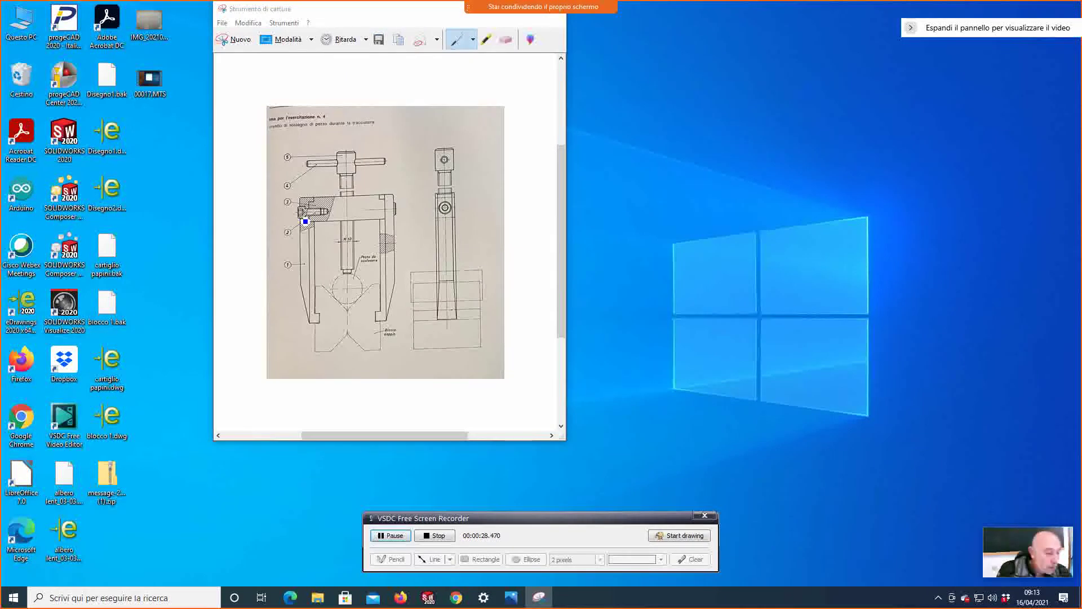
Step: Switch to SOLIDWORKS and examine the clamp reference picture placed in the open sketch
left_click(427, 598)
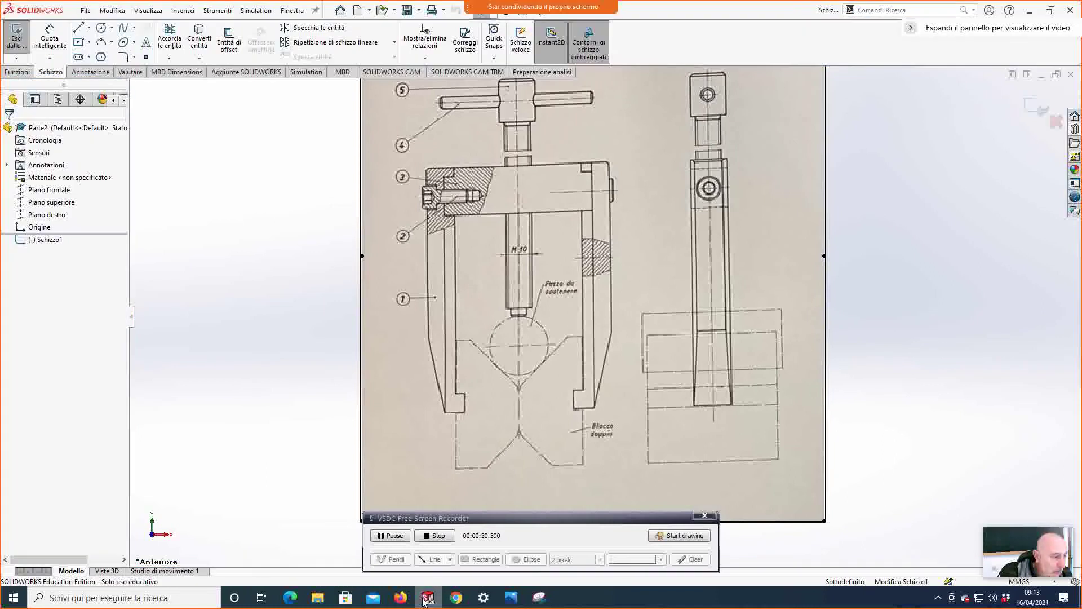
scroll(667, 375, "down", 2)
scroll(667, 375, "up", 5)
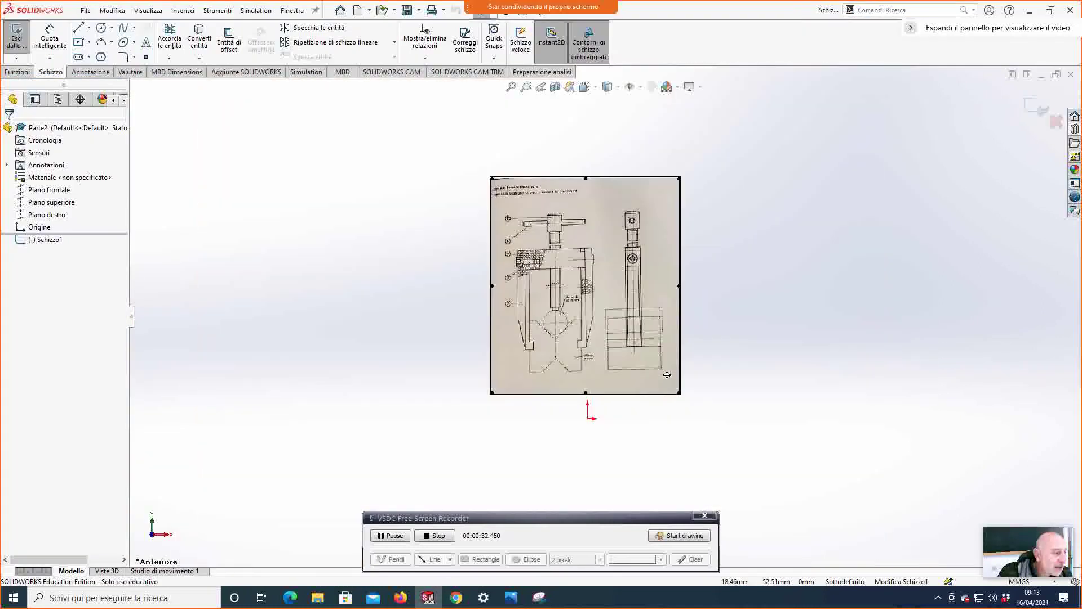
scroll(699, 339, "up", 4)
scroll(730, 299, "down", 3)
scroll(462, 398, "down", 2)
scroll(495, 376, "up", 4)
scroll(494, 376, "down", 2)
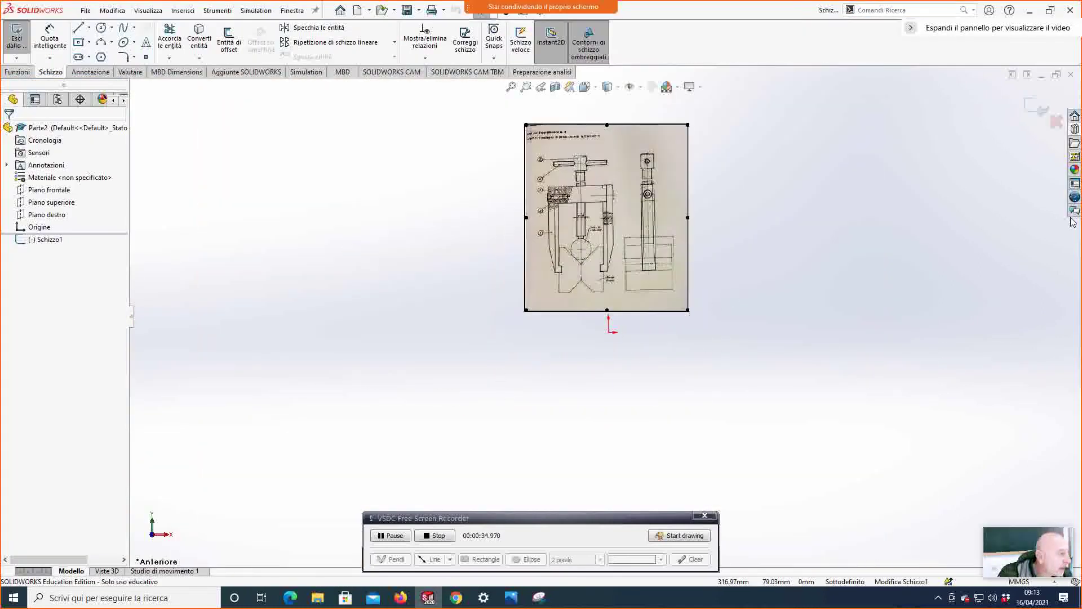
Step: Open the design library, return it to the Toolbox top level and cancel the Add to Library command
left_click(1075, 130)
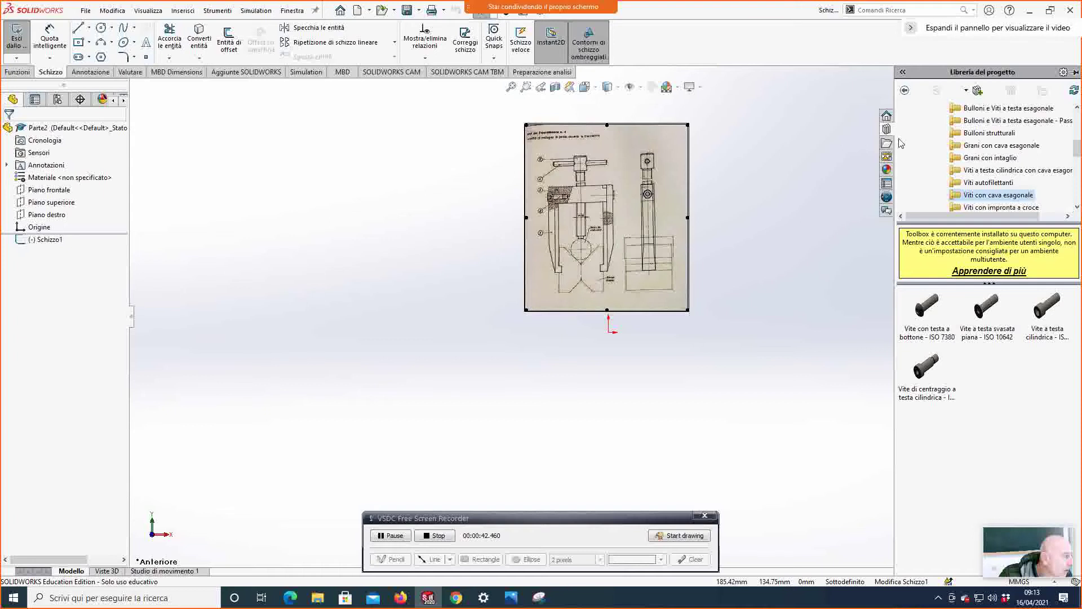
left_click(978, 92)
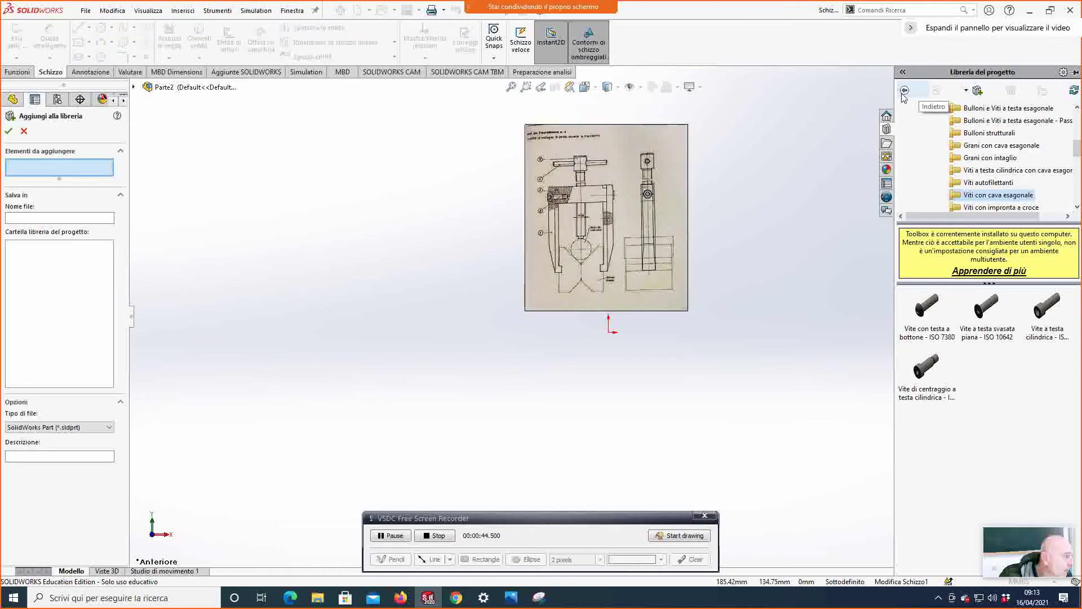
left_click(905, 92)
left_click(905, 91)
left_click(905, 91)
left_click(905, 91)
left_click(905, 92)
left_click(905, 91)
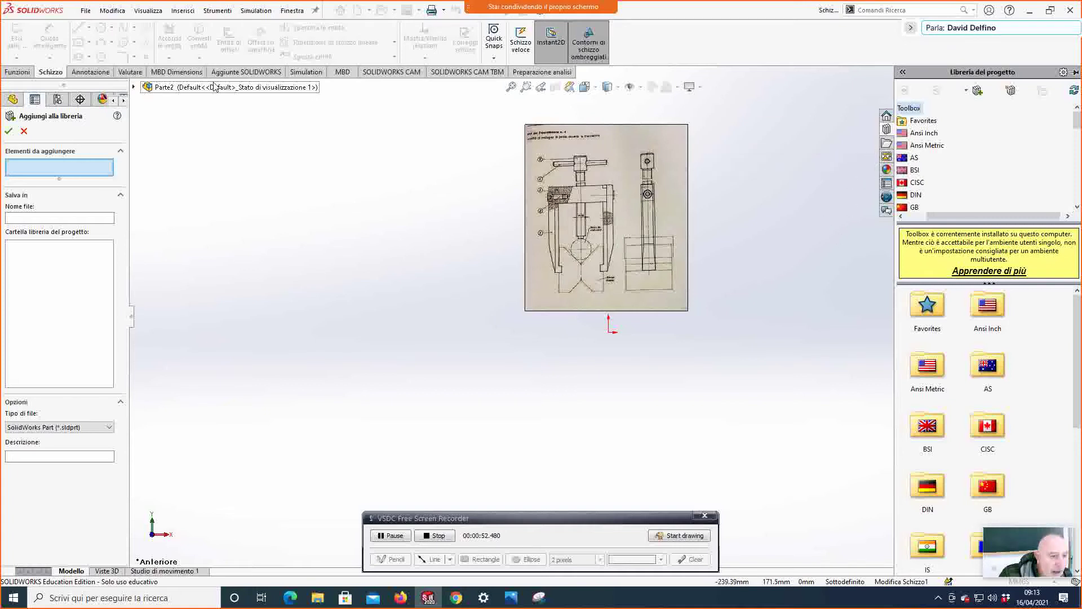
left_click(24, 131)
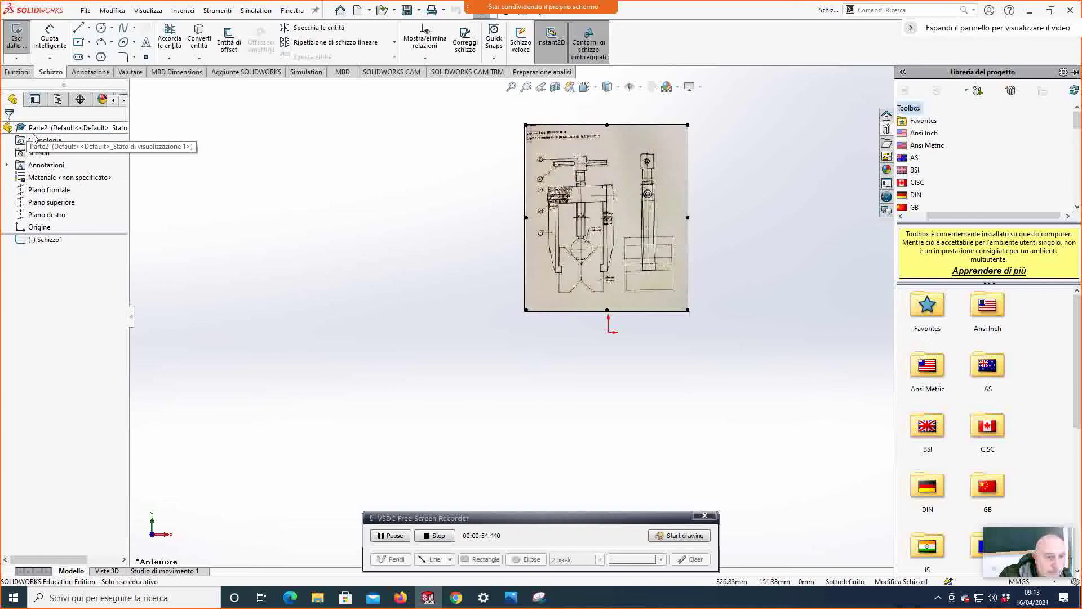
Step: Exit the sketch and open the ISO "Bulloni e Viti" folder in the Toolbox library
left_click(15, 36)
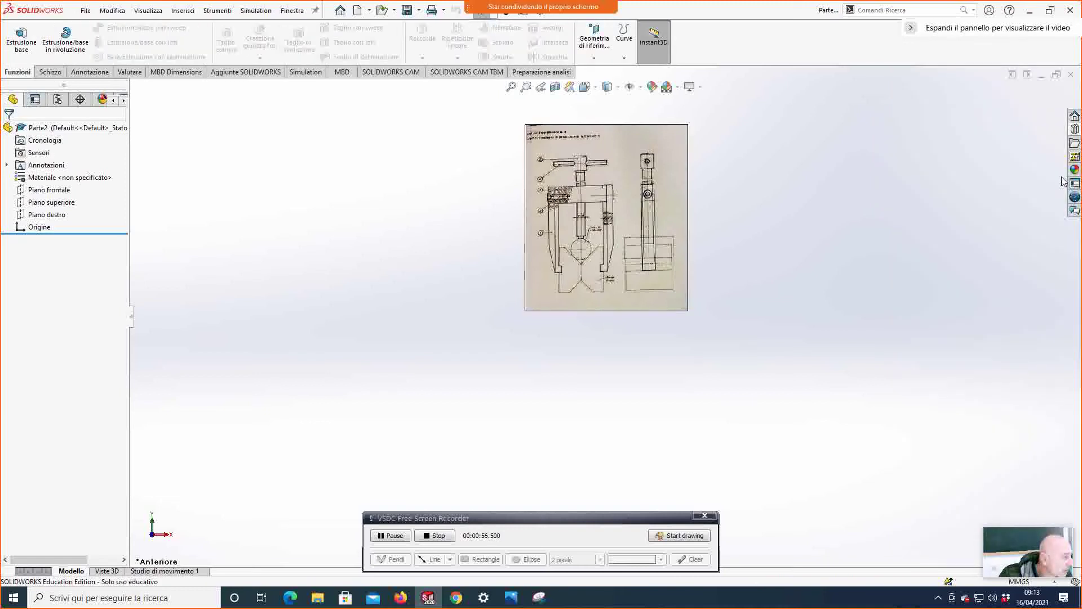
left_click(1076, 129)
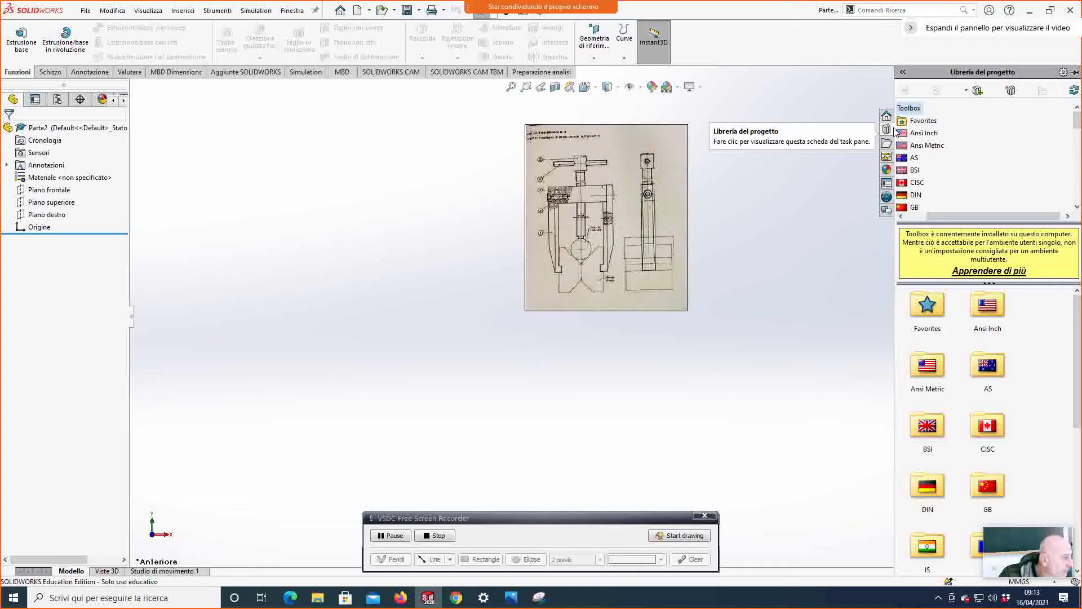
left_click_drag(1080, 309, 1072, 407)
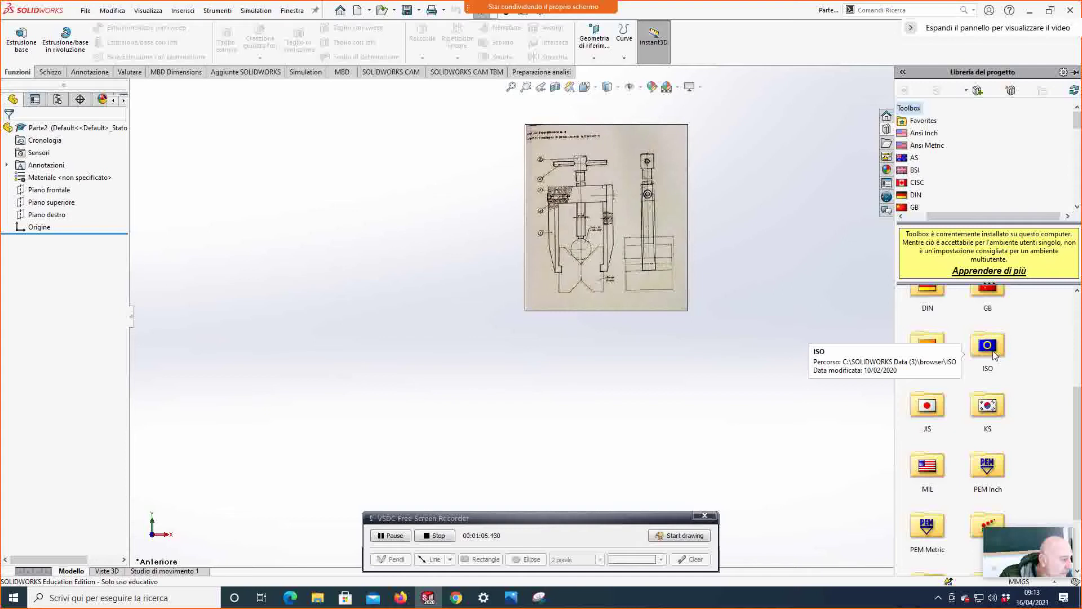
double_click(993, 354)
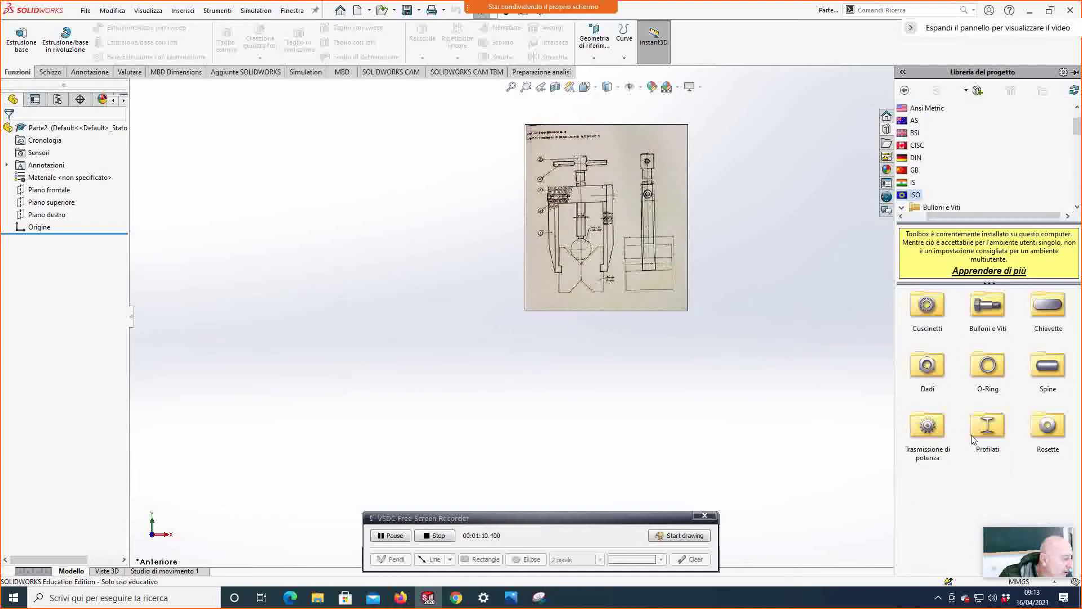
double_click(987, 305)
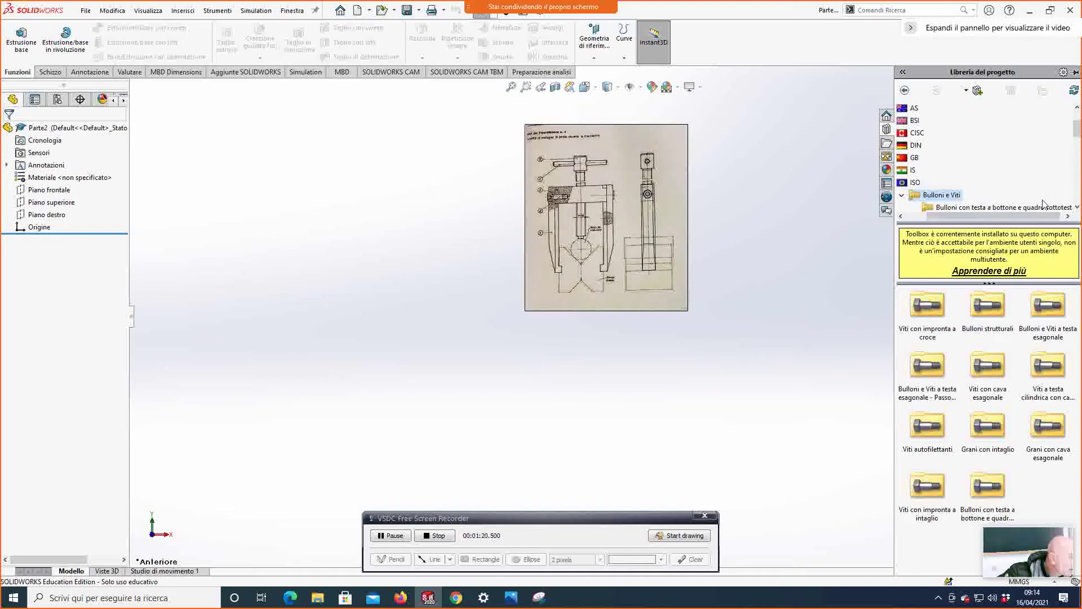
Step: Browse the ISO screw categories, including hexagon bolts and socket set screws, and open the "Viti con cava esagonale" folder
left_click_drag(1076, 134, 1078, 148)
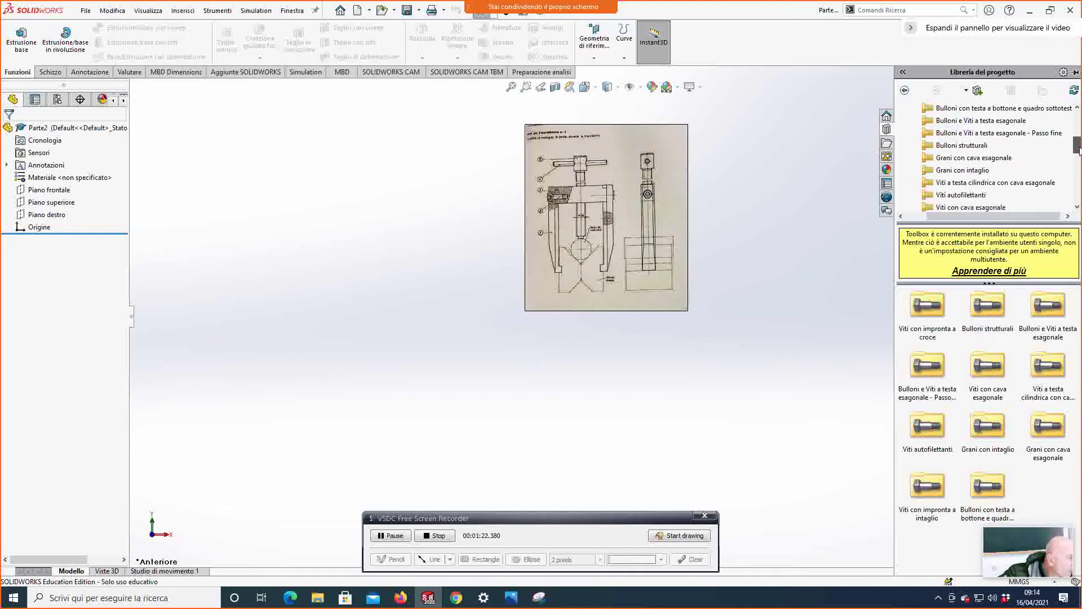
left_click(979, 126)
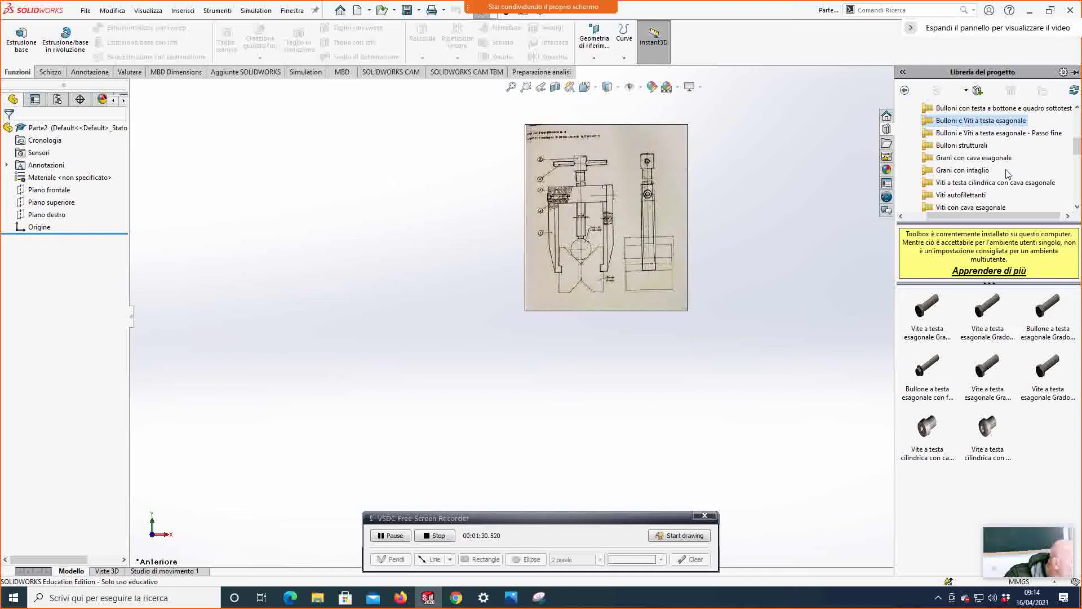
left_click(979, 185)
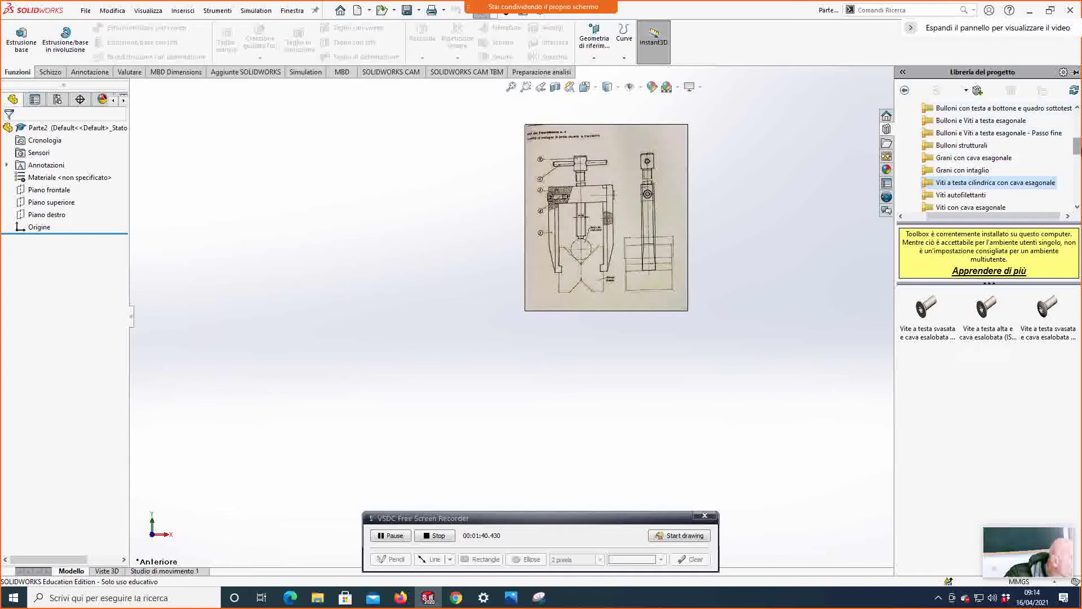
scroll(1078, 152, "up", 2)
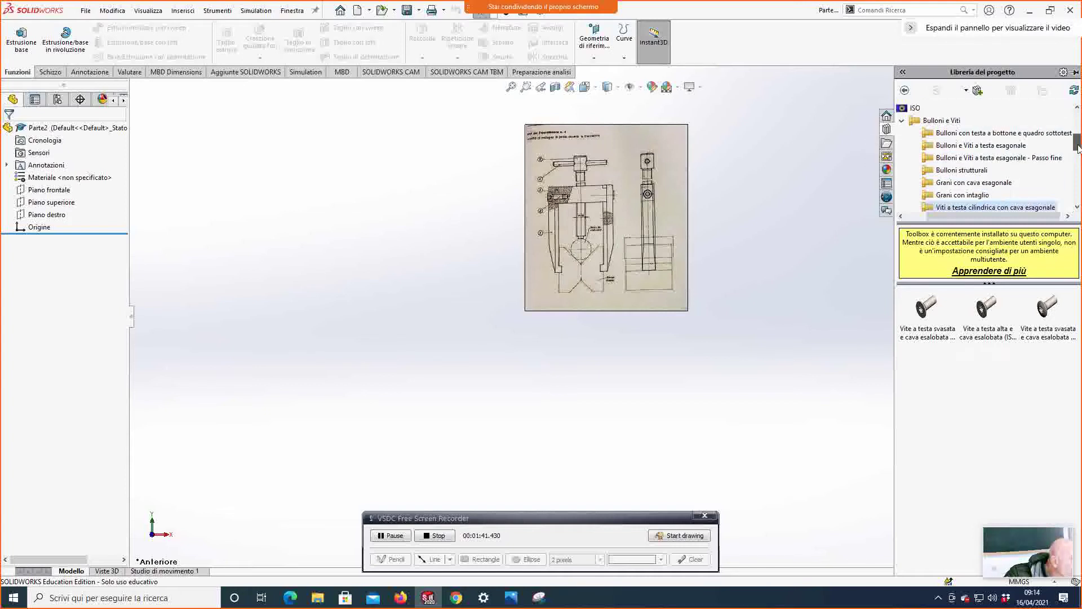
left_click(983, 185)
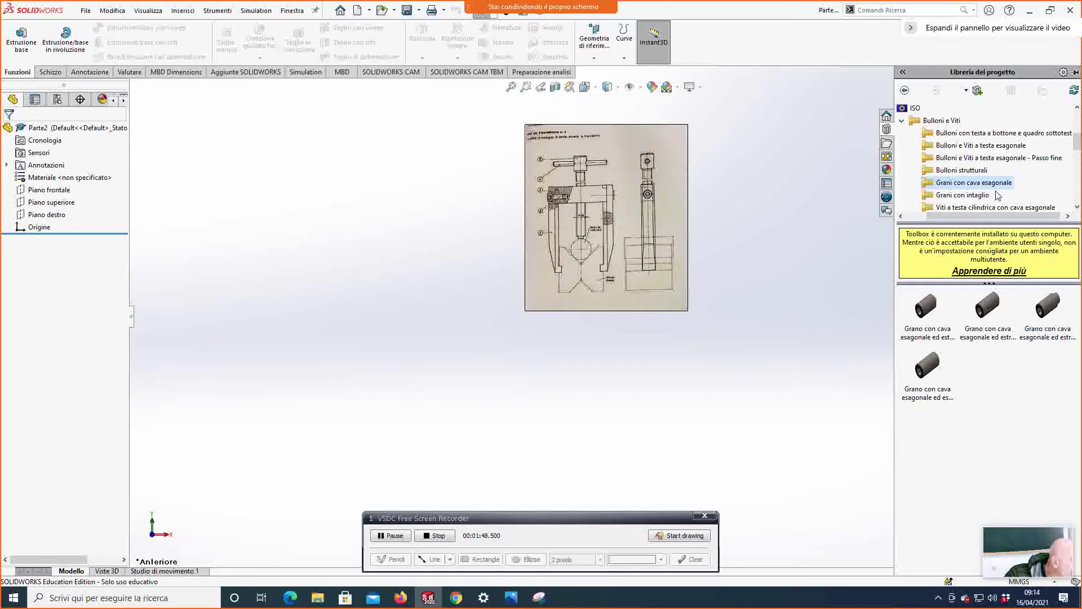
scroll(1074, 144, "down", 1)
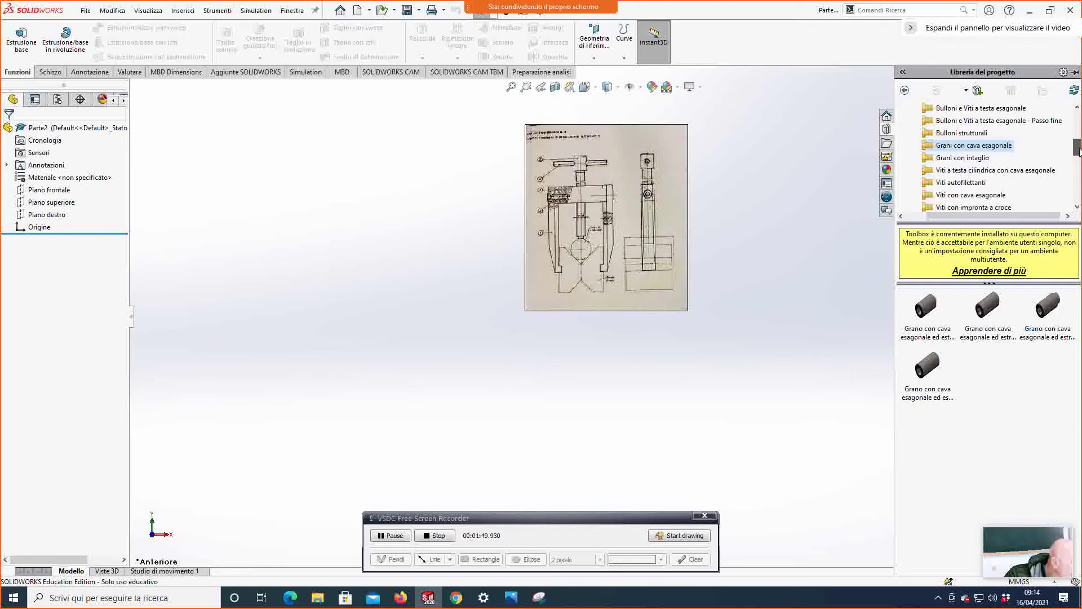
left_click(998, 172)
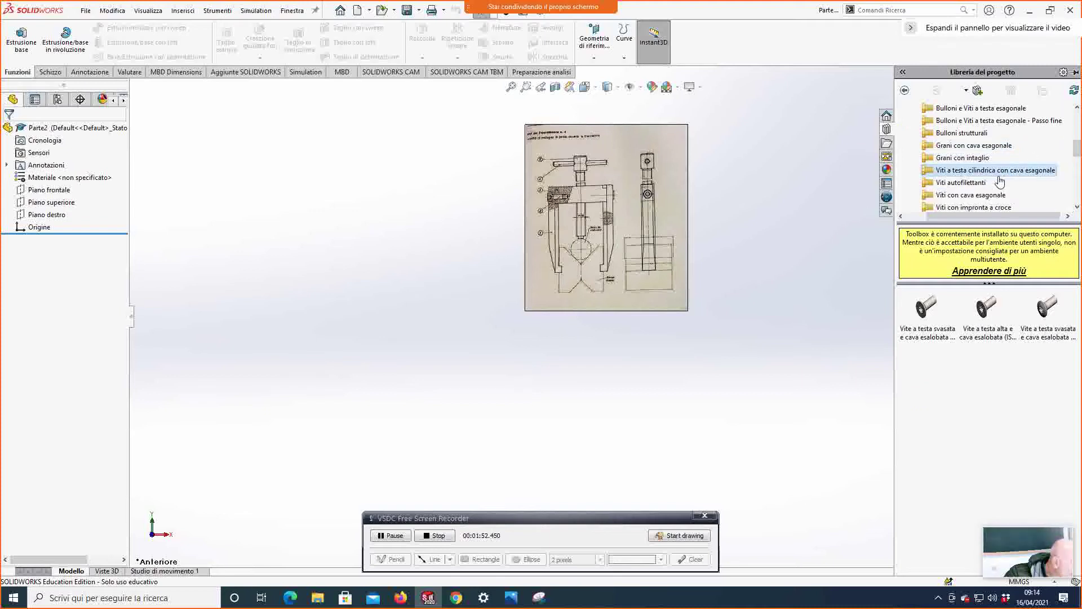
left_click(1077, 208)
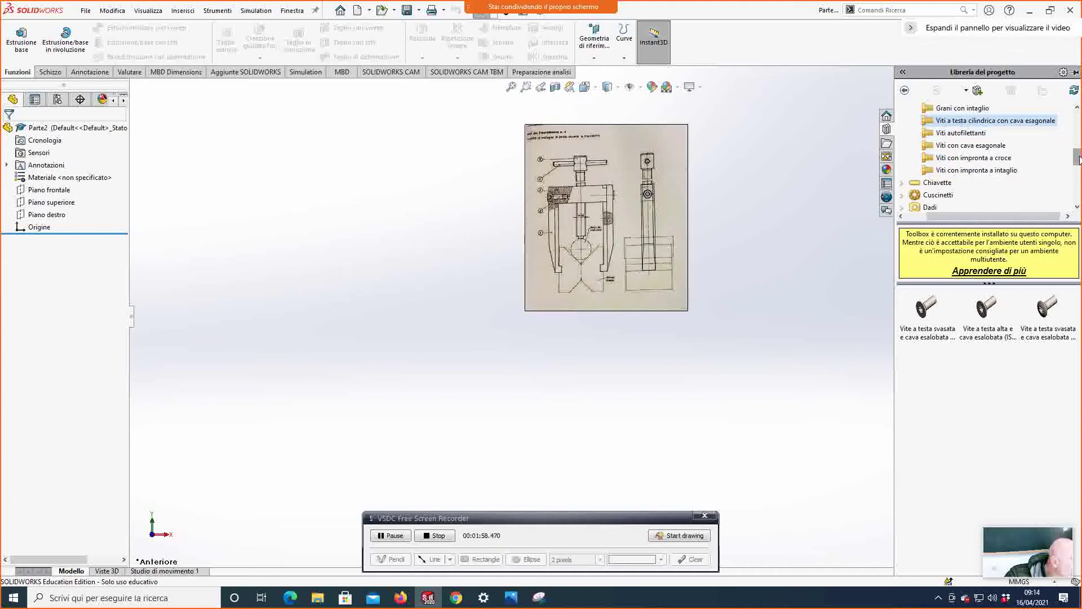
left_click(985, 147)
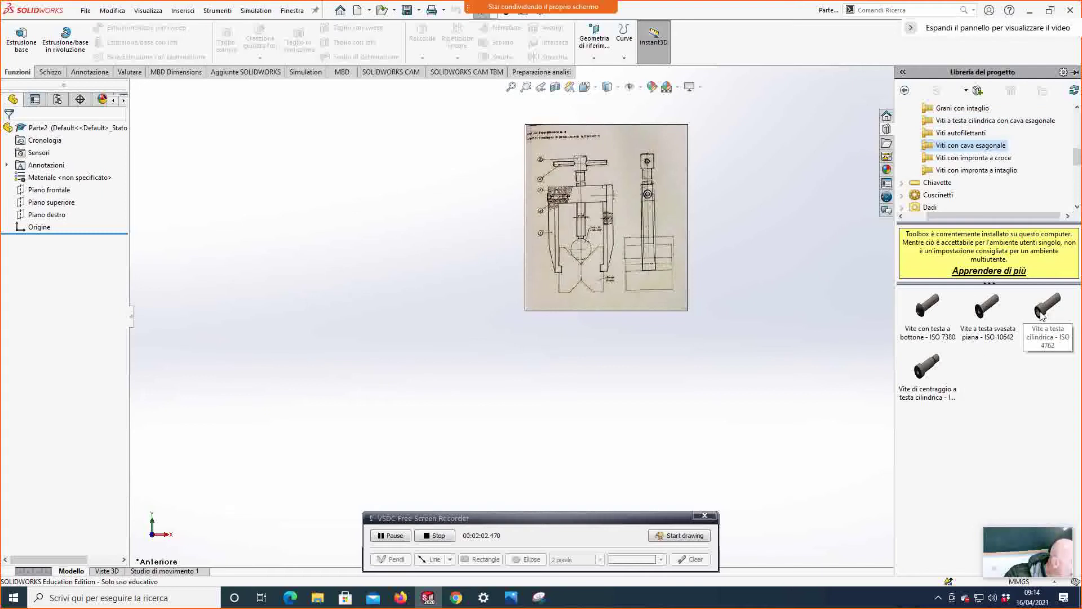
Step: Create a part from the ISO 4762 cylindrical-head socket screw in the Toolbox
mouse_move(1042, 316)
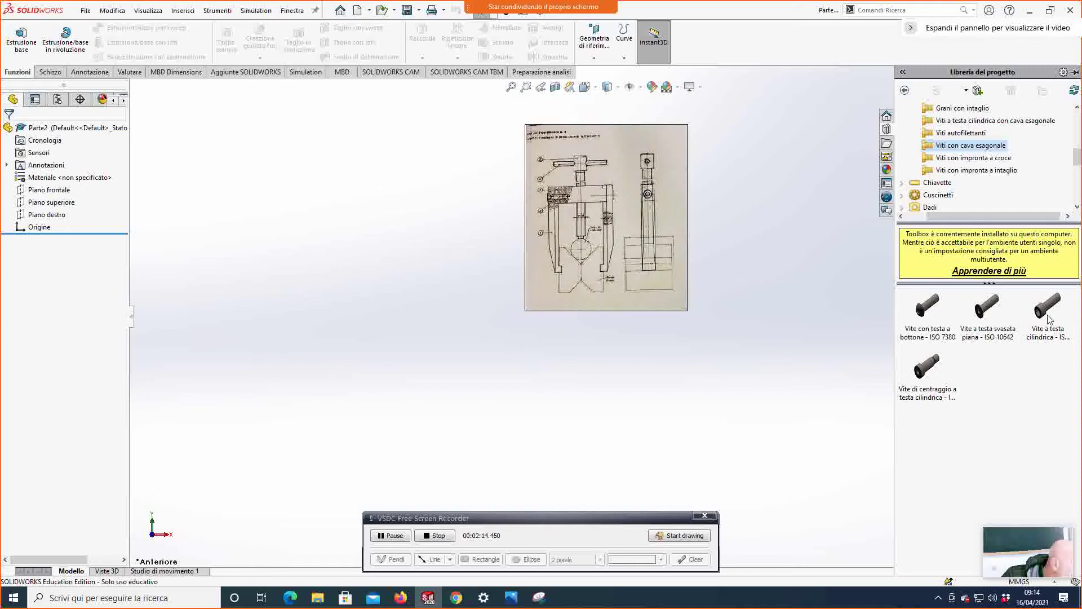
mouse_move(1047, 342)
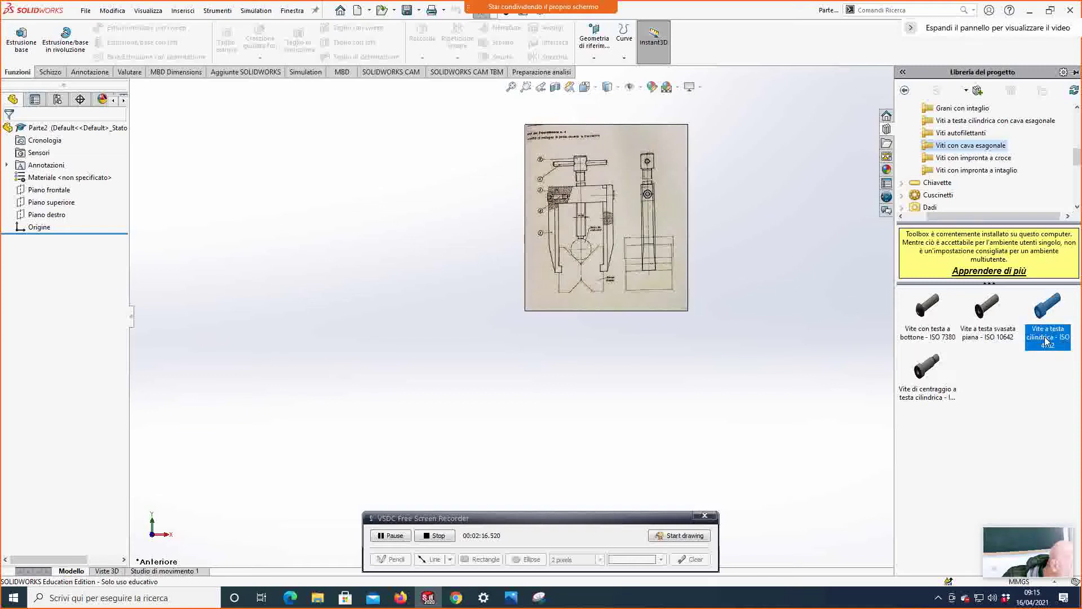
left_click(1044, 327)
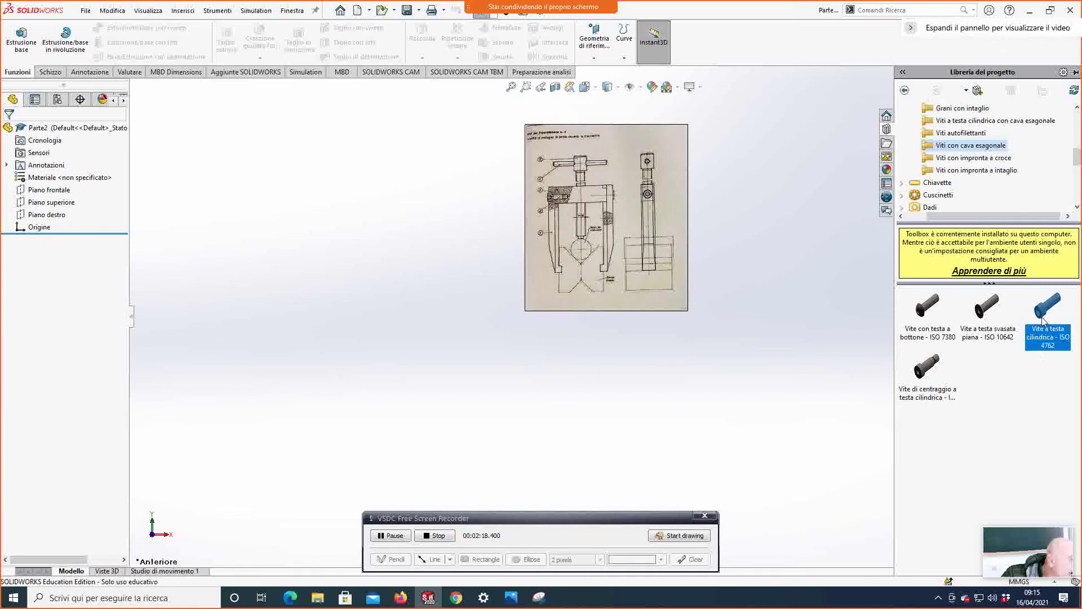
right_click(1049, 339)
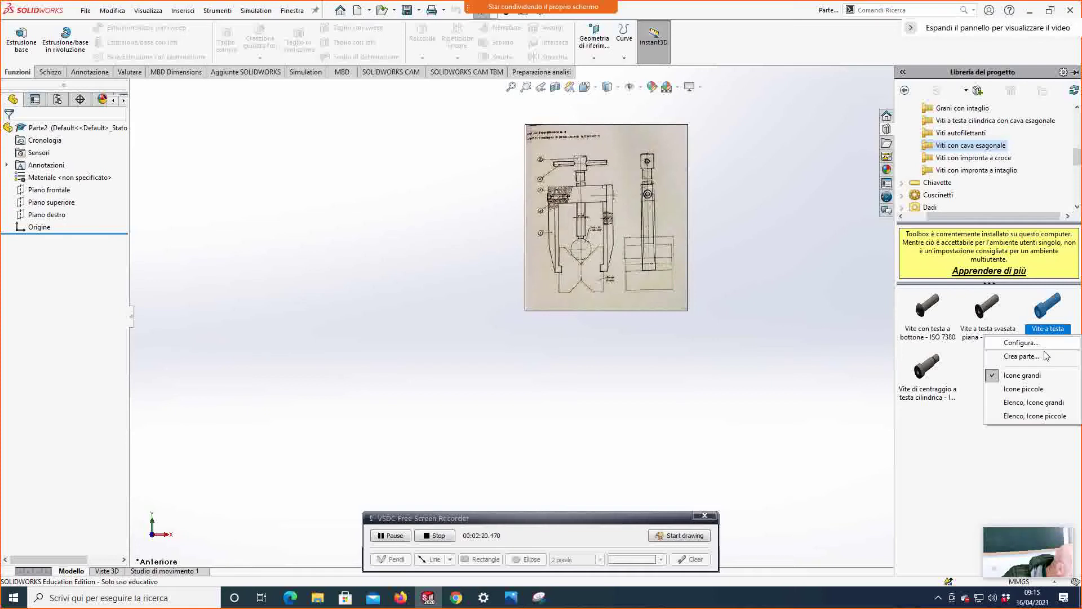
left_click(1043, 356)
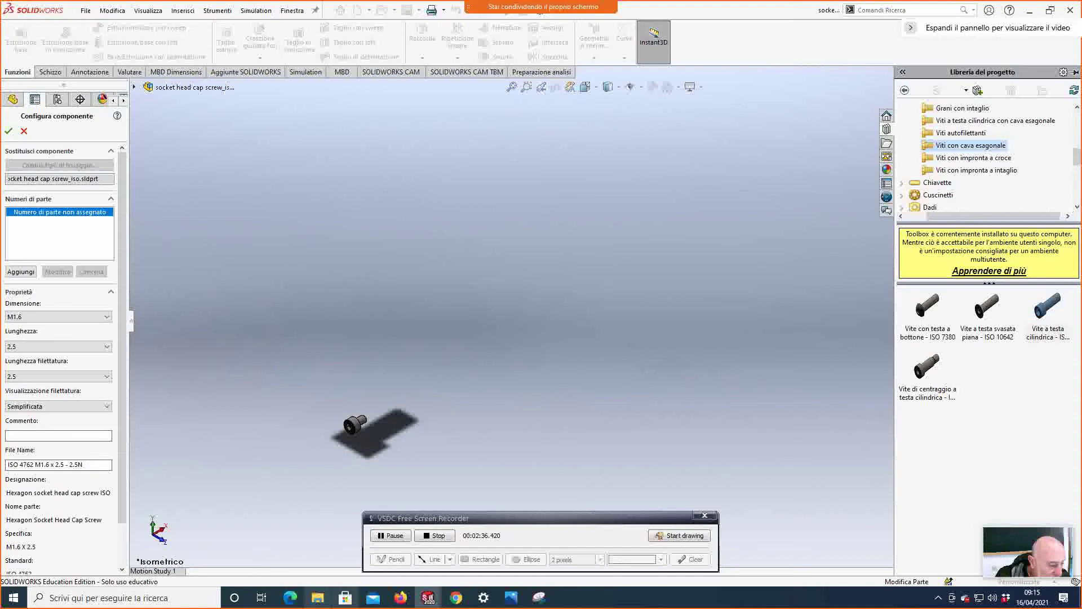
Step: Examine the screw in the clamp drawing photo testo.jfif in Foto, and return to the screw part in SOLIDWORKS
mouse_move(515, 599)
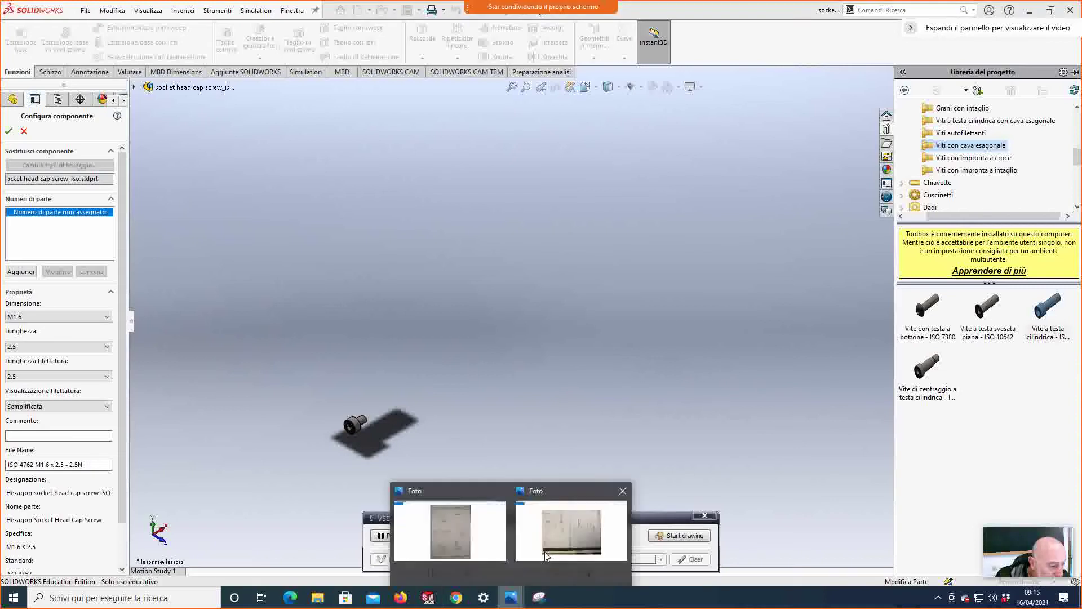
left_click(571, 531)
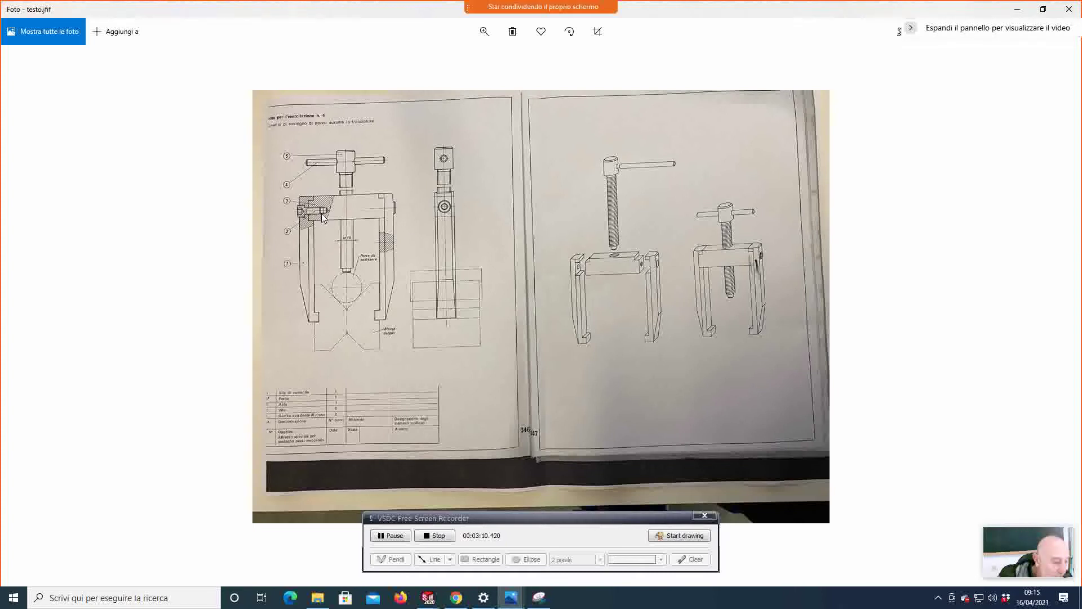
mouse_move(433, 597)
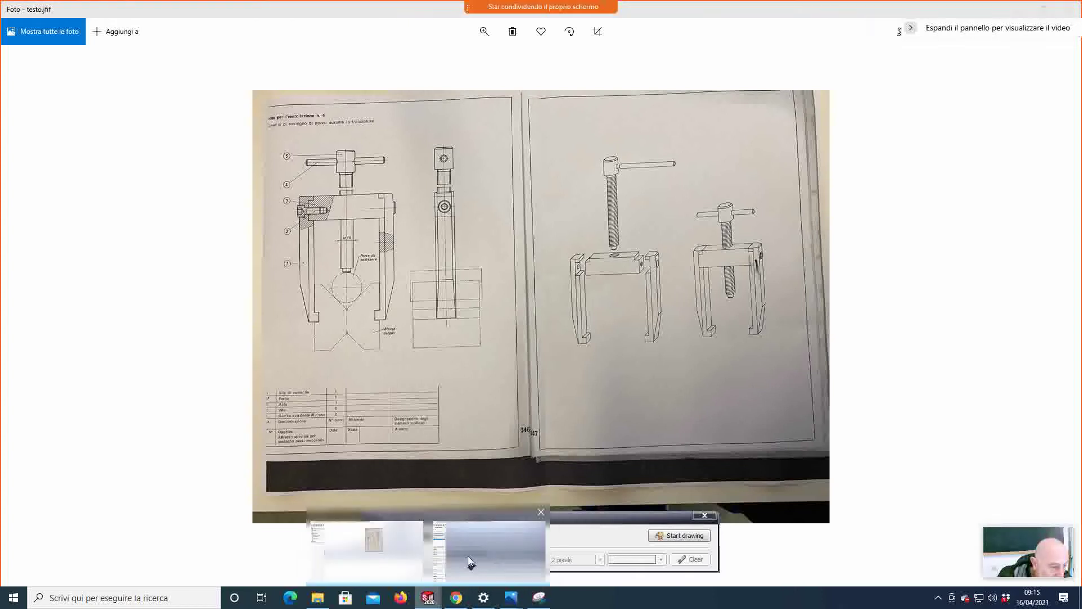
left_click(468, 556)
Step: Configure the ISO 4762 screw with size M6, length 20 and the Cosmetica thread display
left_click(53, 317)
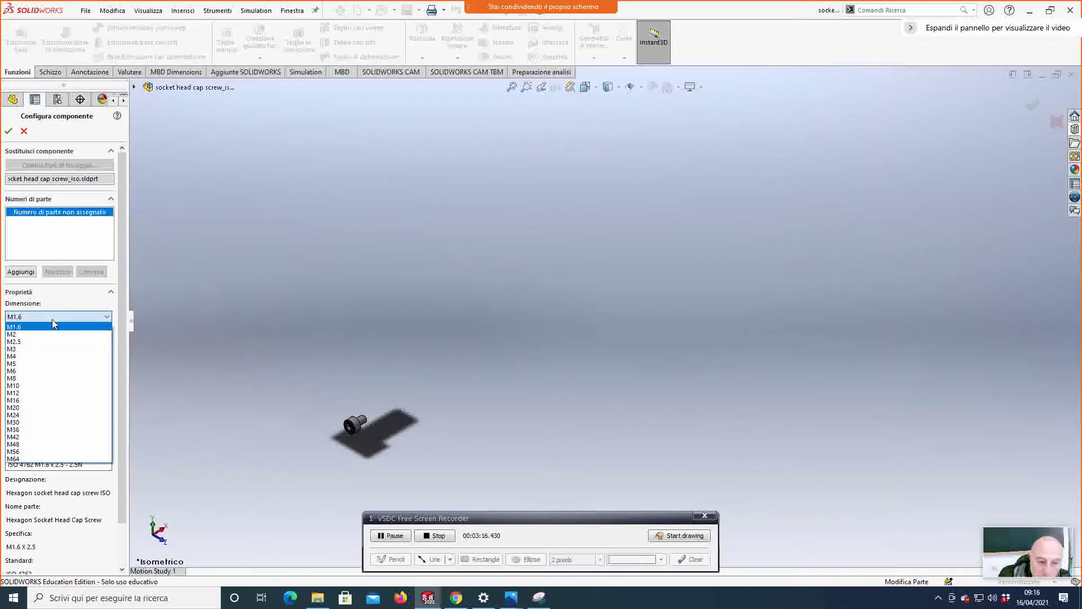
left_click(48, 371)
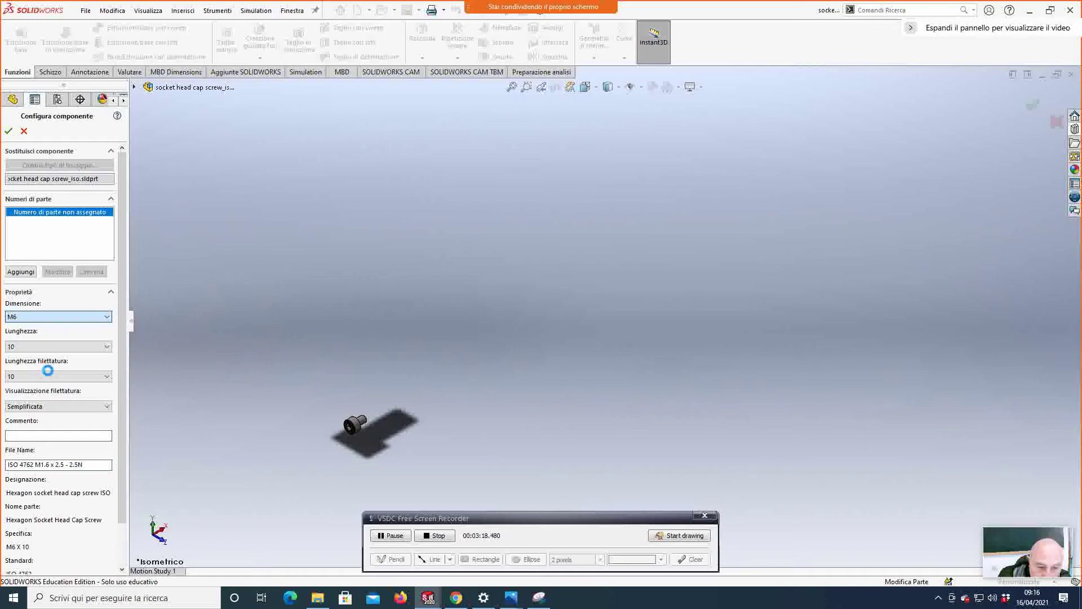
left_click(48, 347)
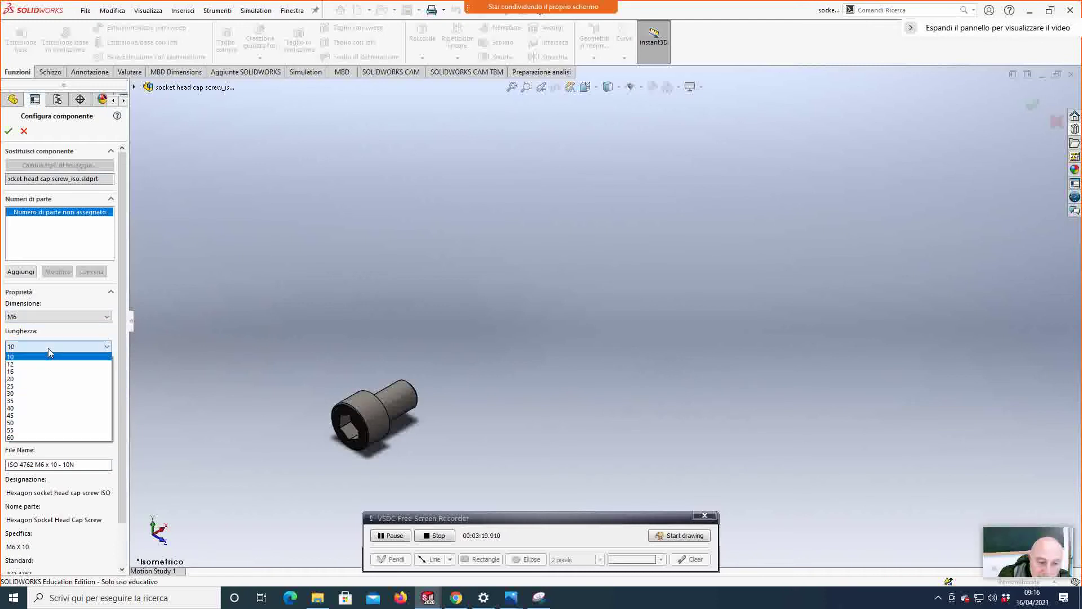
left_click(50, 379)
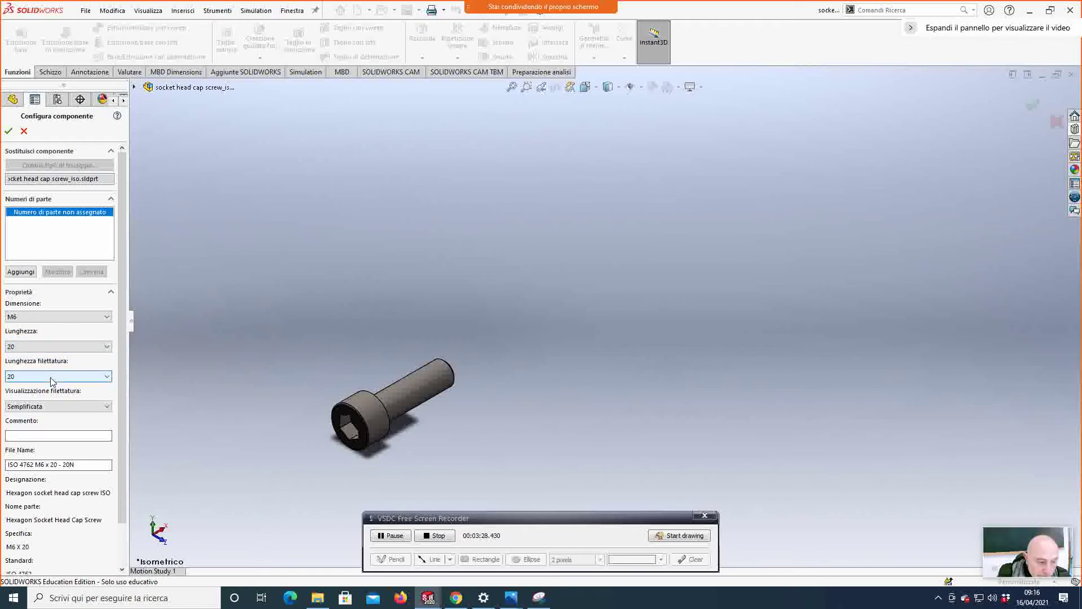
left_click(50, 407)
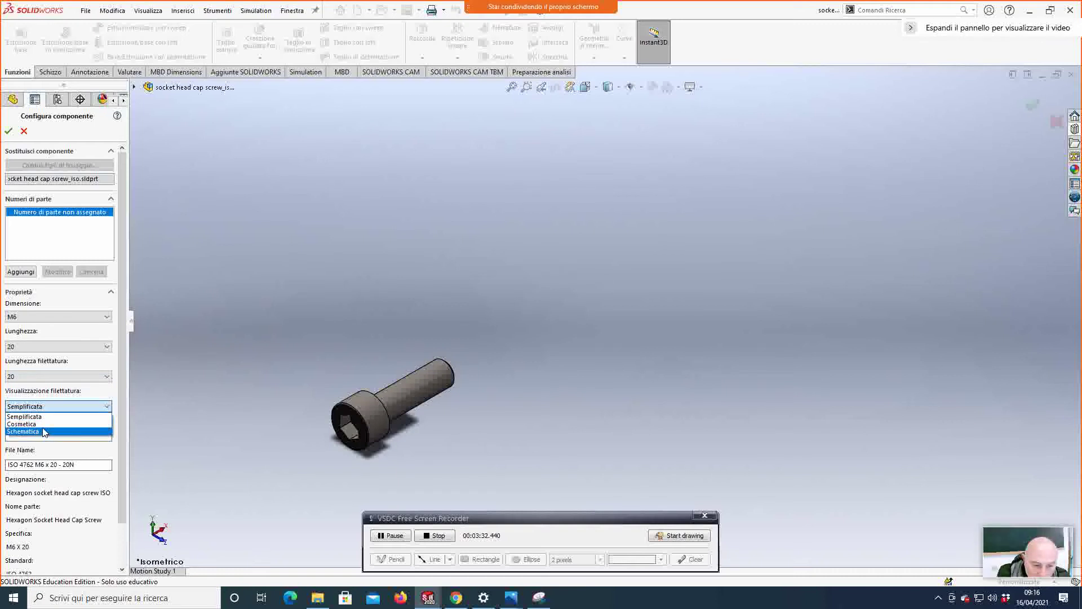
left_click(46, 424)
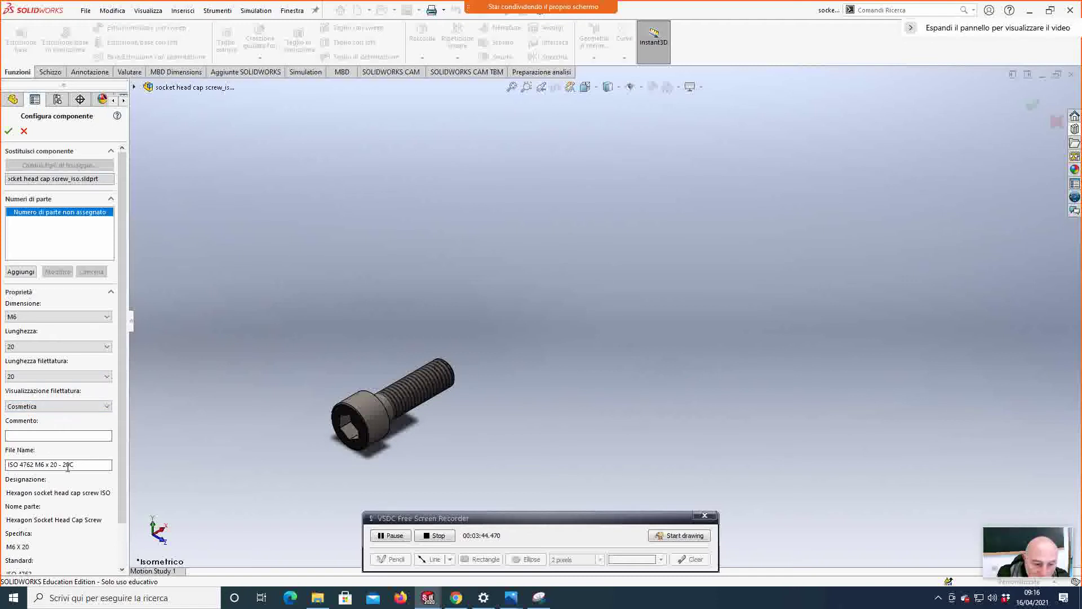
Step: Review the ISO 4762 M6 x 20 screw's properties and accept the component configuration
left_click_drag(120, 436, 123, 485)
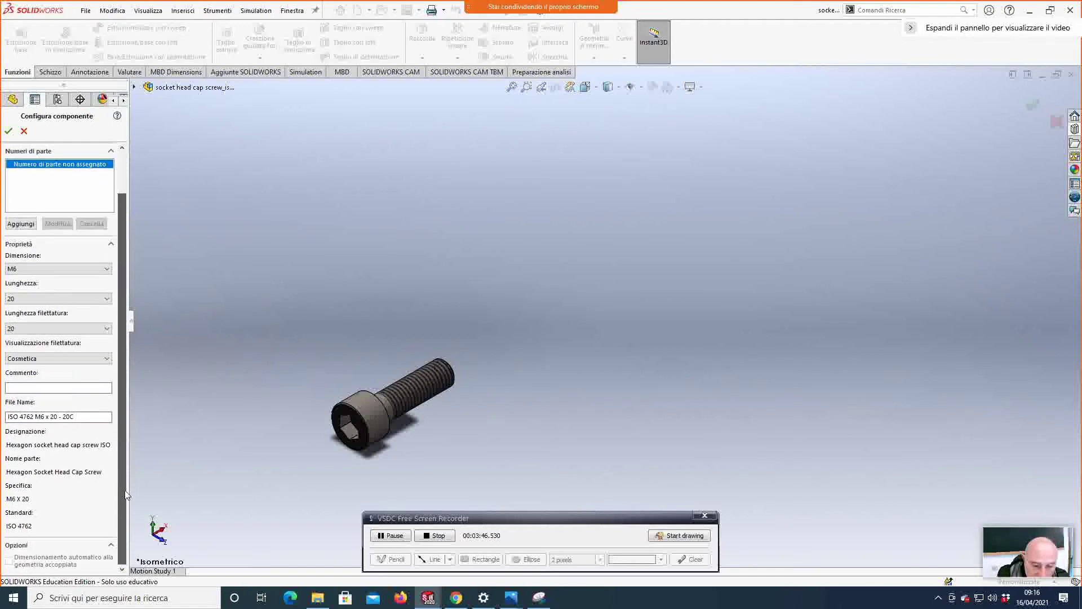
mouse_move(586, 437)
middle_mouse_down()
mouse_move(551, 425)
mouse_move(522, 434)
mouse_move(553, 425)
mouse_move(650, 268)
mouse_move(702, 269)
middle_mouse_up()
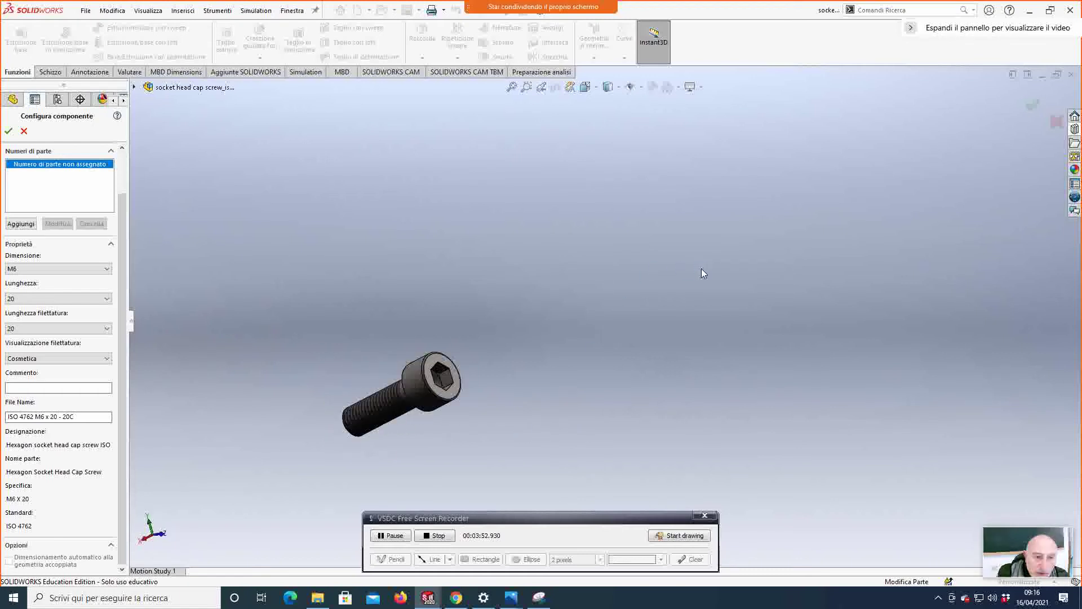
left_click(13, 136)
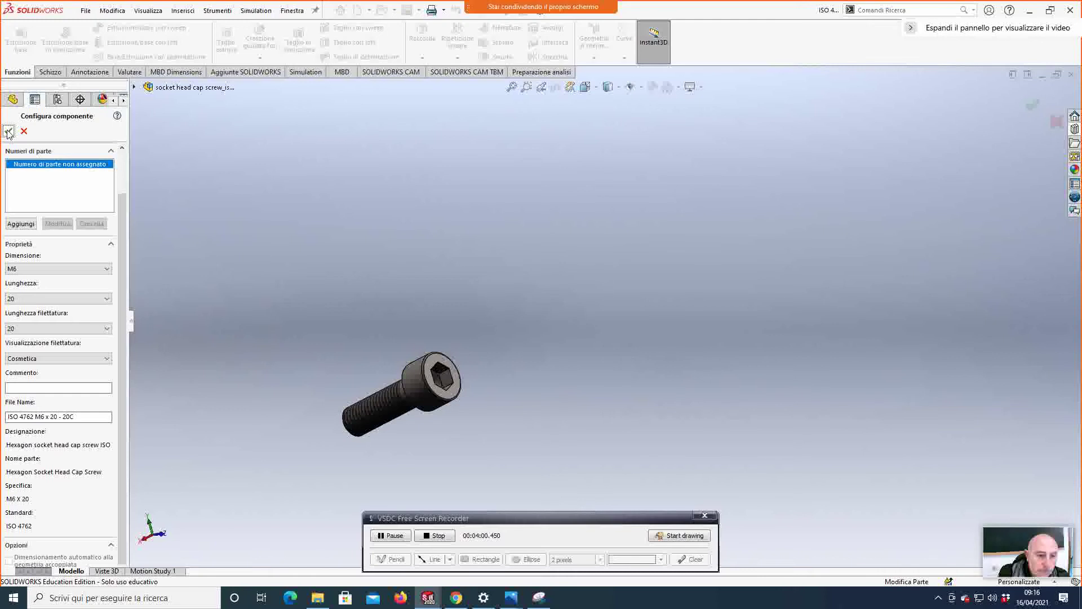
Step: Look at the clamp drawing in the Parte2 document, and return to the screw part in a maximized window
key("ctrl+Tab")
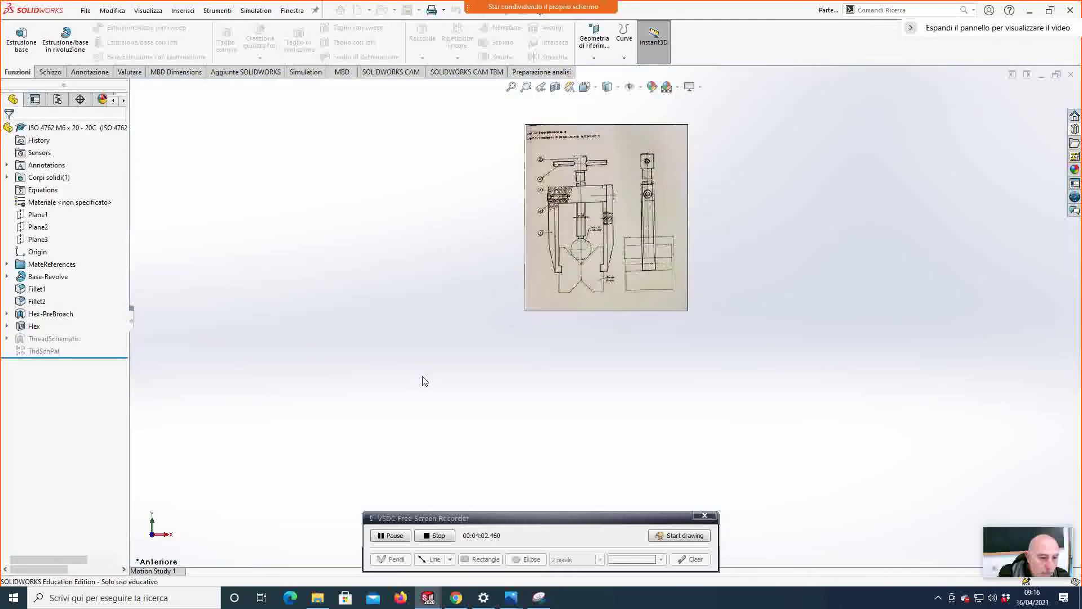
scroll(550, 354, "down", 3)
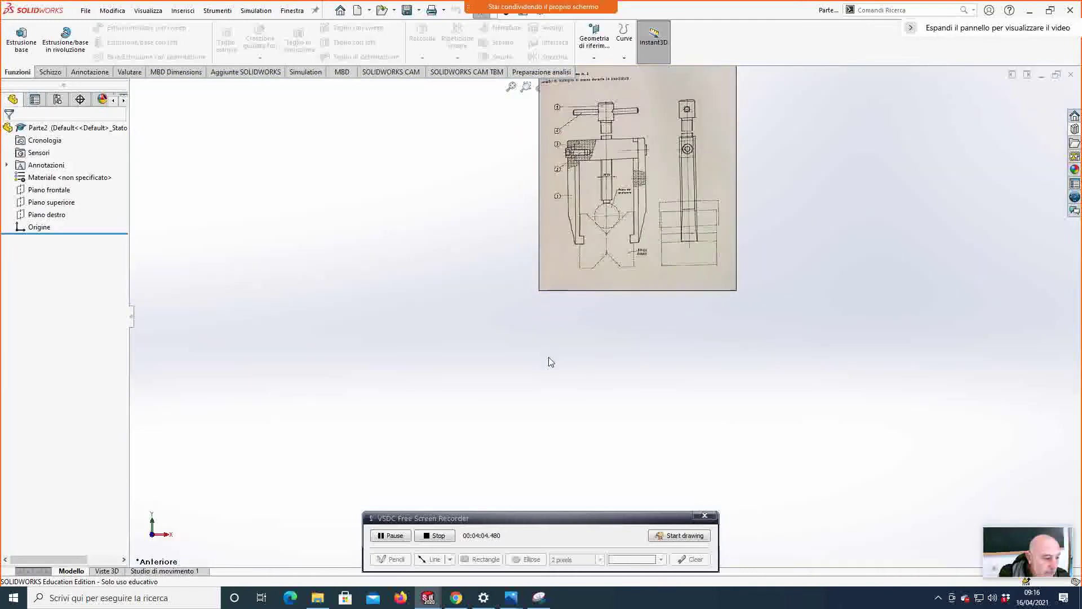
scroll(550, 377, "up", 3)
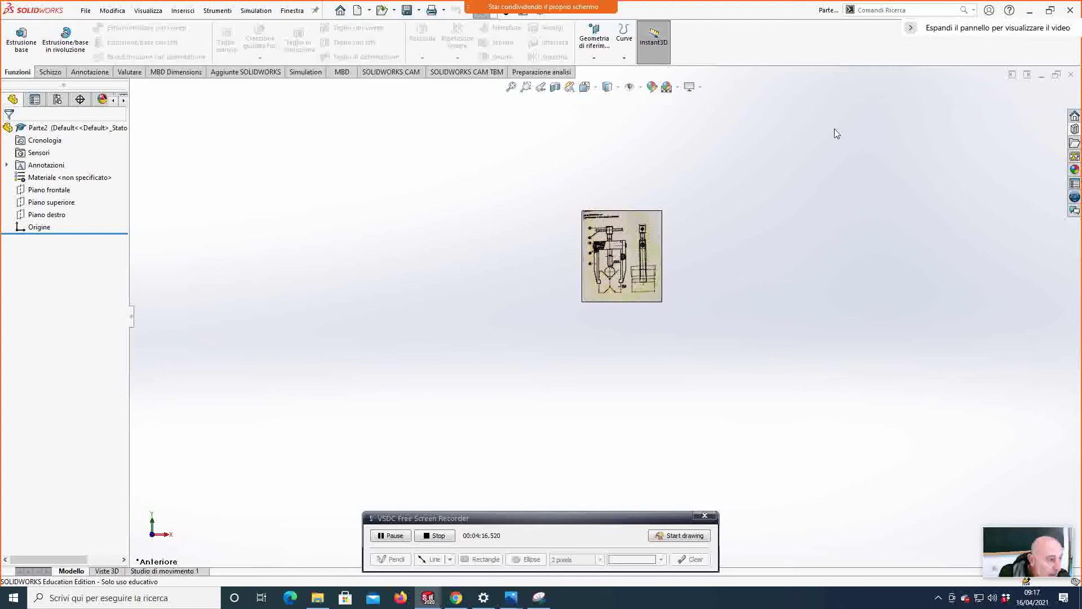
left_click(1041, 75)
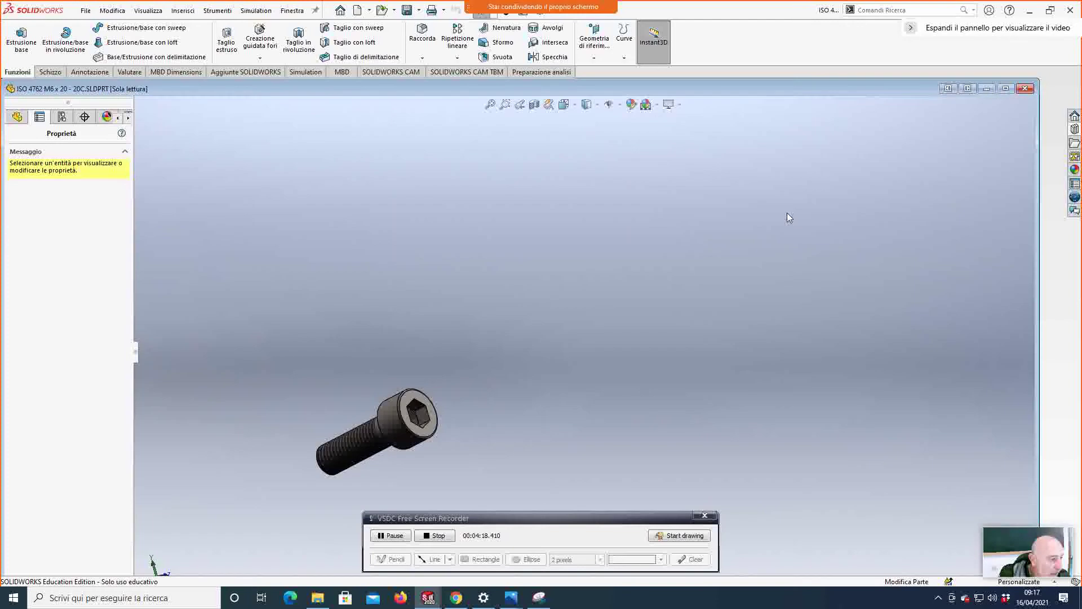
left_click(1006, 88)
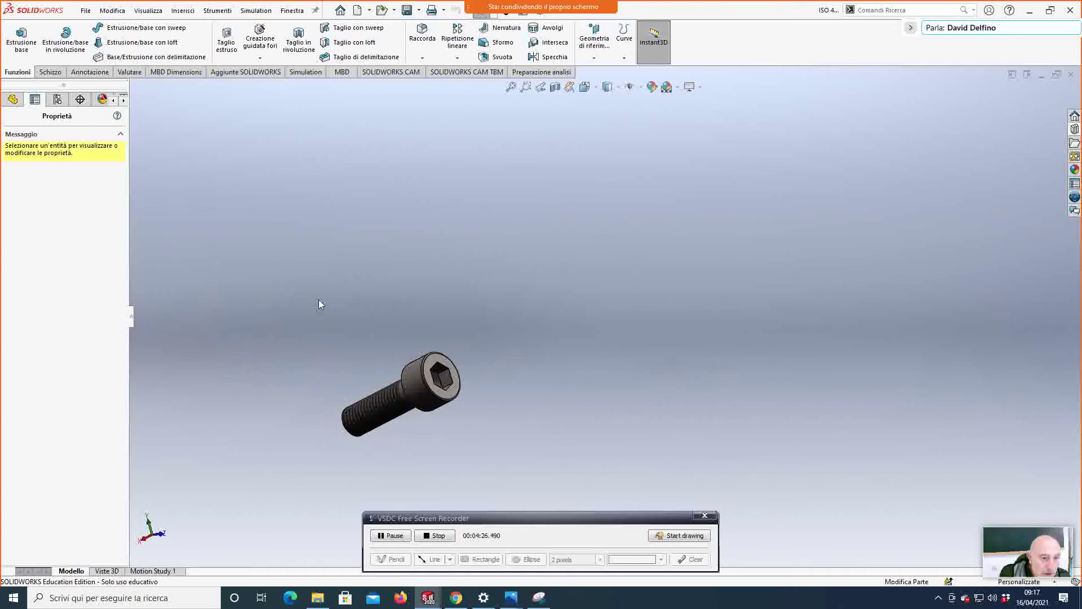
left_click(397, 413)
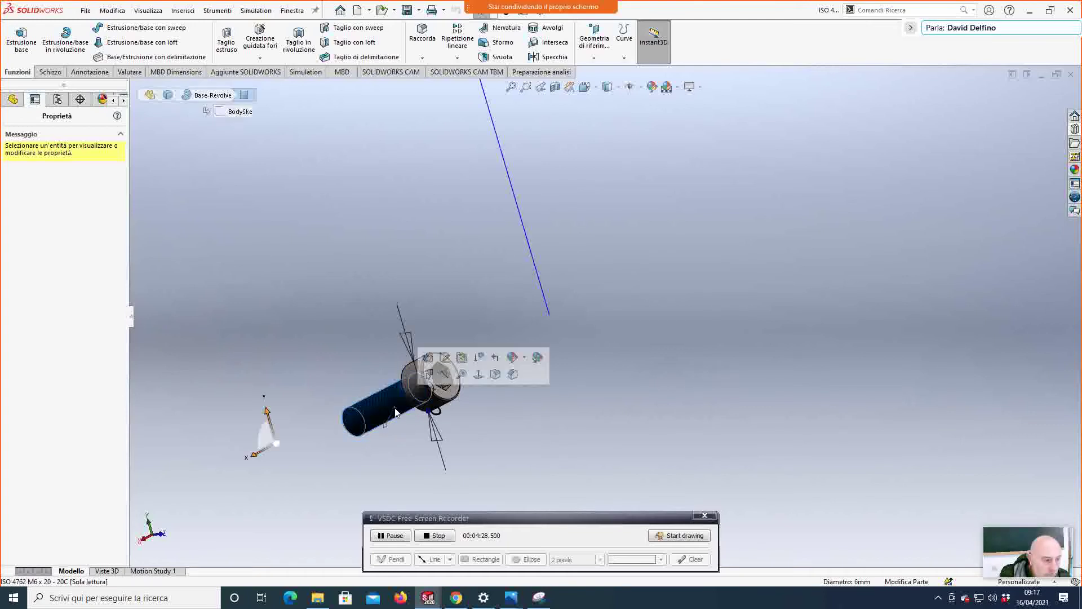
right_click(396, 413)
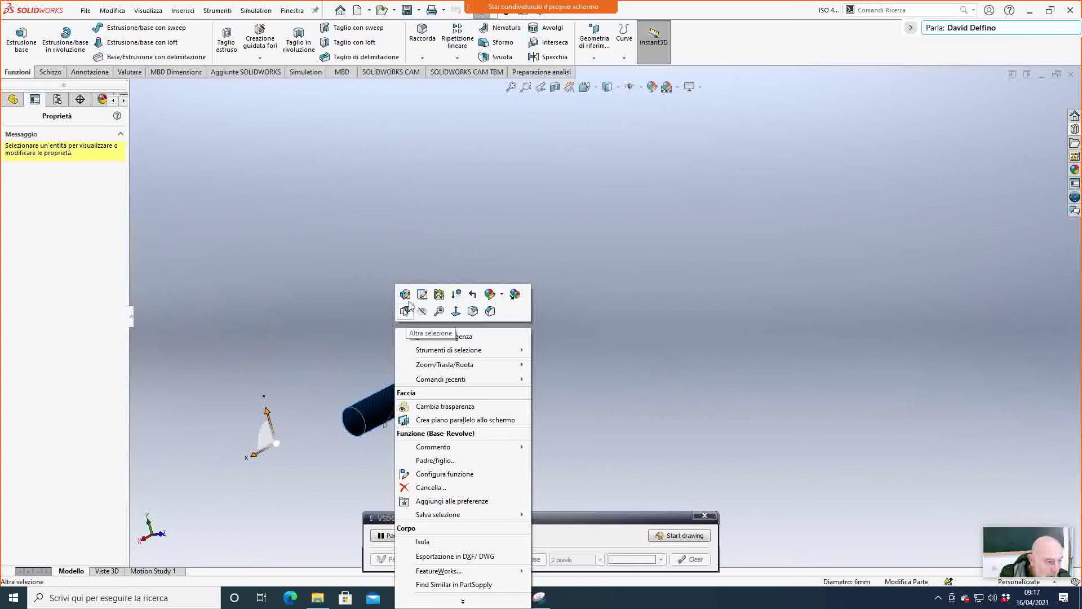
key("Escape")
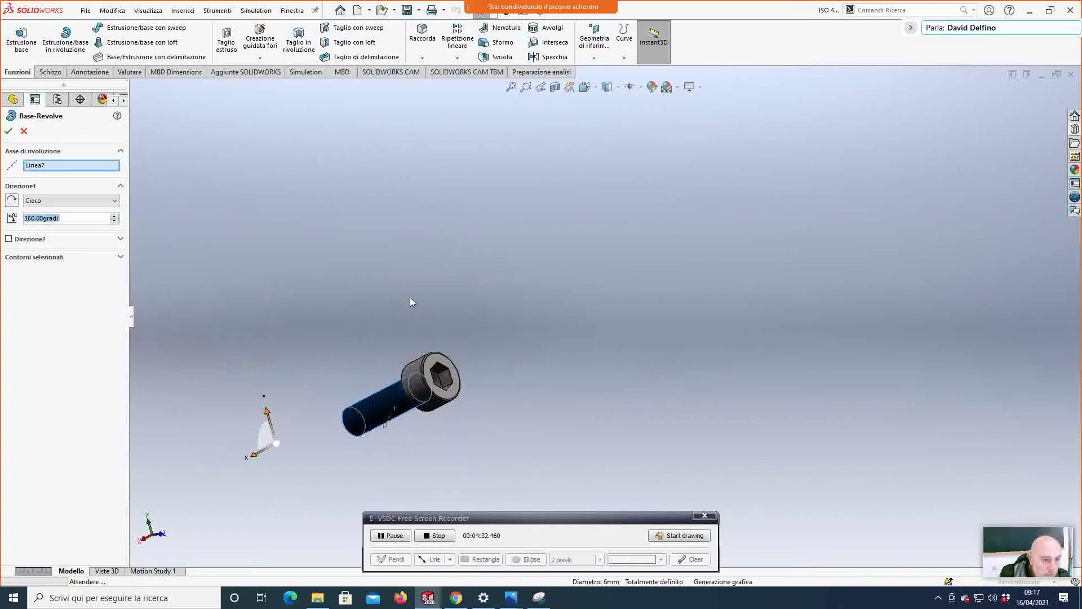
left_click(23, 131)
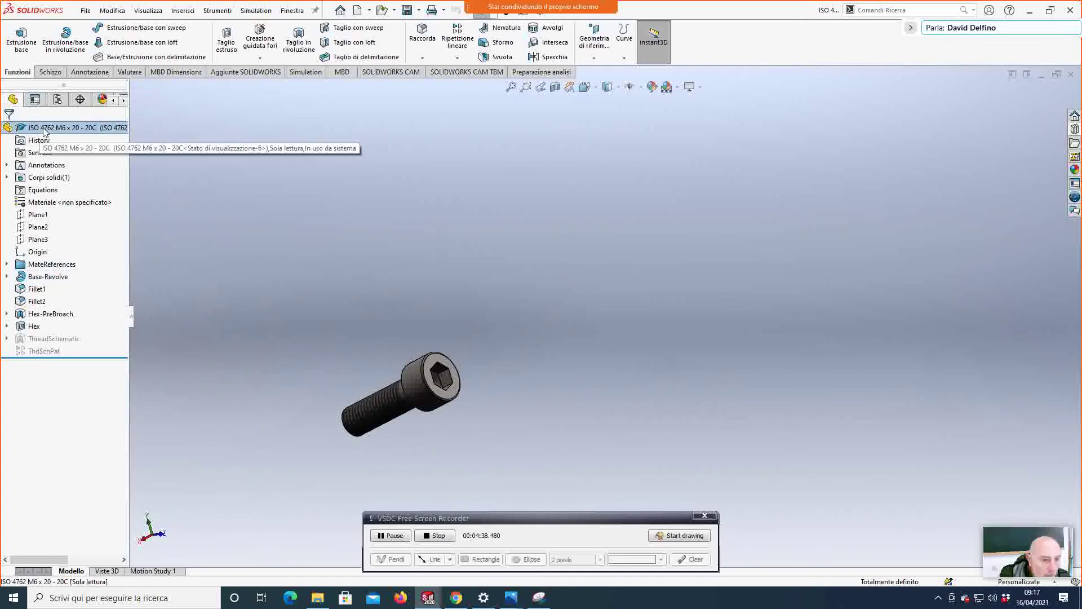
right_click(46, 129)
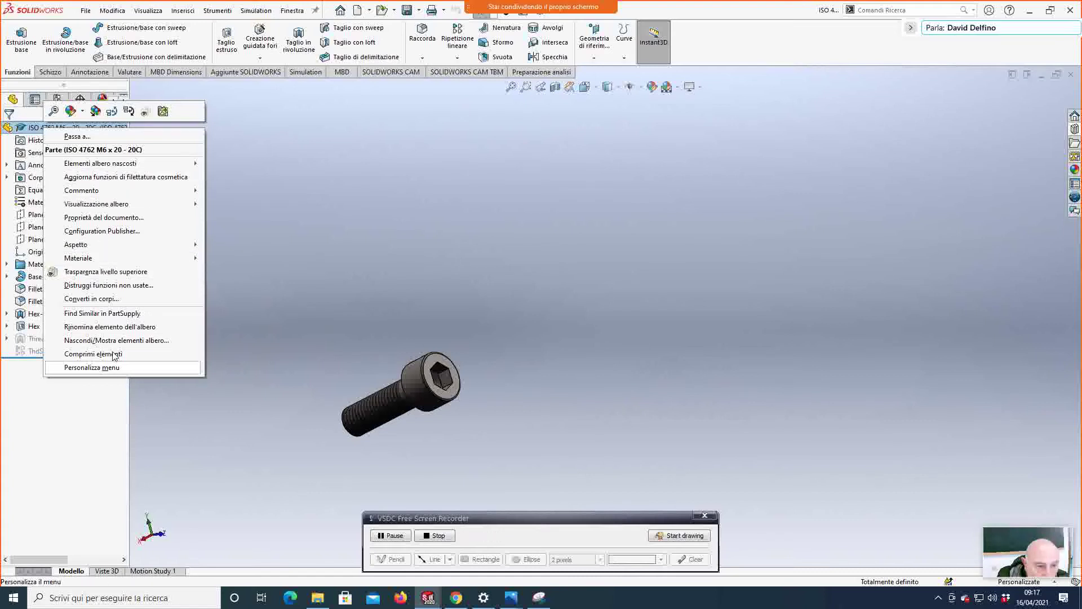
left_click(32, 131)
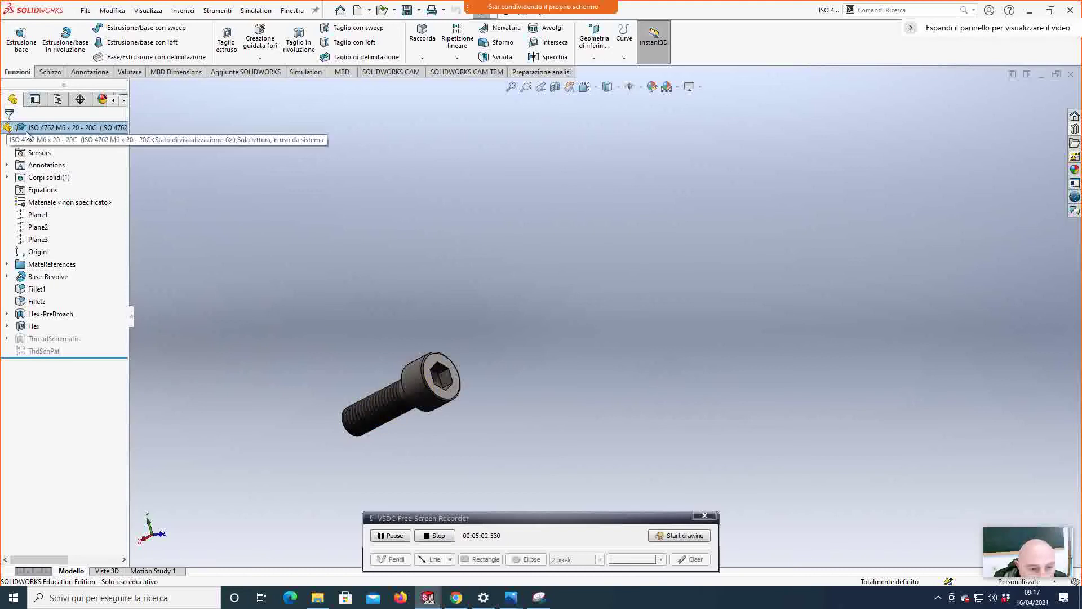
middle_click_drag(291, 316, 202, 140)
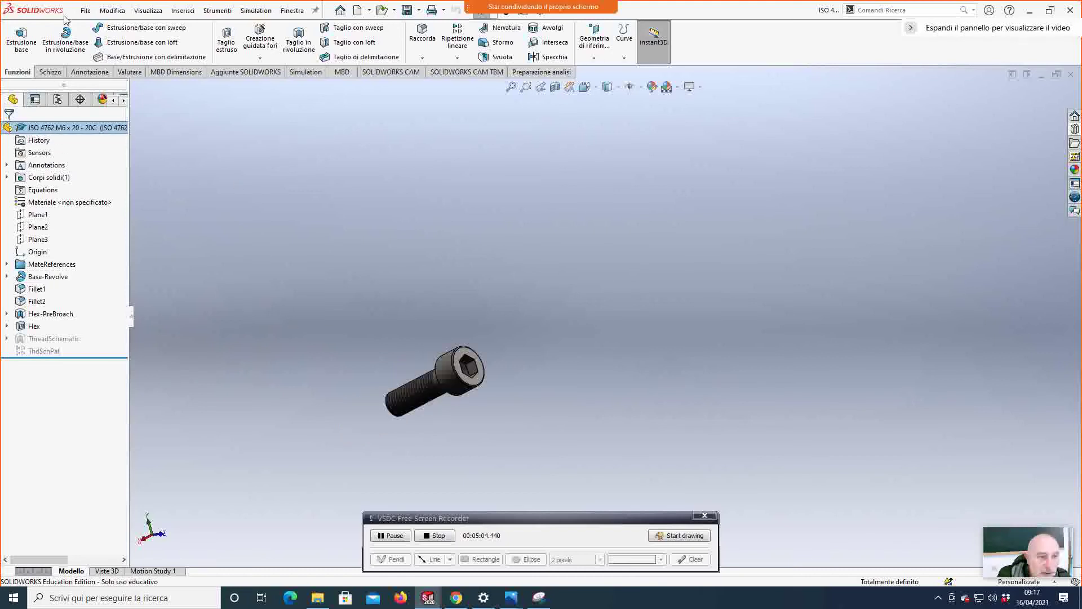
Step: Save the screw part under the name VITE TESTA ESAGONALE in the Dropbox folder esercitazione 6
left_click(85, 10)
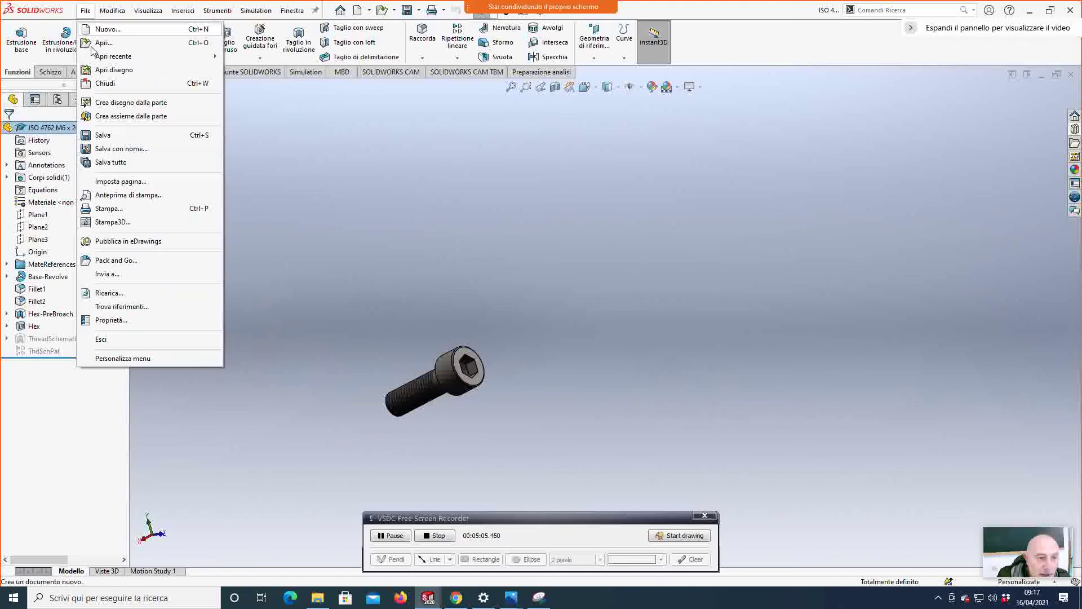
left_click(109, 150)
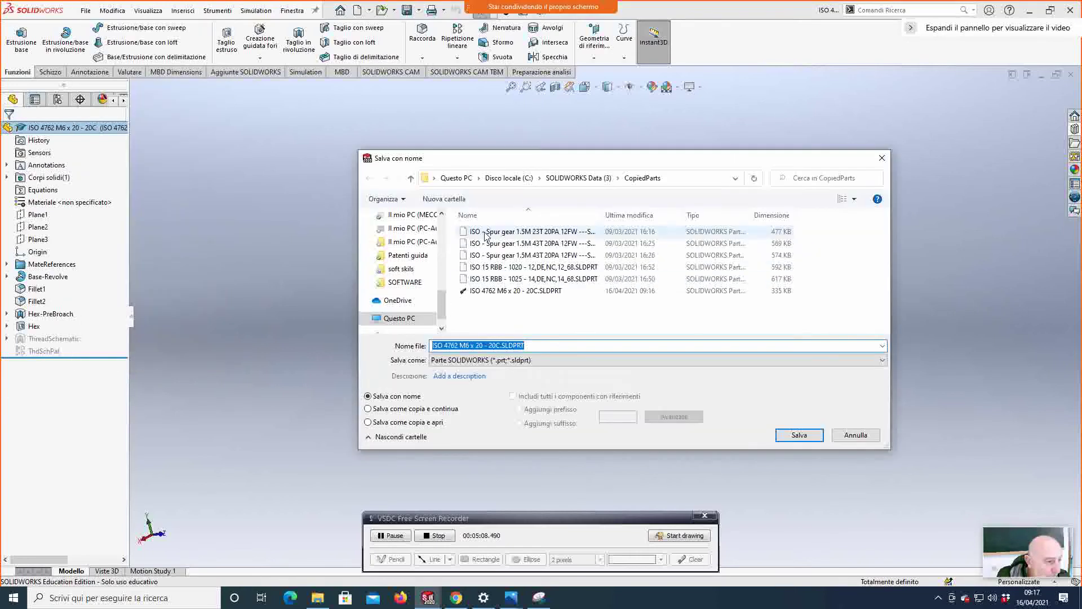
left_click_drag(446, 309, 447, 278)
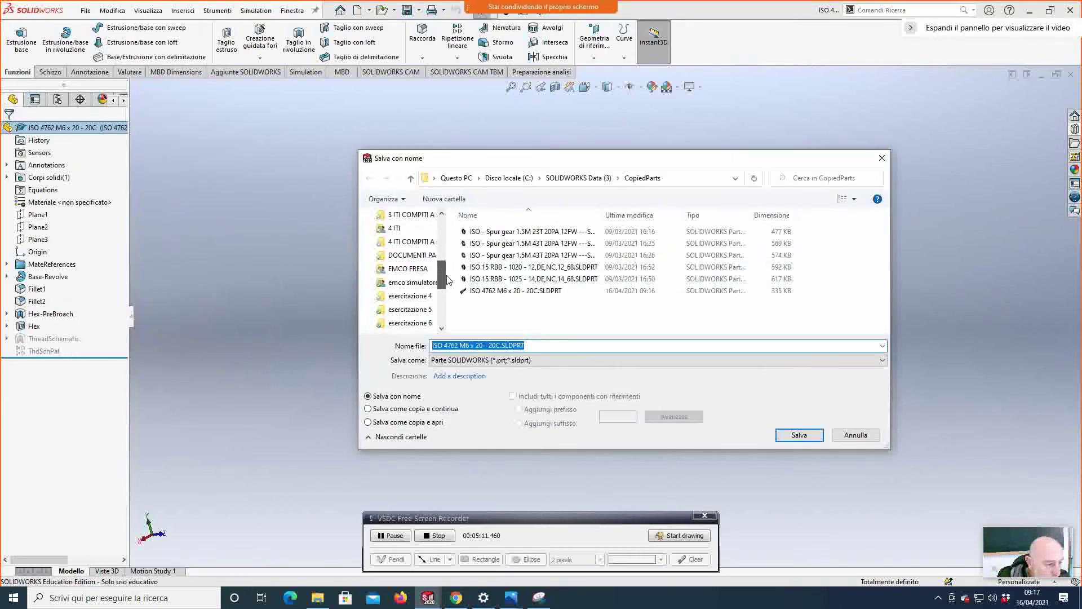
left_click(419, 324)
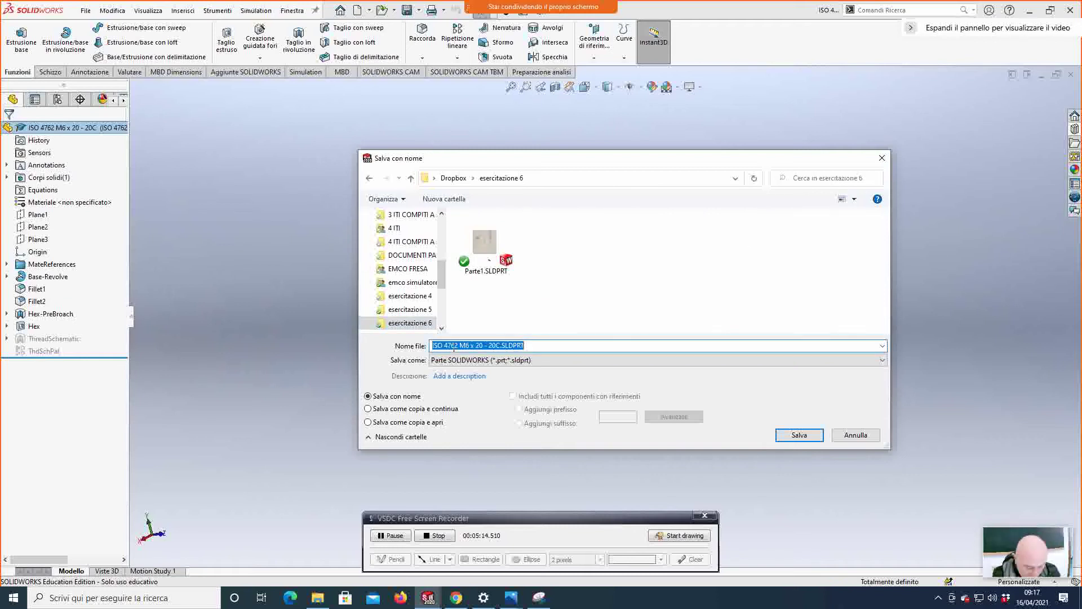
type("VITE TESTA ESAGONALE")
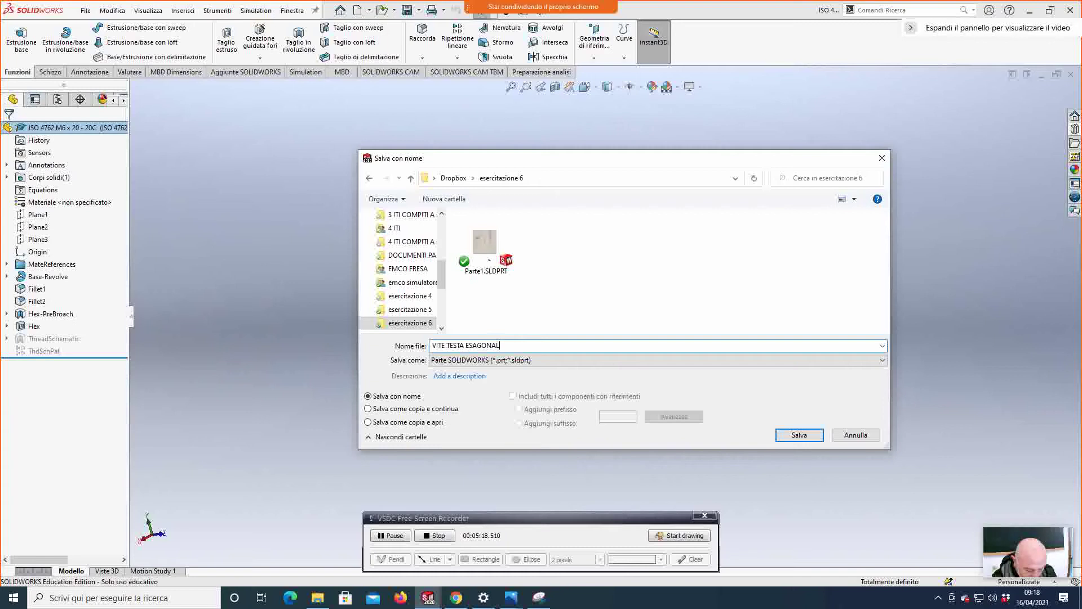
left_click(796, 436)
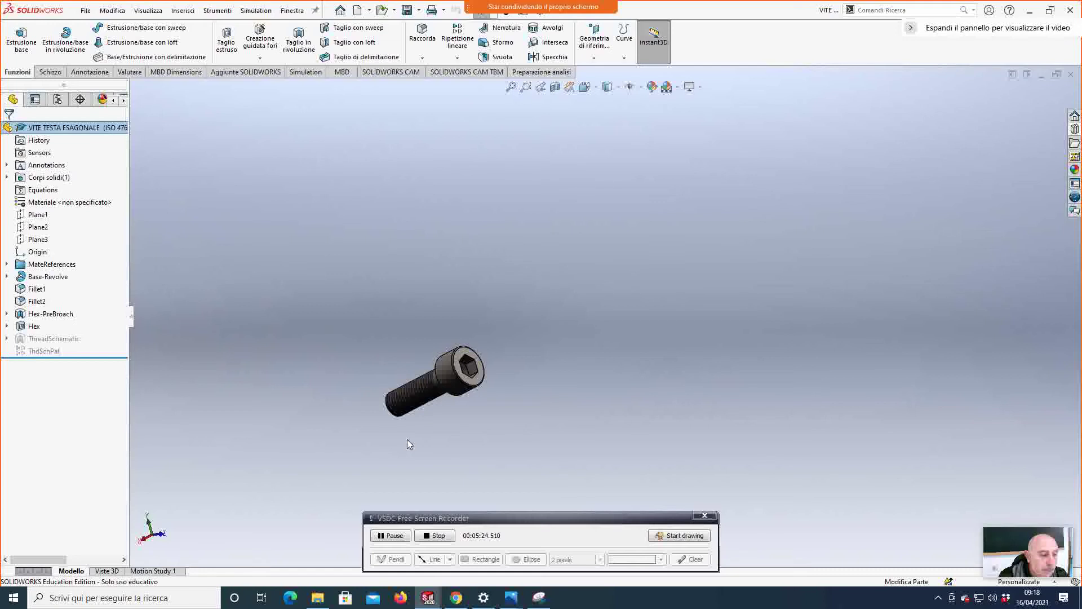
Step: Inspect the saved screw up close and close its part document
scroll(411, 439, "up", 2)
scroll(536, 324, "down", 1)
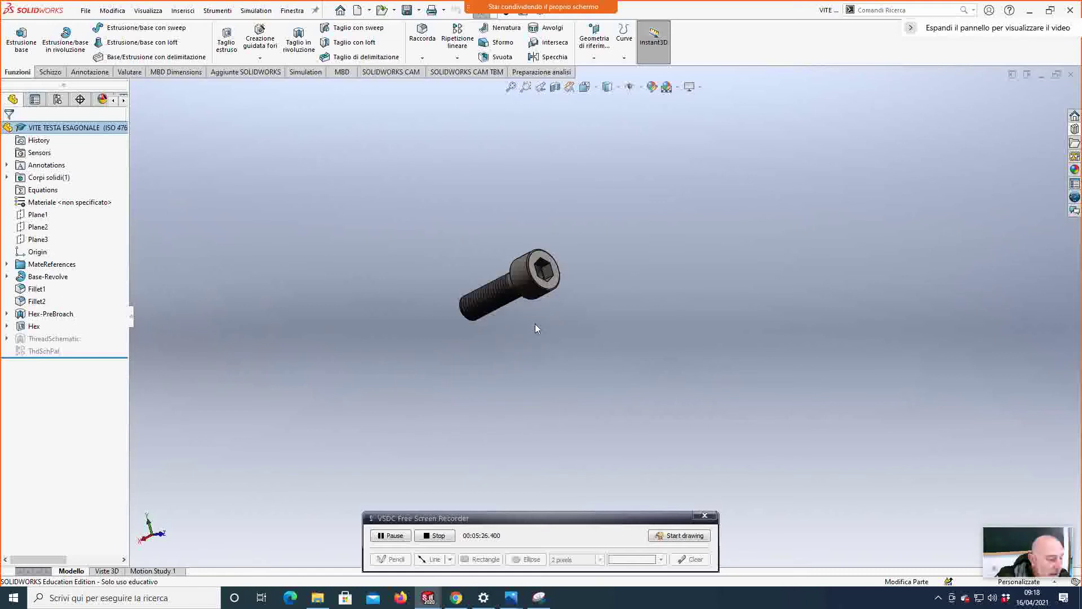
scroll(600, 233, "down", 1)
scroll(504, 254, "down", 1)
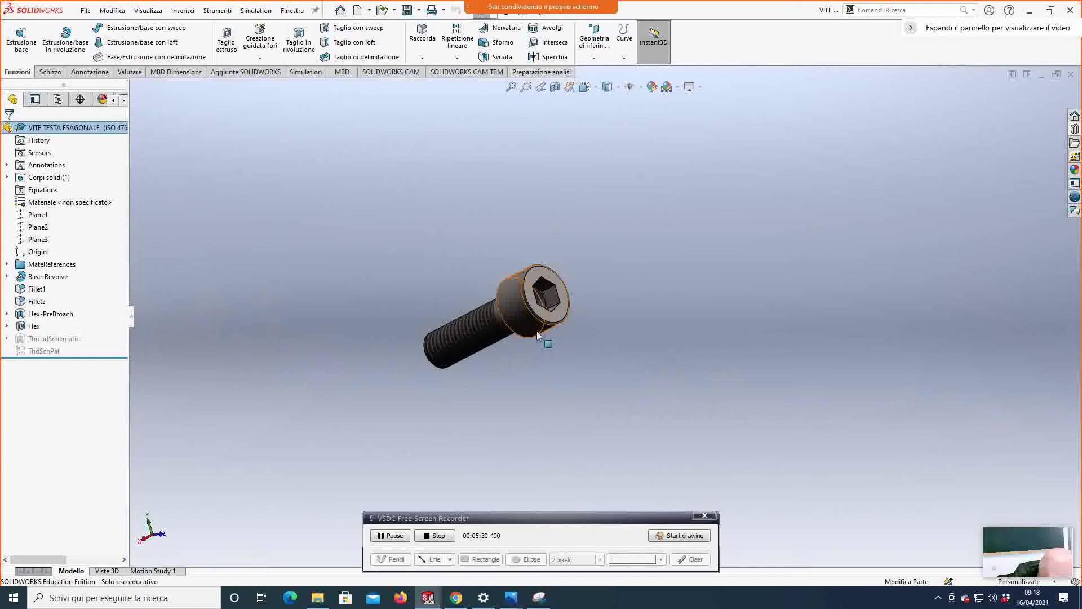
left_click(1072, 75)
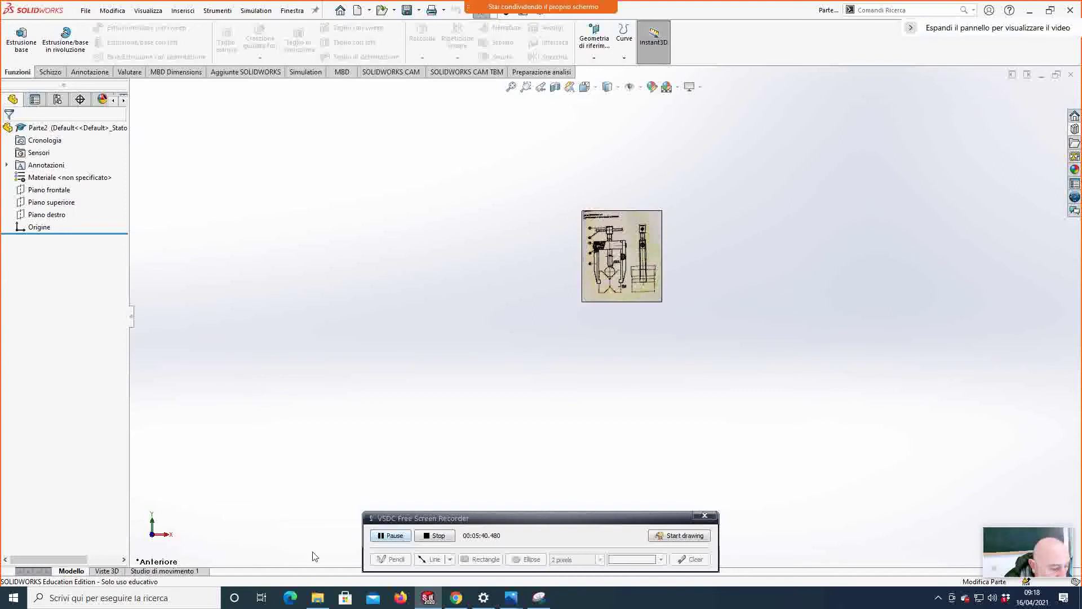
Step: Find the App e funzionalità page through the Windows search with APPL and open it
left_click(61, 599)
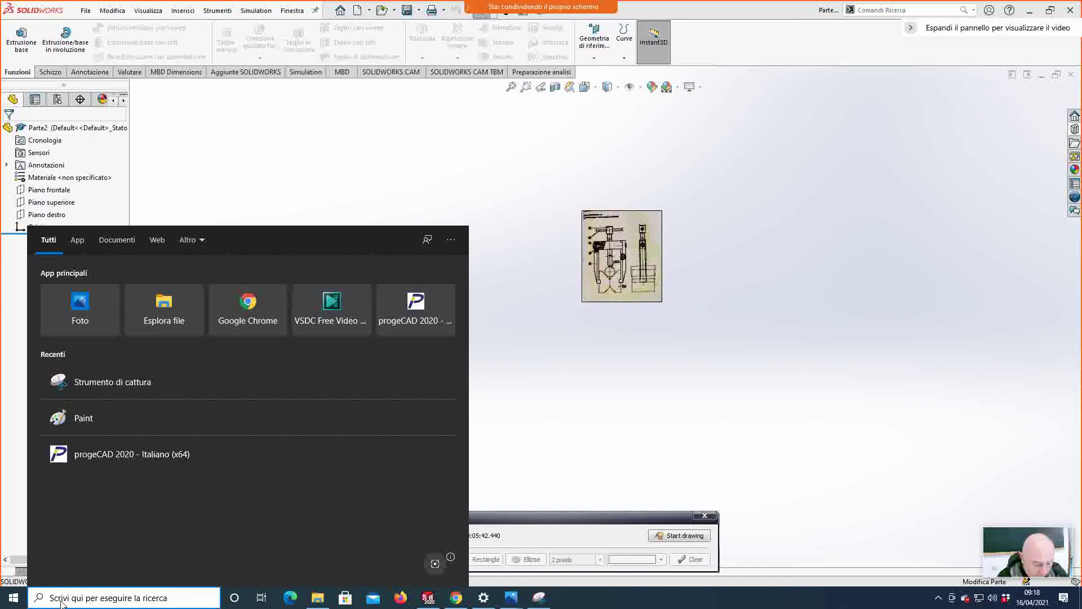
type("PROGRAMMI")
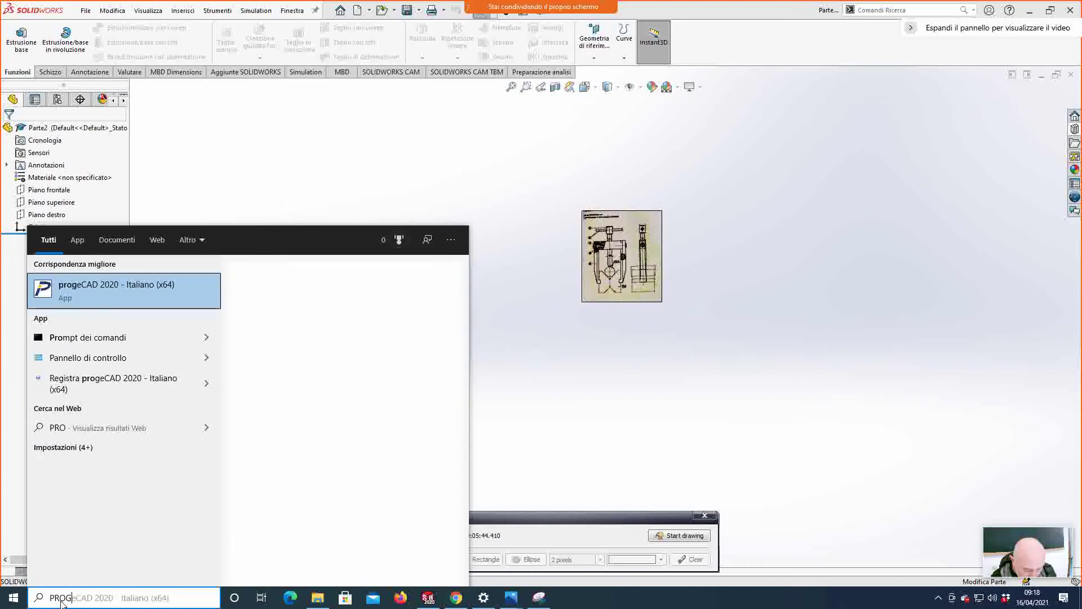
key("BackSpace")
key("BackSpace")
key("BackSpace")
key("BackSpace")
key("BackSpace")
key("BackSpace")
key("BackSpace")
key("BackSpace")
key("BackSpace")
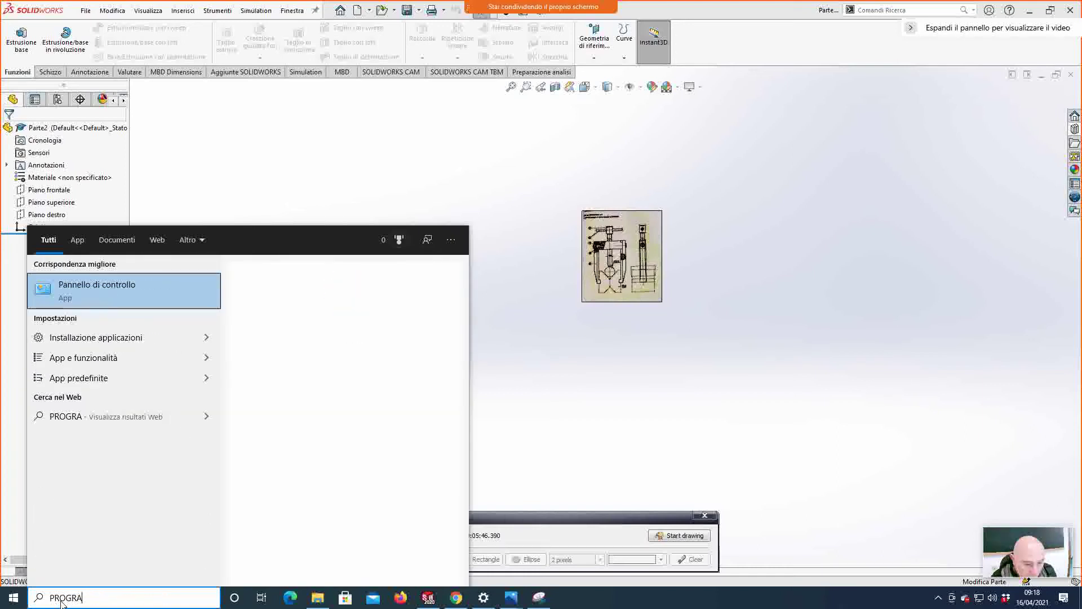
type("APPL")
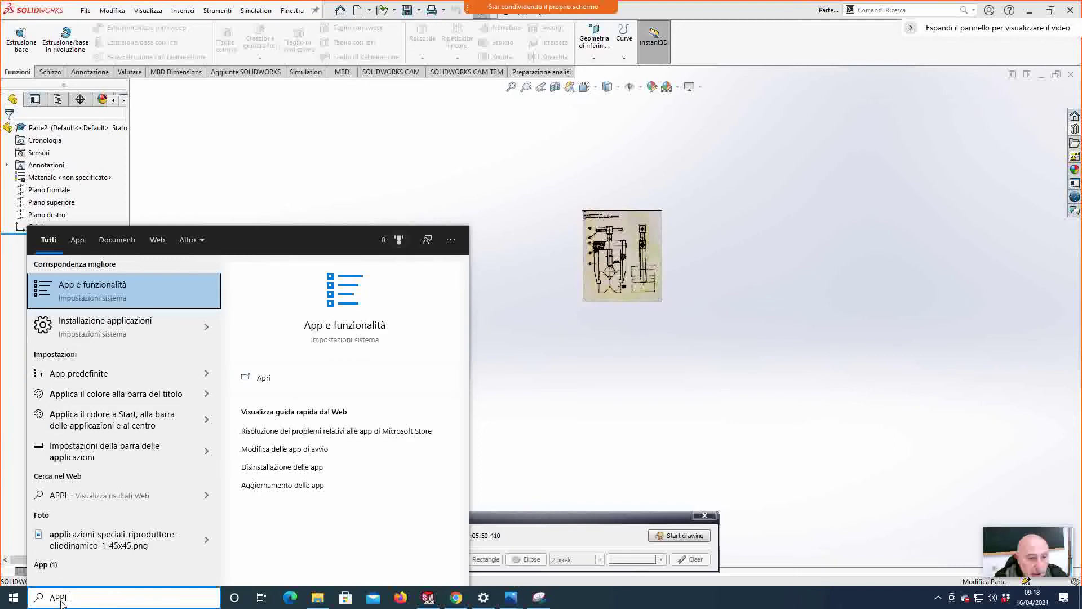
left_click(116, 296)
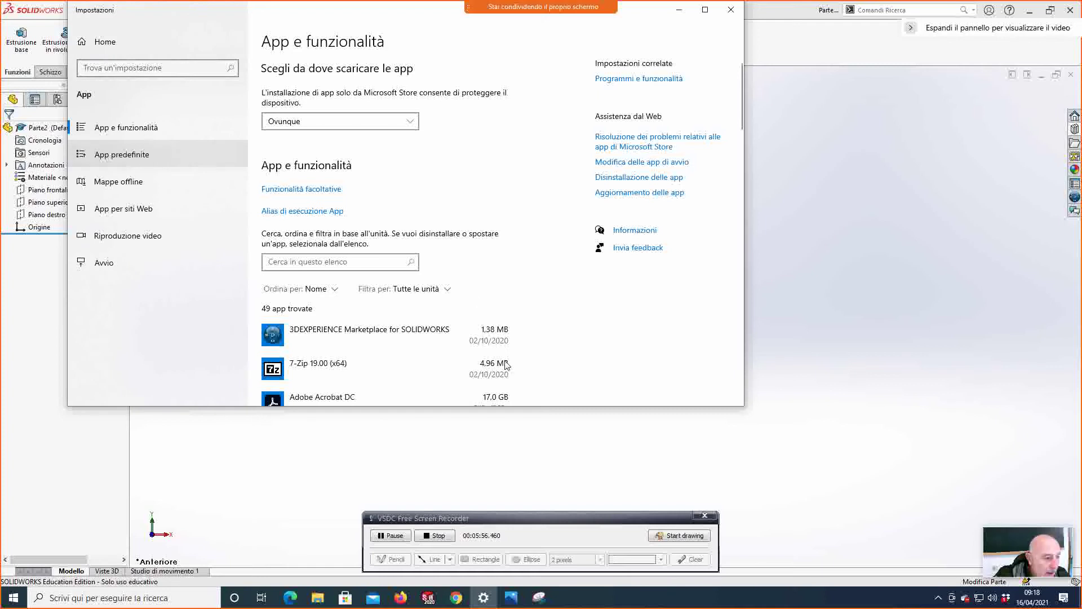
Step: Find SOLIDWORKS 2020 SP03 among the installed apps and launch its installation manager to modify it
left_click_drag(742, 96, 713, 377)
left_click(312, 244)
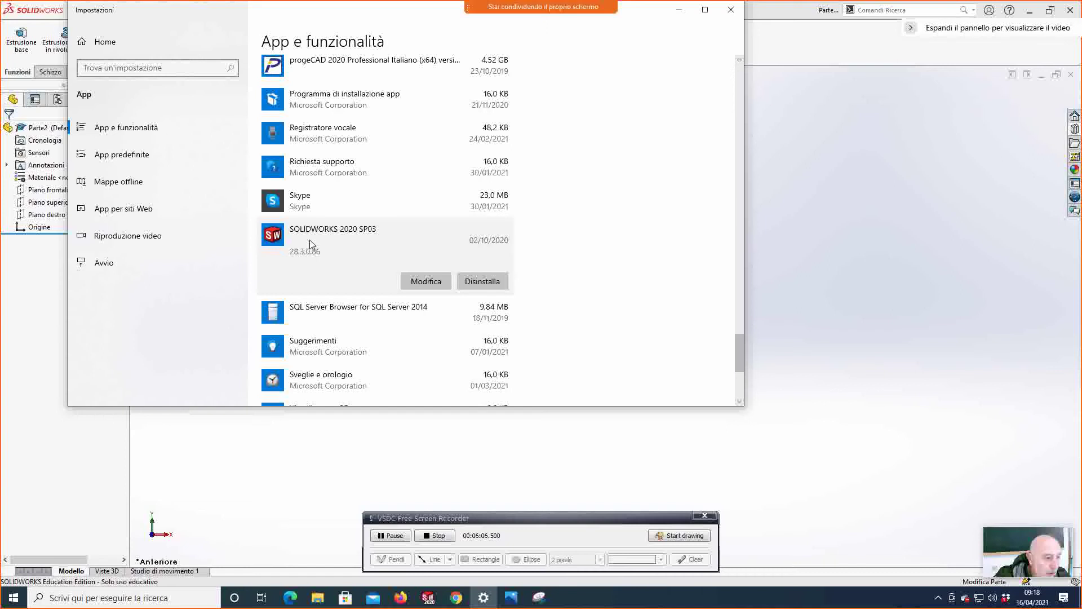
left_click(419, 283)
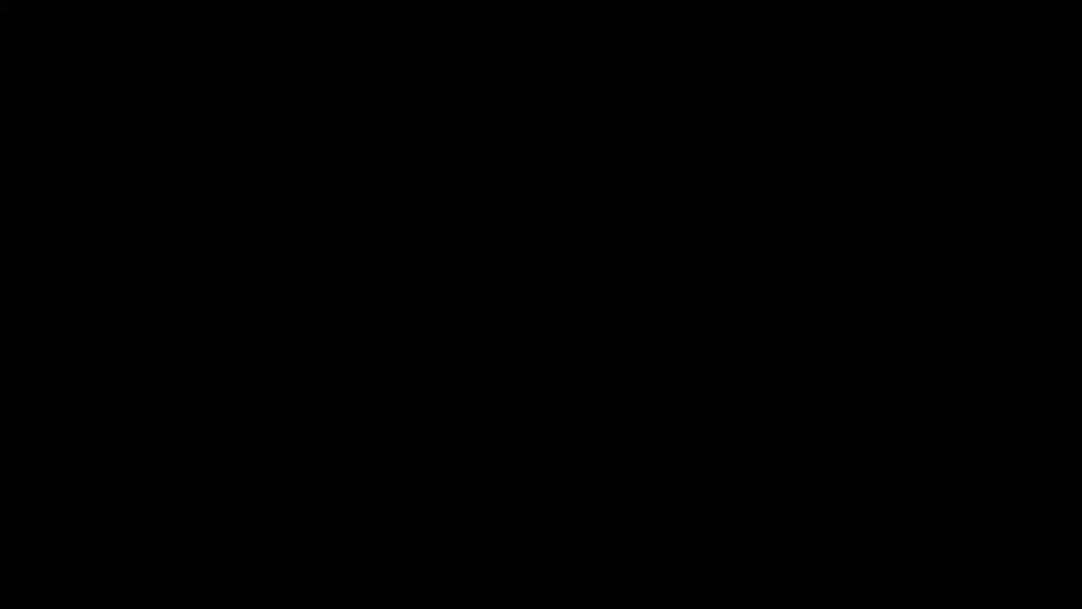
left_click(481, 380)
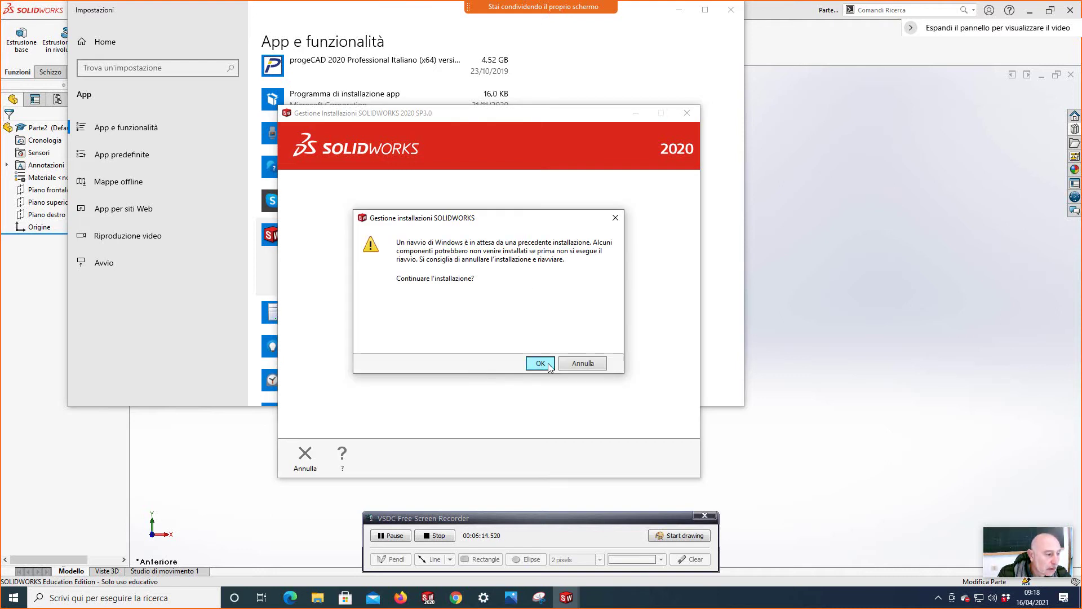
Step: View the serial number page of the SOLIDWORKS installation modification, and exit the installation manager and Settings without changing anything
left_click(540, 363)
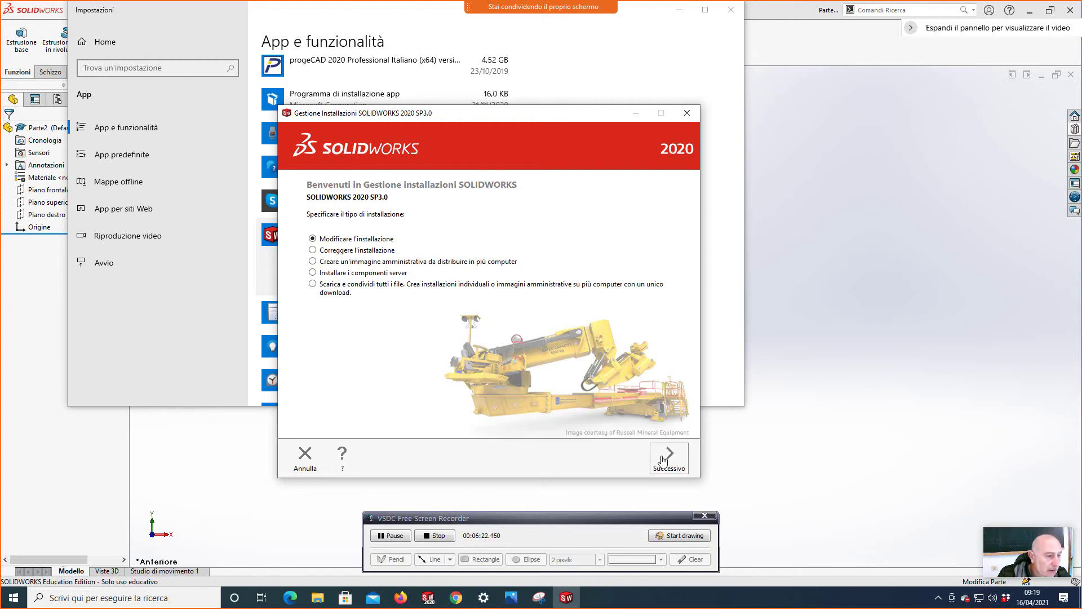
left_click(663, 460)
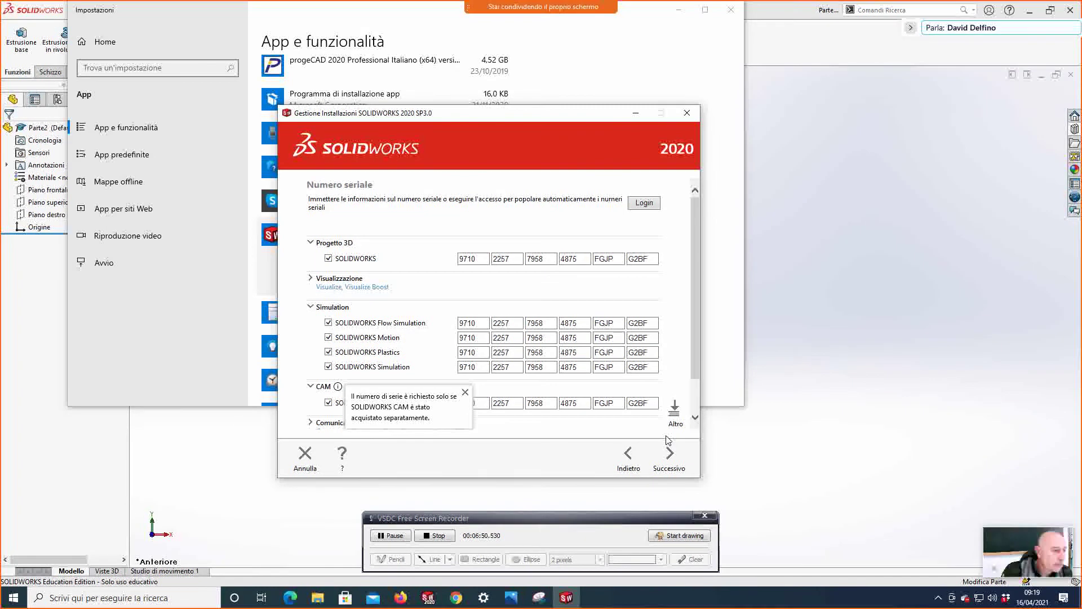
left_click(688, 116)
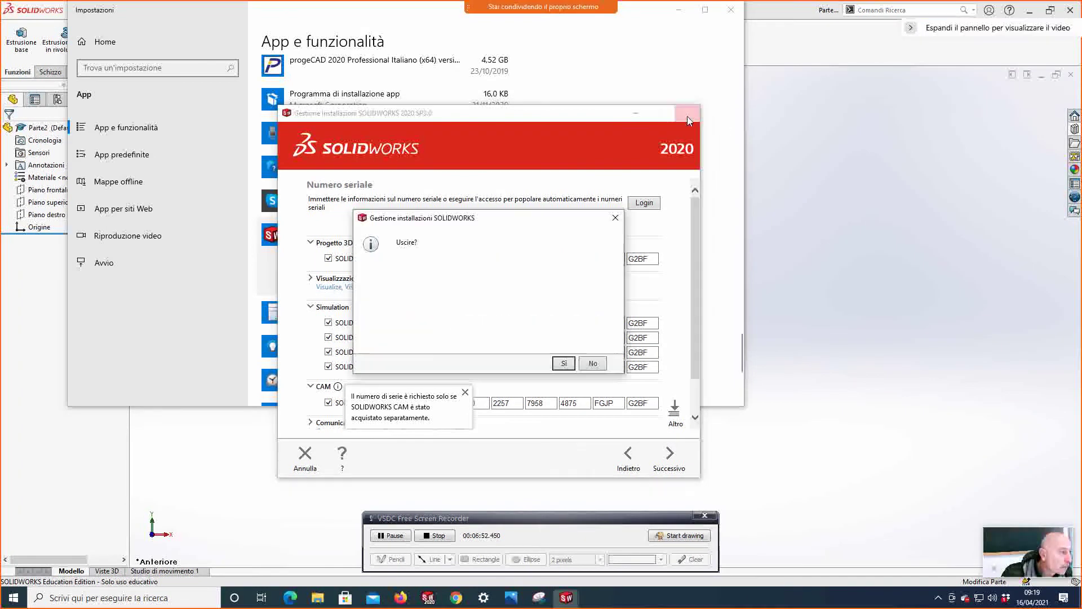
left_click(561, 365)
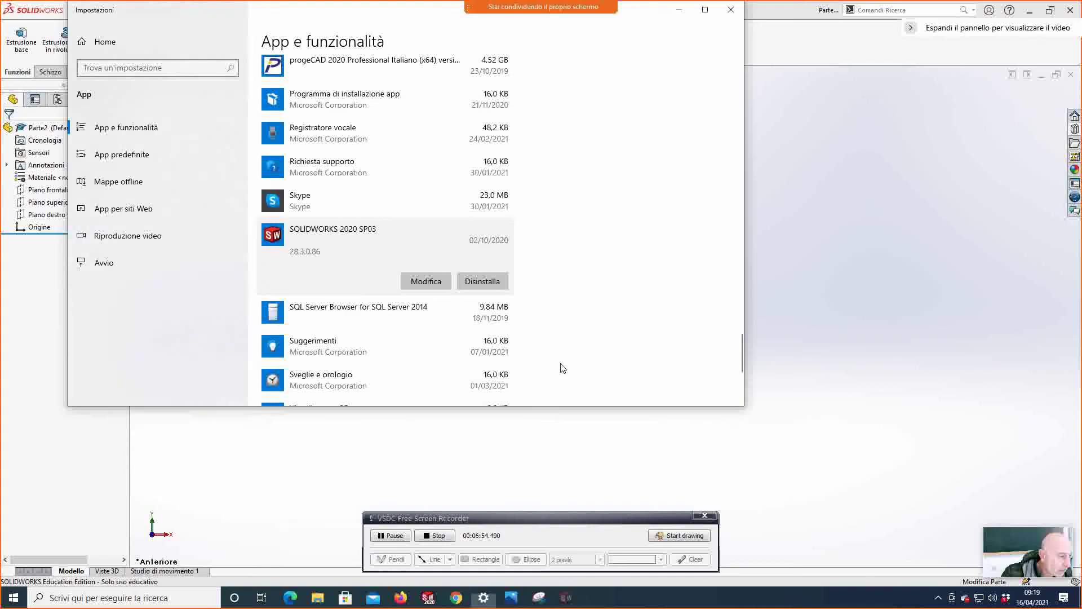
left_click(731, 10)
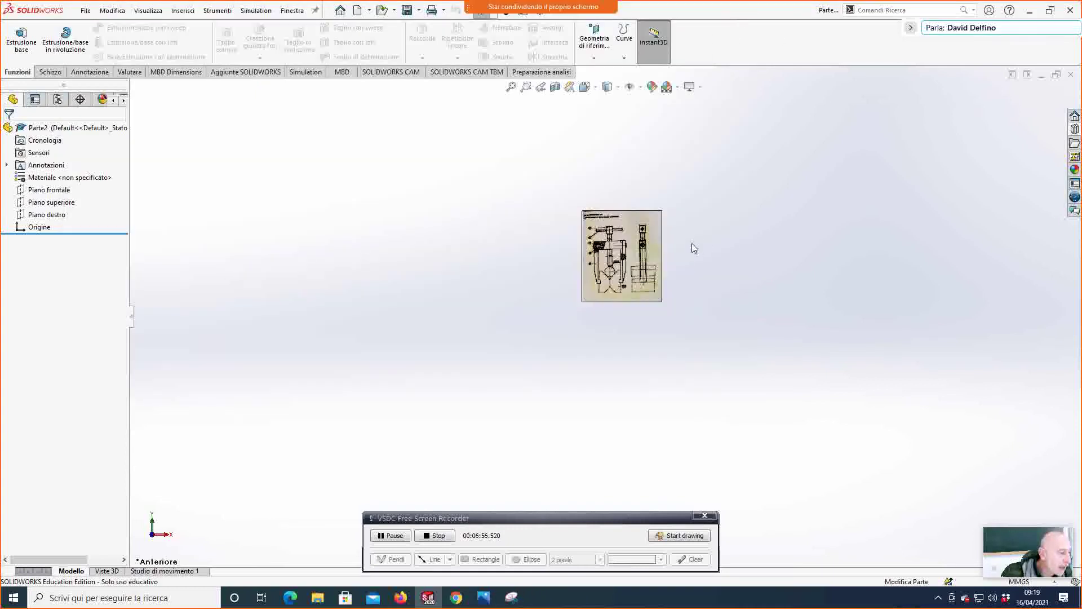
Step: Start a new sketch on Piano frontale over the clamp reference drawing
scroll(593, 265, "down", 6)
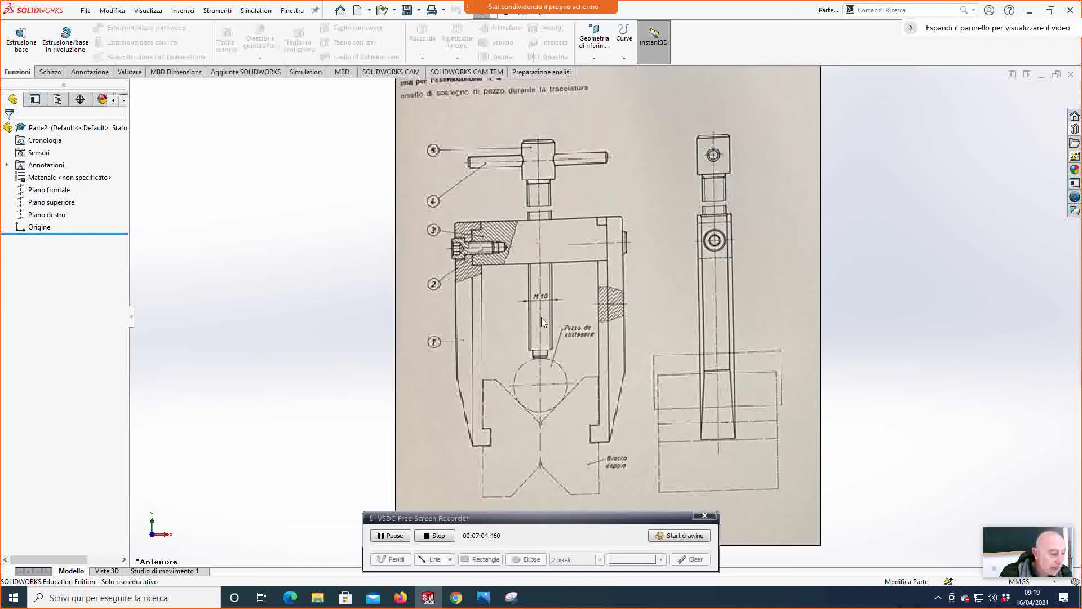
scroll(598, 378, "down", 1)
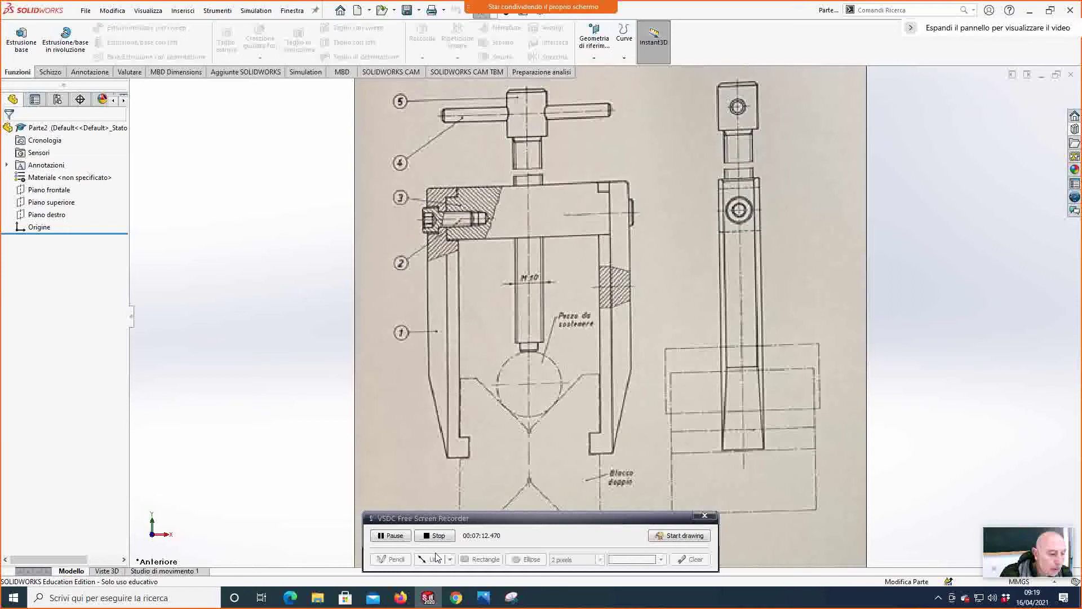
left_click_drag(512, 524, 830, 557)
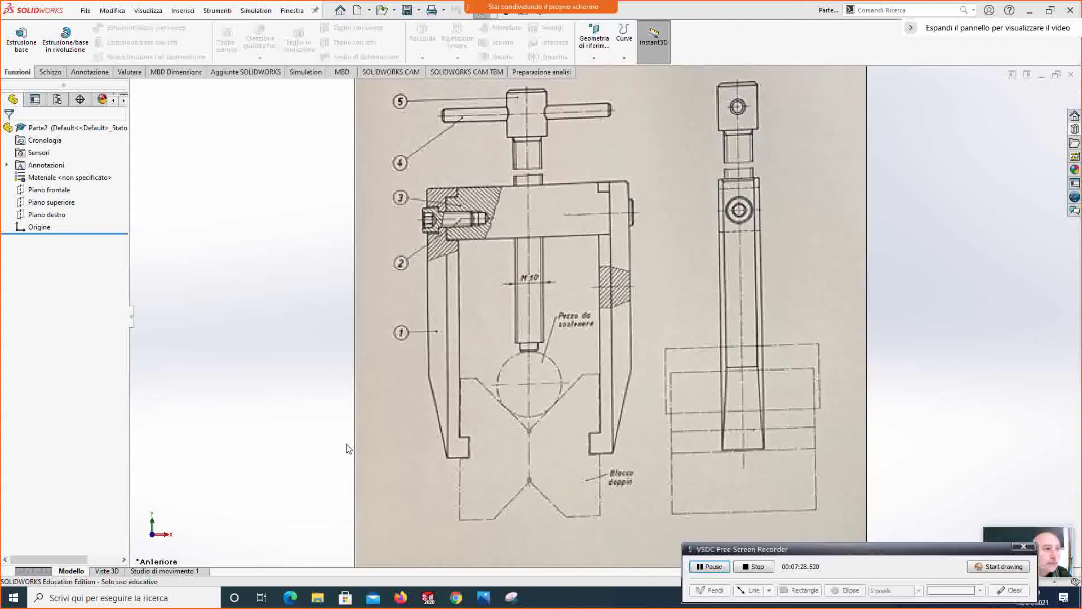
key("f")
scroll(627, 226, "down", 1)
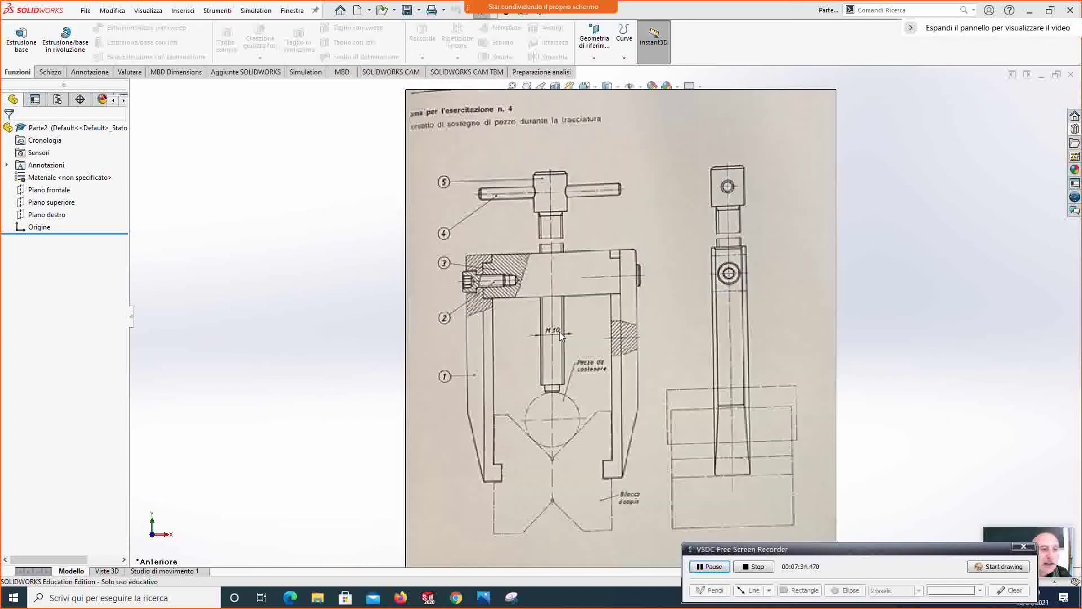
right_click(39, 192)
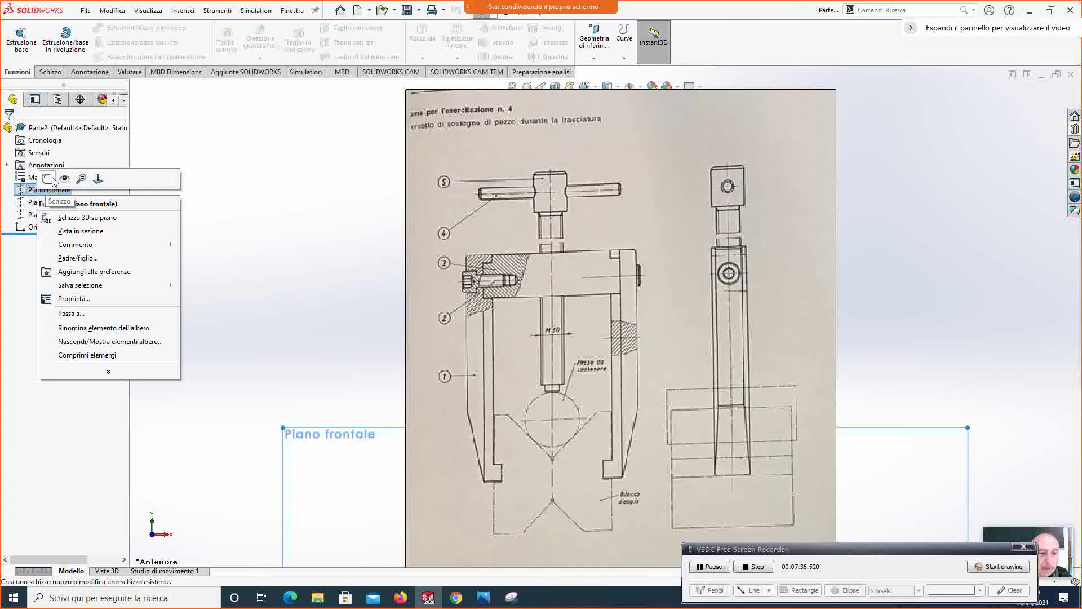
left_click(48, 178)
scroll(584, 133, "down", 2)
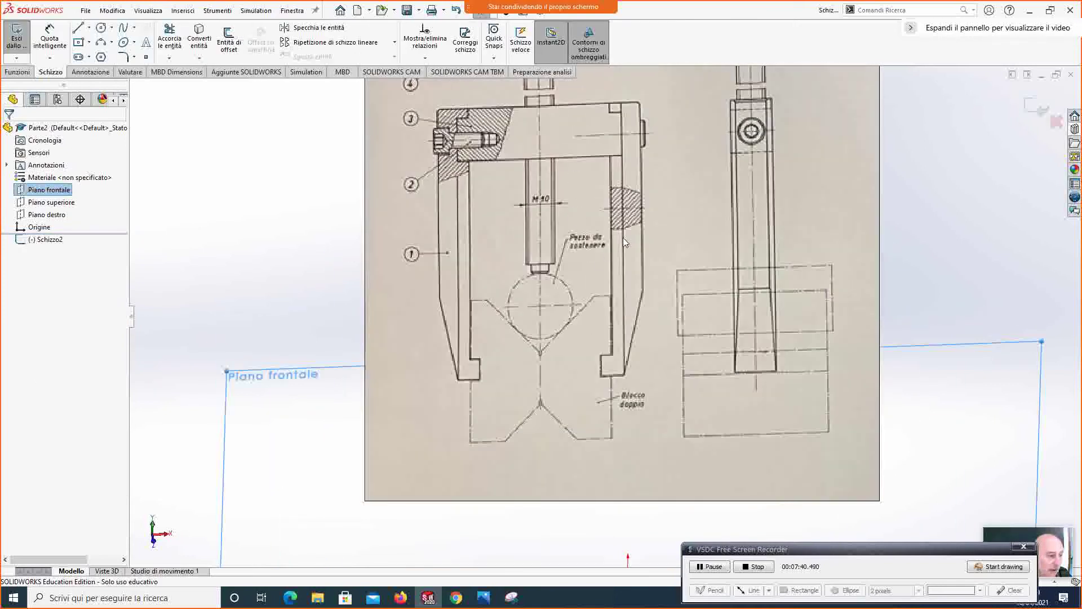
scroll(619, 243, "up", 5)
scroll(625, 236, "down", 2)
left_click(892, 267)
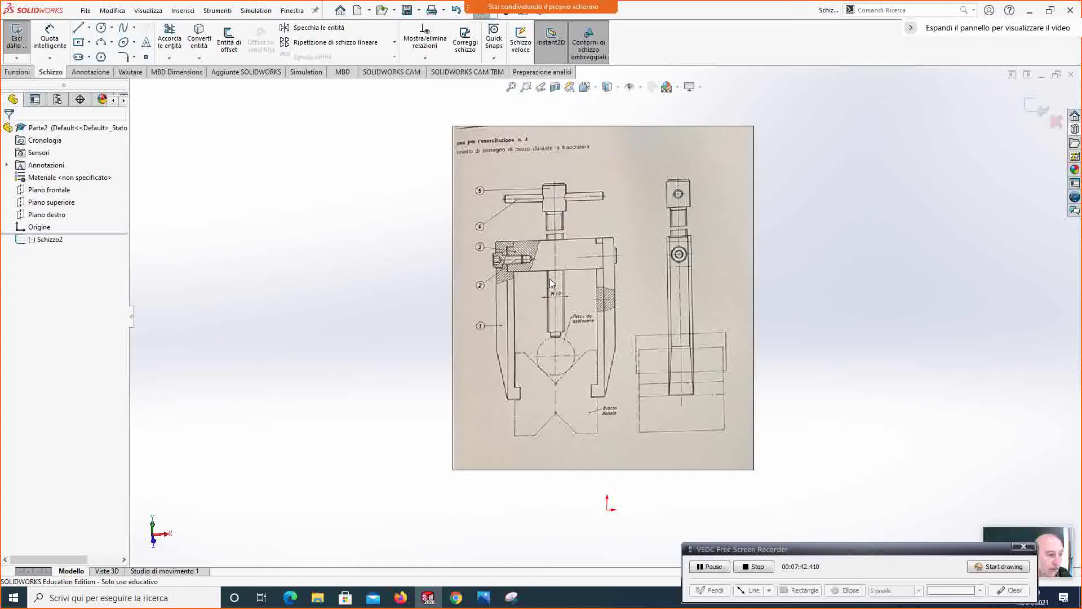
Step: Draw a horizontal line about 6.1 mm long across the M10 screw shank in the drawing and dimension its length
left_click(78, 28)
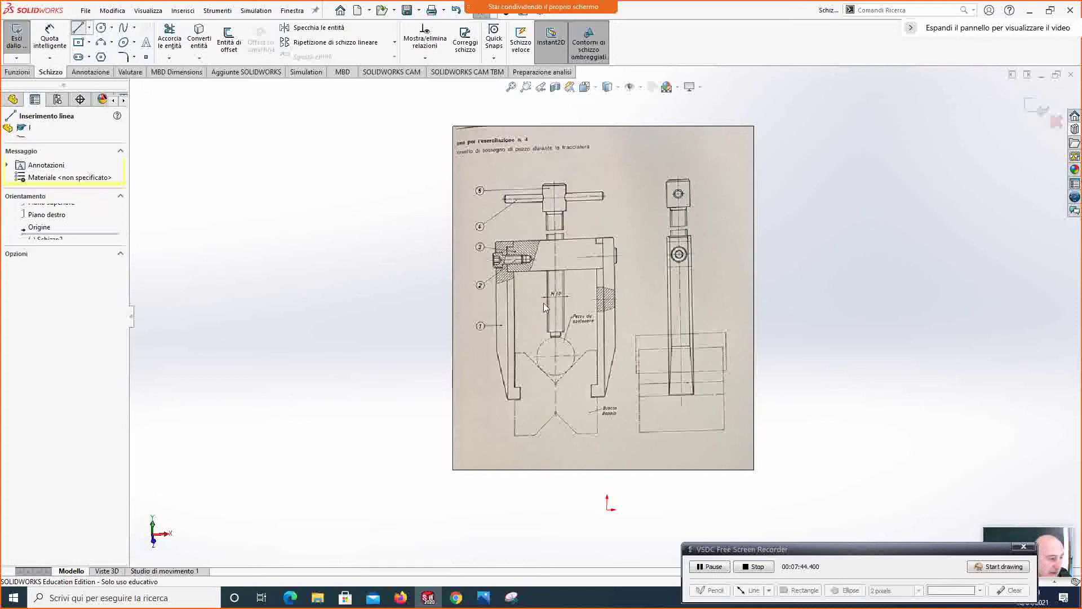
left_click(553, 303)
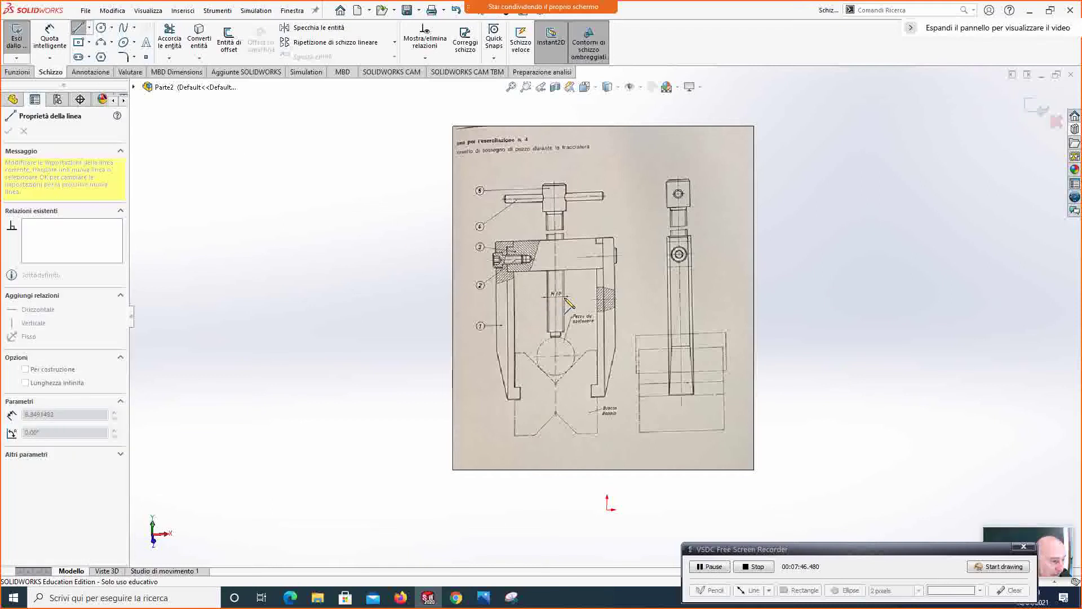
left_click(564, 295)
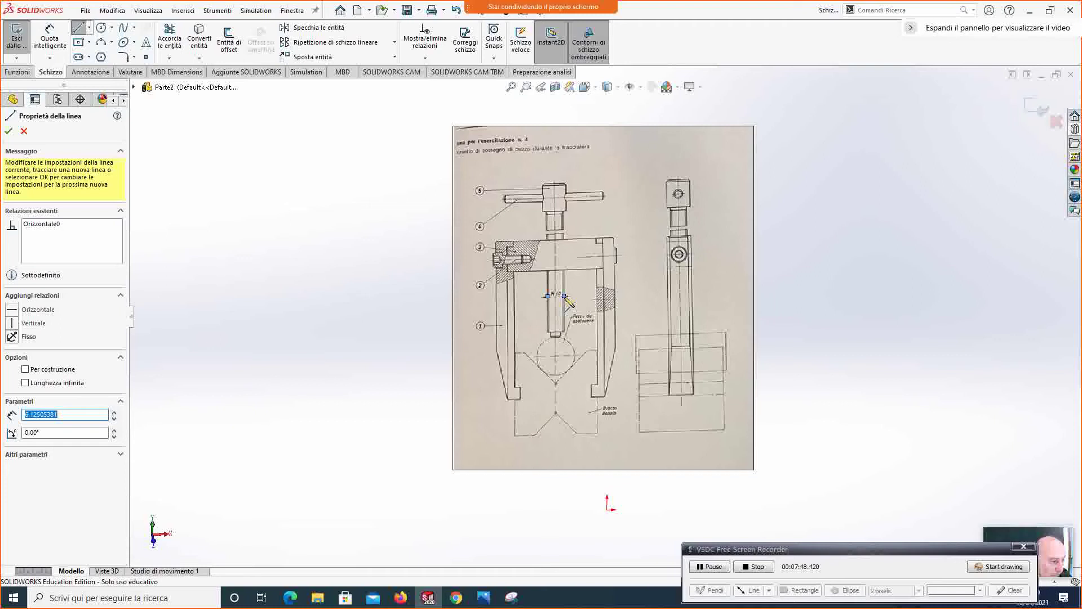
left_click(50, 38)
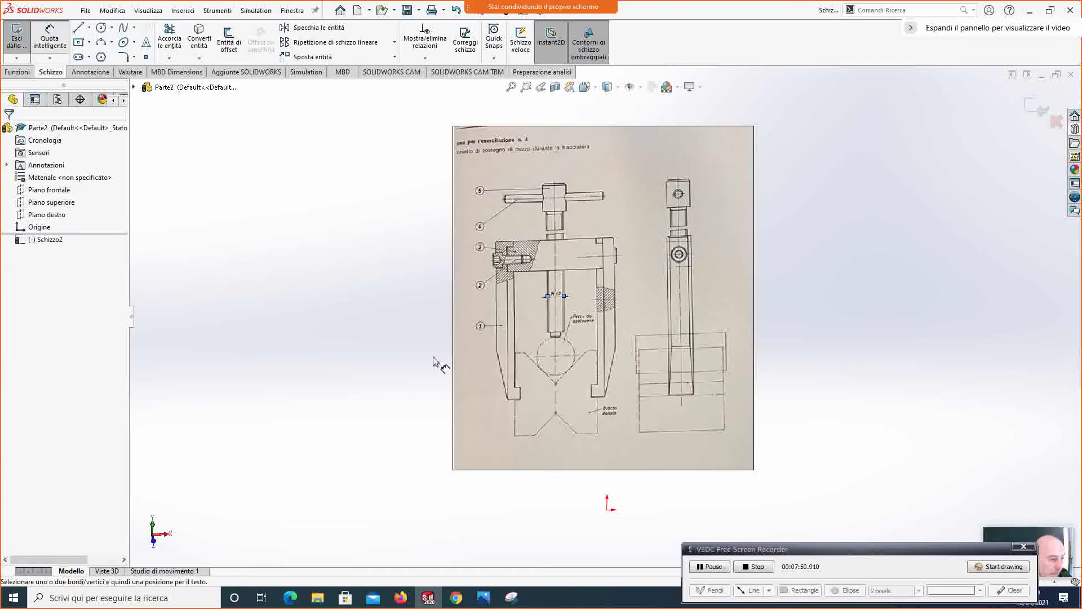
left_click(555, 296)
left_click(556, 283)
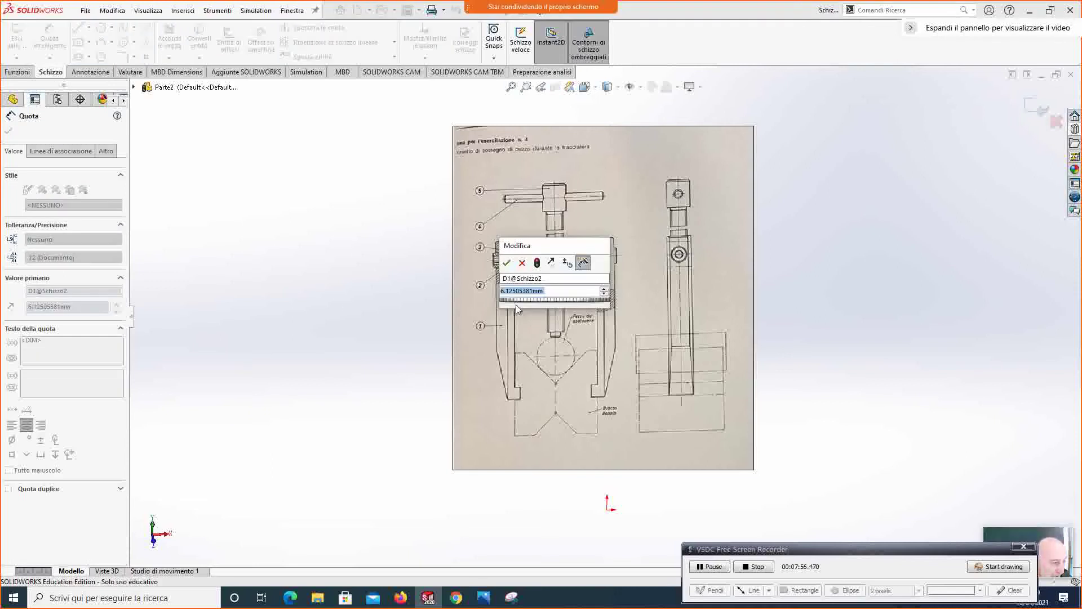
left_click(334, 303)
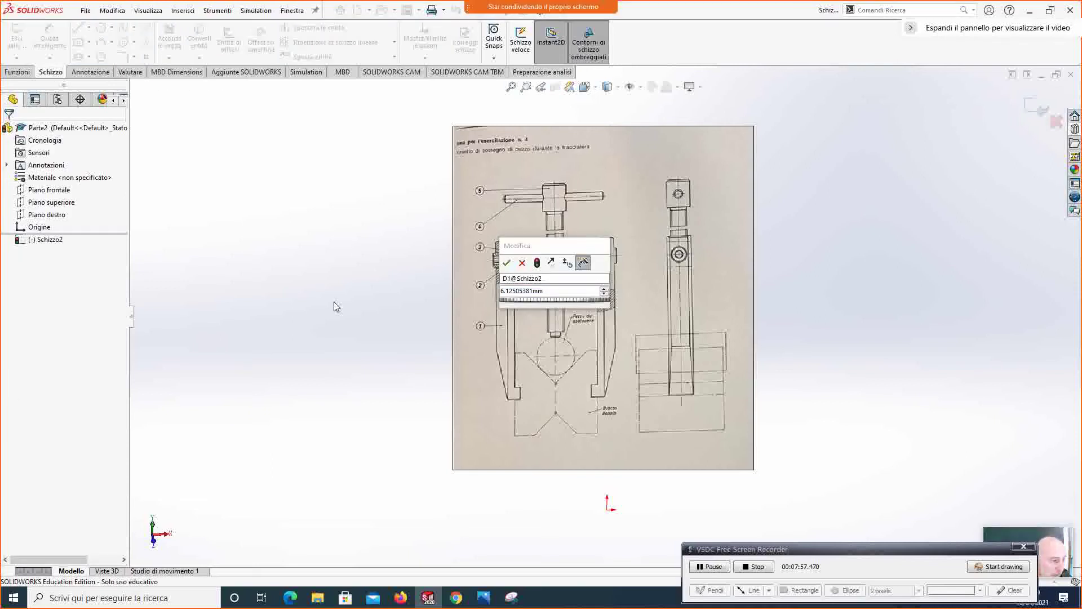
left_click(507, 263)
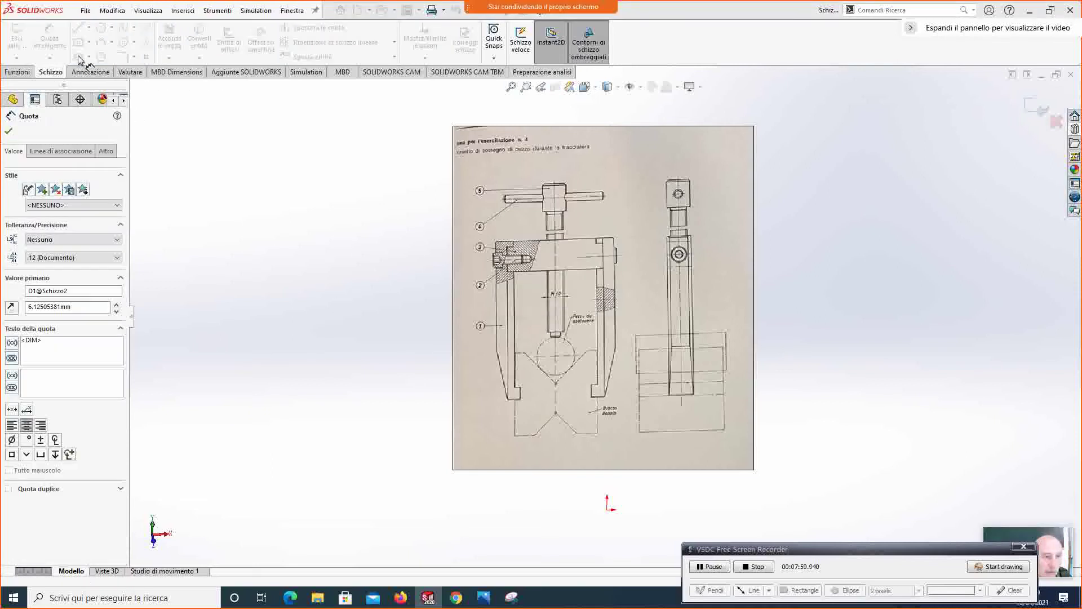
left_click(8, 130)
Step: Draw a line about 53 mm long along the screw's axis from its lower end to the base of its head and dimension it
key("l")
left_click(556, 338)
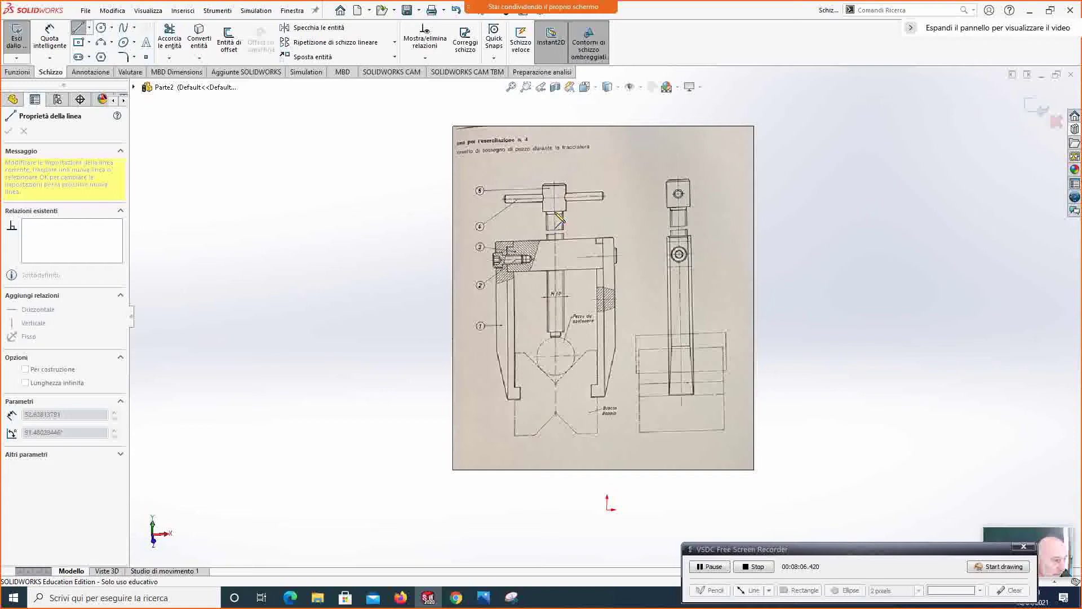
double_click(555, 211)
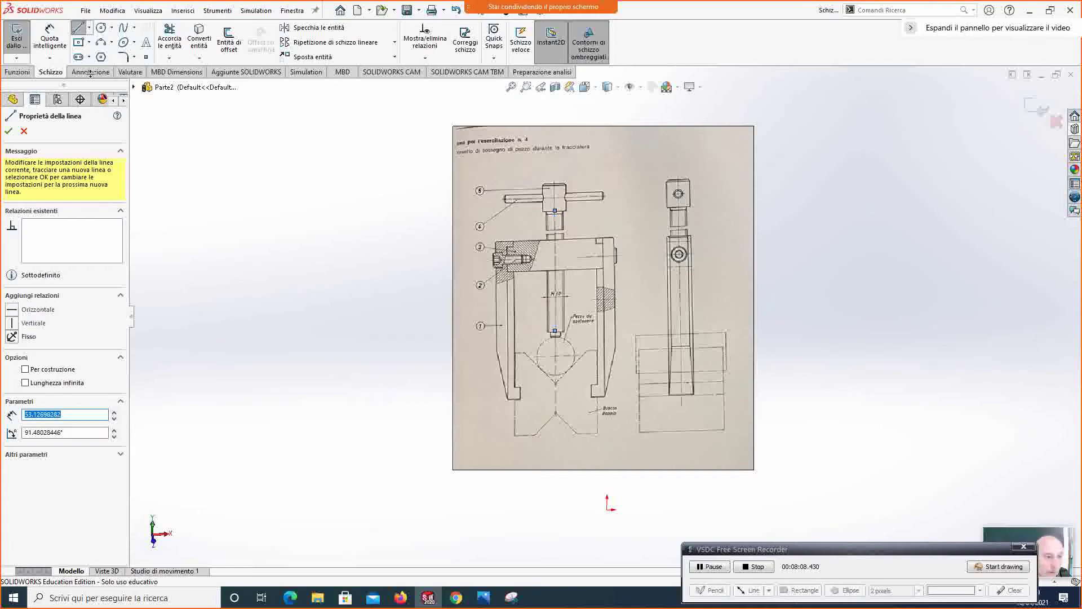
left_click(49, 37)
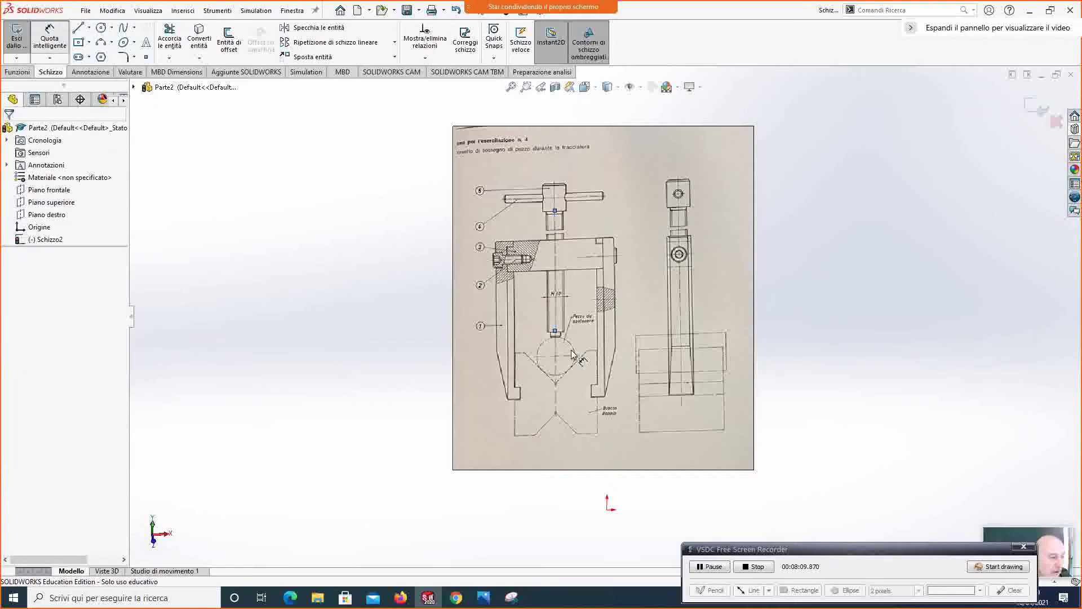
left_click(557, 324)
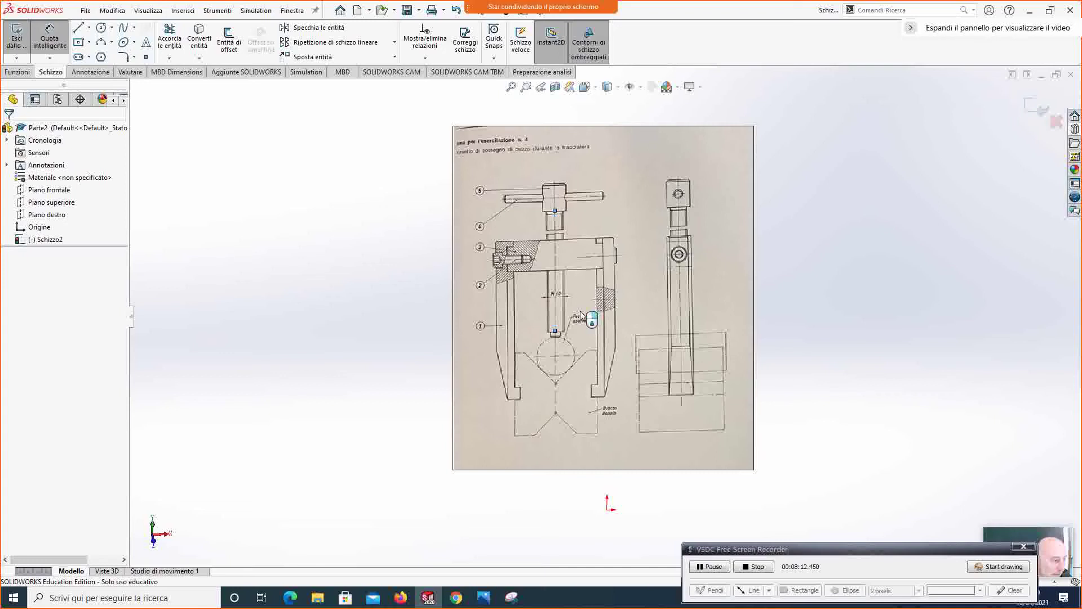
left_click(582, 316)
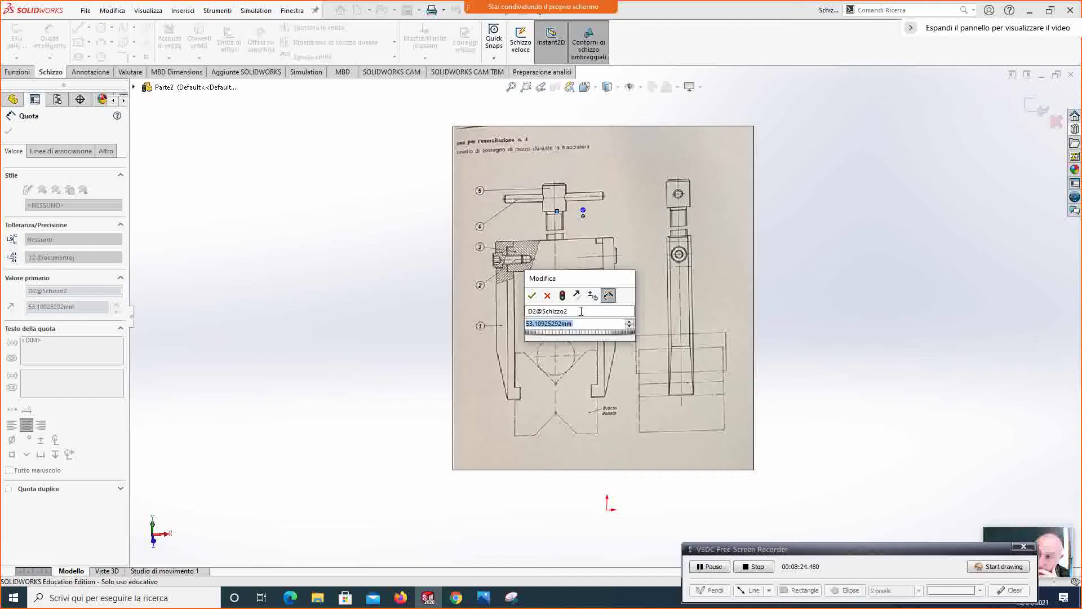
left_click(531, 295)
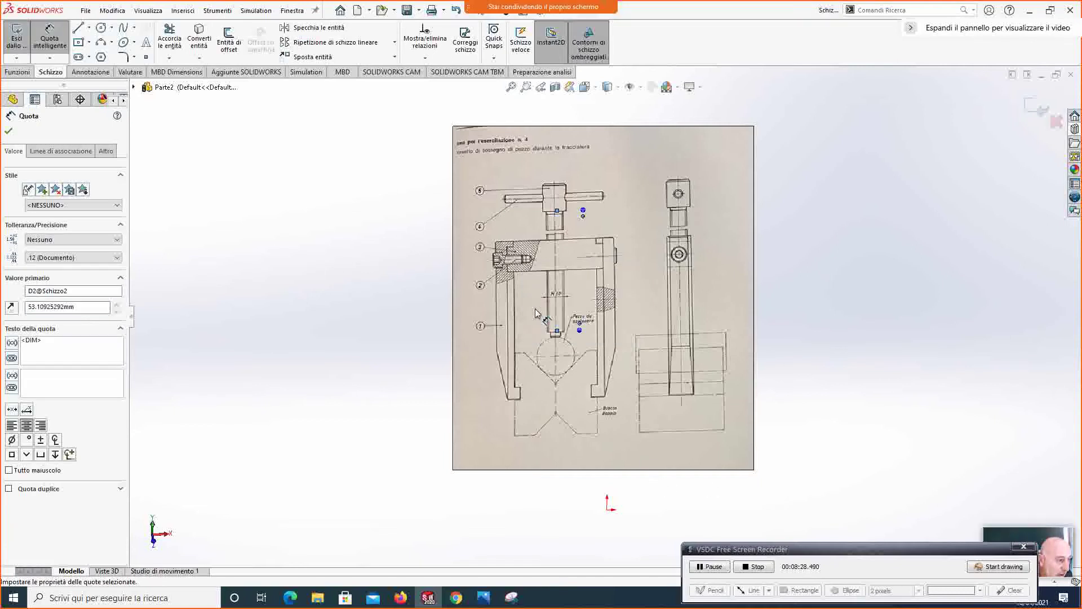
Step: Draw a vertical line about 12.6 mm long over the height of the screw's head and dimension its length
left_click(78, 27)
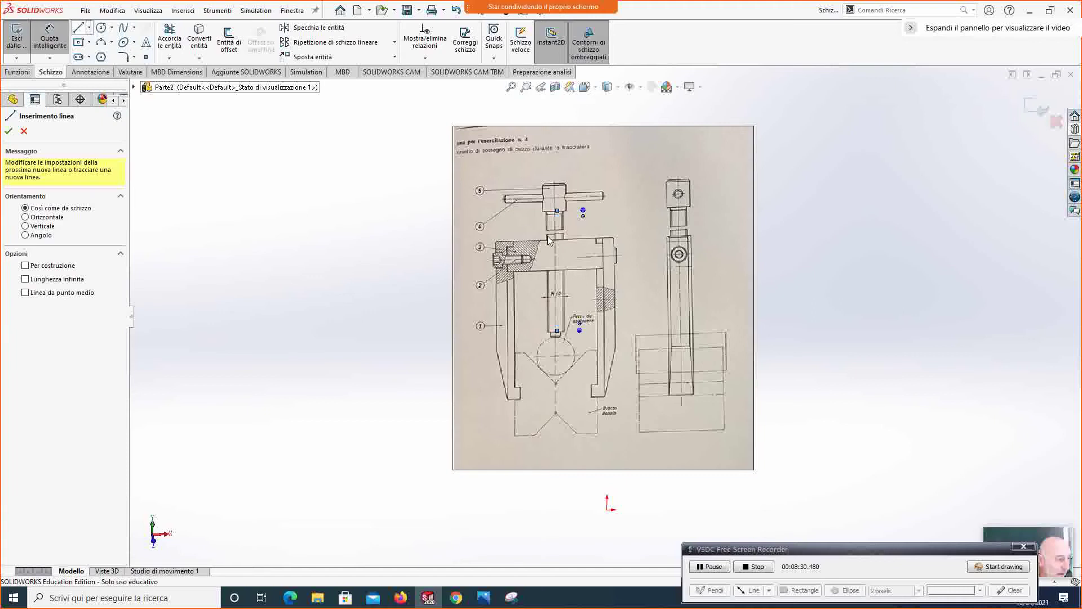
left_click(557, 211)
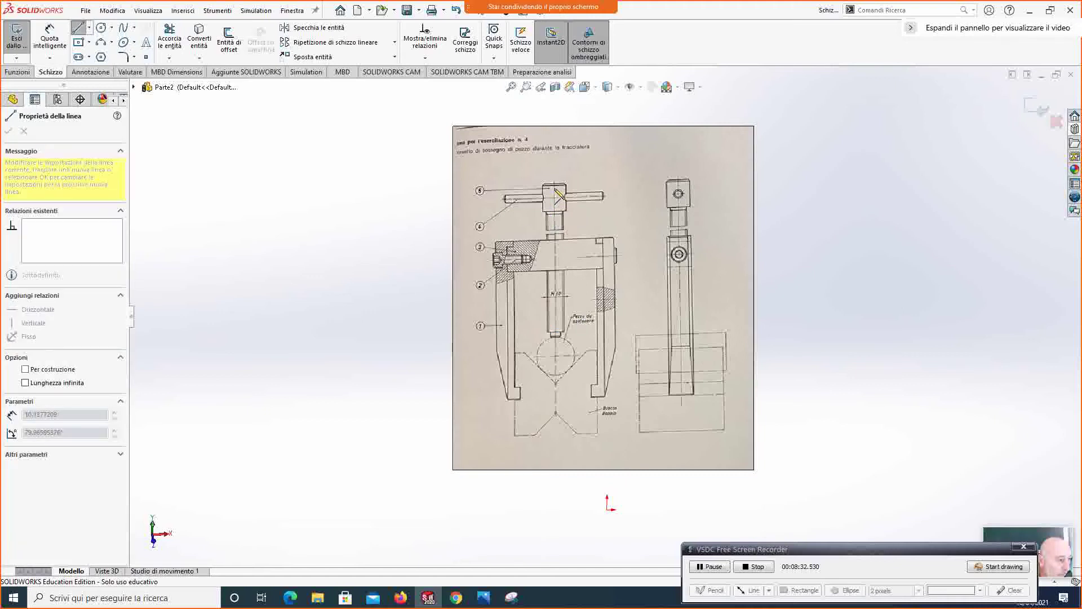
left_click(551, 183)
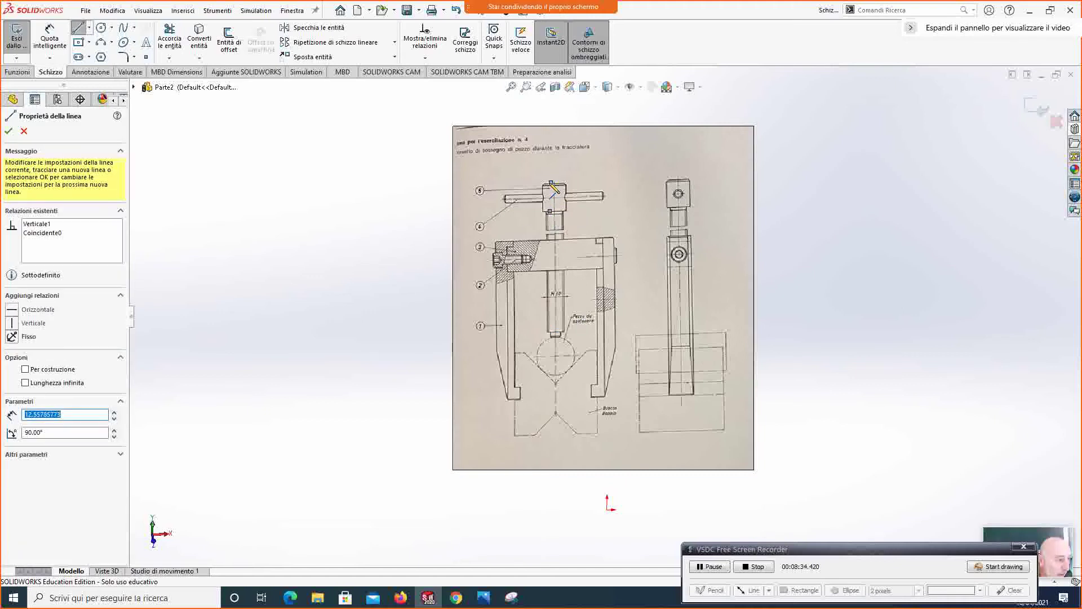
left_click(50, 35)
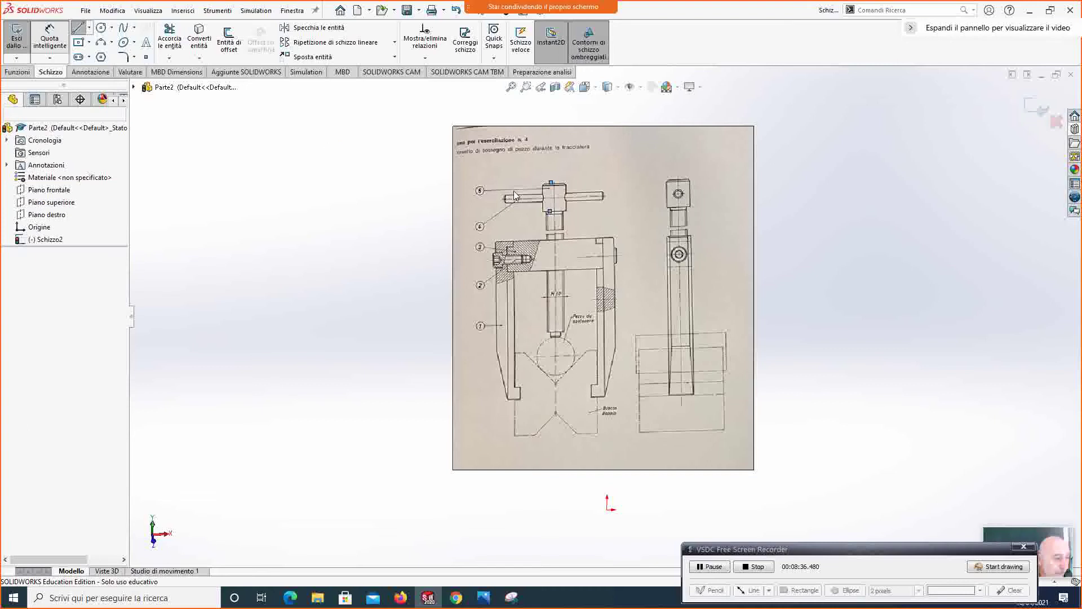
left_click(551, 204)
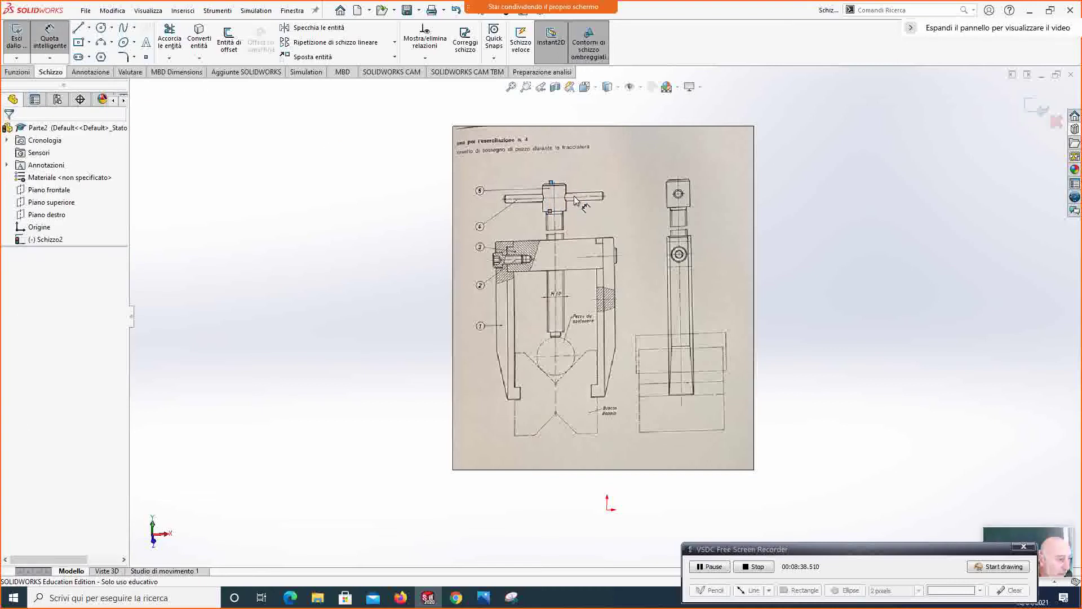
left_click(576, 200)
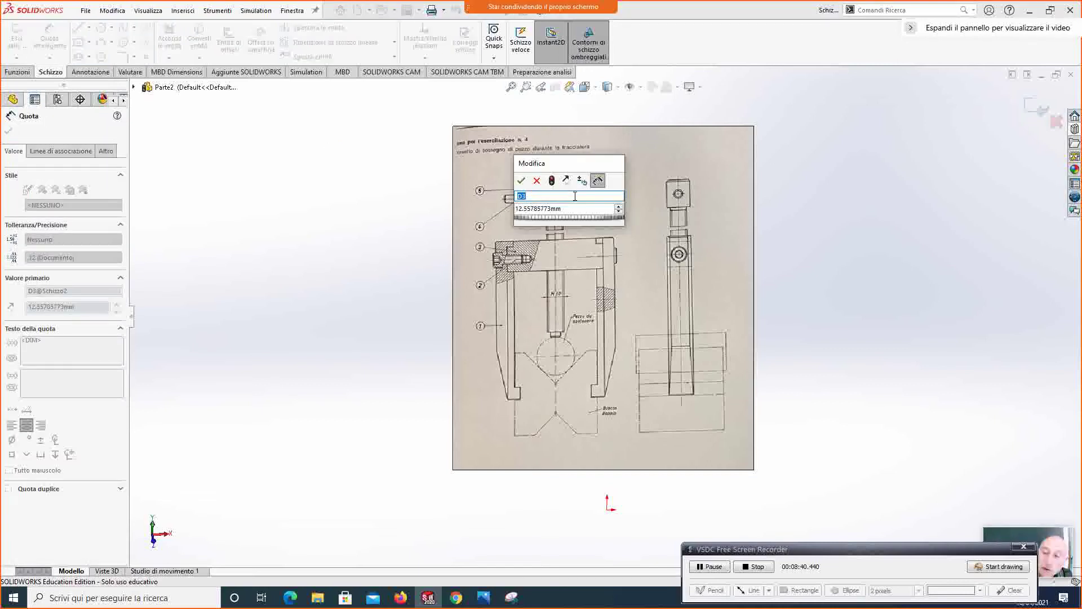
left_click(522, 181)
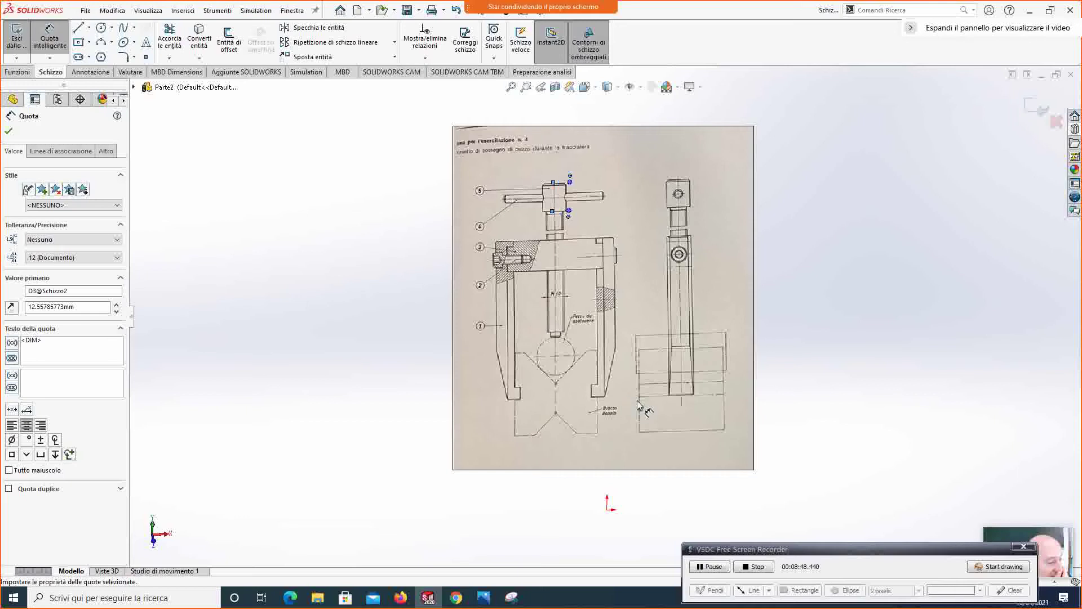
Step: Delete the measuring lines and their dimensions from the sketch over the clamp reference drawing
key("z")
key("Escape")
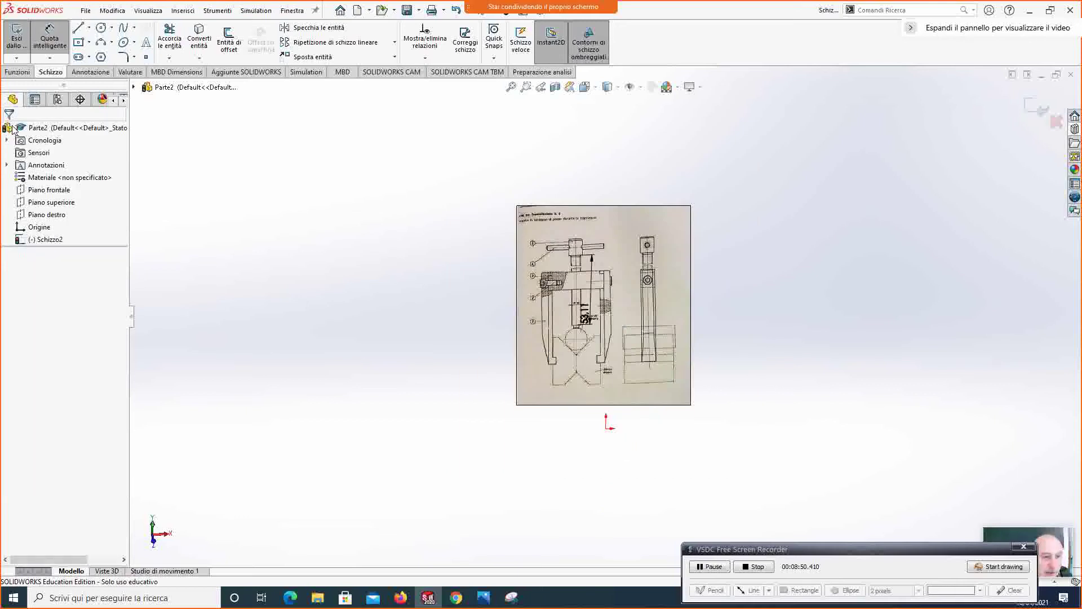
left_click_drag(580, 294, 279, 199)
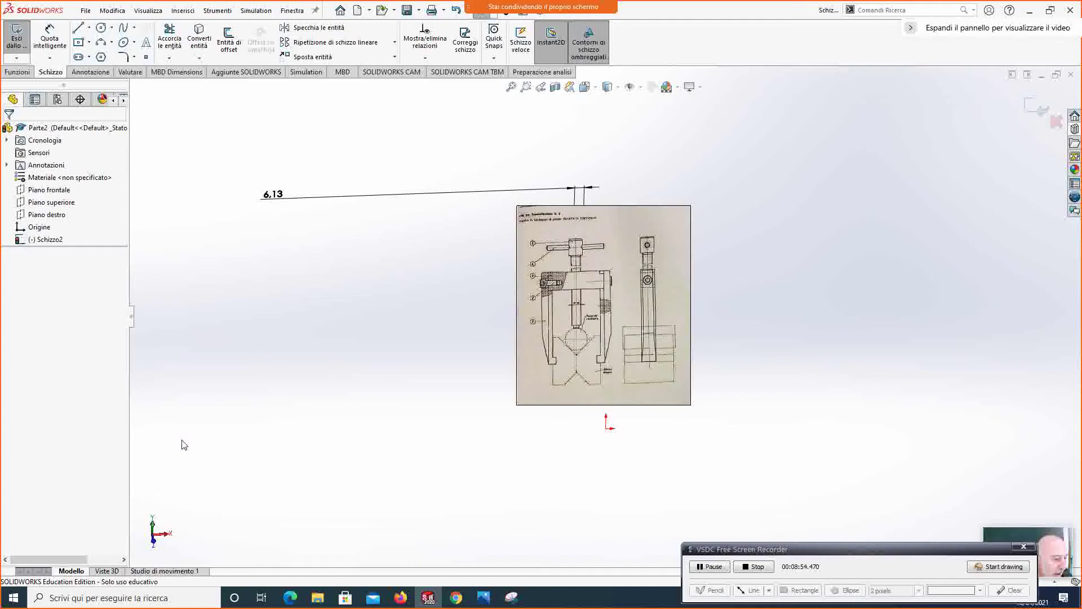
mouse_move(189, 460)
left_mouse_down()
mouse_move(722, 153)
mouse_move(729, 159)
left_mouse_up()
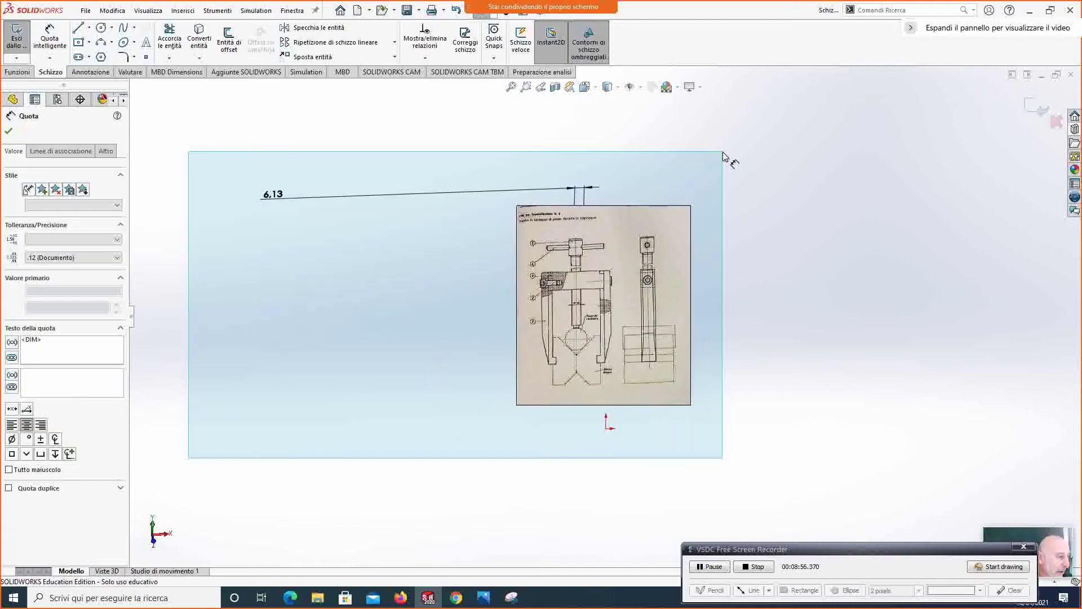
key("Delete")
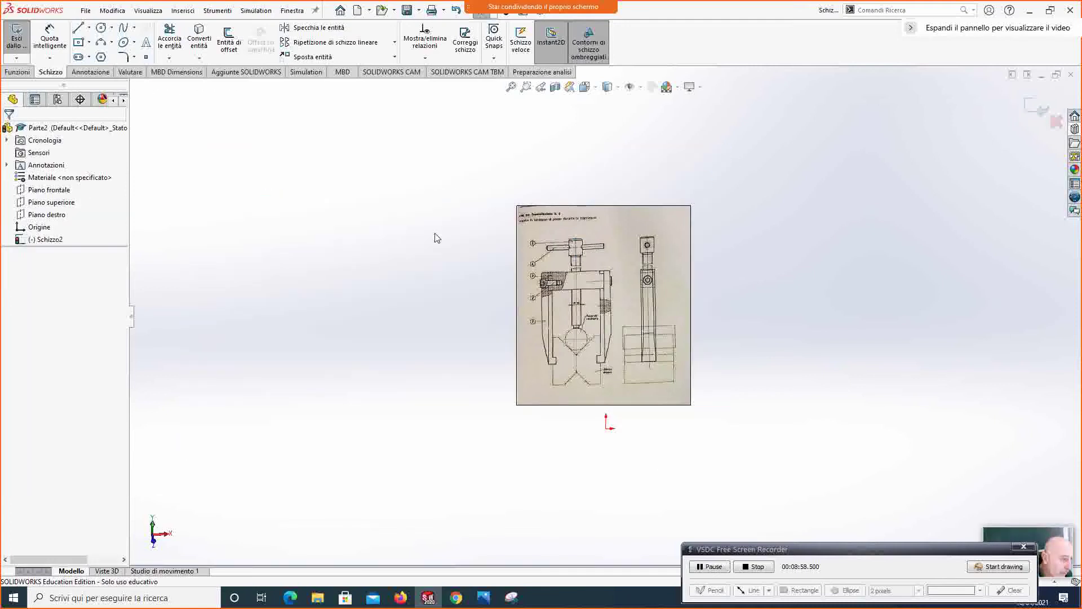
Step: Move the reference picture away from the sketch origin and delete the leftover vertical measuring line it uncovers
left_click_drag(600, 326, 372, 210)
scroll(666, 484, "down", 1)
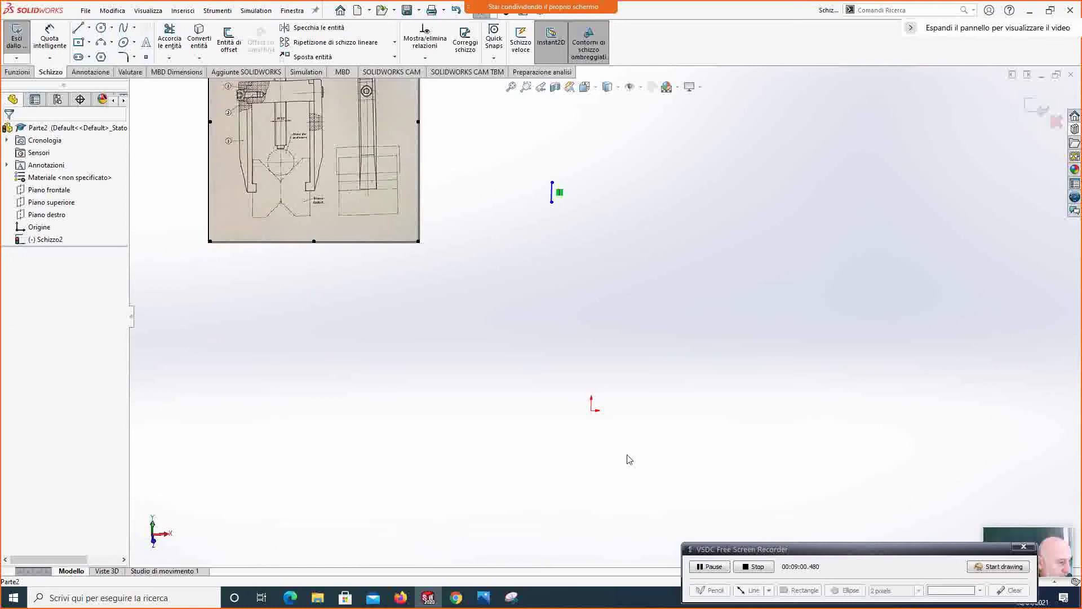
left_click_drag(523, 233, 568, 179)
key("Delete")
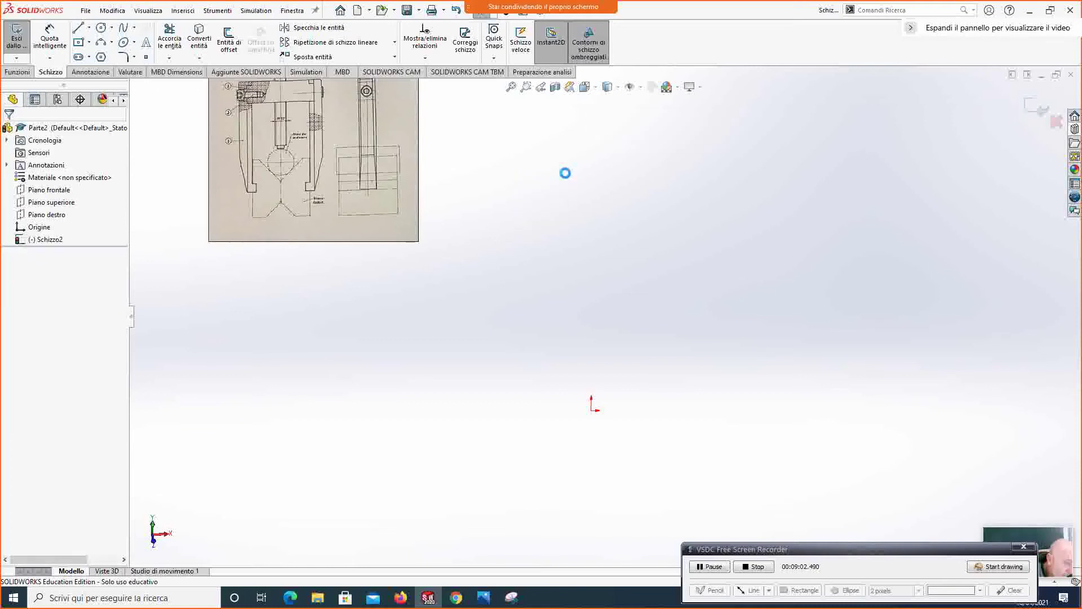
Step: Draw a vertical construction centerline upward from the sketch origin as the M10 screw's axis
scroll(580, 254, "up", 3)
scroll(617, 309, "down", 1)
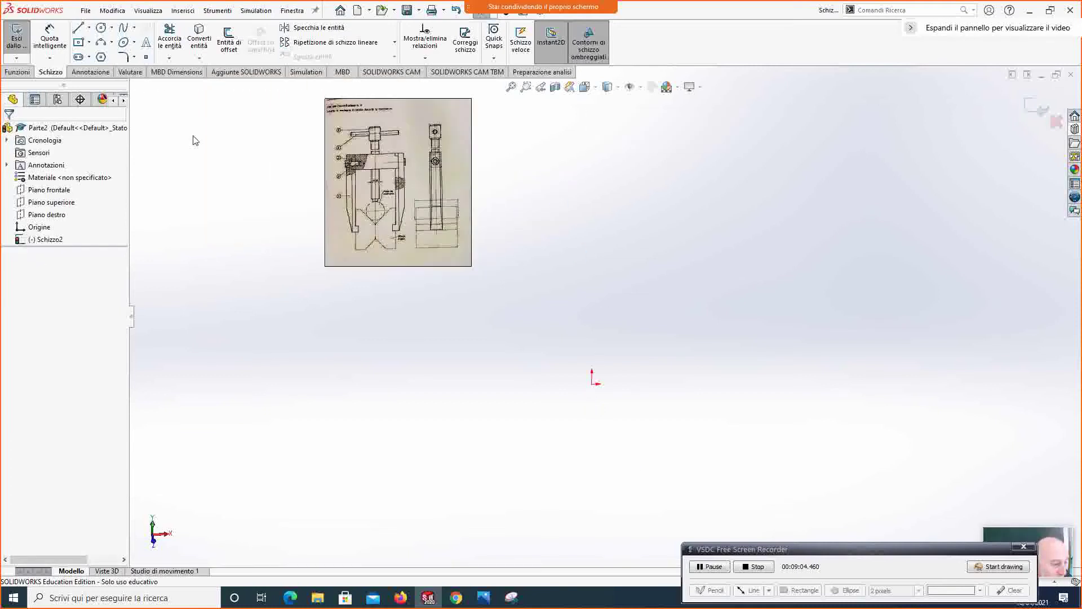
left_click(89, 27)
left_click(99, 55)
left_click(592, 383)
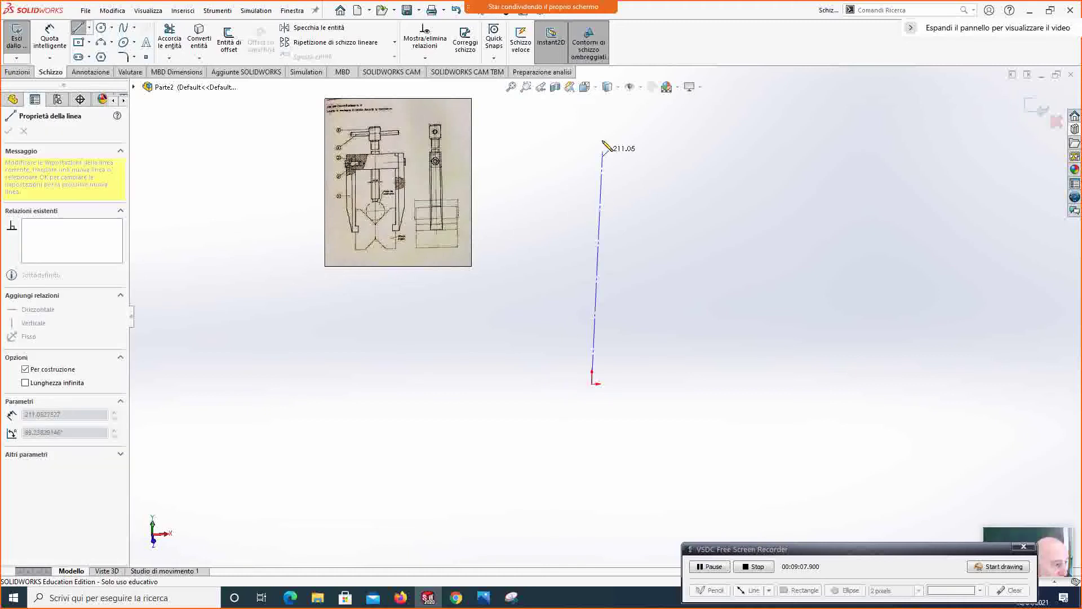
double_click(600, 110)
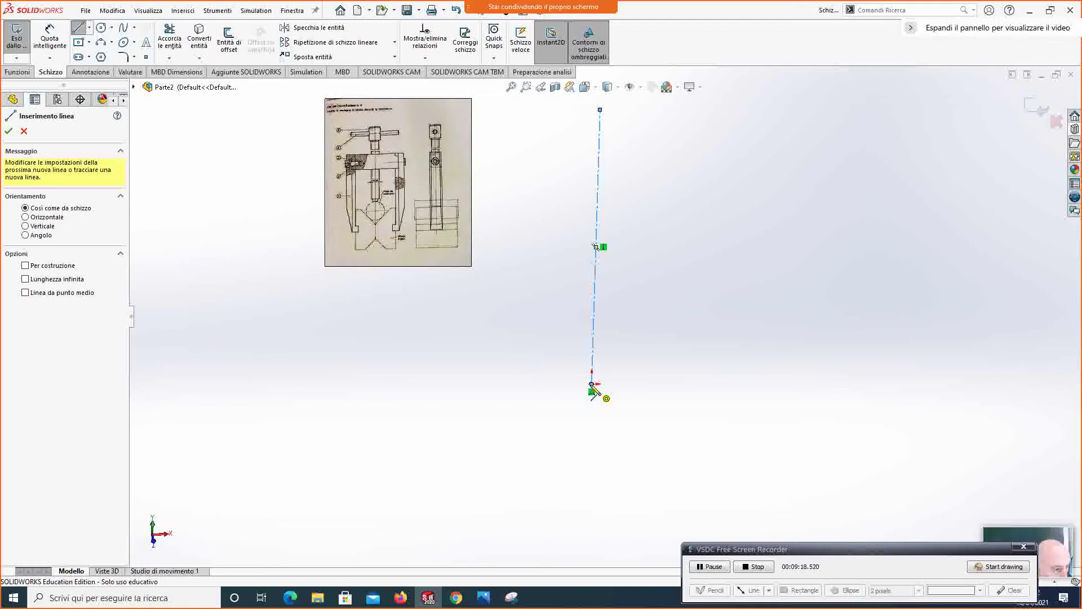
Step: Starting at the origin, draw the screw's half profile with a narrow tip, a horizontal shoulder and a long vertical shank line
left_click(592, 385)
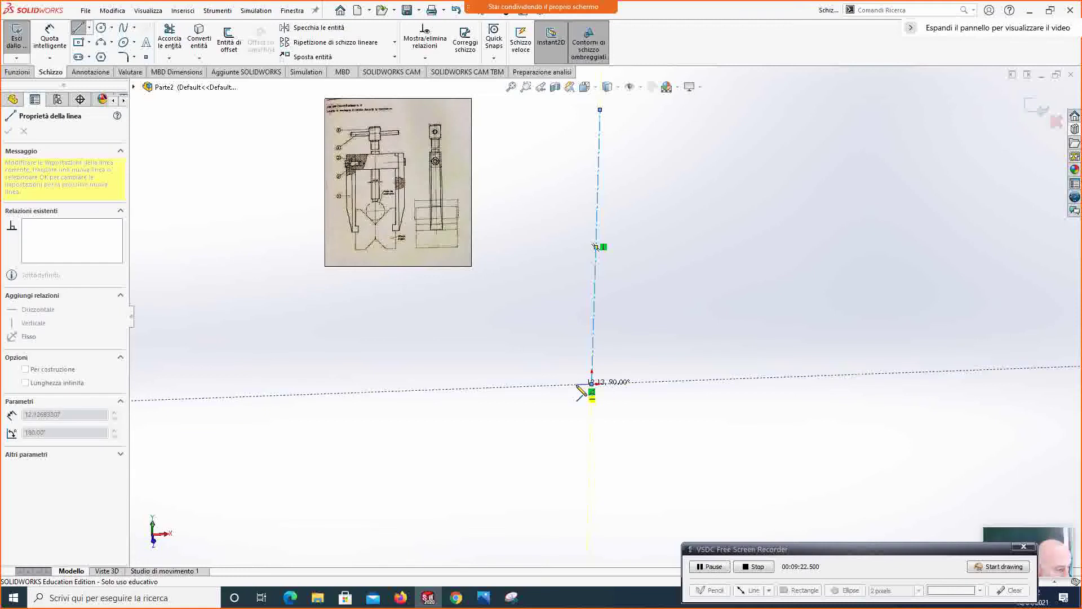
left_click(578, 386)
key("f")
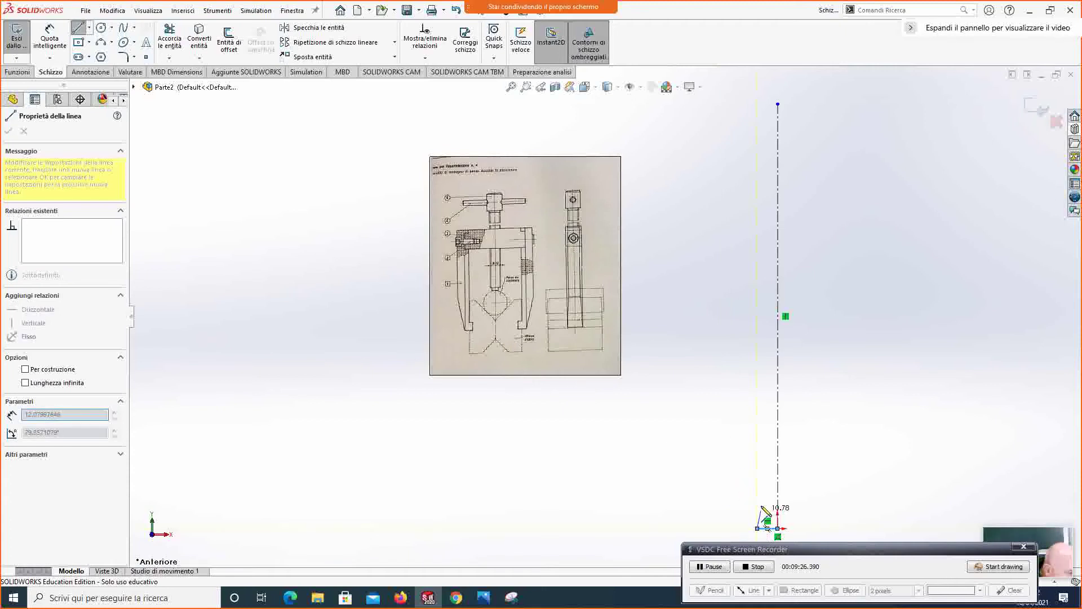
left_click(758, 499)
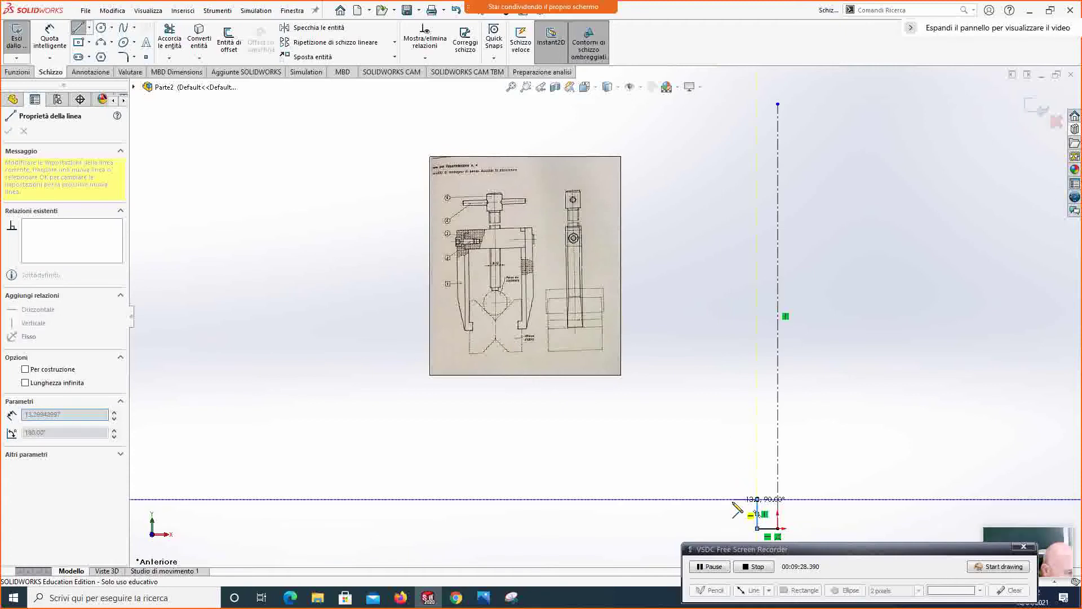
left_click(726, 499)
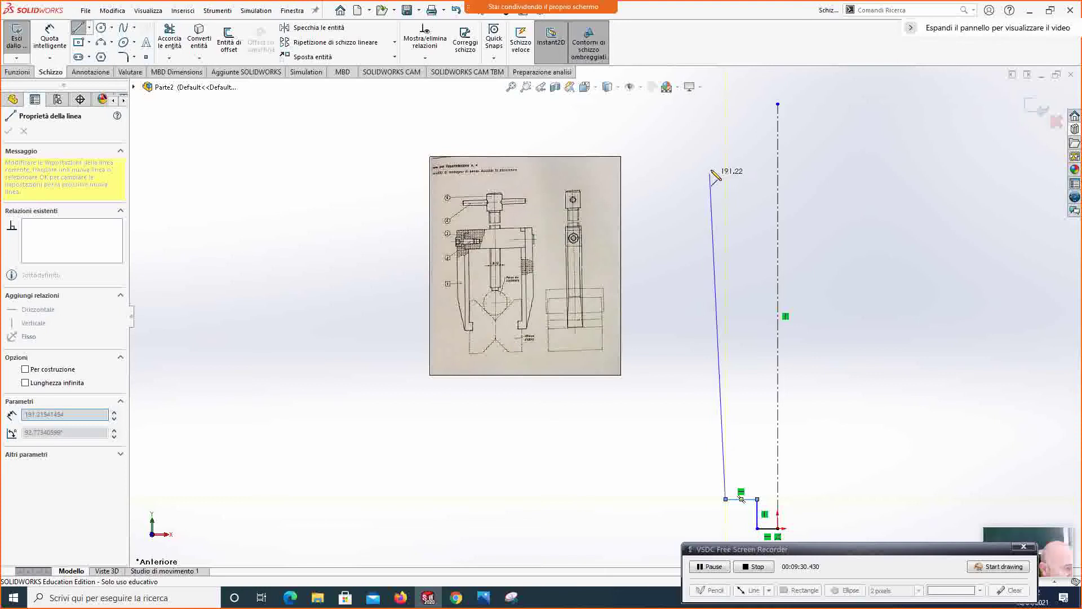
left_click(726, 152)
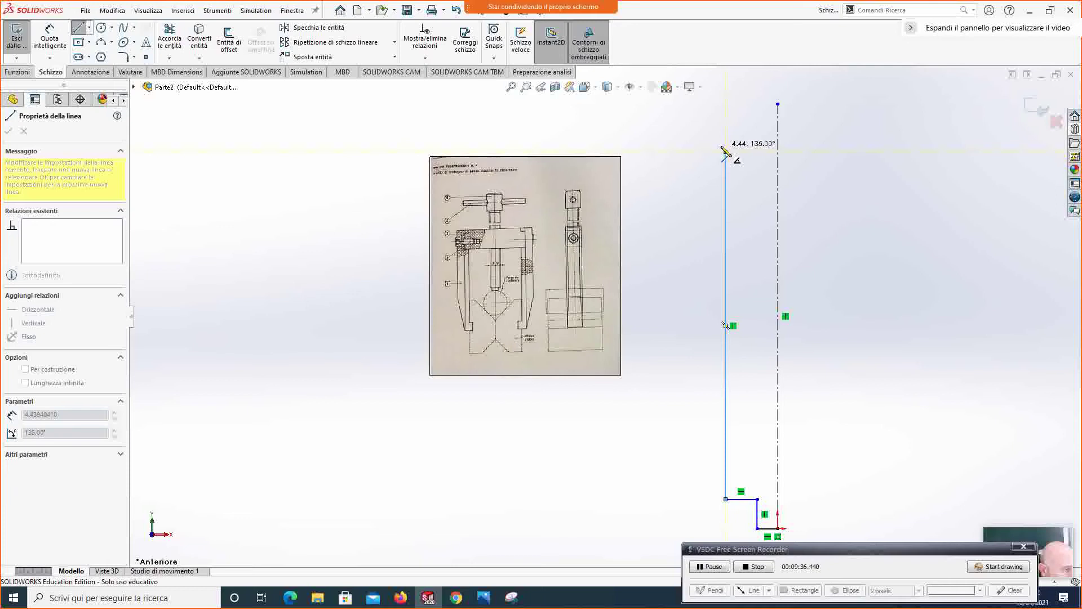
Step: Continue the profile with a short 135° slanted line and a head about 25 mm high, closing it at the centerline's upper end
double_click(722, 148)
left_click(720, 147)
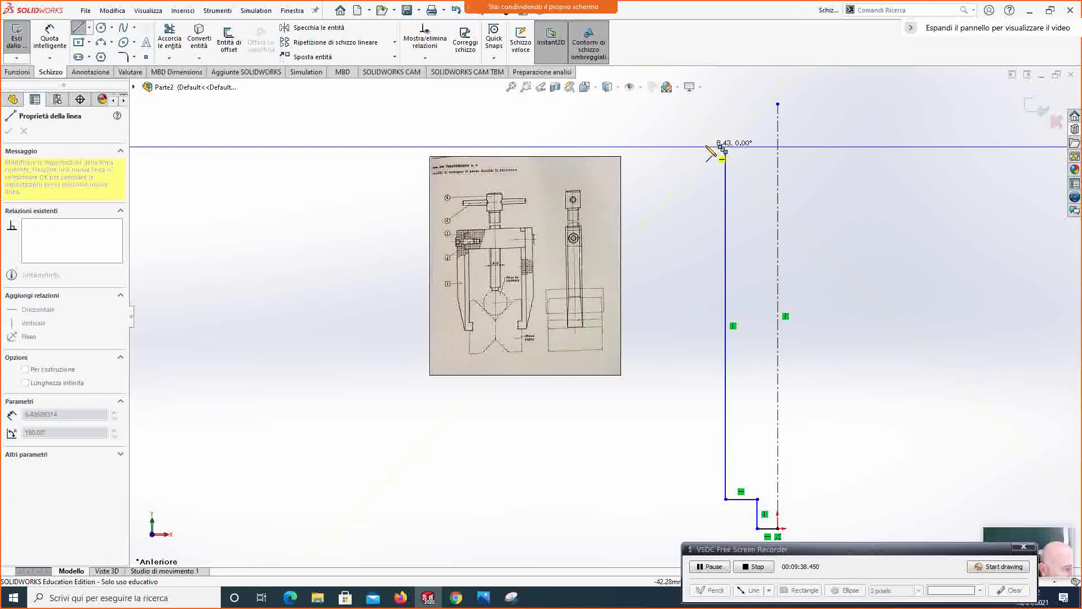
left_click(707, 147)
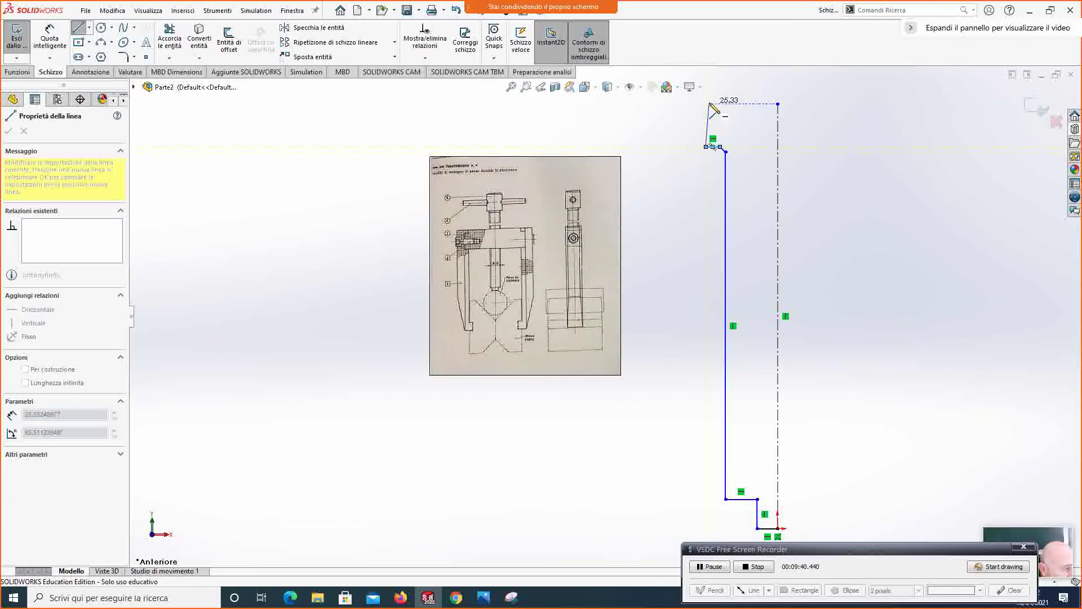
double_click(707, 104)
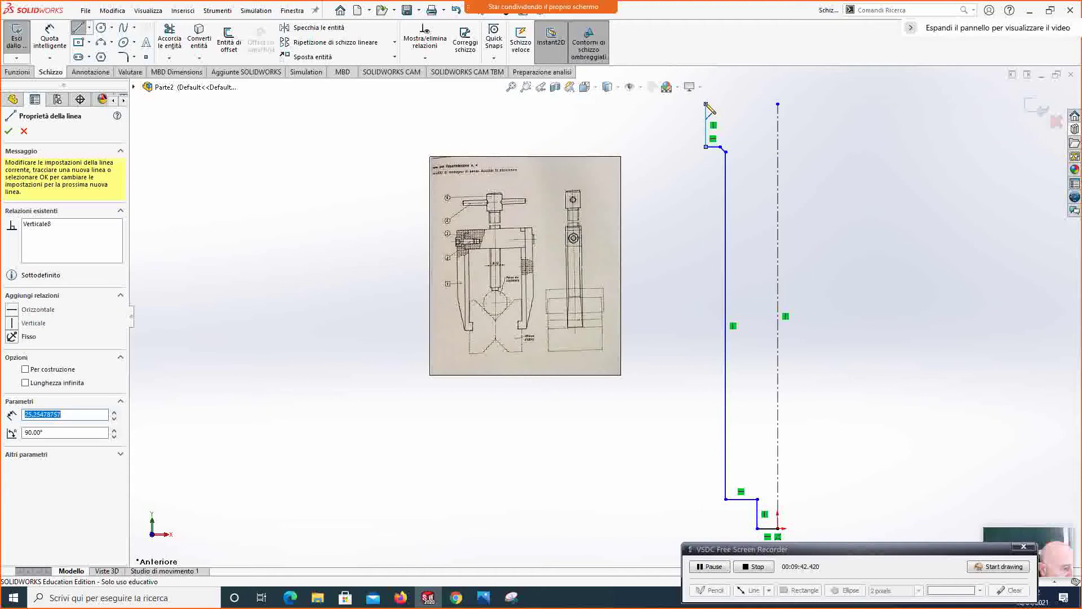
left_click(707, 105)
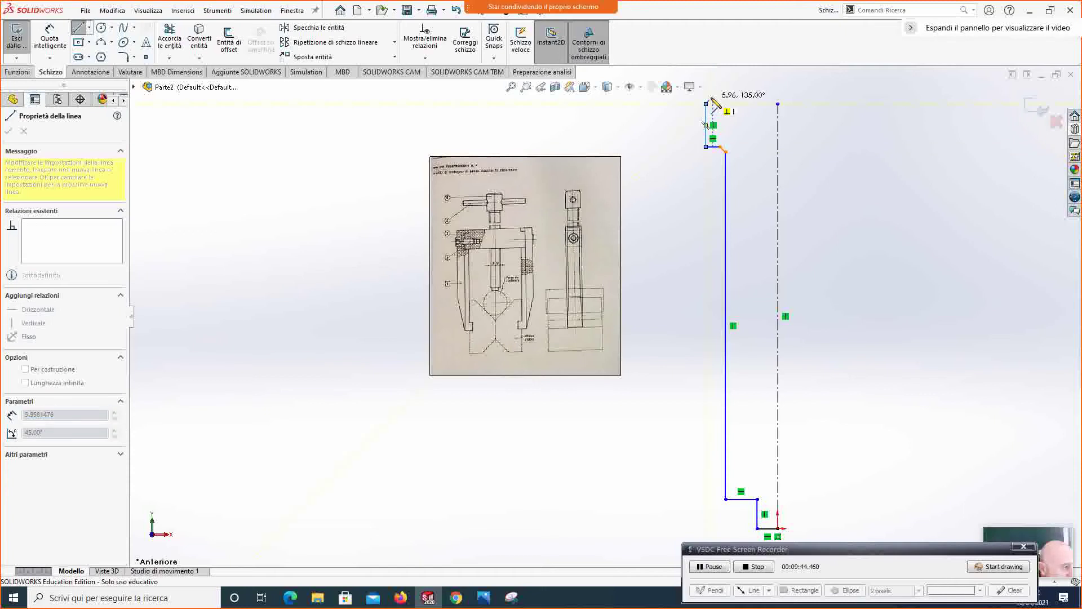
left_click(778, 104)
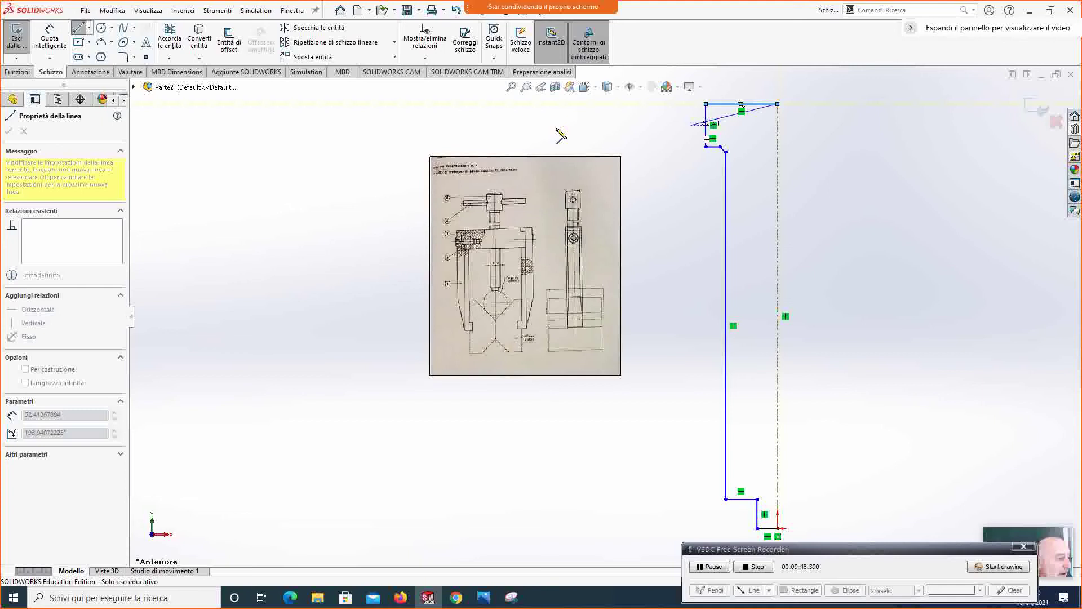
Step: Dimension the distance between the head's underside and the tip's shoulder and set it to 90 mm
left_click(49, 40)
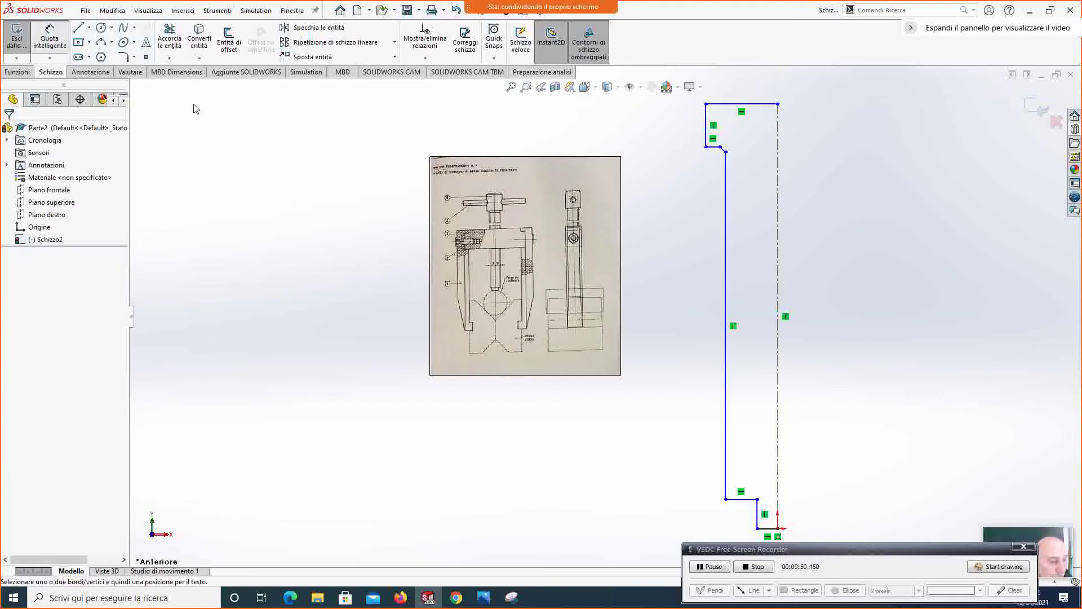
left_click(714, 147)
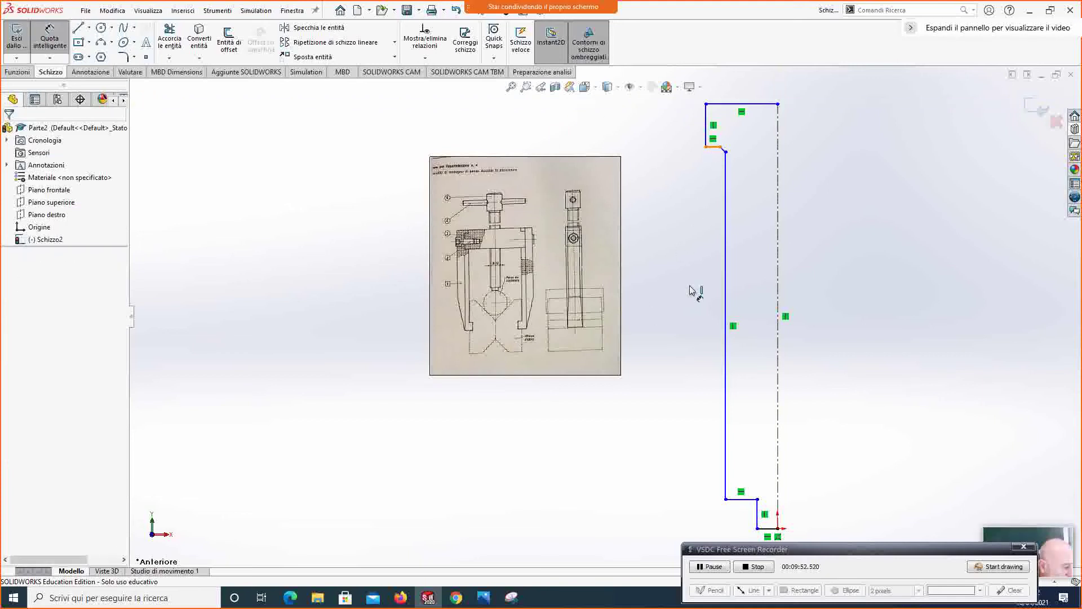
left_click(726, 499)
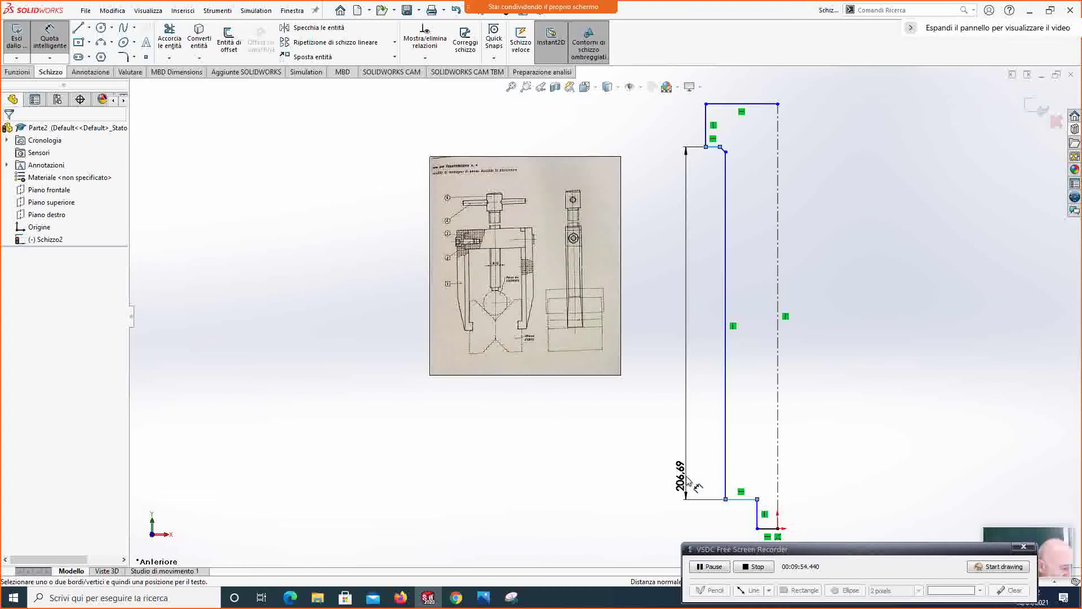
left_click(687, 480)
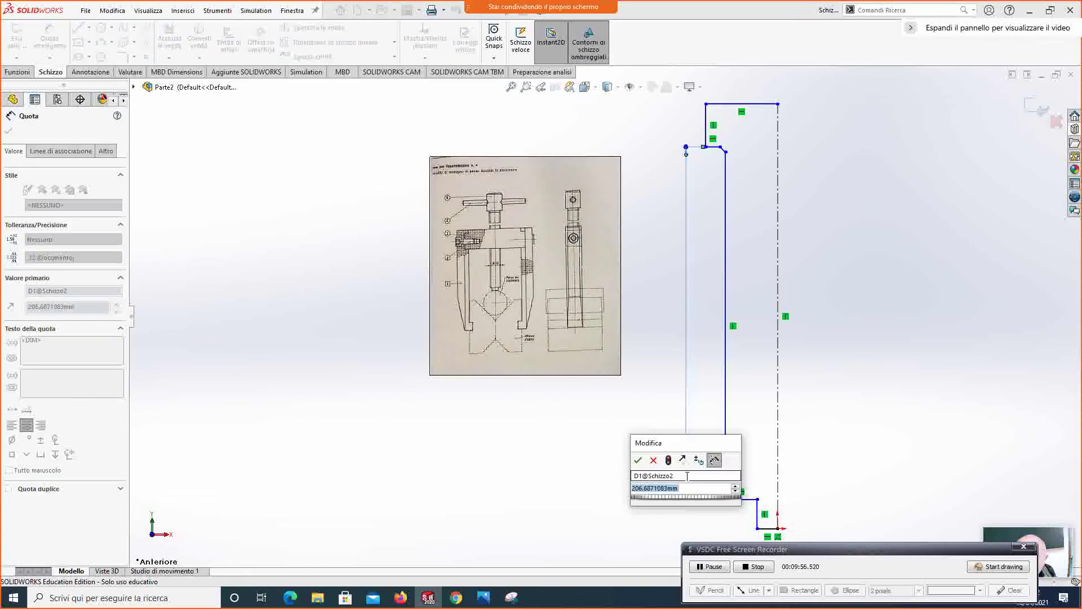
type("90")
key("Return")
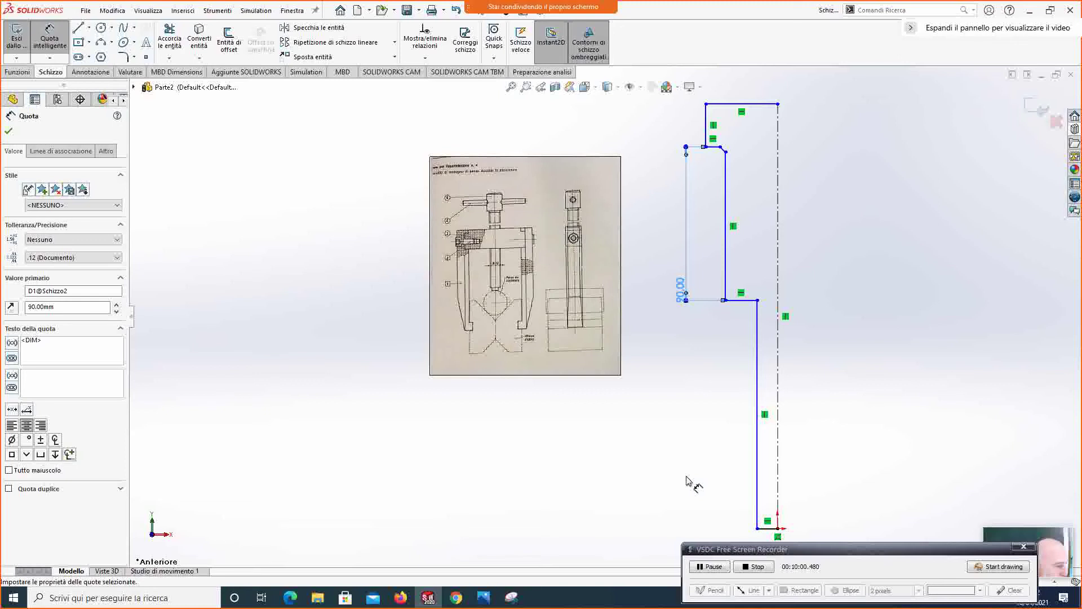
Step: Dimension the vertical line of the screw's narrow tip and set its length to 4 mm
scroll(733, 438, "up", 2)
scroll(731, 432, "down", 2)
scroll(731, 432, "down", 1)
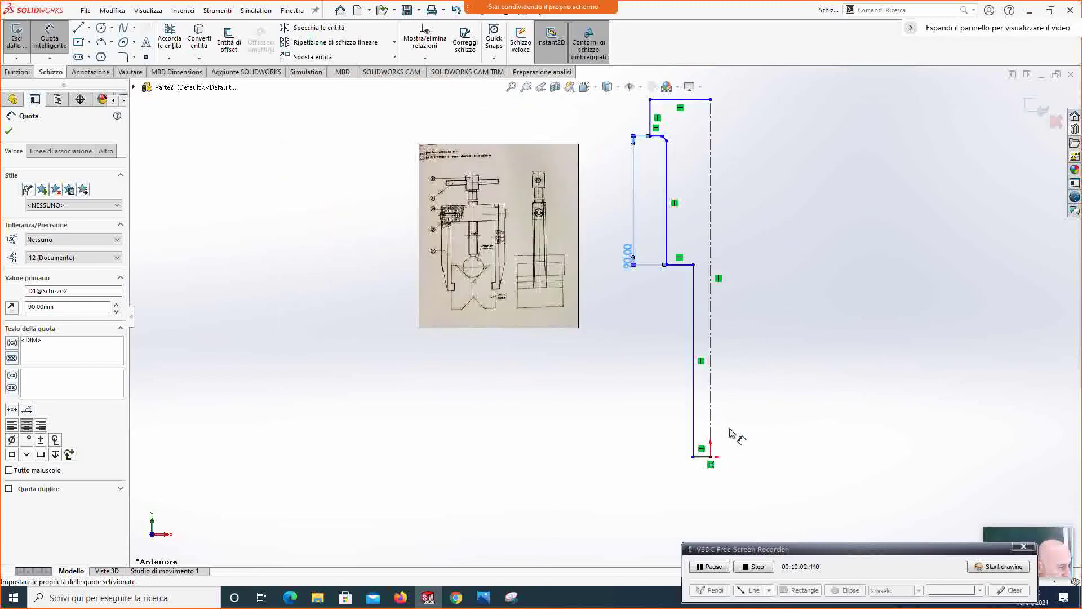
left_click(694, 415)
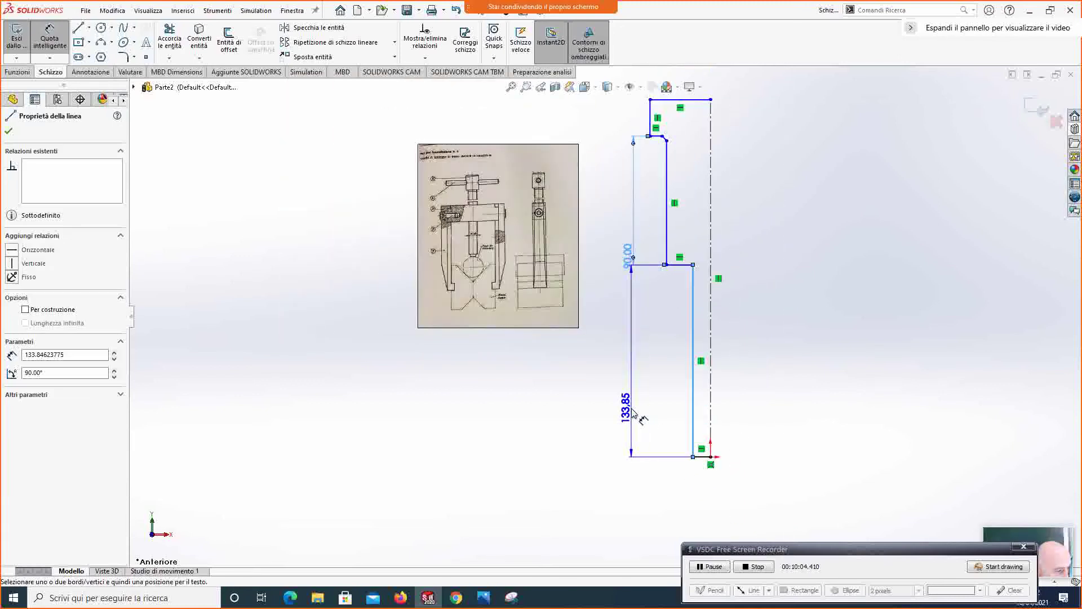
left_click(633, 414)
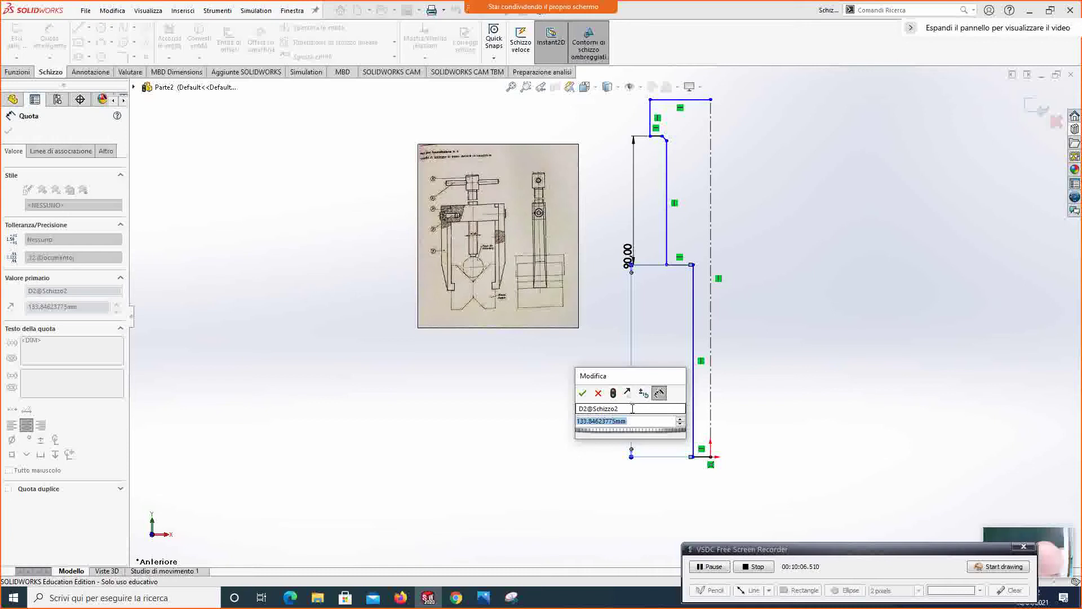
type("4")
key("Return")
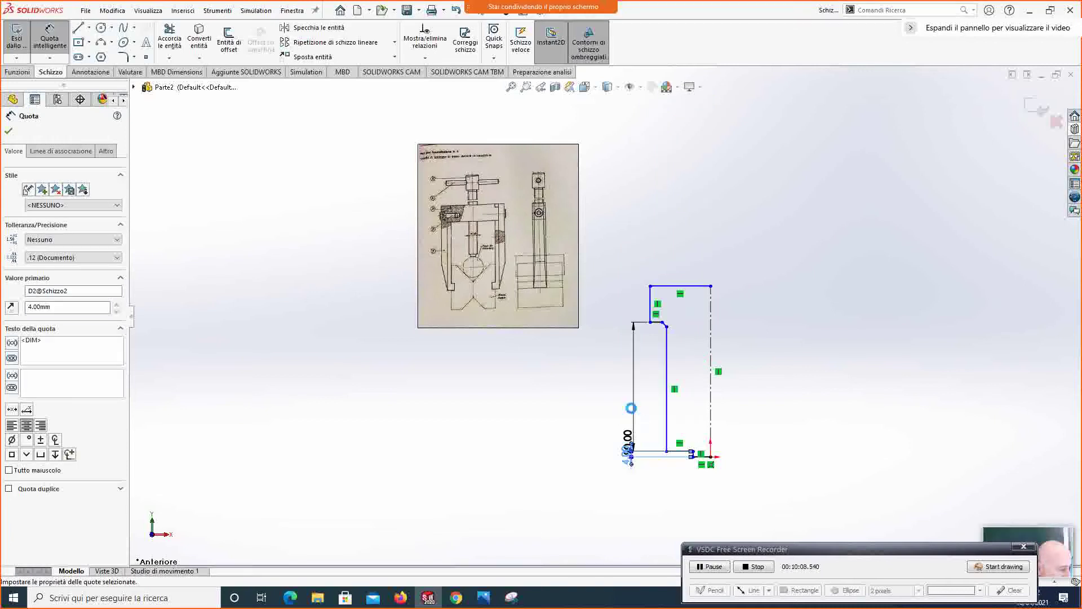
Step: Dimension the shank line's distance from the centerline and set it to 5 mm
left_click(667, 415)
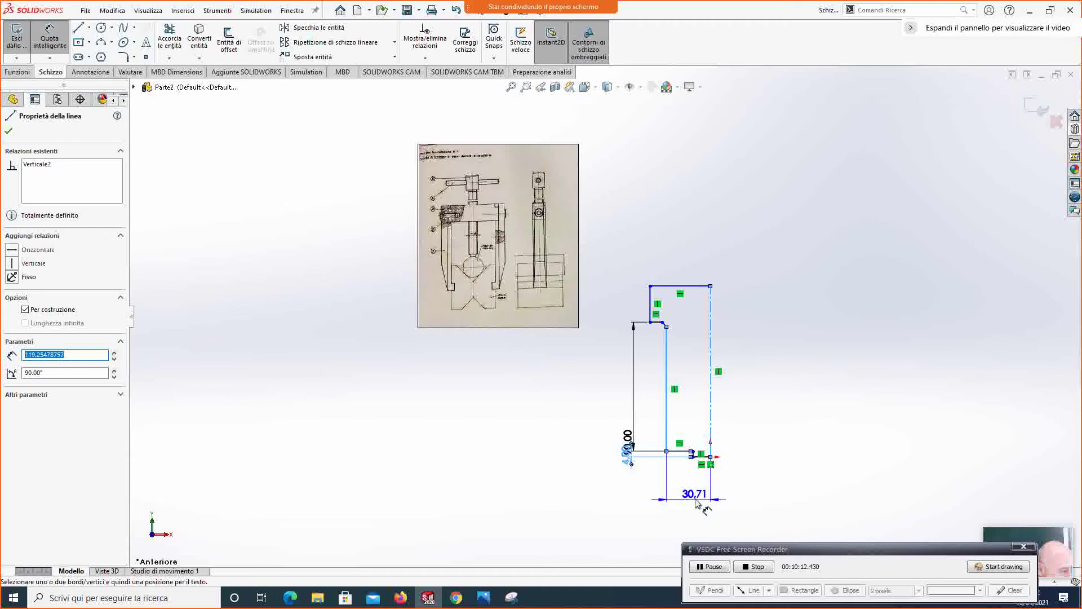
left_click(696, 500)
type("5")
key("Return")
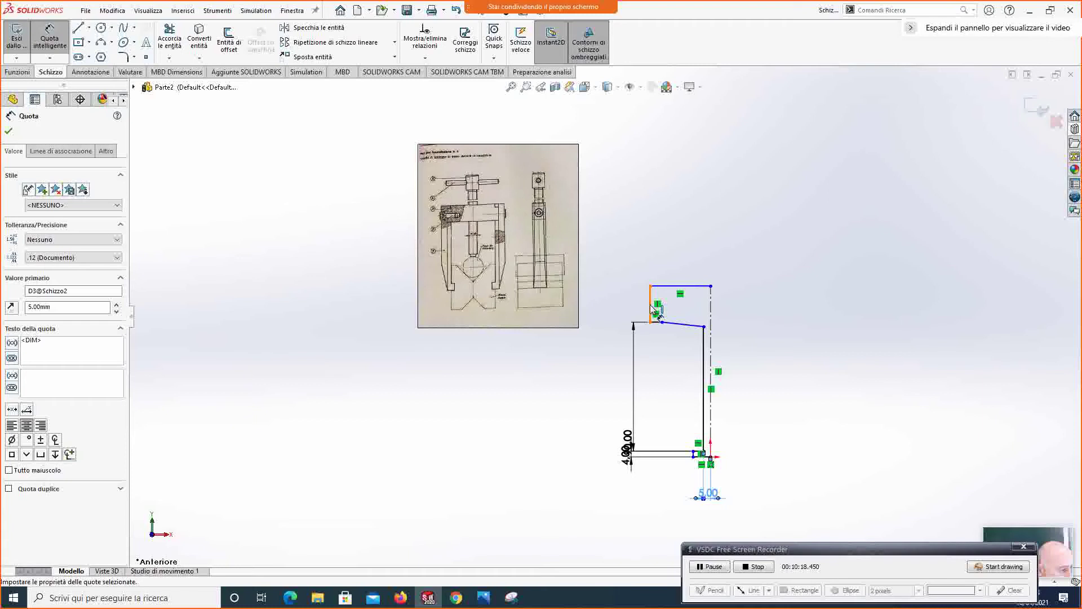
Step: Dimension the distance from the head's vertical edge to the centerline and set it to 7 mm
left_click(654, 309)
left_click(711, 307)
left_click(705, 251)
type("7")
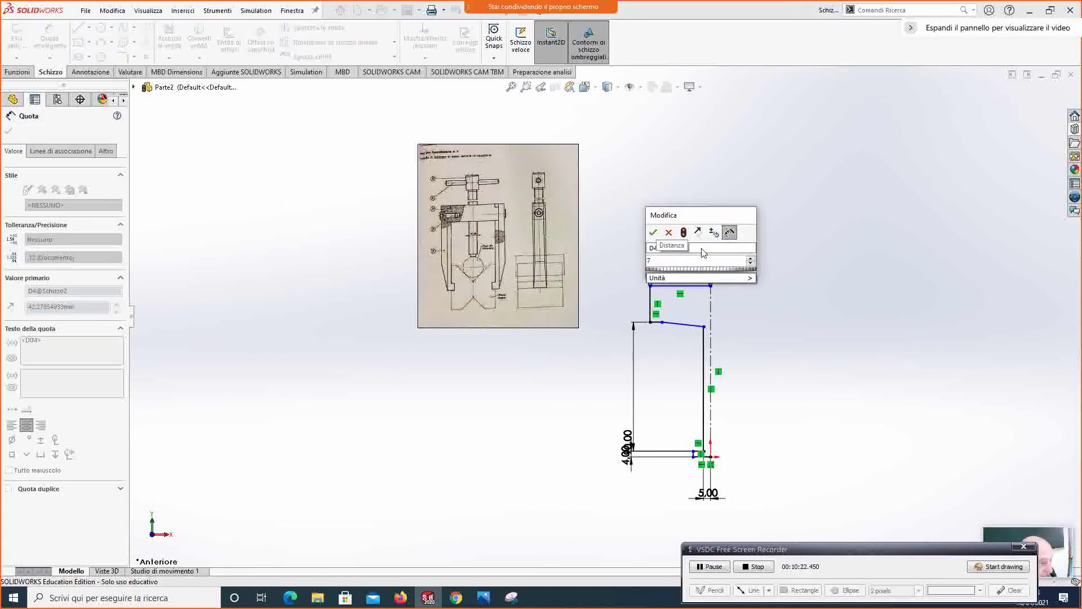
left_click(653, 233)
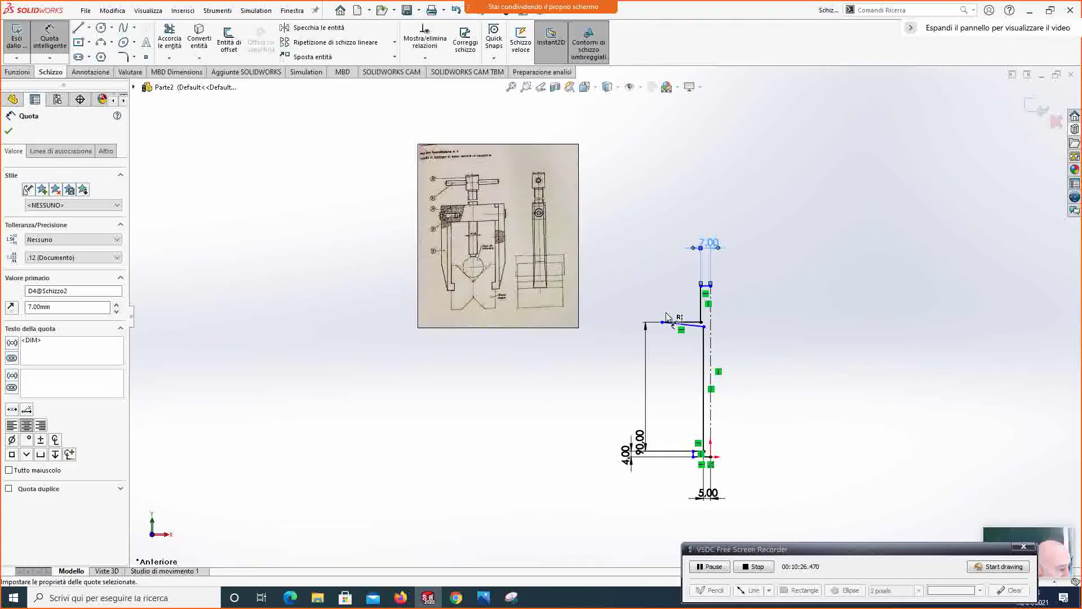
scroll(671, 309, "down", 5)
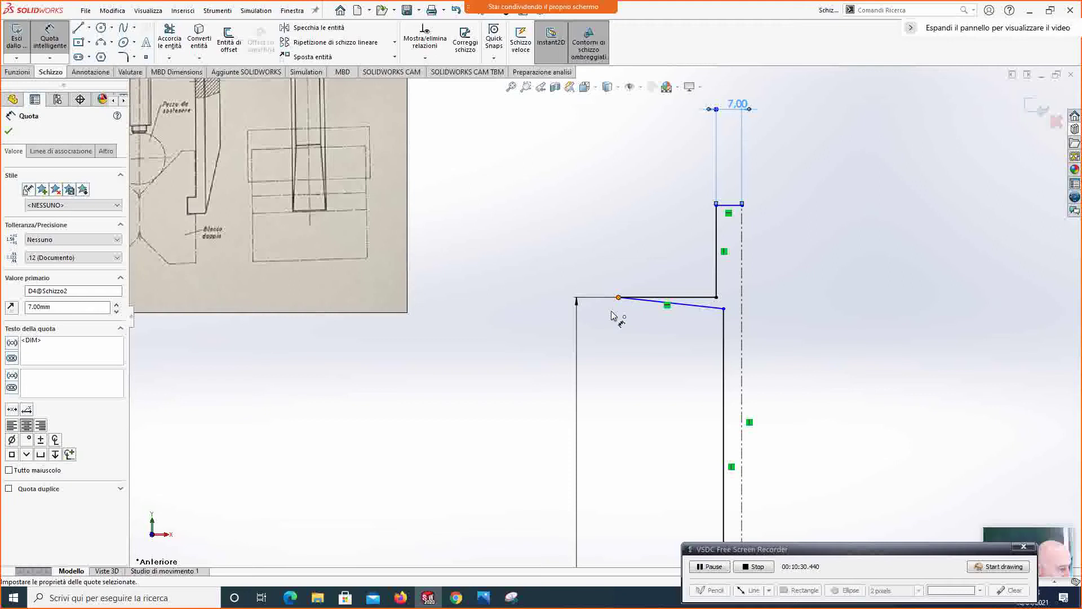
key("Escape")
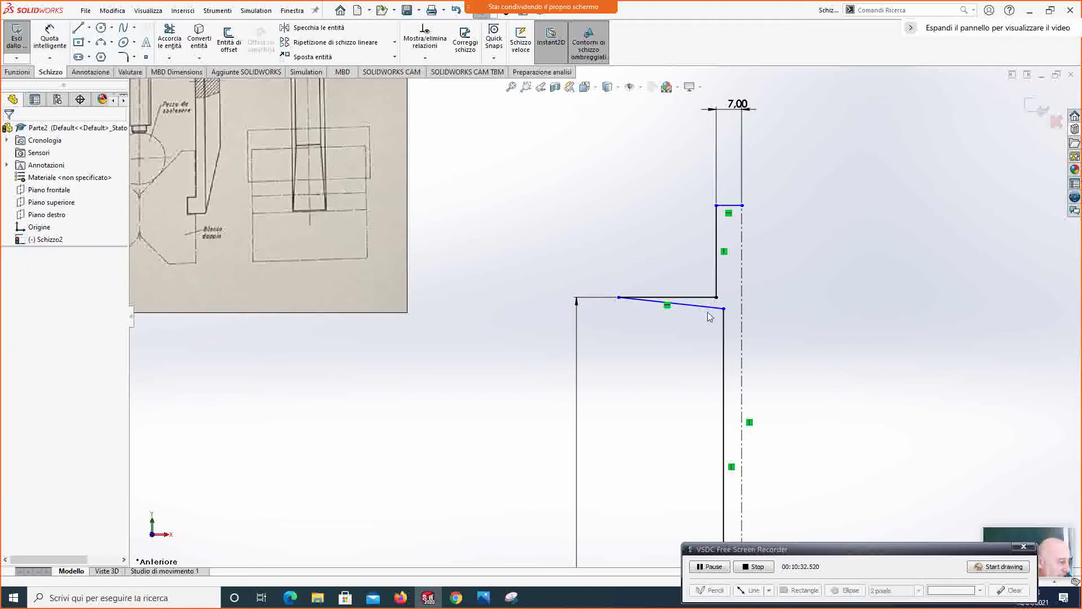
left_click(713, 308)
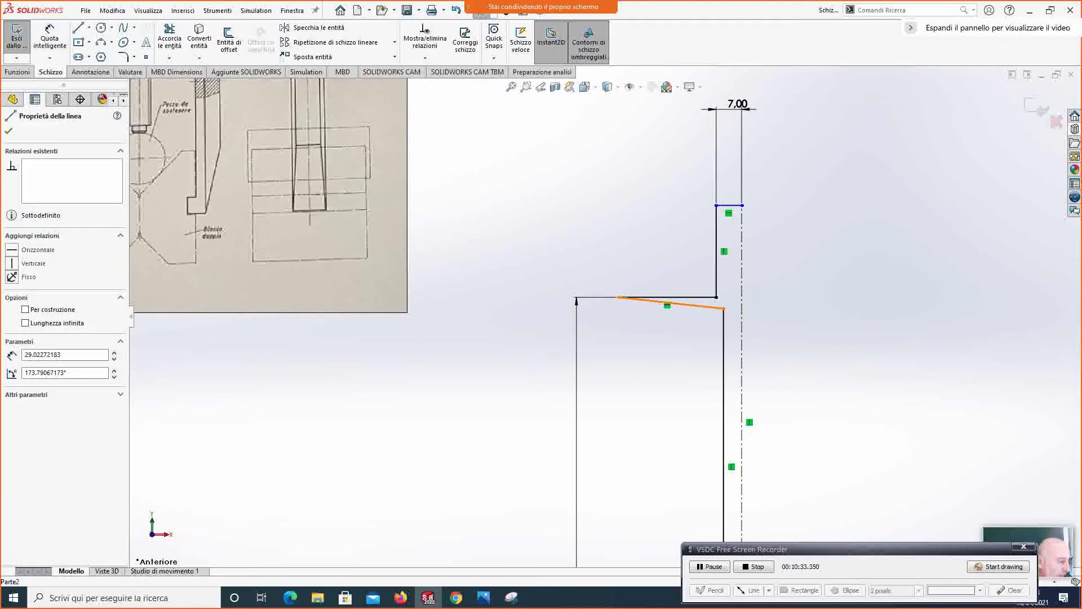
left_click(718, 280, "ctrl")
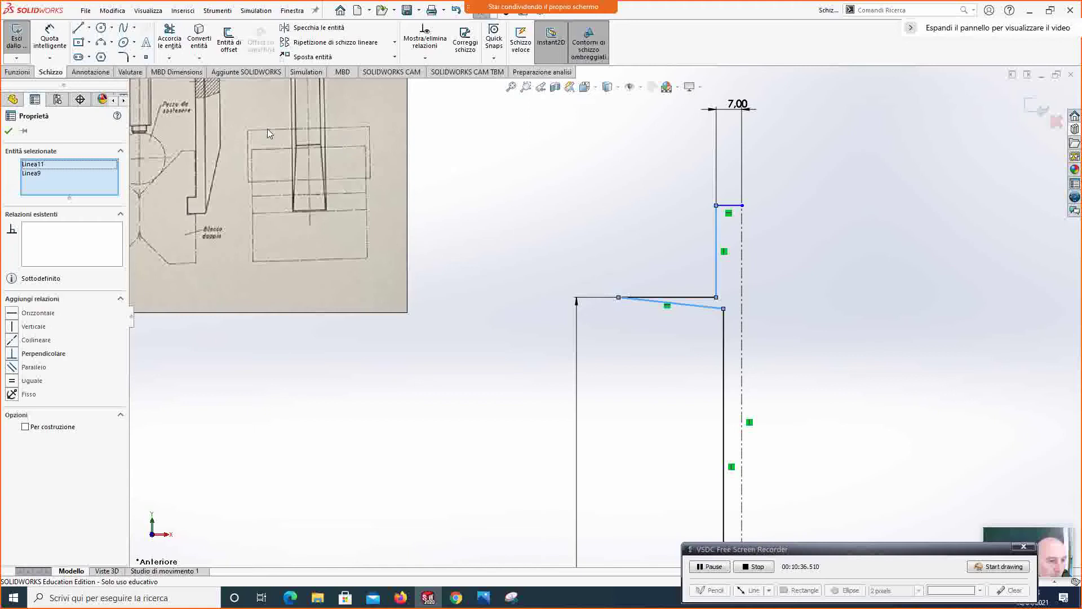
key("Escape")
Step: Dimension the angle between the slanted line under the head and the head's vertical edge and set it to 45°
left_click(50, 39)
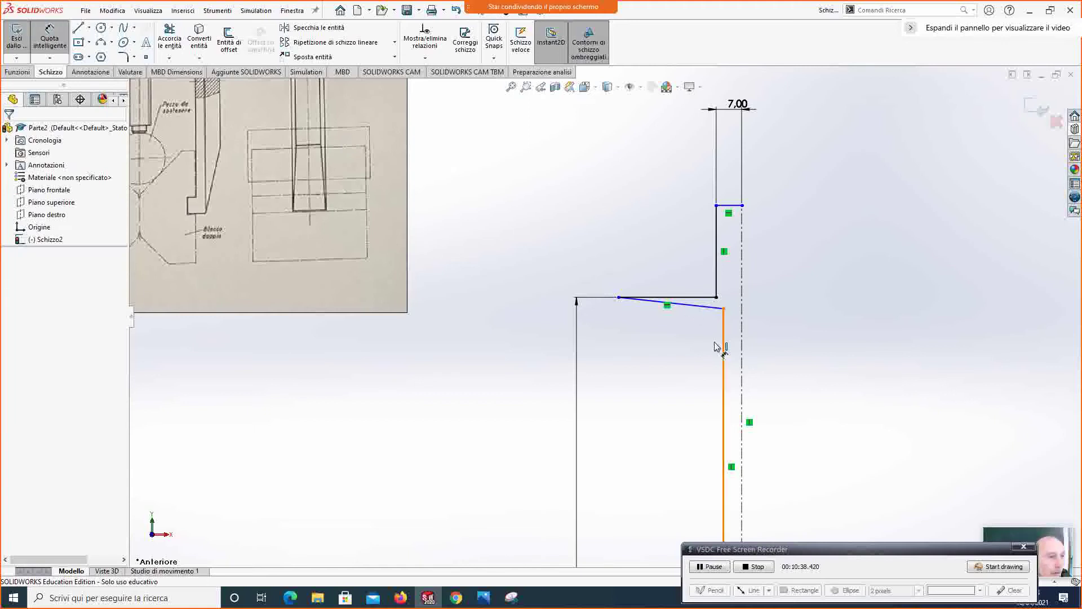
left_click(708, 308)
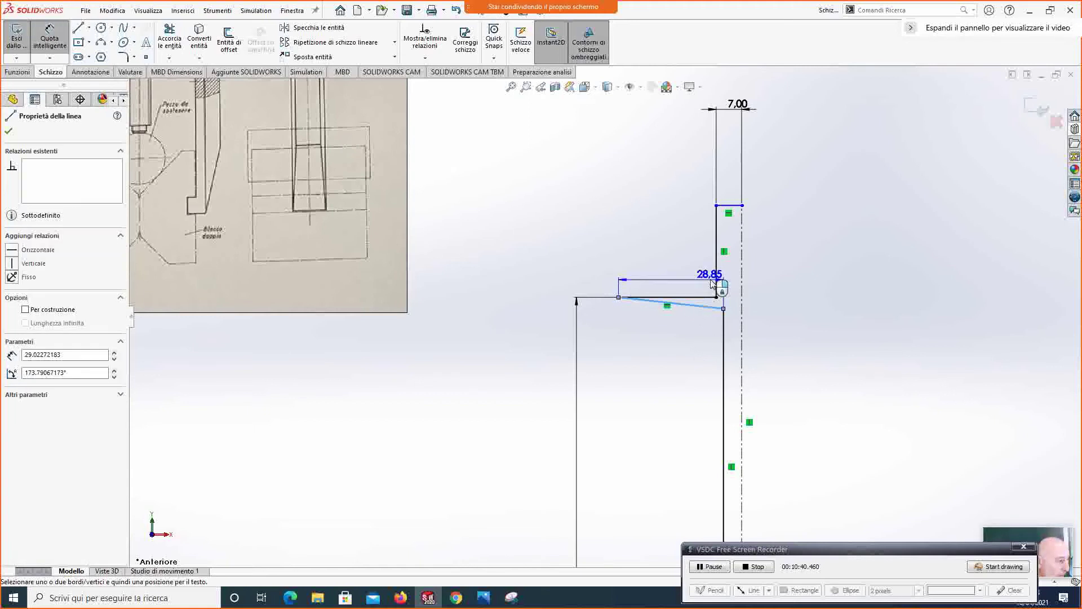
left_click(716, 282)
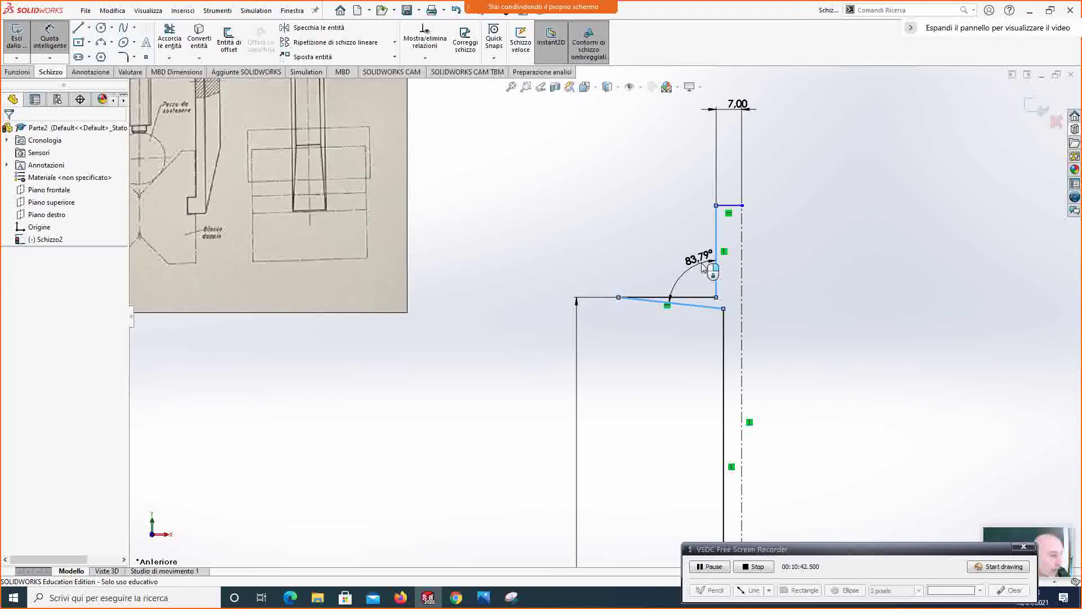
left_click(702, 265)
type("45")
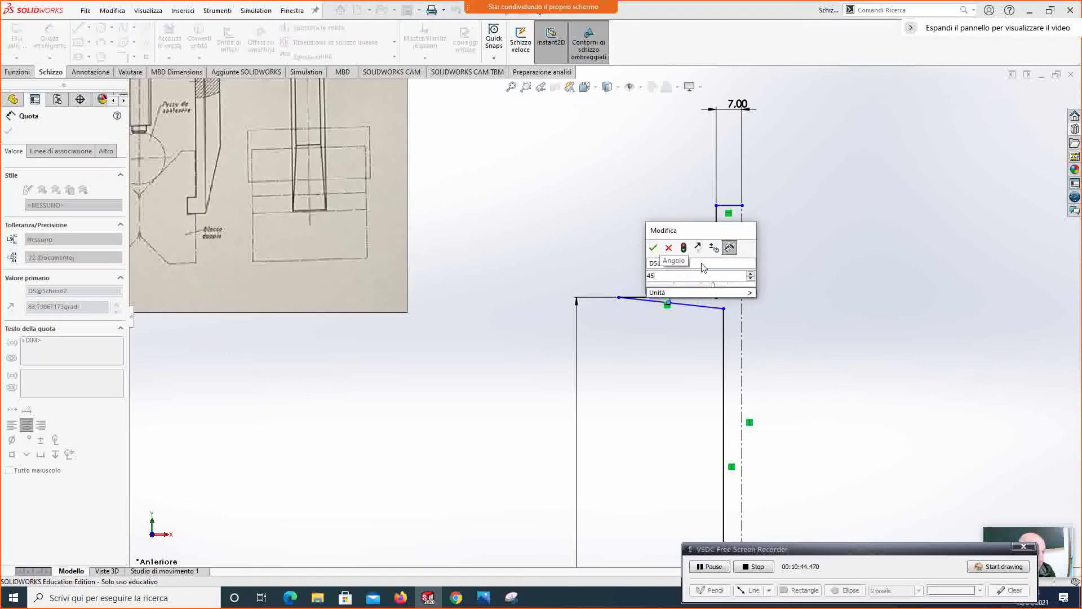
key("Return")
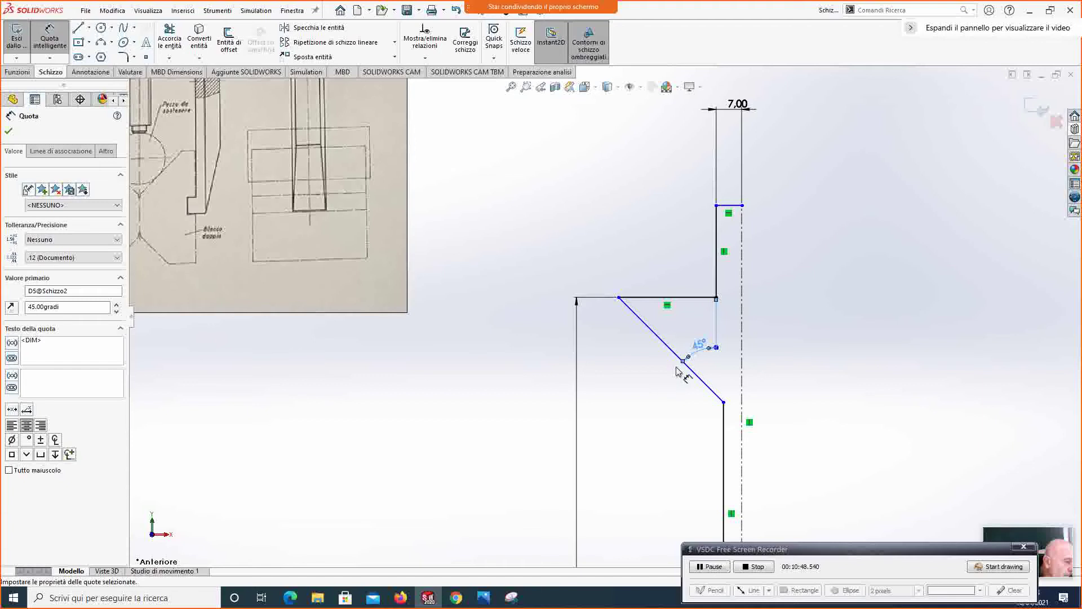
scroll(659, 361, "down", 2)
scroll(658, 356, "up", 2)
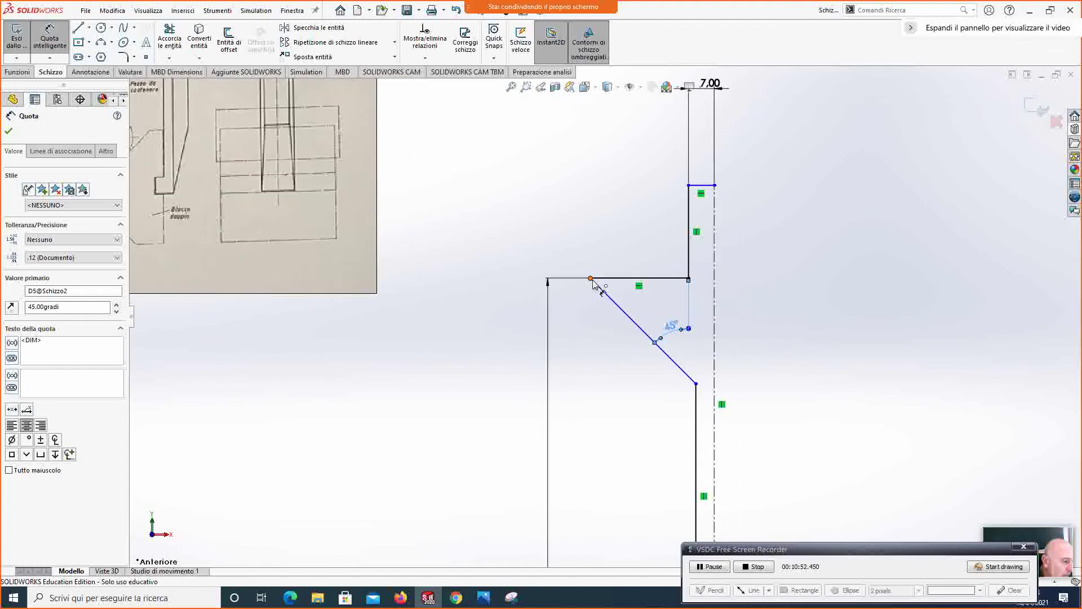
left_click(591, 278)
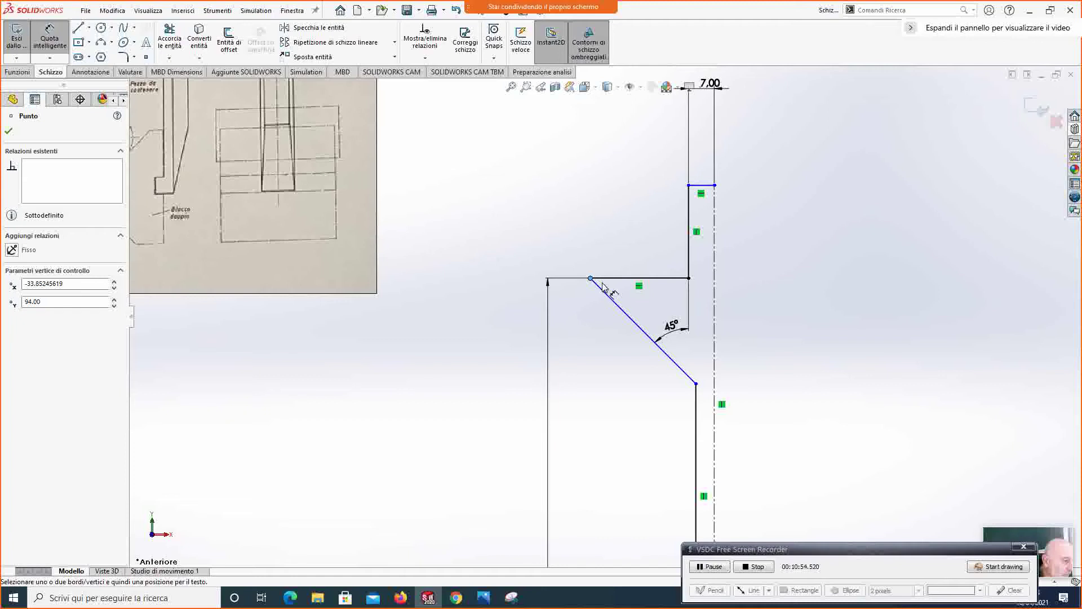
left_click(689, 279)
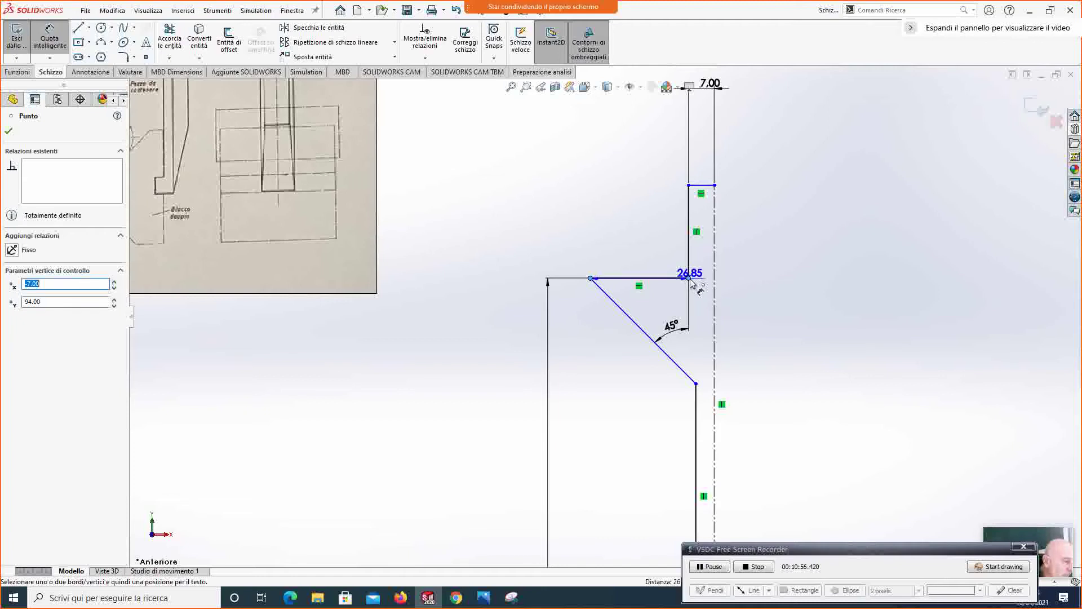
key("Escape")
key("Escape")
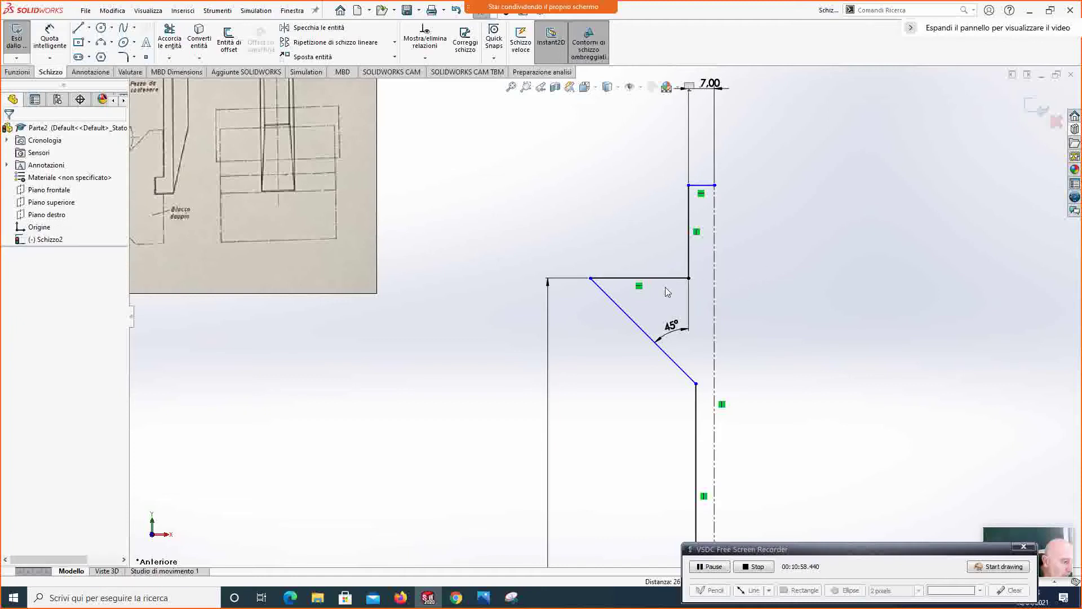
Step: Delete the horizontal line under the screw head together with its associated dimension
left_click(622, 278)
key("Delete")
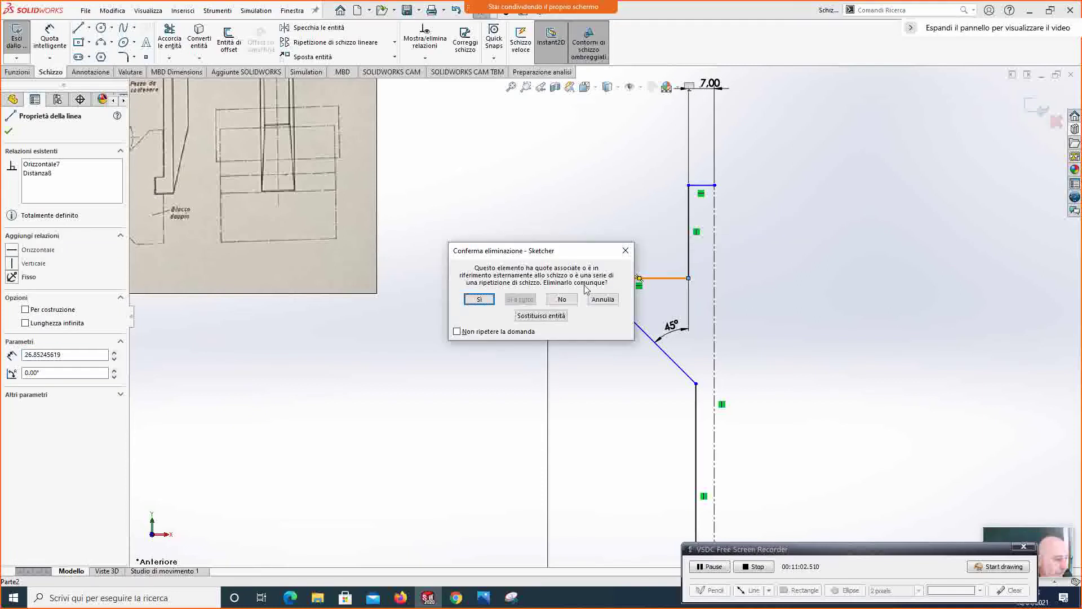
left_click(478, 300)
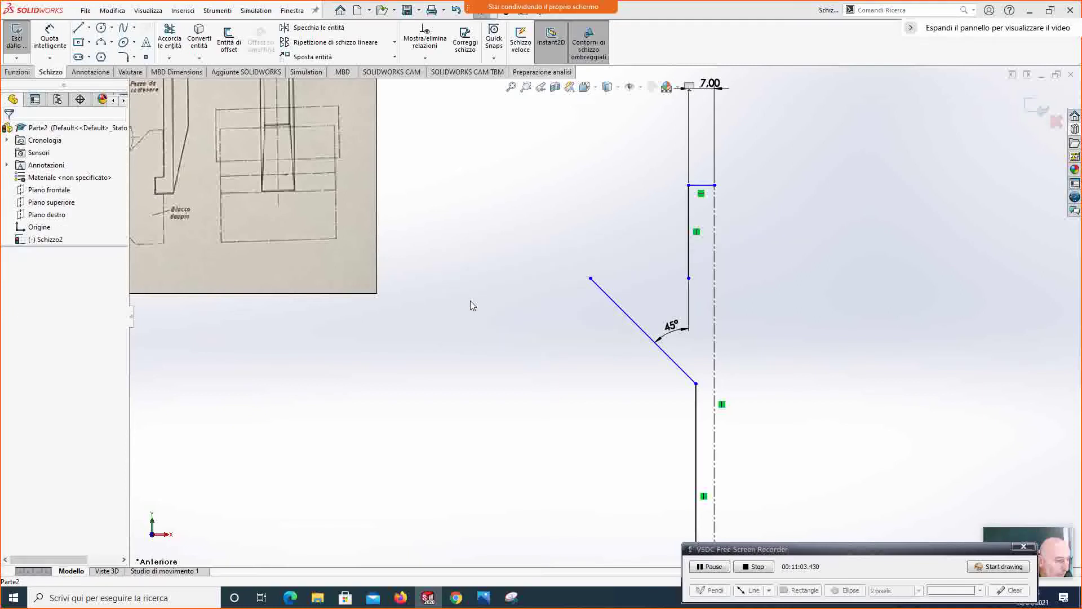
Step: Merge the slanted line's free upper endpoint with the lower endpoint of the head's vertical edge
left_click(590, 280)
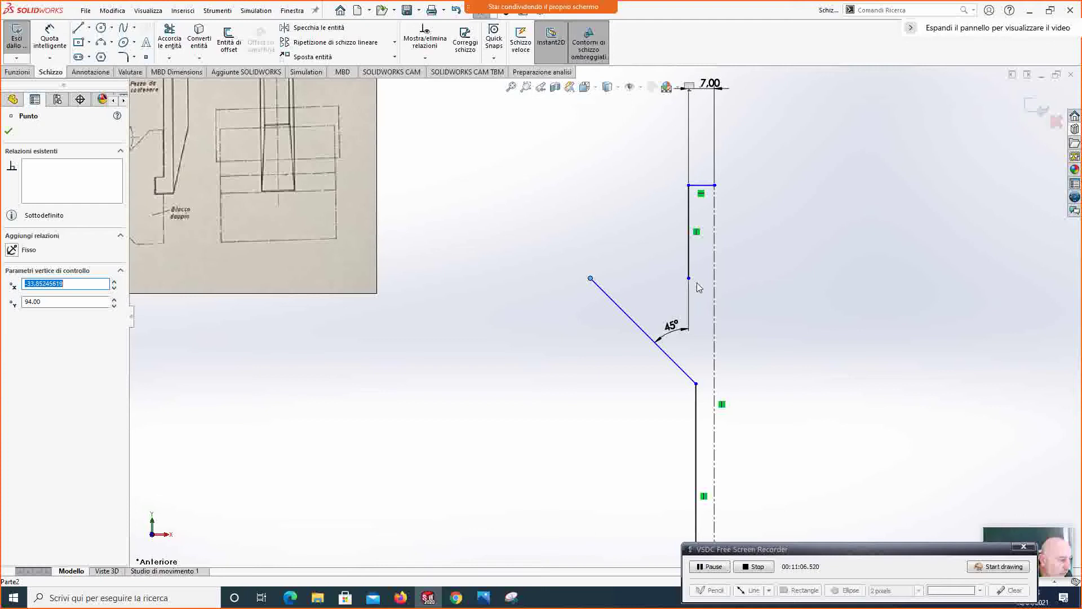
left_click(689, 279, "ctrl")
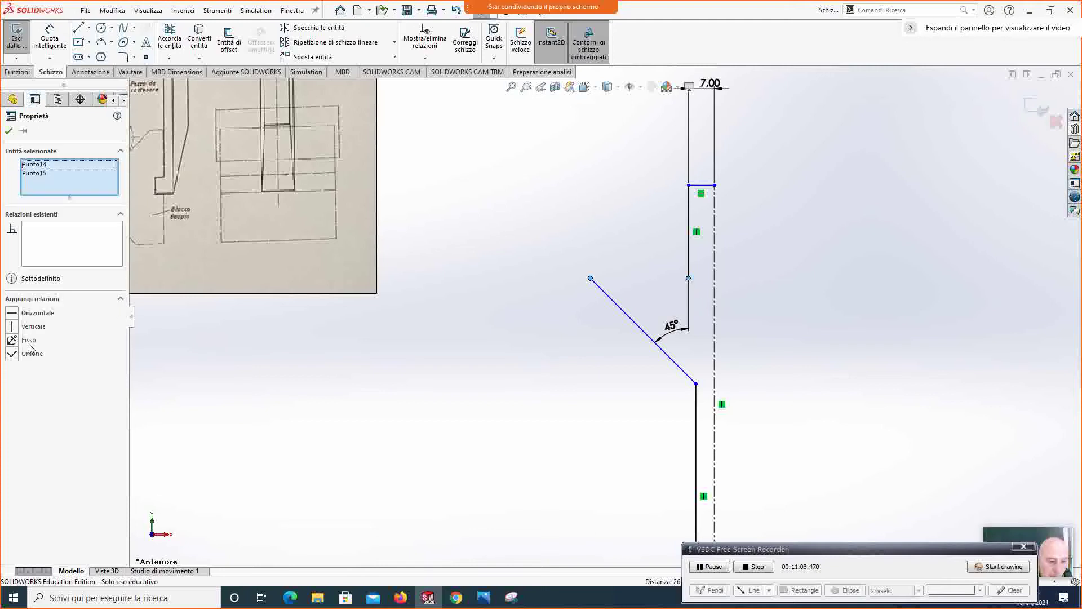
left_click(12, 355)
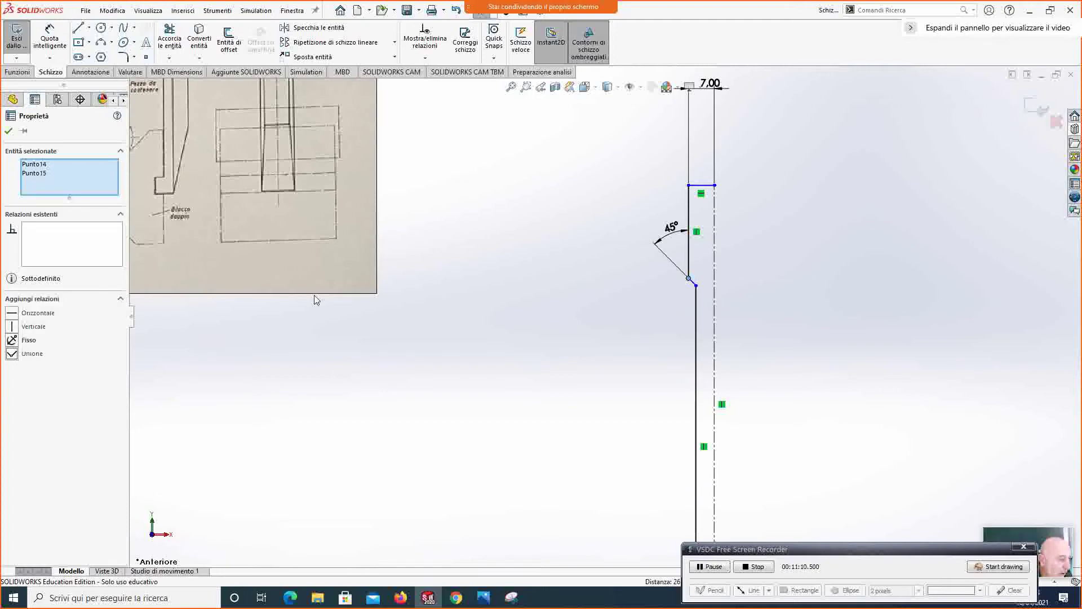
left_click(9, 132)
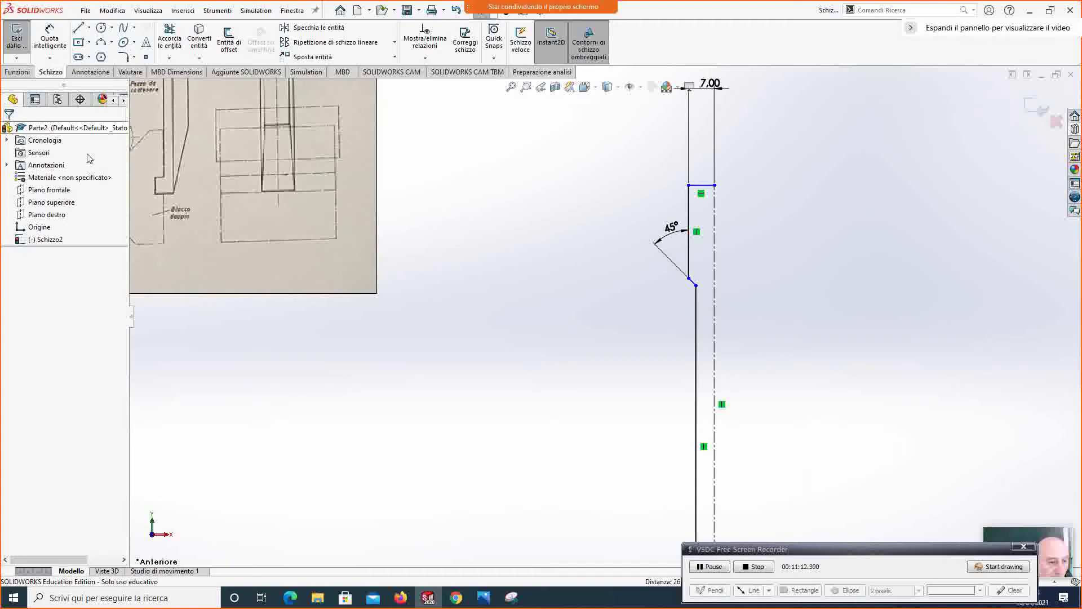
Step: Chamfer the upper outer corner of the screw head's half profile with an equal distance of 1 mm
scroll(577, 252, "down", 2)
scroll(620, 349, "up", 4)
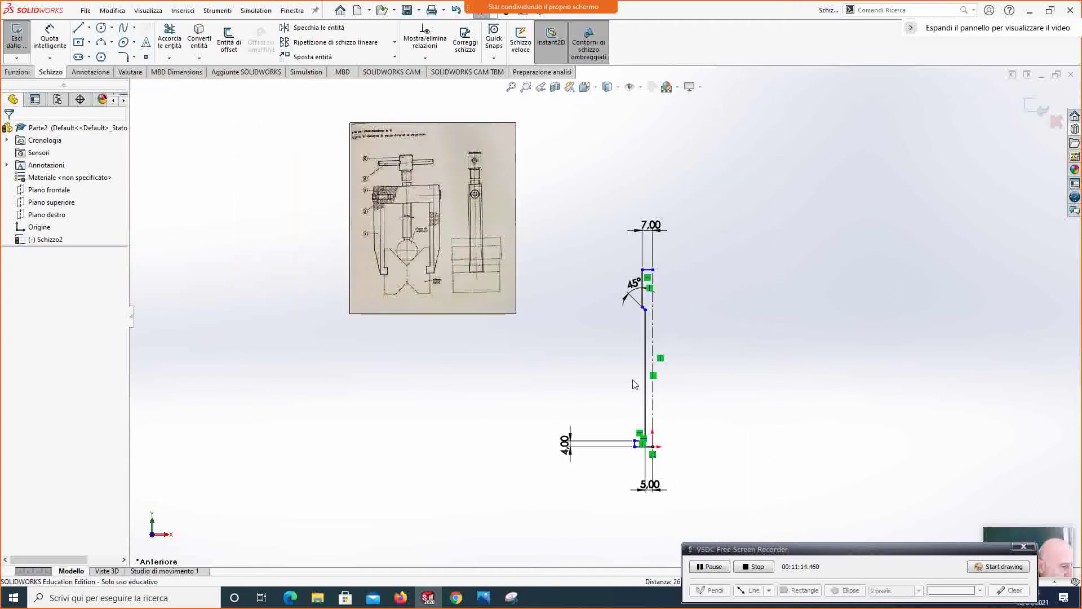
scroll(628, 344, "down", 2)
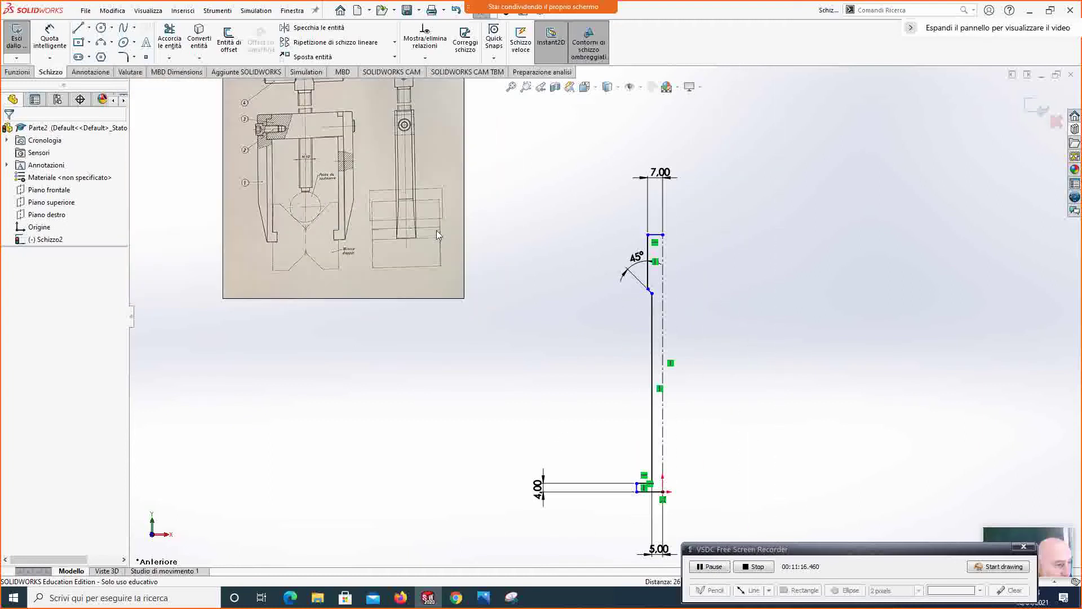
scroll(402, 200, "up", 2)
scroll(397, 154, "down", 2)
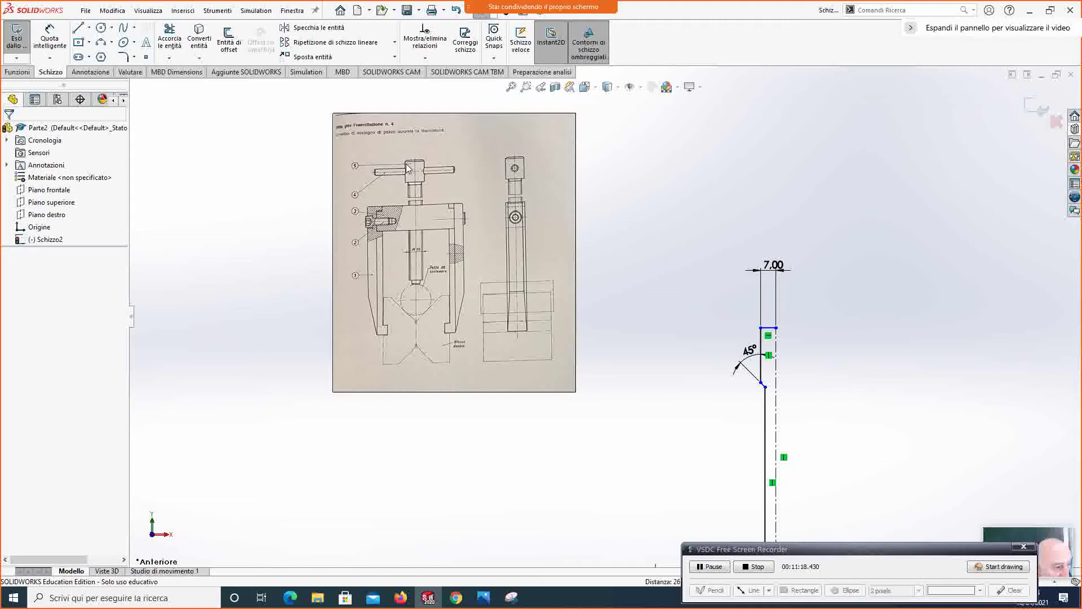
left_click(135, 62)
left_click(144, 85)
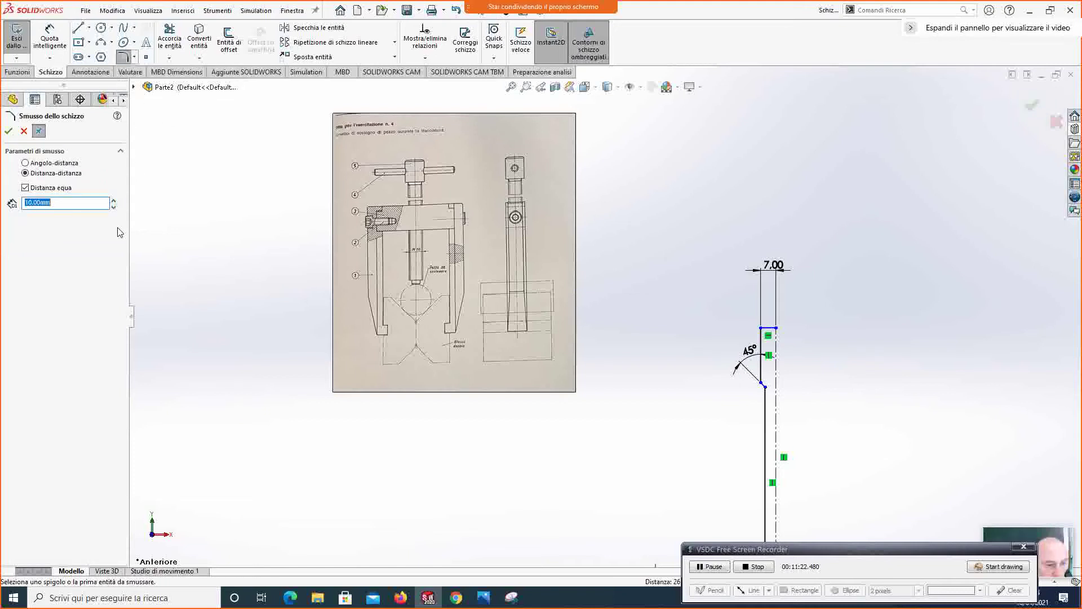
type("1")
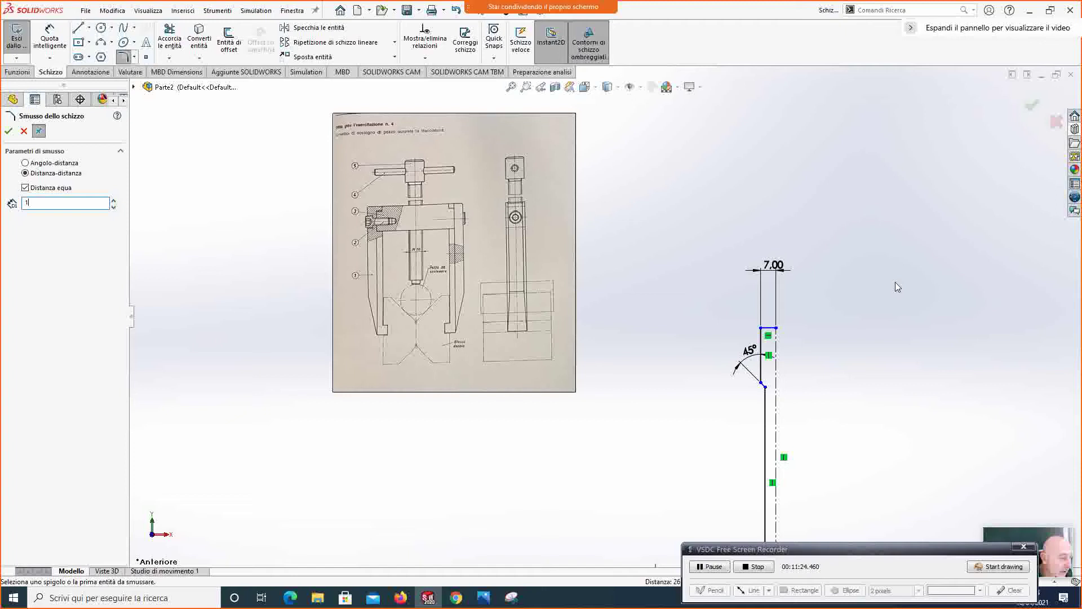
left_click(761, 340)
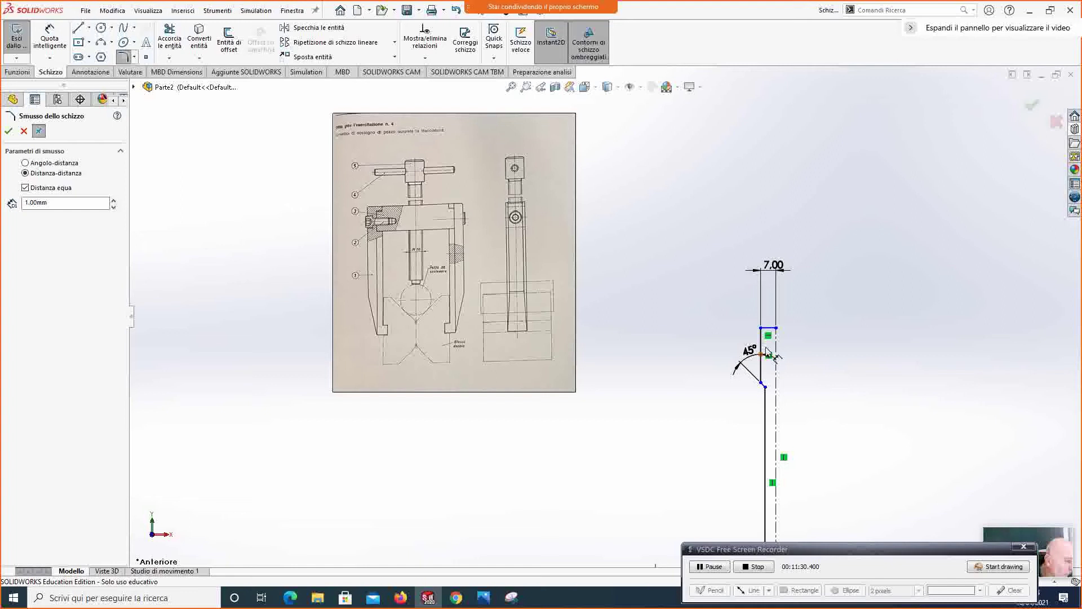
scroll(736, 346, "down", 2)
left_click(740, 308)
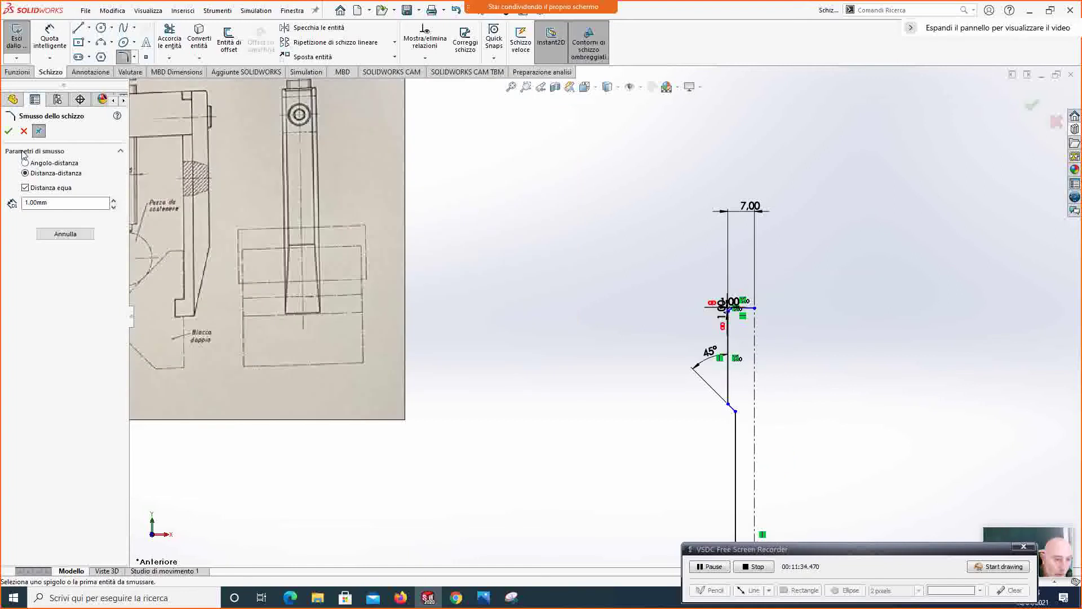
left_click(10, 133)
scroll(715, 443, "up", 3)
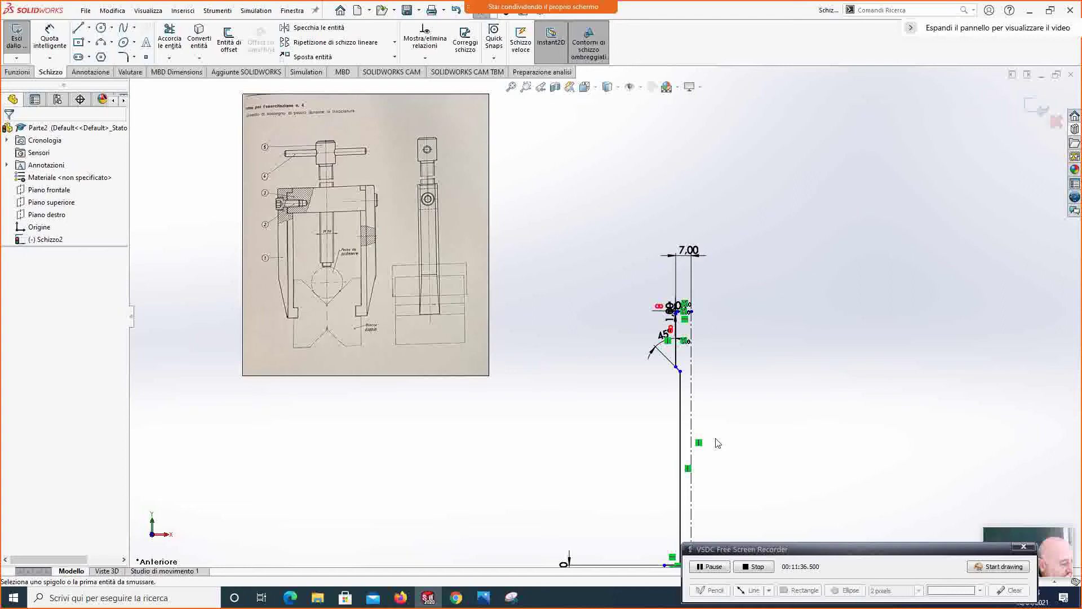
scroll(618, 417, "down", 5)
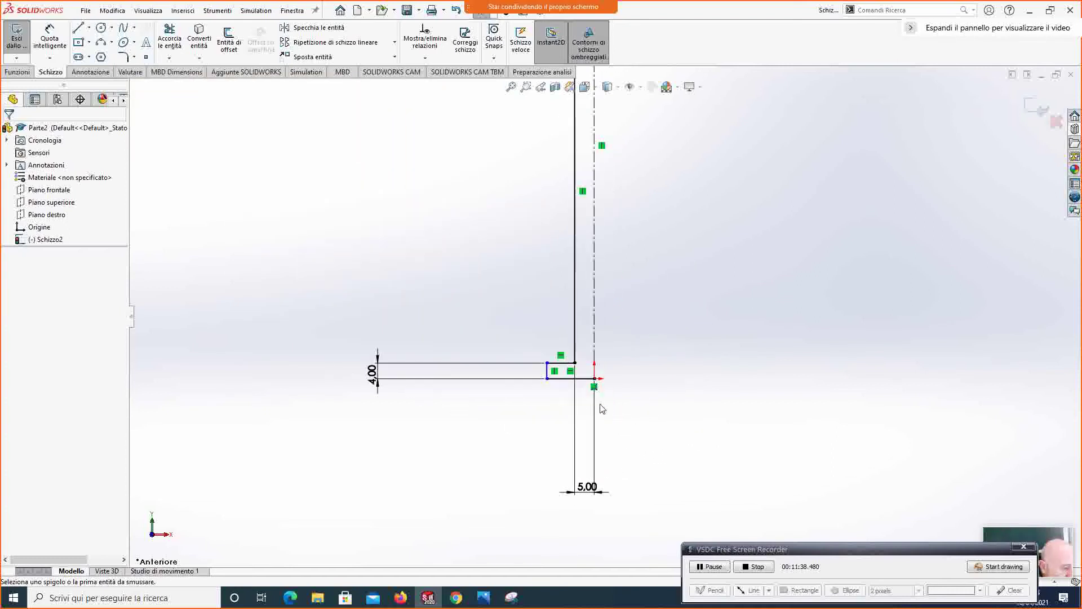
left_click(547, 372)
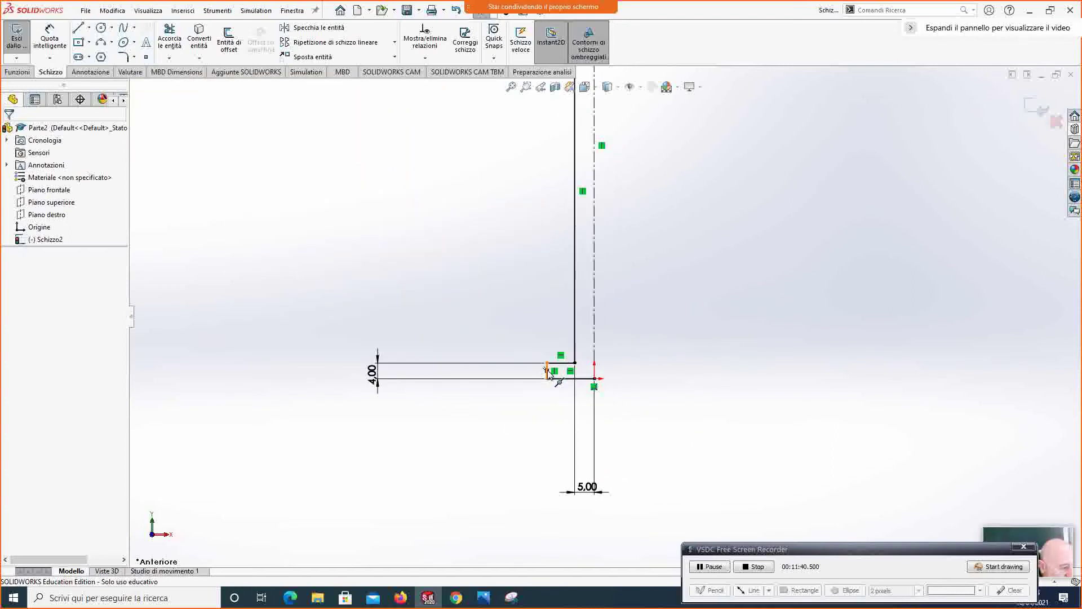
left_click(539, 371)
key("Delete")
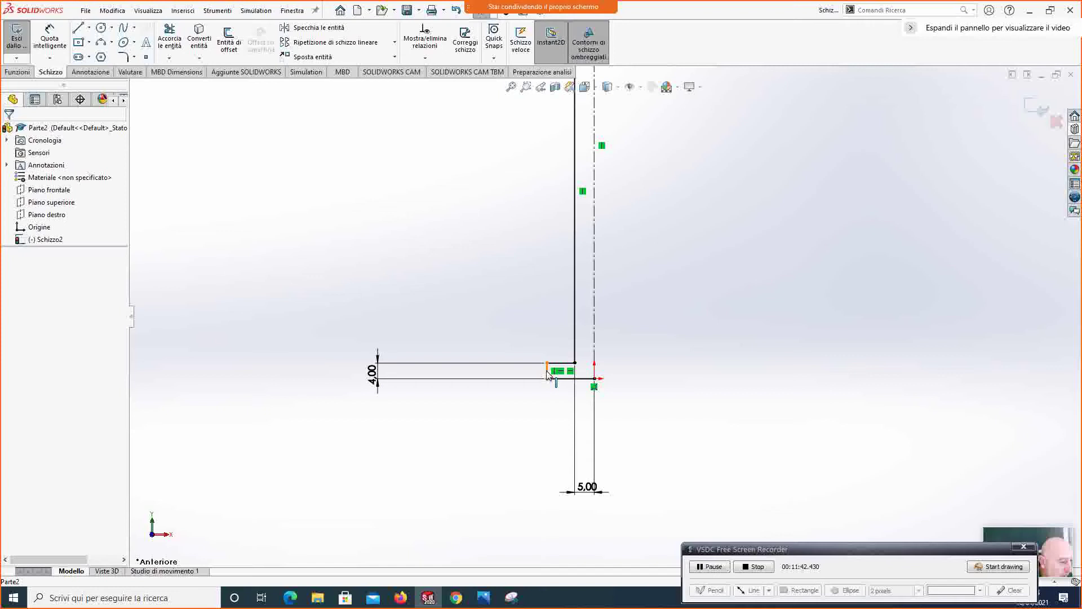
left_click(591, 369)
left_click(349, 208)
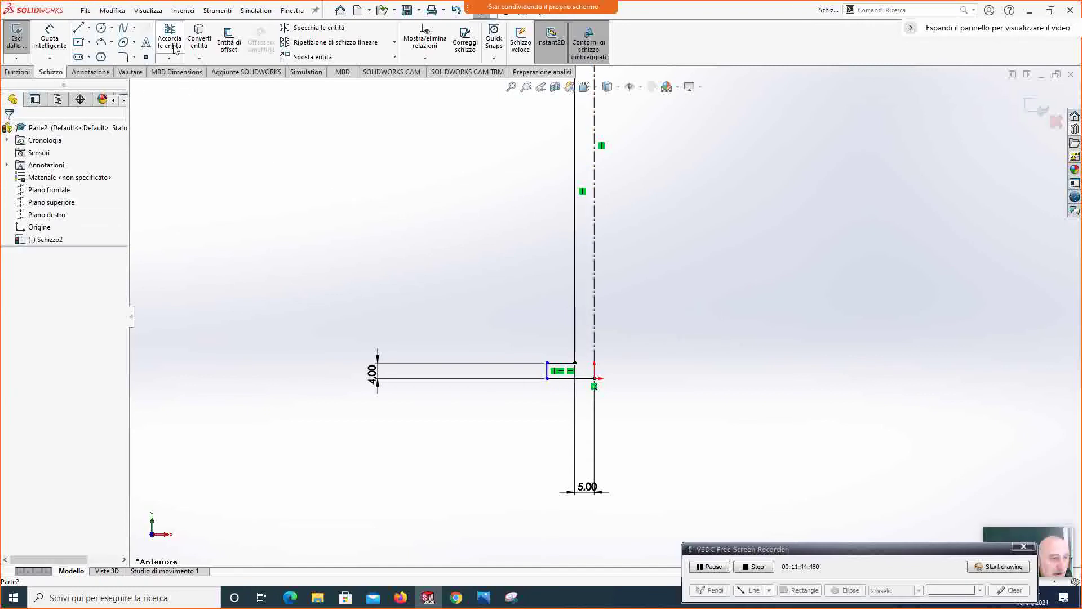
Step: Dimension the distance from the tip's vertical line to the centerline and set it to 3 mm
left_click(50, 37)
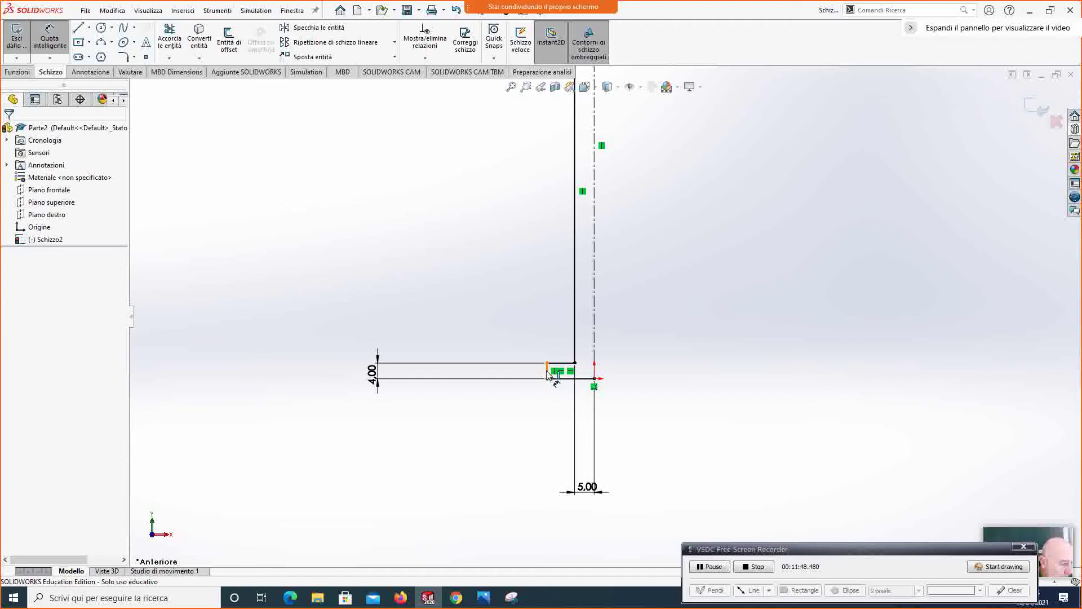
left_click(547, 373)
left_click(597, 376)
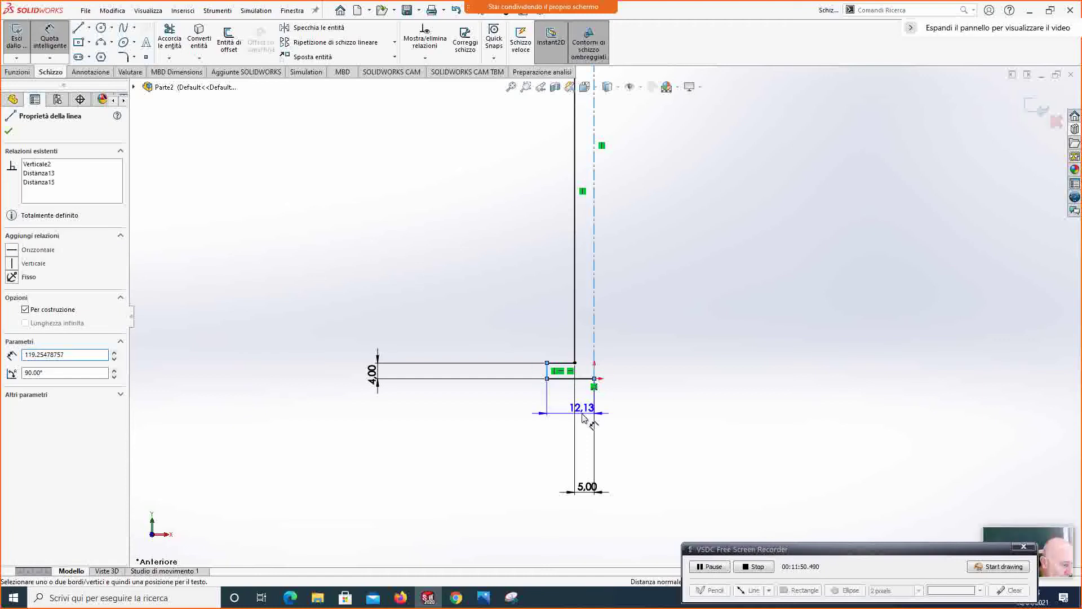
left_click(584, 418)
type("3")
key("Return")
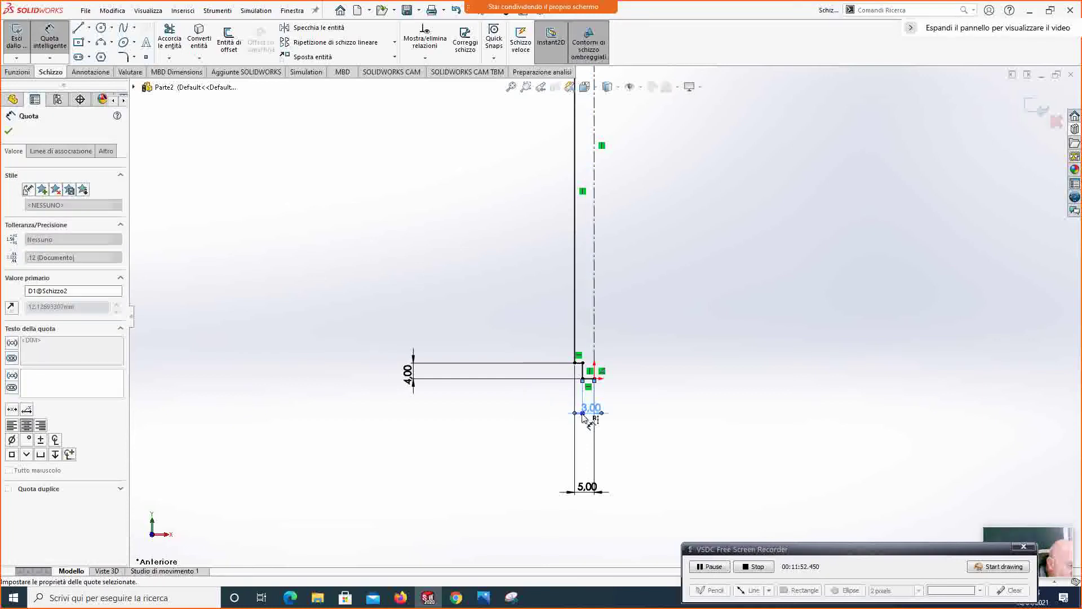
scroll(544, 339, "up", 3)
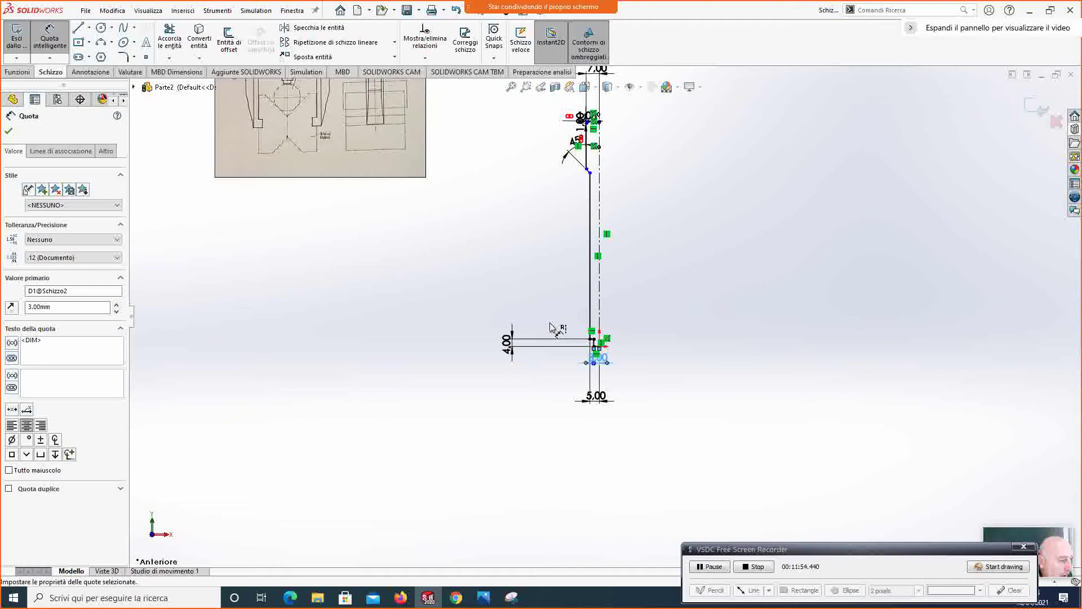
Step: Exit the sketch and revolve the screw's half profile 360° around the centerline, accepting automatic closing of the open profile
key("f")
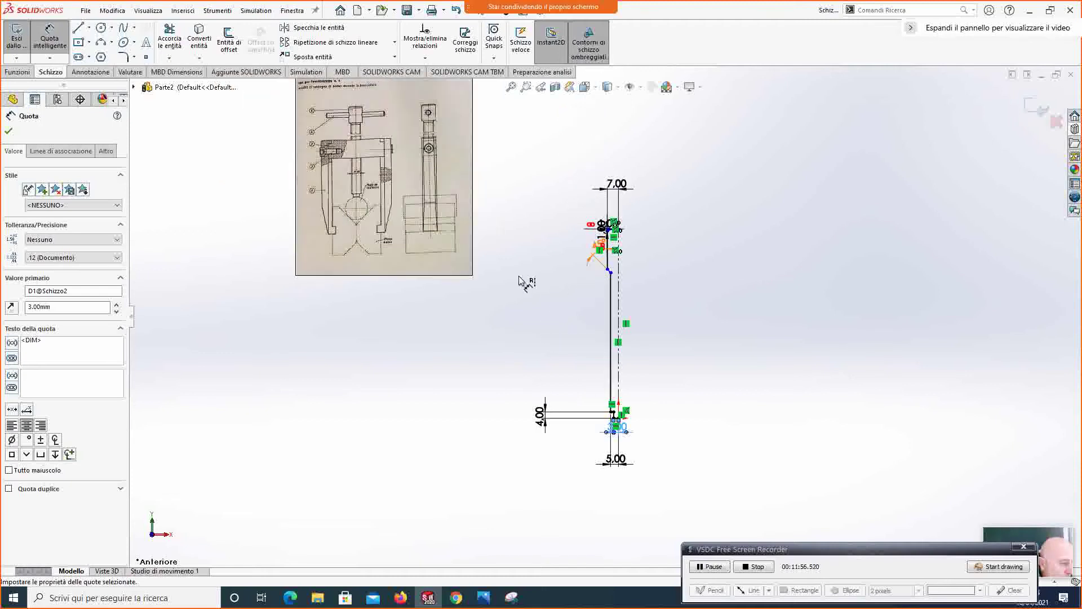
key("Escape")
left_click(17, 40)
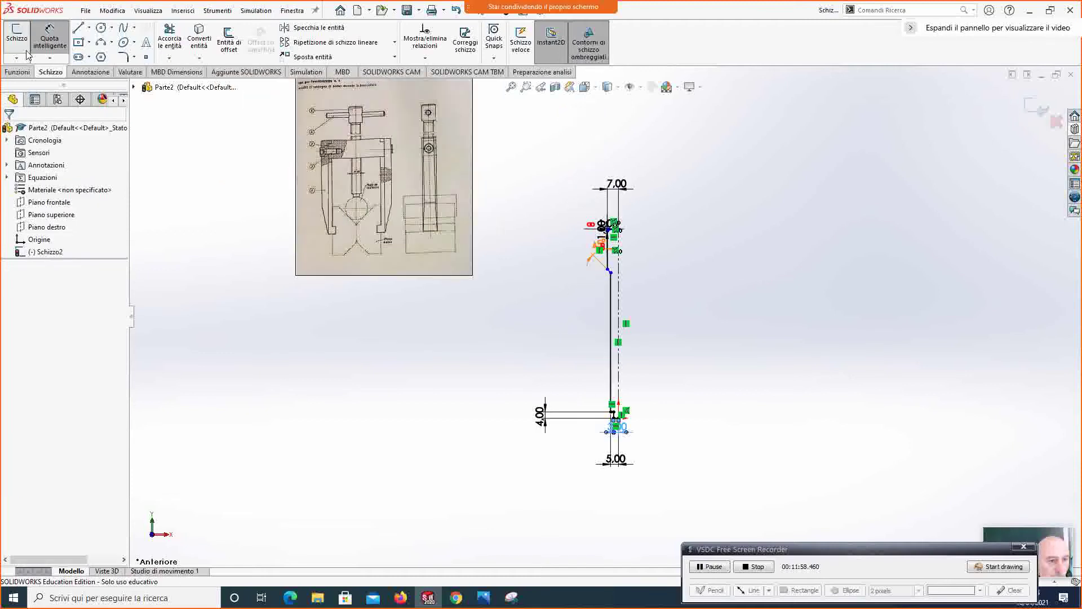
left_click(52, 49)
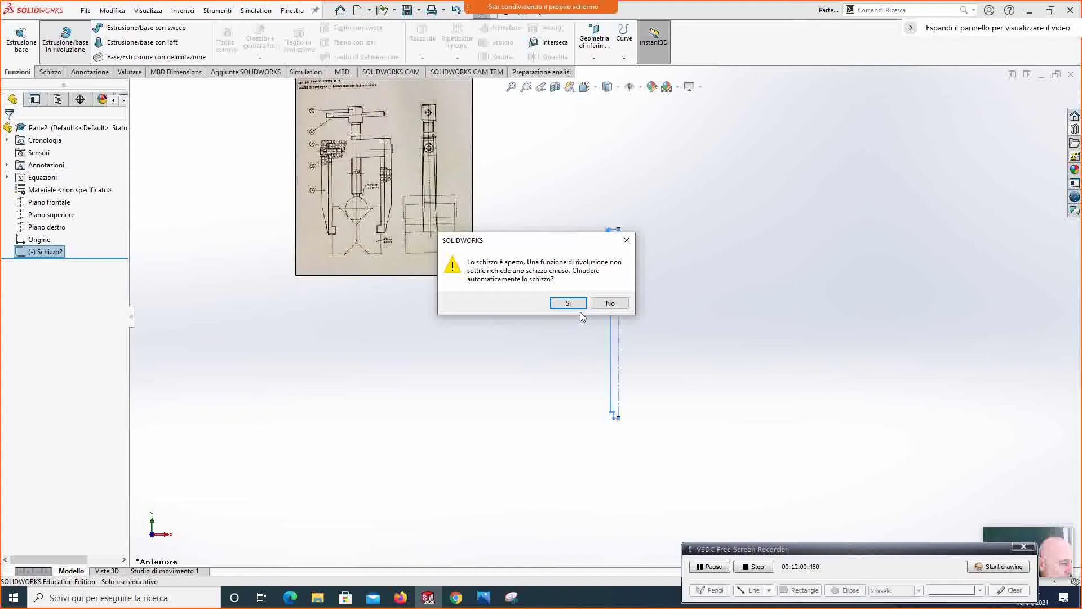
left_click(581, 307)
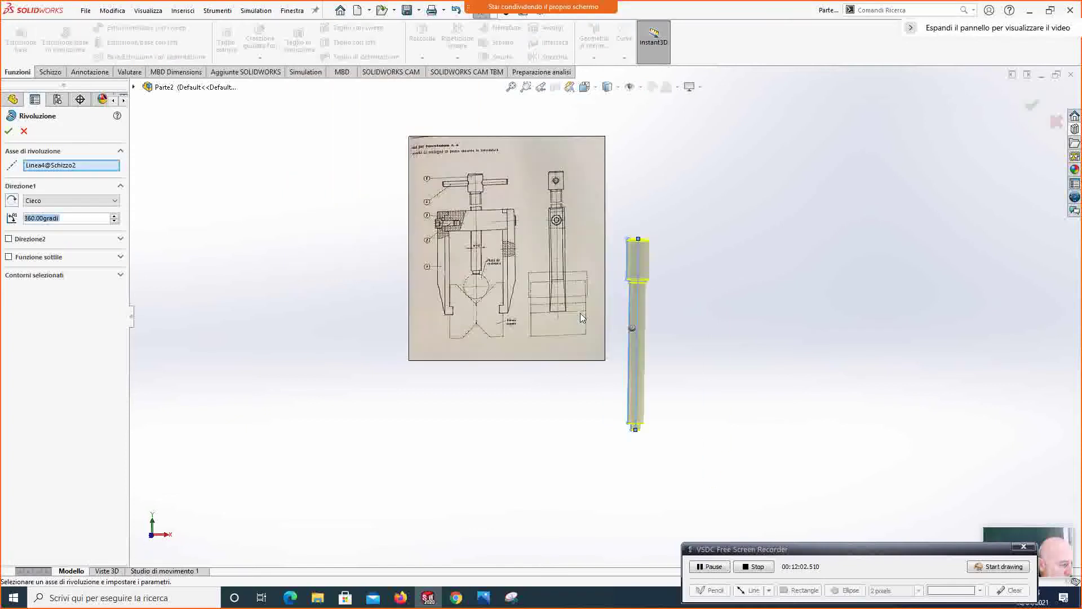
left_click(9, 131)
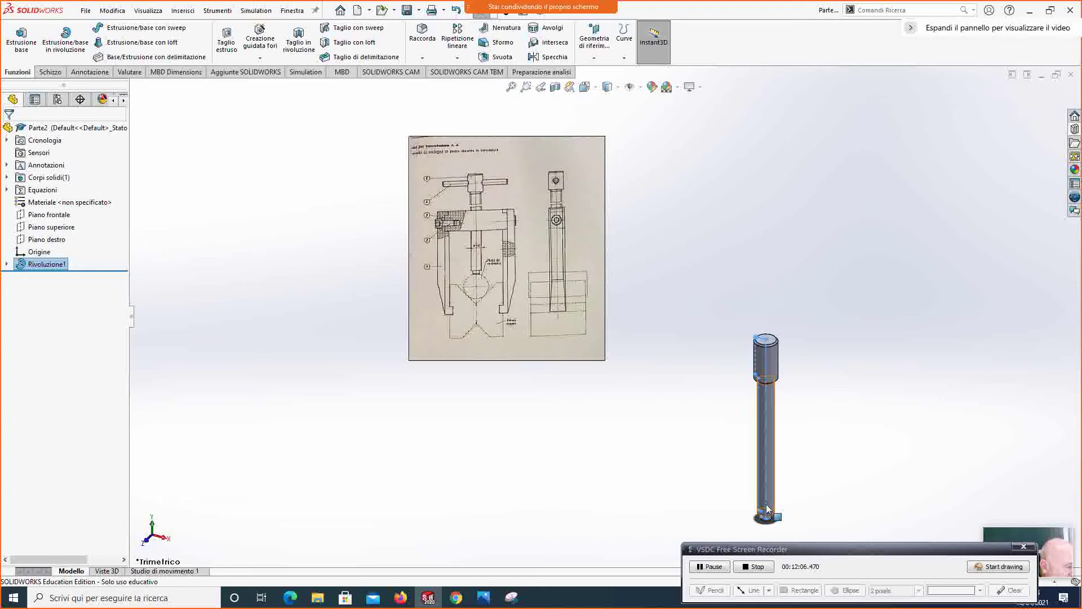
Step: Enable the display of shaded cosmetic threads in the part's annotation properties
scroll(720, 476, "up", 3)
scroll(650, 415, "down", 2)
middle_click_drag(650, 415, 677, 347)
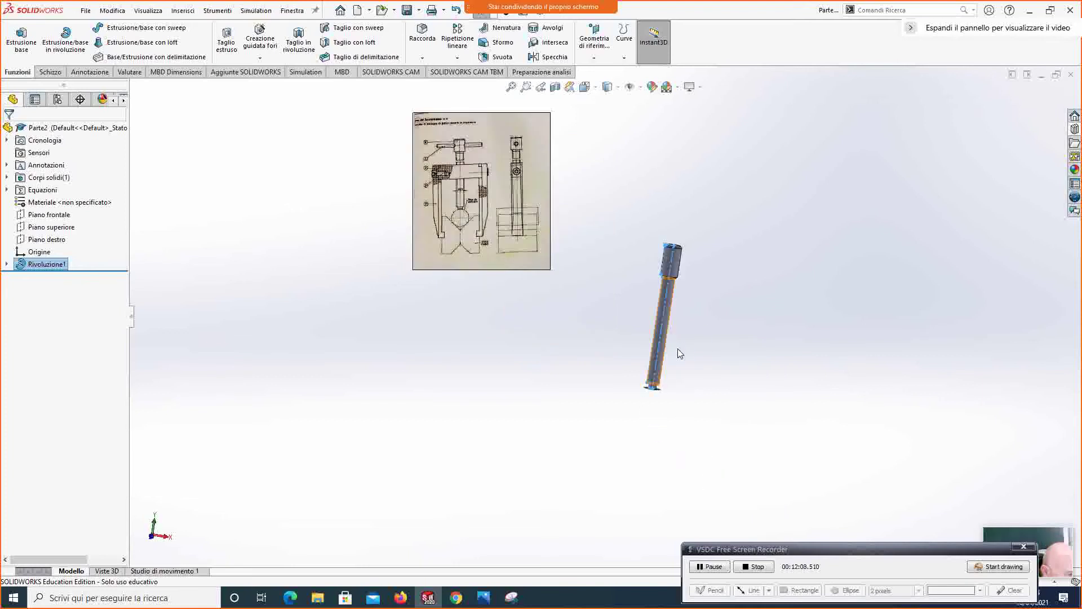
scroll(678, 349, "down", 2)
scroll(584, 292, "up", 3)
scroll(540, 264, "down", 2)
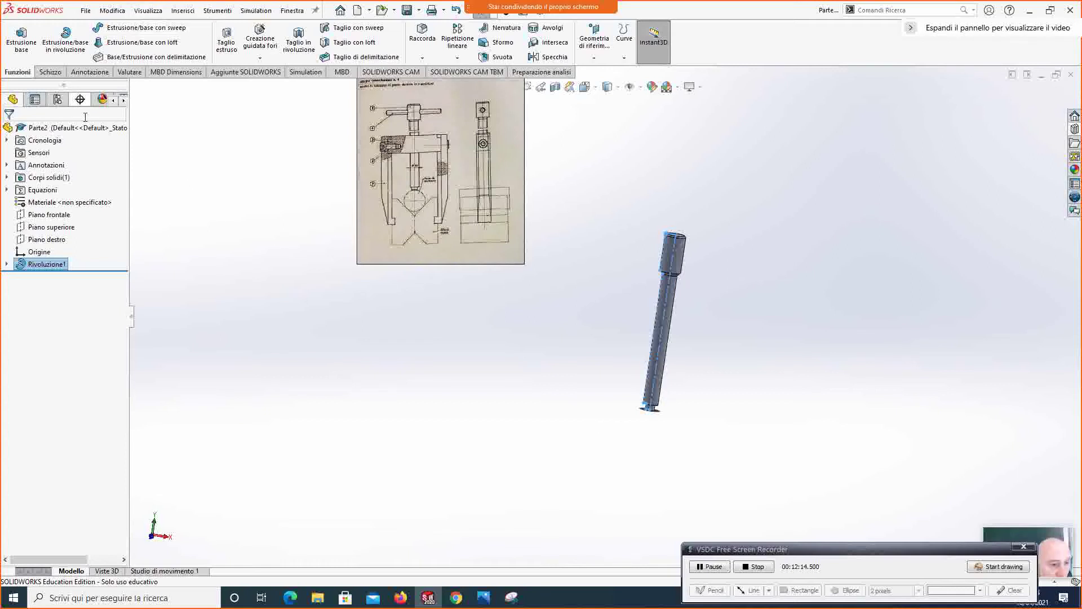
right_click(54, 164)
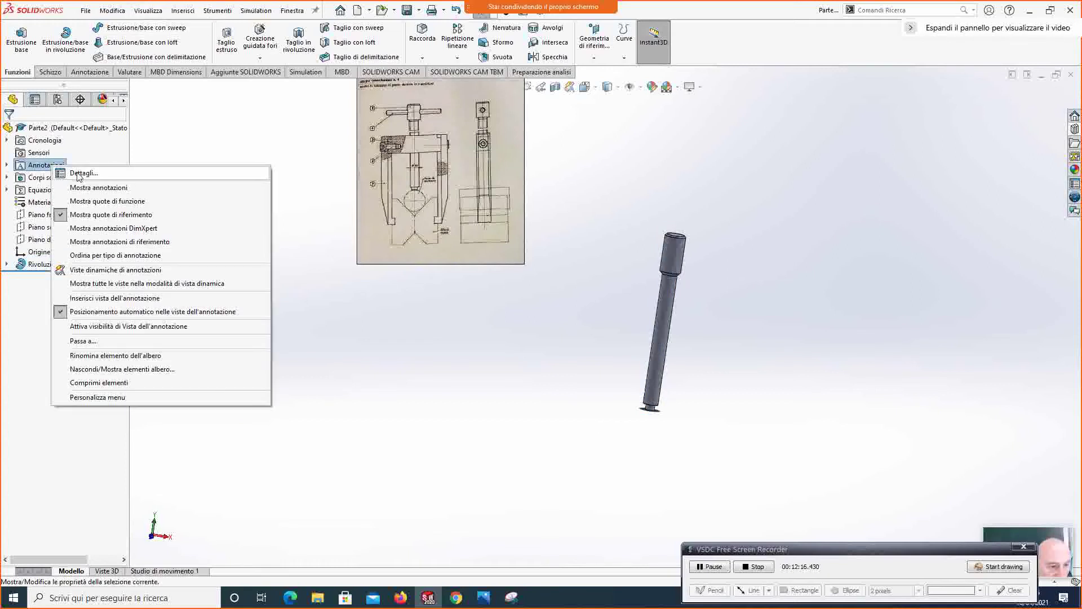
left_click(73, 171)
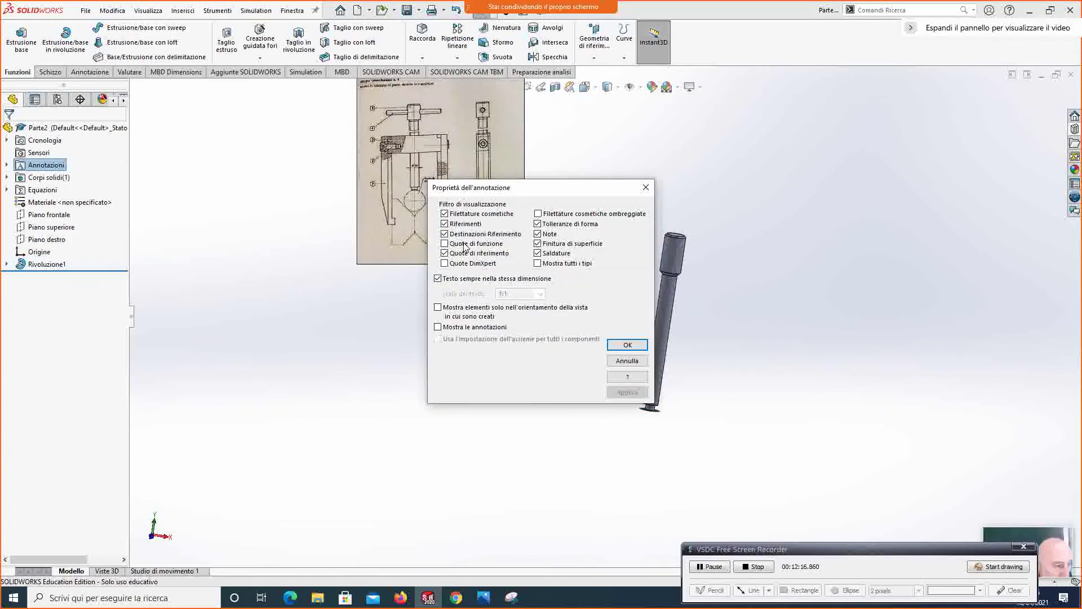
left_click(627, 345)
Step: Add an ISO M10 machine-thread cosmetic thread to the screw shank from its lower circular edge, with the up-to-next end condition
scroll(594, 292, "down", 1)
scroll(581, 282, "down", 1)
scroll(558, 274, "up", 2)
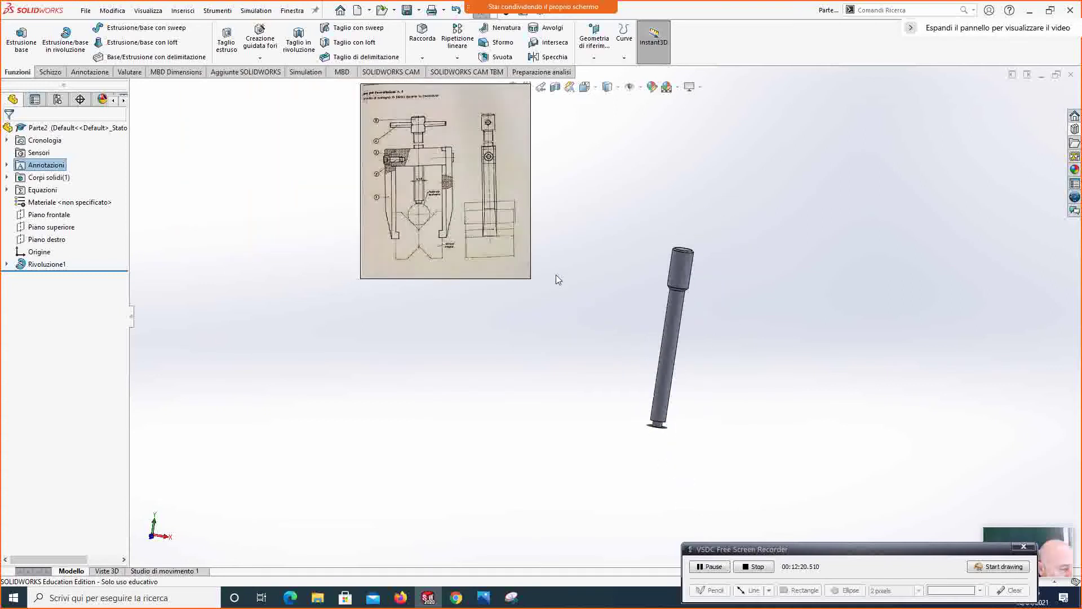
middle_click_drag(594, 408, 587, 314)
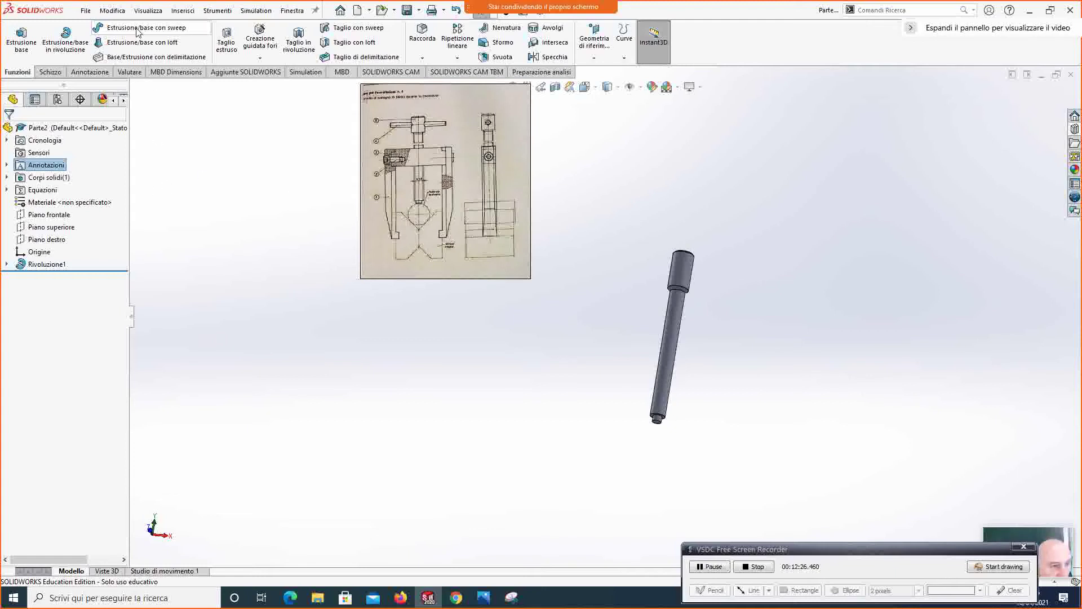
left_click(179, 13)
mouse_move(242, 451)
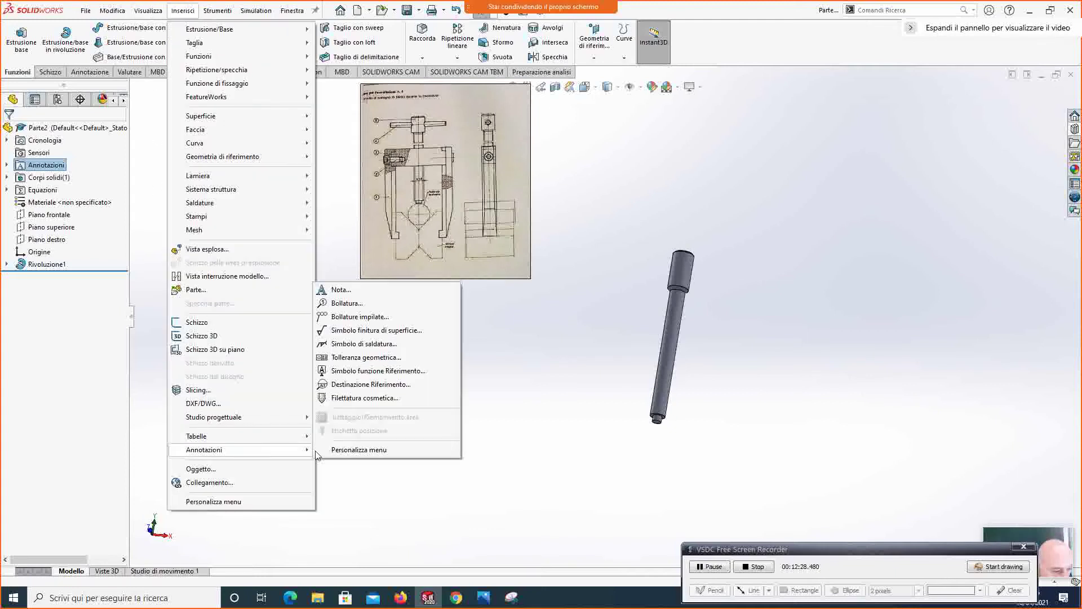
left_click(338, 398)
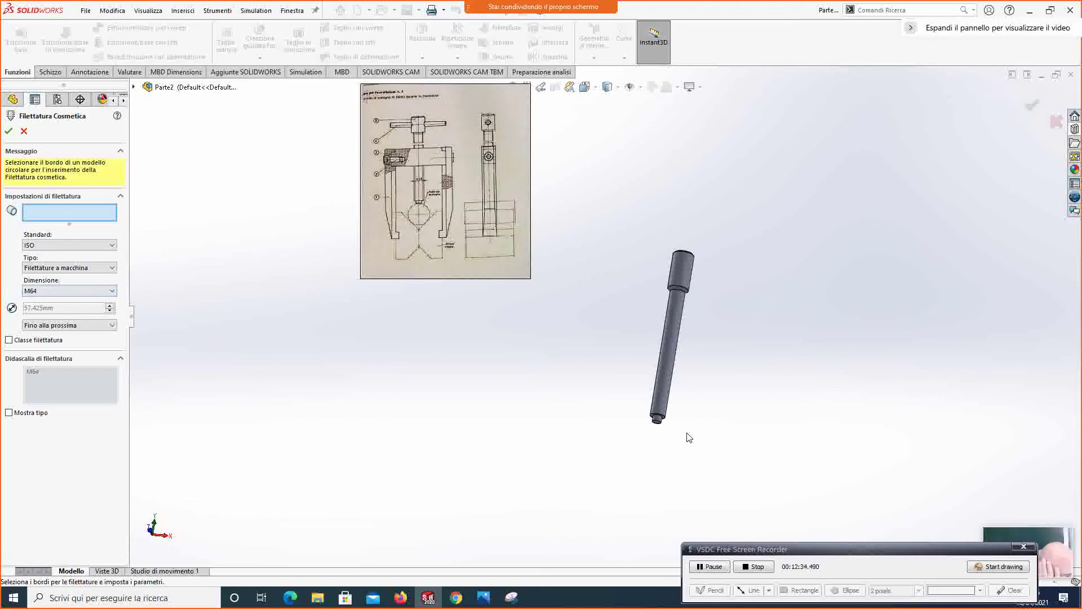
scroll(680, 394, "down", 4)
left_click(622, 433)
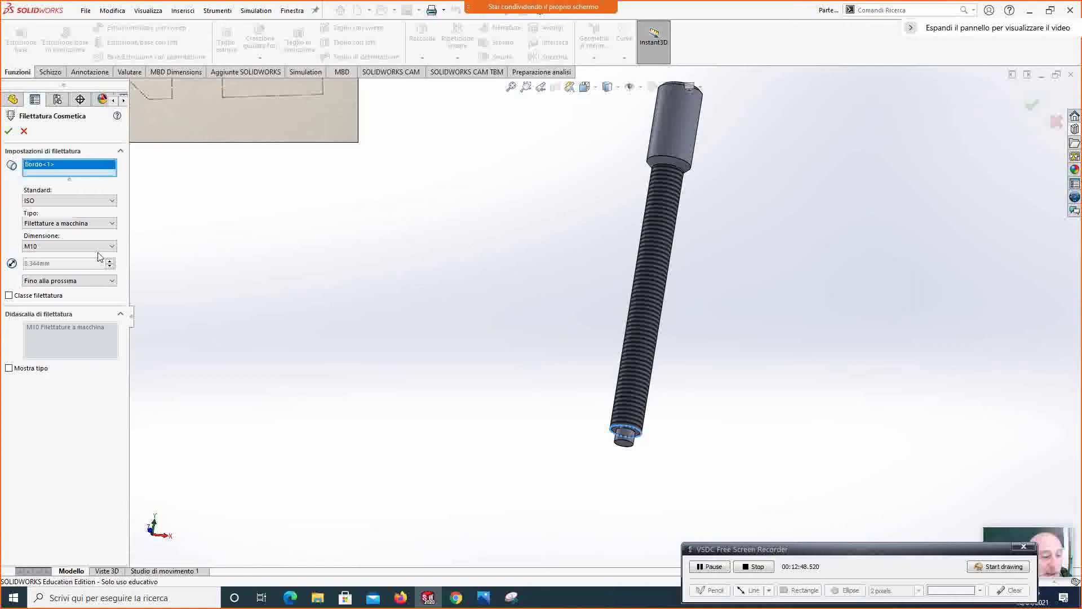
left_click(8, 131)
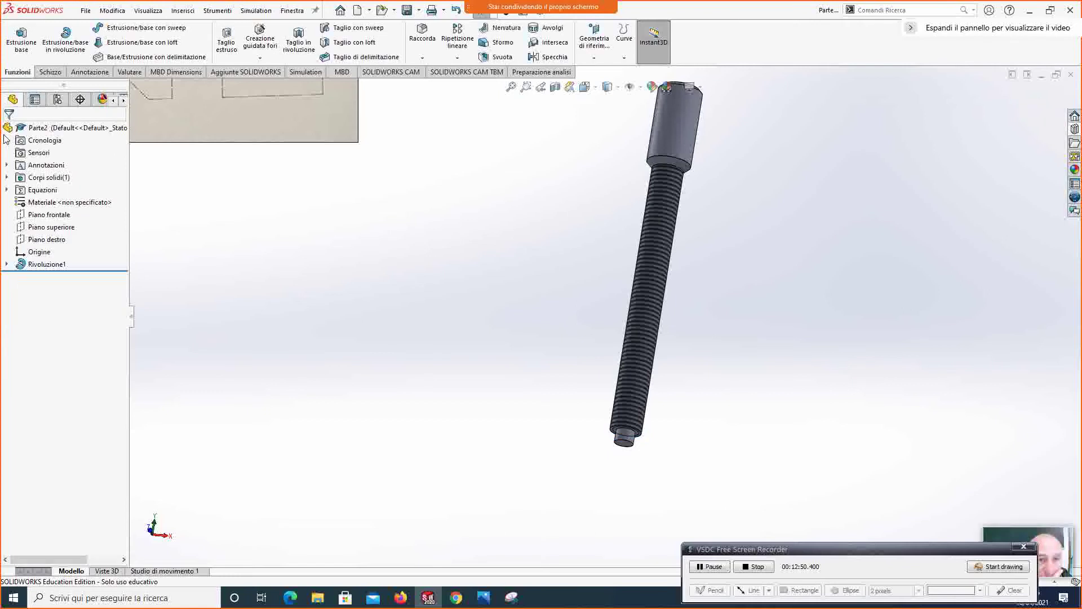
Step: Create a reference plane tangent to the screw head's cylindrical face and parallel to the front plane
mouse_move(520, 338)
middle_mouse_down()
mouse_move(506, 316)
mouse_move(485, 379)
middle_mouse_up()
scroll(609, 318, "up", 3)
scroll(467, 172, "down", 5)
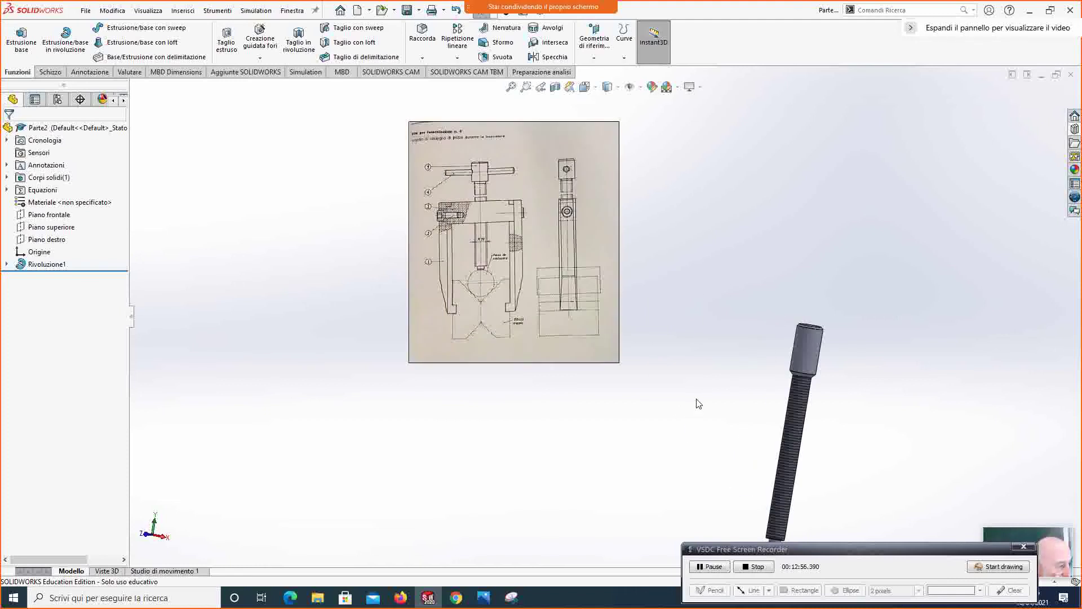
scroll(699, 404, "down", 2)
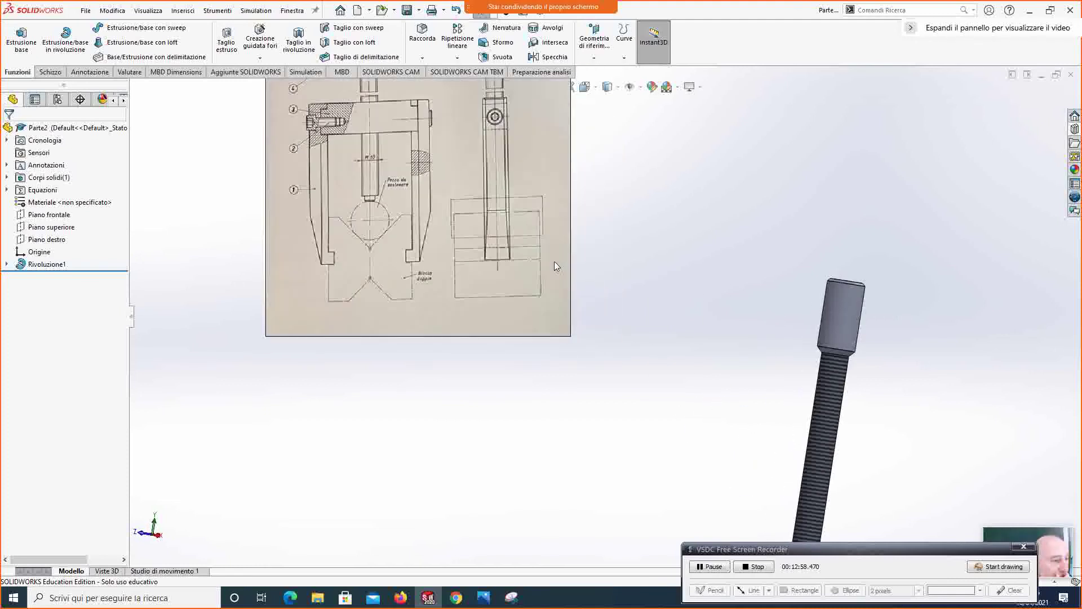
left_click(598, 50)
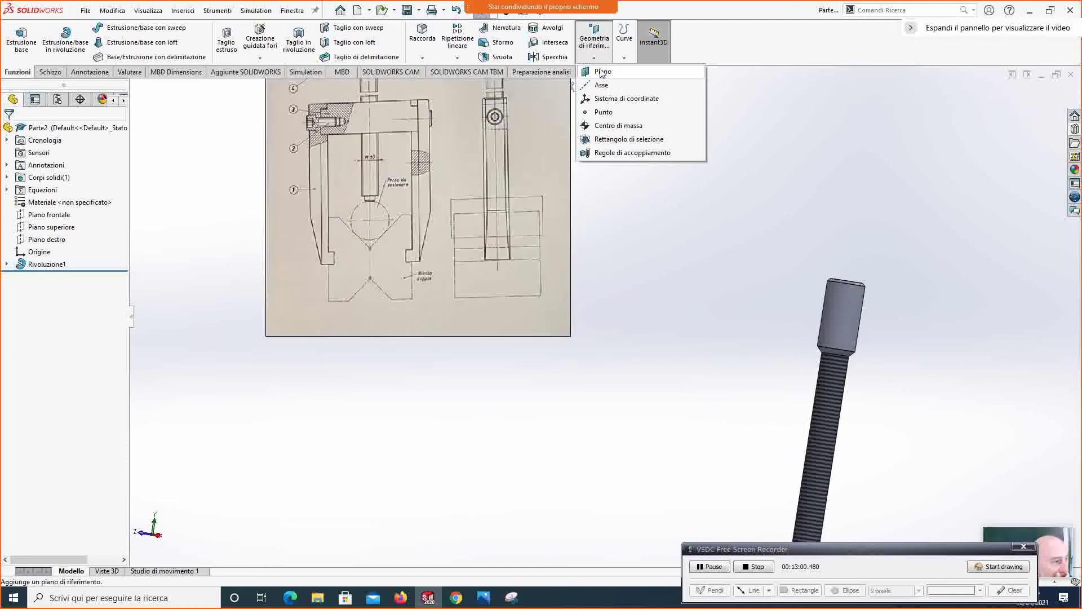
left_click(602, 72)
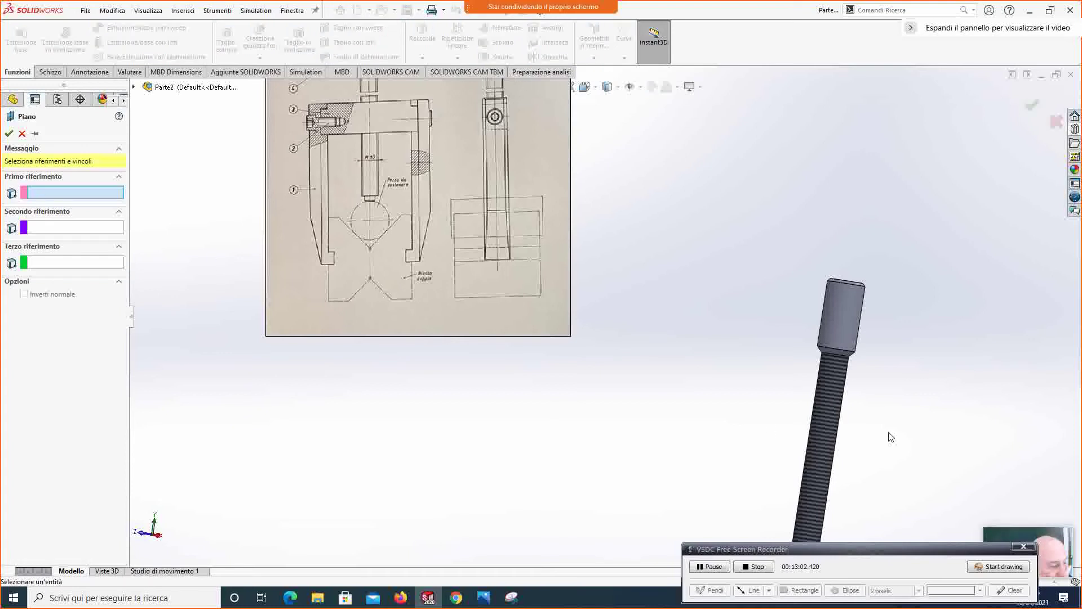
left_click(840, 338)
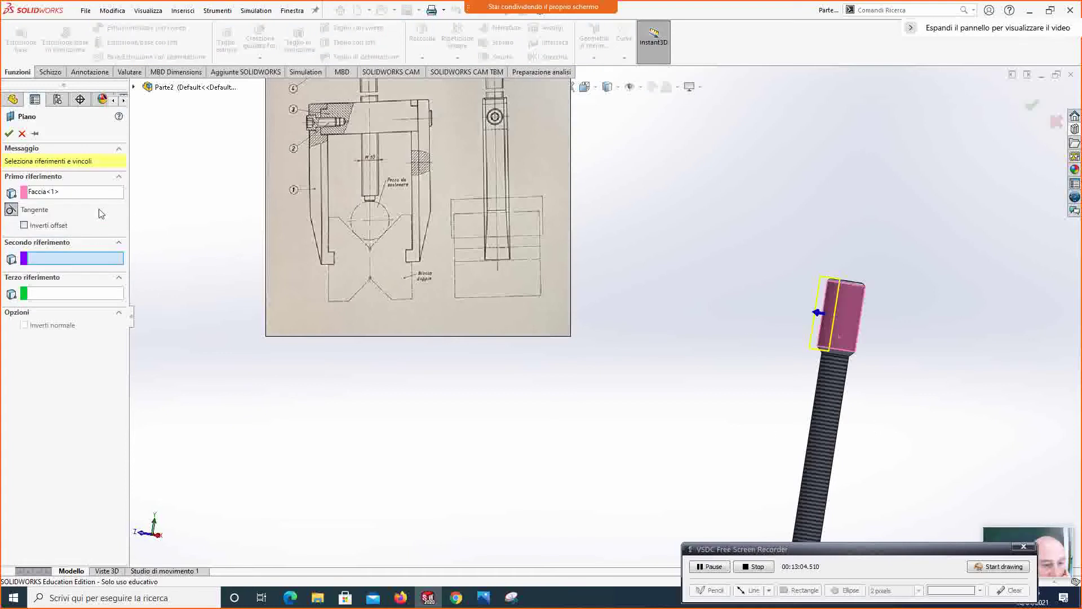
left_click(133, 88)
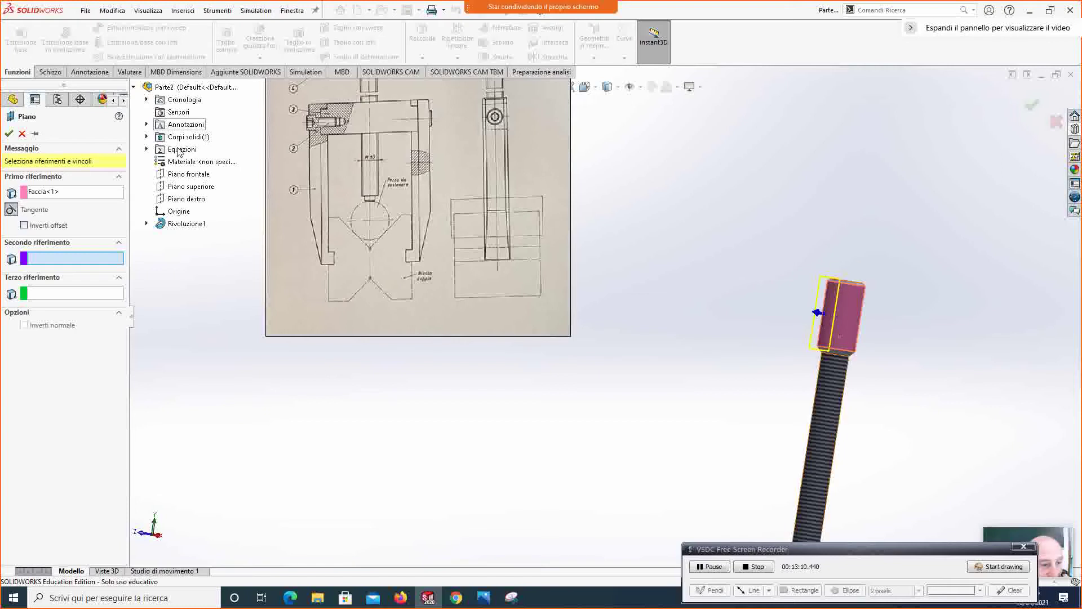
left_click(184, 181)
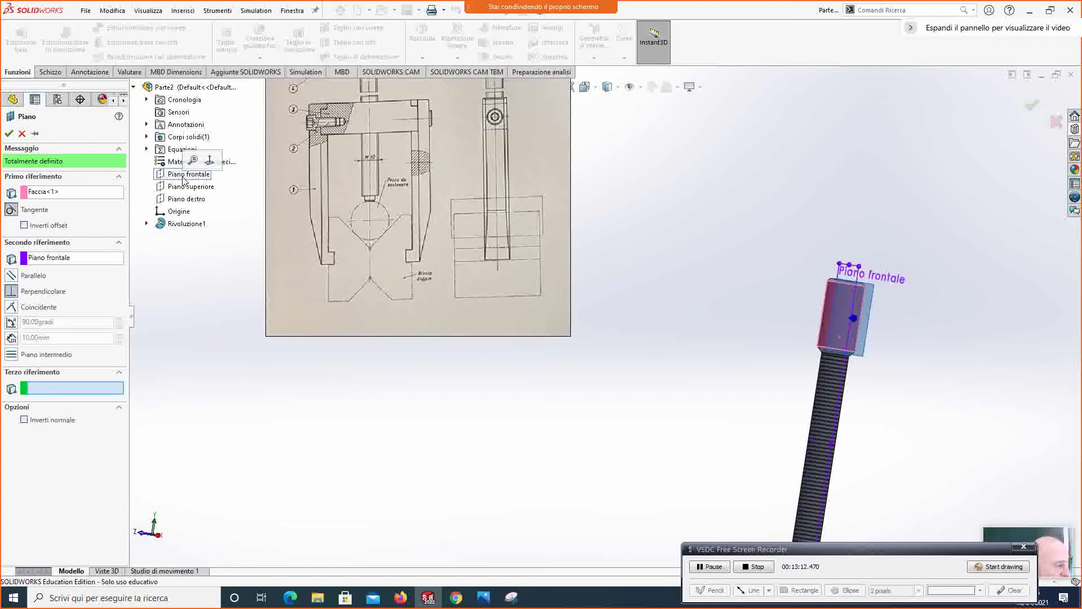
left_click(12, 276)
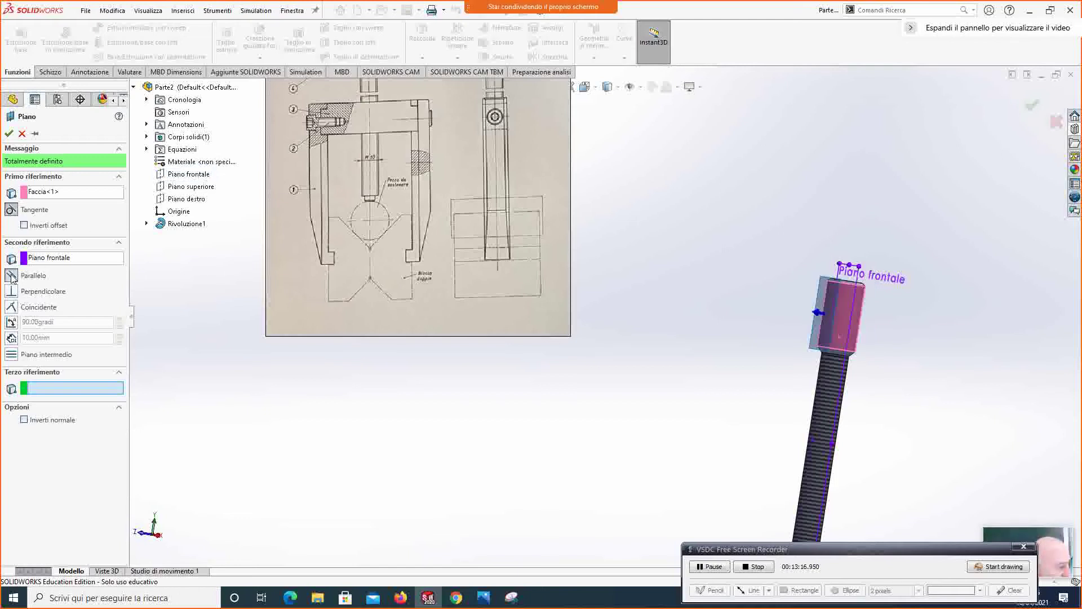
left_click(10, 133)
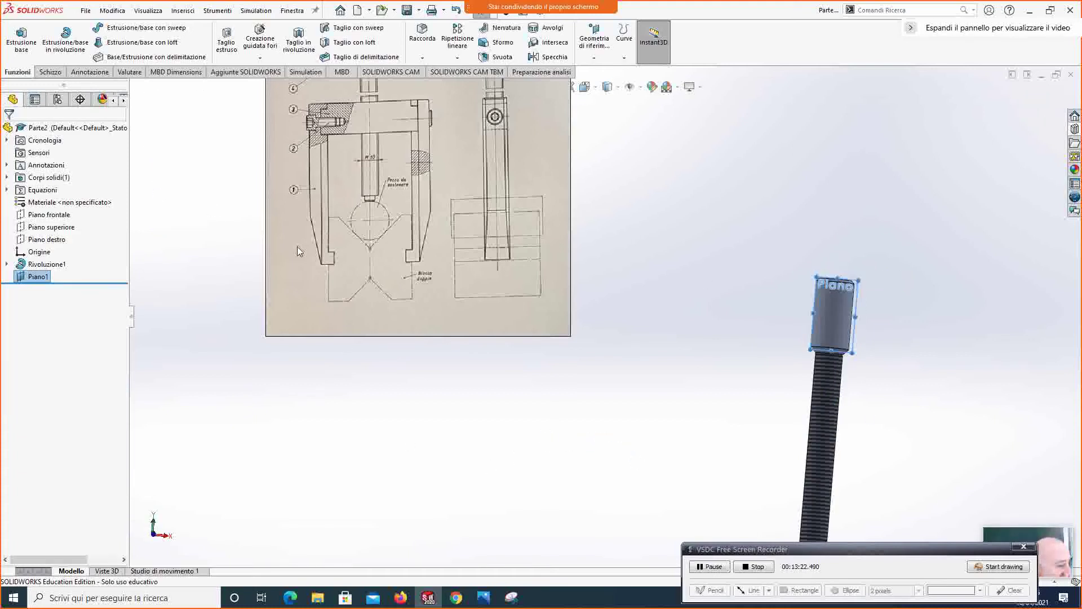
Step: Start a sketch on the tangent plane and convert the upper and lower circular edges of the head's cylindrical face into sketch lines
right_click(32, 278)
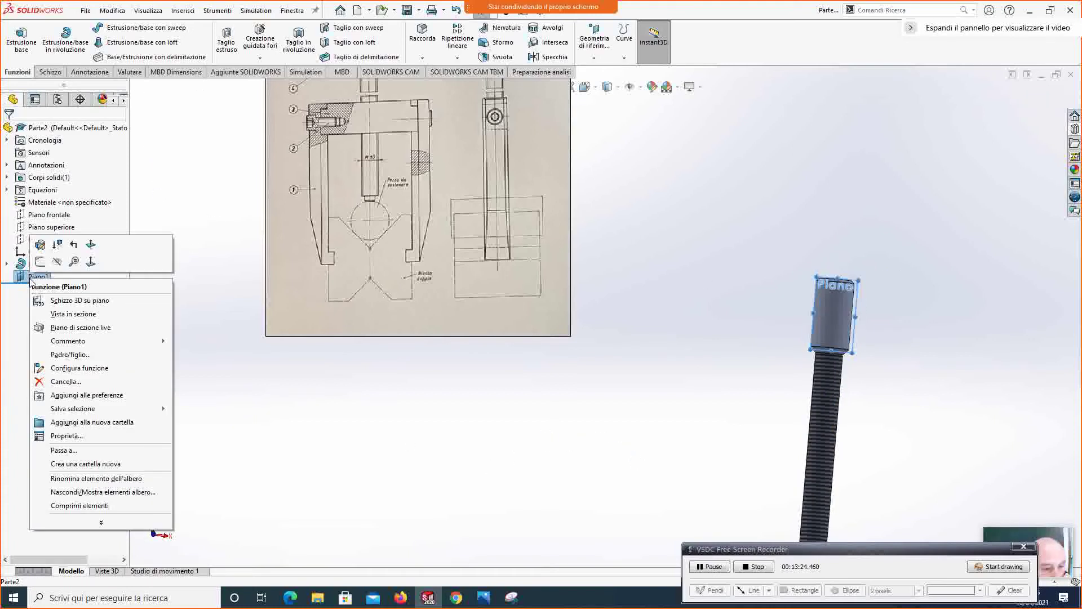
left_click(39, 261)
scroll(803, 341, "down", 3)
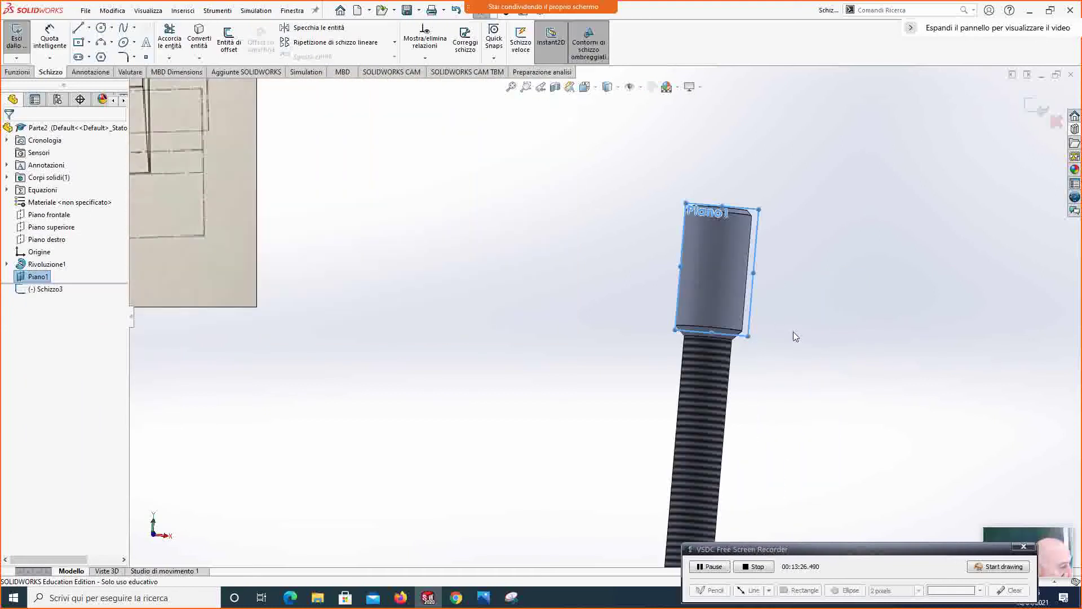
mouse_move(780, 321)
middle_mouse_down()
mouse_move(773, 342)
mouse_move(769, 331)
middle_mouse_up()
key("ctrl+8")
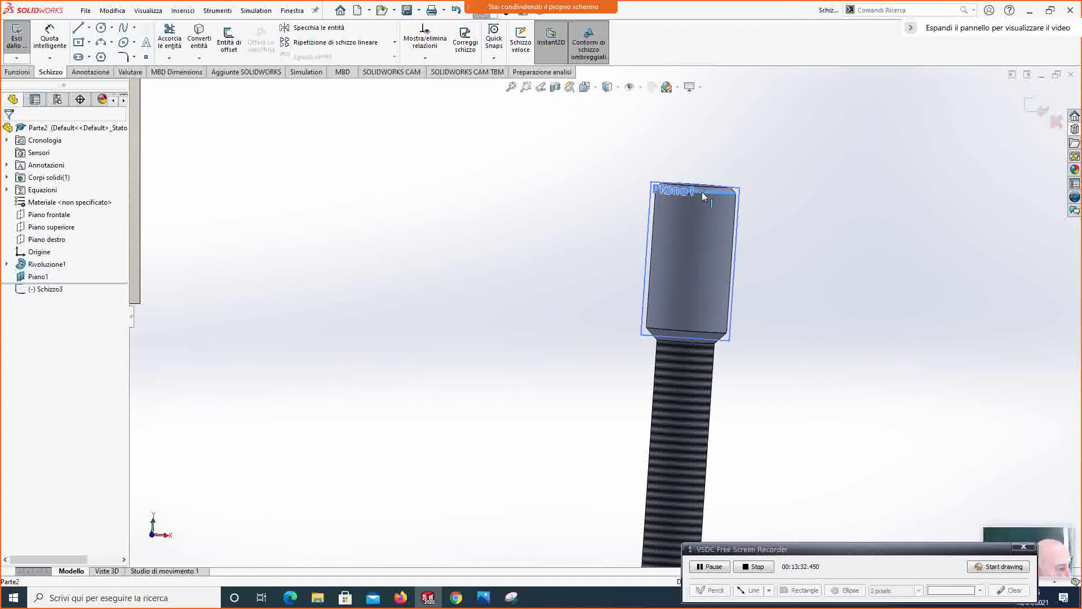
left_click(699, 190)
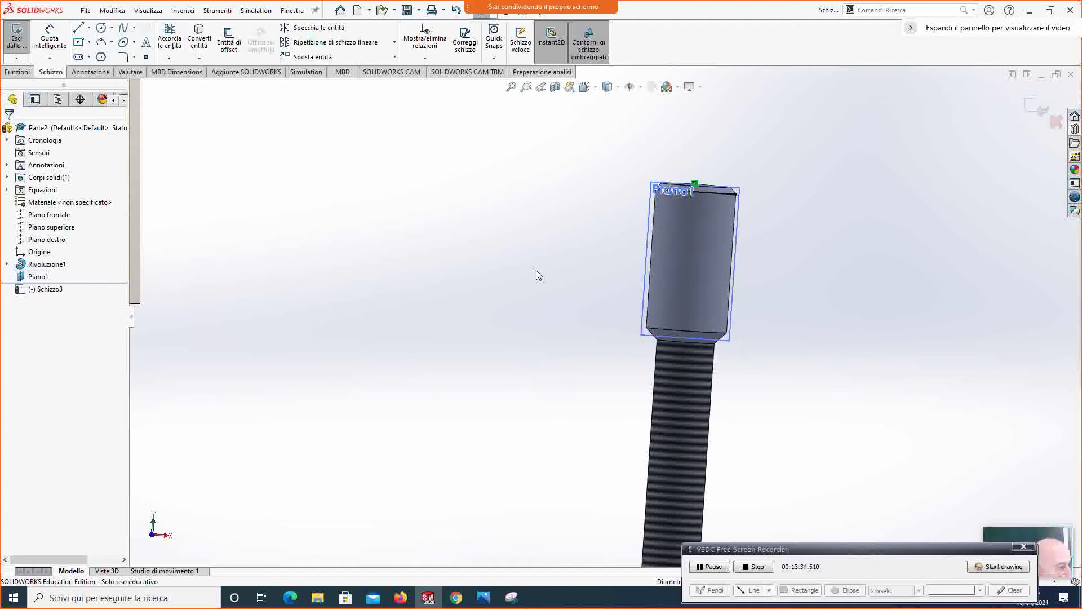
left_click(708, 330)
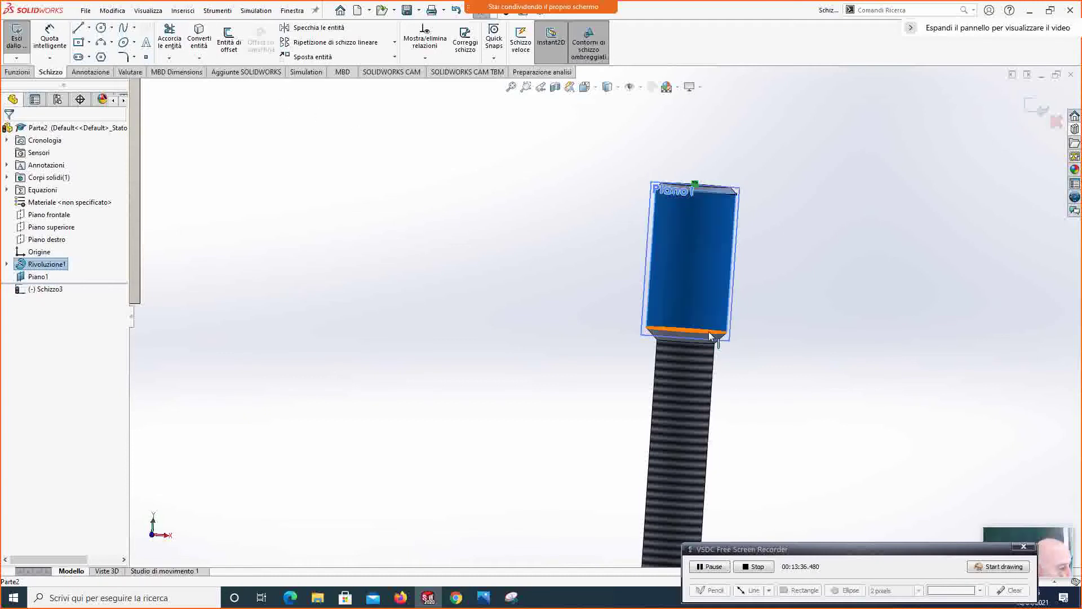
left_click(709, 332)
left_click(198, 45)
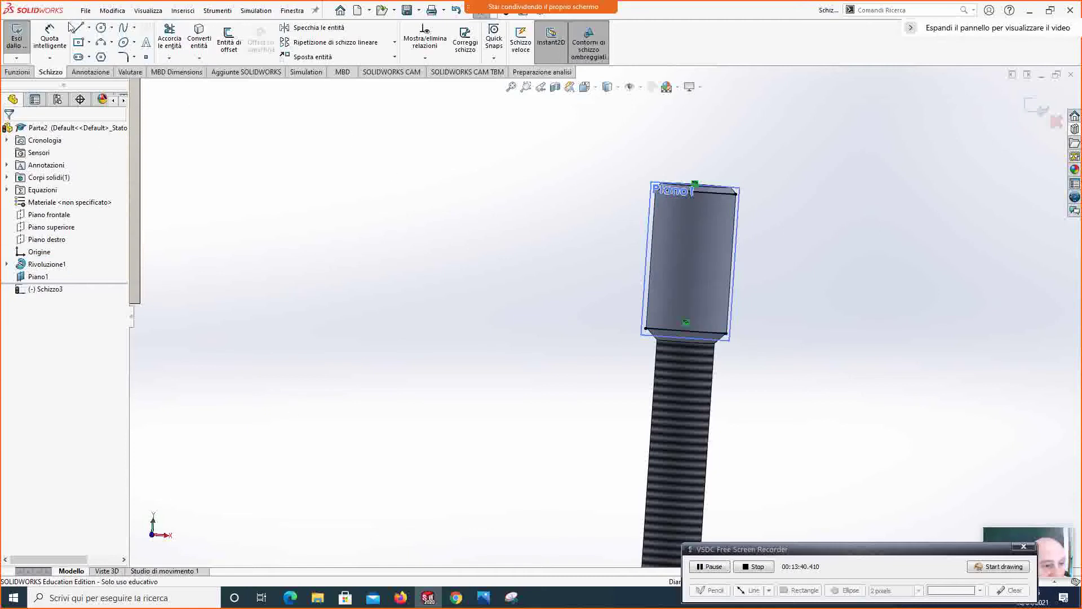
Step: Sketch a vertical centerline between the midpoints of the converted edges and a circle of about 4 mm radius centered on its midpoint
left_click(89, 27)
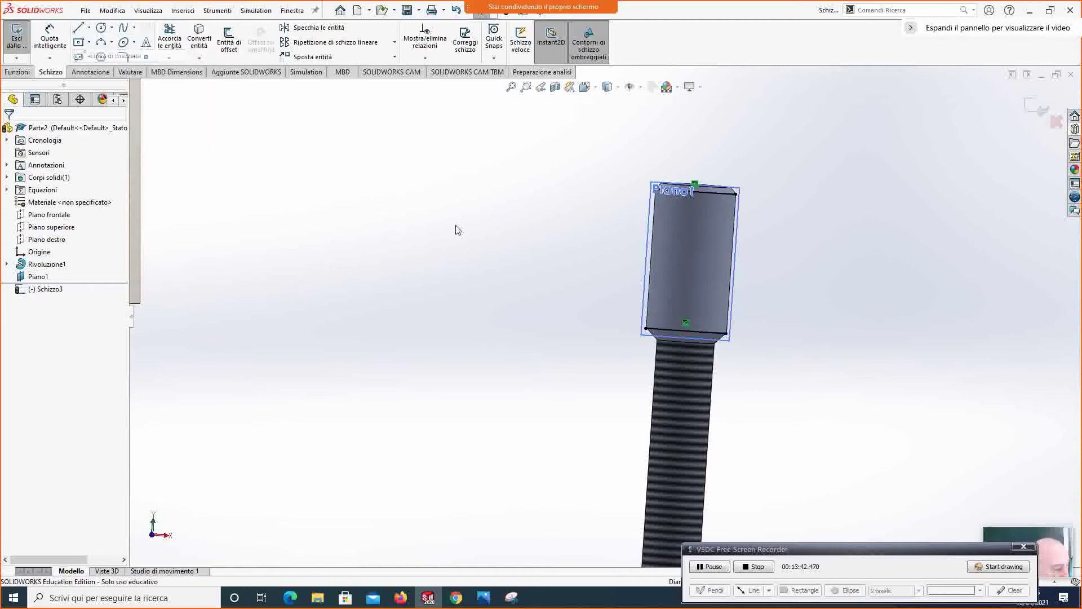
left_click(686, 330)
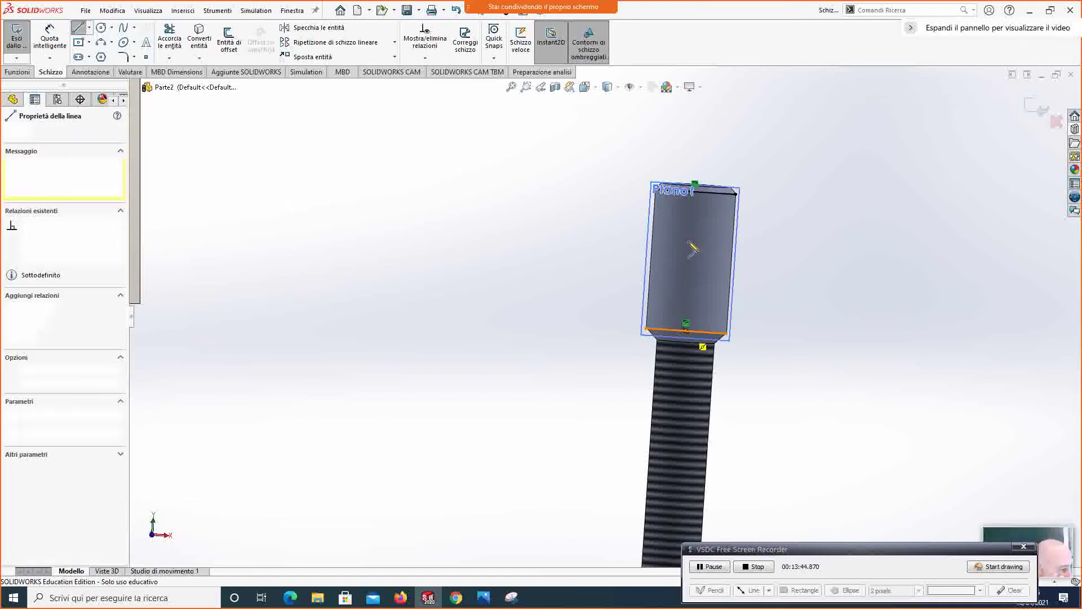
left_click(697, 192)
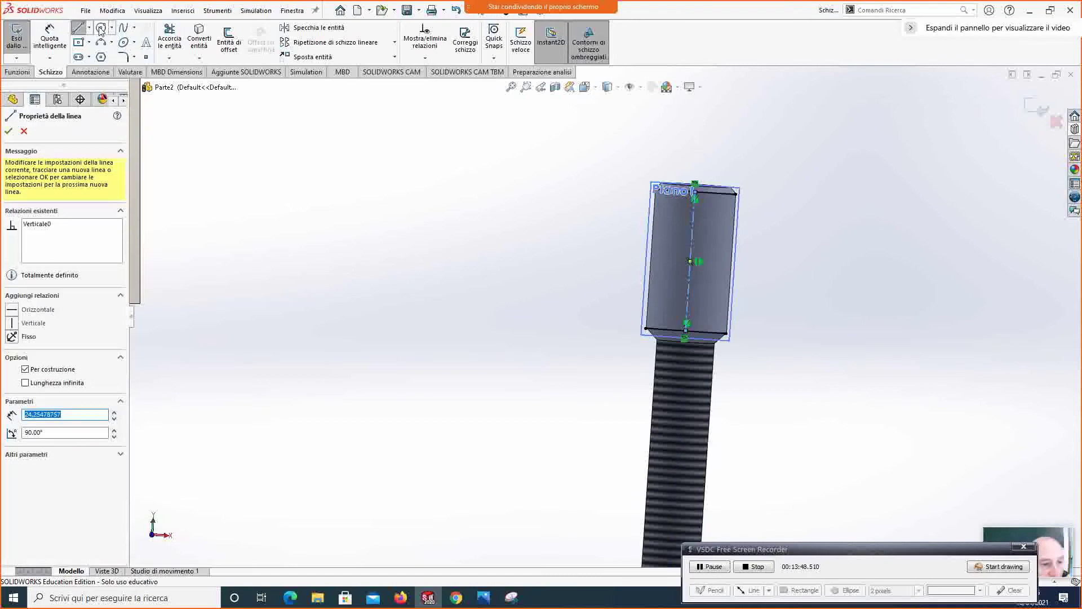
left_click(101, 29)
left_click(690, 261)
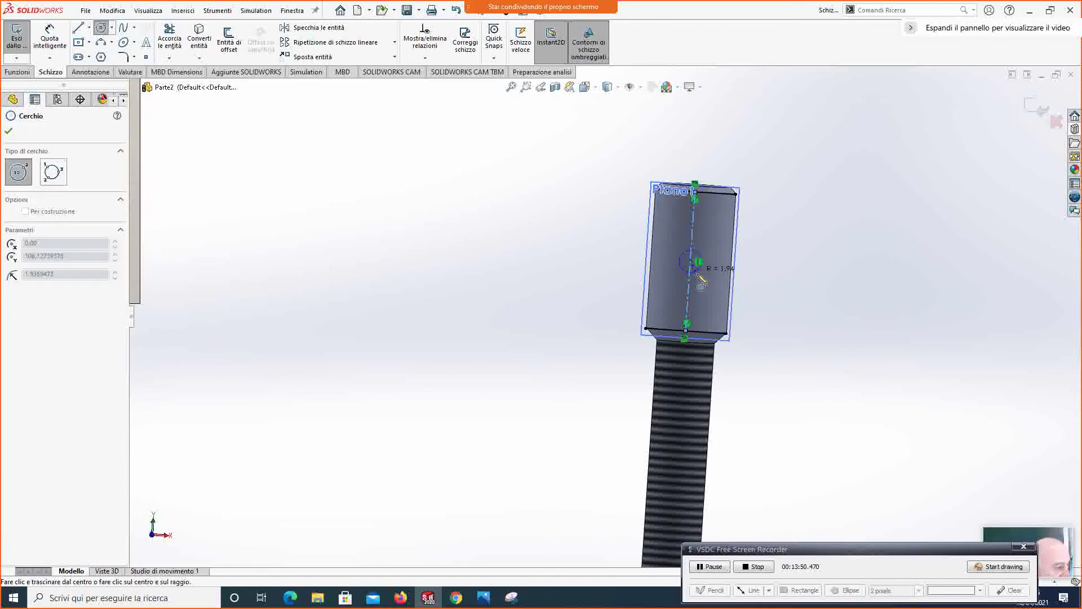
left_click(703, 283)
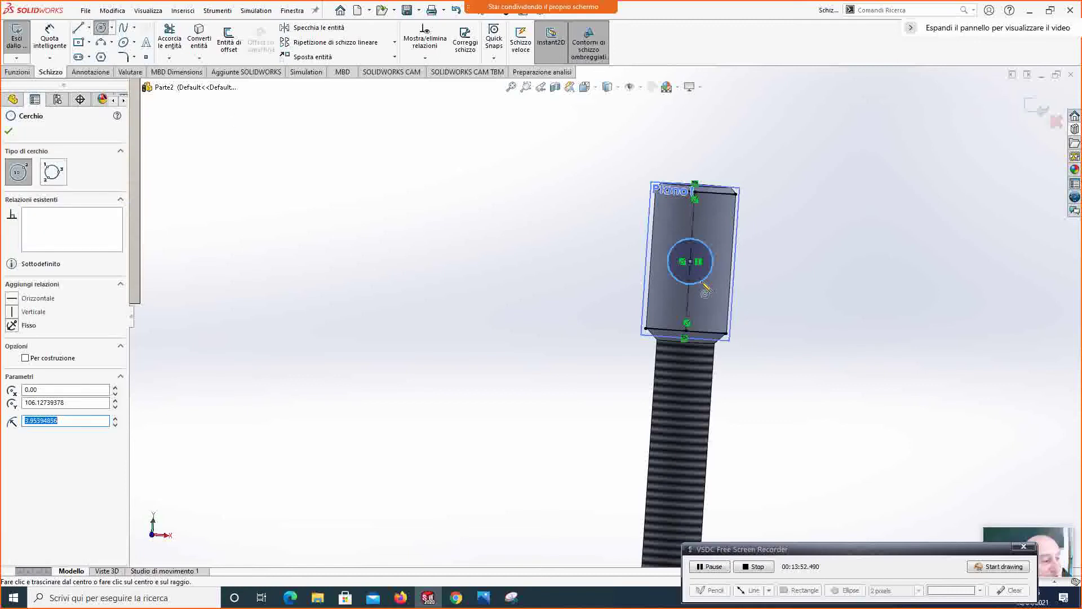
Step: Switch to File Explorer and open the 3 ESERCITAZIONE PERNI E SPINE folder within the 3 ITI drawing exercises
scroll(379, 394, "up", 5)
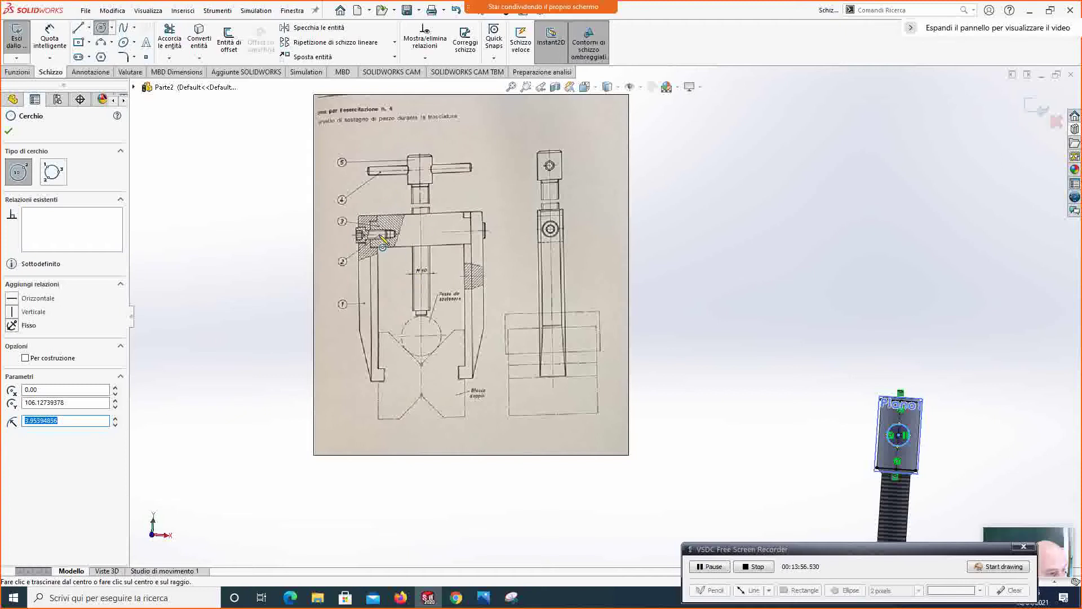
scroll(818, 508, "down", 2)
scroll(785, 437, "up", 3)
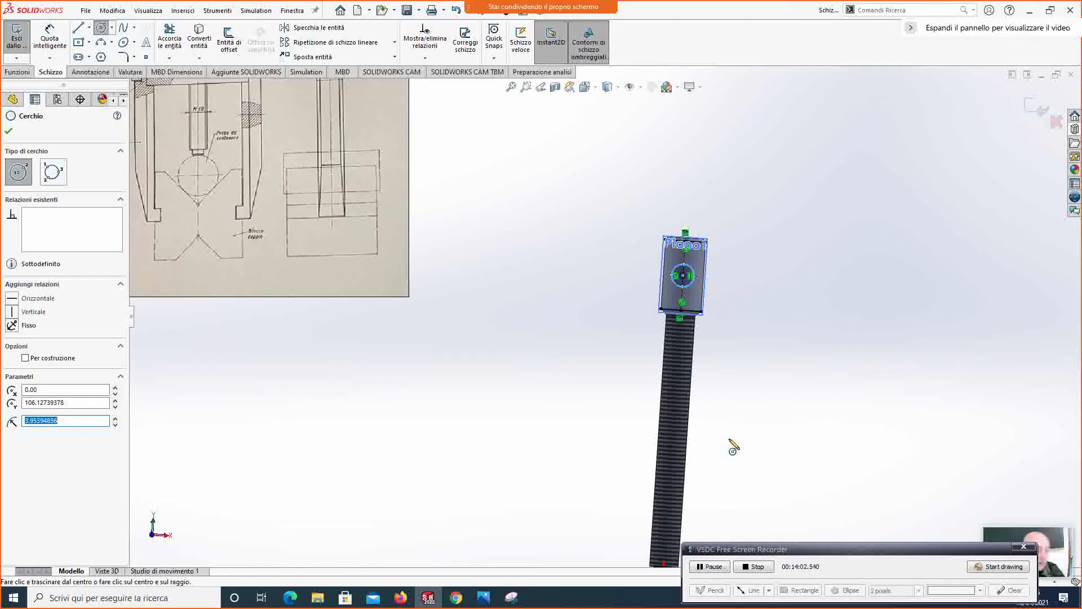
left_click(317, 597)
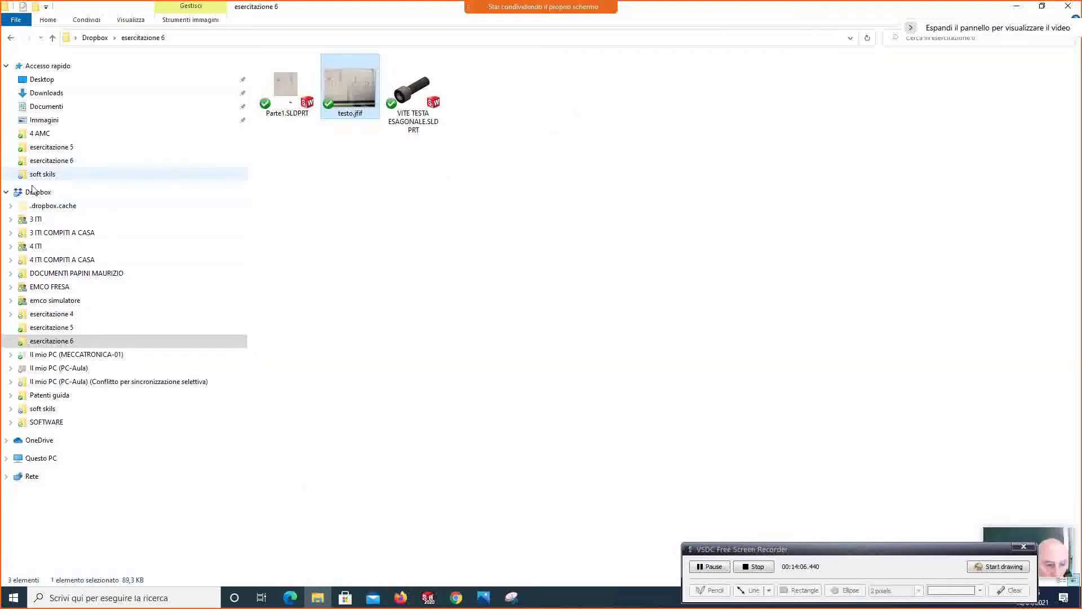
left_click(36, 218)
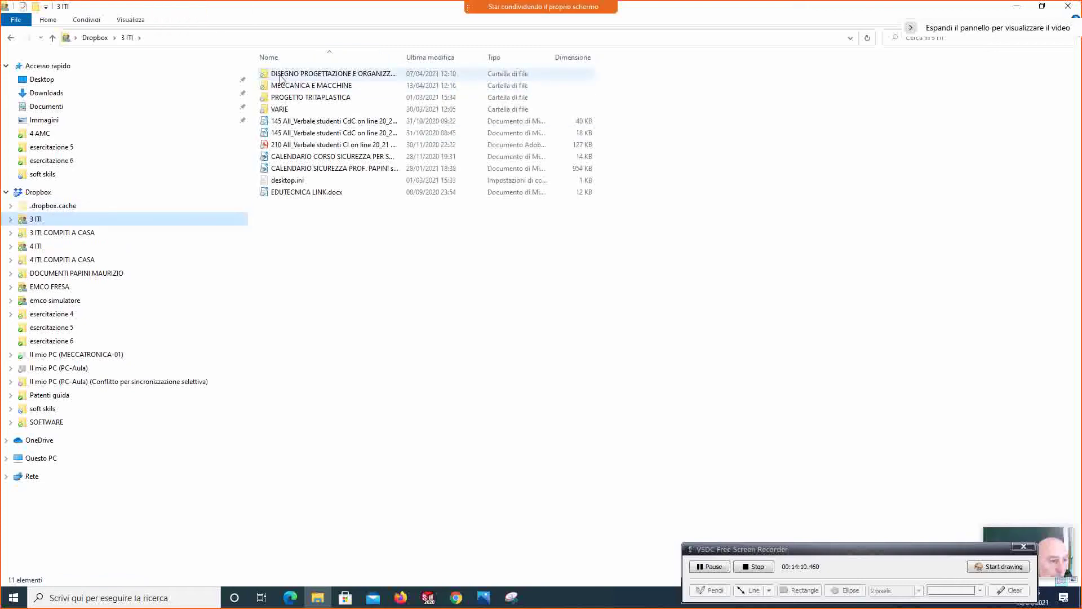
double_click(281, 74)
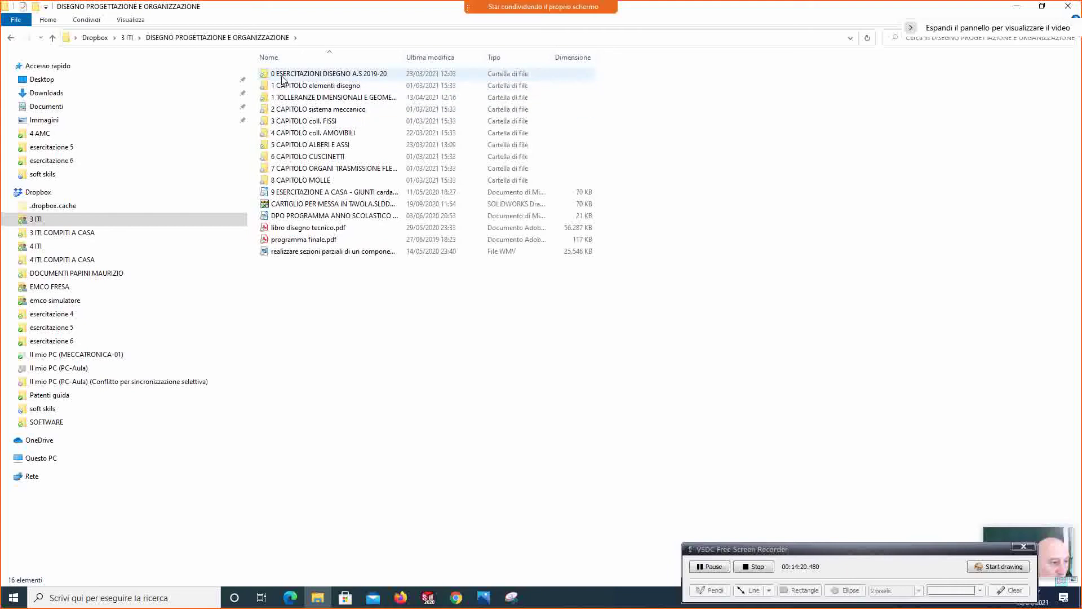
double_click(282, 78)
left_click(286, 111)
double_click(286, 110)
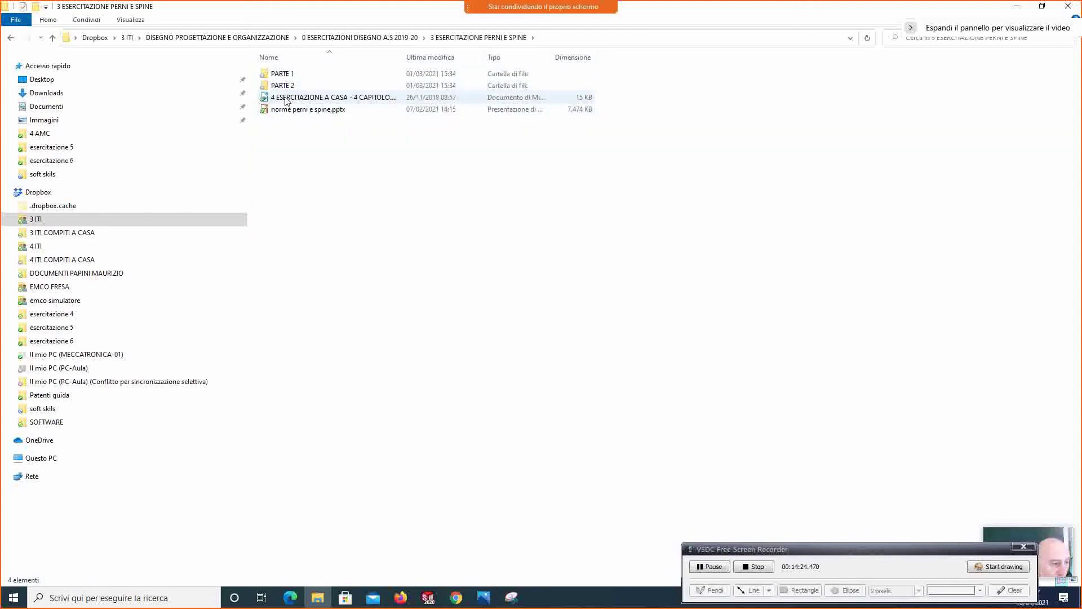
Step: Open the presentation norme perni e spine.pptx in LibreOffice Impress and dismiss the tip of the day
left_click(285, 111)
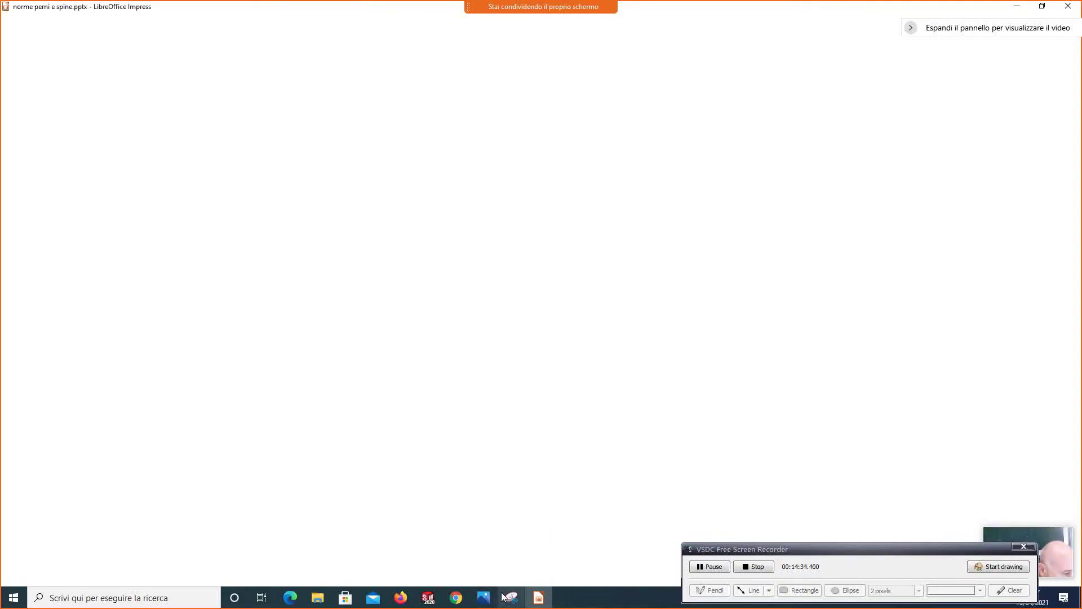
left_click(539, 598)
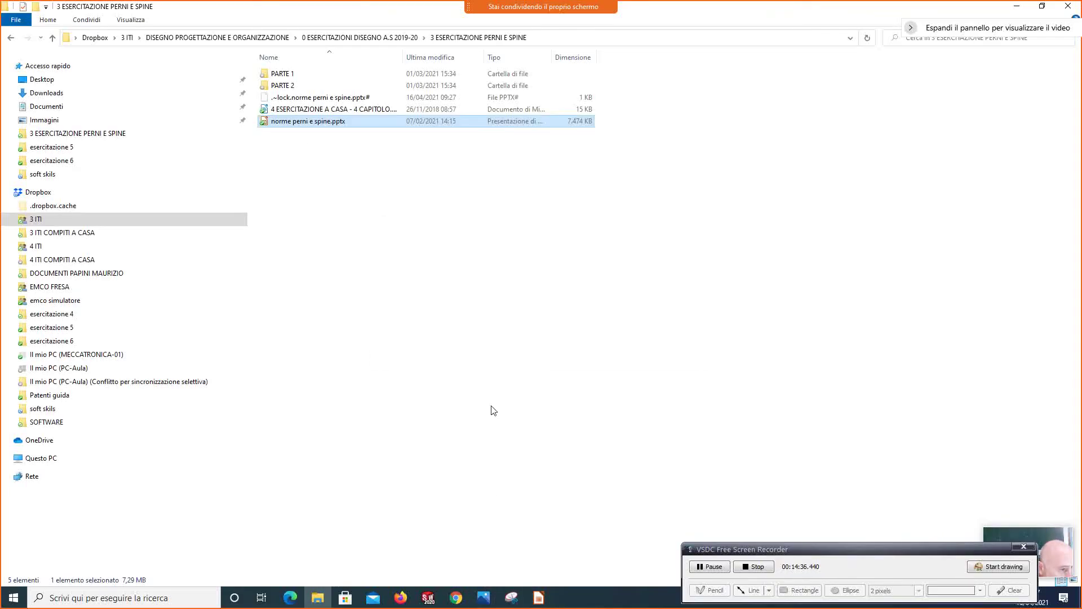
left_click(536, 601)
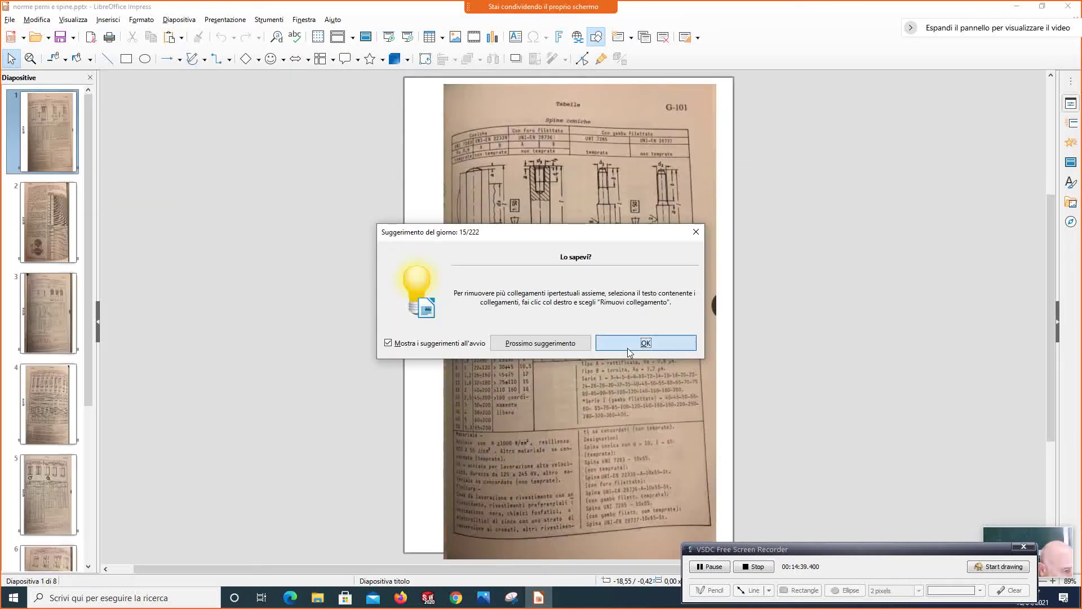
left_click(628, 347)
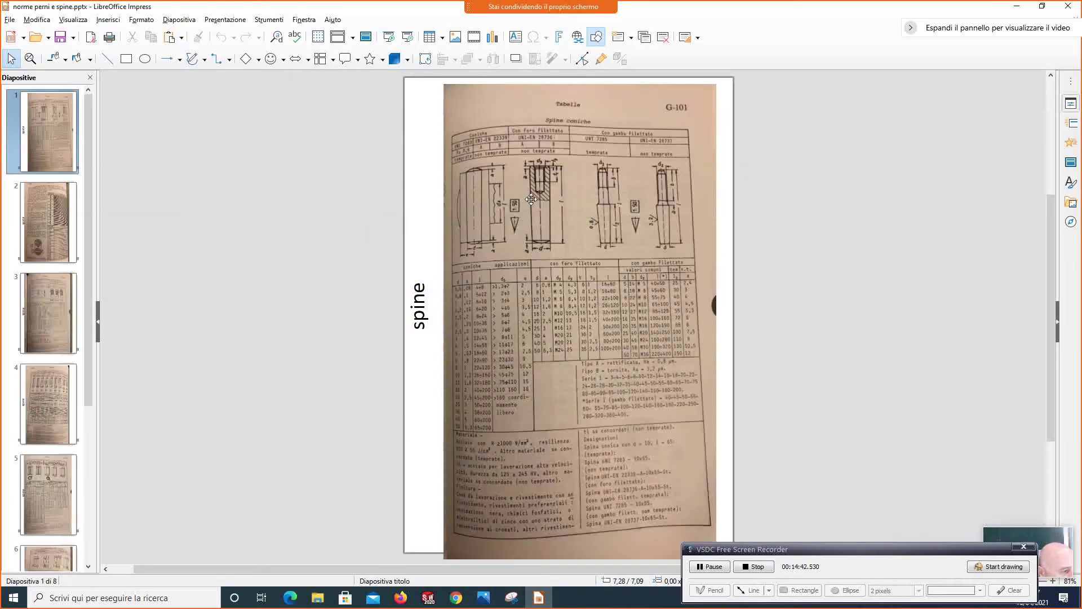
Step: Examine the tapered-pin tables on slides 1 and 2, enlarging slide 2 to 180% to read its diameter and length chart
left_click(46, 214)
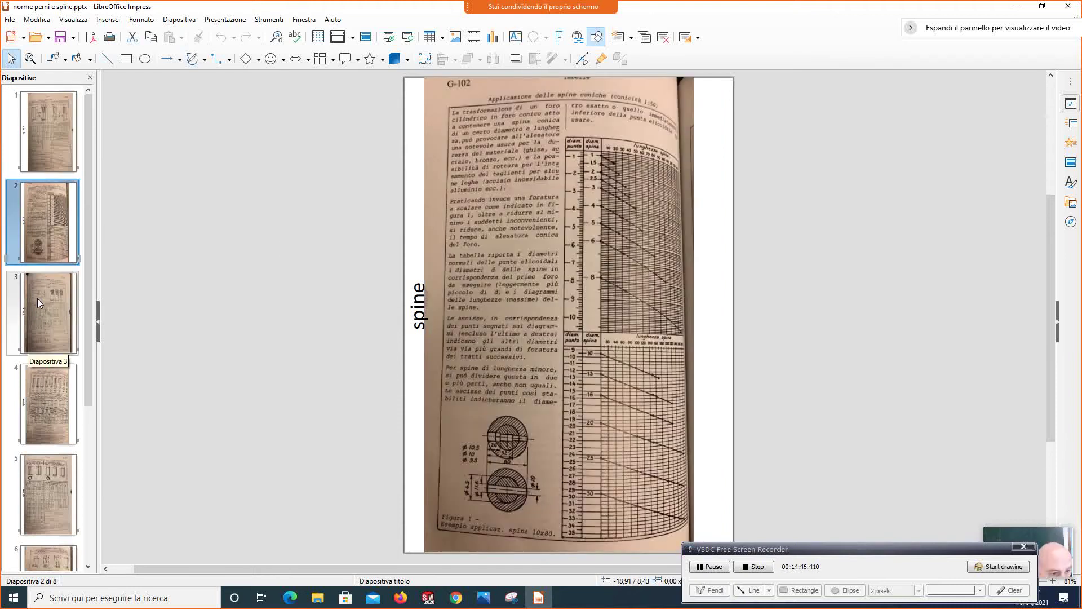
left_click(63, 142)
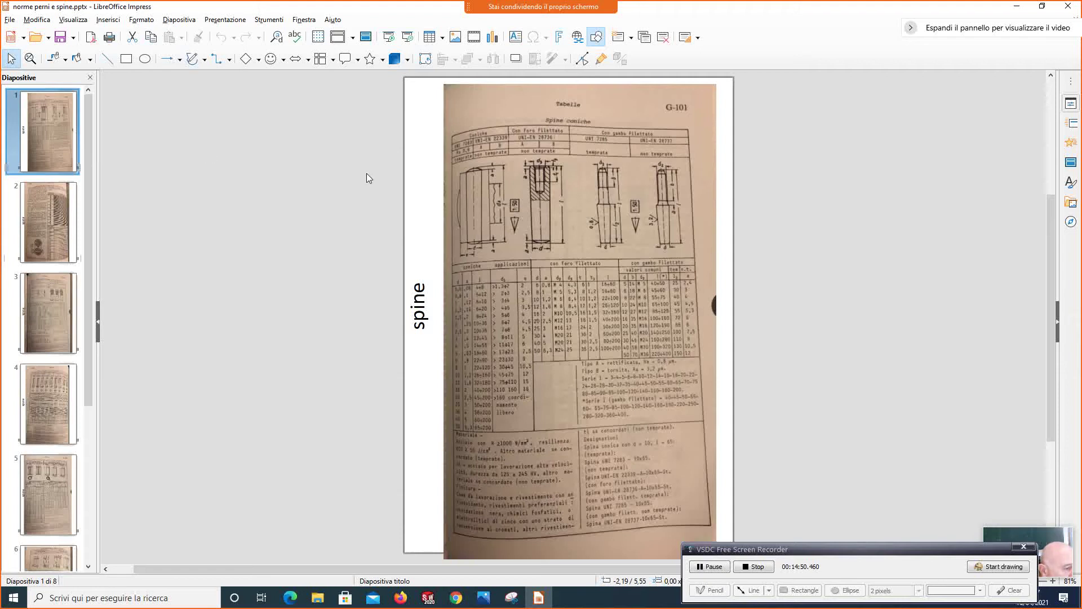
left_click(51, 209)
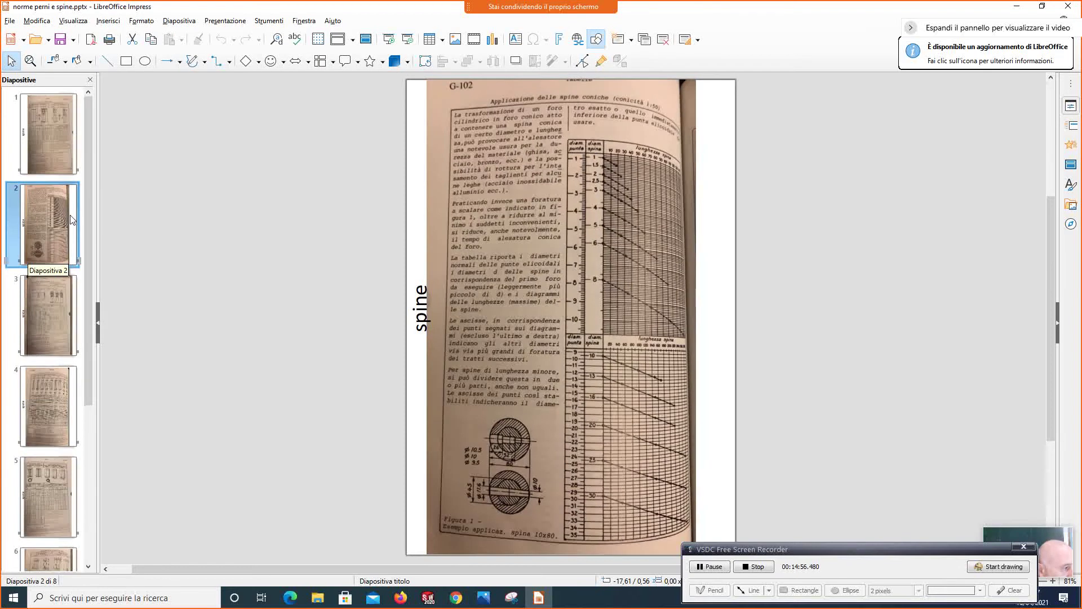
scroll(628, 253, "down", 1)
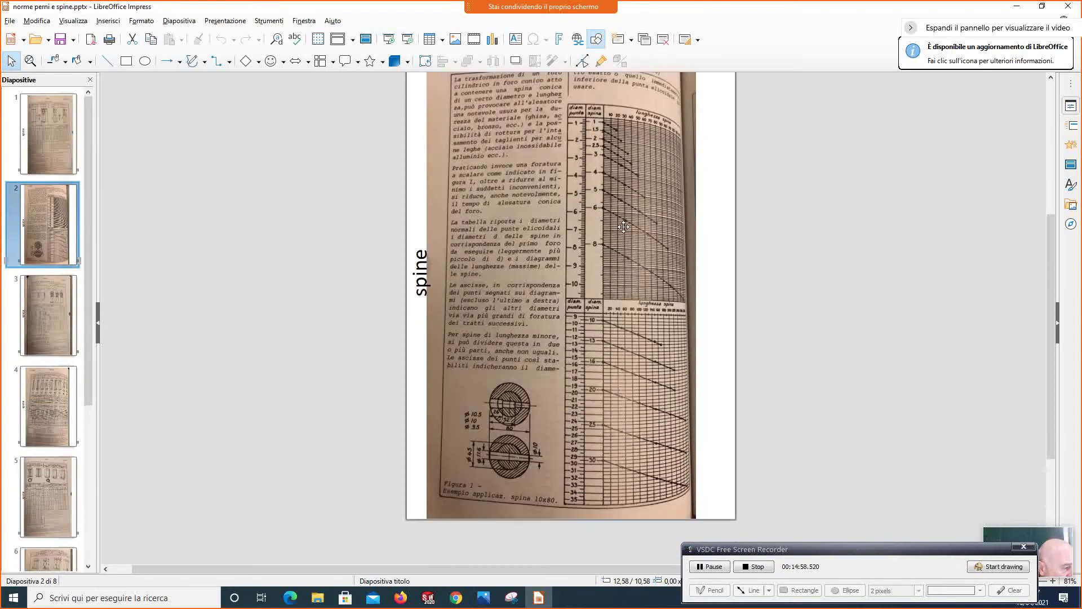
left_click(911, 543)
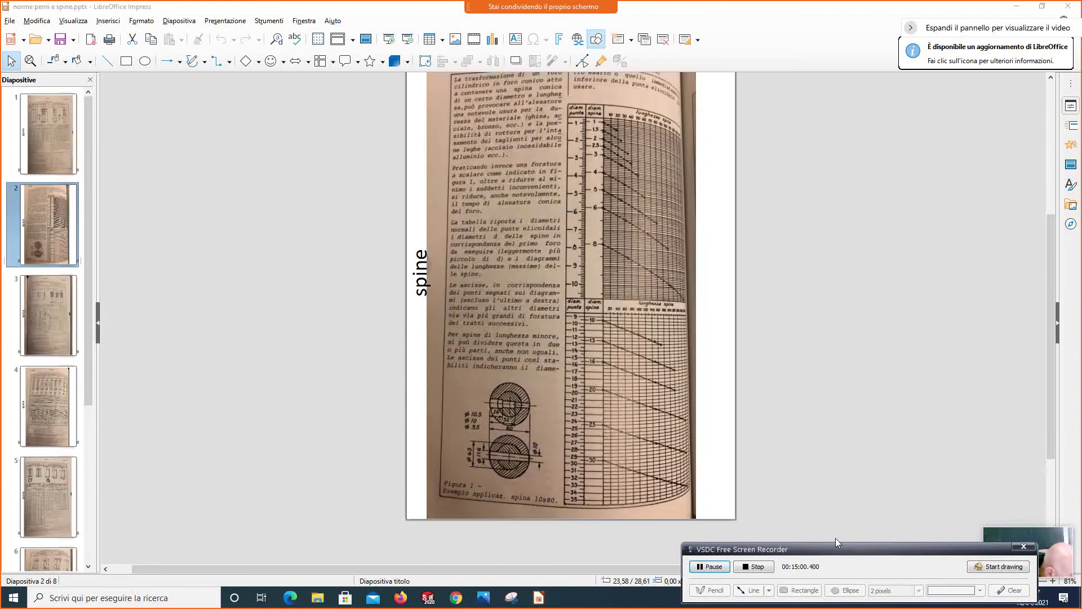
left_click_drag(851, 546, 691, 550)
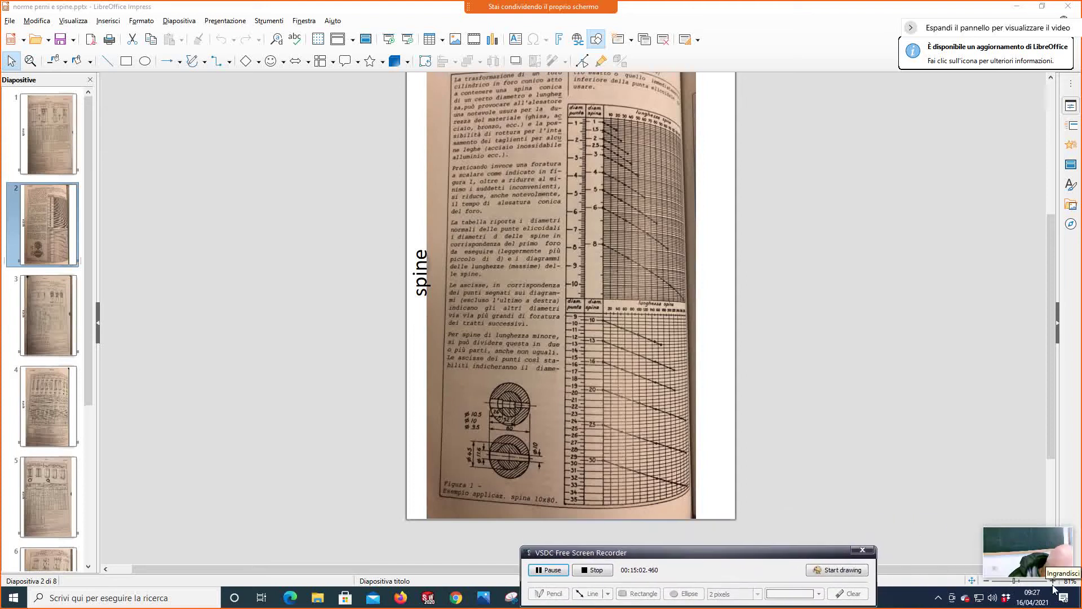
scroll(575, 316, "up", 7, "ctrl")
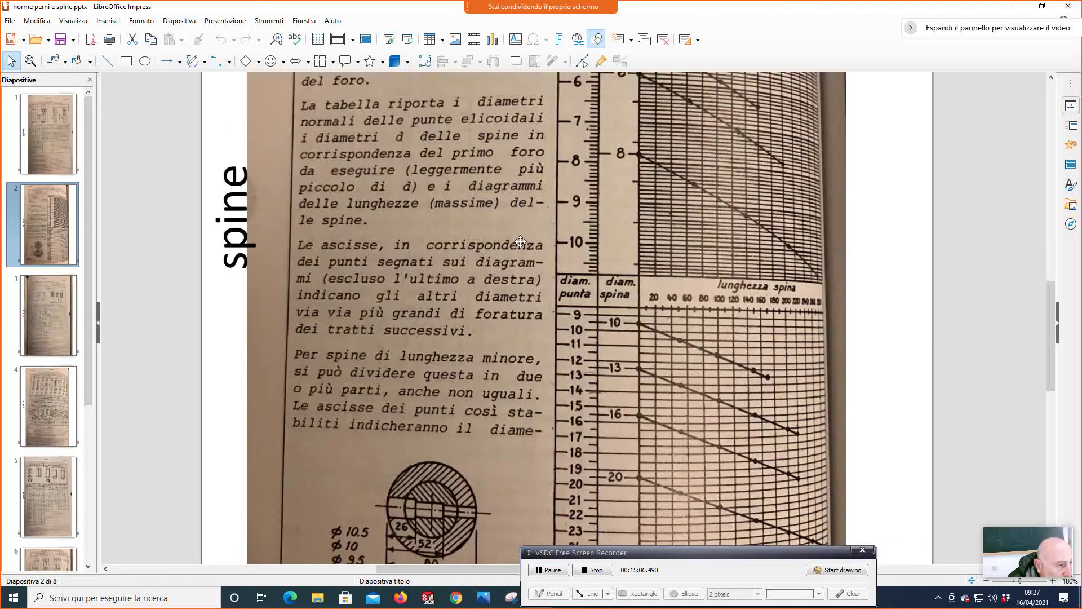
scroll(521, 242, "up", 3)
scroll(448, 275, "up", 5)
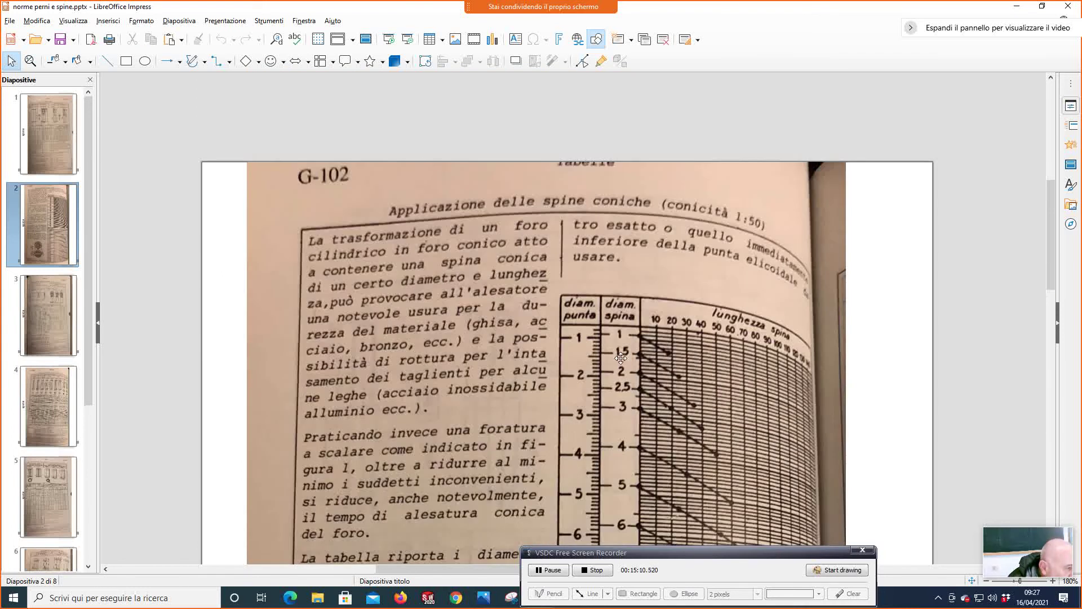
scroll(384, 275, "down", 1)
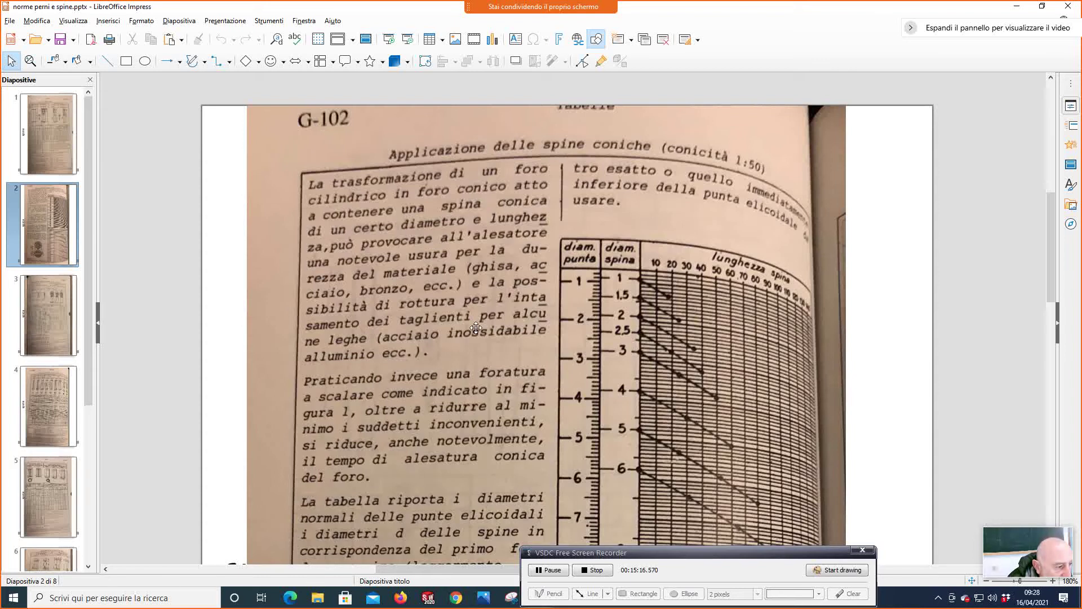
Step: Examine the cylindrical pin drawings and standard dimension table on slide 3
left_click(54, 303)
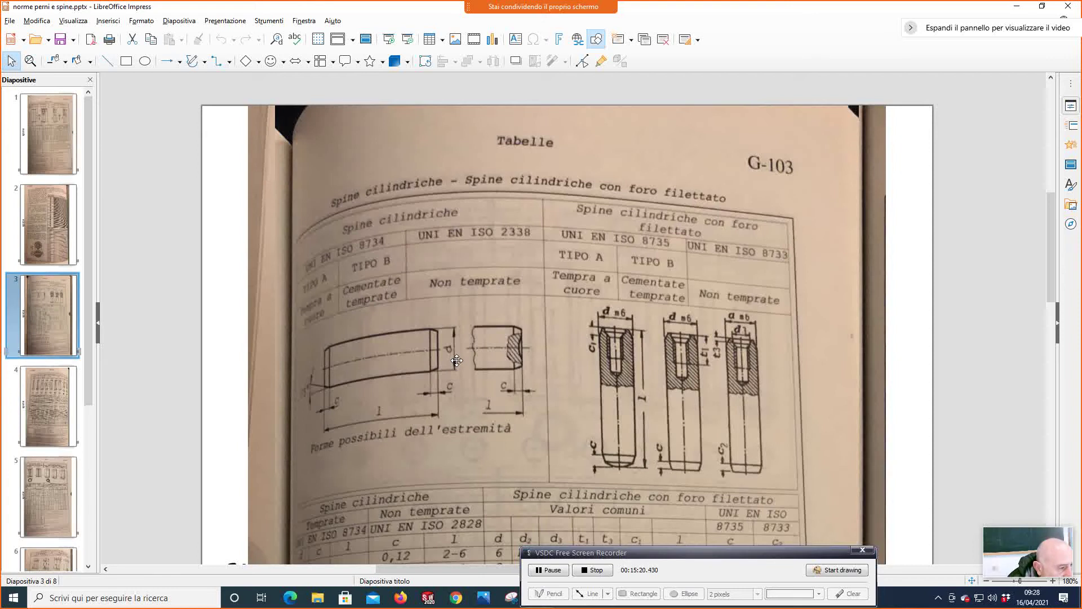
scroll(453, 364, "down", 2)
scroll(451, 376, "down", 4)
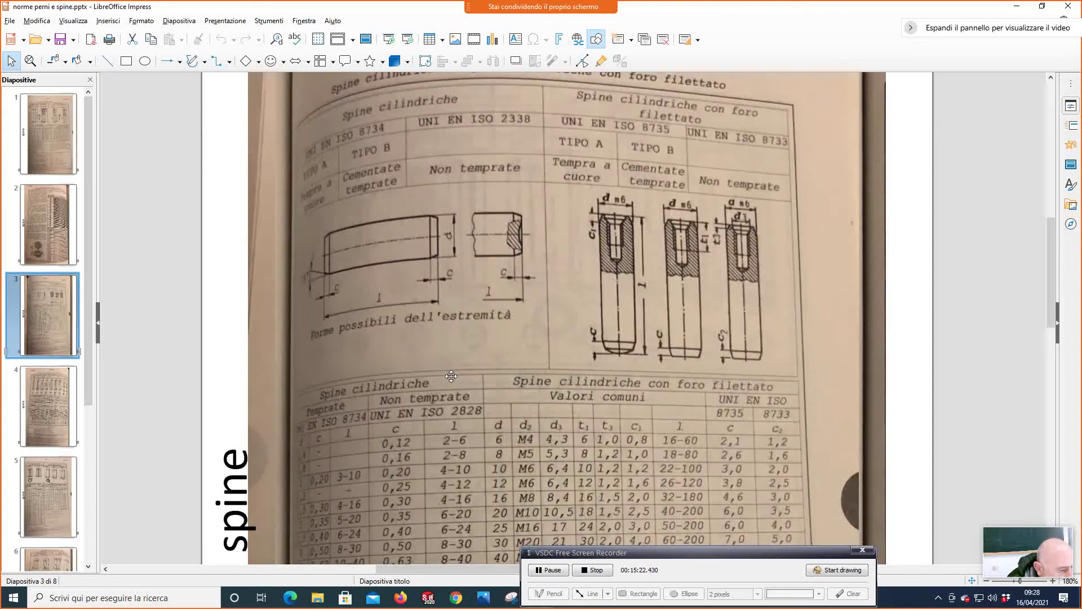
scroll(451, 376, "down", 2)
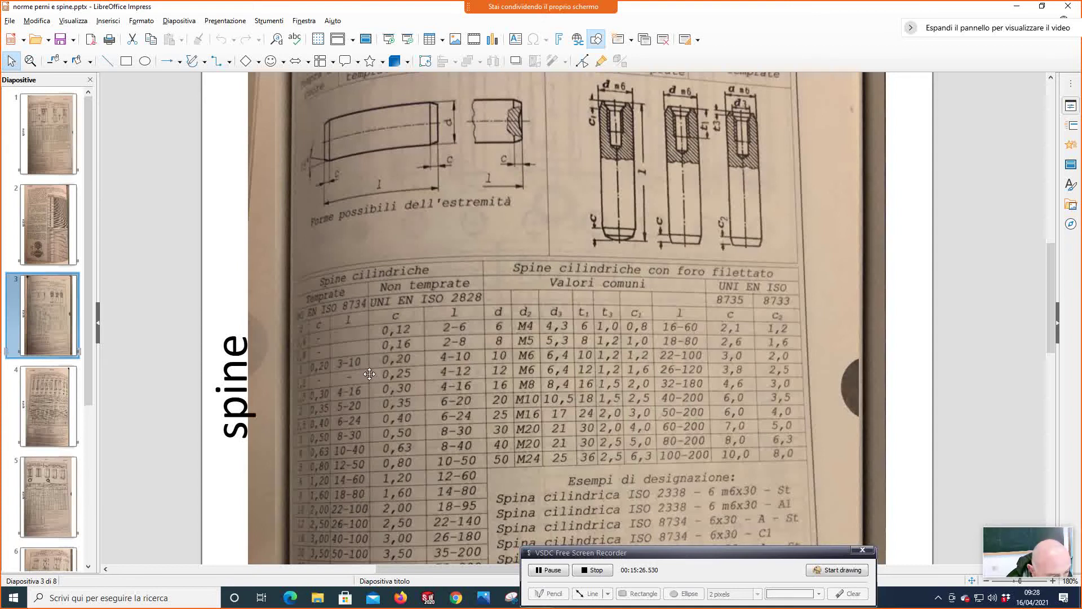
scroll(360, 398, "down", 4)
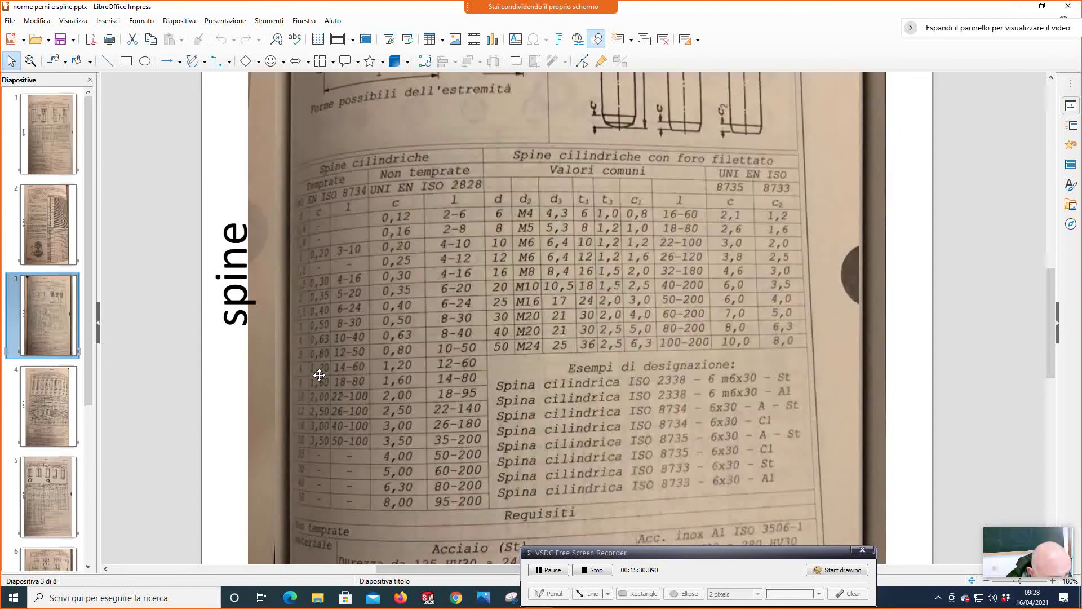
scroll(464, 372, "up", 6)
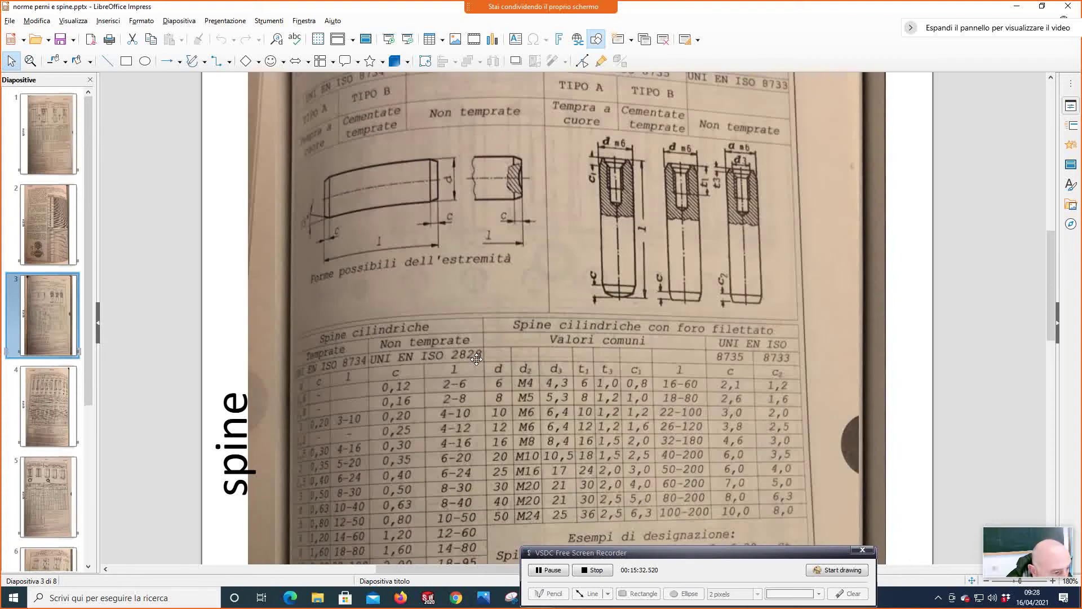
scroll(477, 359, "down", 2)
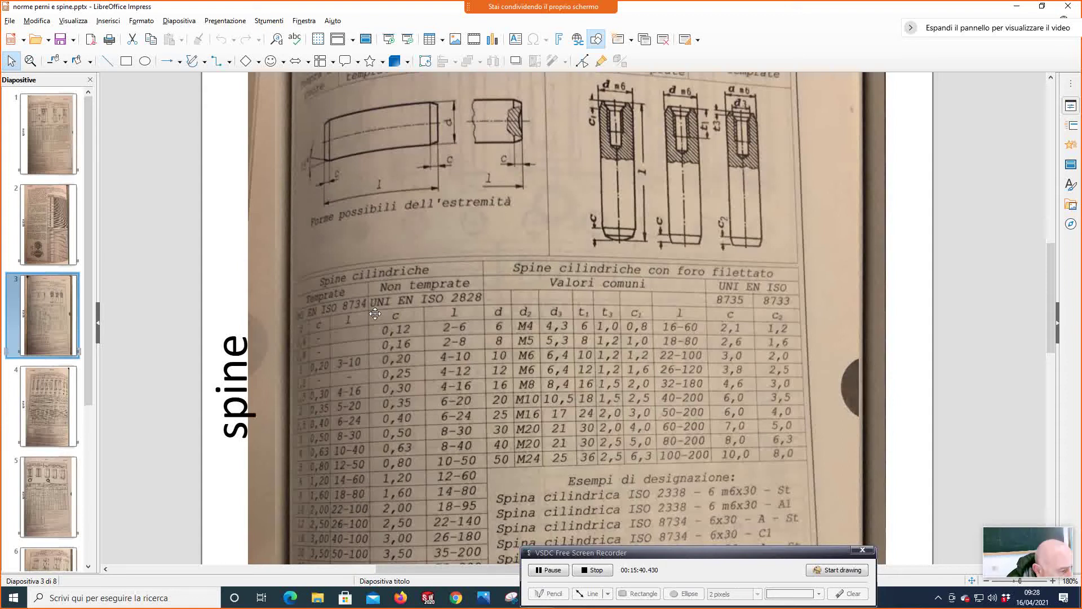
Step: Review the grooved pin, spring pin and clevis pin tables on slides 4 to 6, and return to slide 2's tapered-pin chart
left_click(46, 409)
scroll(564, 347, "up", 10)
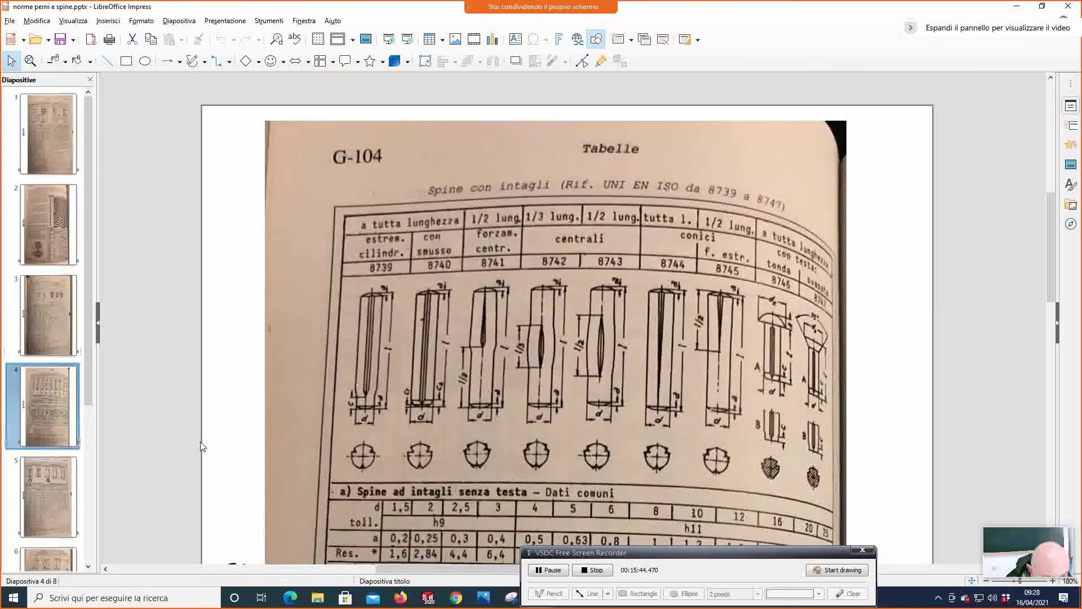
left_click(41, 499)
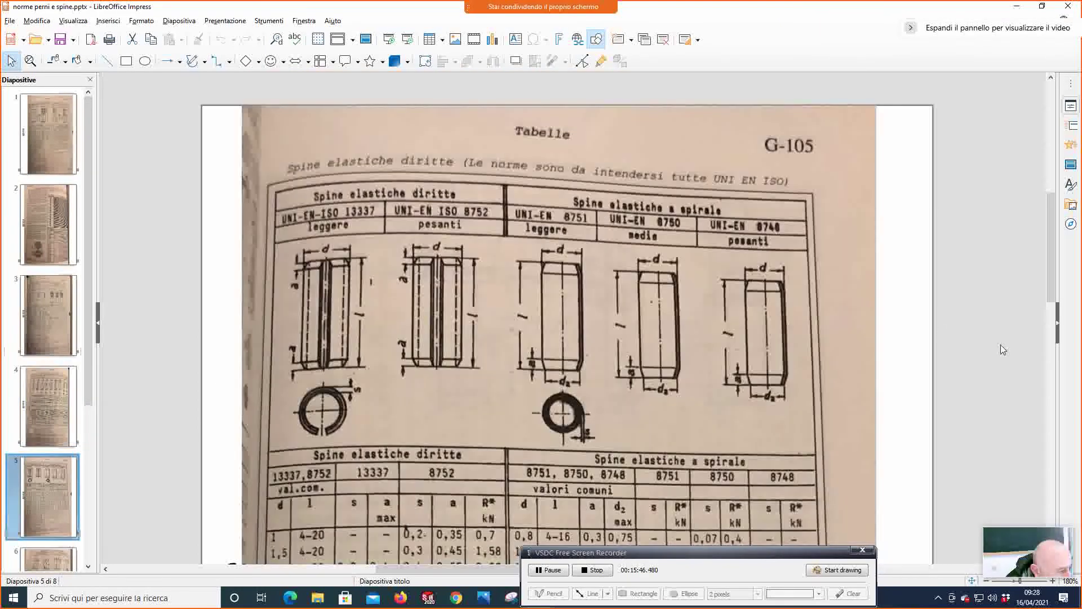
scroll(1050, 251, "down", 3)
left_click(57, 562)
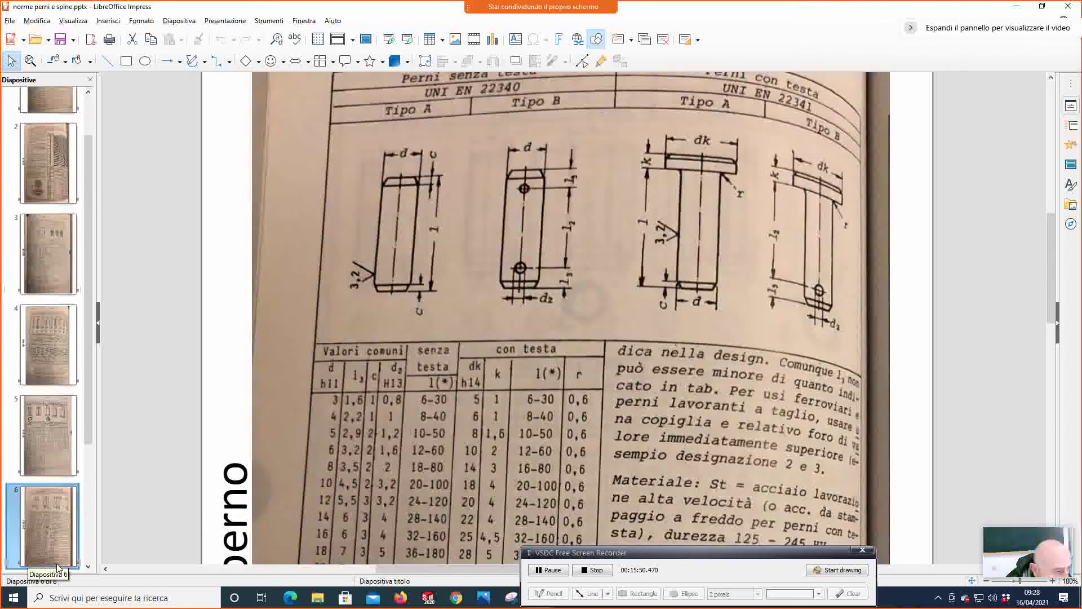
left_click_drag(87, 332, 83, 468)
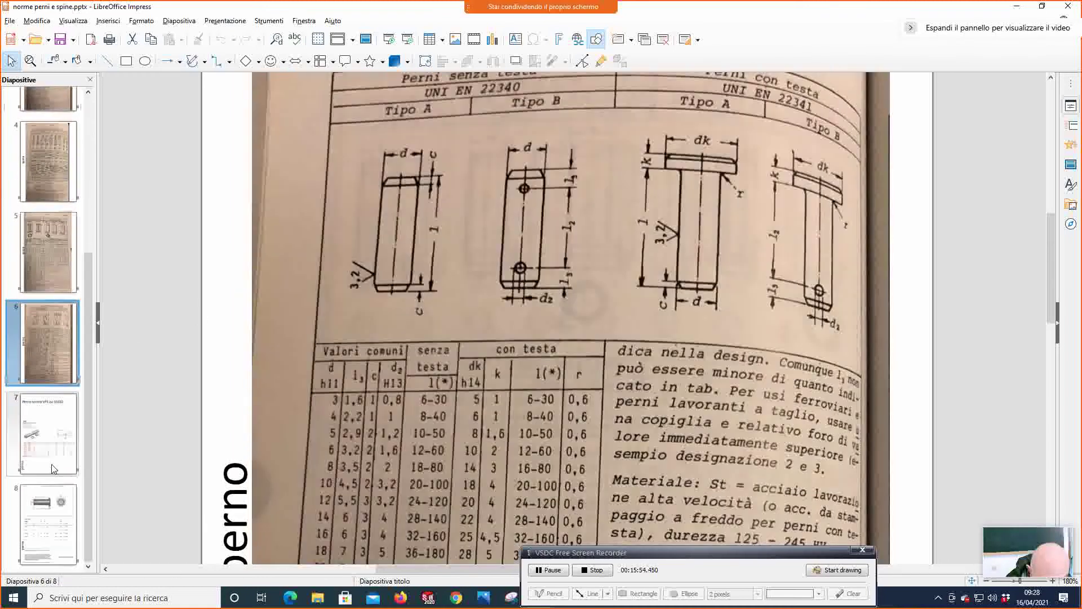
left_click_drag(89, 380, 89, 219)
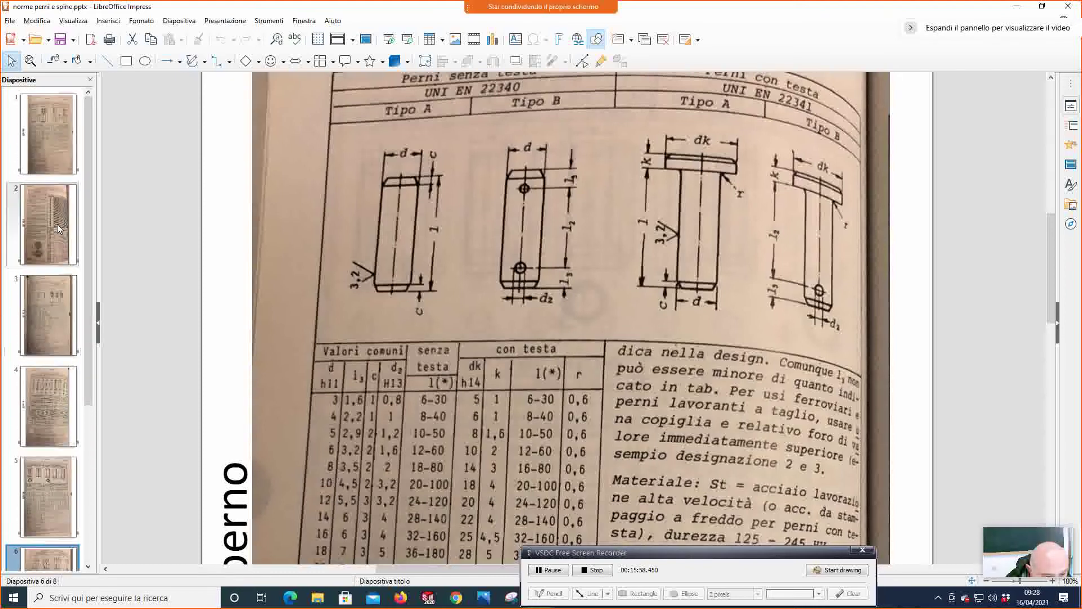
left_click(58, 227)
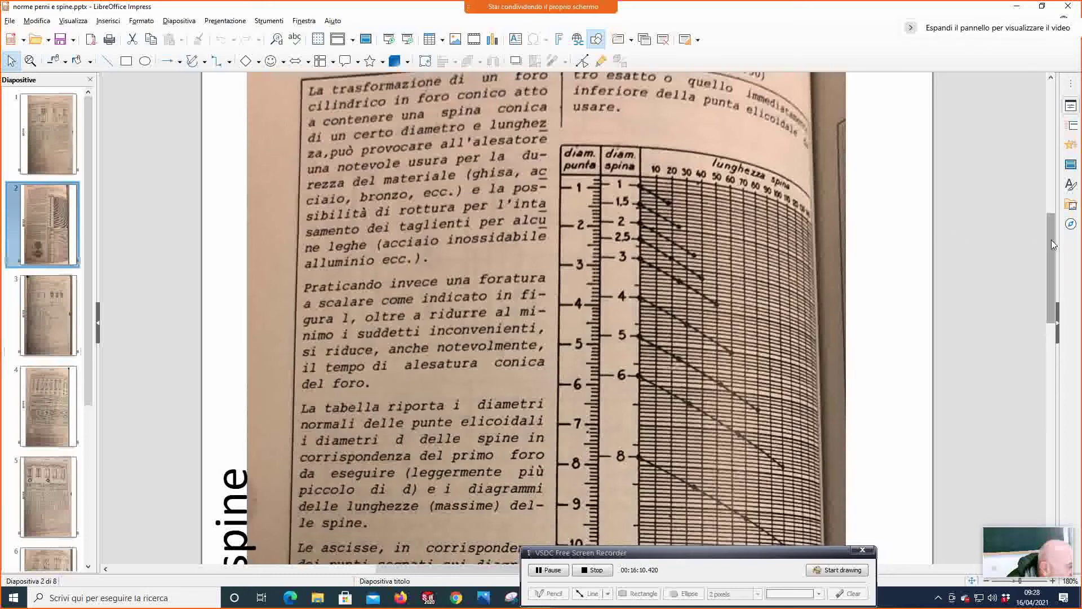
left_click_drag(1051, 240, 1053, 265)
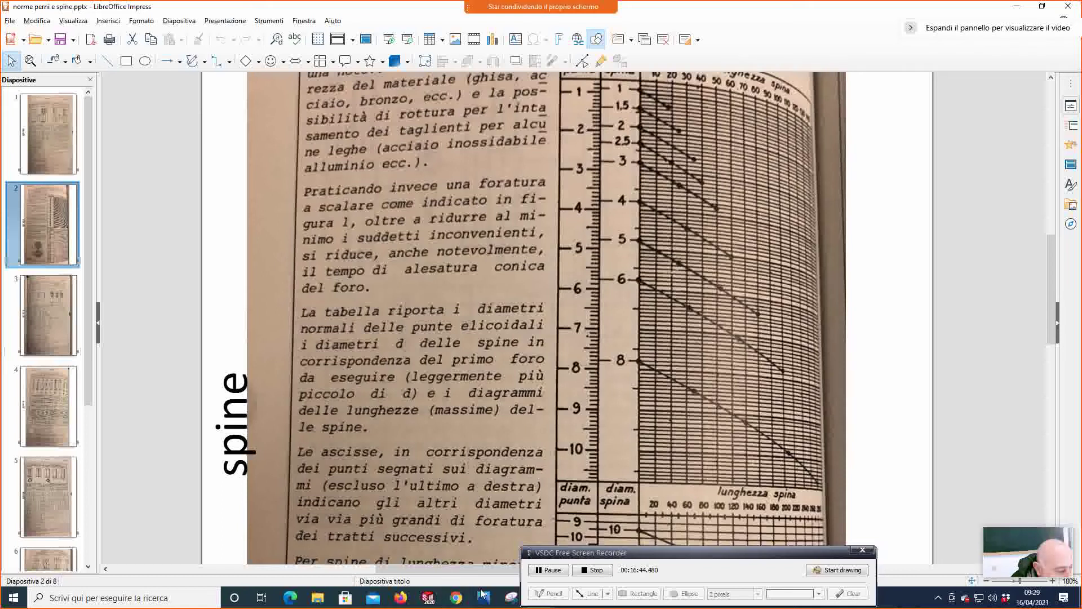
Step: Switch to Photos and bring up the drawing image IMG_20210330_105039_1.jpg
left_click_drag(640, 560, 869, 555)
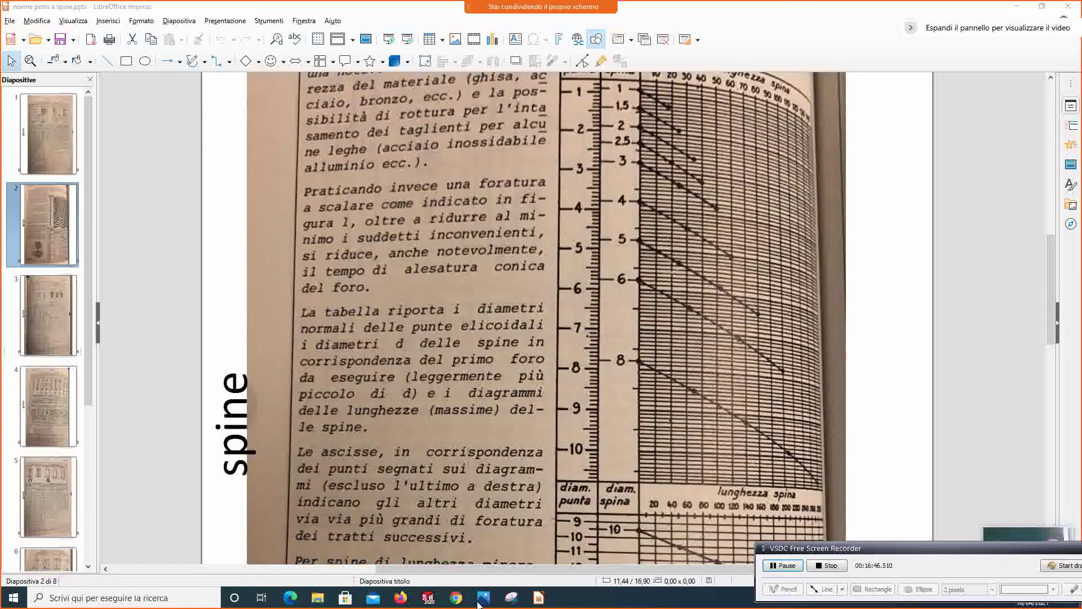
mouse_move(481, 599)
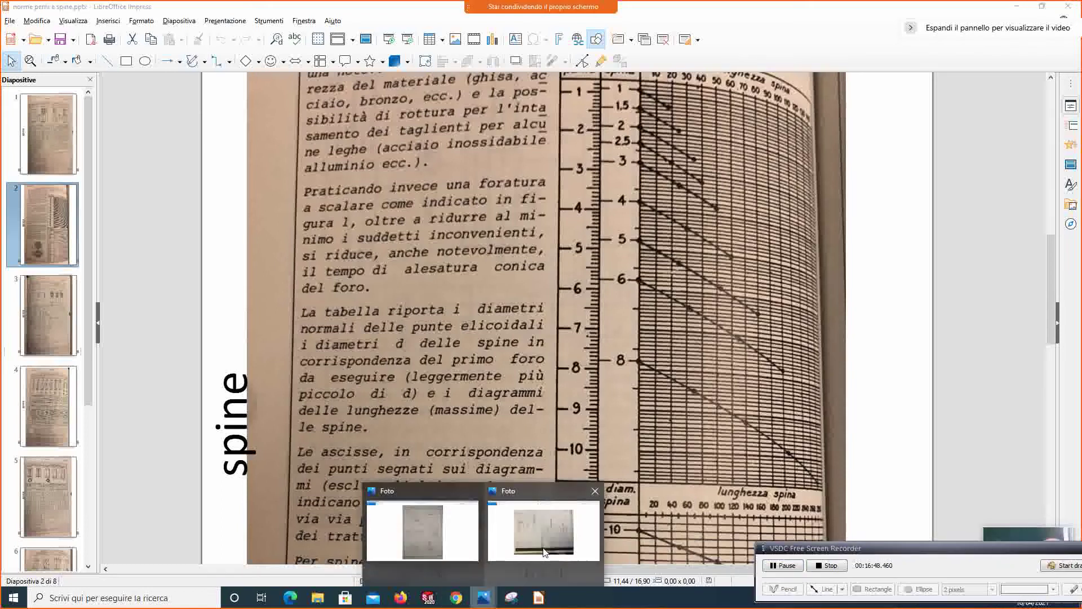
left_click(535, 535)
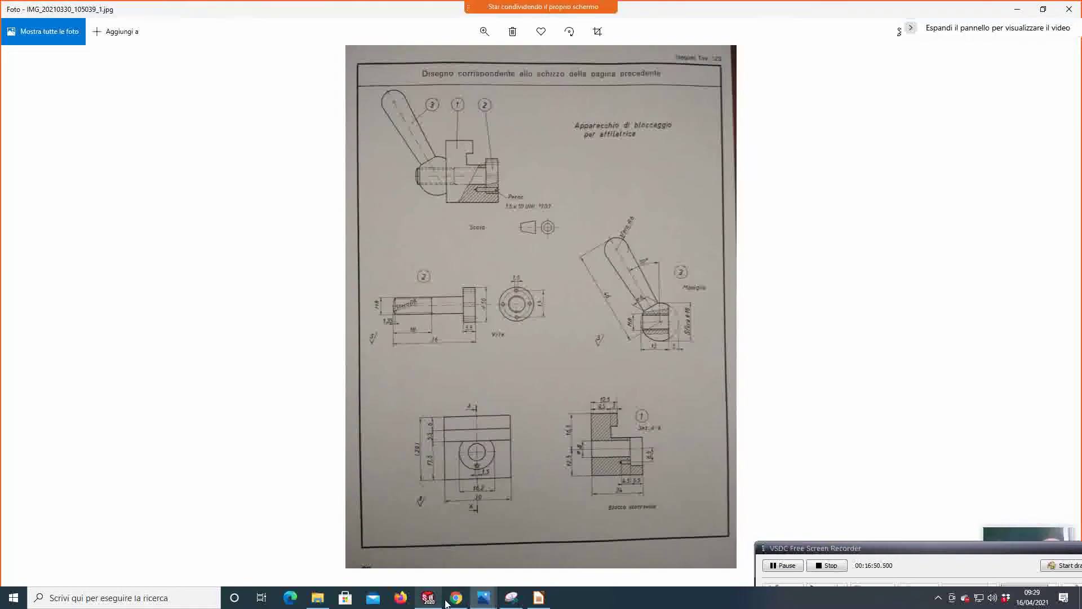
Step: Switch back to SOLIDWORKS and examine the cross handle and the screw head's hole in the clamp reference drawing
mouse_move(482, 602)
left_click(428, 598)
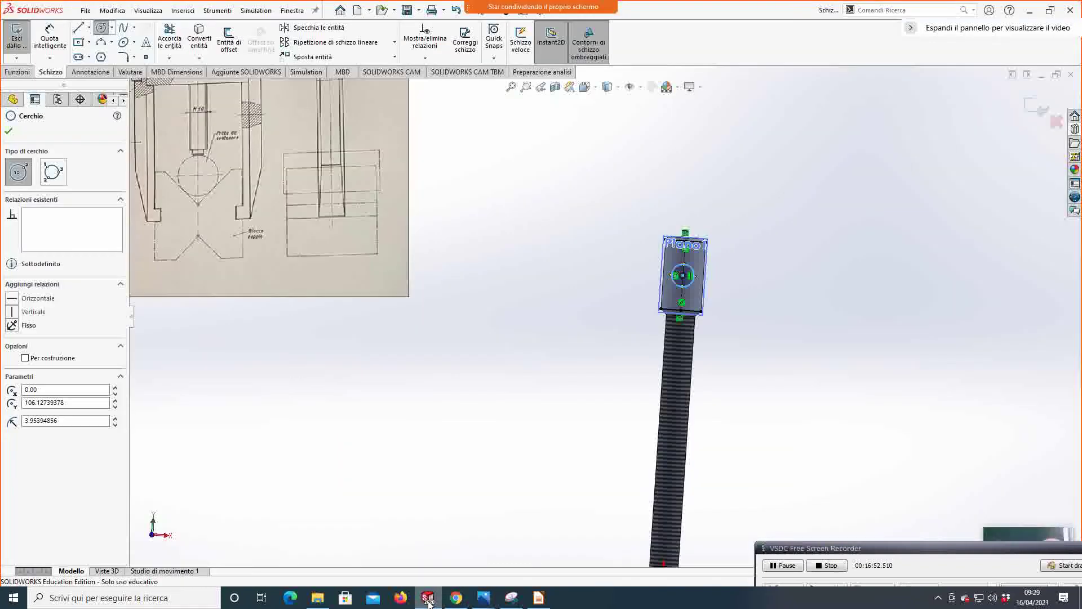
scroll(391, 133, "down", 2)
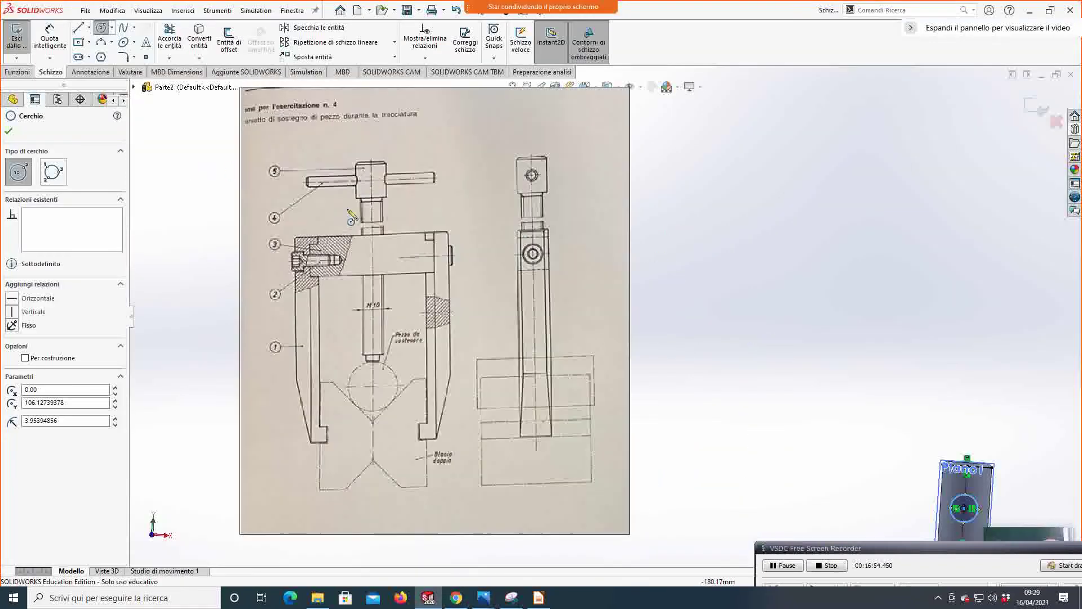
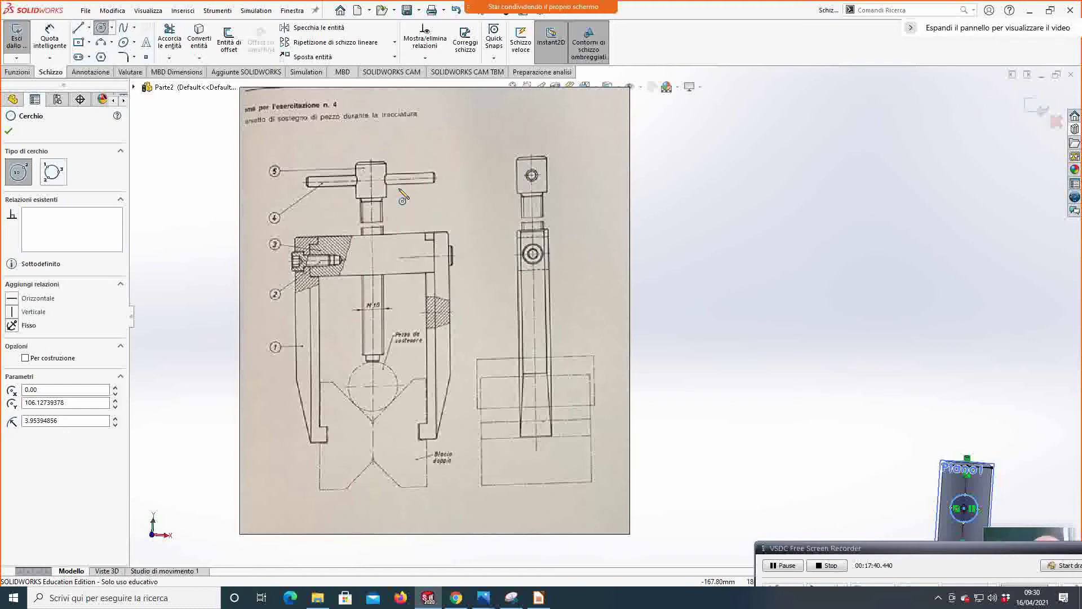
scroll(541, 166, "down", 5)
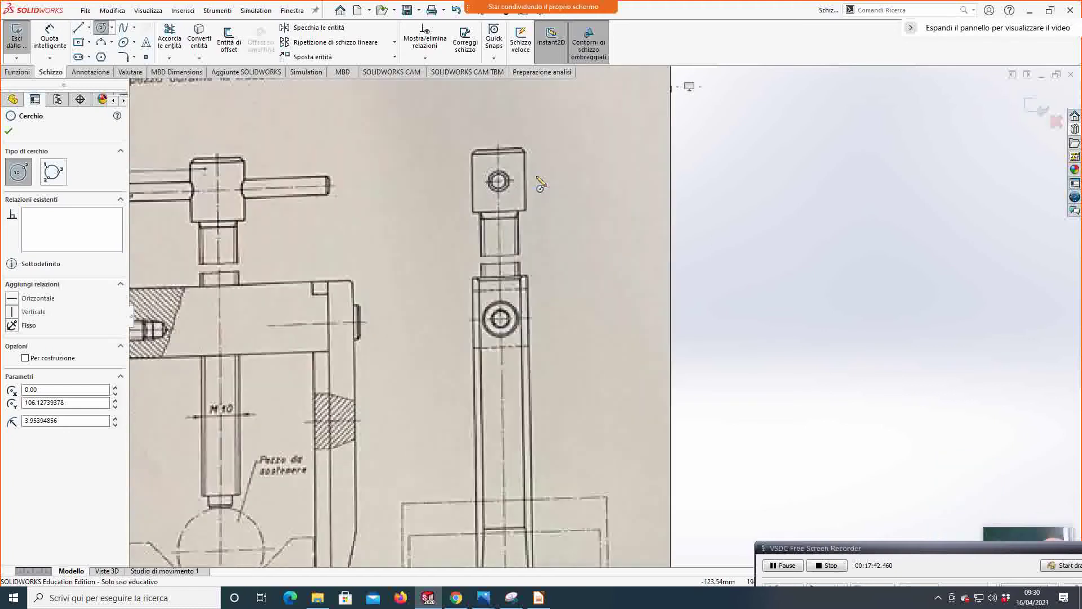
scroll(451, 264, "up", 6)
scroll(428, 281, "down", 2)
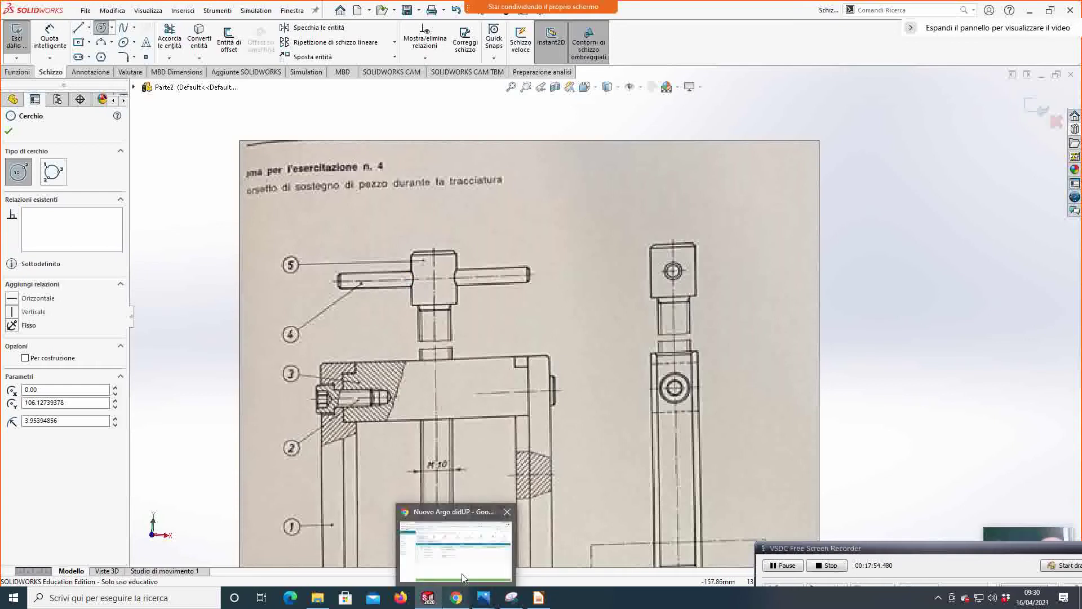
left_click(430, 605)
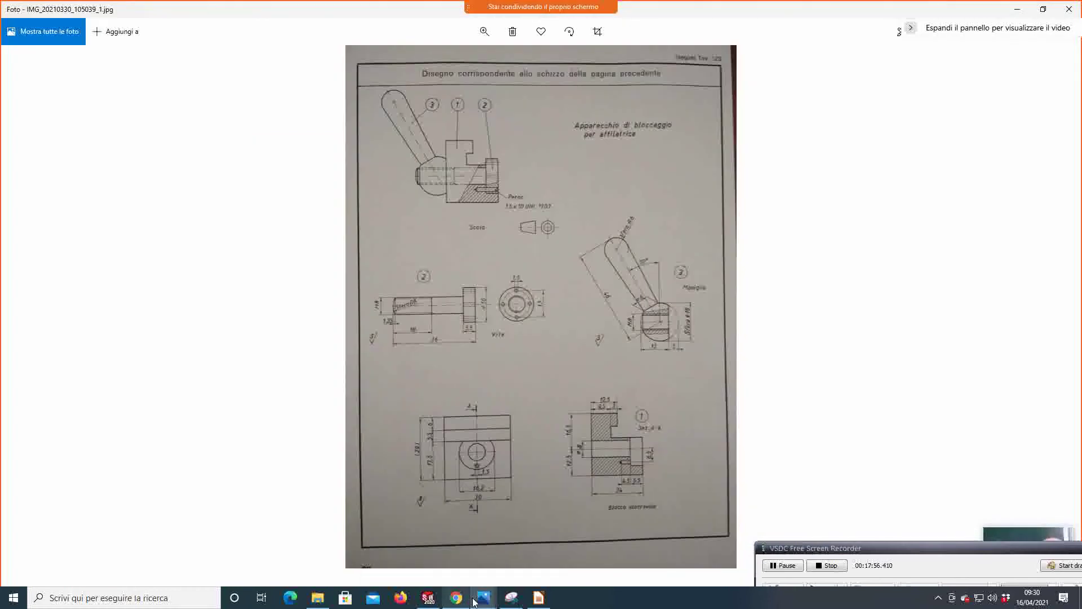
left_click(433, 603)
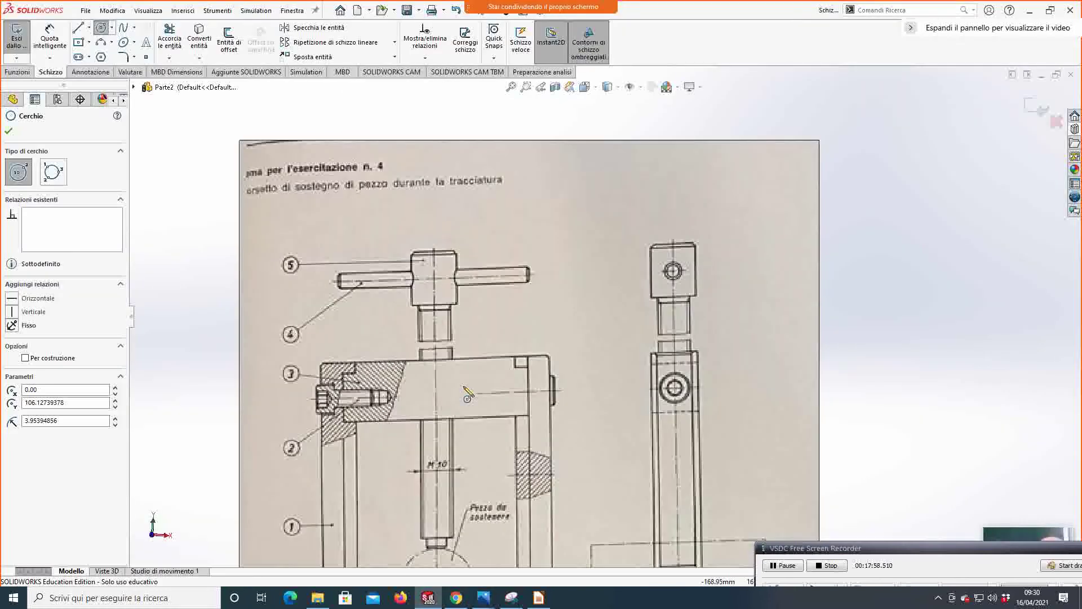
scroll(500, 443, "down", 3)
scroll(501, 443, "up", 3)
scroll(501, 442, "up", 3)
scroll(721, 476, "down", 2)
scroll(721, 476, "up", 4)
scroll(771, 454, "down", 2)
scroll(771, 454, "down", 2)
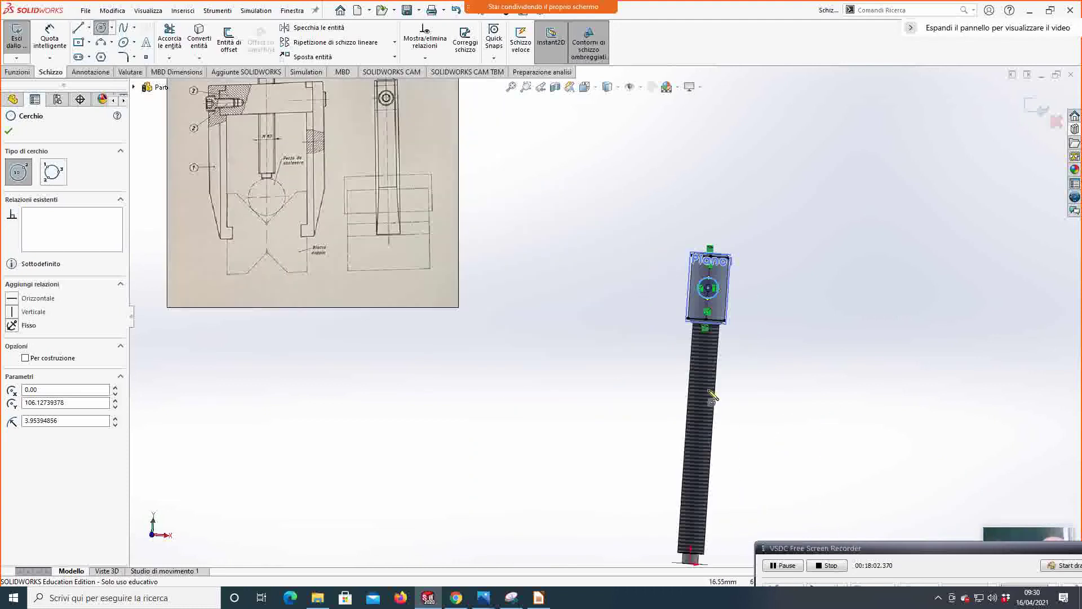
Step: Set the diameter of the circle on the screw head to 5.9 mm and exit the sketch
scroll(716, 279, "down", 2)
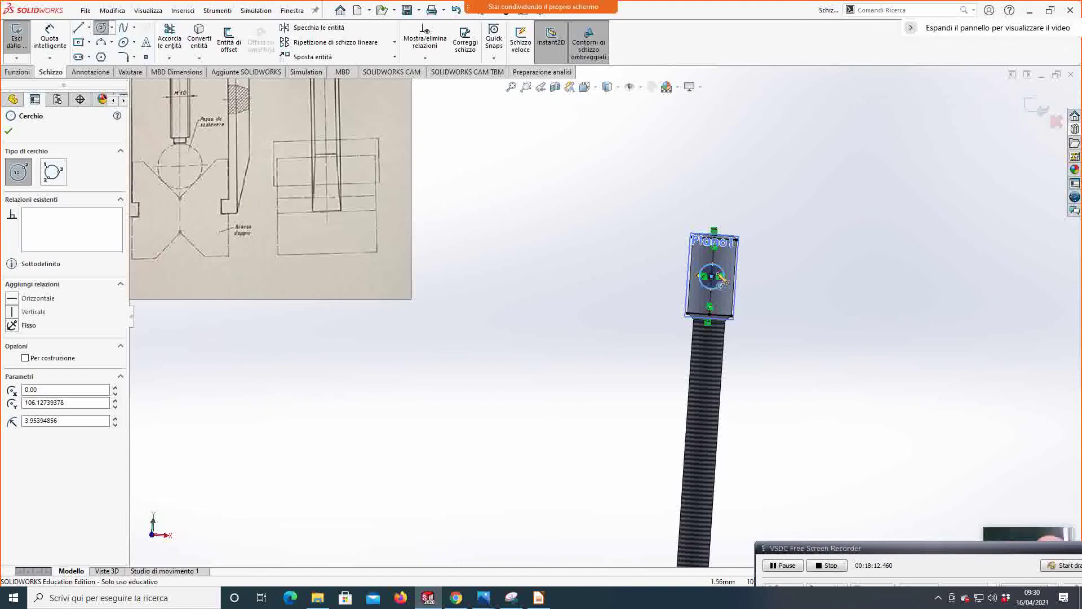
scroll(716, 293, "down", 1)
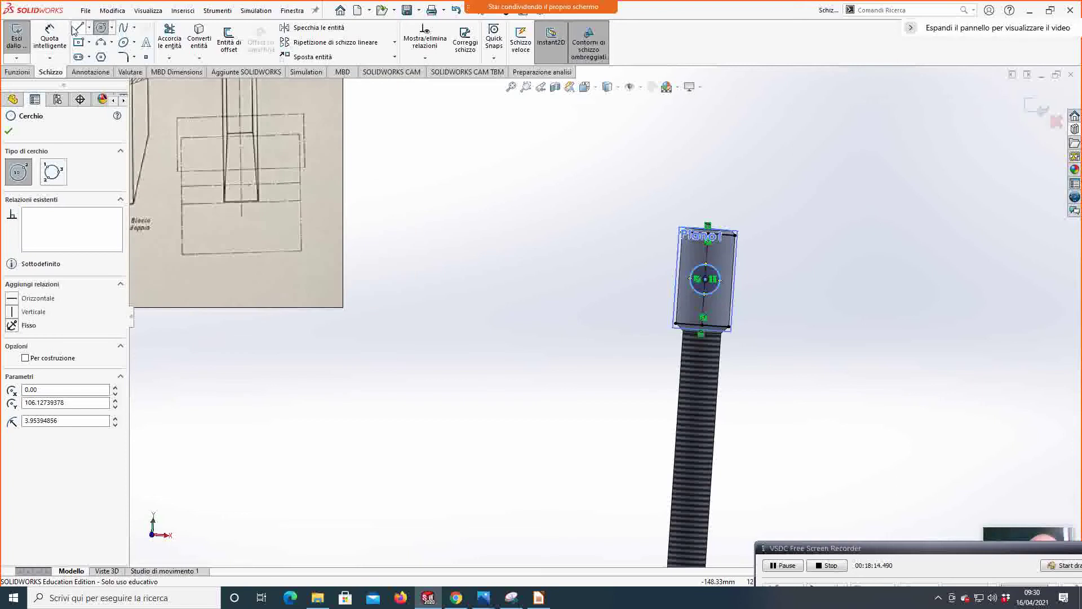
left_click(49, 39)
left_click(696, 292)
left_click(618, 301)
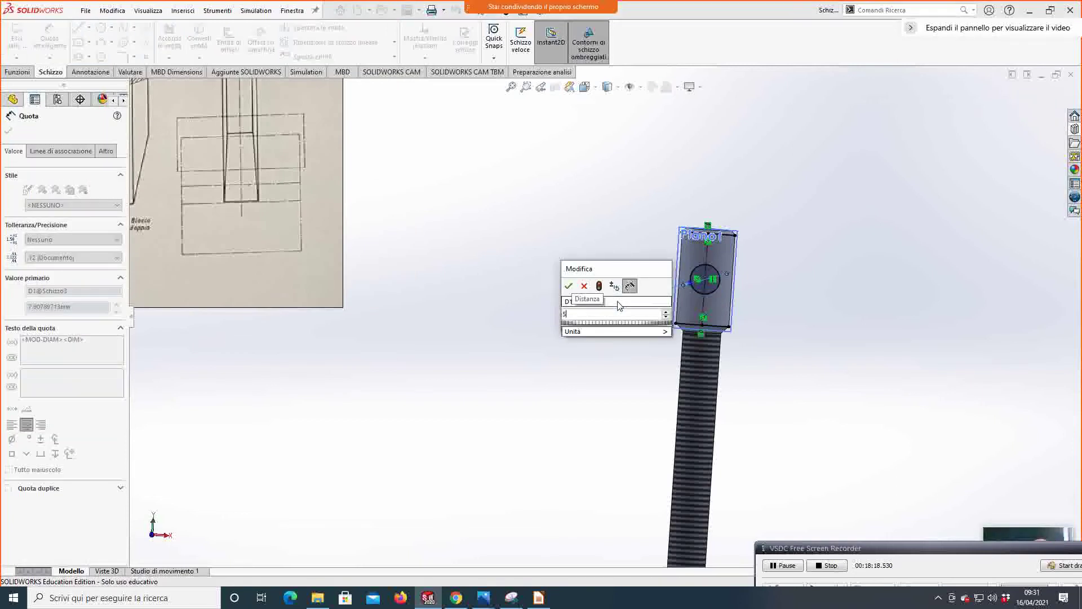
type("5.9")
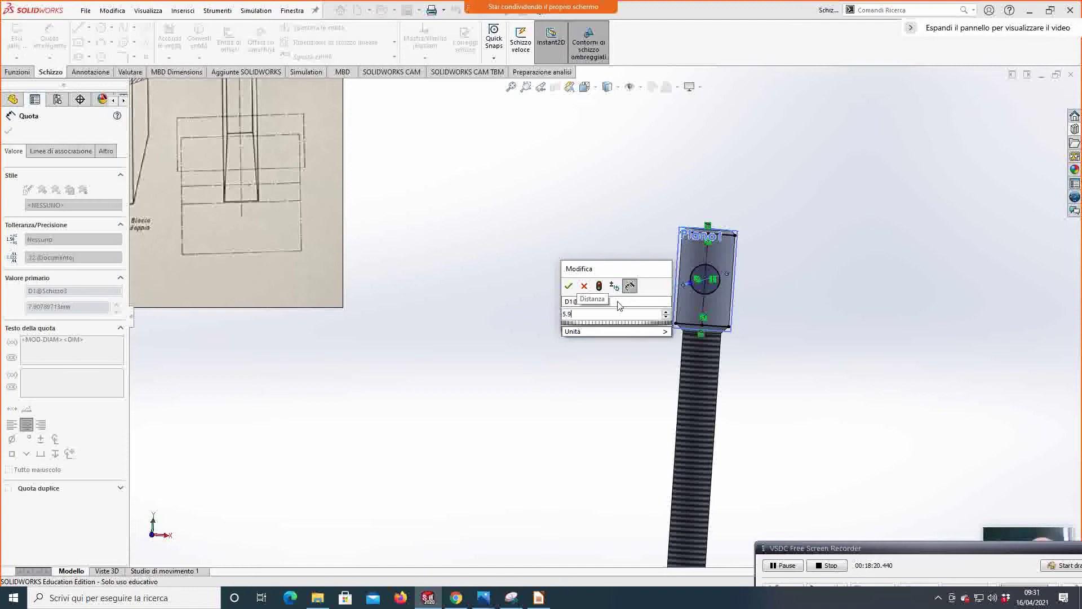
left_click(568, 286)
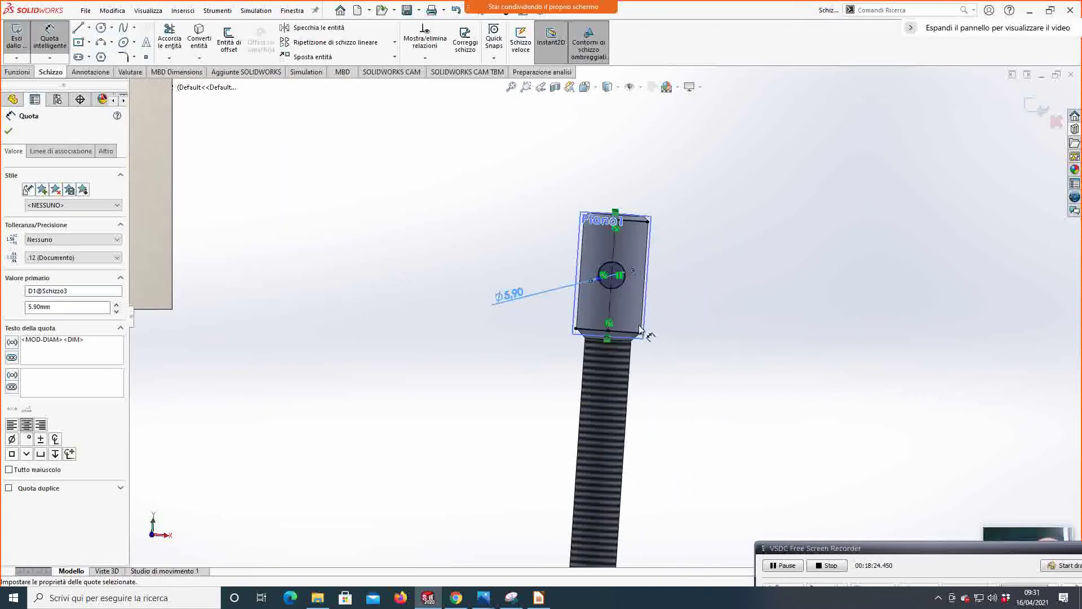
left_click(16, 38)
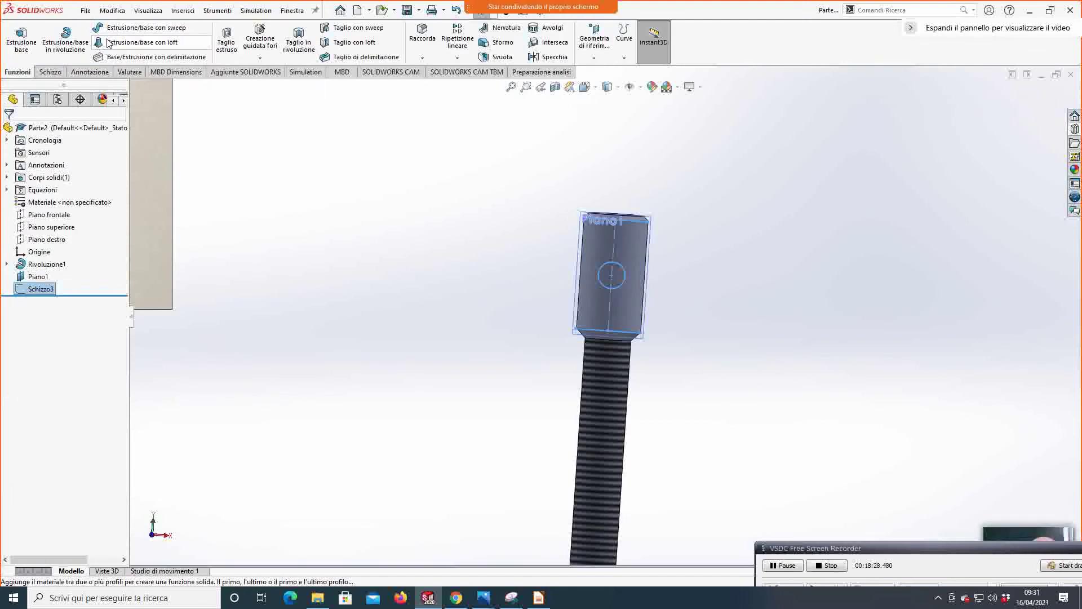
Step: Cut both regions of the 5.9 mm circle through the whole screw head with an extruded cut set to Passante
left_click(227, 40)
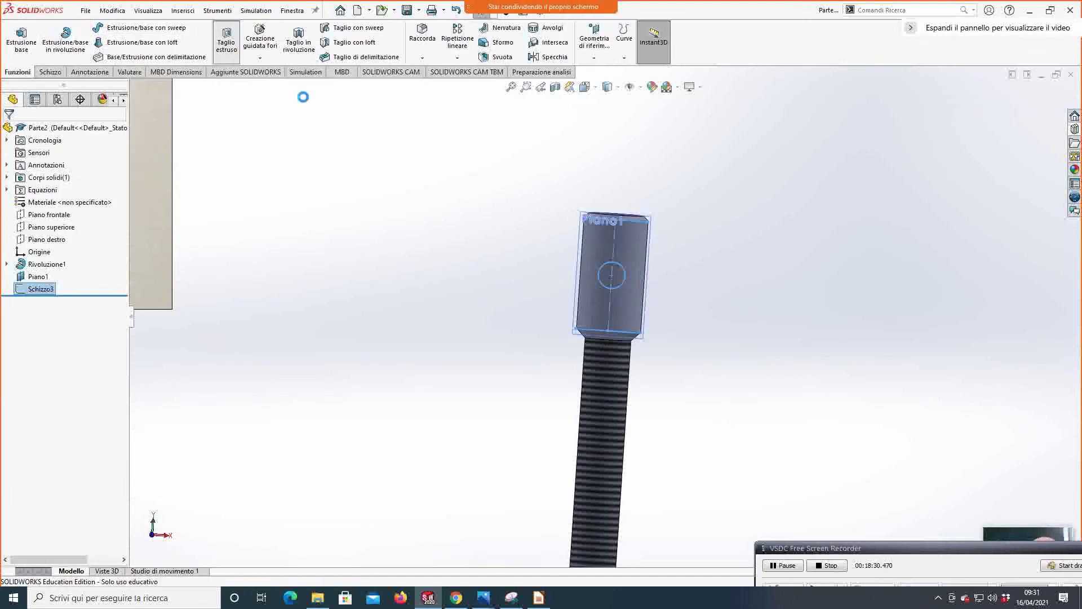
left_click(606, 285)
left_click(615, 279)
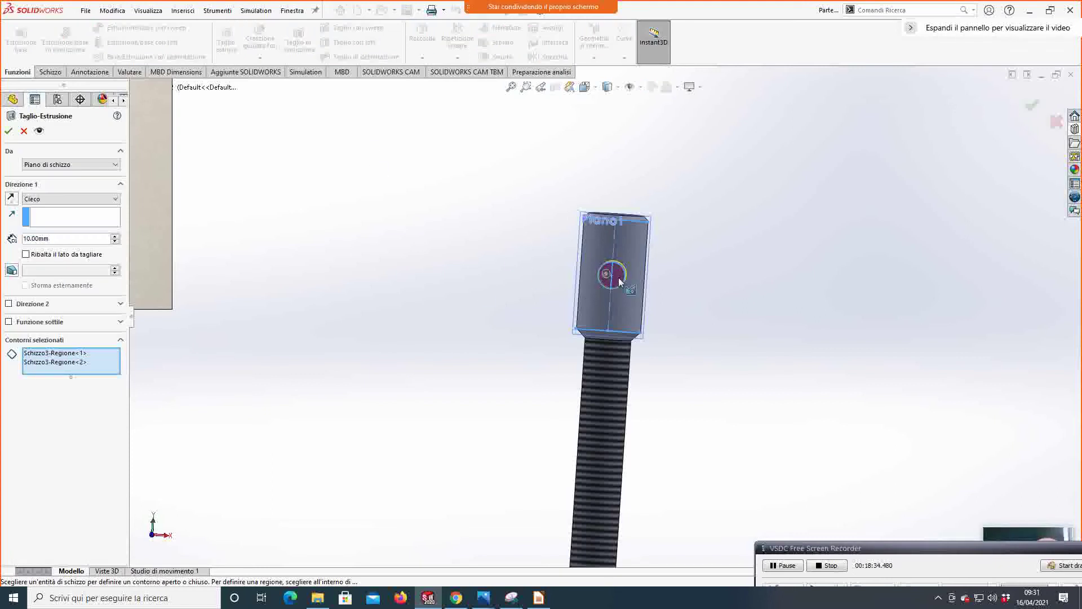
left_click(57, 199)
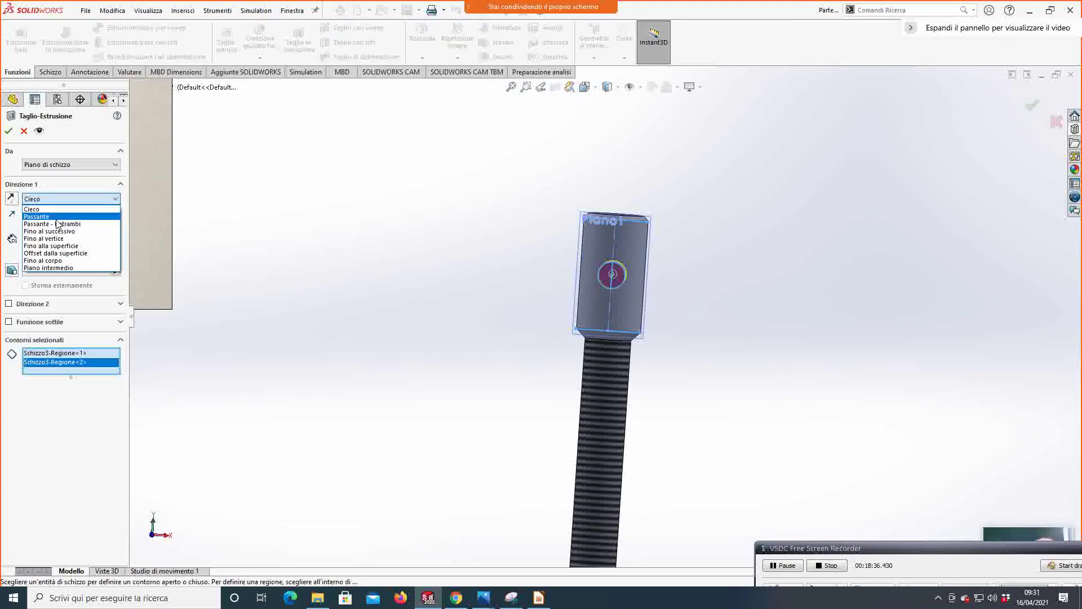
left_click(51, 215)
middle_click_drag(433, 295, 490, 297)
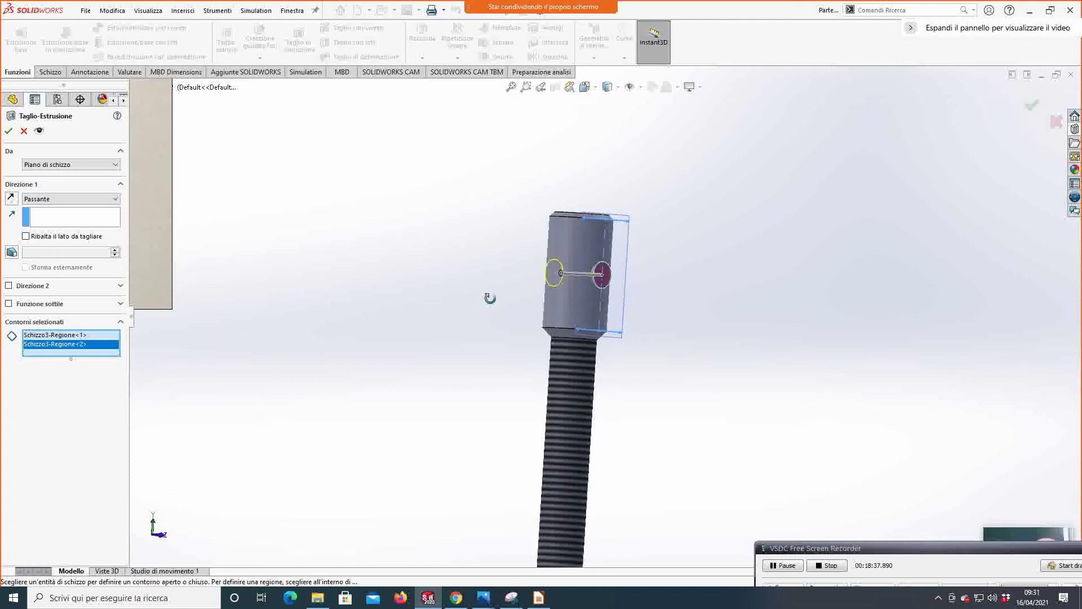
left_click(8, 130)
Step: Save the screw part as VITE DI ESTRAZIONE in the esercitazione 6 folder
scroll(379, 423, "up", 5)
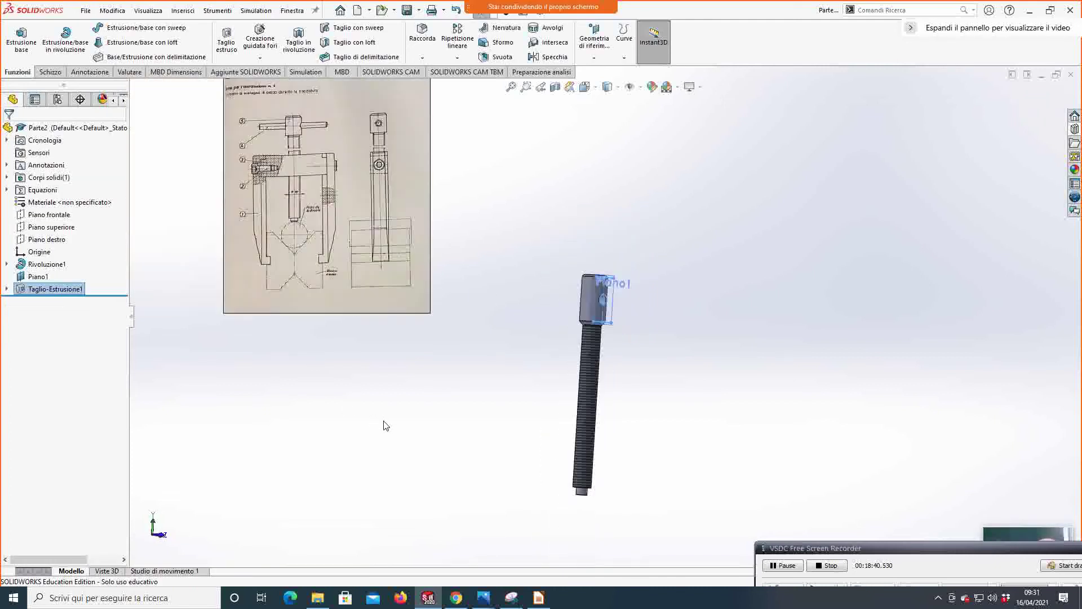
scroll(501, 317, "down", 2)
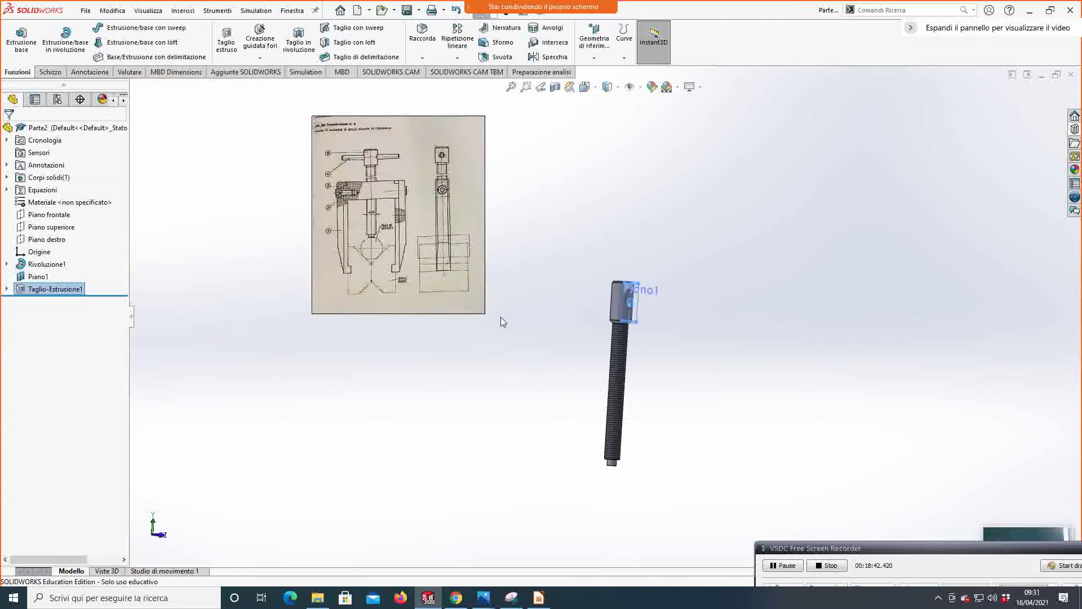
left_click(87, 11)
left_click(105, 150)
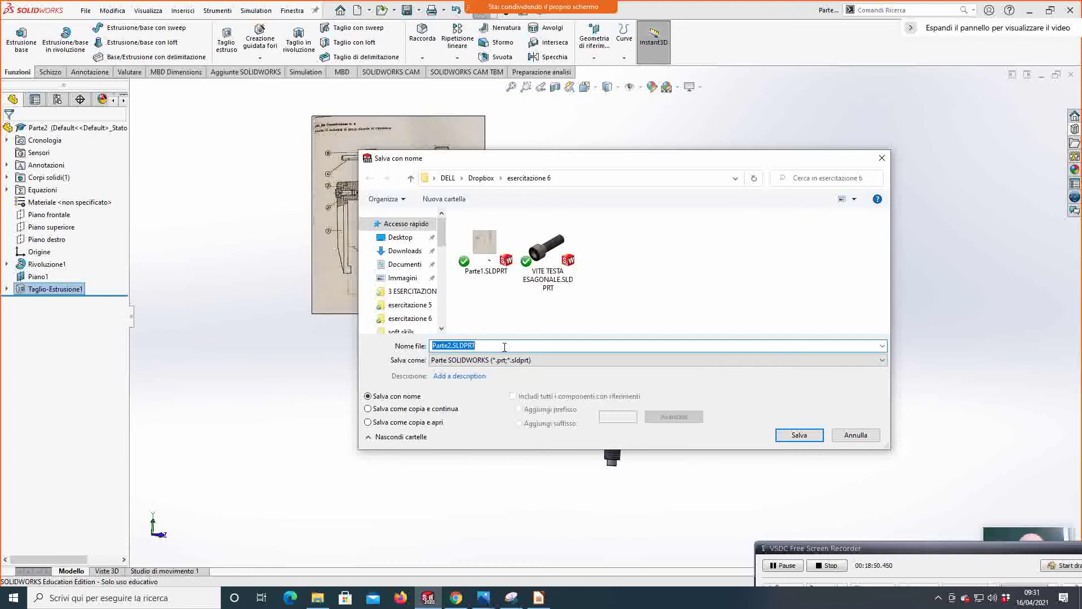
type("VITE DI")
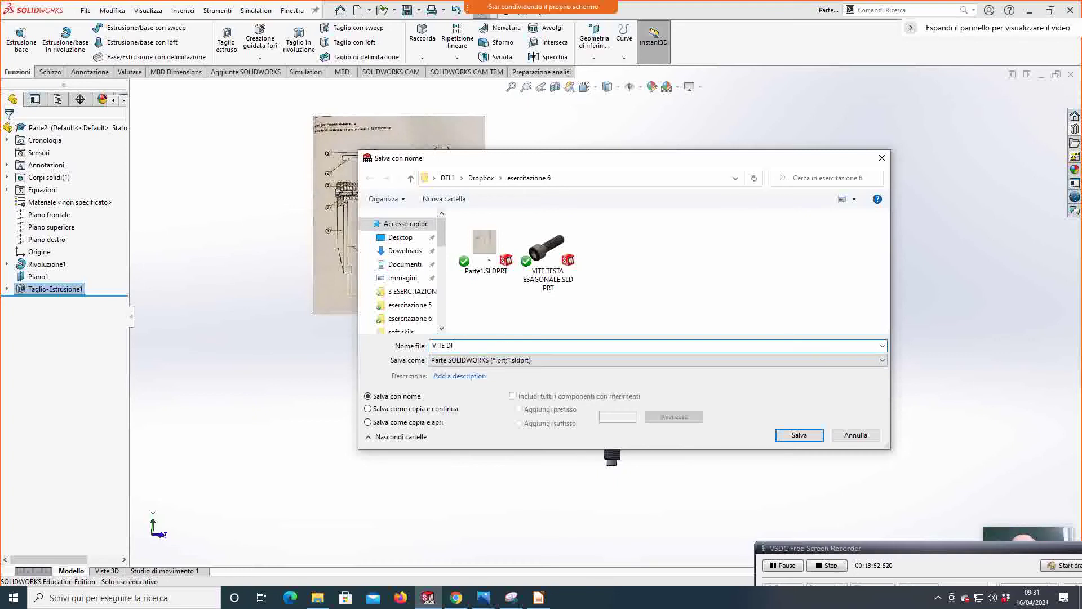
type(" ESTRAZIONE")
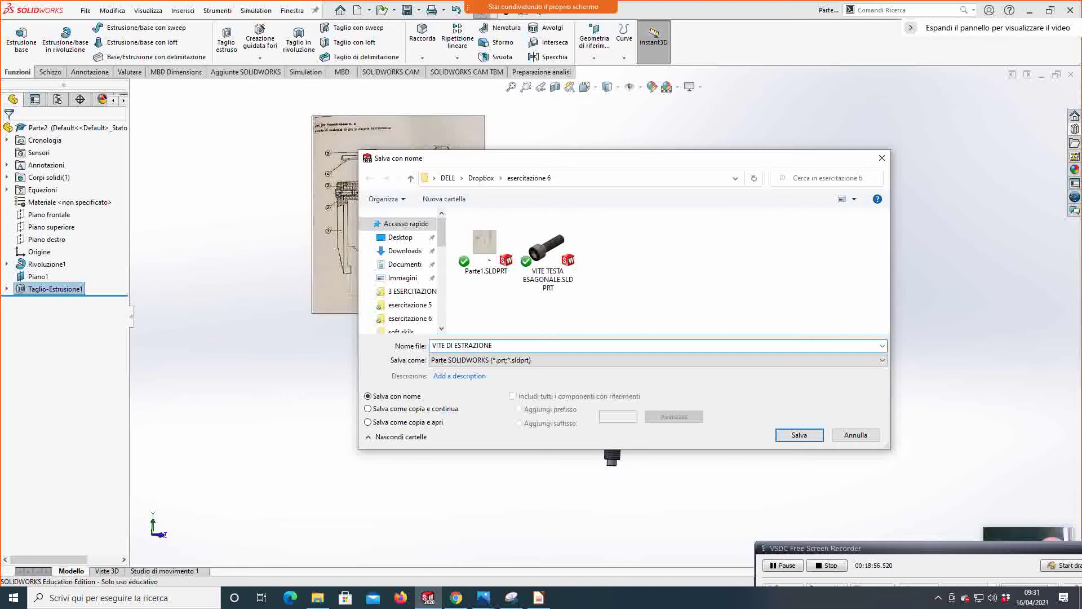
left_click(799, 436)
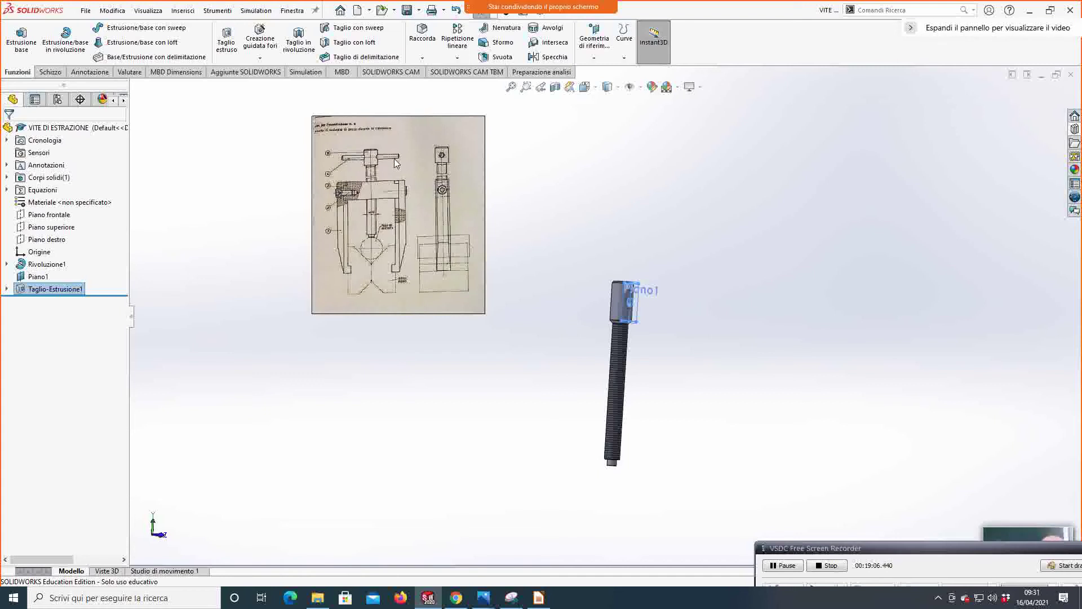
Step: Create a new part document
left_click(54, 73)
left_click(85, 11)
left_click(101, 26)
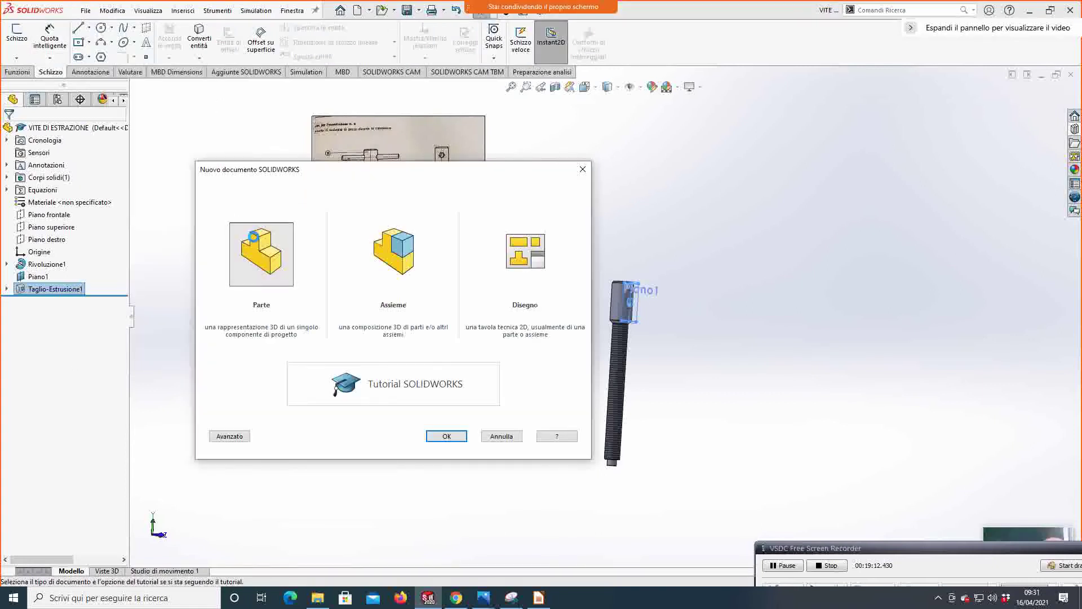
double_click(254, 237)
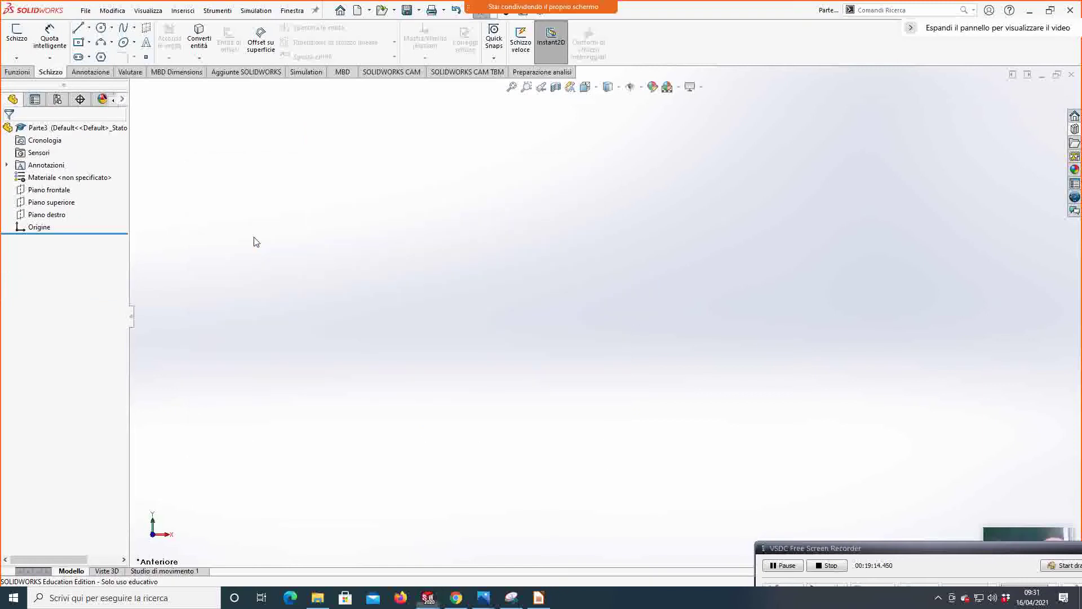
Step: Start a sketch on Piano frontale and draw a horizontal construction line about 70 mm long from the origin
left_click(62, 190)
left_click(76, 173)
left_click(90, 28)
left_click(110, 54)
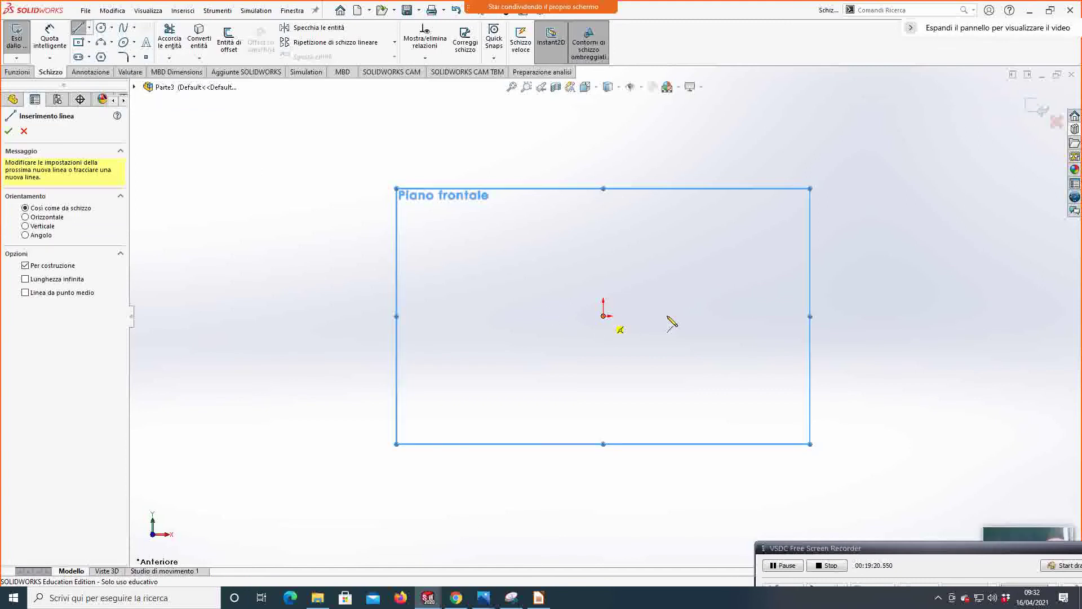
left_click(603, 316)
left_click(908, 316)
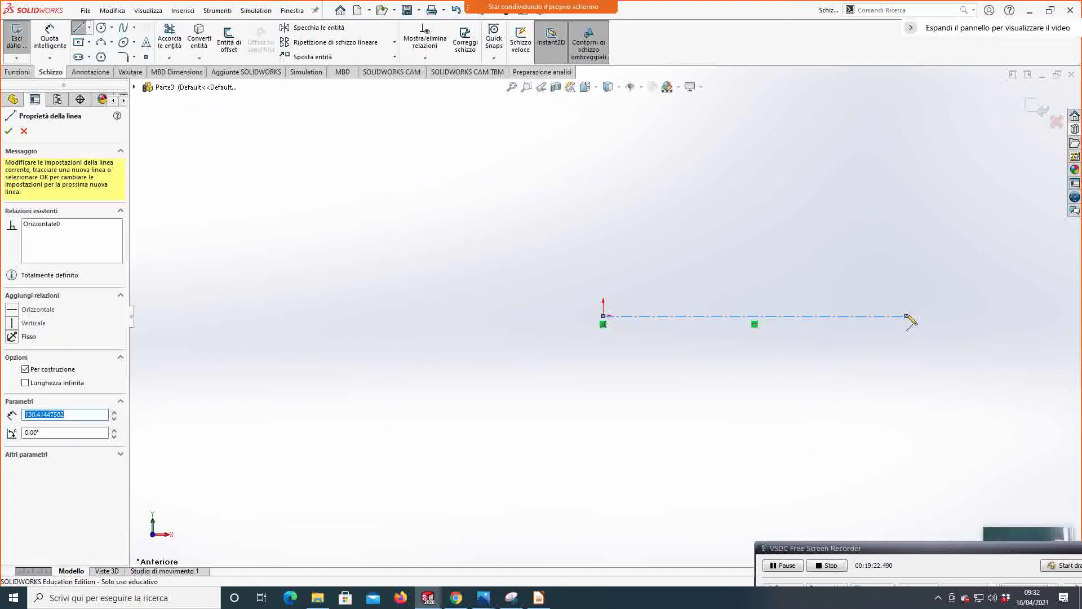
left_click(776, 568)
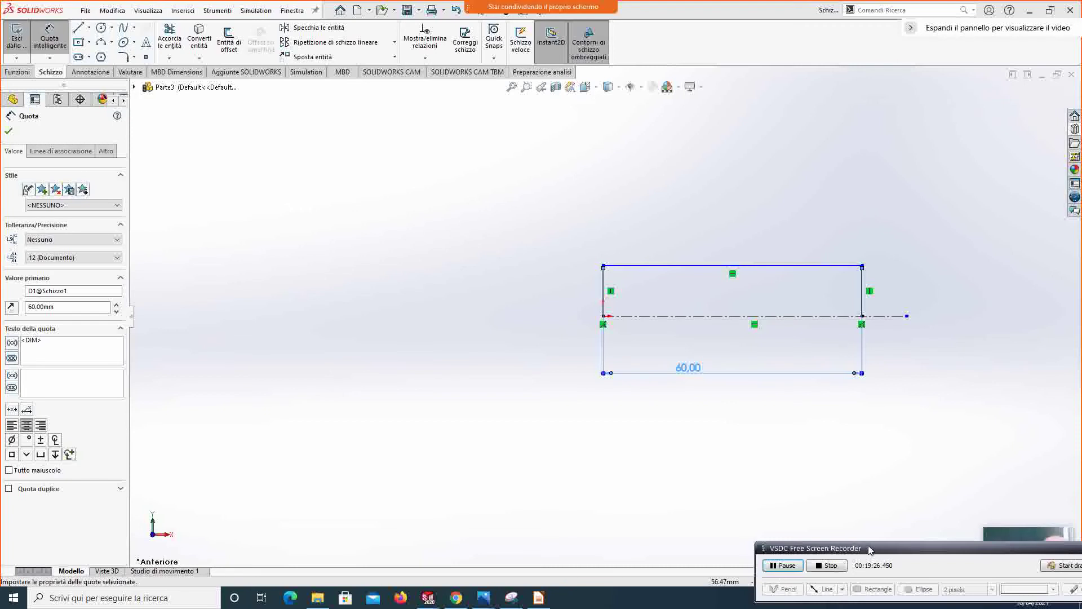
left_click_drag(869, 550, 840, 534)
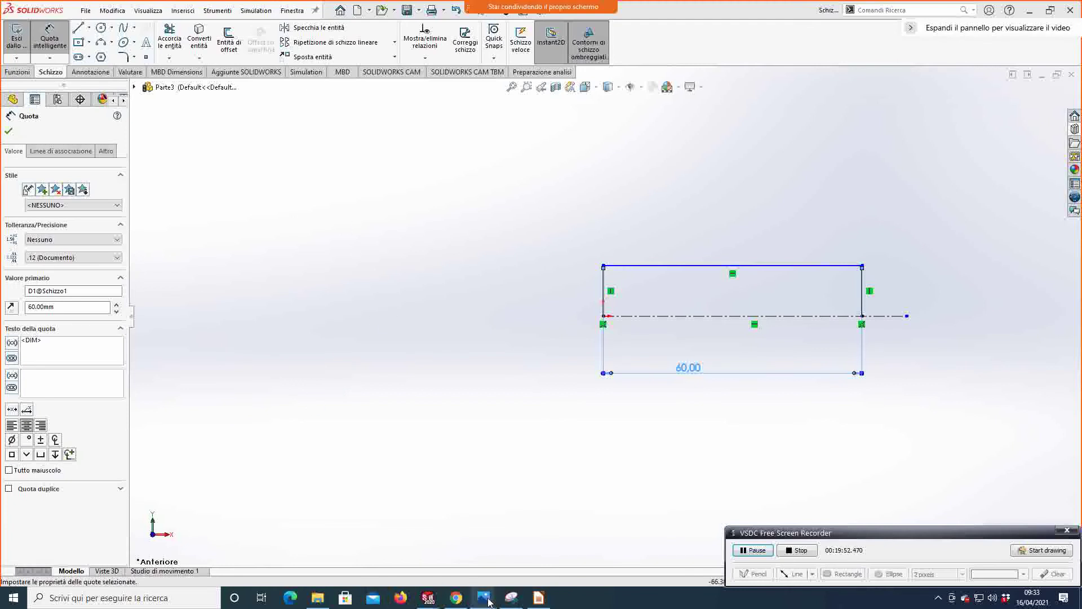
Step: Switch to Photos and examine the clamp's assembled and exploded views in testo.jfif
mouse_move(486, 600)
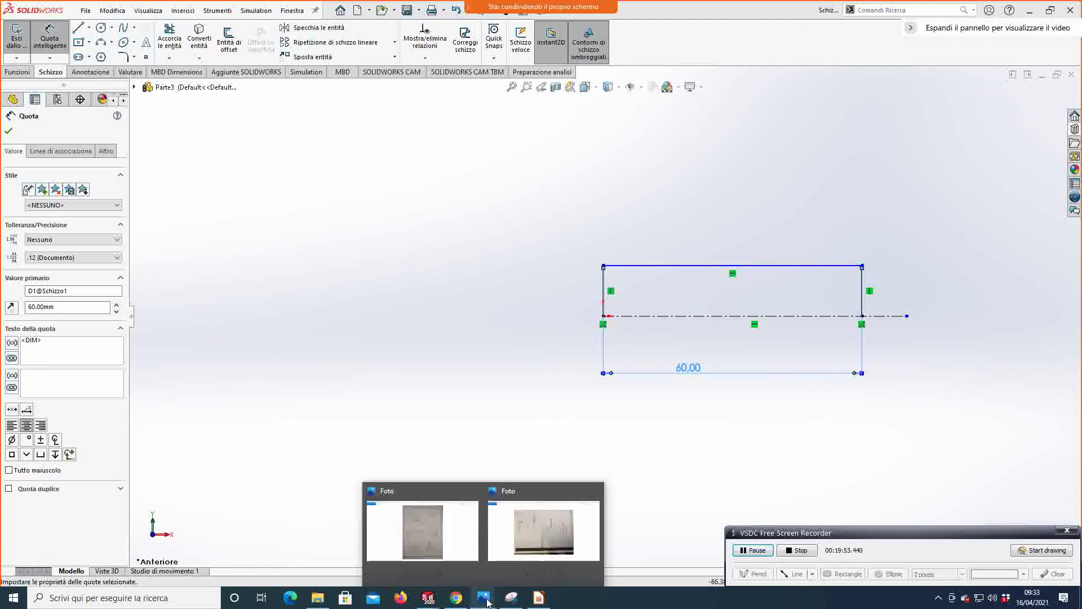
left_click(422, 543)
left_click(484, 598)
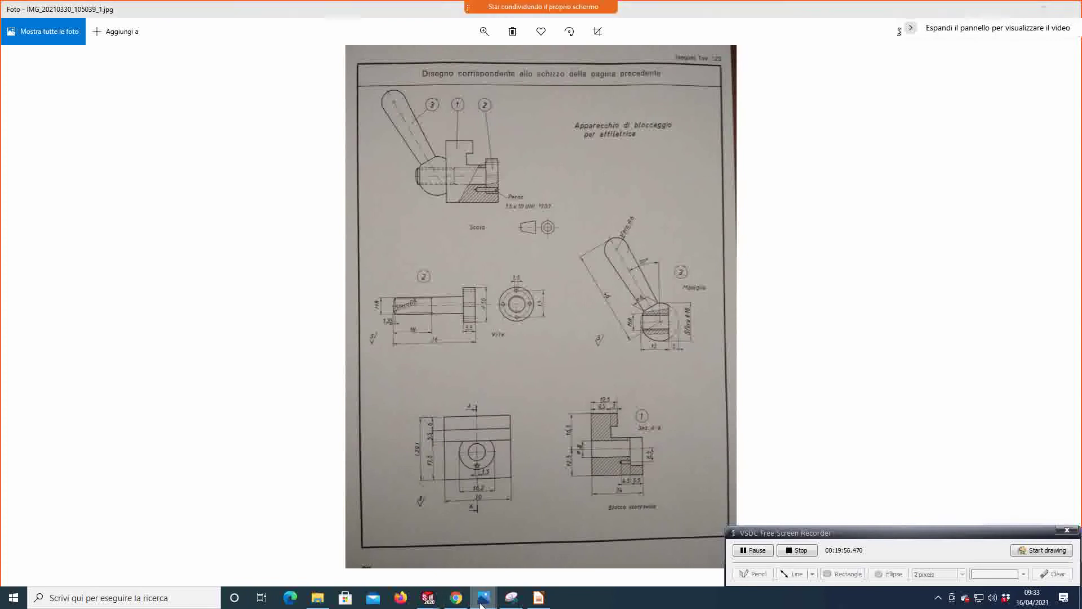
left_click(552, 556)
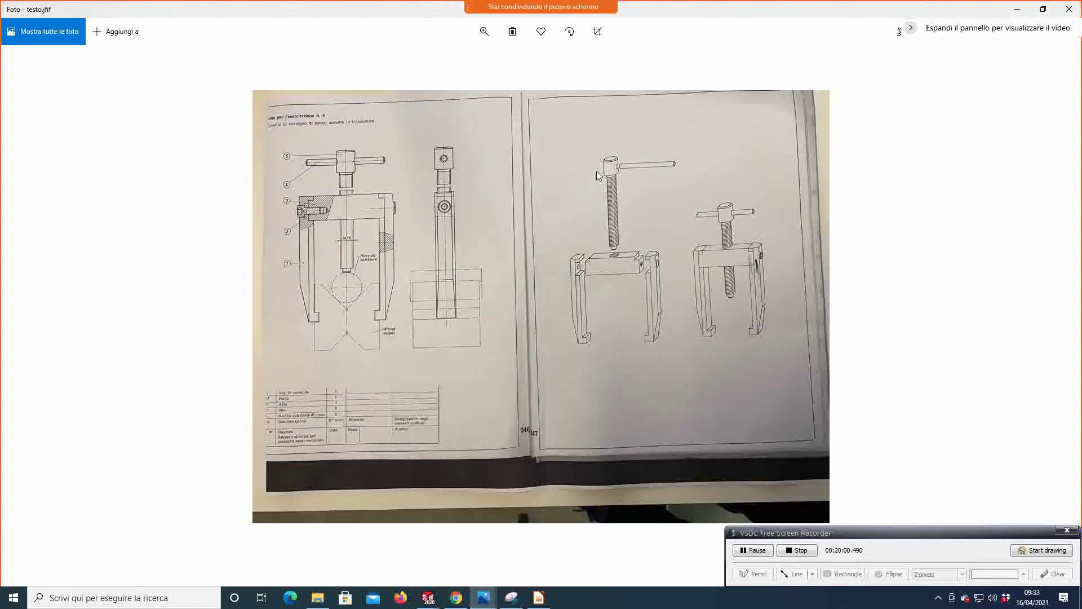
Step: Switch to the pin standards in LibreOffice Impress and view the tapered-pin drawings and table on slide 1
left_click(539, 597)
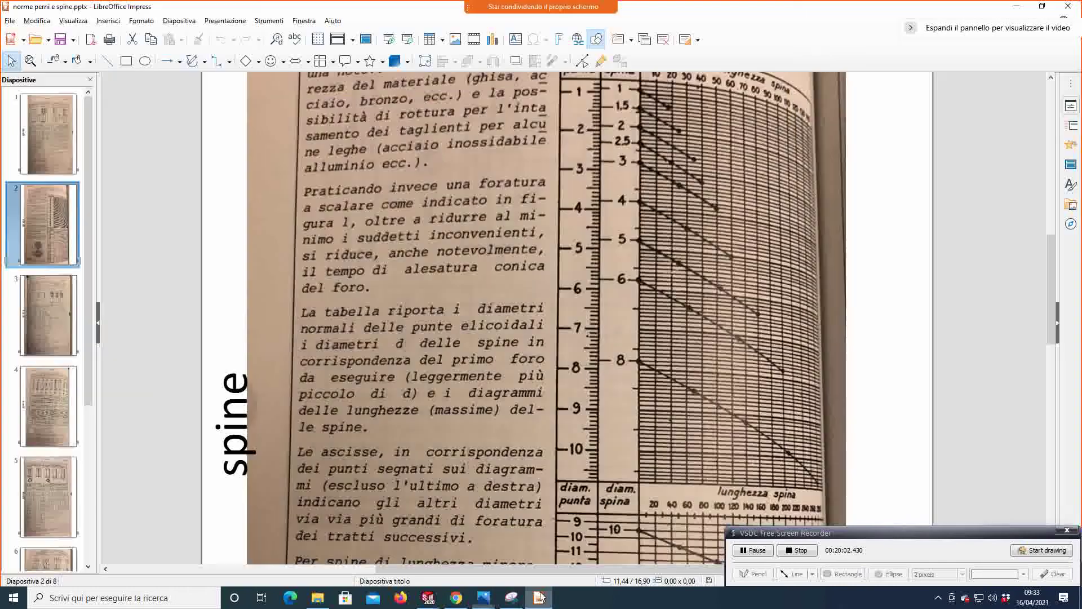
left_click(38, 124)
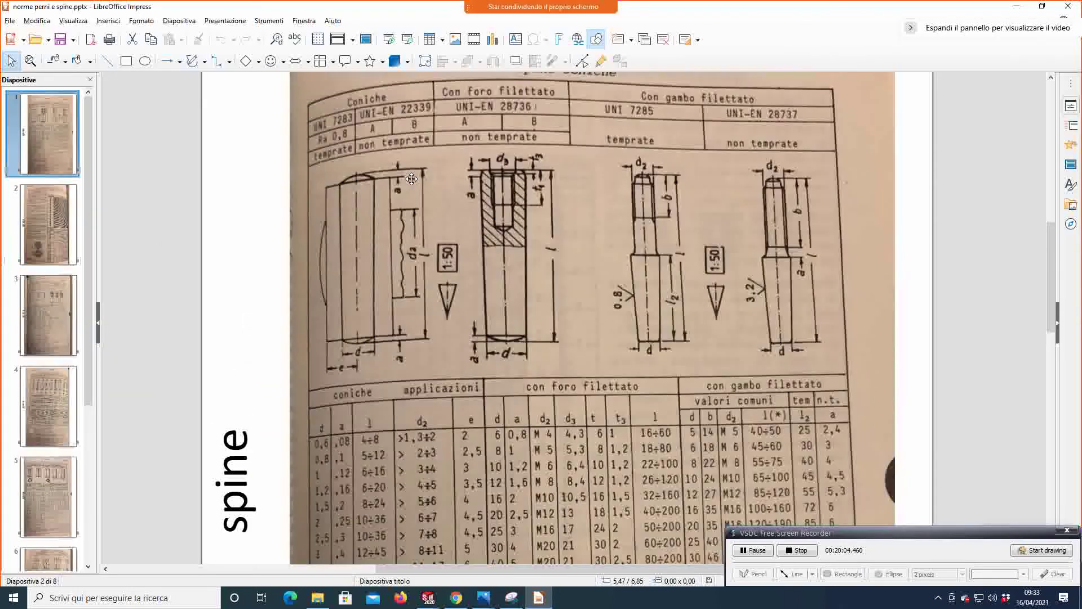
Step: View the cylindrical-pin drawings and dimension table on slide 3 of the pin standards
left_click_drag(93, 221, 94, 259)
left_click(57, 246)
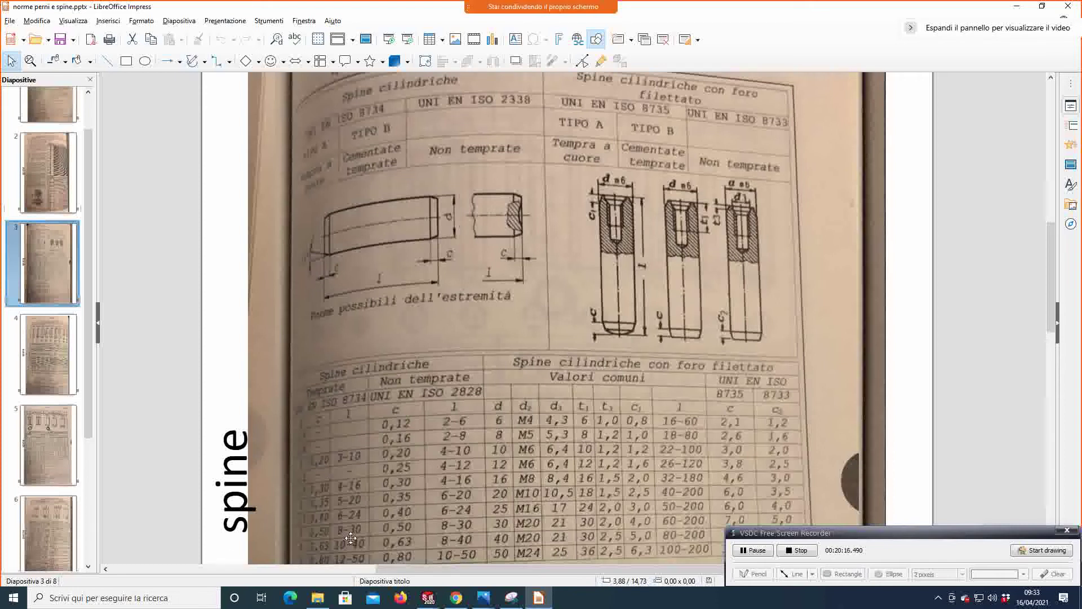
scroll(350, 539, "down", 2)
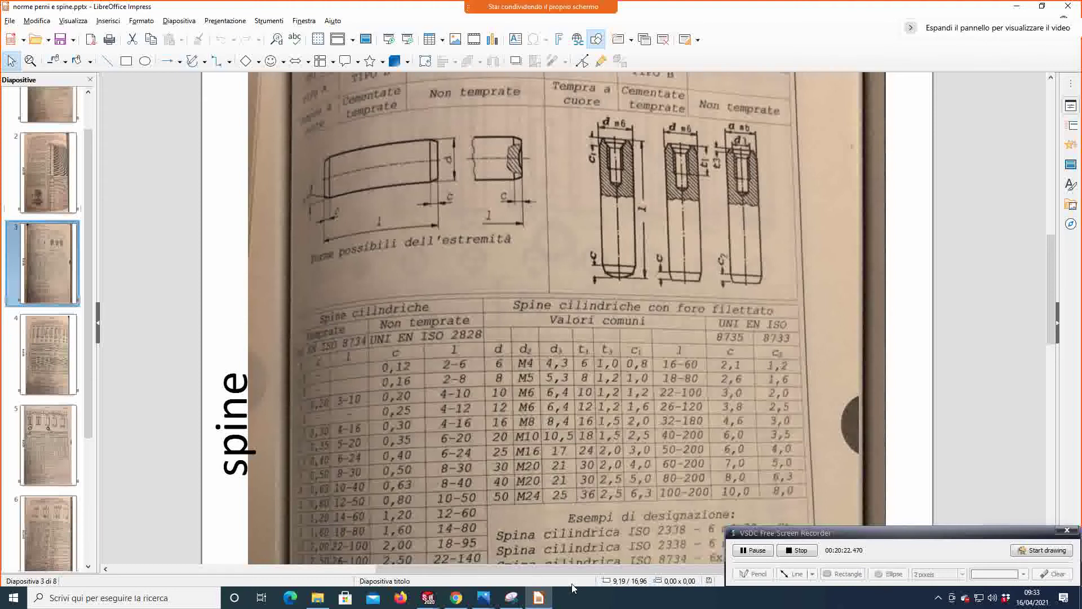
Step: Switch to the Parte3 sketch in SOLIDWORKS and draw a 45° line about 6.8 mm long from the left edge across the profile's top line
mouse_move(482, 604)
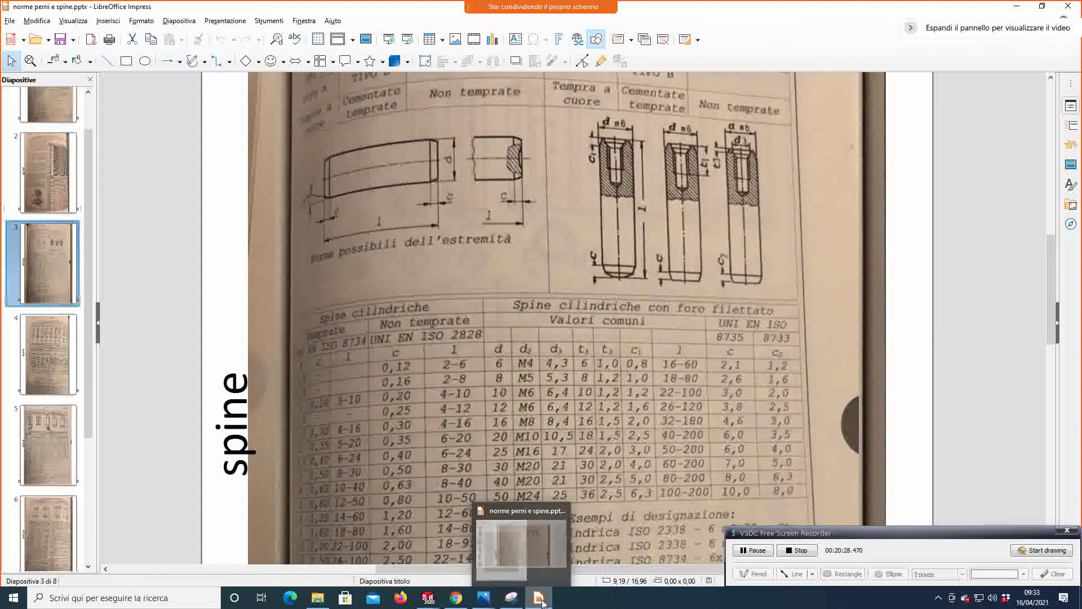
mouse_move(428, 599)
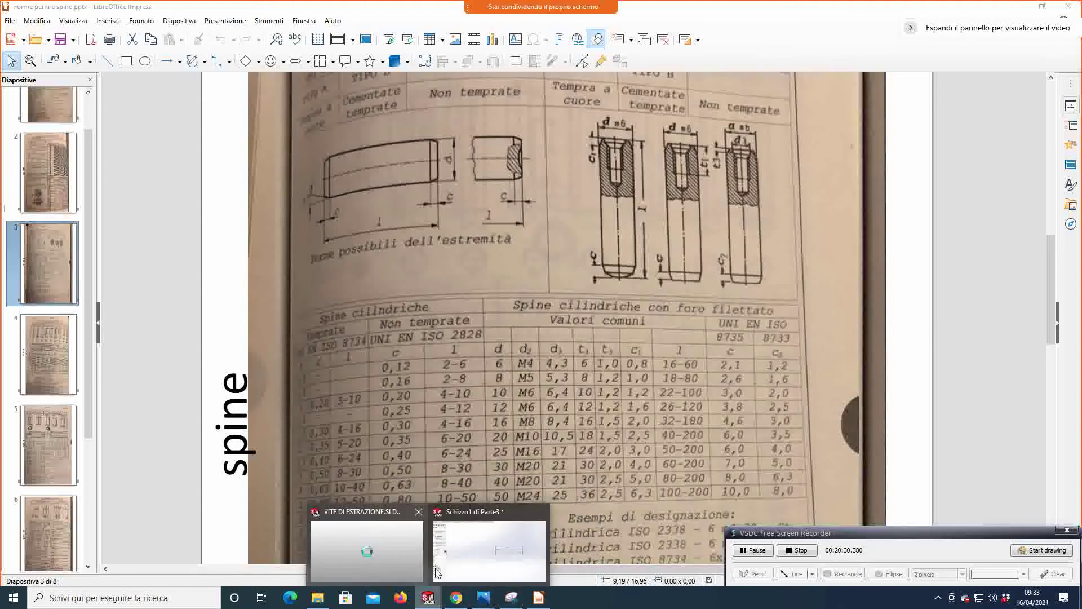
left_click(462, 564)
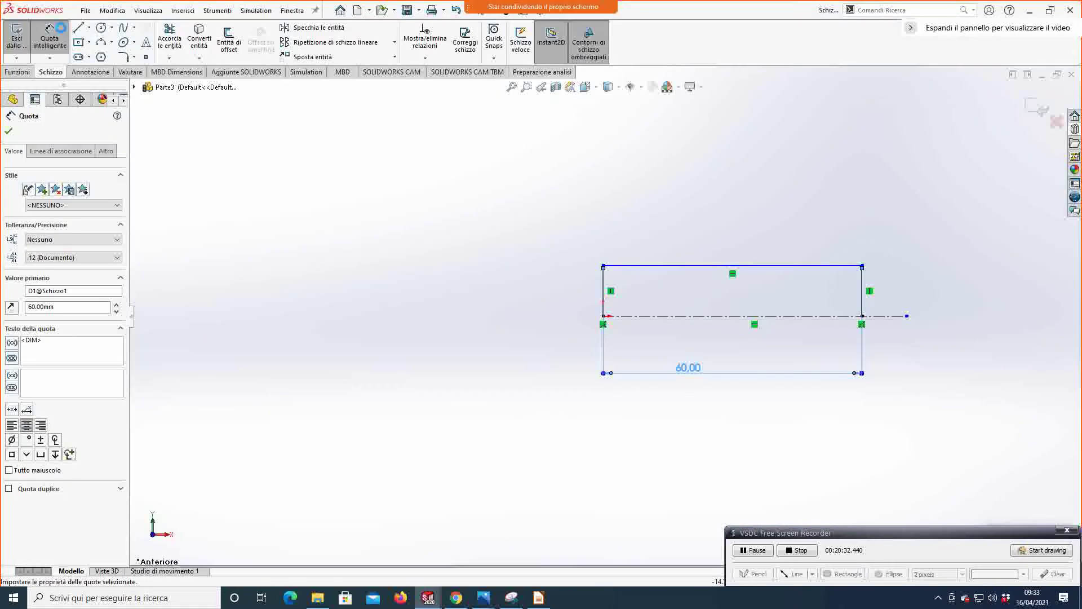
key("l")
left_click(604, 266)
left_click(624, 254)
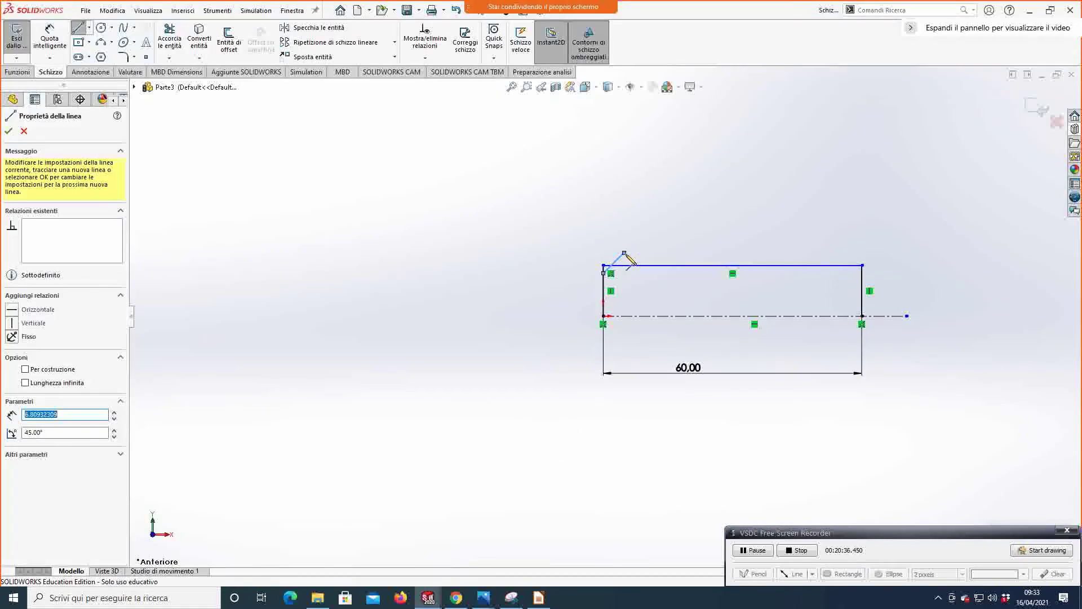
Step: Dimension the angle between the slanted line and the profile's top line as 15°
left_click(66, 37)
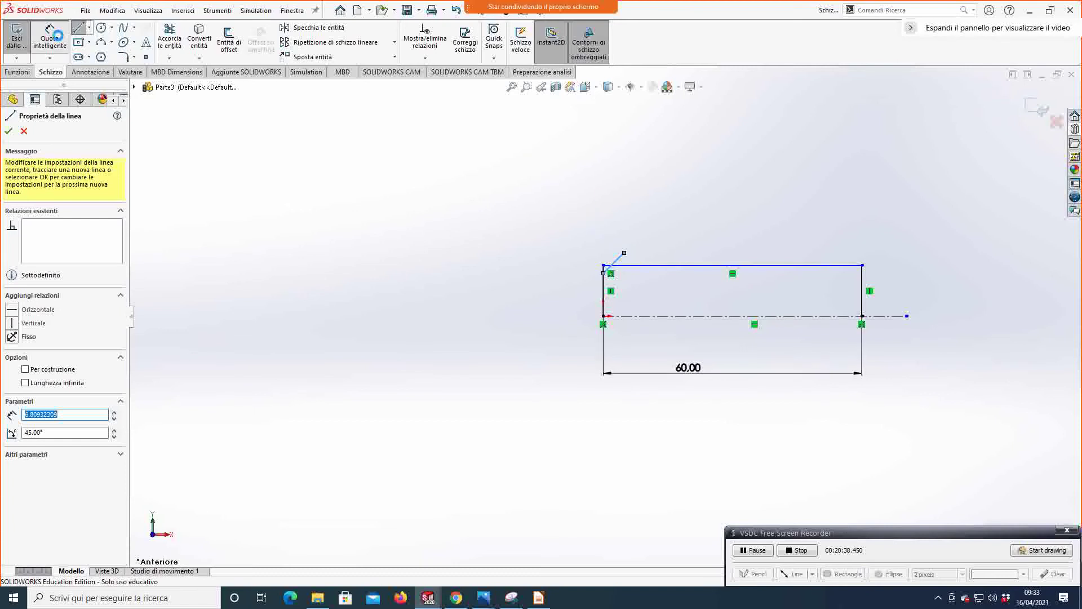
left_click(618, 261)
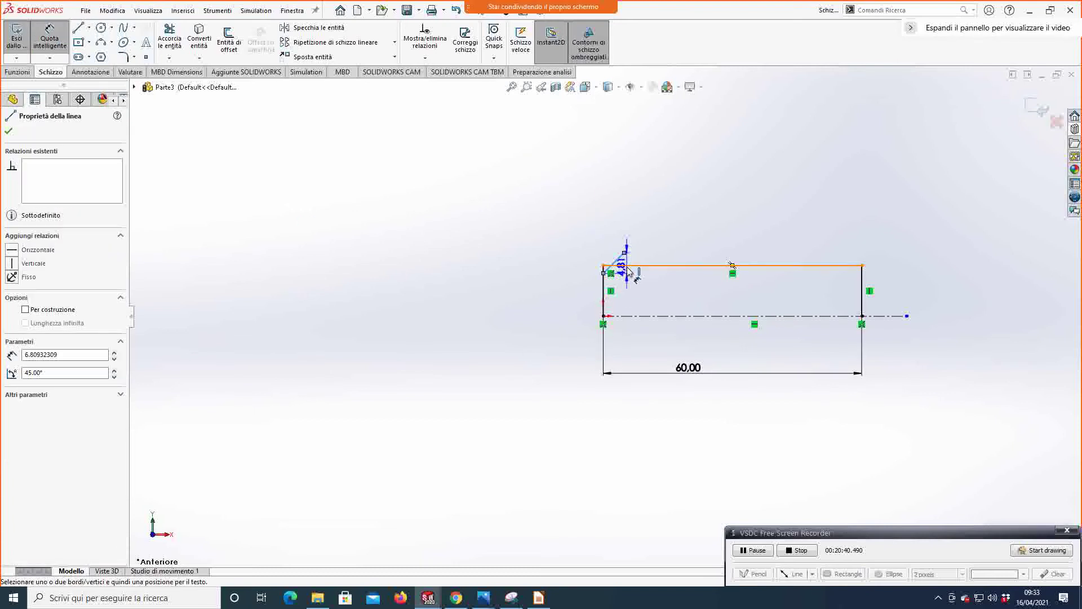
scroll(603, 269, "down", 2)
scroll(597, 279, "down", 2)
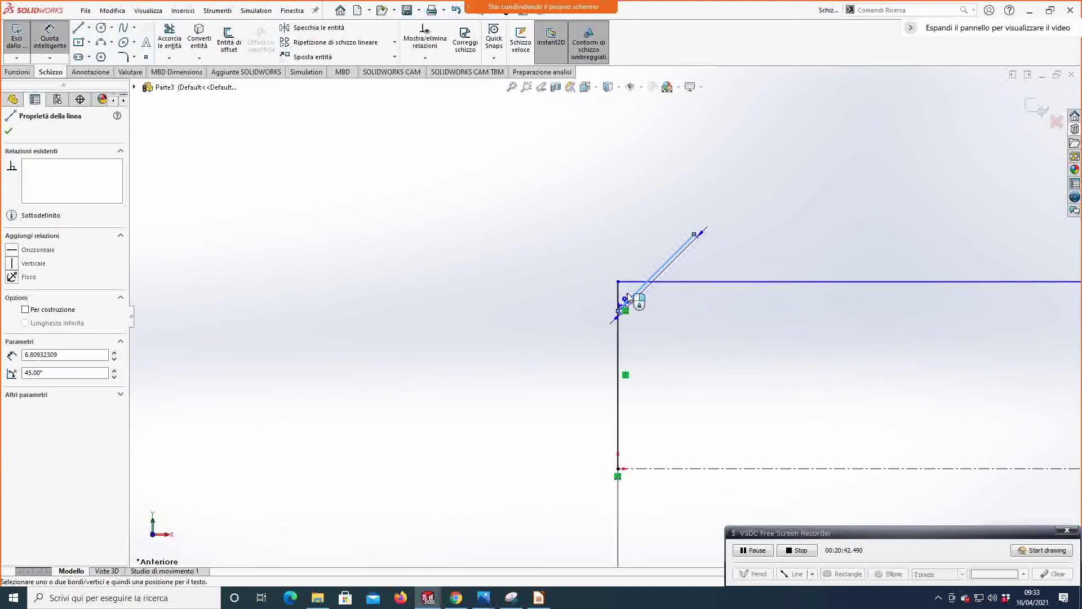
left_click(626, 283)
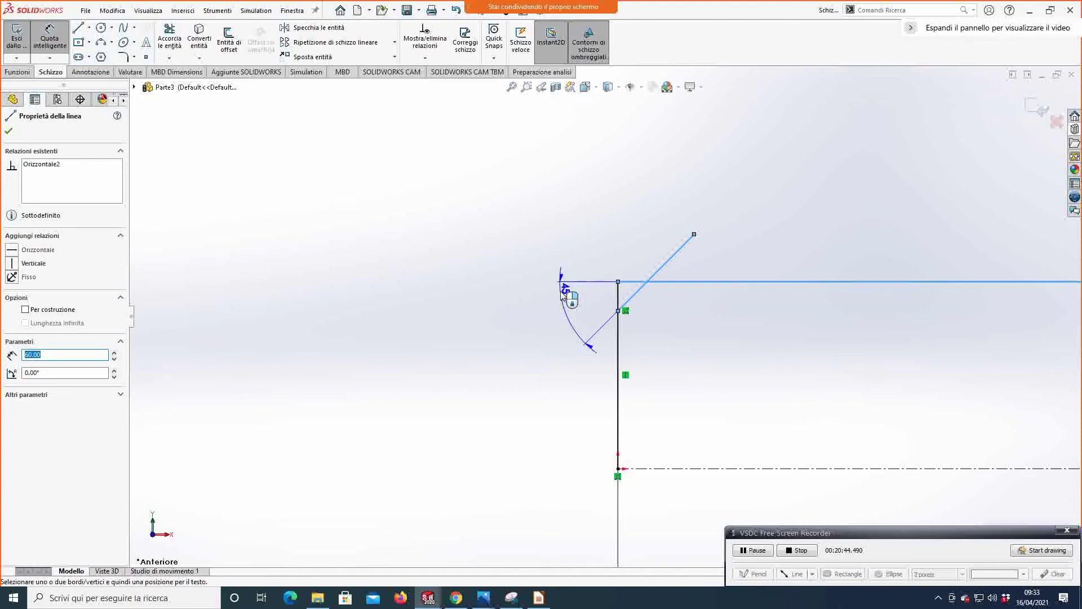
left_click(564, 291)
type("15")
key("Return")
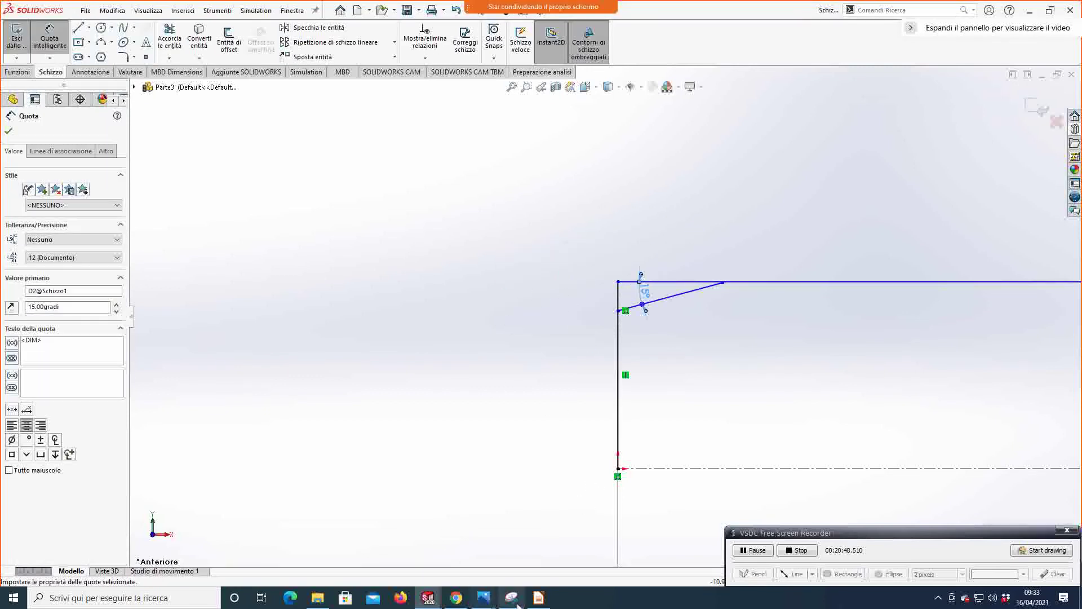
Step: Switch to LibreOffice Impress to check the chamfer values in the cylindrical-pin table, and return to the Parte3 sketch in SOLIDWORKS
left_click(538, 598)
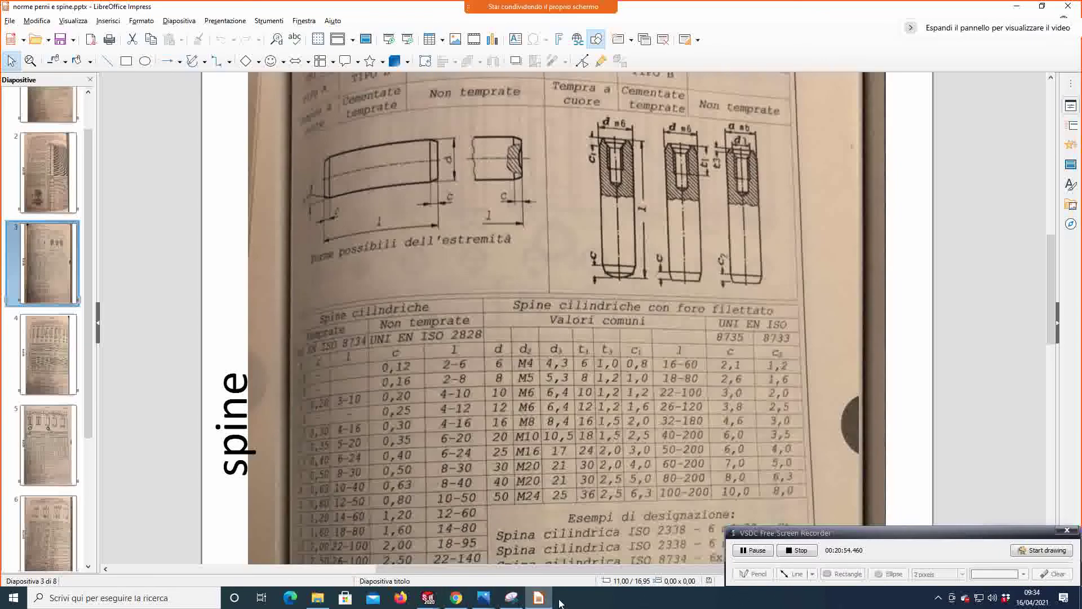
mouse_move(429, 598)
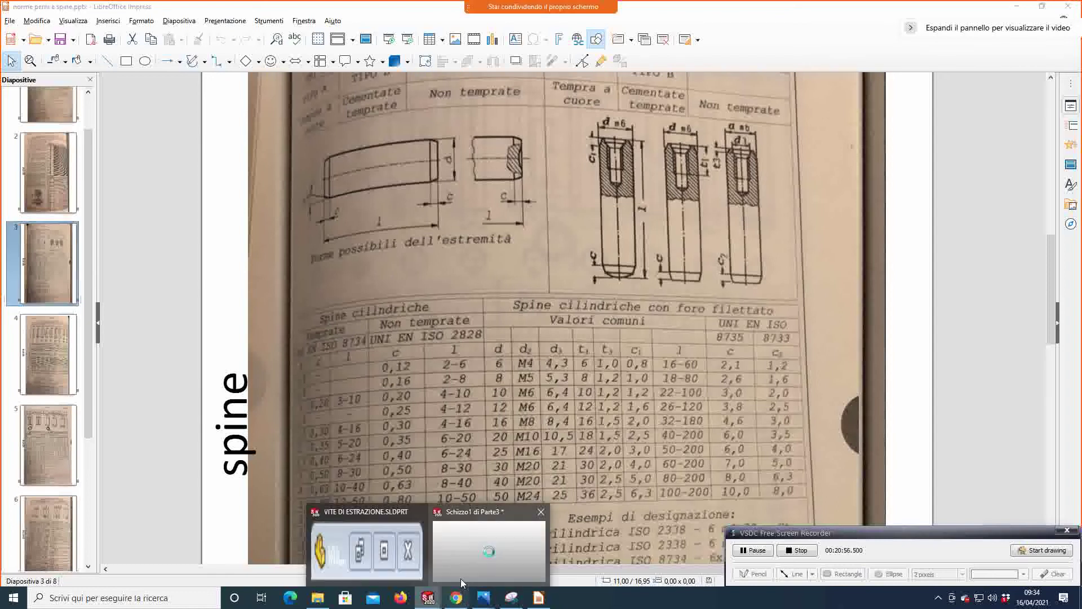
left_click(471, 561)
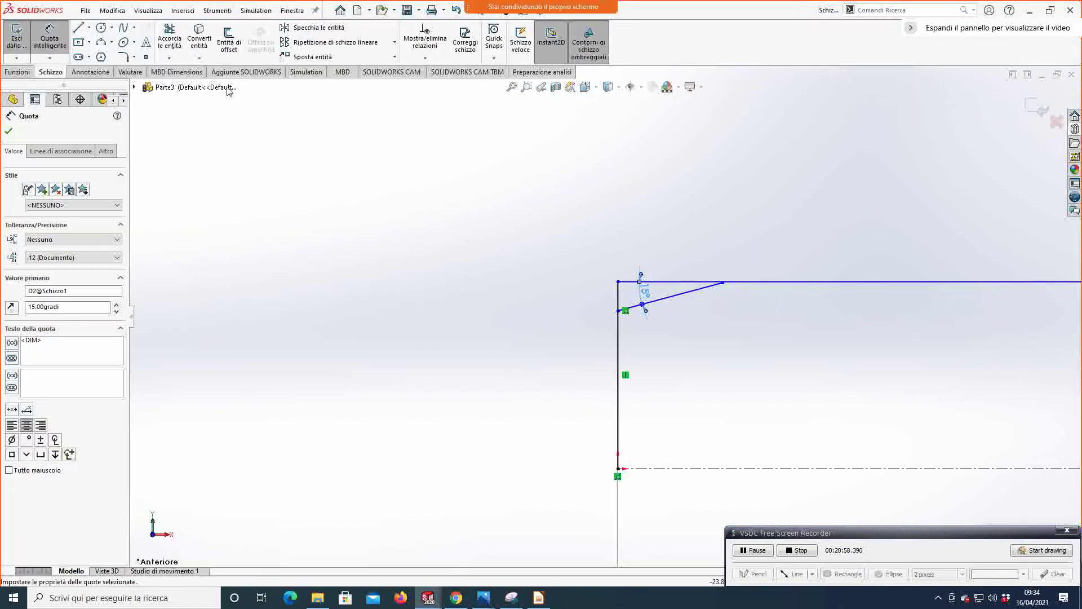
Step: Dimension the horizontal distance from the slanted line's upper endpoint to the left vertical edge as 1.2 mm
left_click(55, 34)
left_click(55, 34)
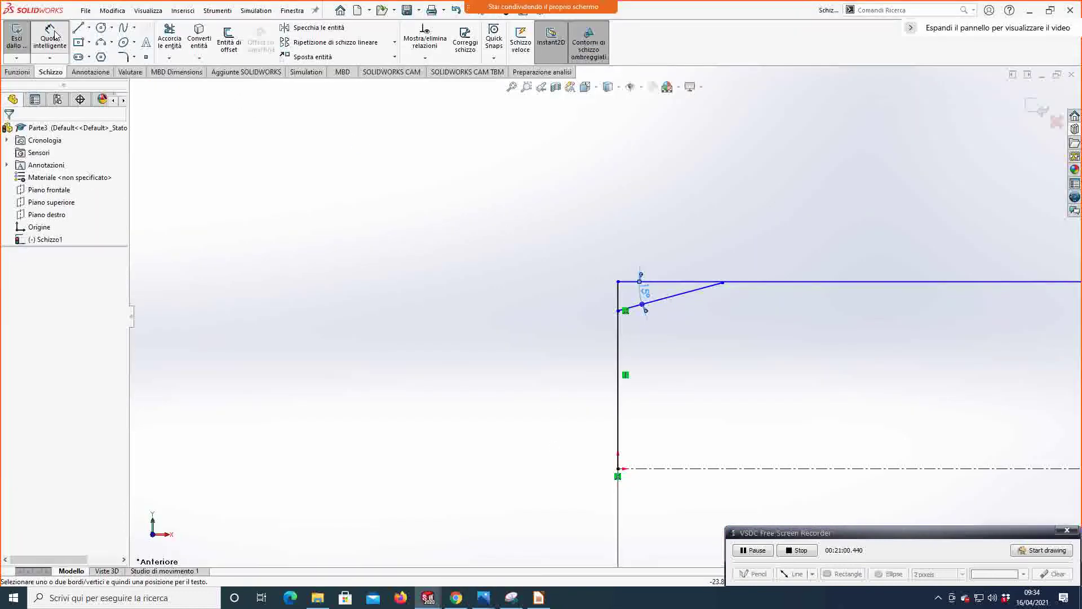
left_click(722, 283)
left_click(621, 336)
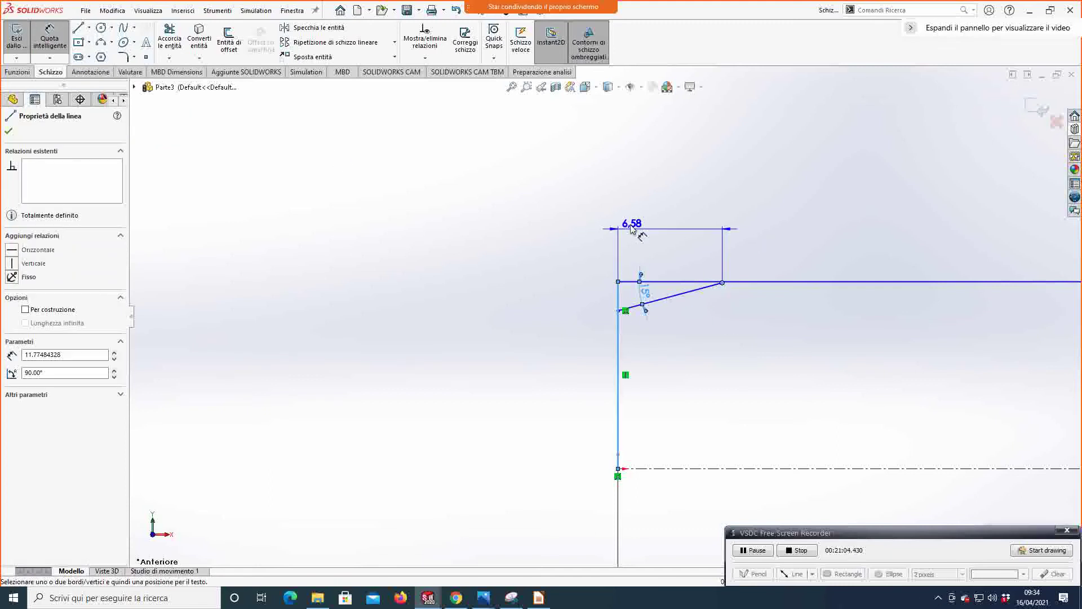
left_click(631, 214)
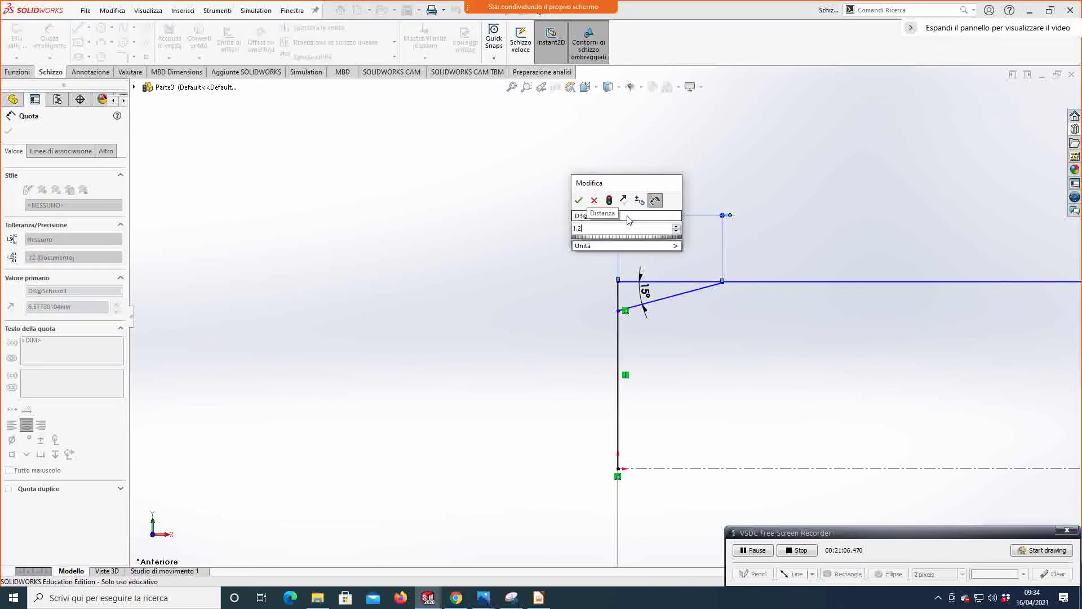
type("1.2")
key("Return")
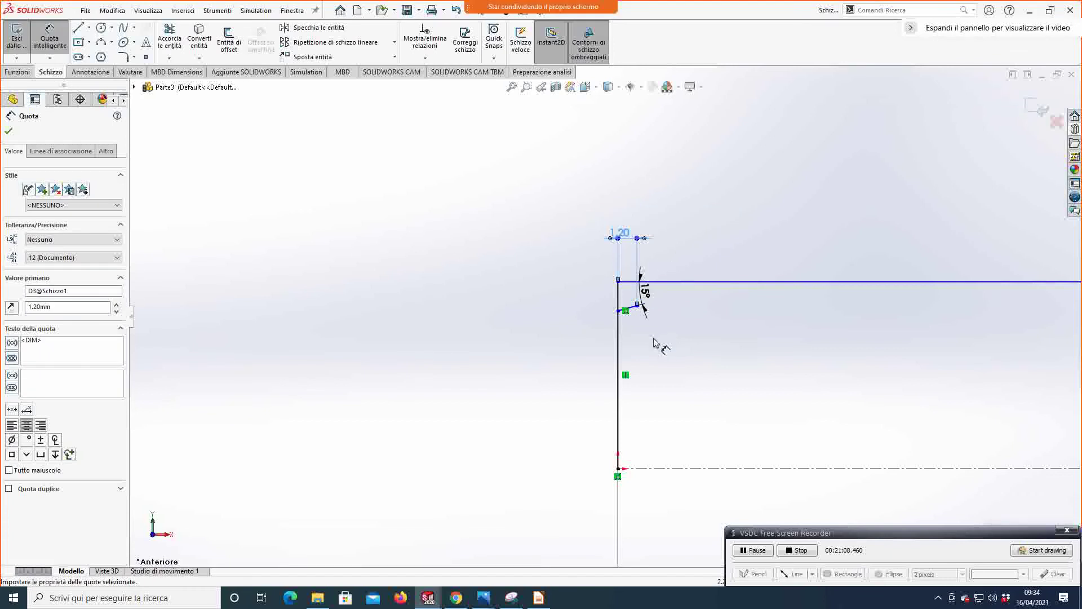
Step: Make the slanted line's upper endpoint coincident with the profile's top line
scroll(654, 338, "down", 3)
key("Escape")
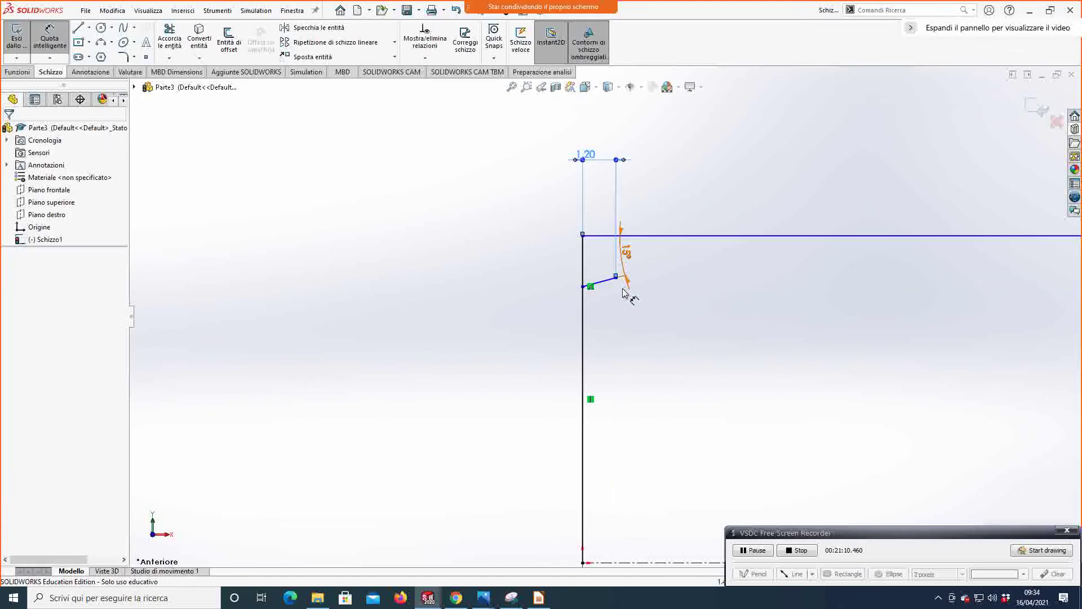
left_click(615, 280)
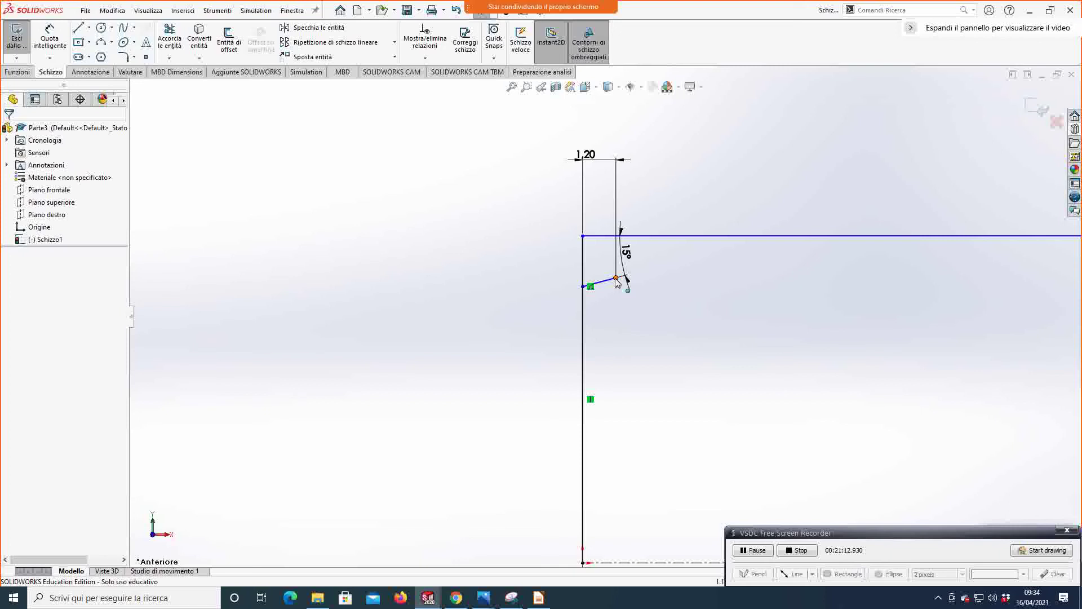
left_click(610, 242, "ctrl")
left_click(16, 330)
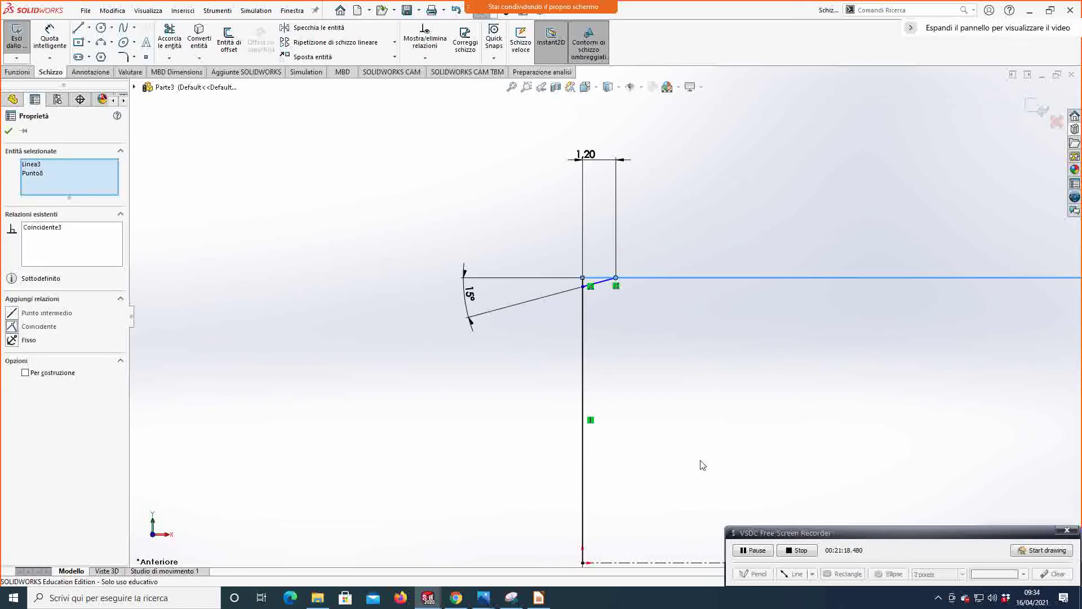
Step: Trim the top line and left vertical edge beyond the slanted line to leave a chamfered corner
scroll(705, 471, "up", 2)
scroll(750, 418, "up", 2)
scroll(712, 363, "down", 3)
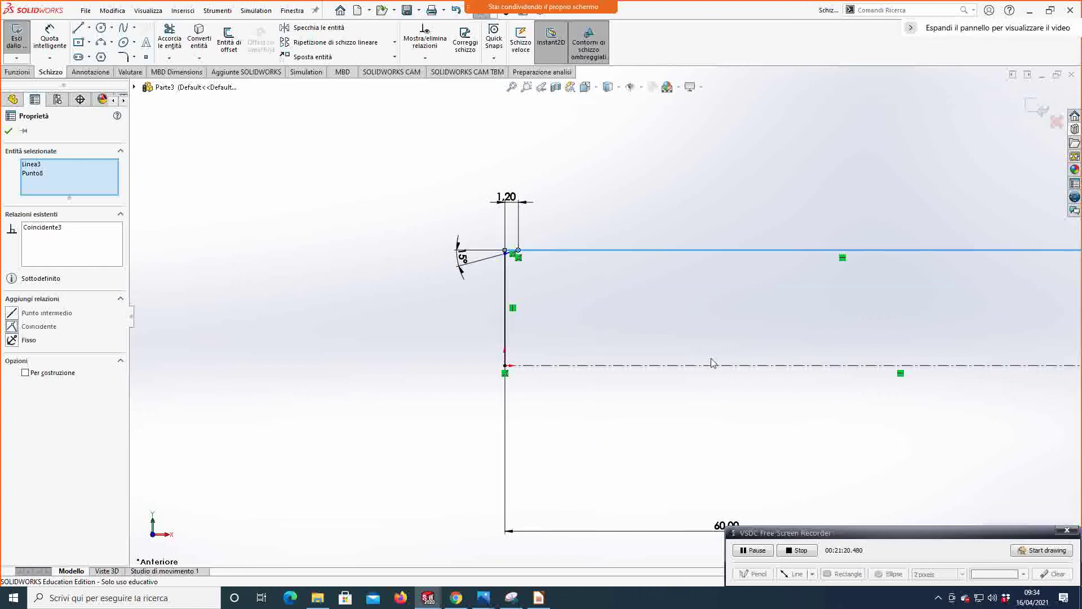
left_click(174, 58)
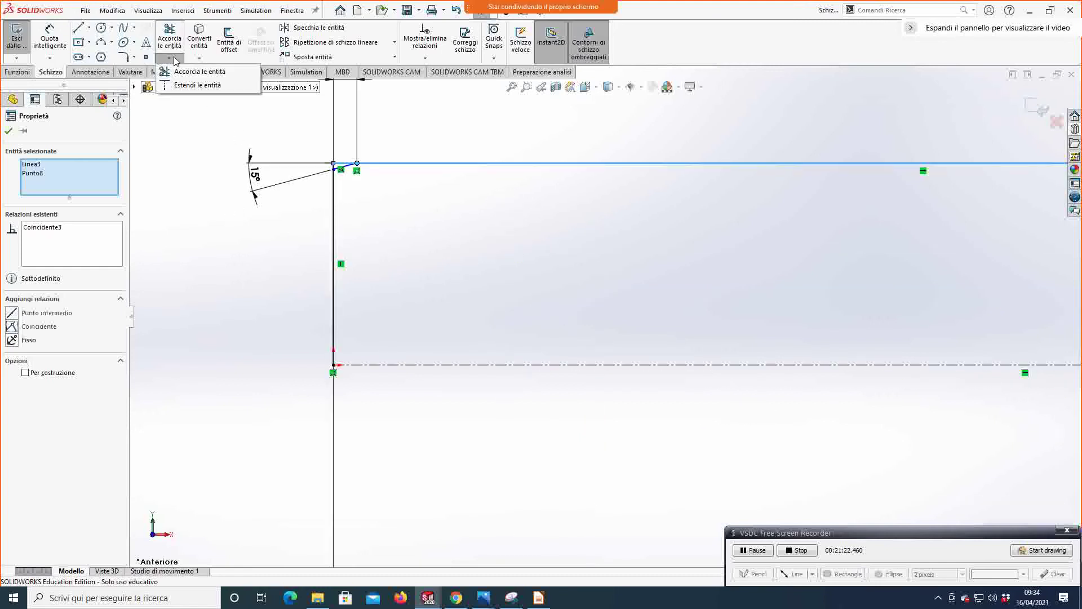
left_click(179, 71)
left_click(342, 166)
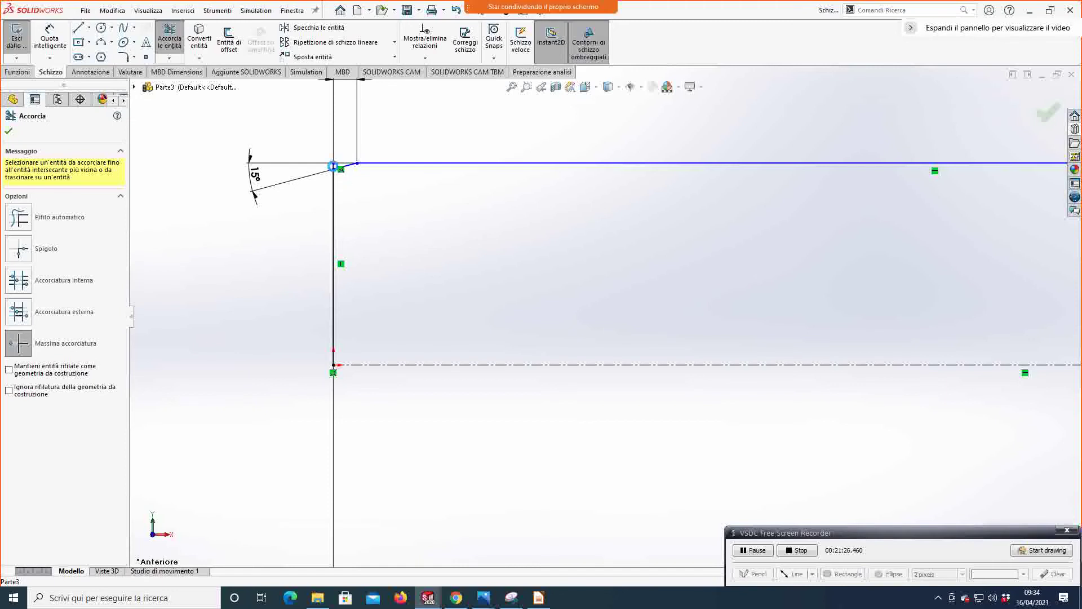
left_click(334, 167)
left_click(570, 304)
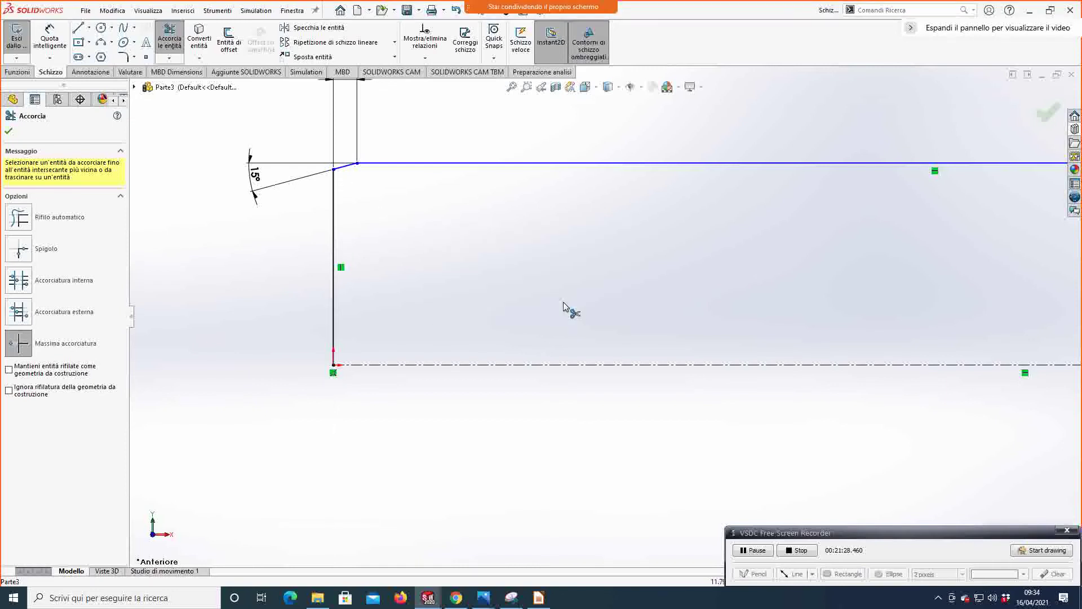
Step: Dimension the distance between the profile's top line and the construction axis as 3 mm
scroll(604, 321, "up", 4)
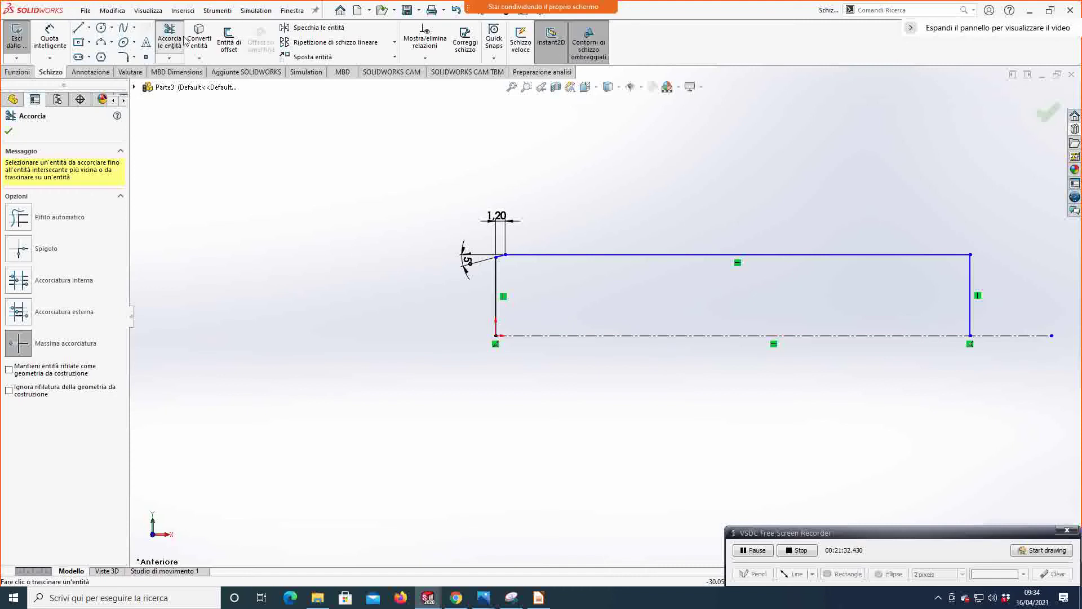
left_click(50, 39)
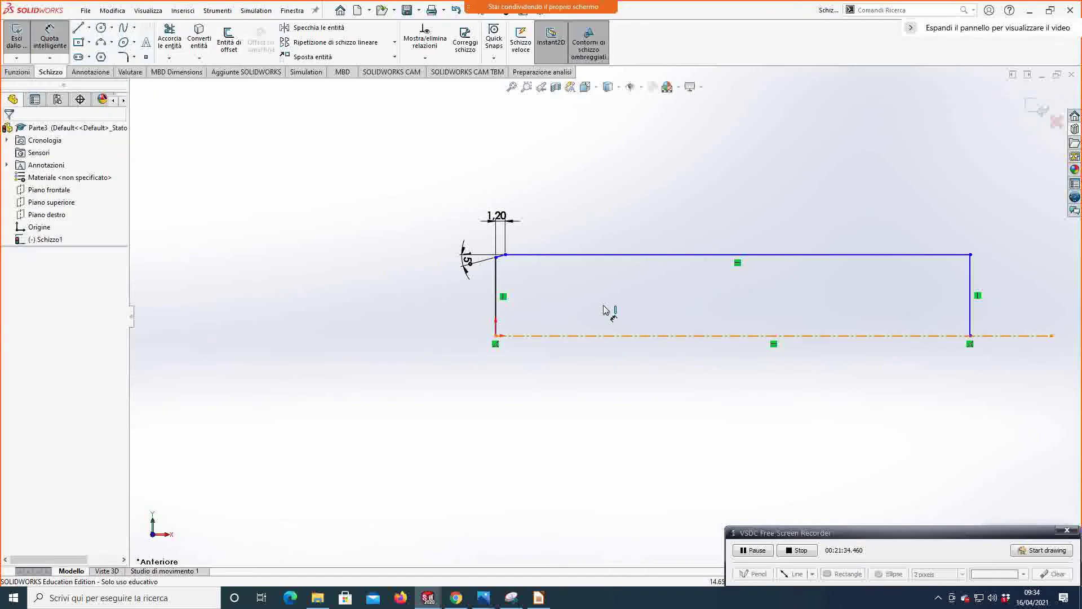
left_click(581, 254)
left_click(510, 336)
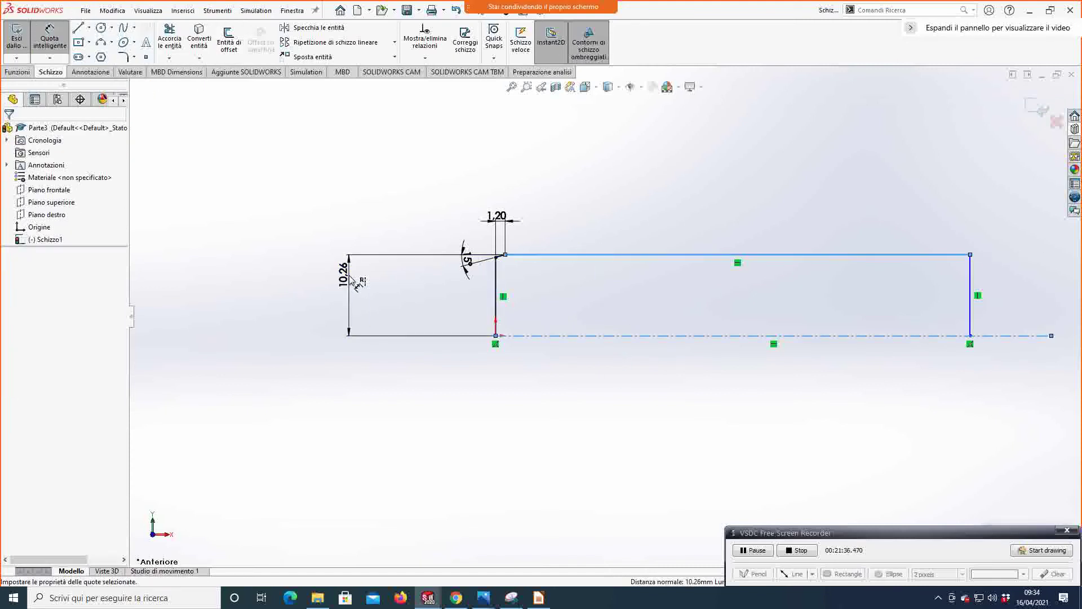
left_click(355, 282)
type("3")
key("Return")
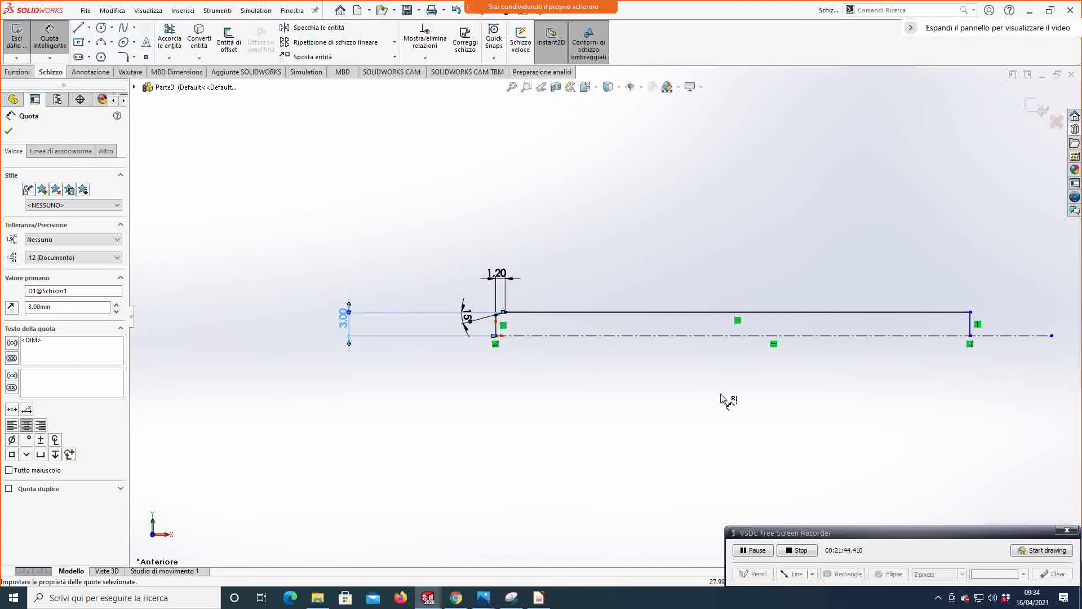
Step: Dimension the distance between the profile's left and right vertical edges as 30 mm
key("f")
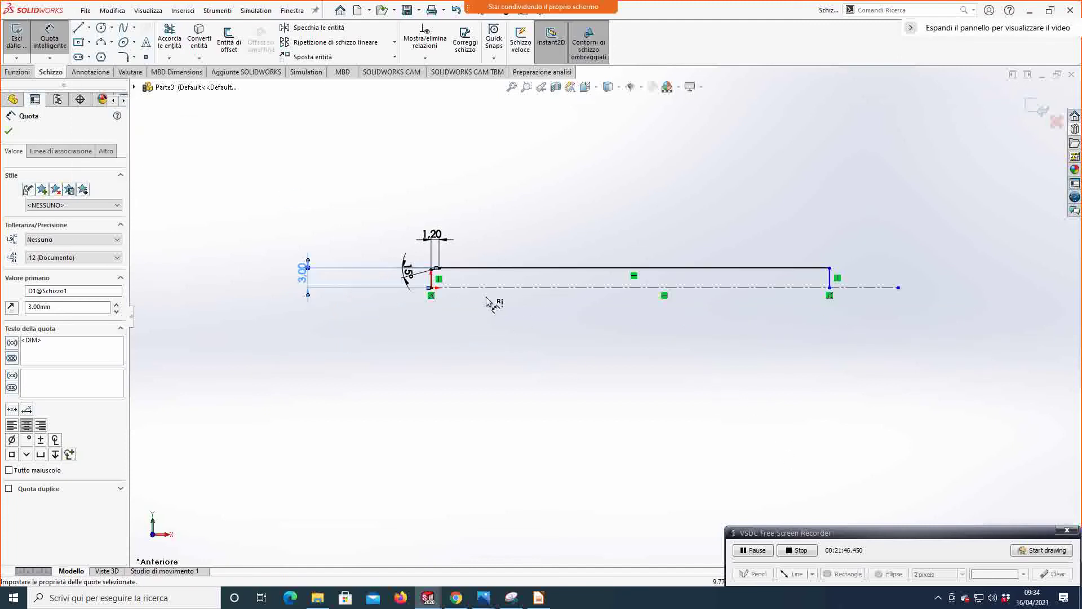
left_click(54, 39)
left_click(429, 280)
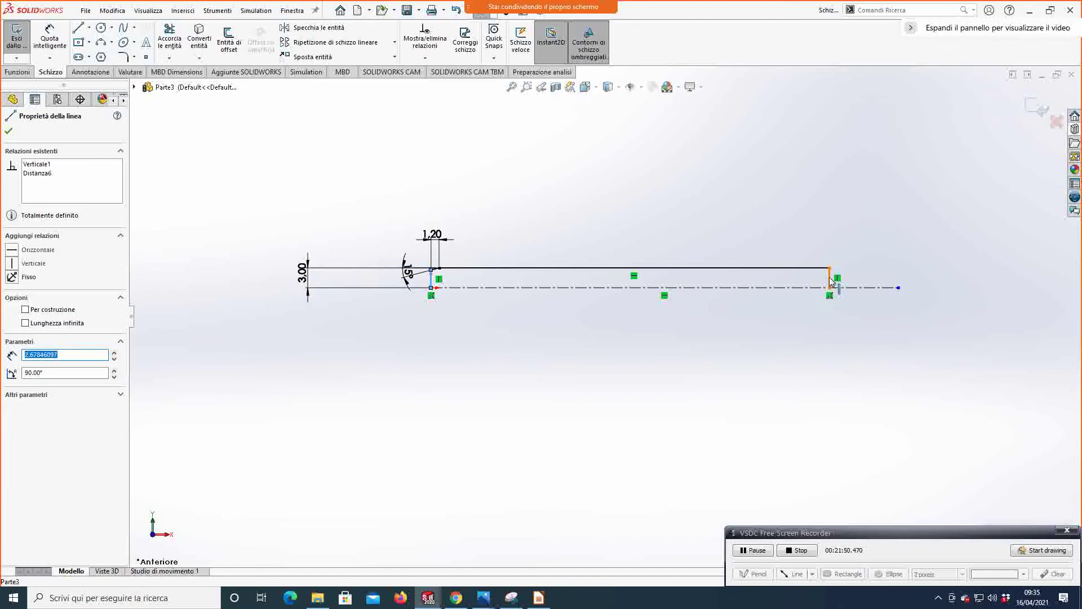
left_click(48, 45)
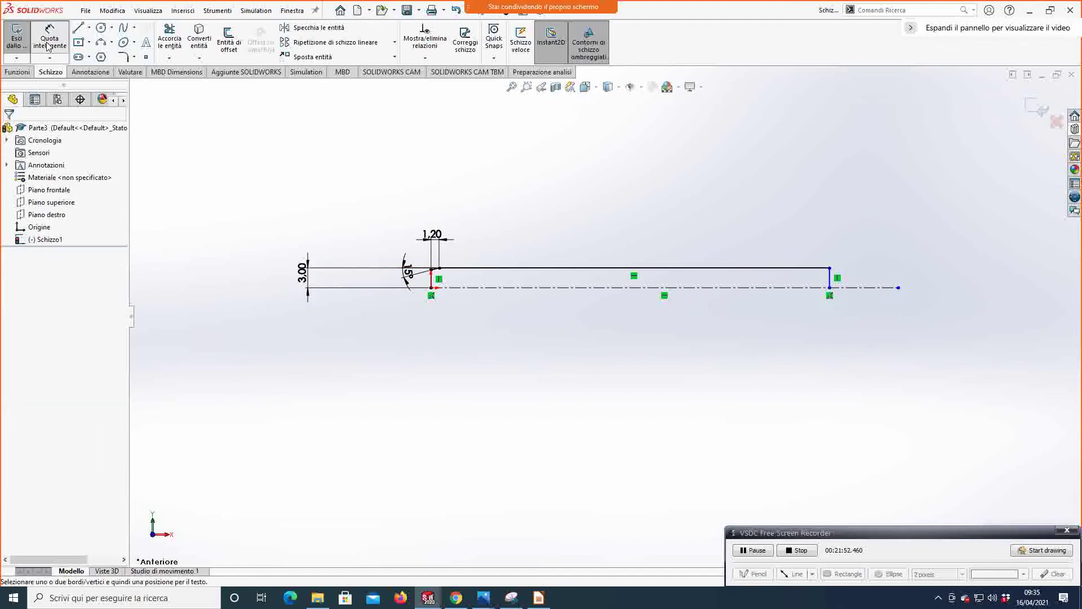
left_click(432, 282)
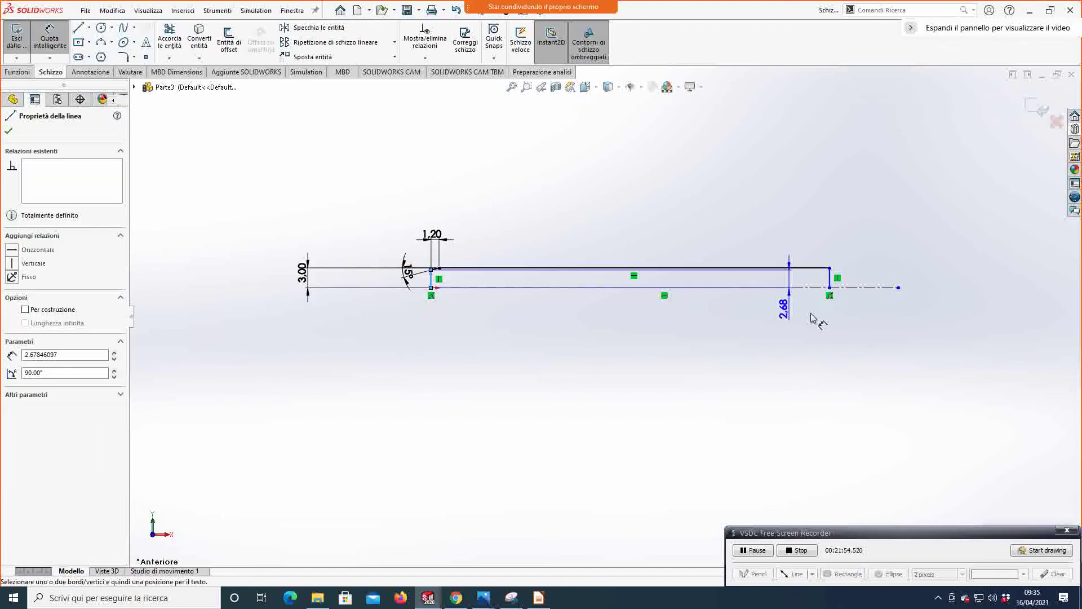
left_click(831, 287)
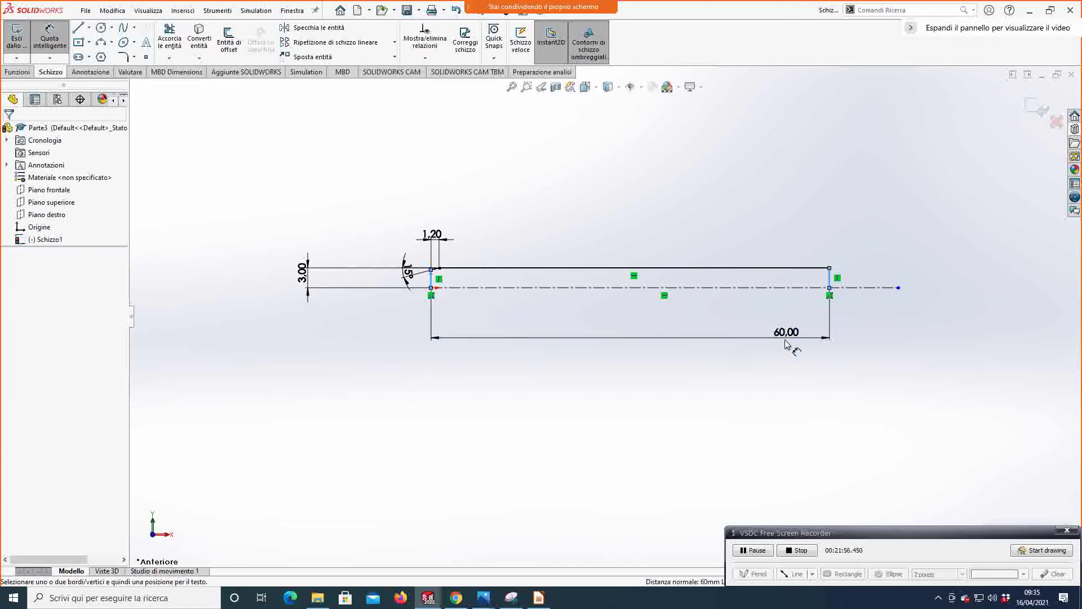
left_click(786, 345)
key("Return")
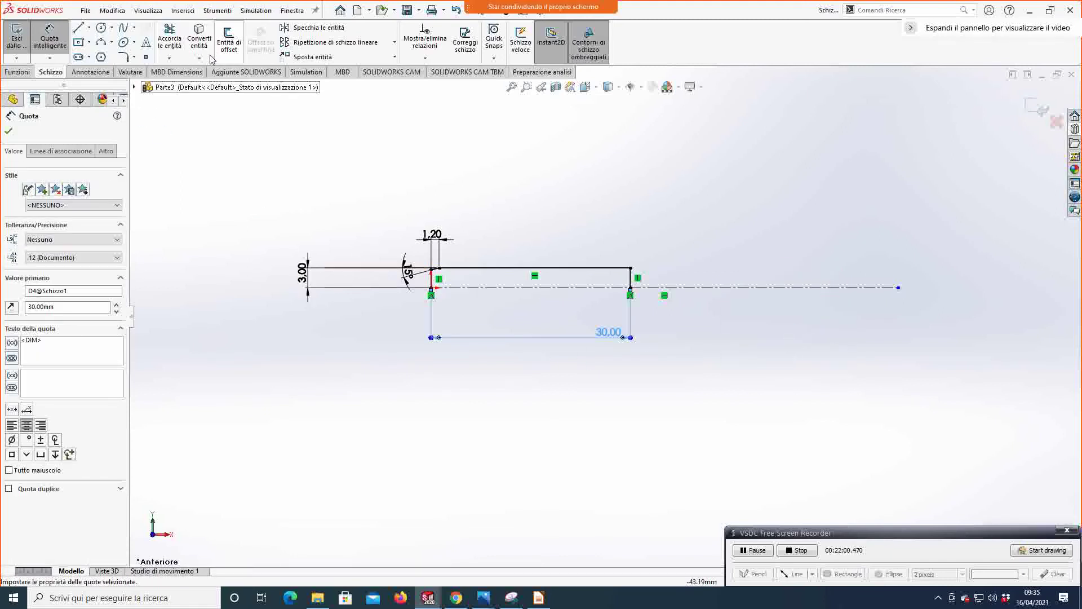
Step: Mirror the profile's left edge, chamfer line and top line about its right vertical edge, keeping the originals
left_click(317, 27)
mouse_move(397, 344)
left_mouse_down()
mouse_move(440, 281)
mouse_move(570, 235)
mouse_move(626, 233)
left_mouse_up()
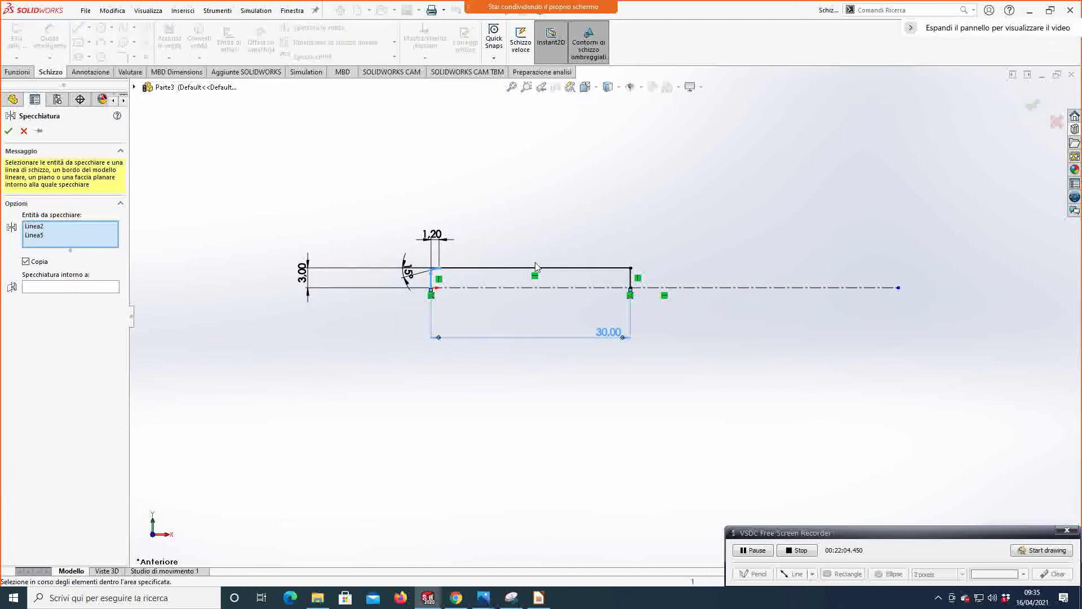
left_click(503, 269)
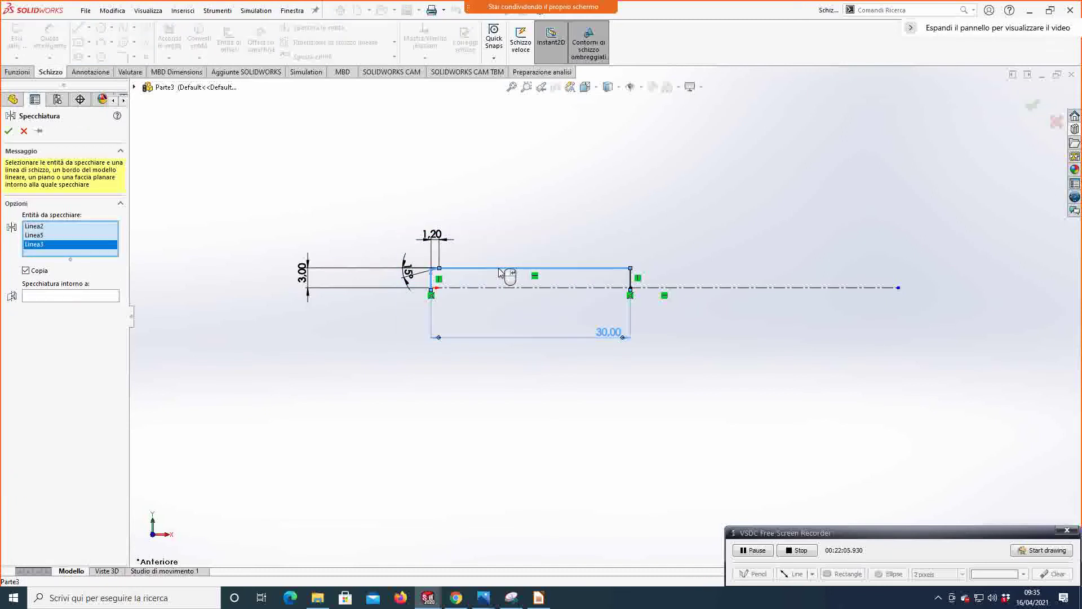
left_click(28, 295)
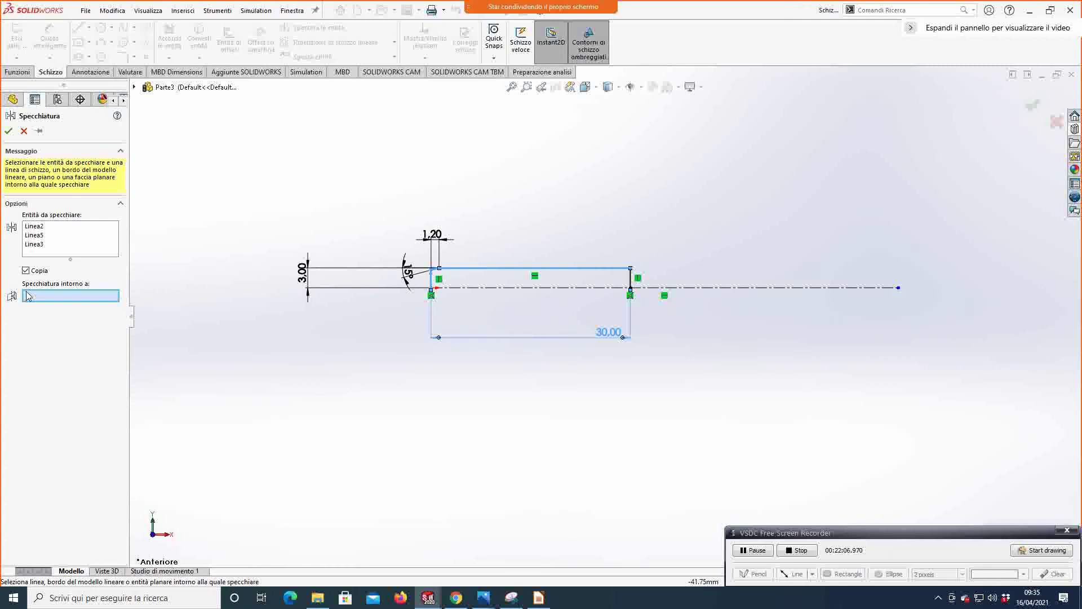
left_click(630, 285)
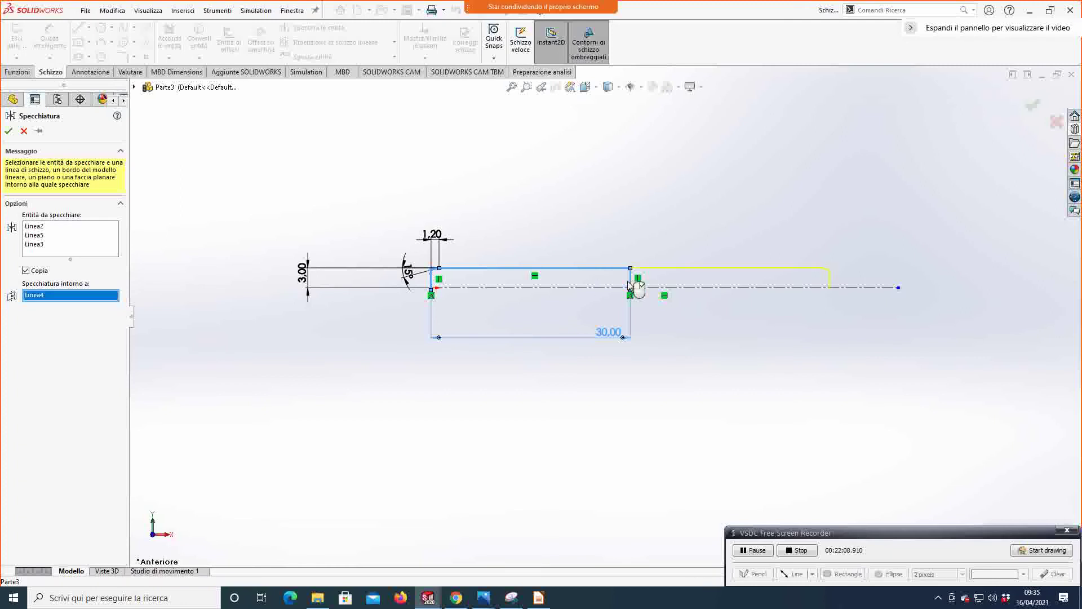
left_click(9, 131)
Step: Delete the vertical line at the middle of the mirrored profile, together with its associated dimension
scroll(492, 274, "down", 3)
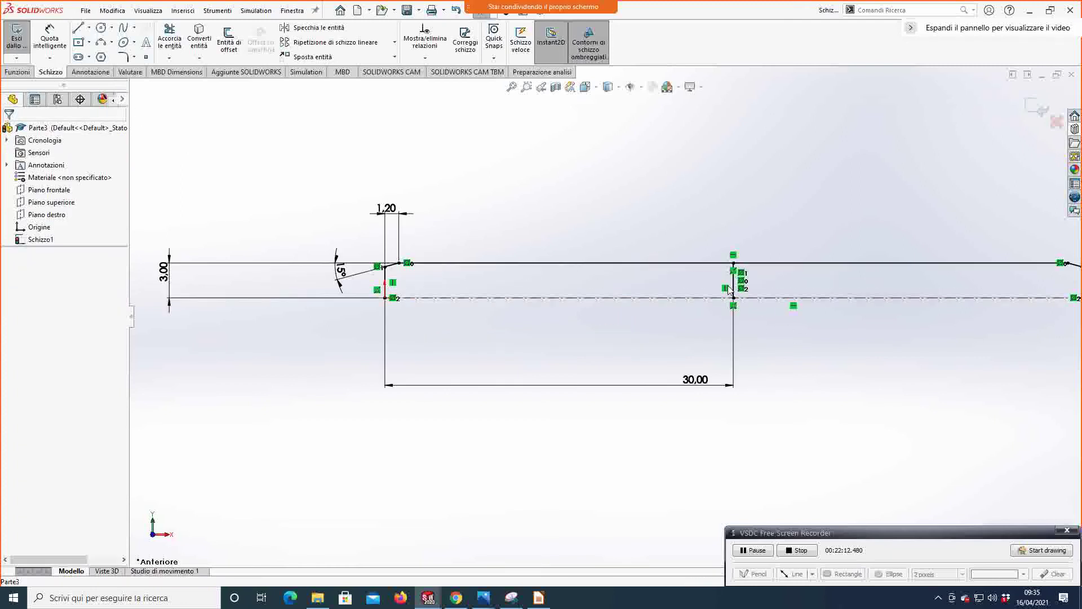
left_click(733, 289)
key("Delete")
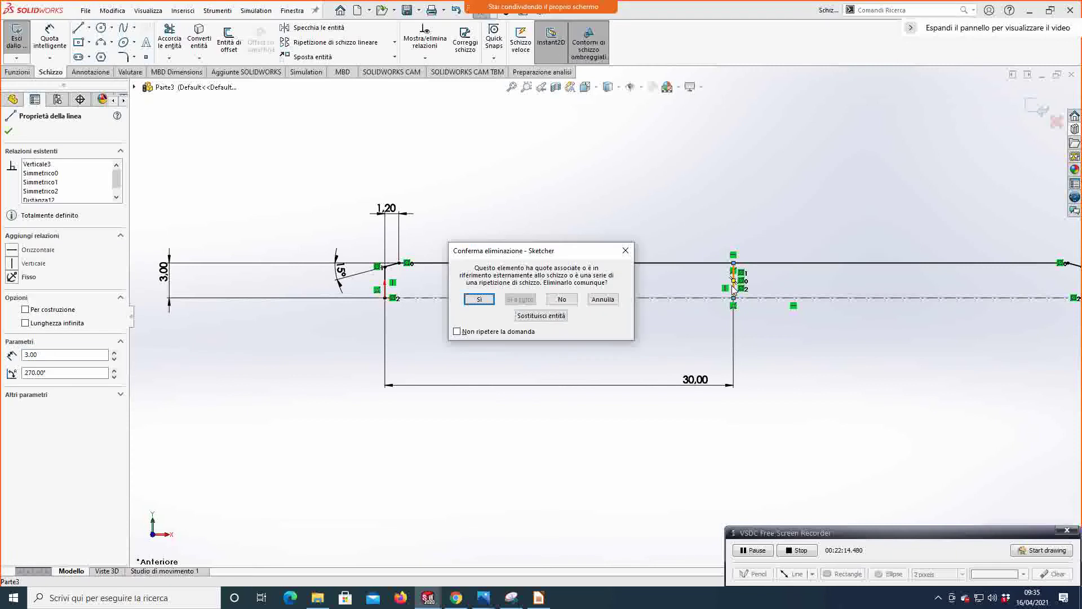
left_click(491, 305)
scroll(599, 431, "up", 2)
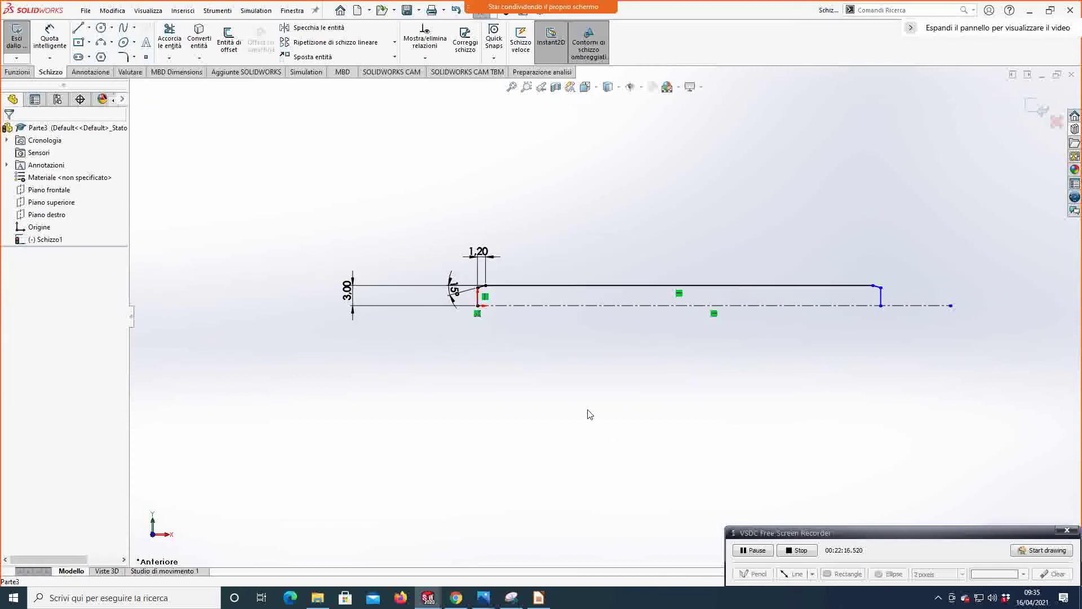
Step: Dimension the profile's overall length between its two vertical end edges as 60 mm
left_click(50, 39)
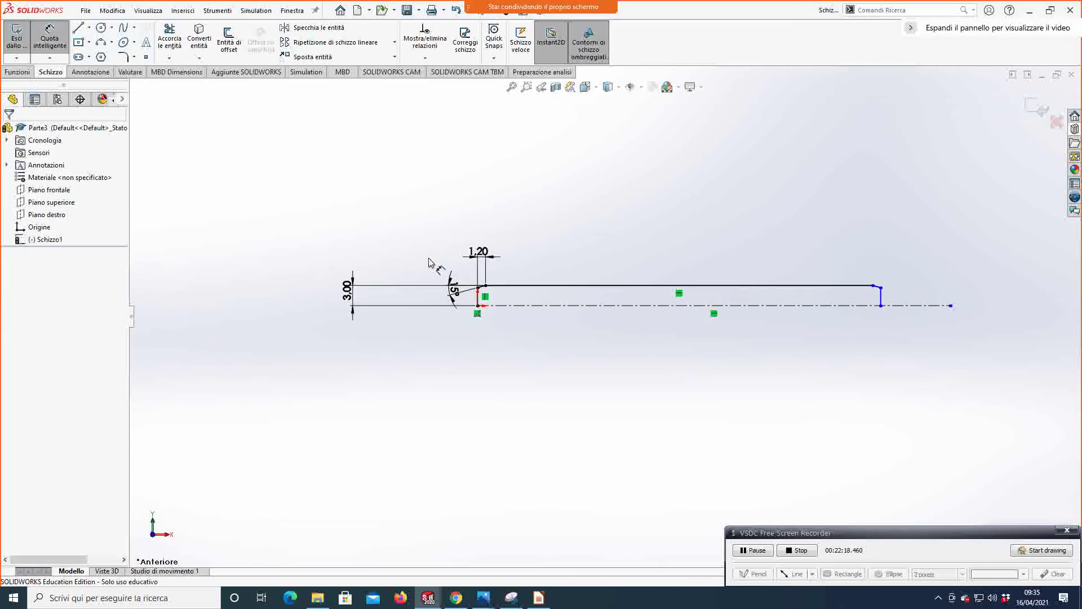
left_click(480, 299)
left_click(881, 297)
left_click(838, 362)
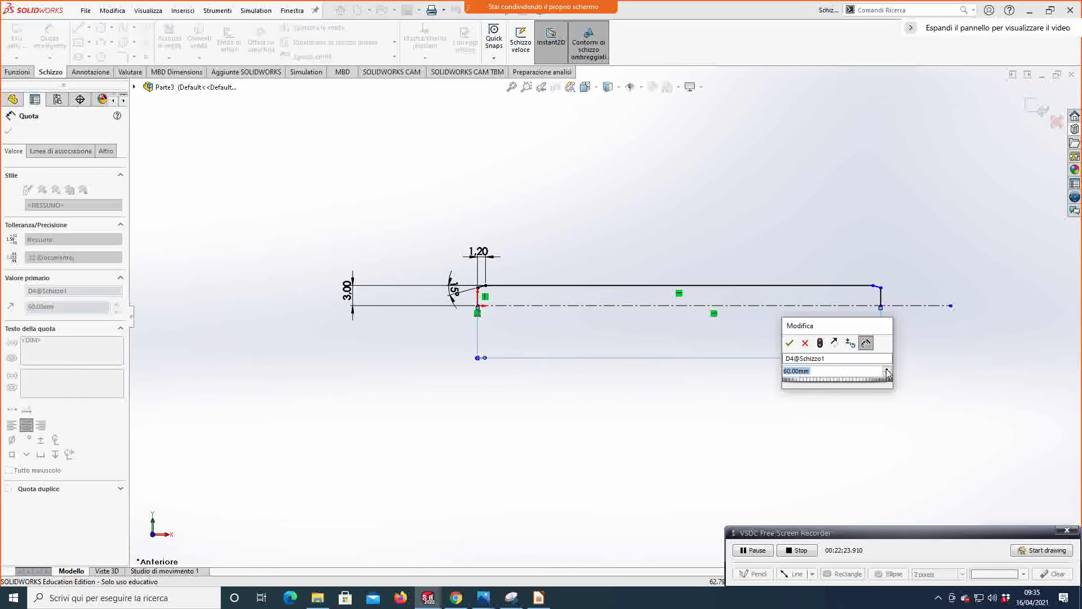
left_click(790, 343)
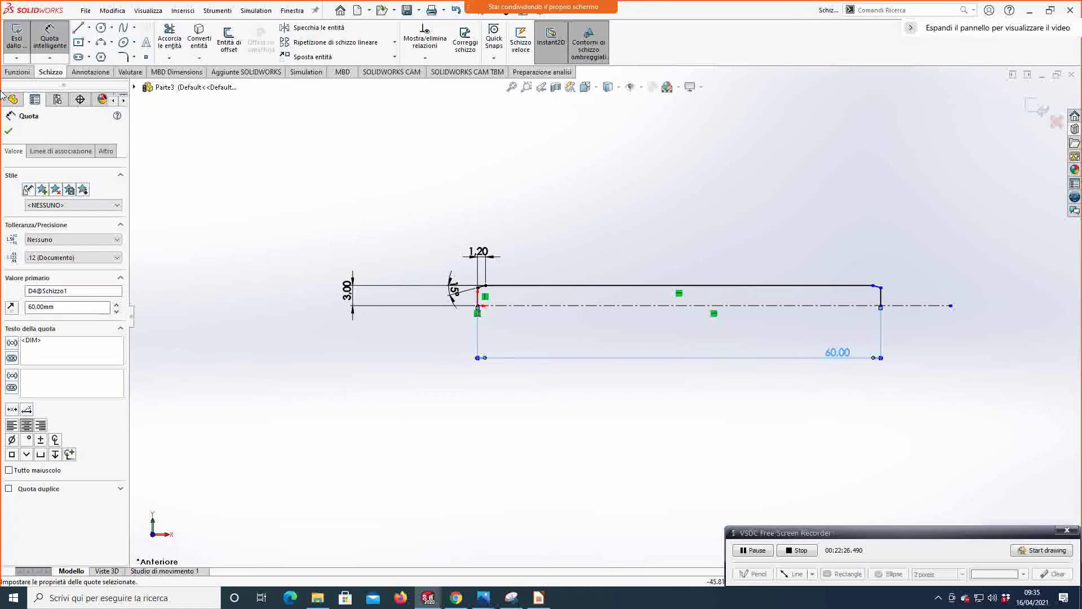
Step: Exit the sketch and revolve it 360° about the construction axis, letting the open profile be closed automatically
left_click(17, 40)
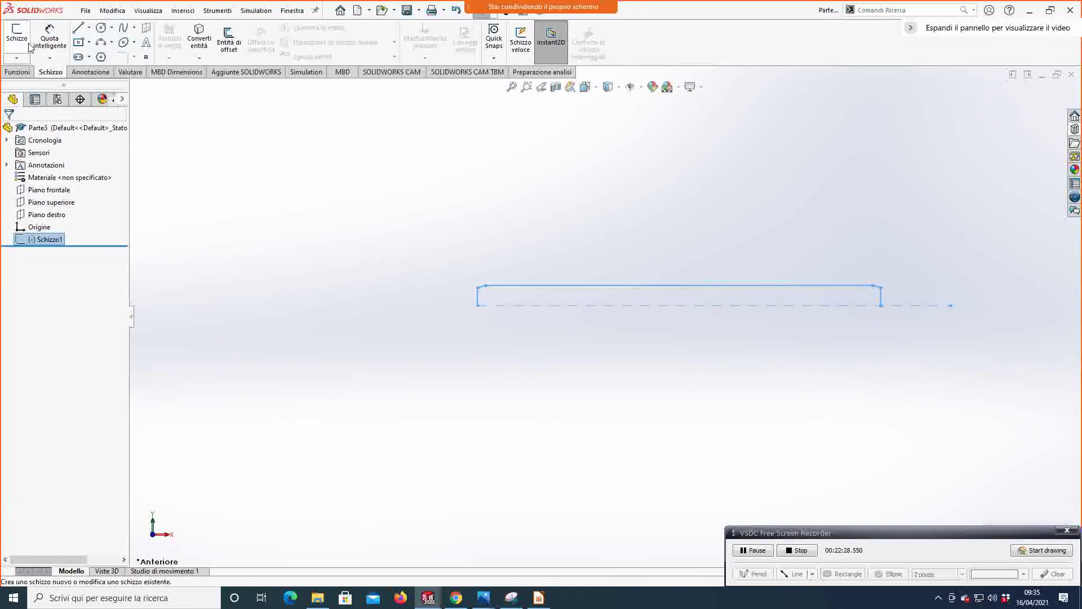
left_click(17, 72)
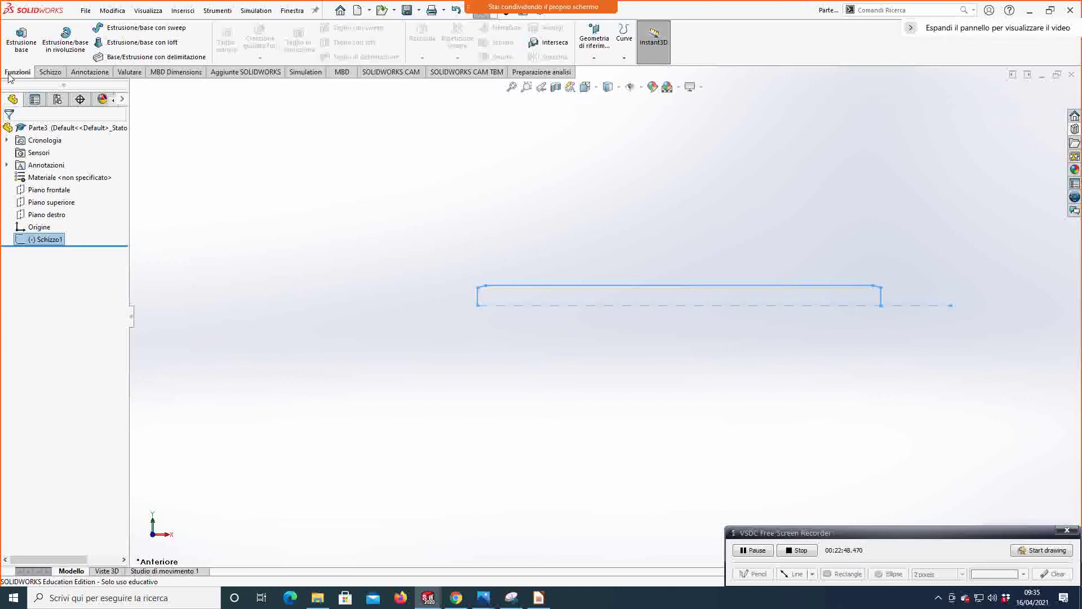
left_click(65, 42)
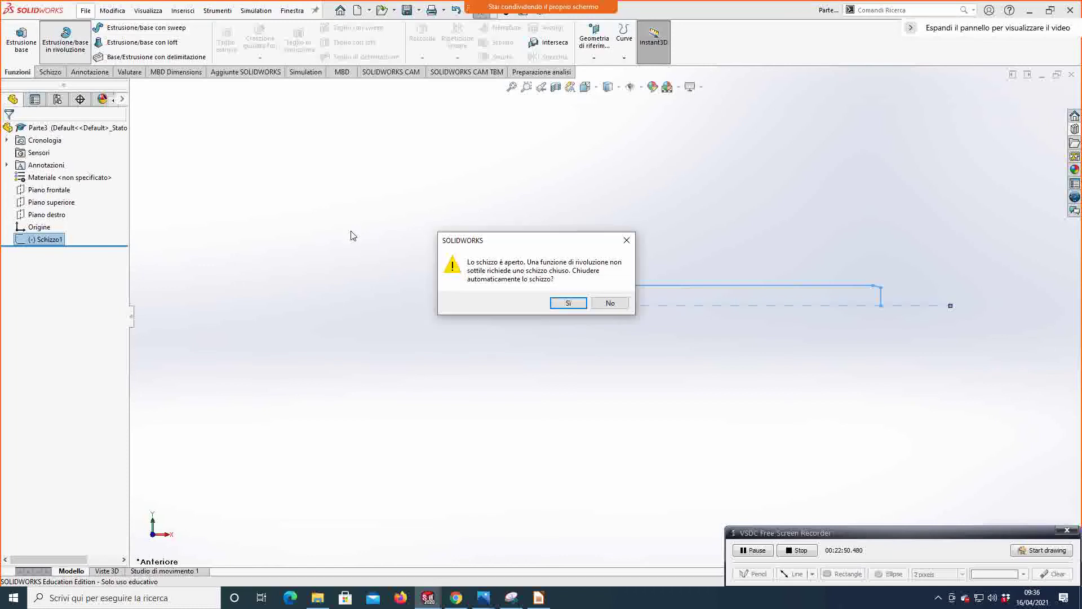
left_click(558, 303)
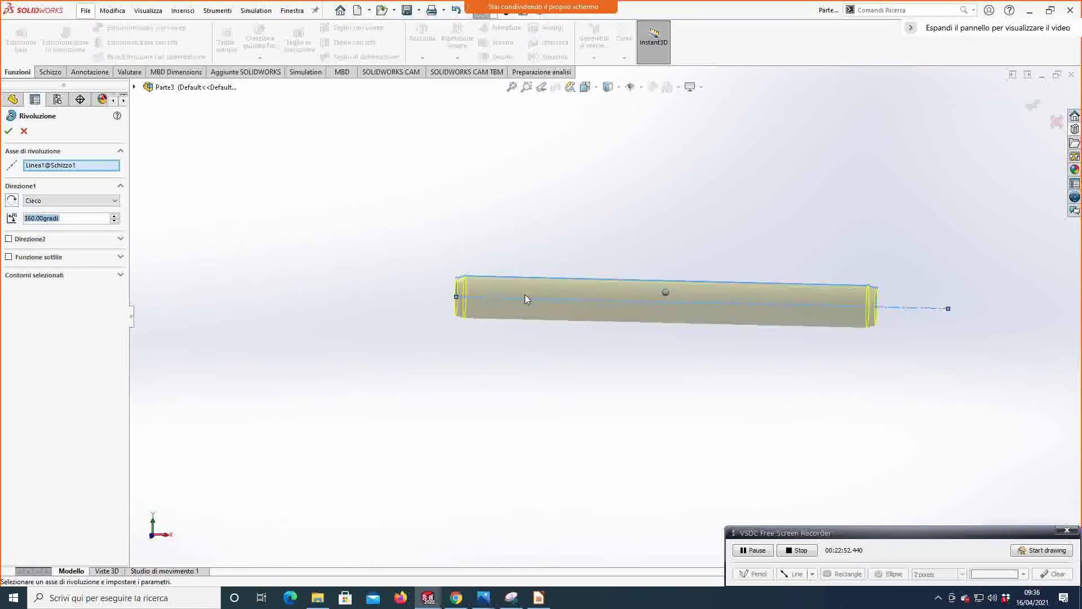
left_click(9, 134)
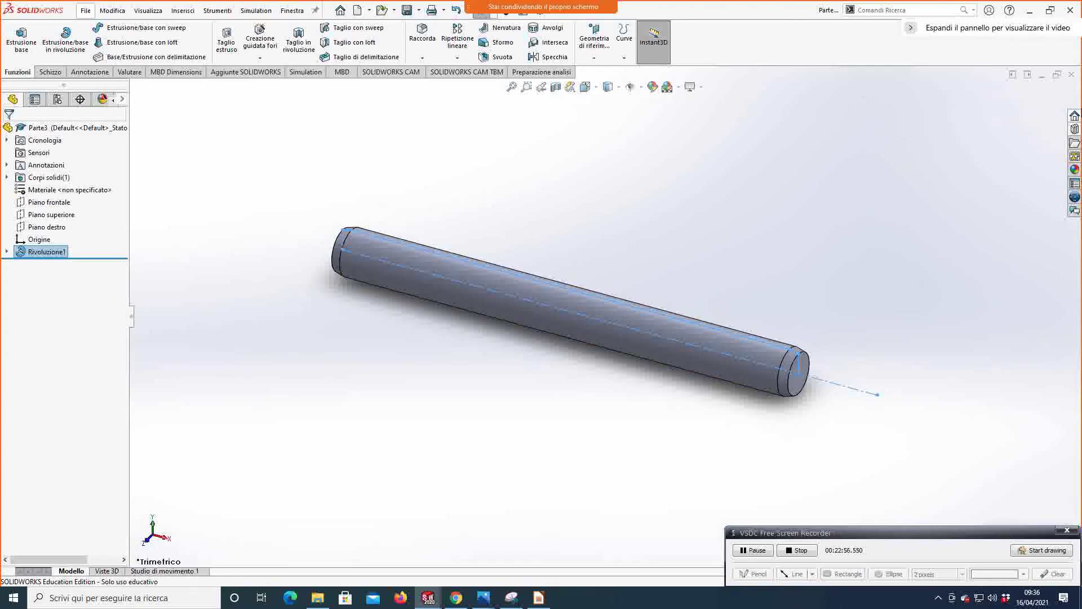
Step: Save the pin part as PERNO in the esercitazione 6 folder and close it
left_click(85, 10)
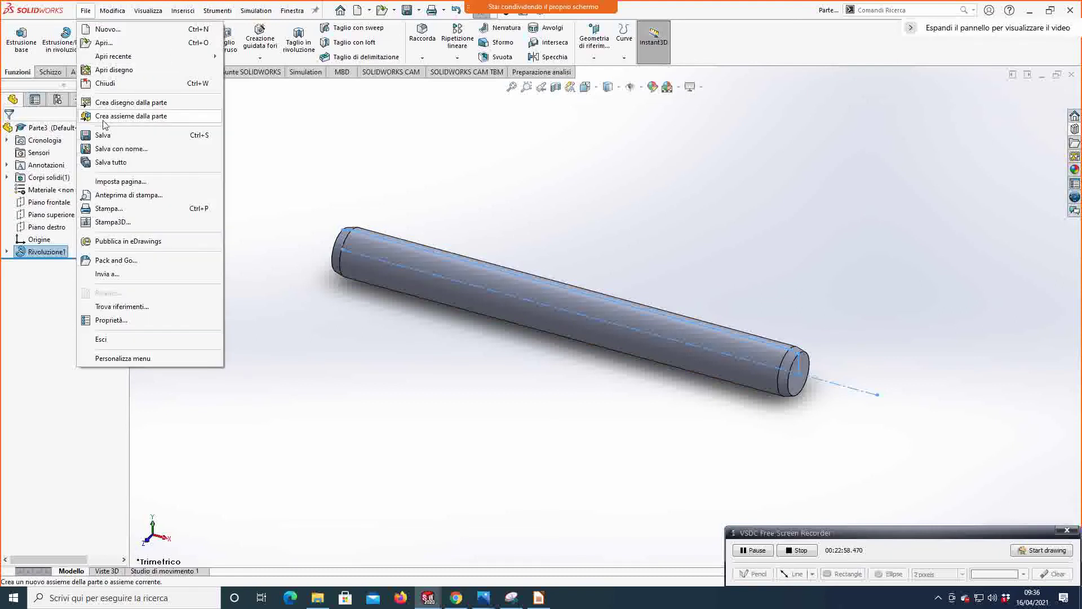
left_click(115, 149)
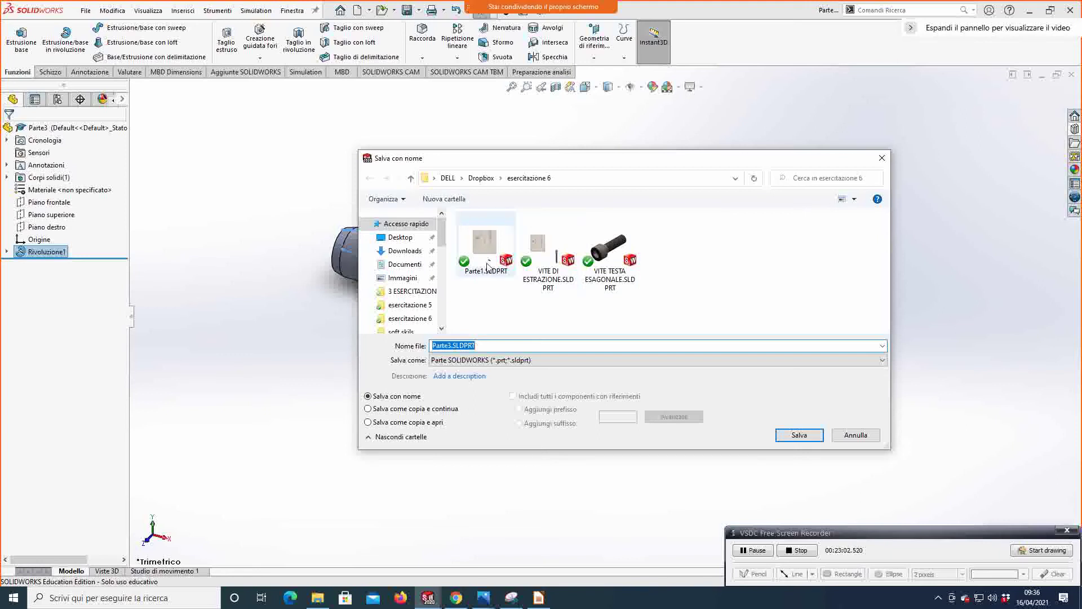
type("PERNO")
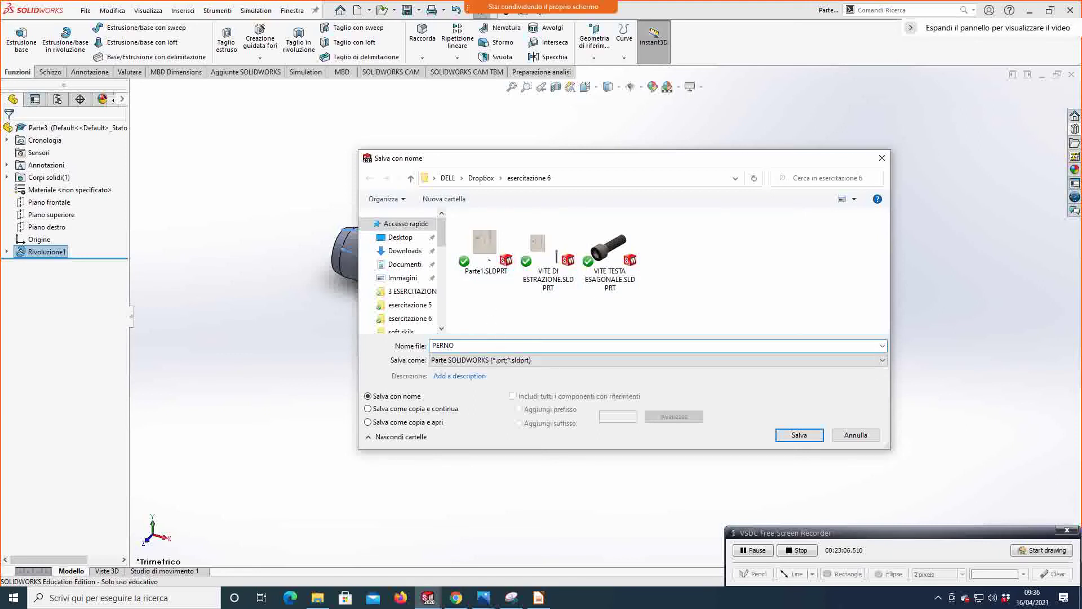
left_click(801, 435)
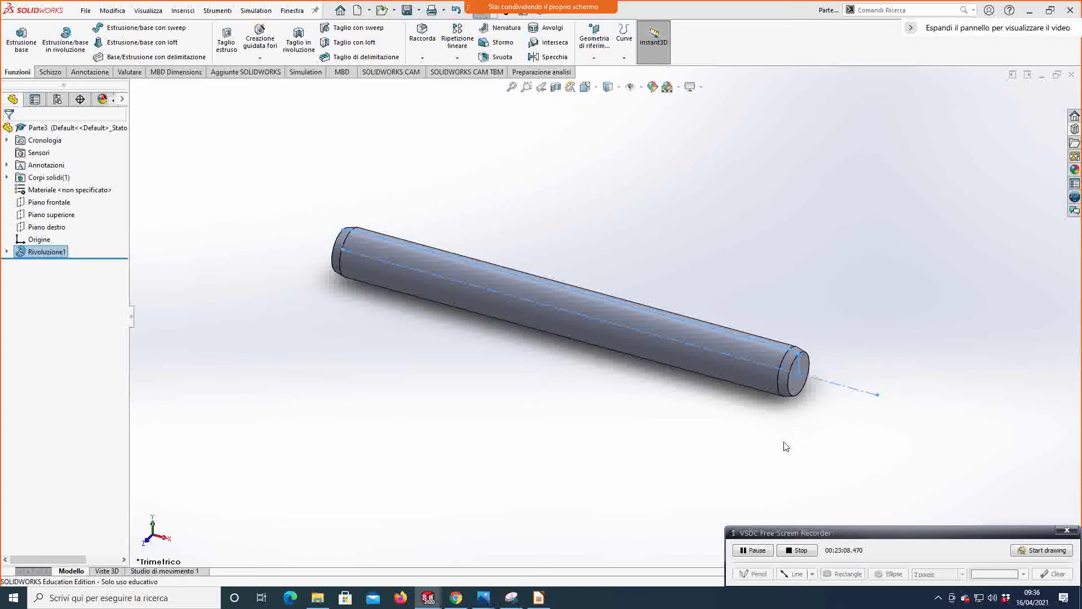
left_click(1071, 76)
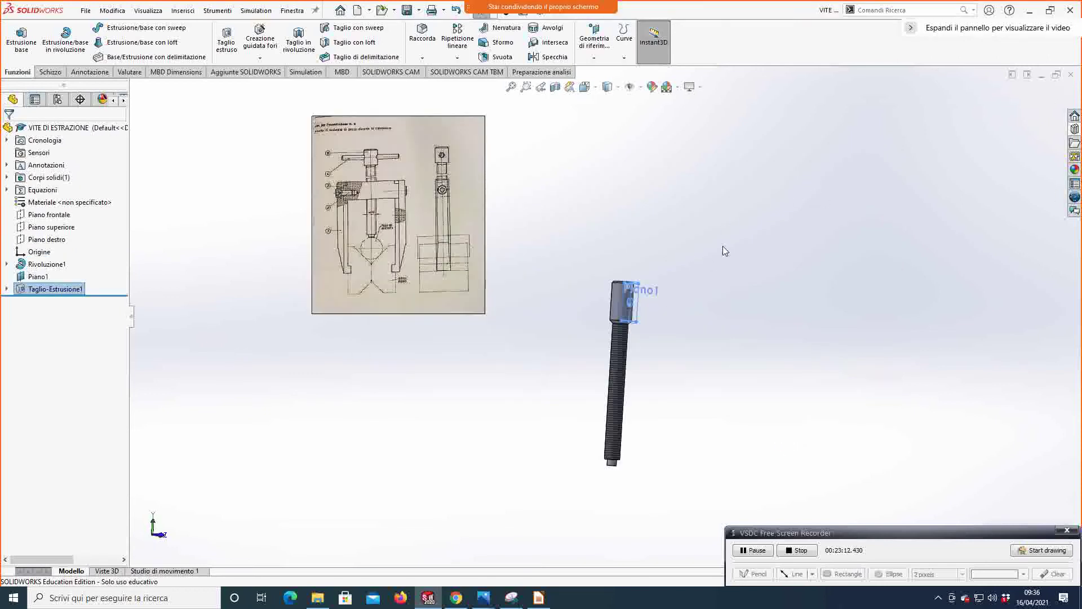
Step: Undo the extruded cut of the cross hole in the extraction screw's head
scroll(649, 344, "down", 3)
scroll(632, 347, "up", 1)
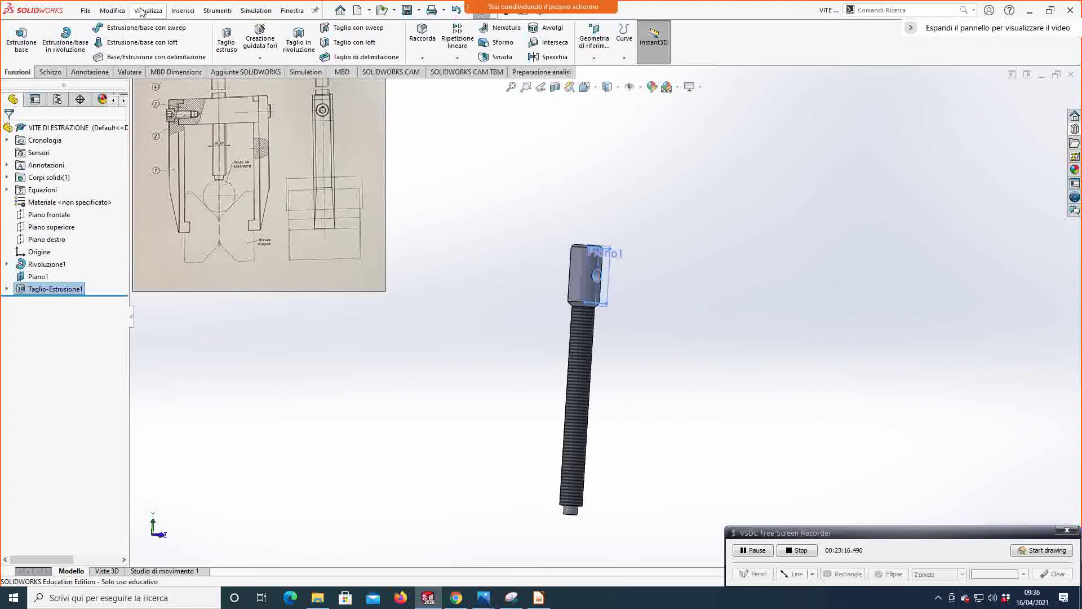
left_click(111, 12)
left_click(116, 28)
left_click(113, 11)
left_click(127, 29)
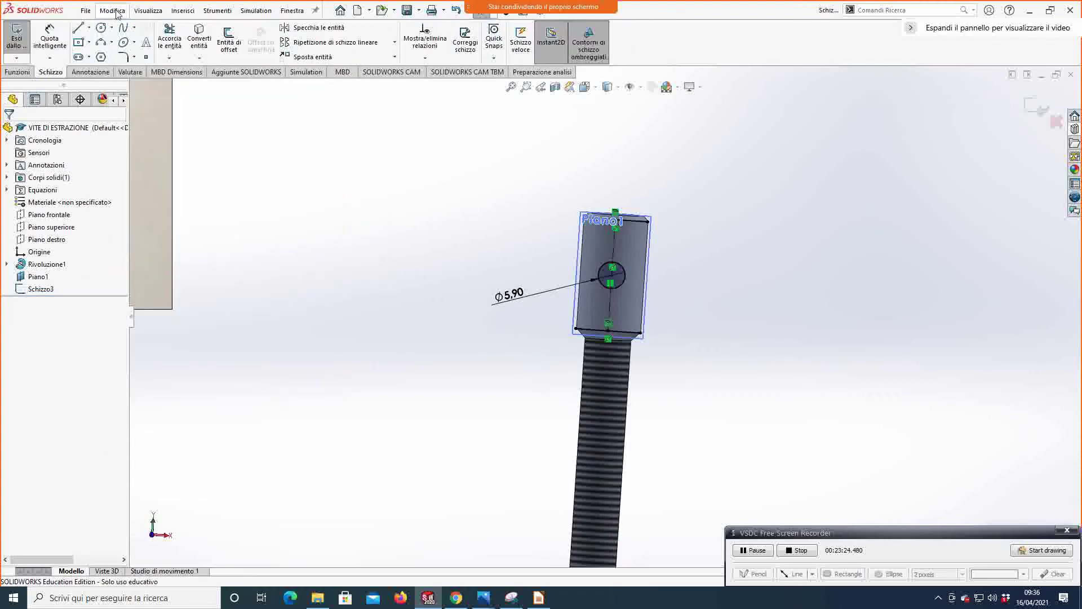
Step: Undo the value change of the hole circle's diameter and the diameter dimension itself
left_click(116, 12)
left_click(500, 274)
scroll(475, 260, "up", 2)
left_click(118, 12)
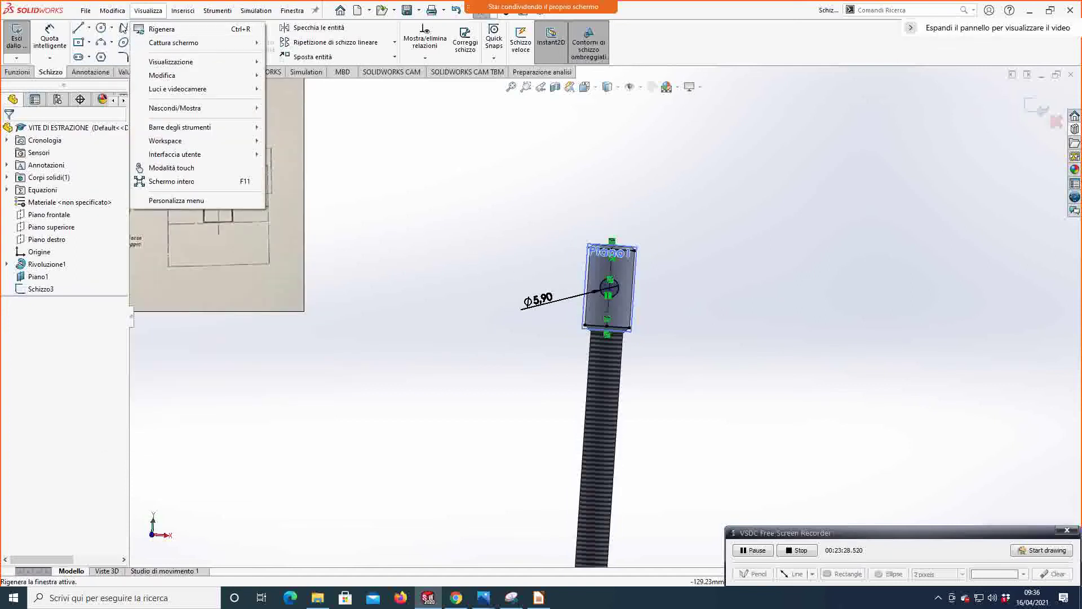
left_click(130, 30)
left_click(109, 12)
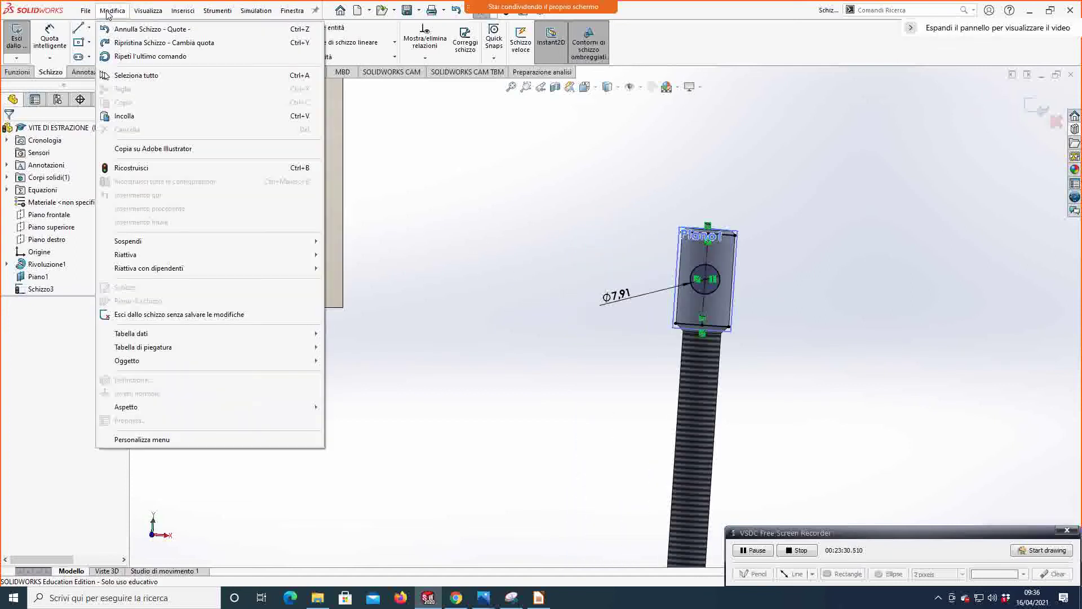
left_click(123, 30)
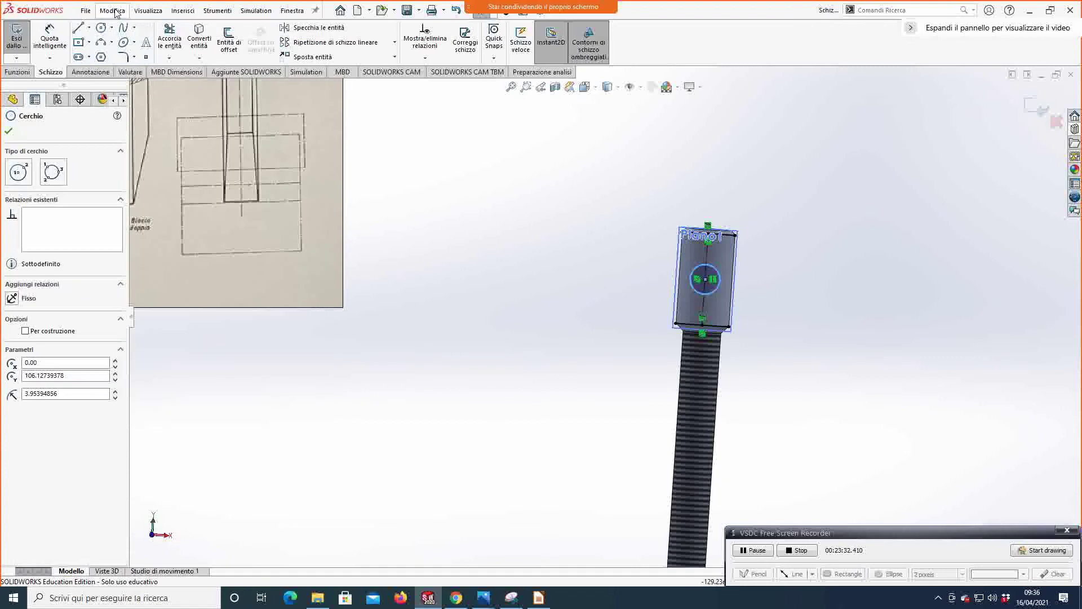
Step: Undo the hole circle, its vertical construction line and the two horizontal reference lines in the sketch
left_click(112, 11)
left_click(141, 30)
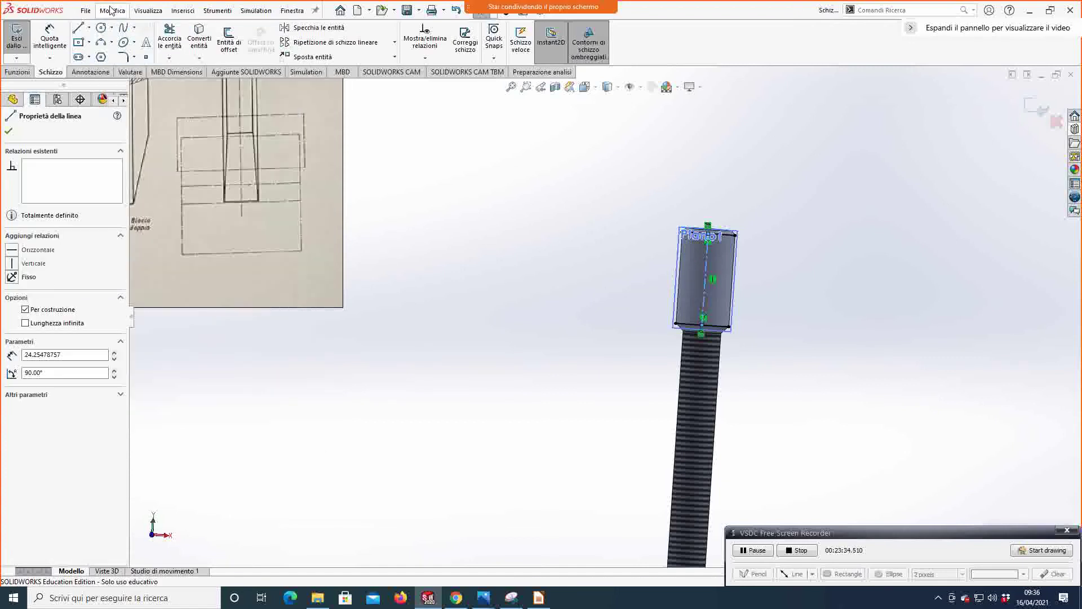
left_click(112, 10)
left_click(129, 31)
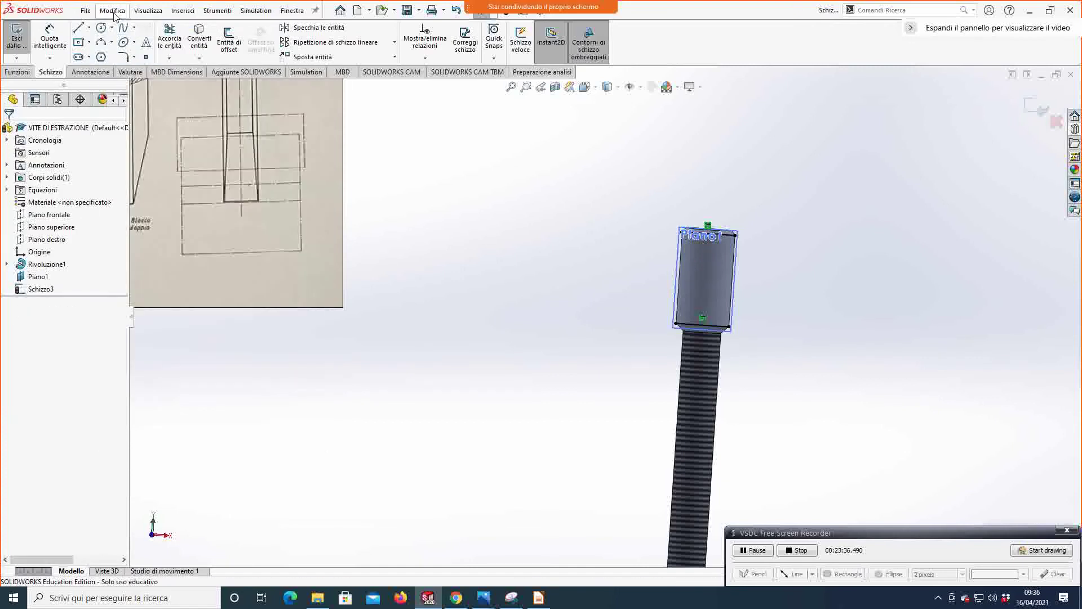
left_click(112, 10)
left_click(129, 29)
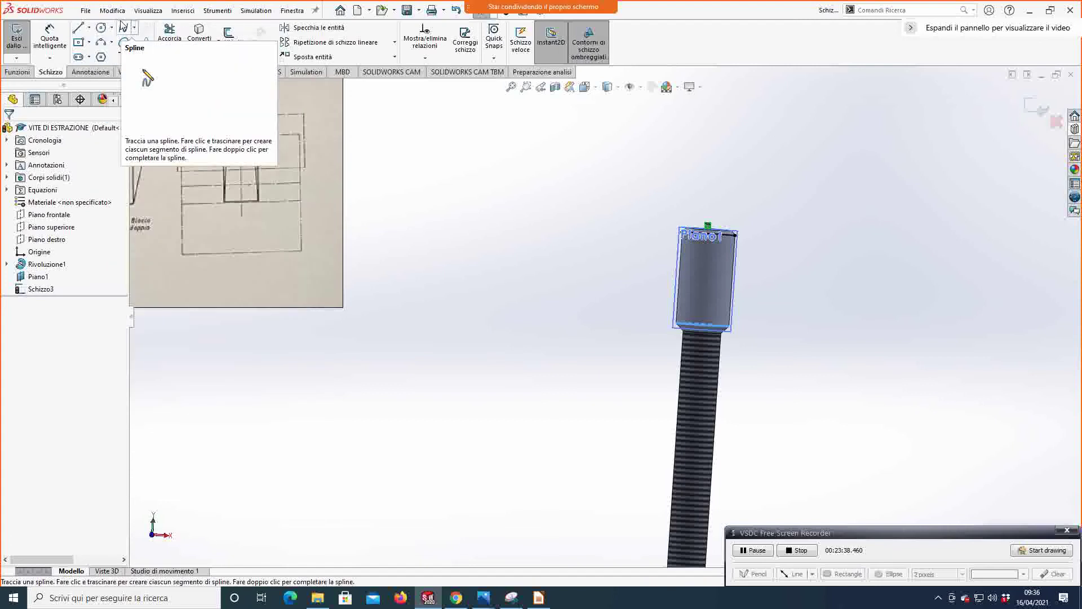
left_click(112, 10)
left_click(129, 30)
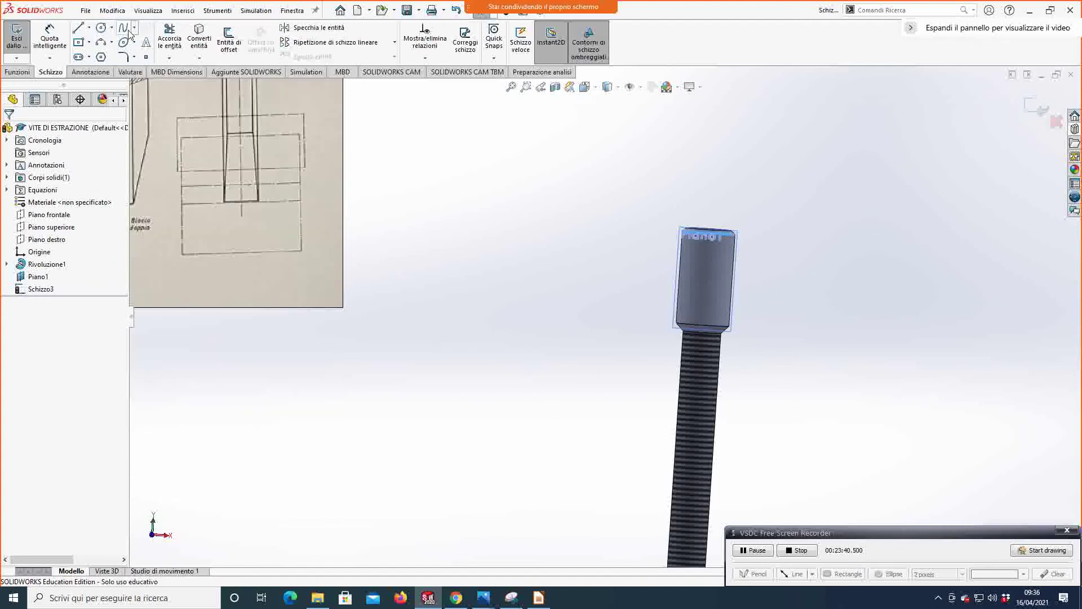
Step: Exit the emptied hole sketch and open the definition of Piano1, the plane tangent to the screw's head
mouse_move(515, 342)
middle_mouse_down()
mouse_move(592, 382)
mouse_move(679, 372)
middle_mouse_up()
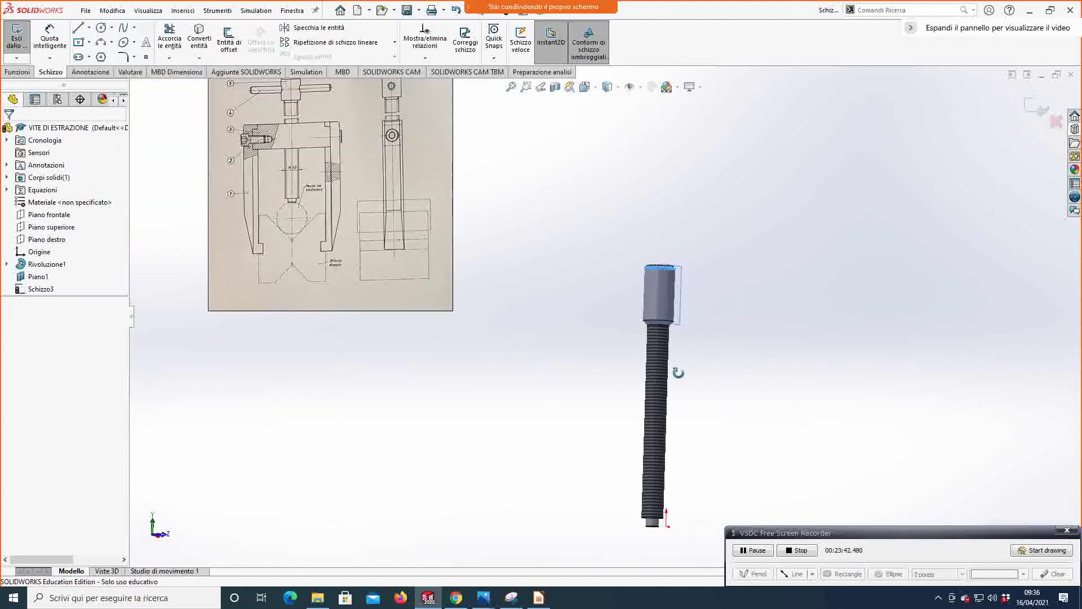
right_click(45, 277)
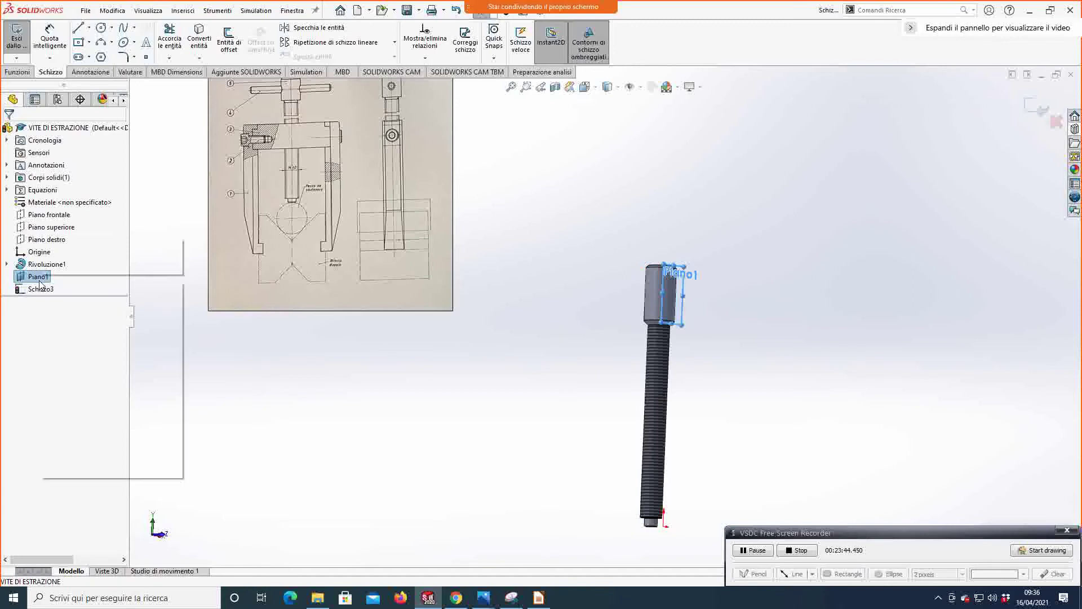
left_click(34, 277)
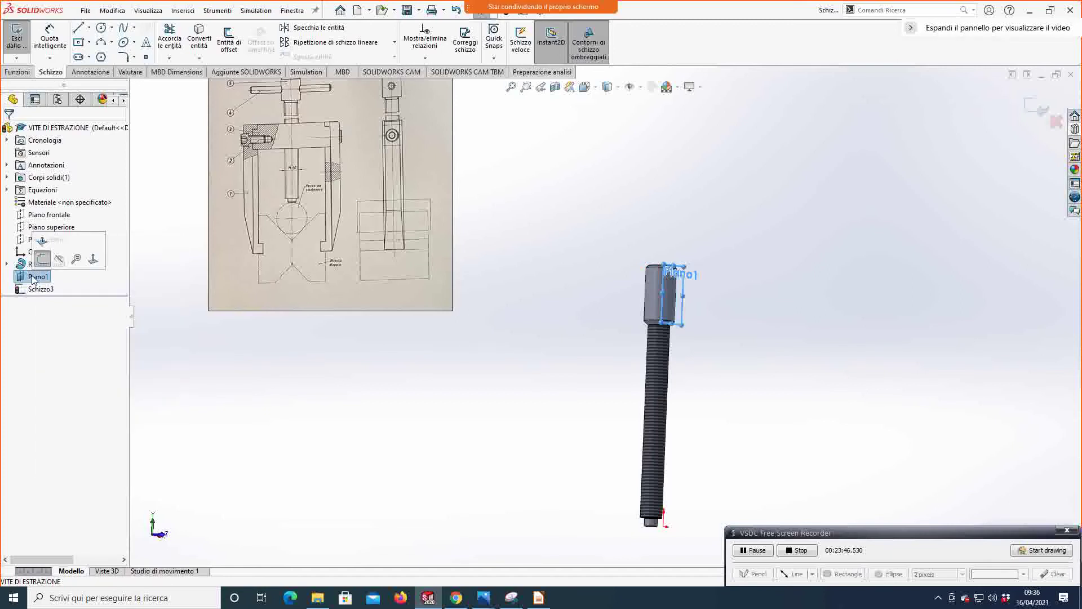
left_click(290, 362)
left_click(16, 40)
right_click(41, 279)
left_click(54, 257)
scroll(656, 317, "down", 2)
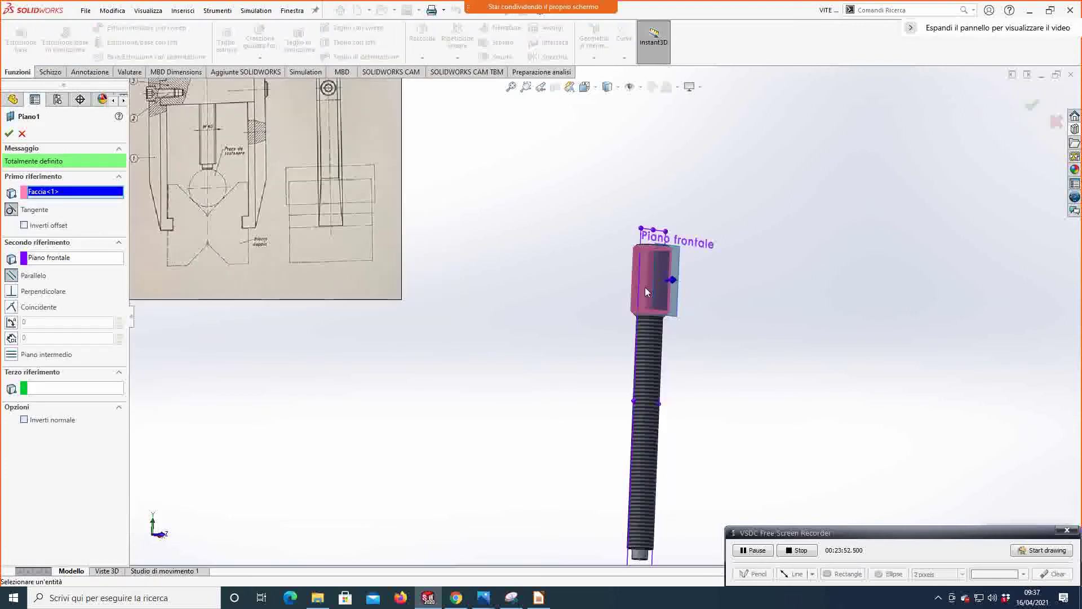
Step: Review the second reference and accept the plane tangent to the screw head's cylindrical face and parallel to Piano frontale
left_click(43, 258)
key("z")
key("z")
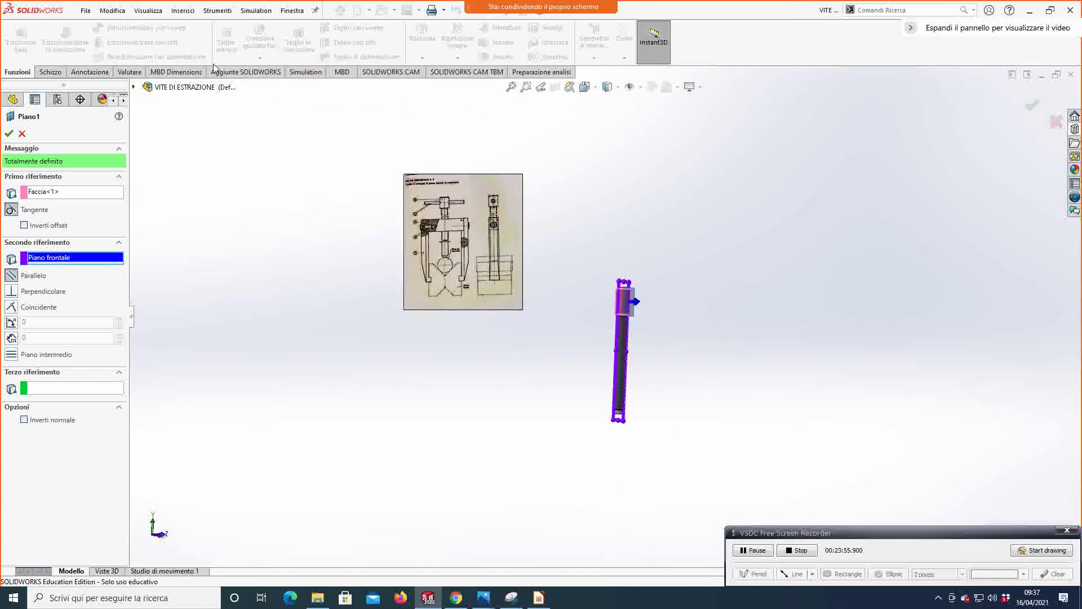
left_click(134, 88)
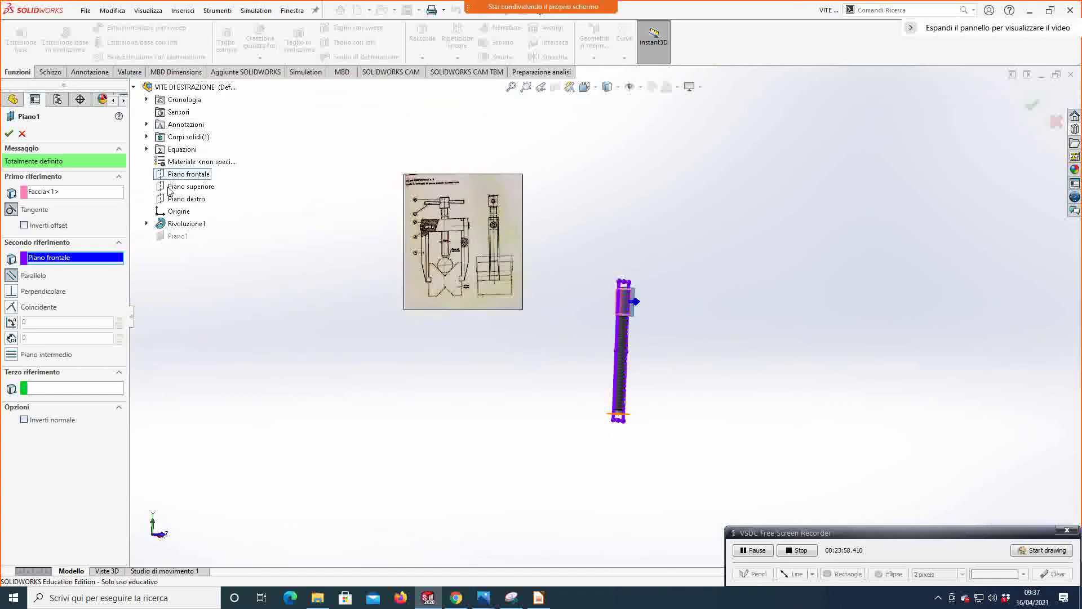
scroll(595, 355, "down", 4)
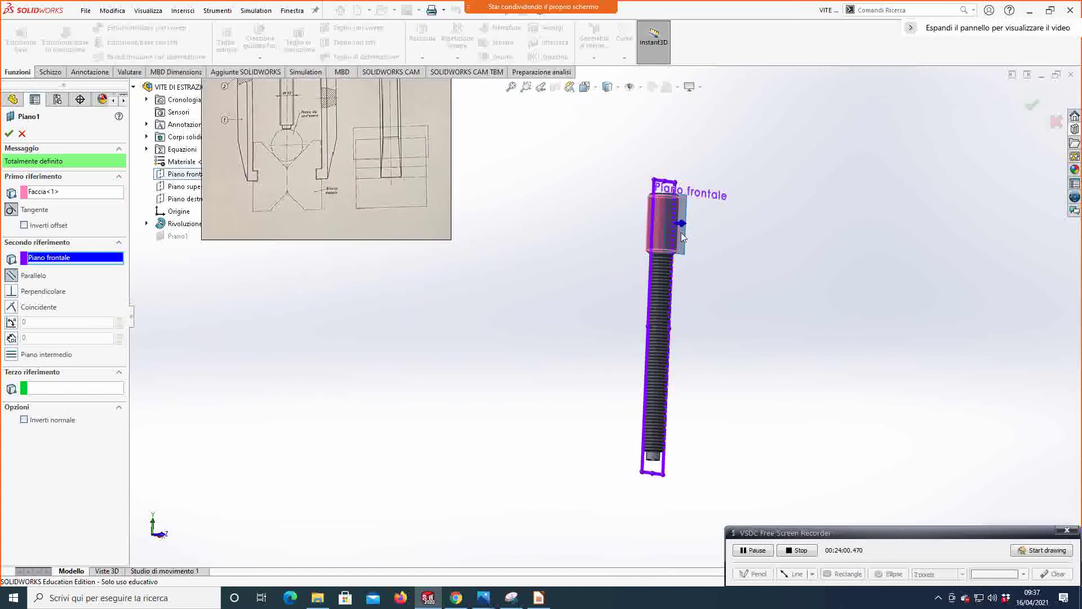
left_click(9, 134)
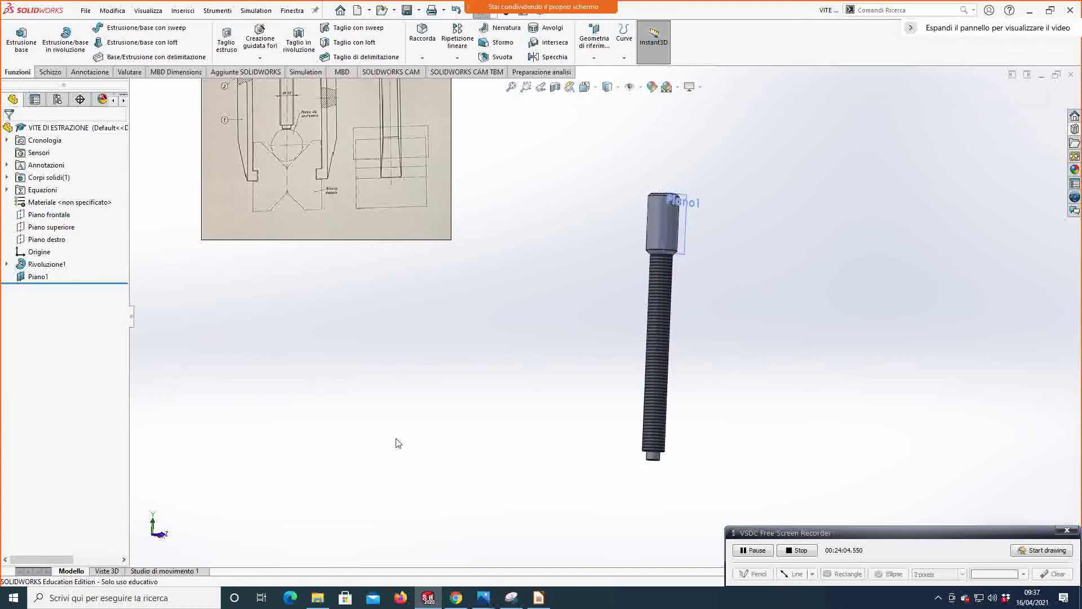
Step: Start a sketch on Piano1 and convert the head's lower and upper circular edges into sketch lines
scroll(721, 351, "down", 2)
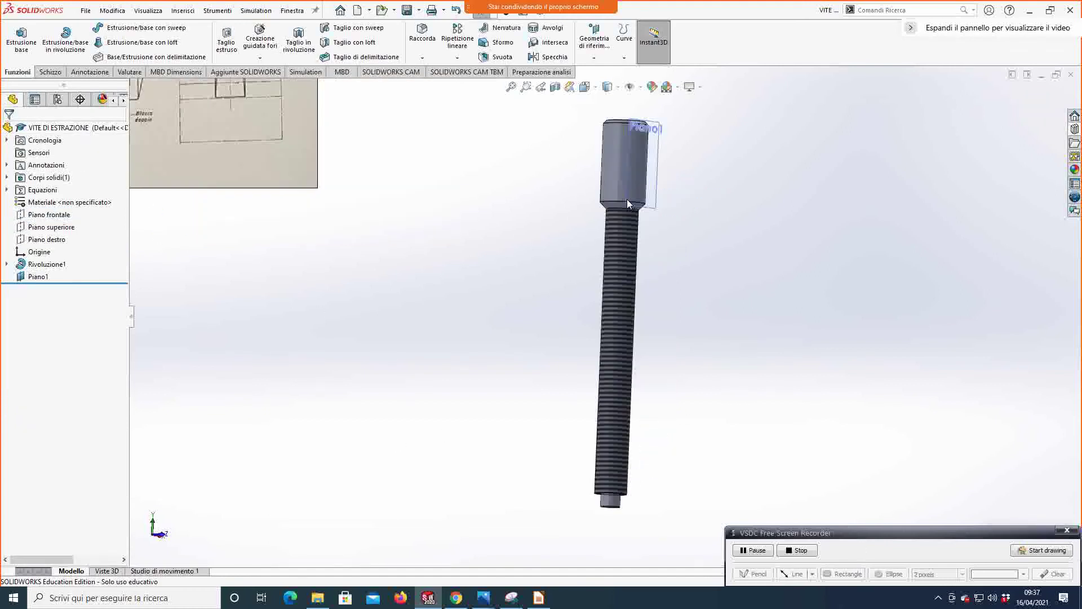
right_click(31, 277)
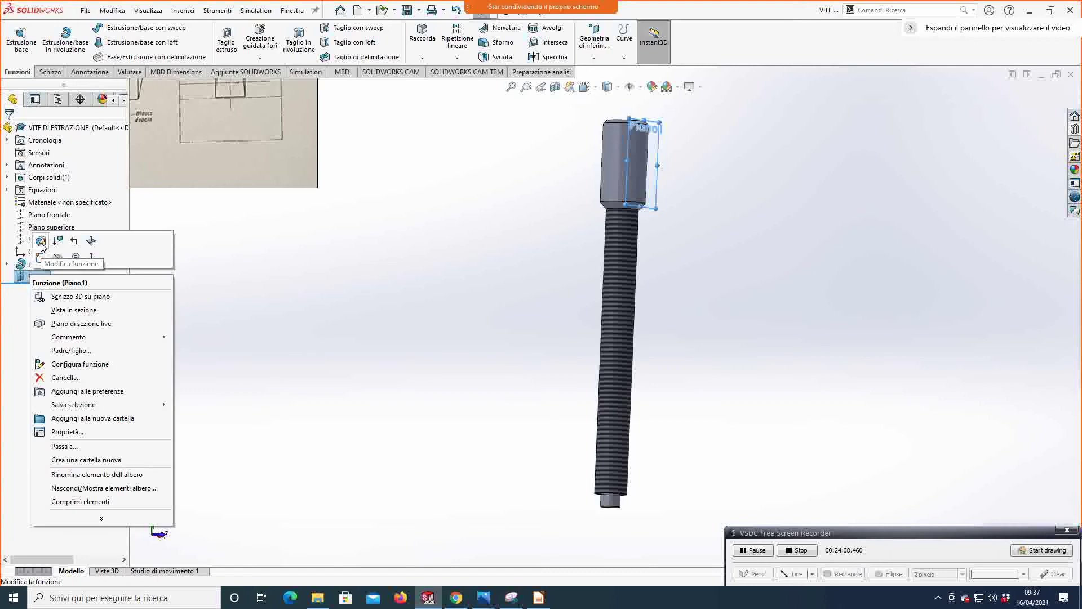
left_click(41, 243)
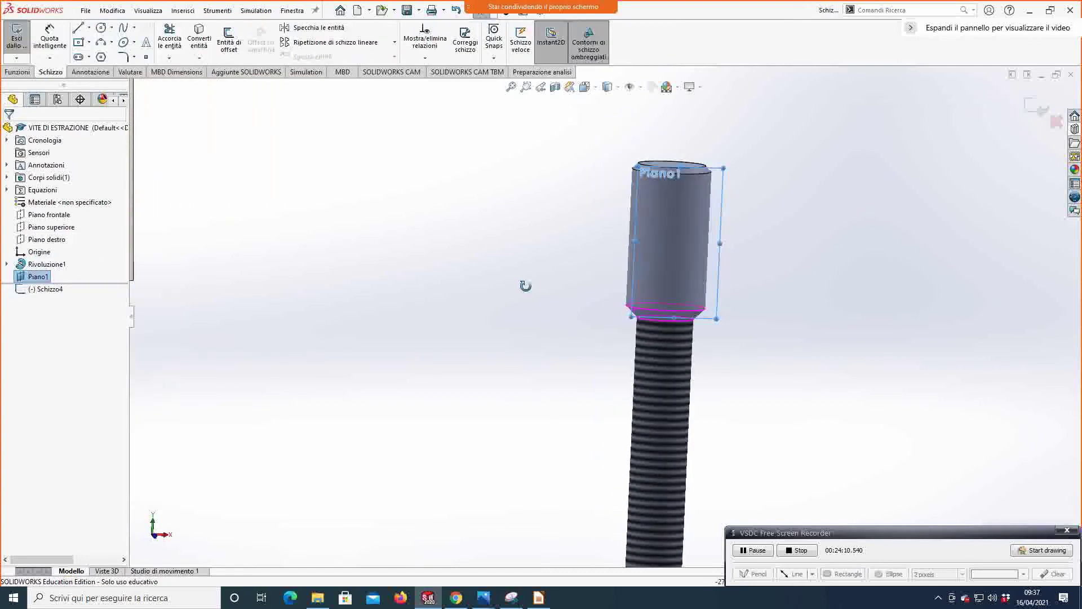
left_click(665, 309)
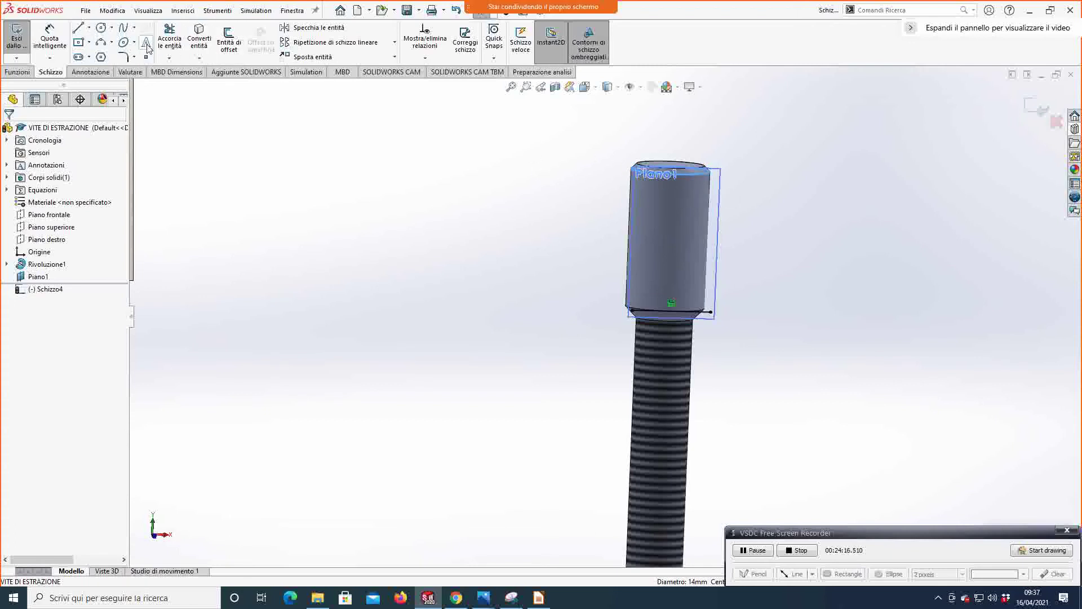
left_click(199, 39)
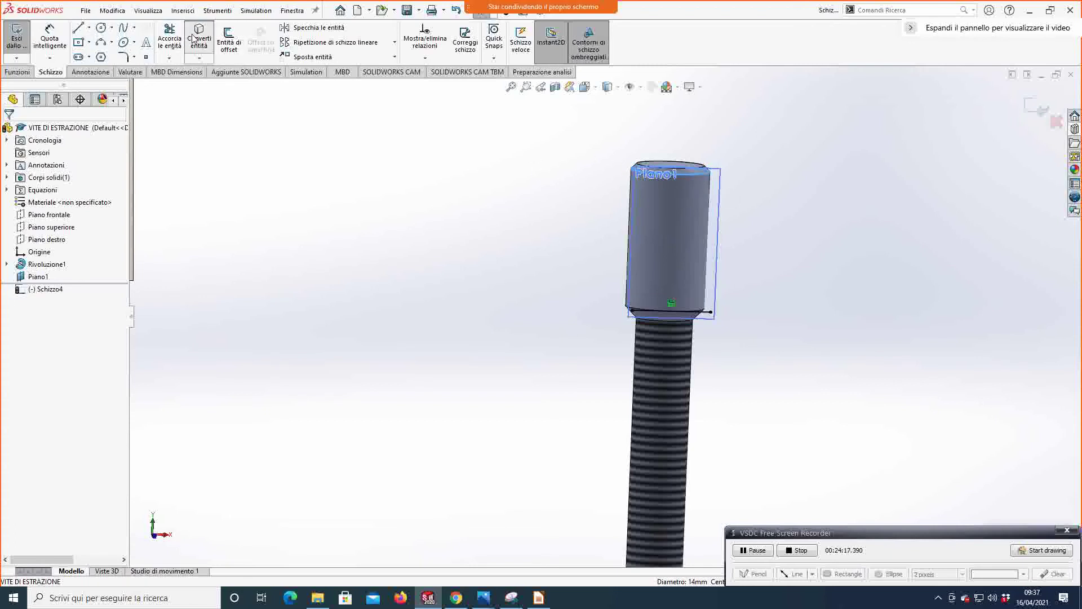
Step: Draw a vertical construction line joining the midpoints of the two converted edge lines
left_click(89, 27)
left_click(102, 44)
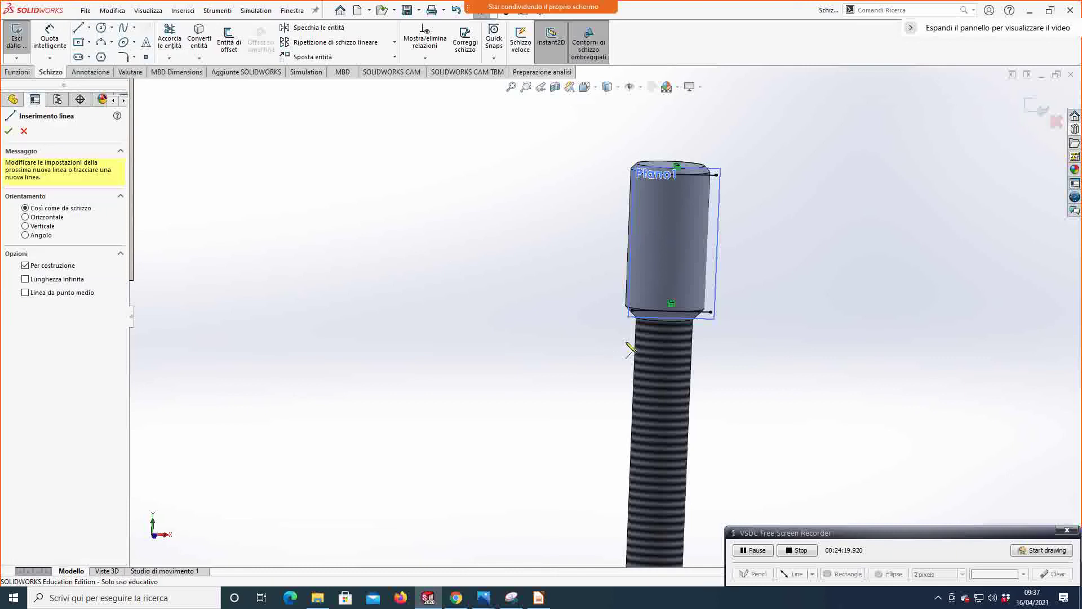
left_click(672, 312)
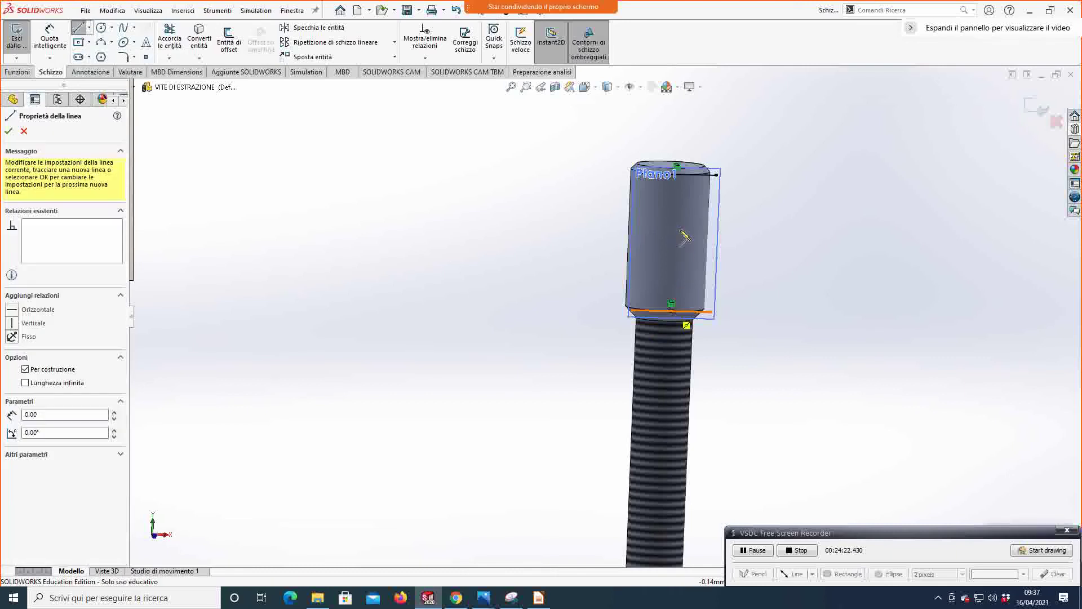
left_click(678, 176)
Step: Draw a circle about 6 mm in diameter centred on the construction line's midpoint
left_click(101, 28)
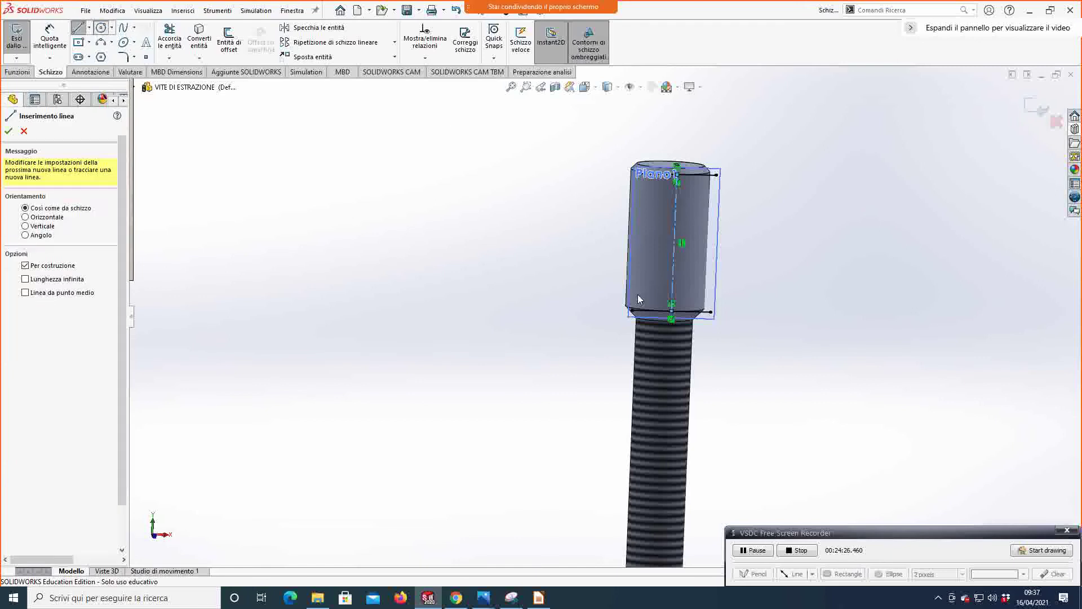
left_click(675, 243)
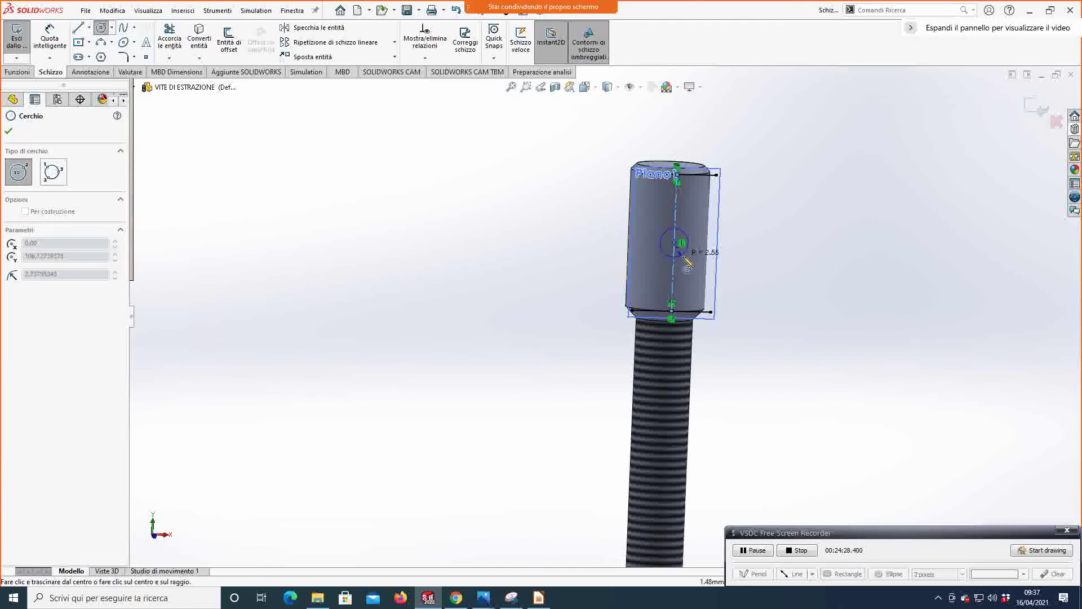
left_click(687, 253)
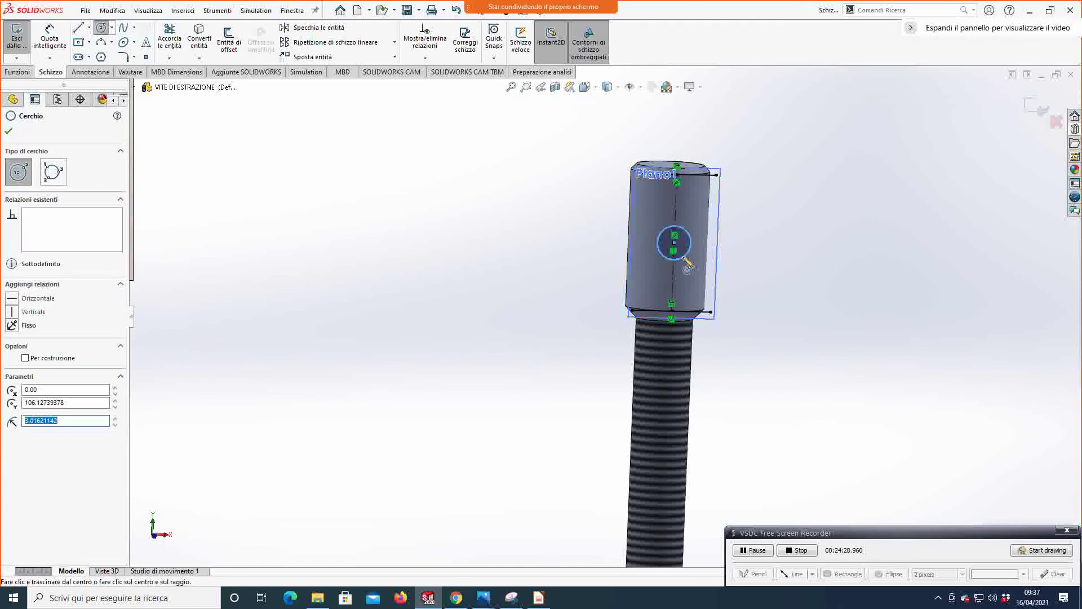
Step: Dimension the hole circle's diameter at 5.90 mm
left_click(55, 39)
left_click(654, 254)
left_click(522, 271)
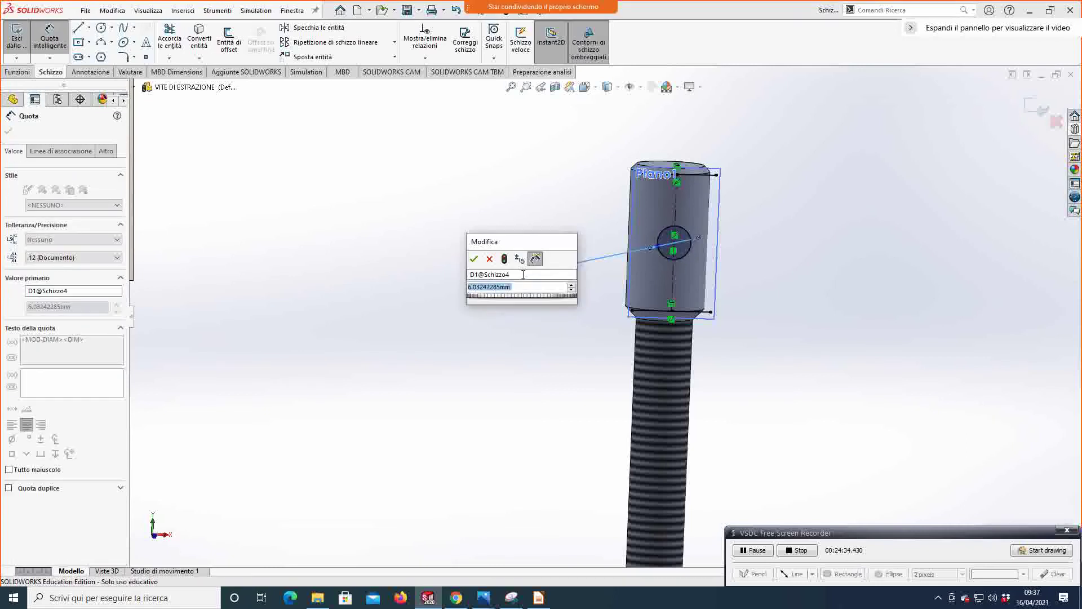
type("5.9")
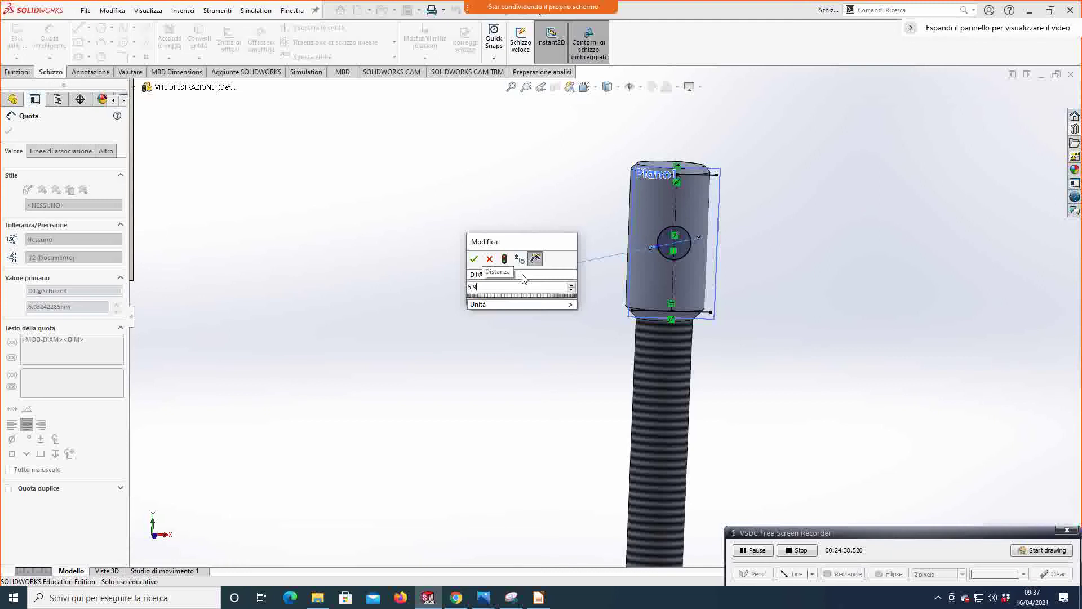
type("0")
left_click(473, 260)
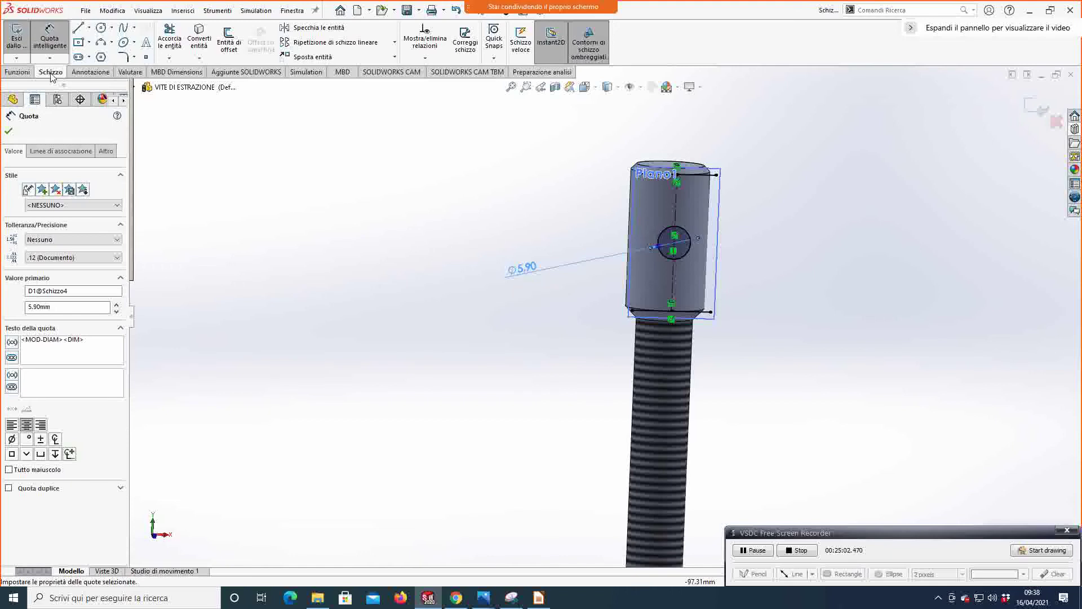
Step: Cut both halves of the circle through the screw's head with an extruded cut set to Passante
left_click(21, 42)
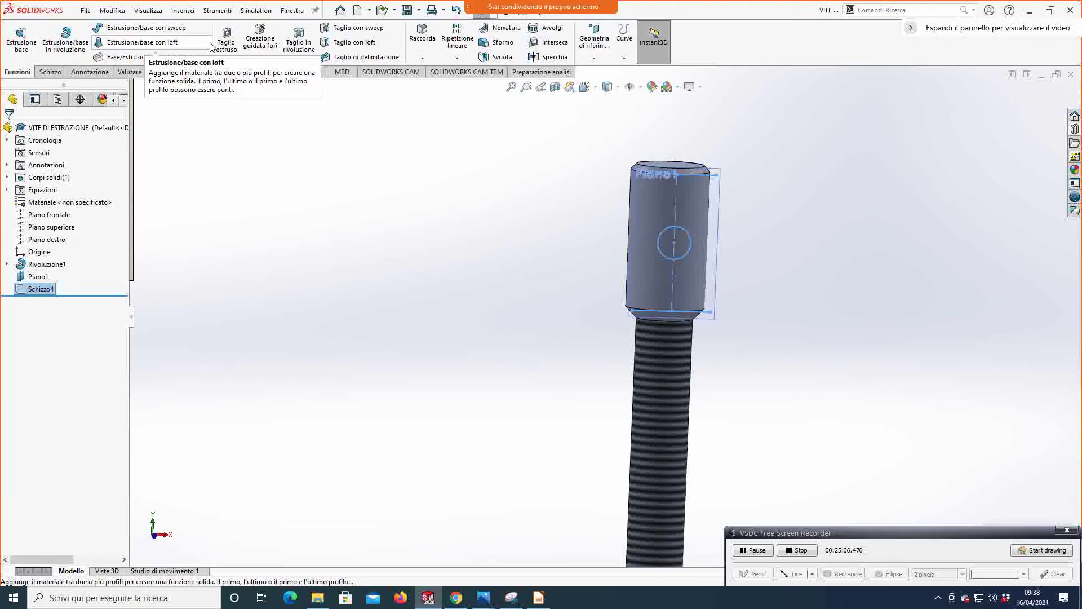
left_click(228, 40)
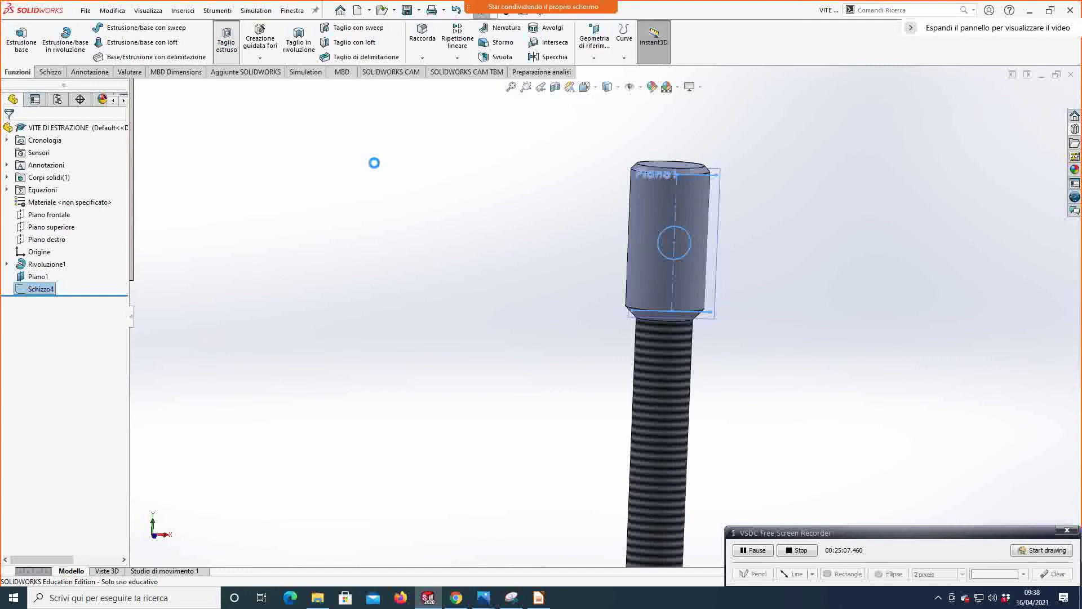
left_click(670, 257)
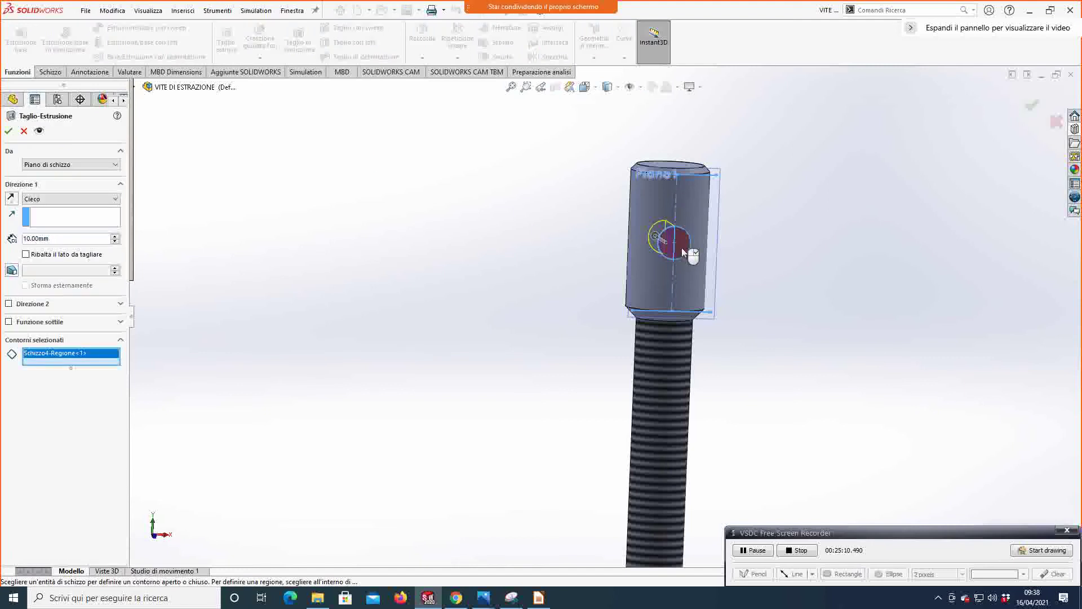
left_click(683, 252)
left_click(57, 199)
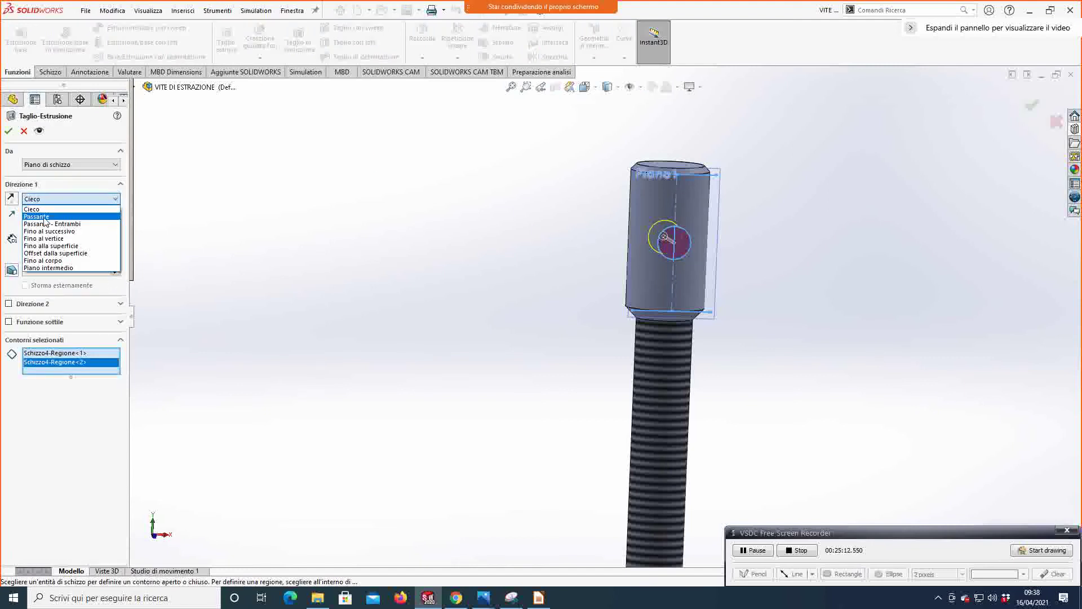
left_click(37, 217)
left_click(8, 133)
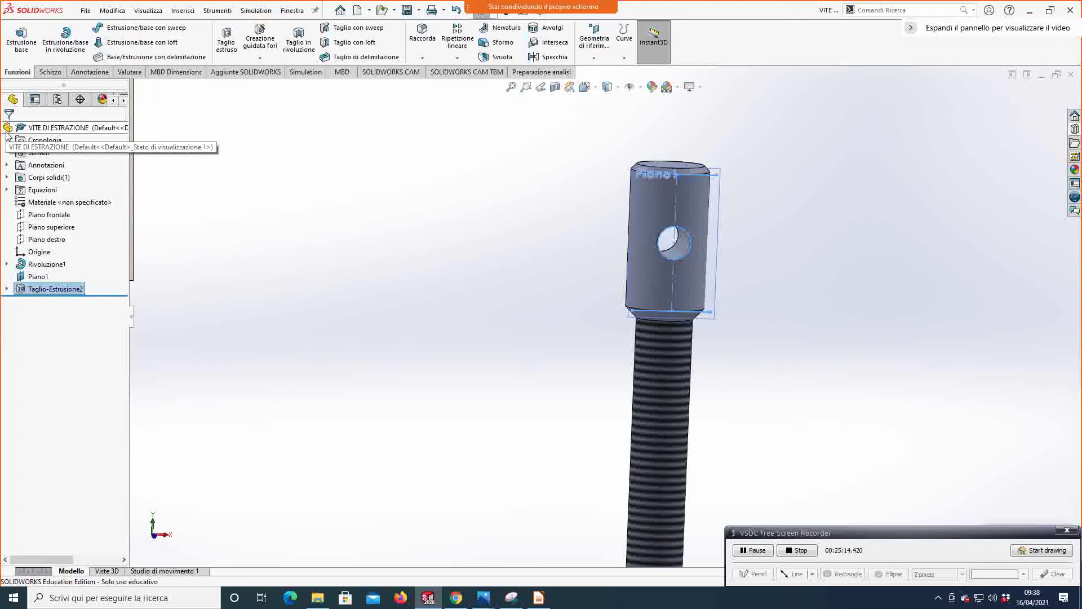
Step: Close the extraction screw part without saving the modified document
scroll(463, 307, "up", 3)
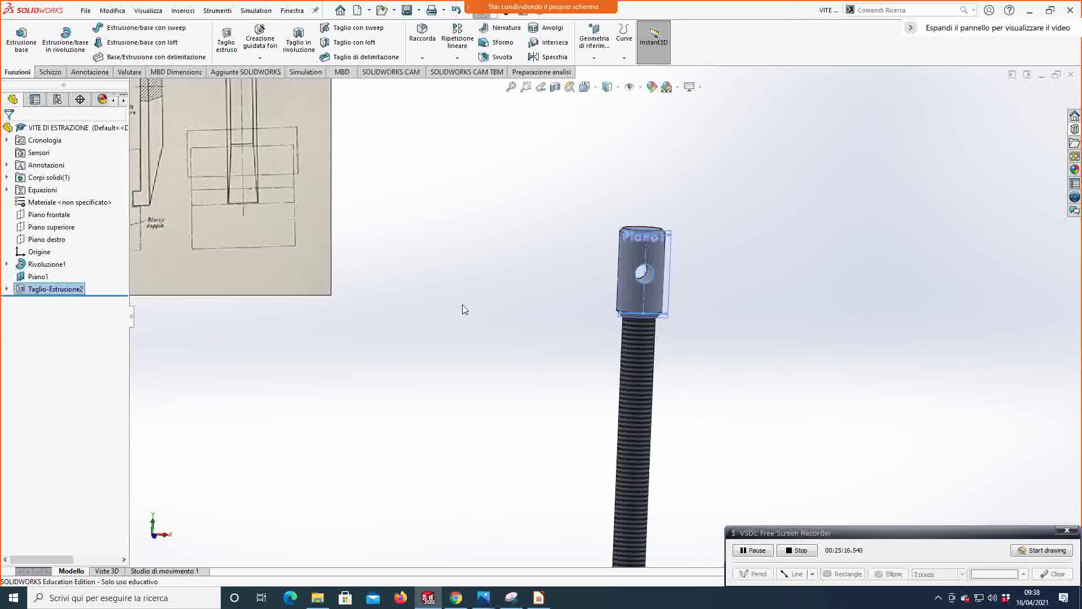
scroll(455, 299, "up", 1)
left_click(86, 10)
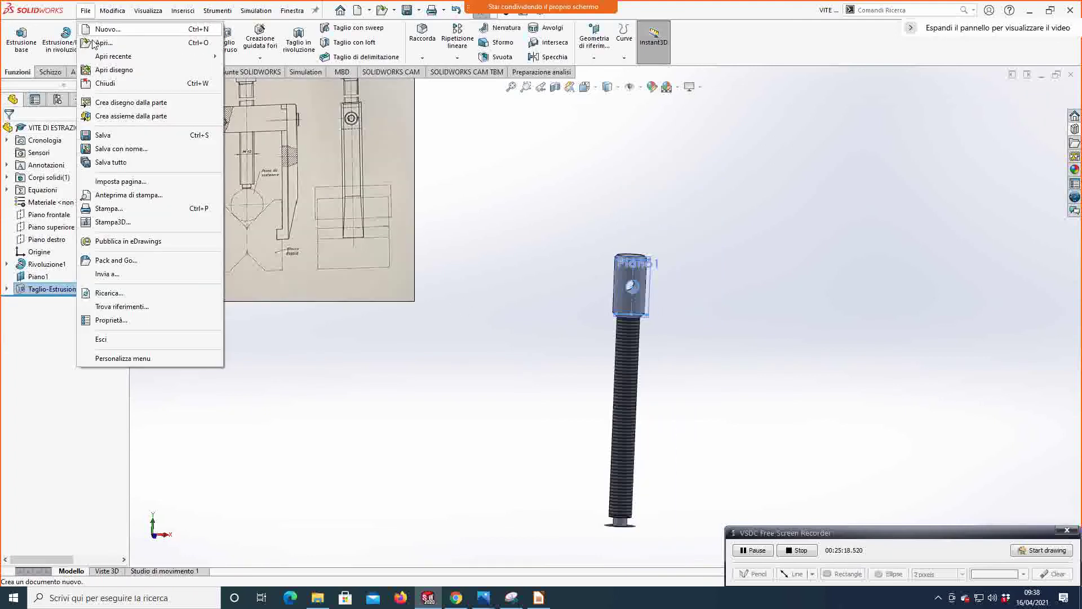
left_click(857, 216)
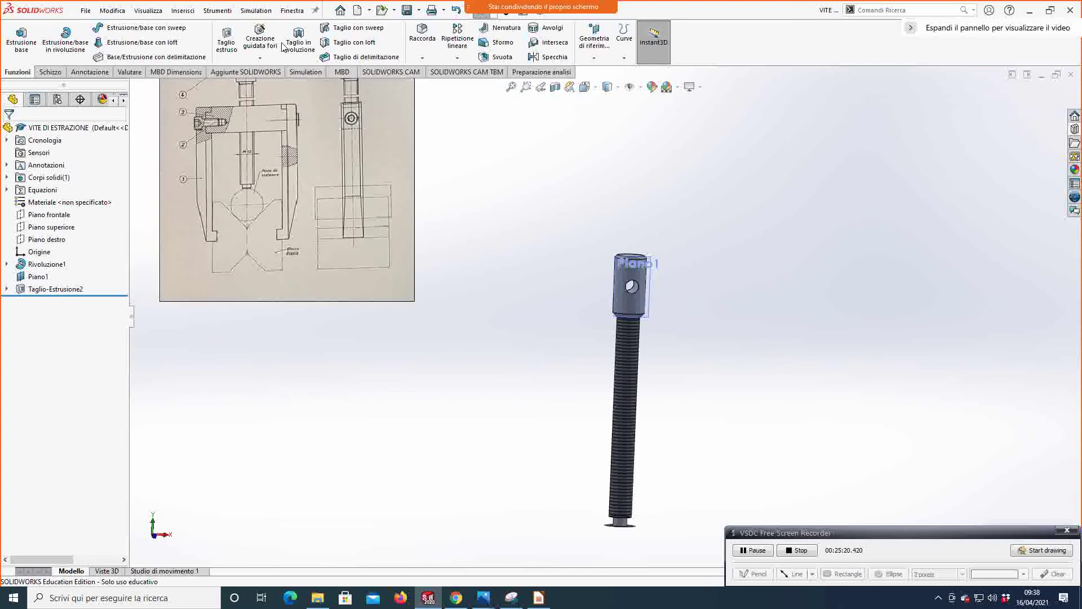
left_click(1073, 78)
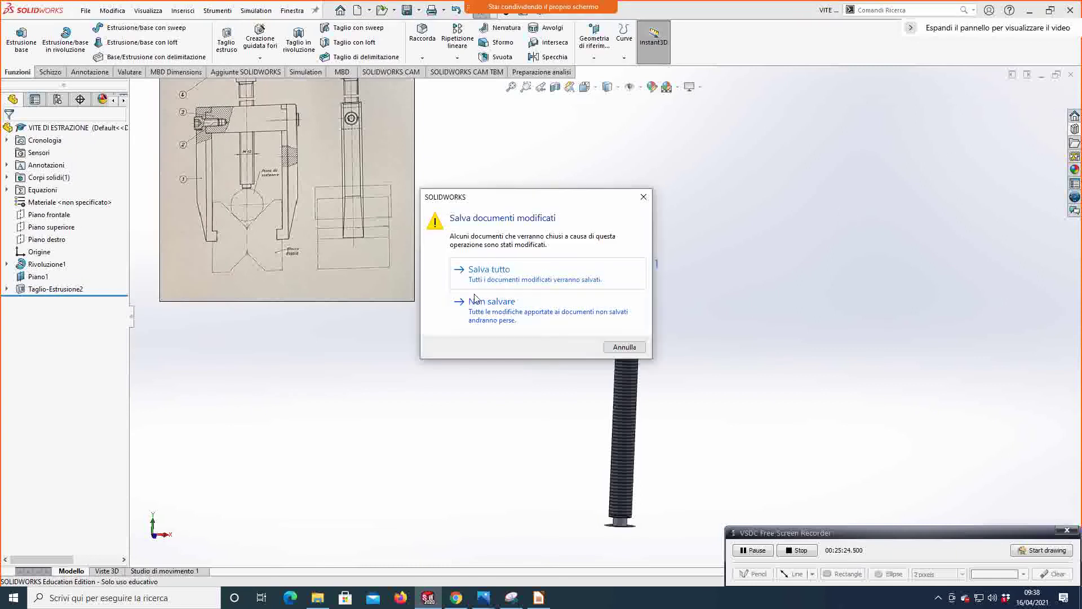
left_click(477, 310)
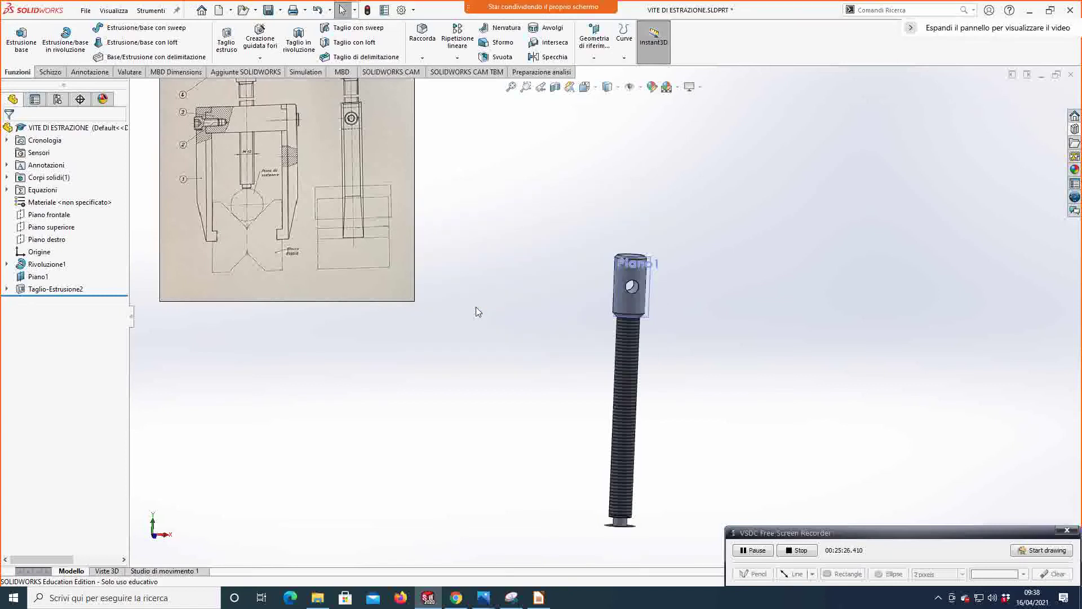
Step: Create a new part document and start a sketch on Piano frontale
left_click(85, 10)
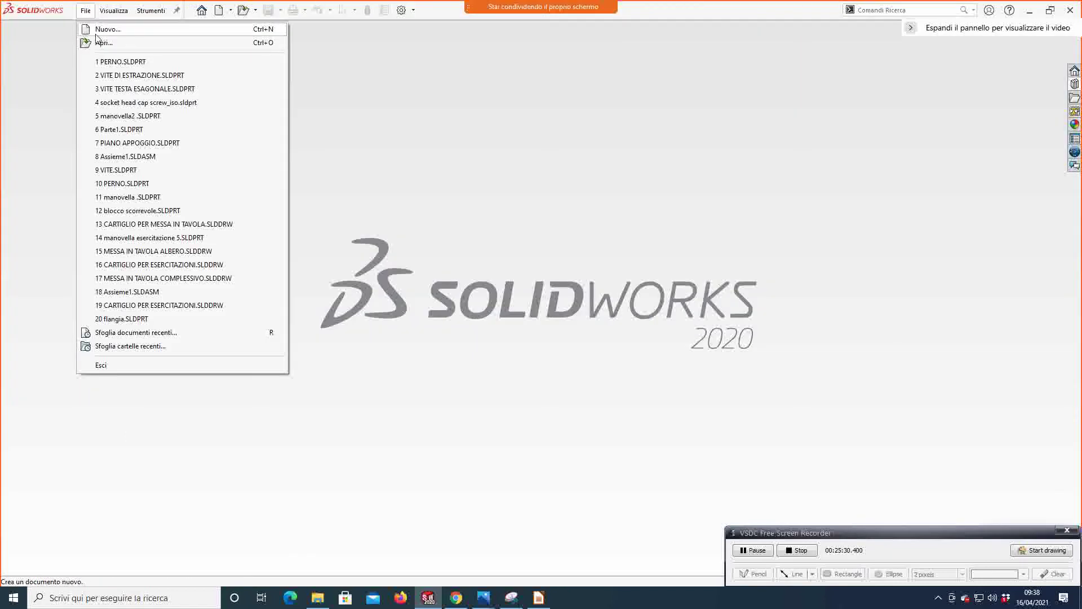
left_click(96, 30)
double_click(290, 280)
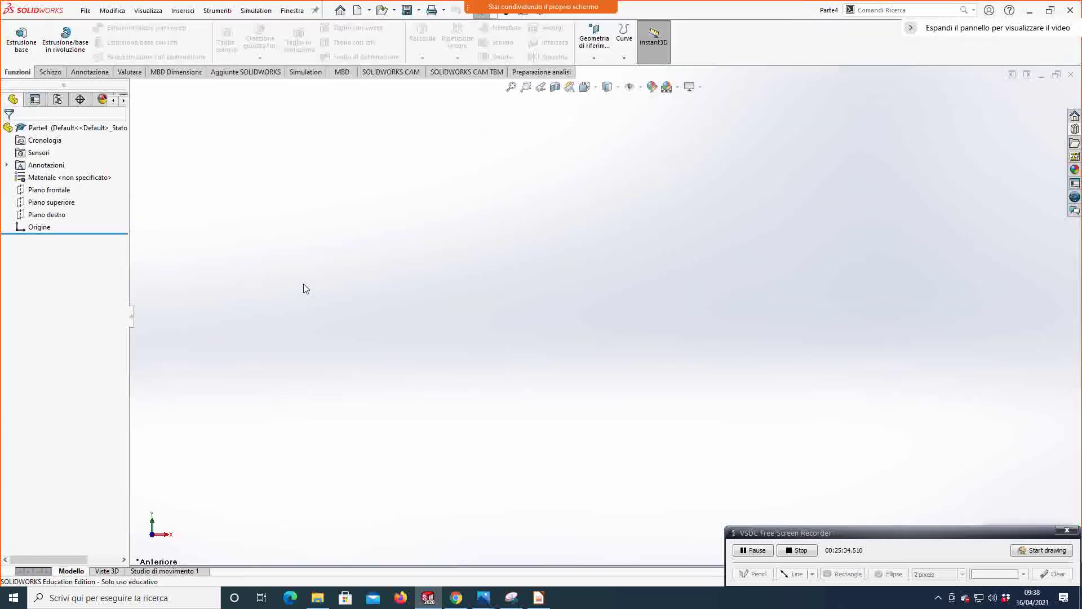
left_click(49, 189)
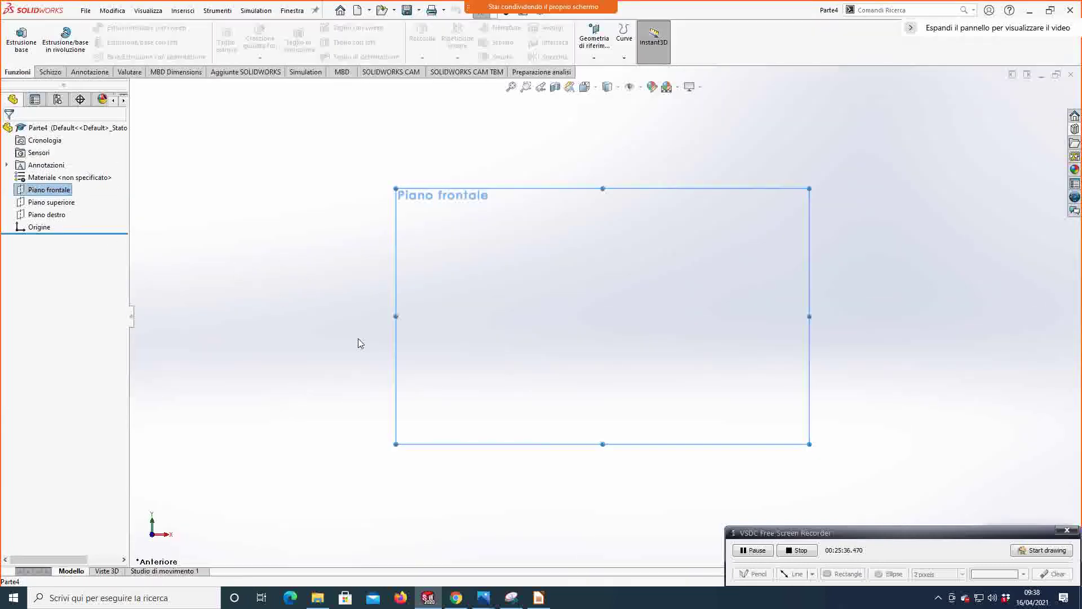
left_click(359, 341)
left_click(49, 189)
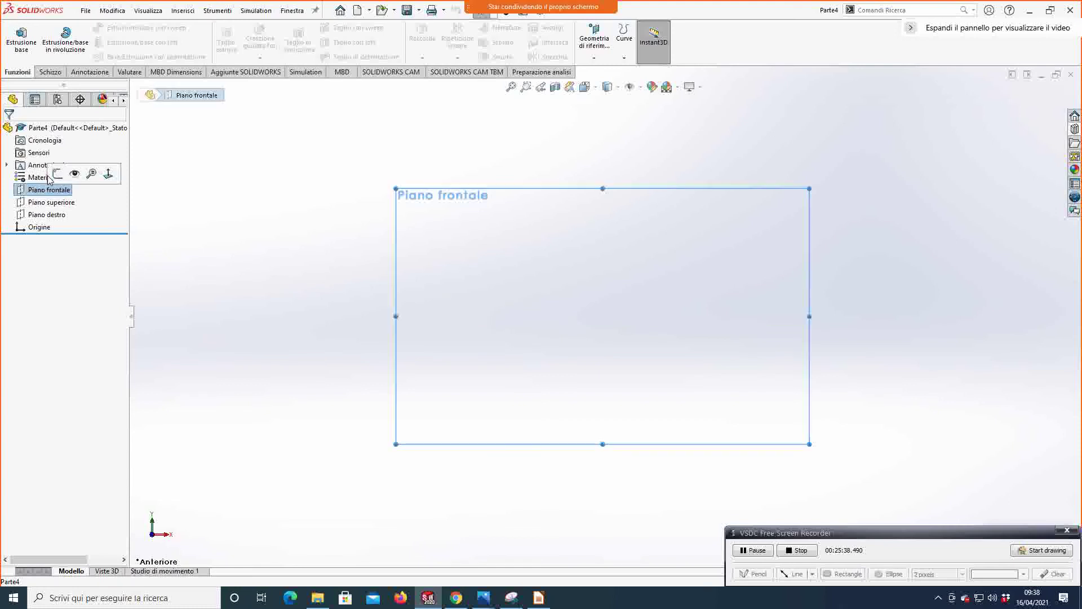
left_click(56, 174)
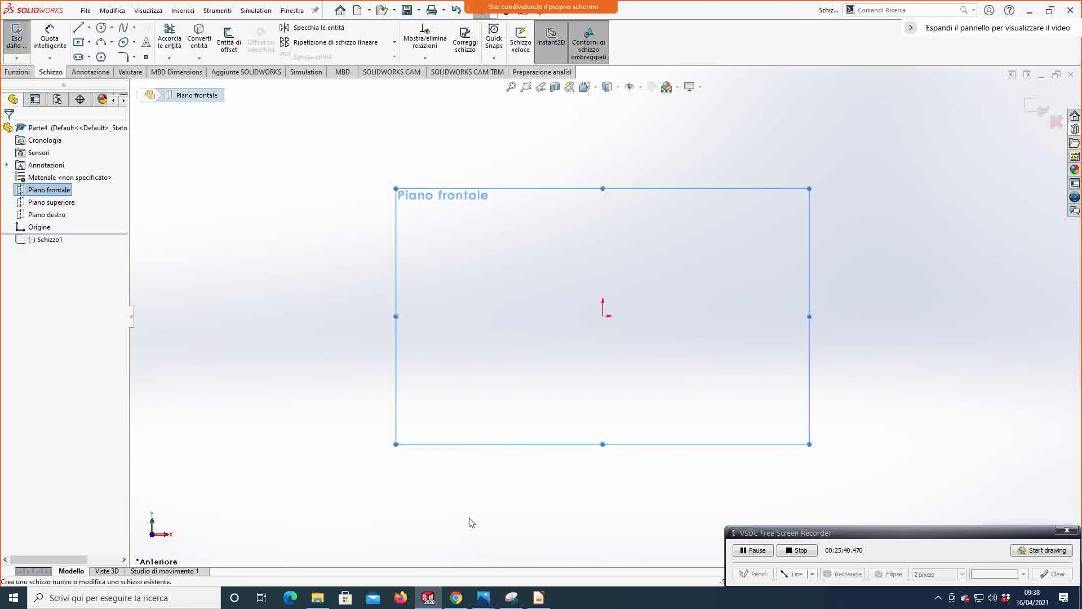
Step: Bring the clamp's reference drawing from the snipping tool into the sketch as a picture and position it up and to the left of the origin
left_click(271, 404)
left_click(753, 551)
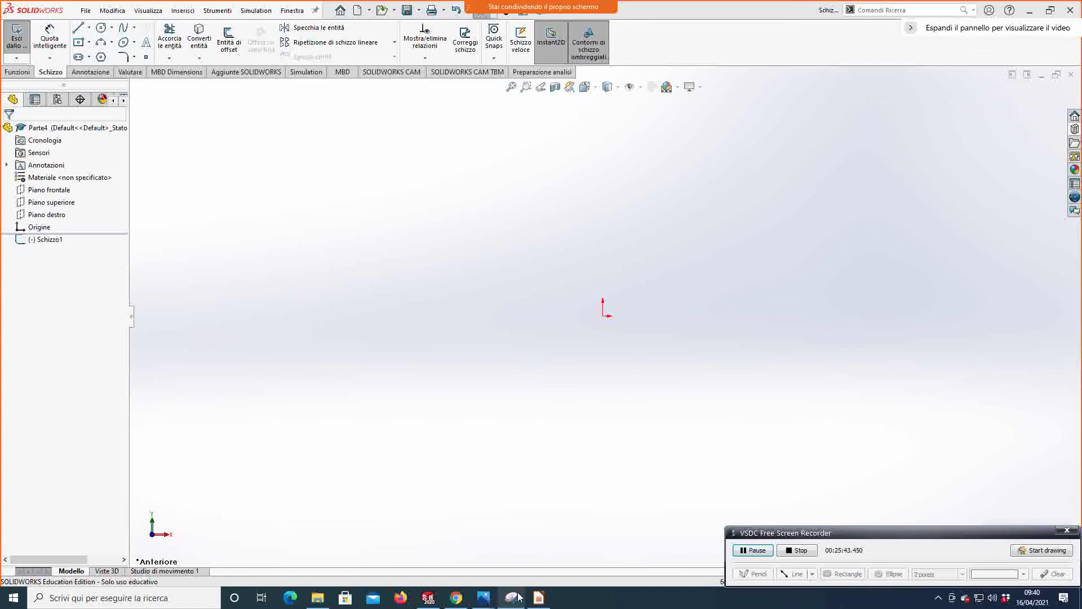
left_click(519, 597)
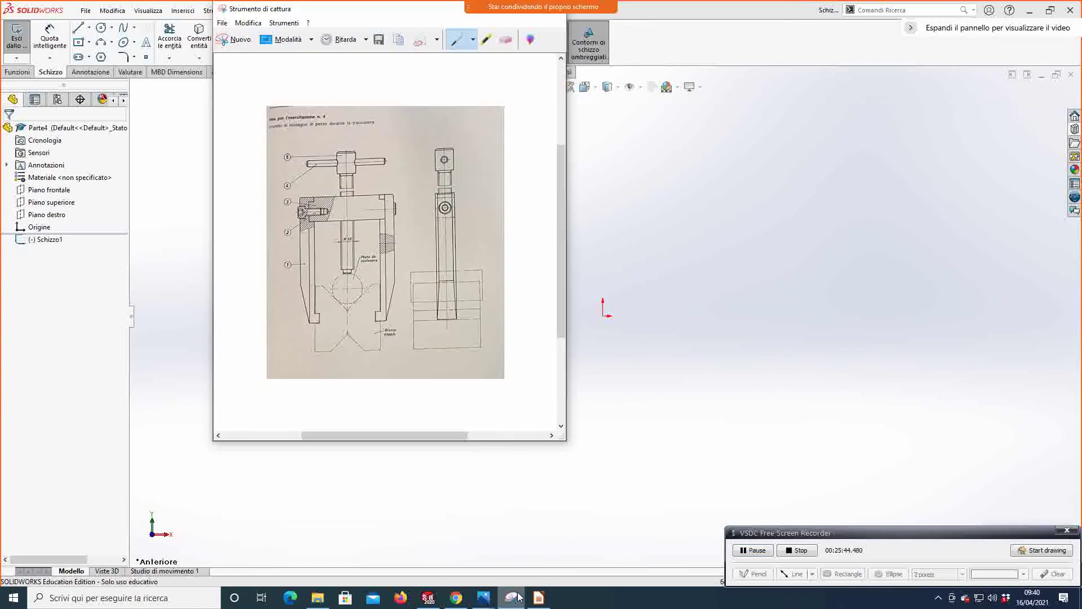
left_click(634, 158)
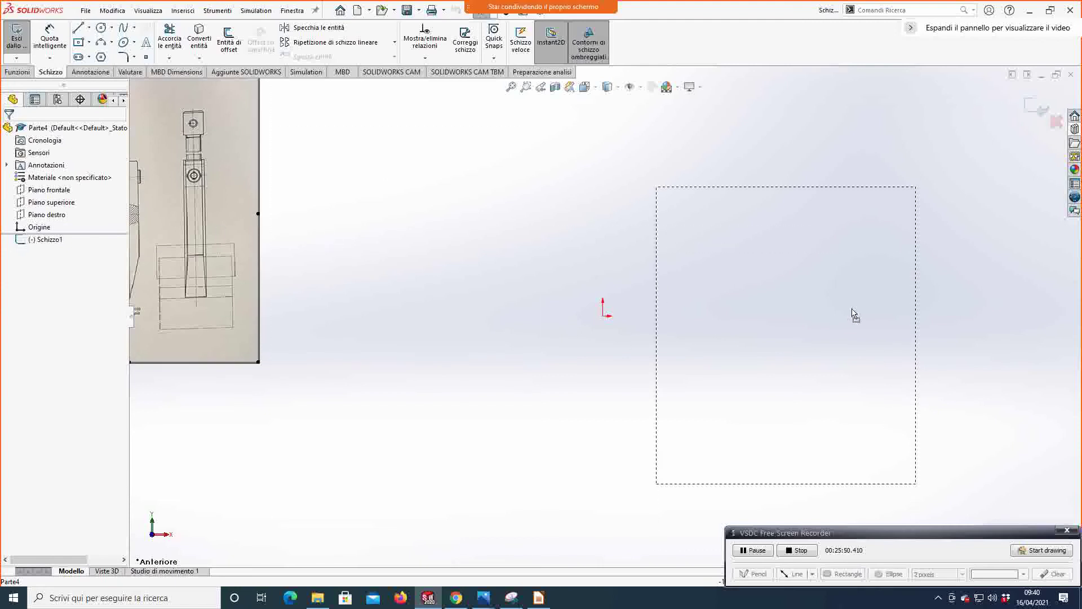
left_click(718, 304)
mouse_move(677, 315)
left_mouse_down()
mouse_move(584, 280)
mouse_move(540, 248)
left_mouse_up()
scroll(541, 248, "down", 4)
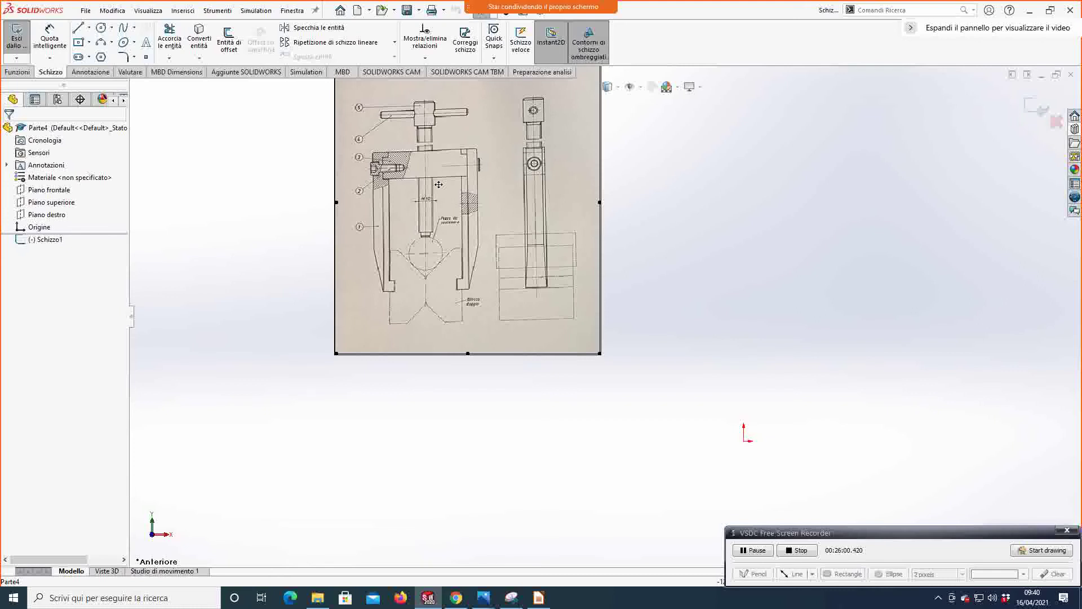
Step: Start the profile with solid lines: a horizontal base about 109 mm long from the origin, a vertical end edge upward and a short horizontal segment back
left_click(89, 29)
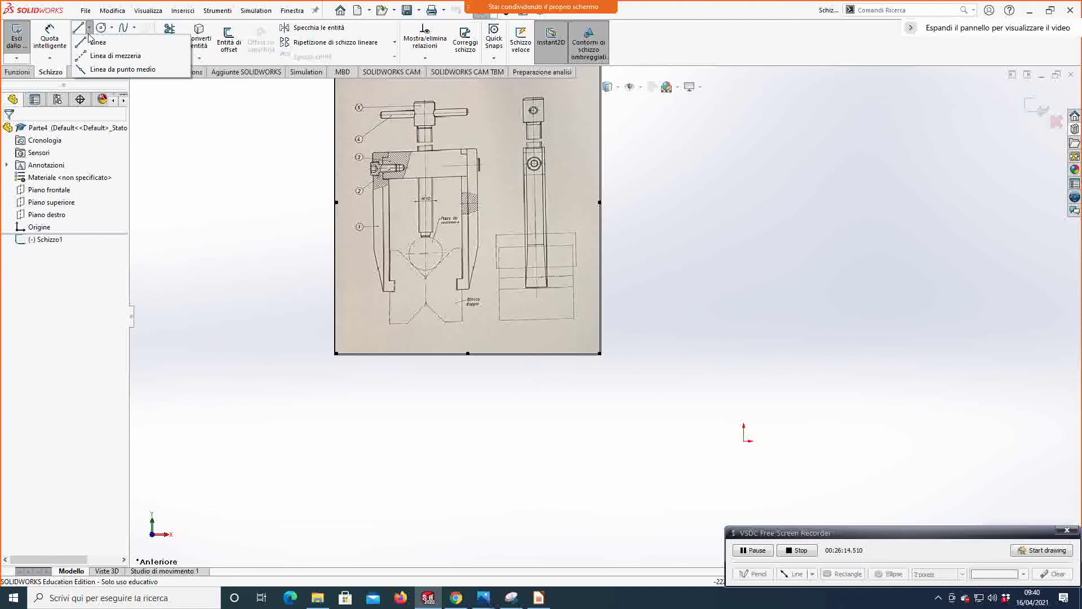
left_click(95, 42)
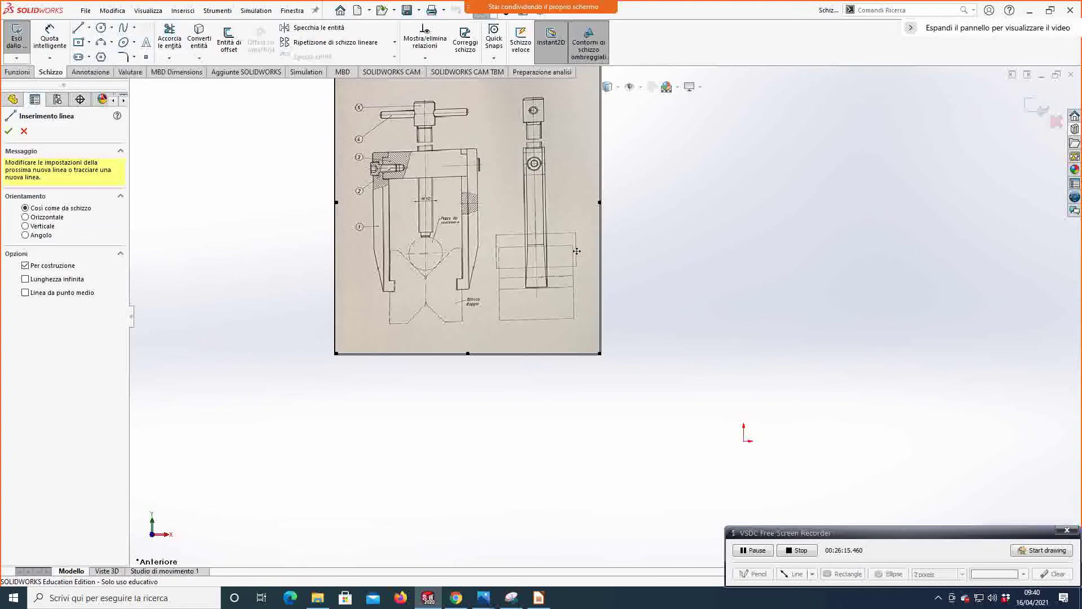
left_click(89, 27)
left_click(89, 43)
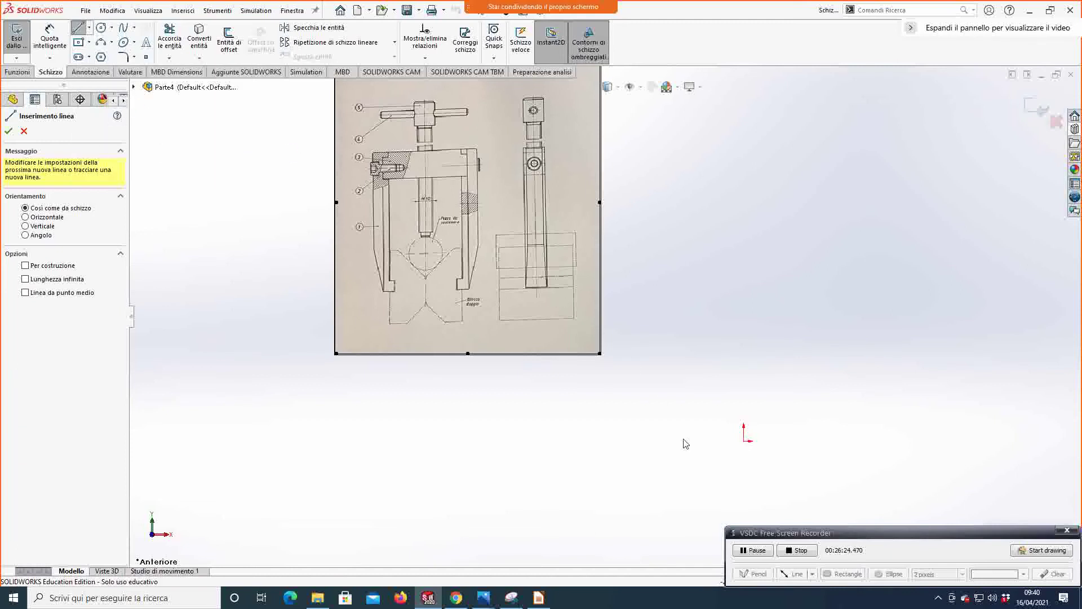
left_click(744, 442)
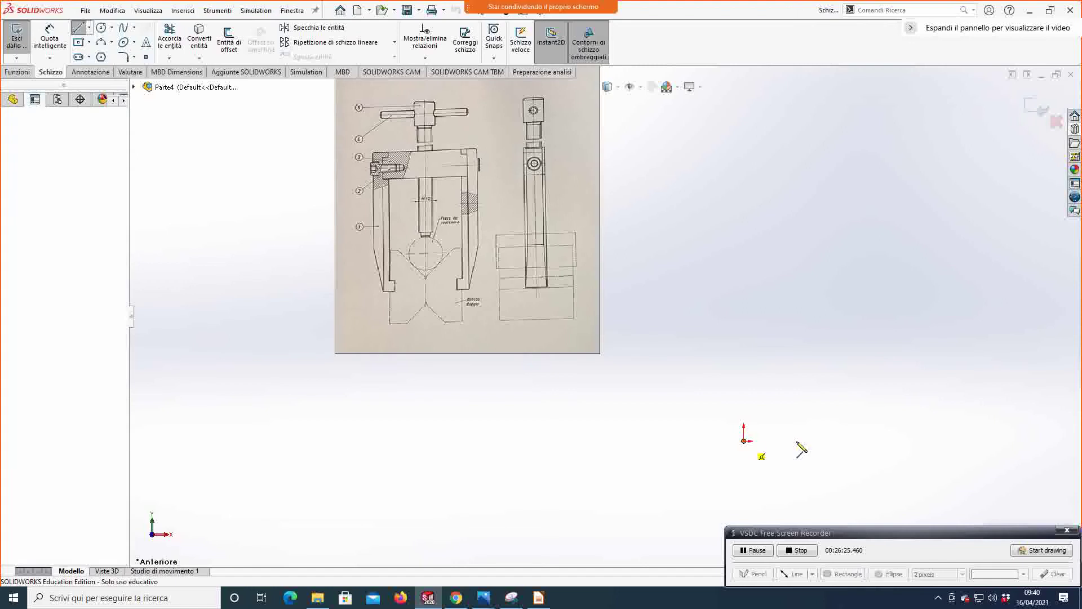
left_click(1001, 441)
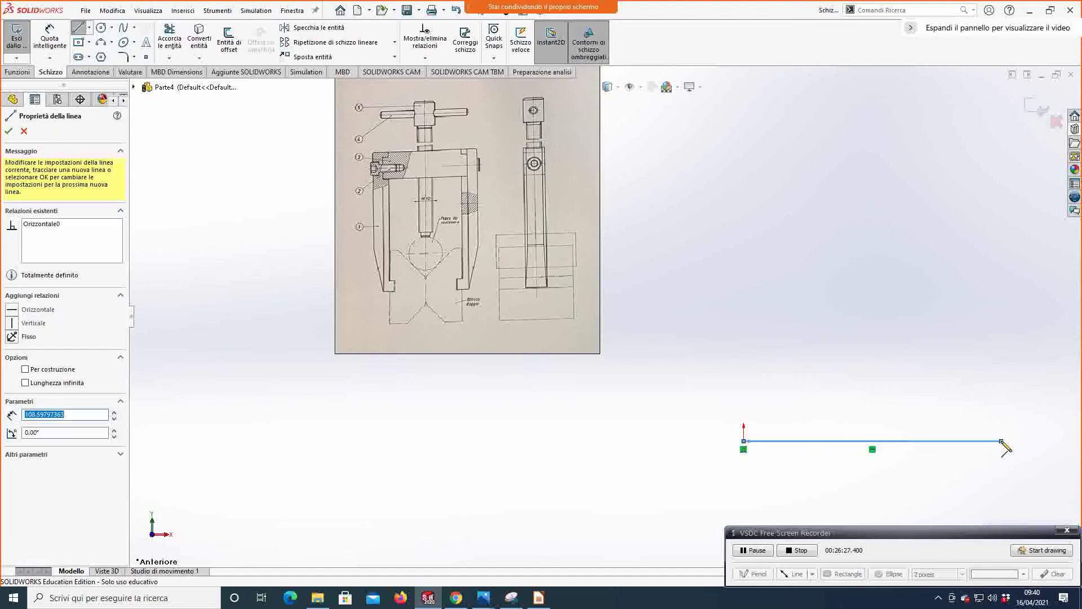
left_click(1001, 394)
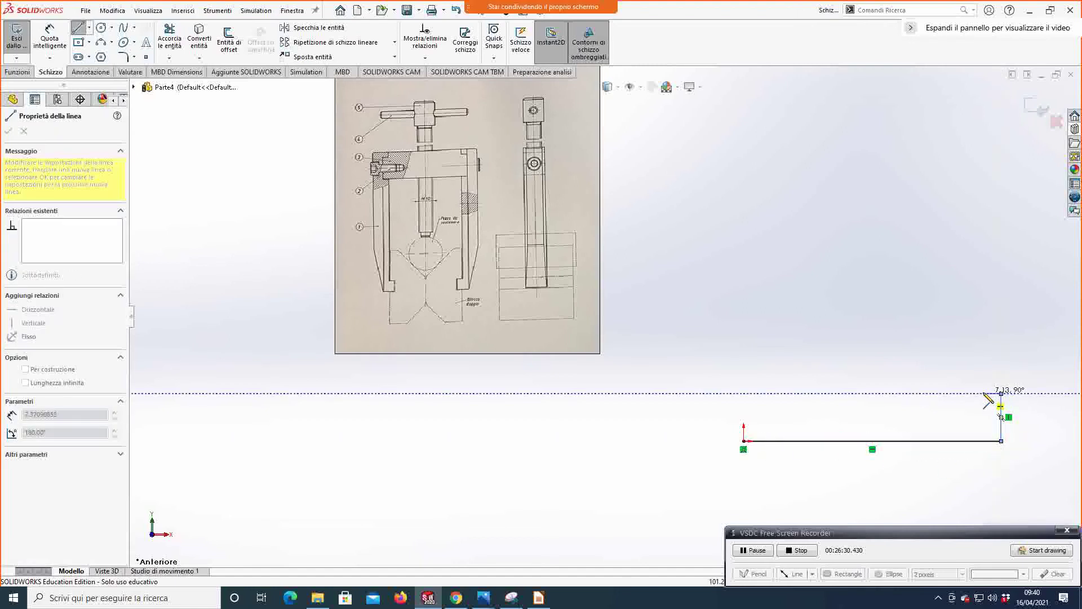
left_click(983, 393)
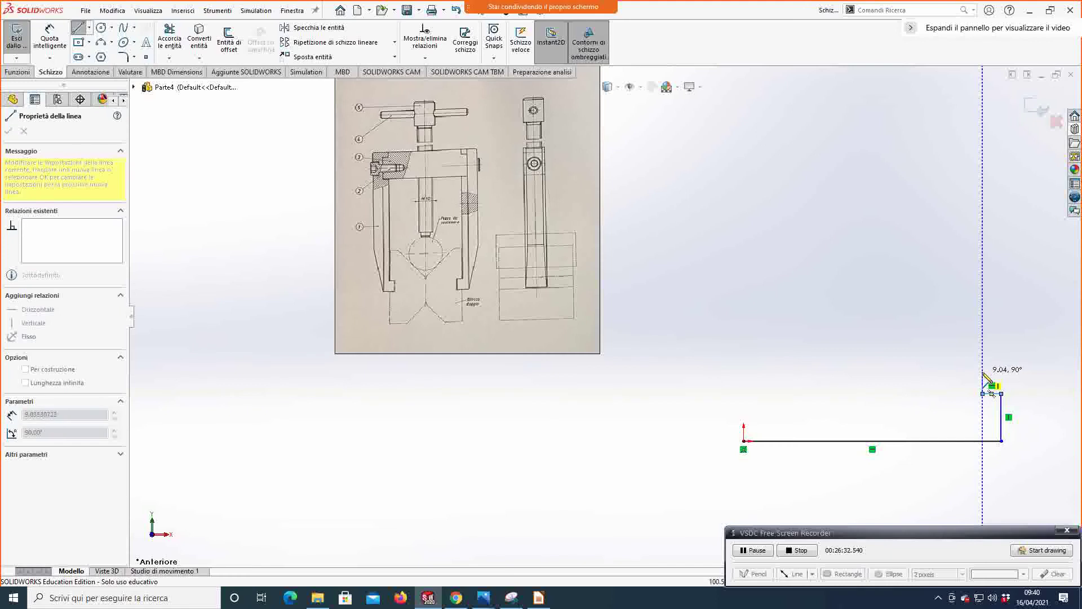
Step: Close the stepped profile with a short vertical line, a horizontal line back above the origin, and a vertical line down to the origin
left_click(983, 373)
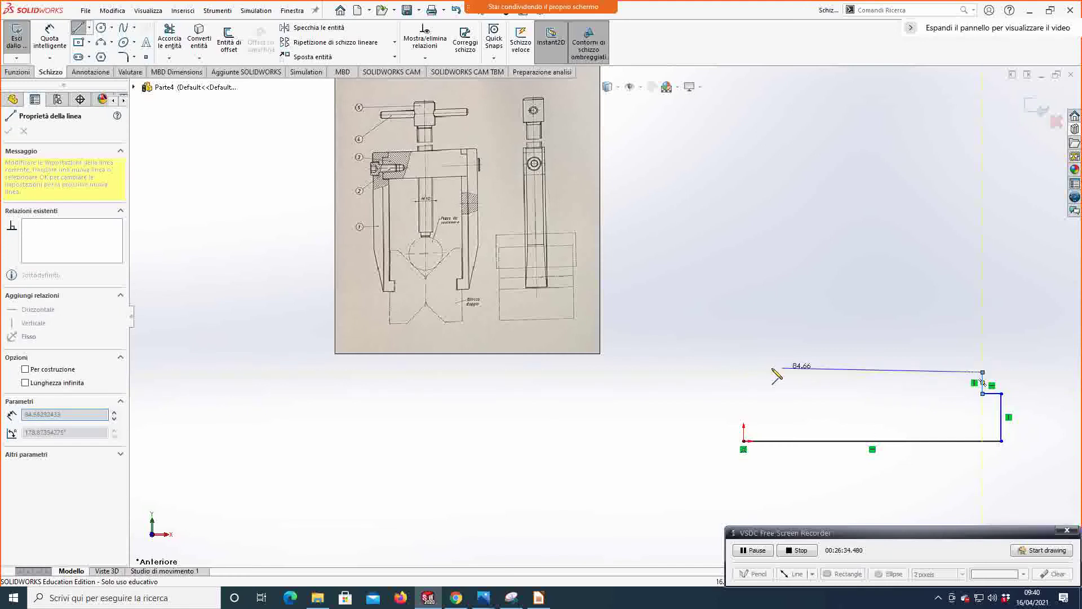
left_click(744, 372)
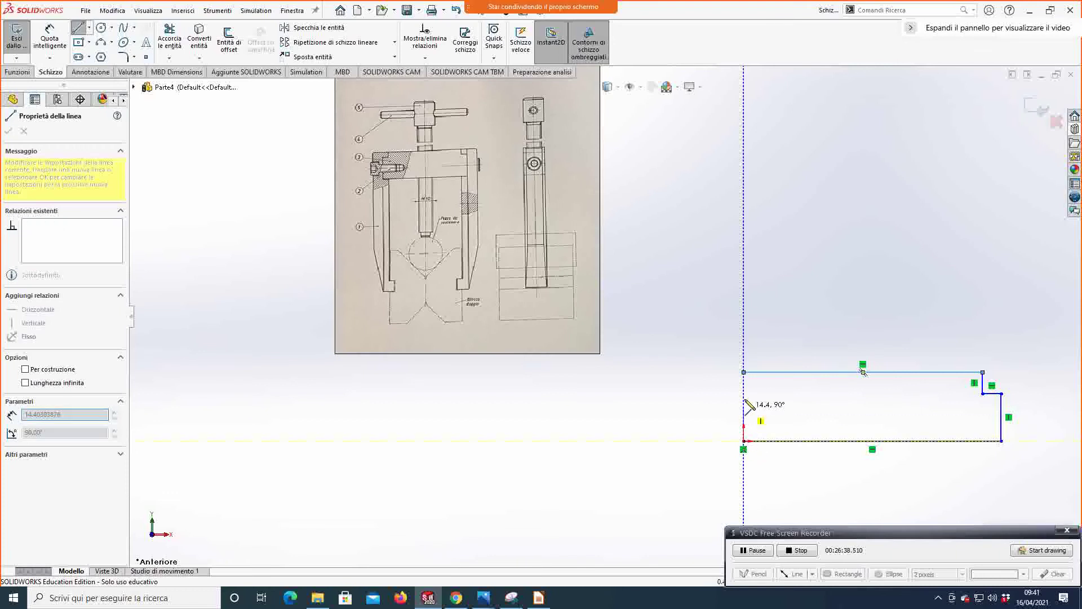
left_click(744, 441)
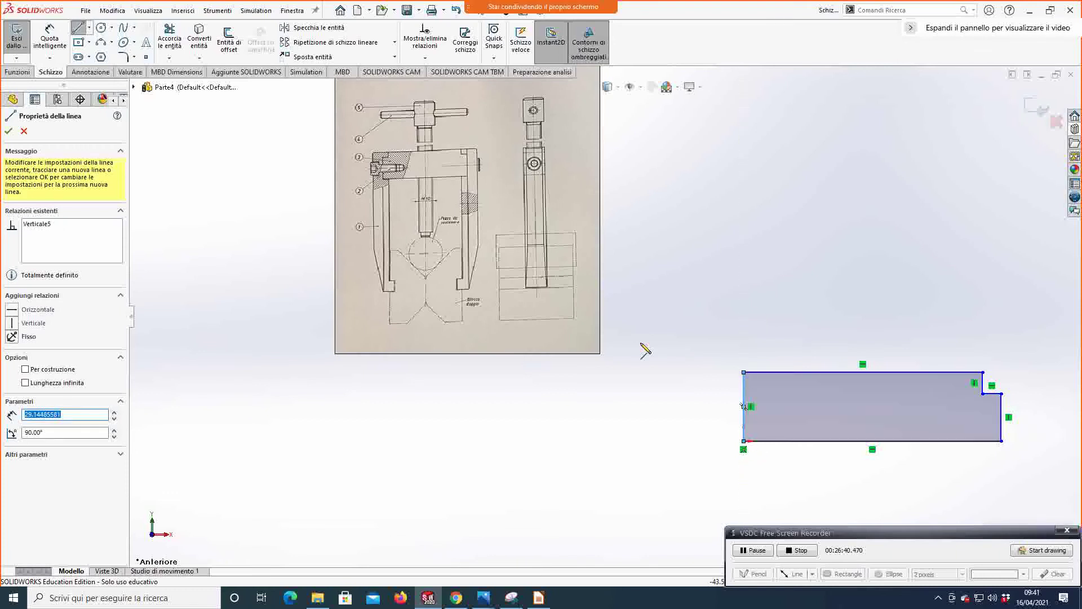
Step: Sketch a line about 6 mm long across the M10 screw in the reference picture and dimension its length
scroll(743, 406, "down", 2)
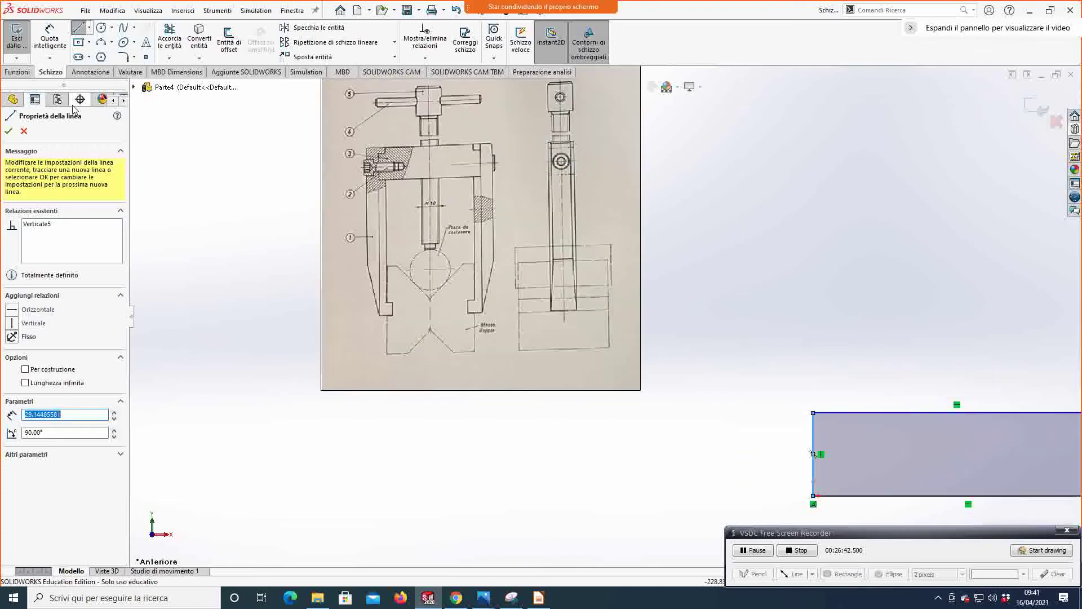
left_click(427, 210)
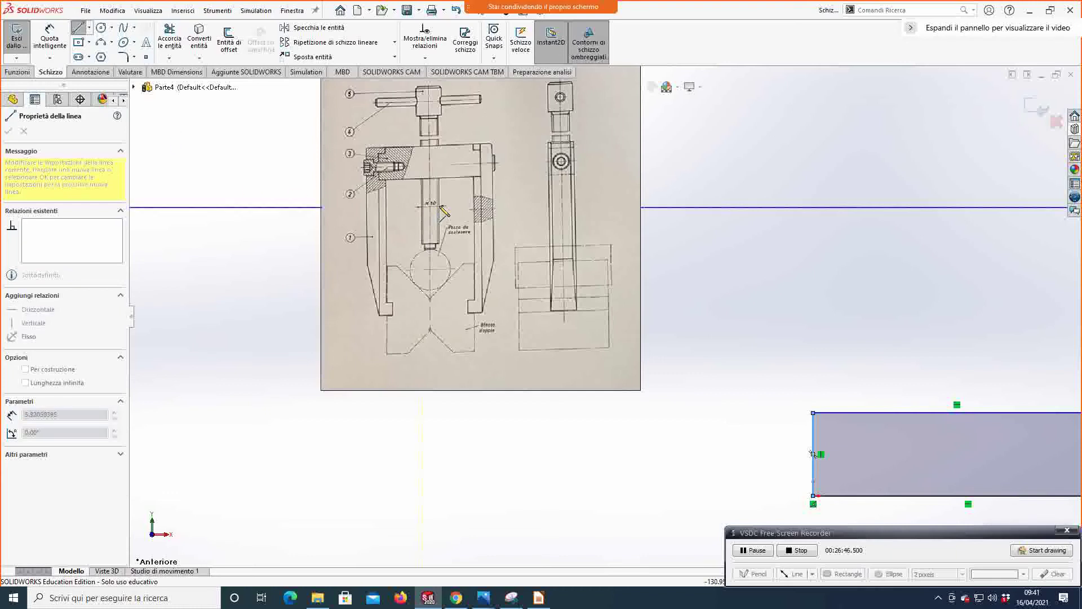
left_click(50, 39)
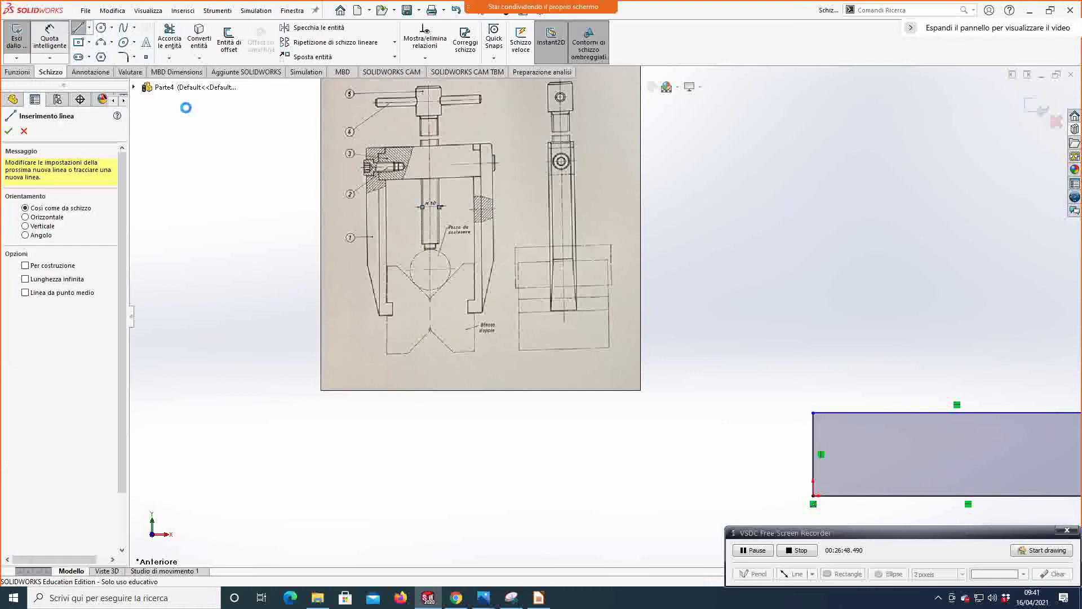
left_click(433, 207)
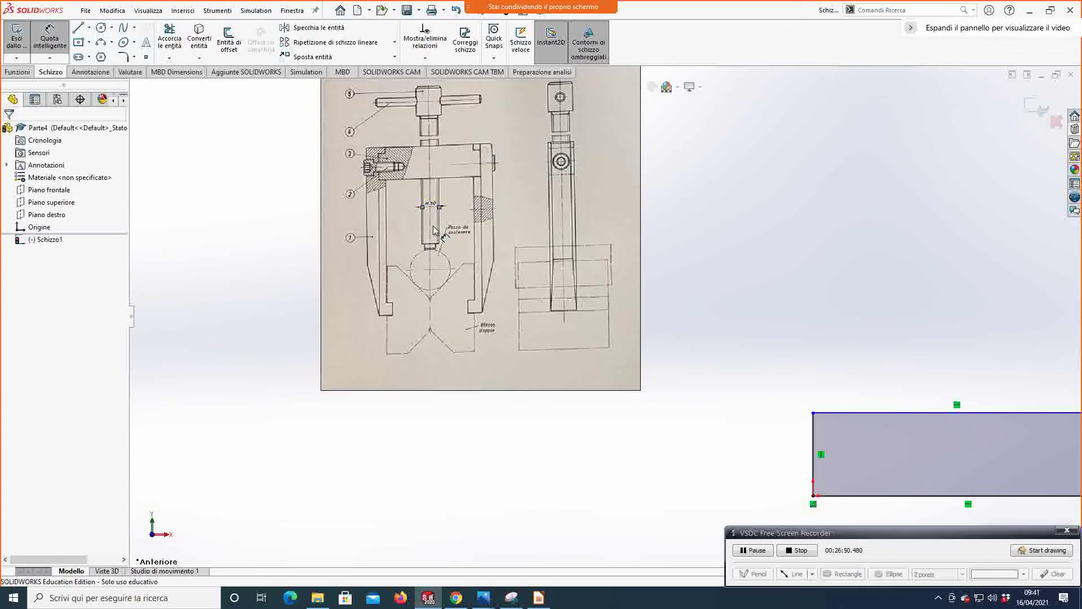
left_click(437, 231)
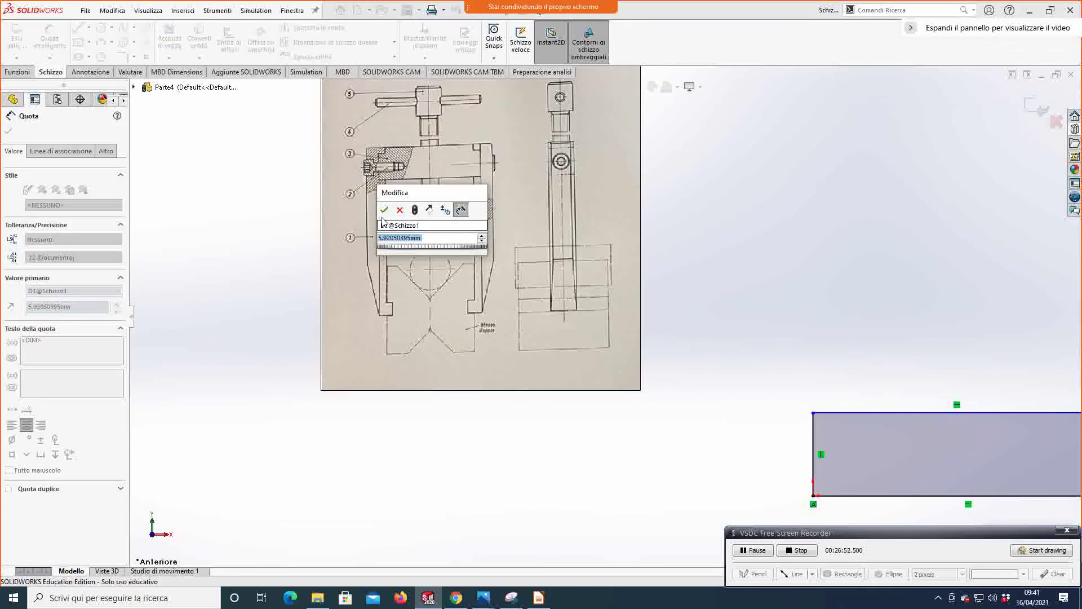
left_click(384, 210)
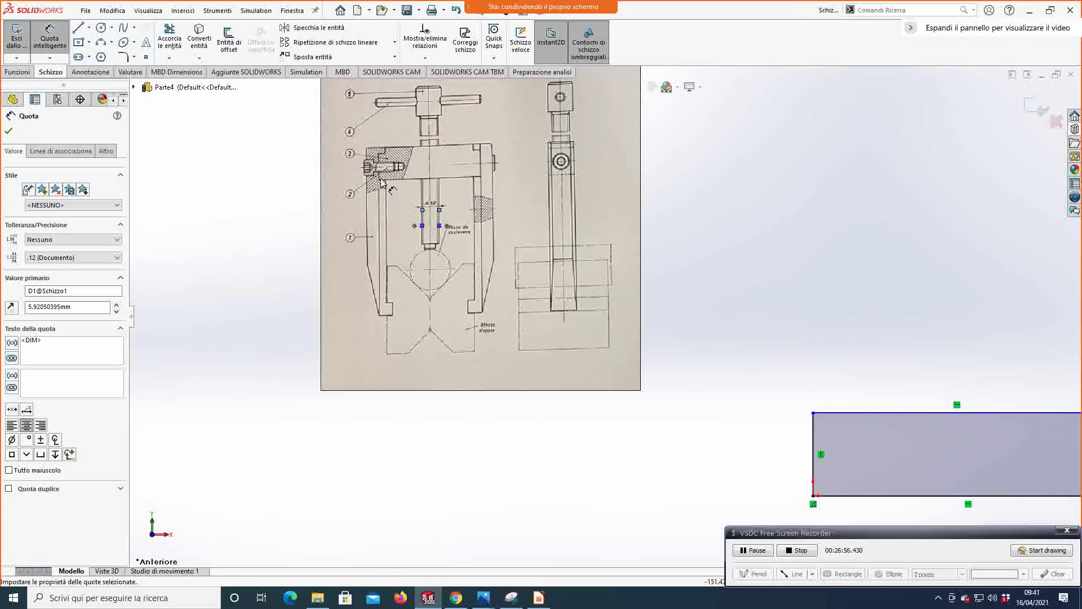
Step: Sketch a line about 35 mm long along the underside of the clamp's crossbar in the reference picture and dimension its length
key("l")
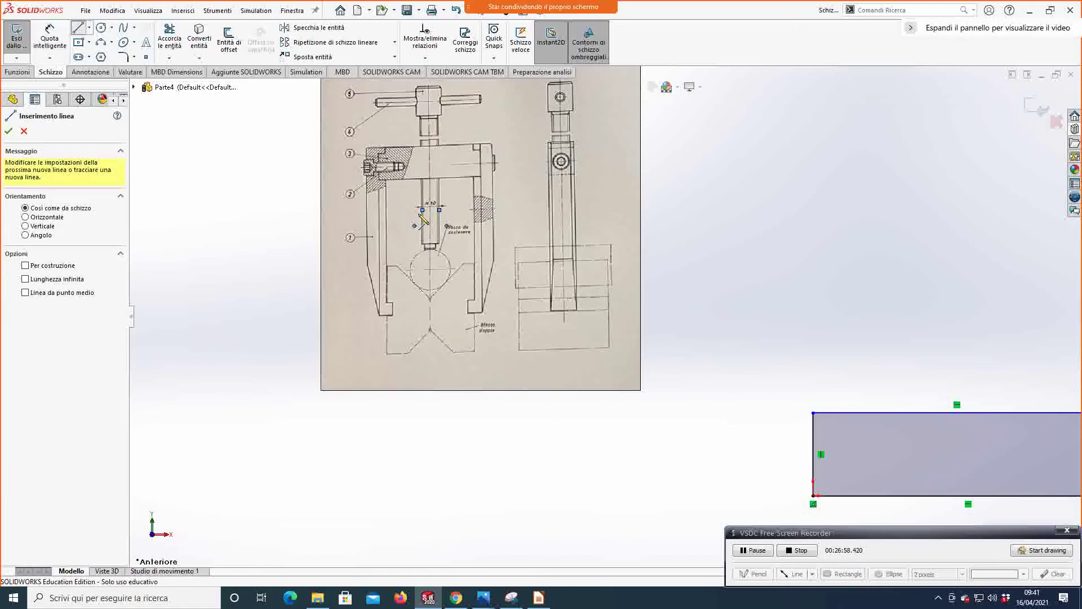
left_click(382, 184)
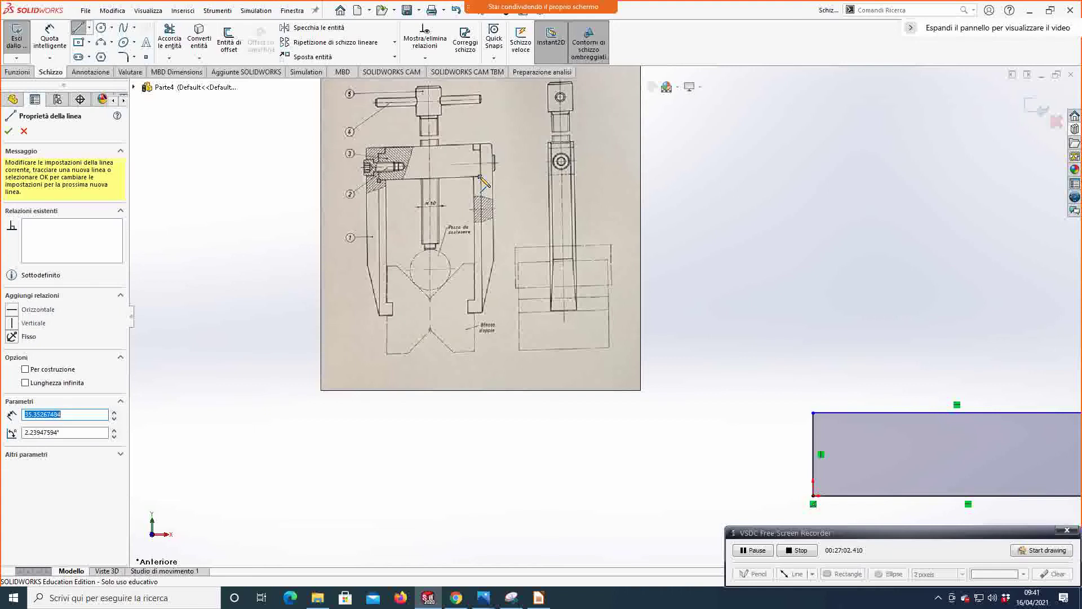
left_click(50, 40)
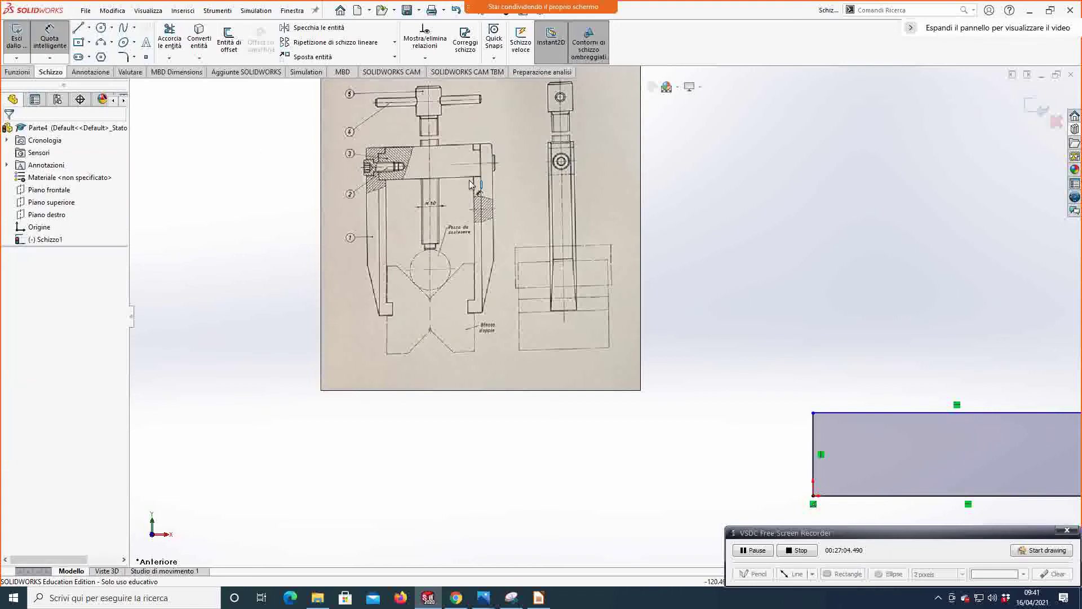
left_click(467, 194)
left_click(420, 208)
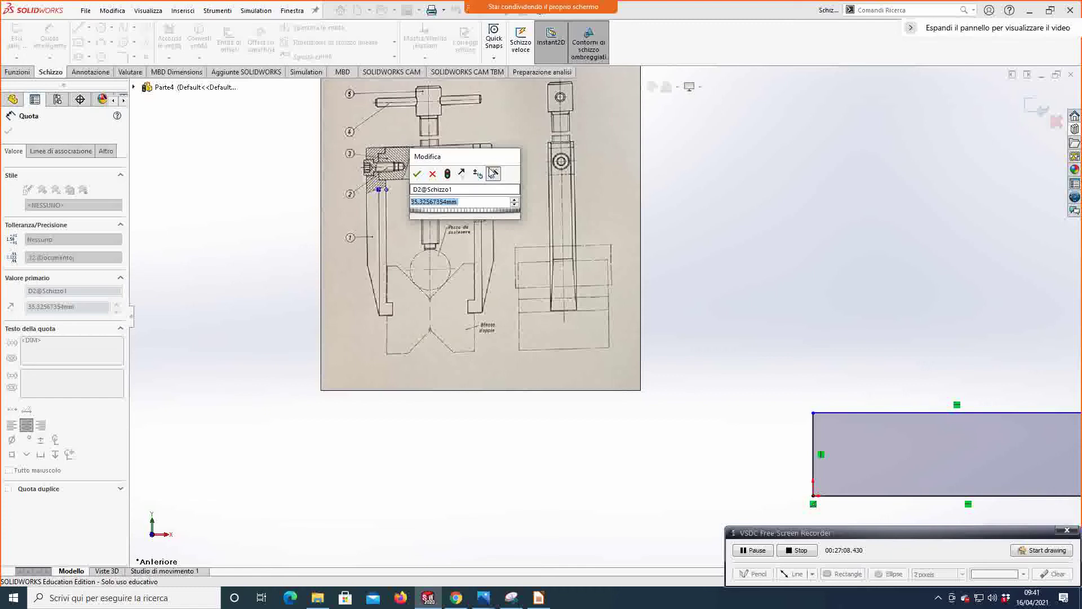
left_click(419, 202)
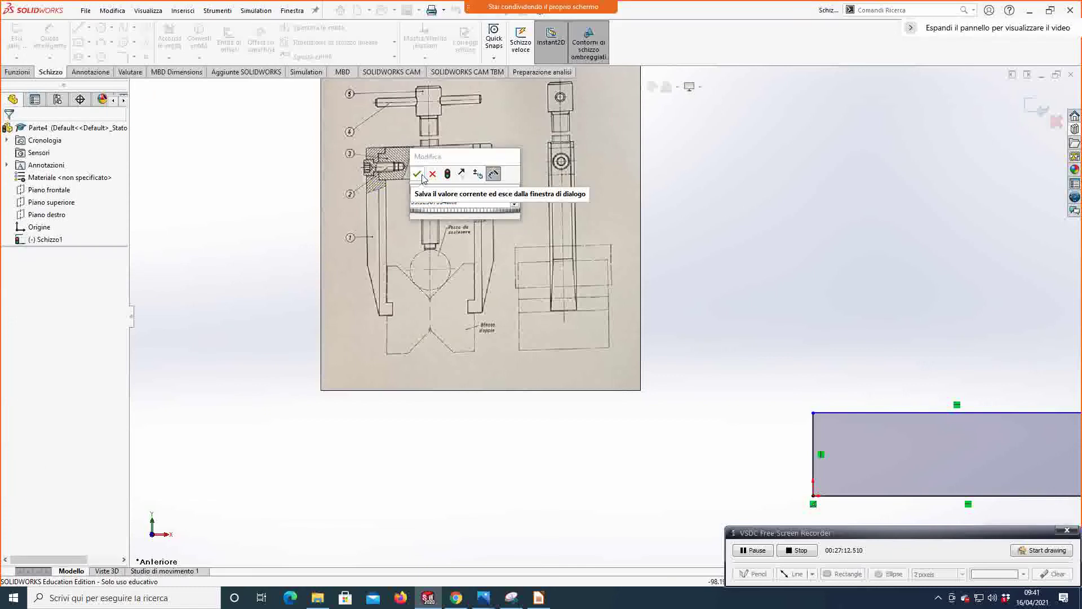
left_click(433, 176)
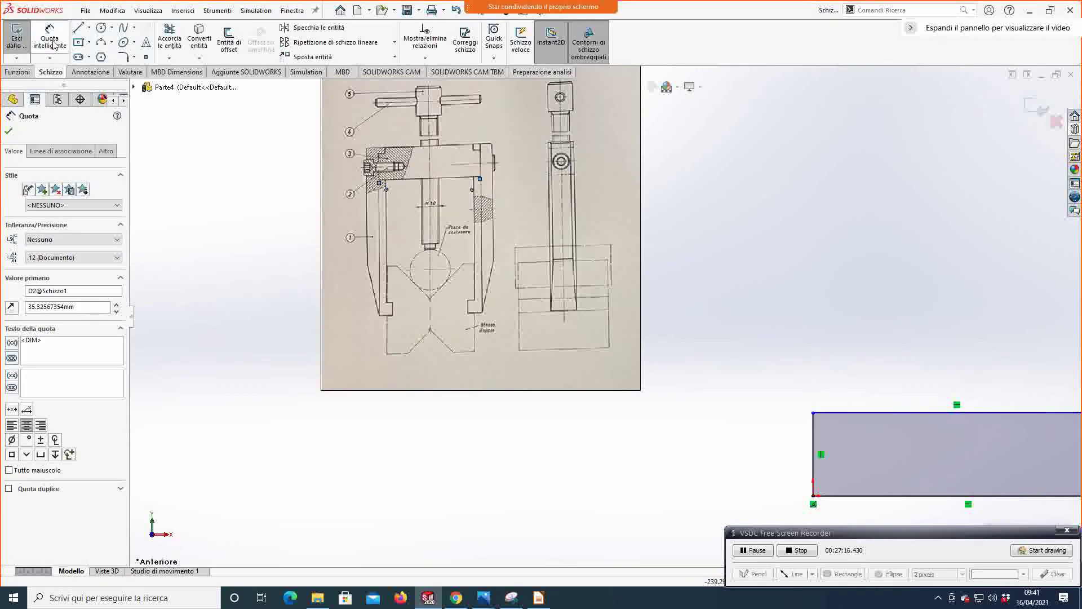
left_click(416, 181)
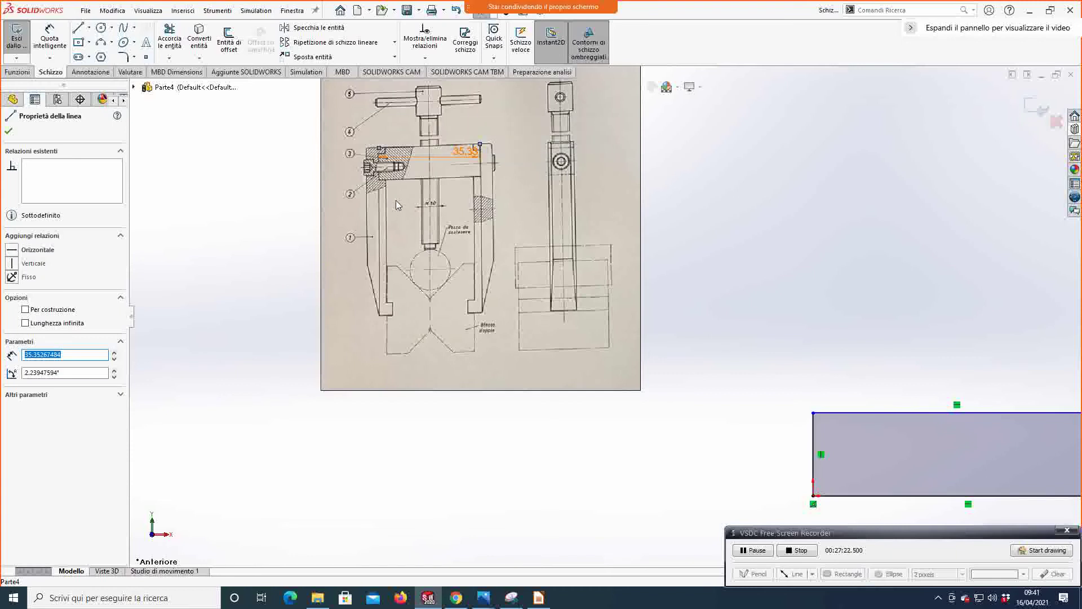
key("Escape")
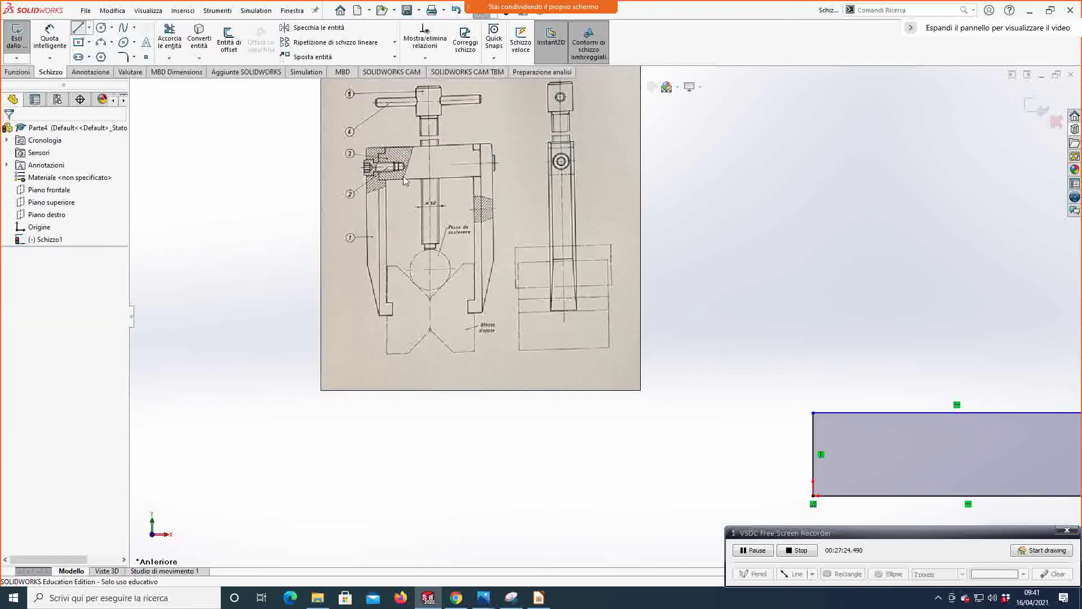
Step: Sketch a vertical line about 12 mm long through the height of the crossbar in the reference picture and dimension it
left_click(78, 27)
left_click(418, 181)
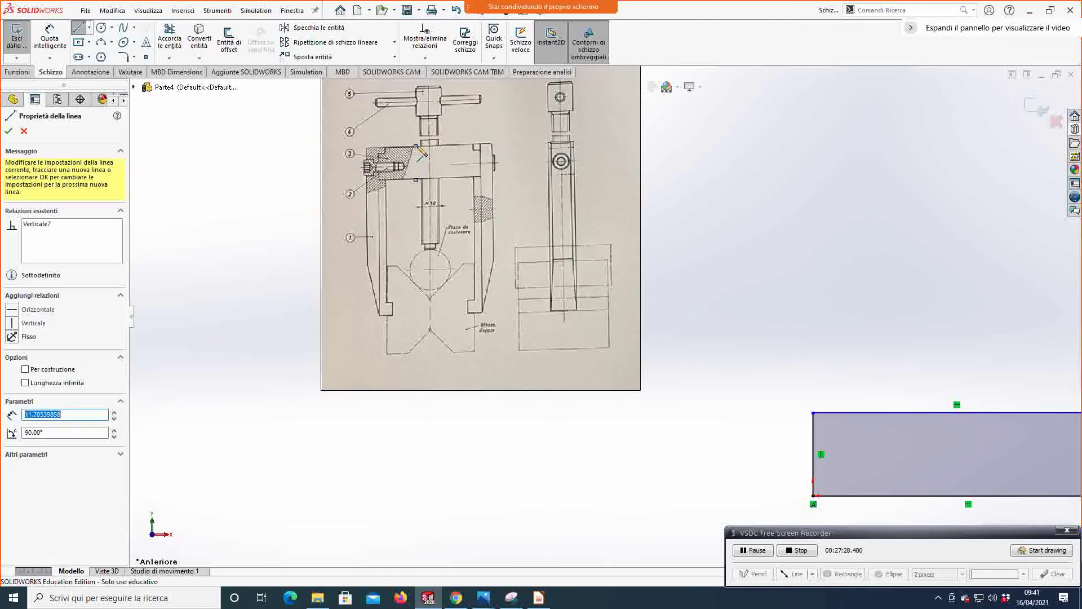
left_click(50, 38)
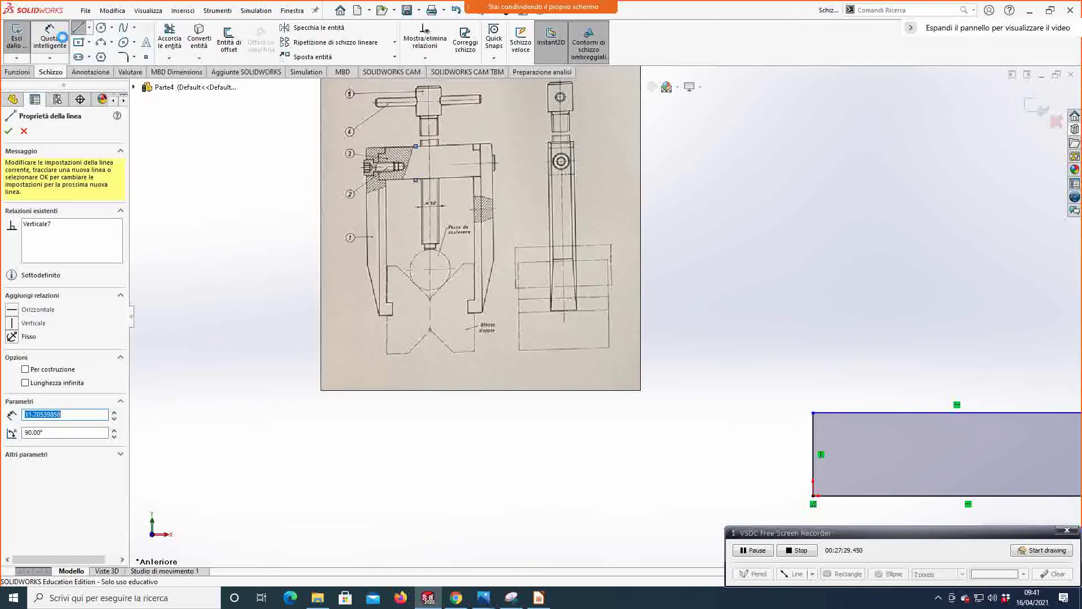
left_click(427, 164)
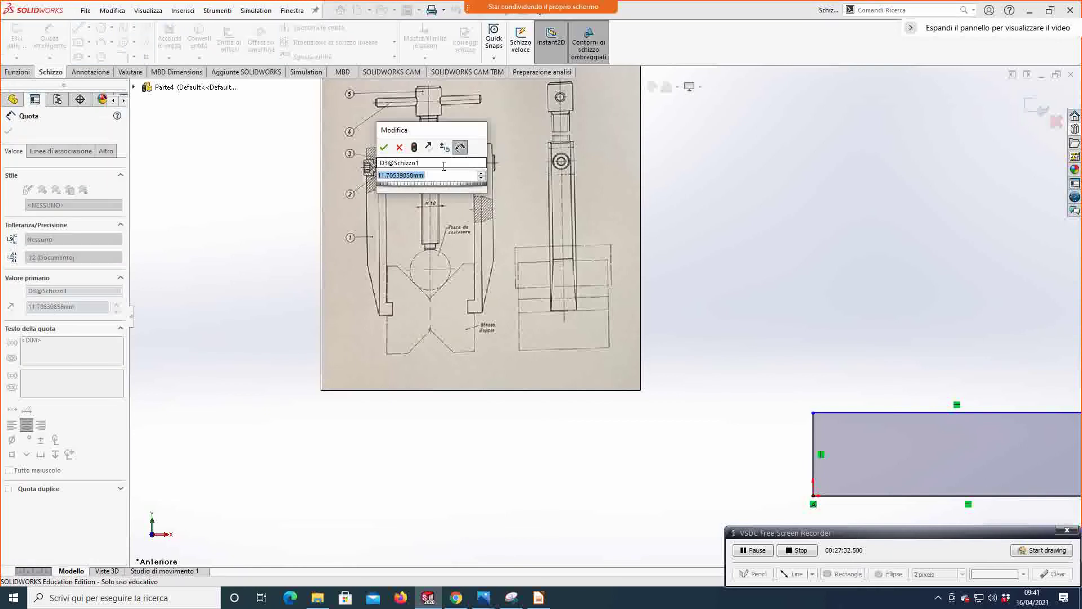
left_click(398, 148)
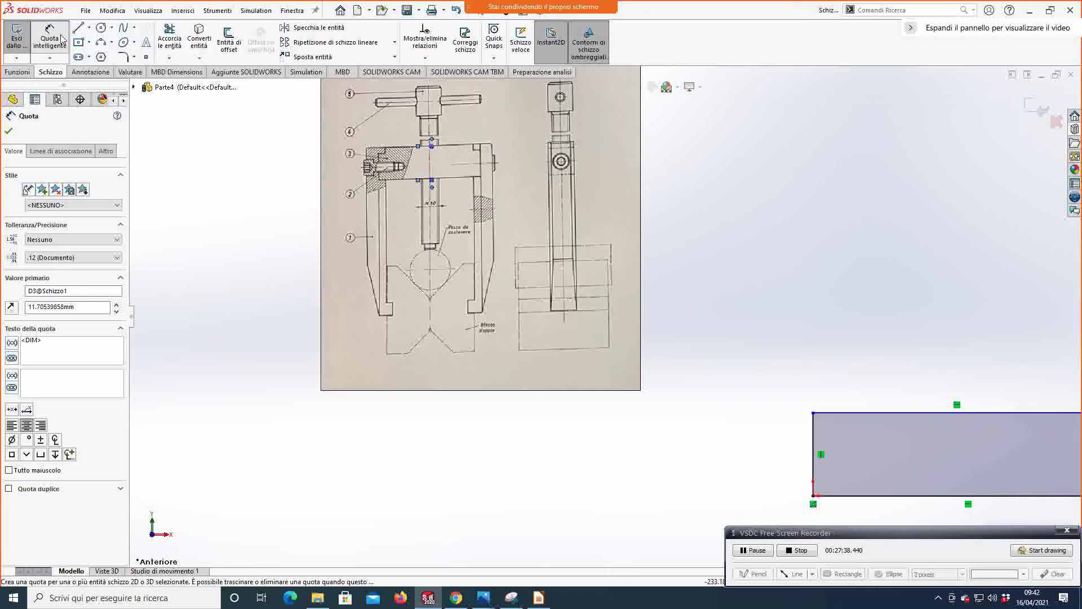
left_click(387, 158)
left_click(387, 158)
key("Escape")
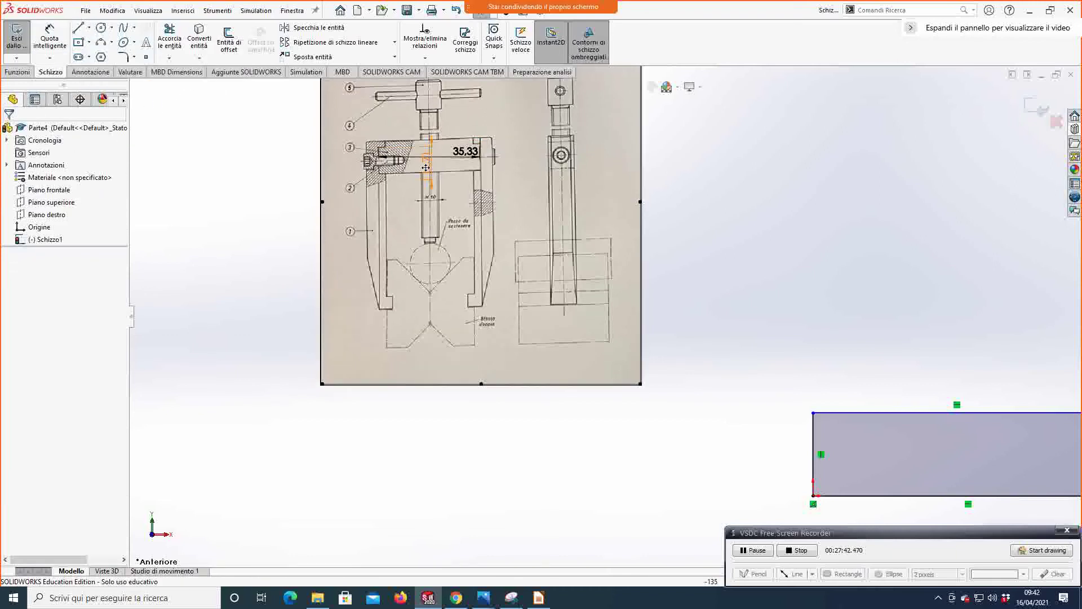
Step: Dimension the bottom edge of the stepped profile to 30 mm
scroll(880, 445, "down", 3)
scroll(913, 454, "up", 2)
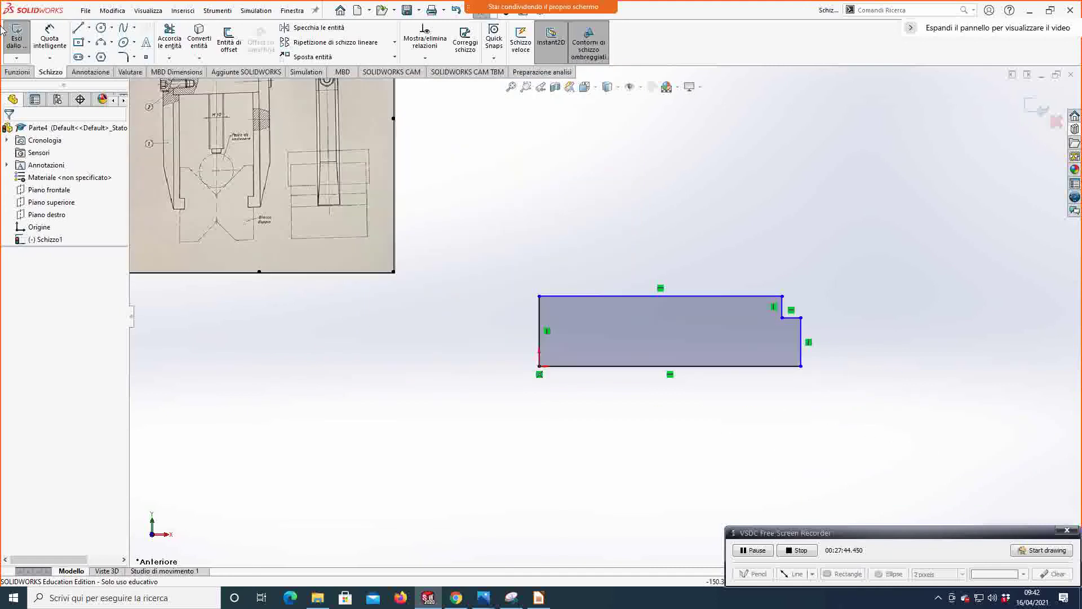
left_click(50, 39)
left_click(618, 367)
left_click(614, 401)
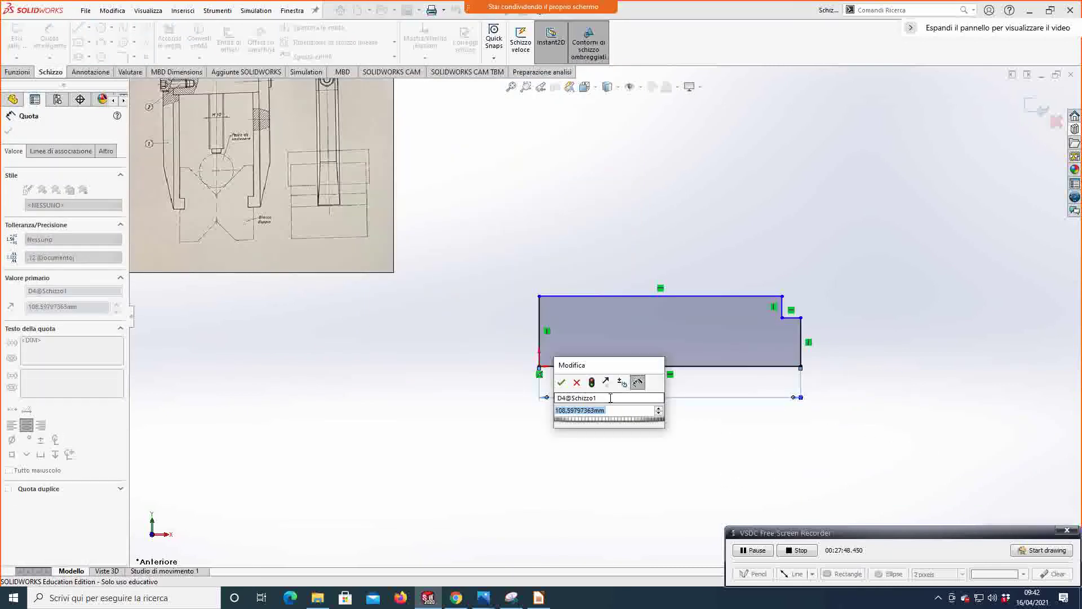
type("30")
key("Return")
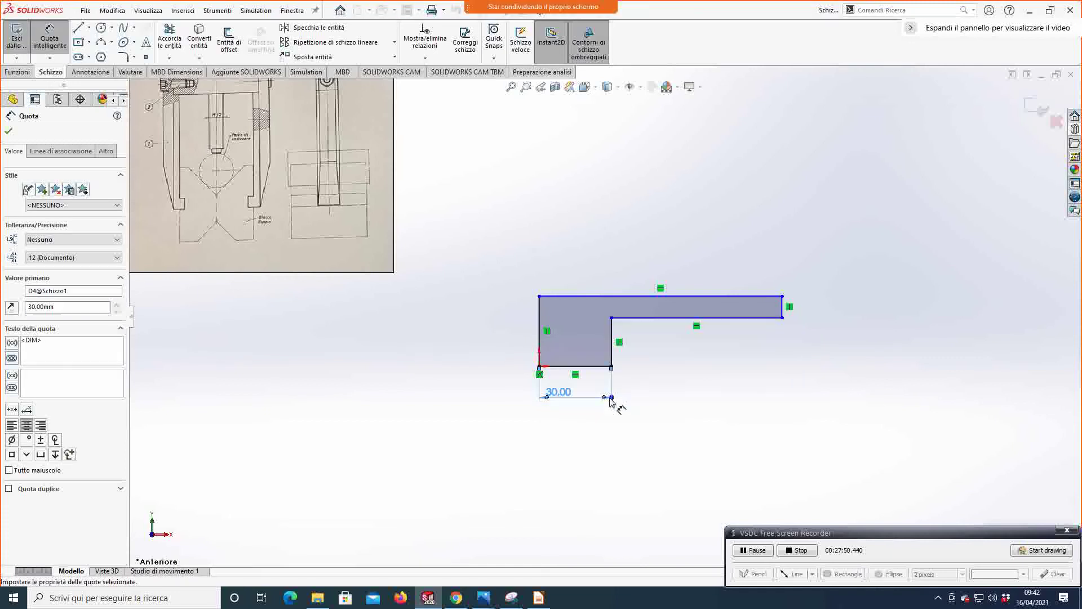
Step: Dimension the top edge of the stepped profile to 25 mm
scroll(614, 399, "down", 1)
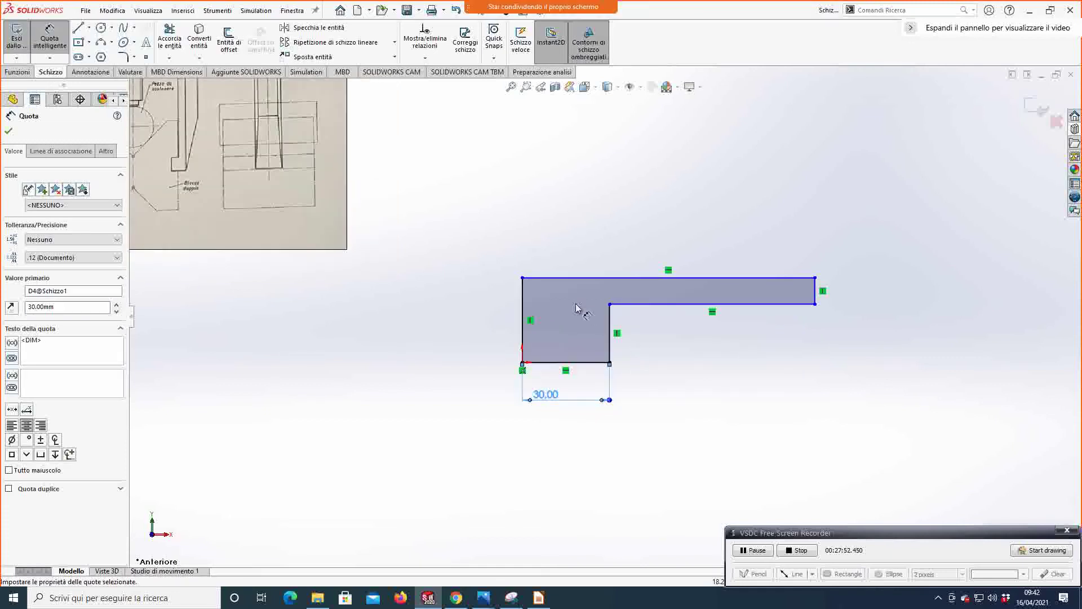
scroll(466, 277, "up", 2)
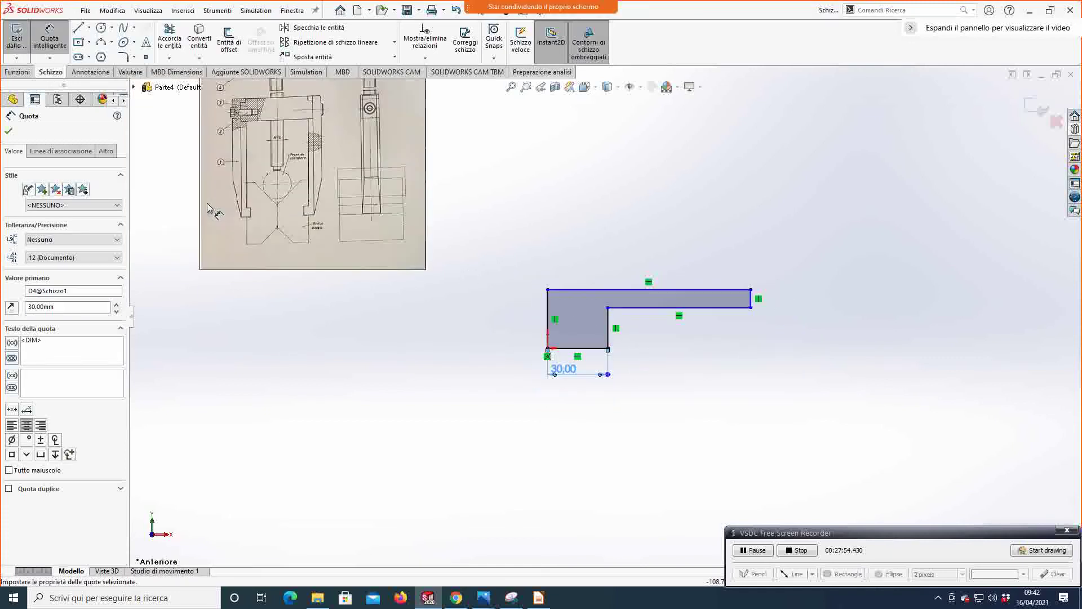
scroll(260, 130, "down", 1)
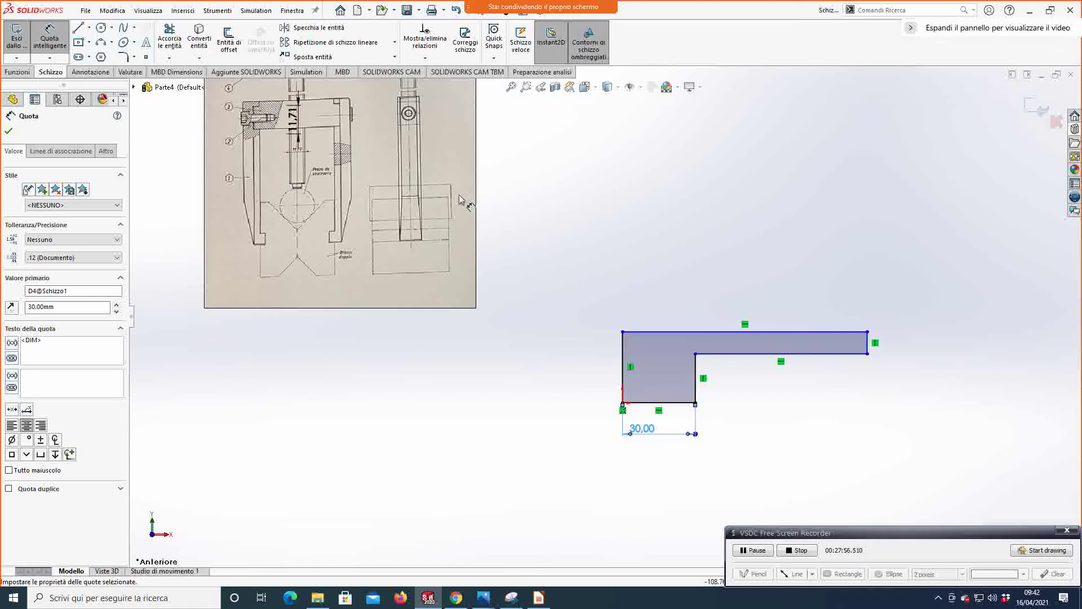
left_click(680, 334)
left_click(666, 281)
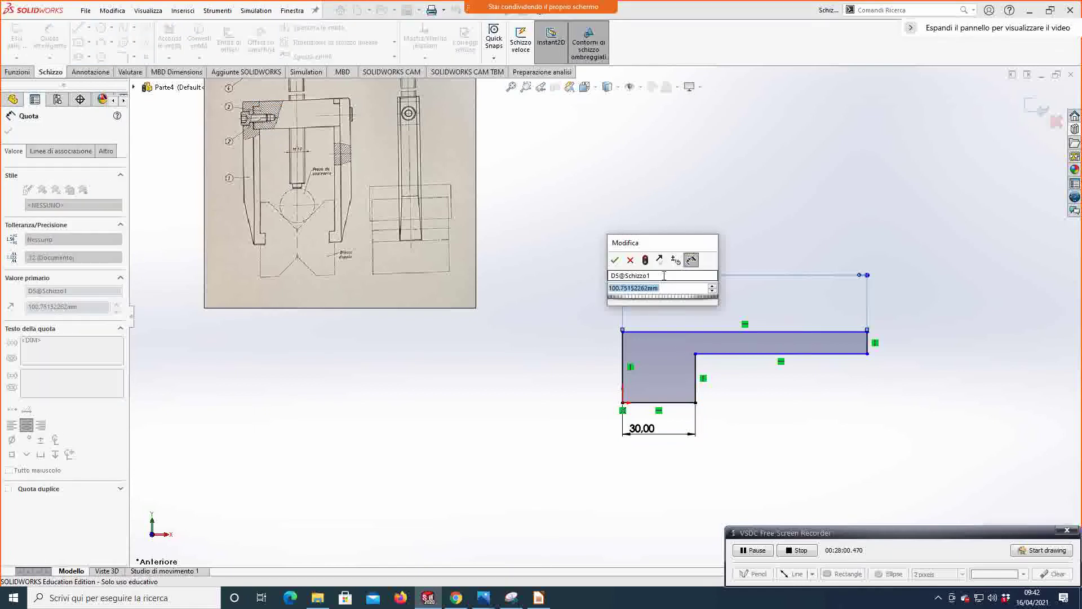
type("25")
key("Return")
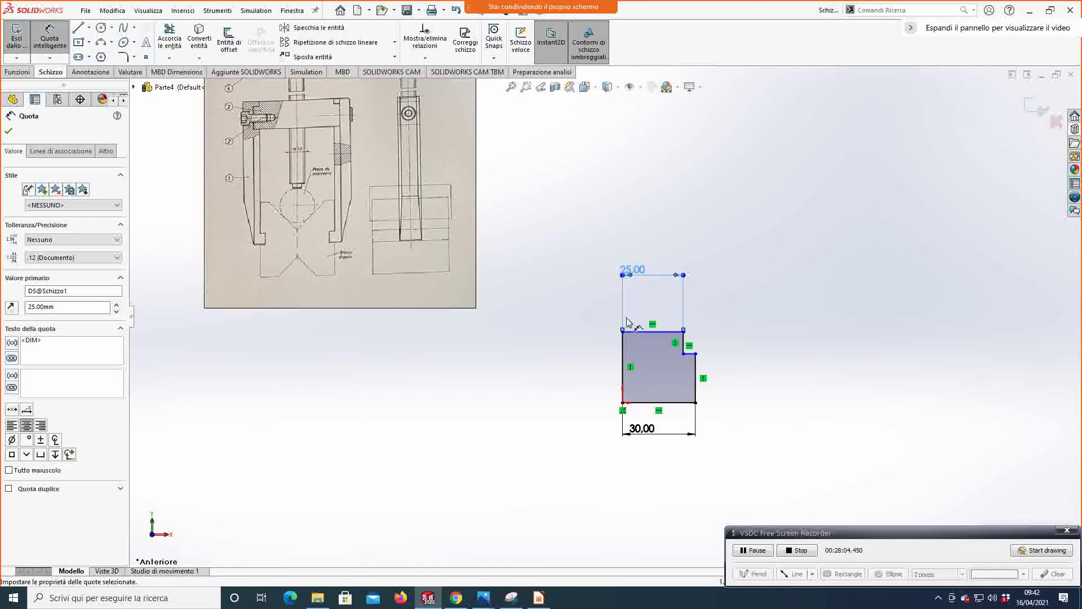
Step: Dimension the vertical edge at the origin to a height of 20 mm
left_click(622, 372)
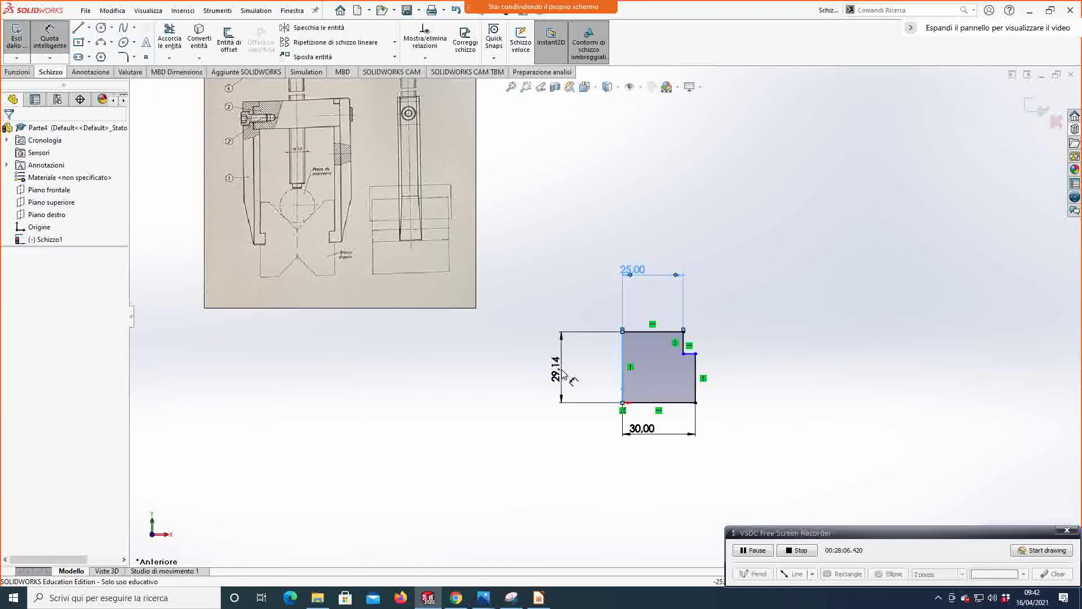
left_click(564, 373)
type("20")
key("Return")
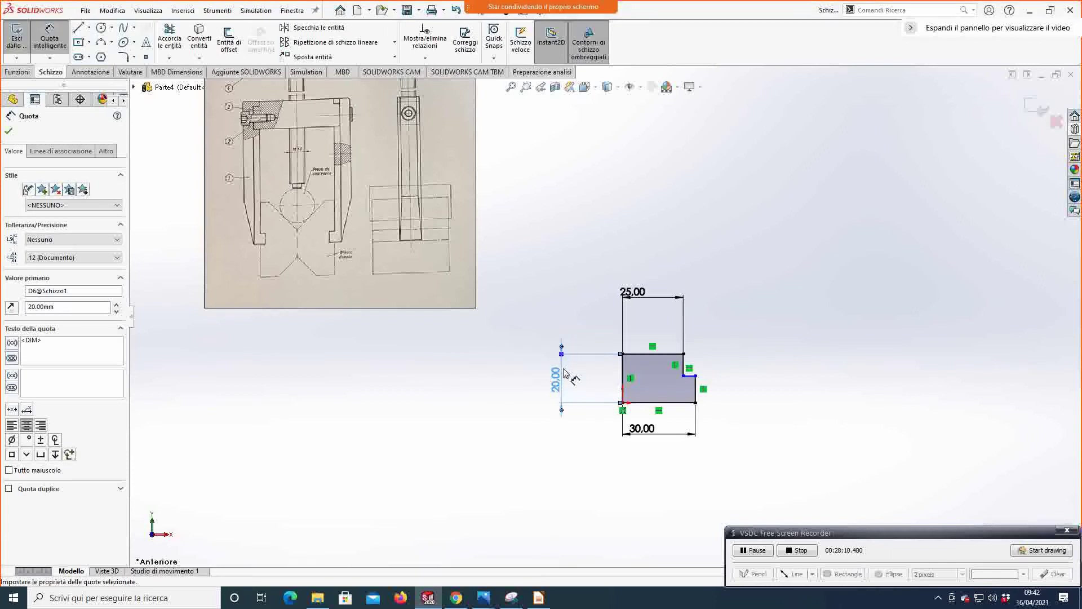
Step: Mirror the stepped profile's lines about the vertical line at the origin, keeping the originals
left_click(299, 29)
left_click_drag(577, 439, 723, 342)
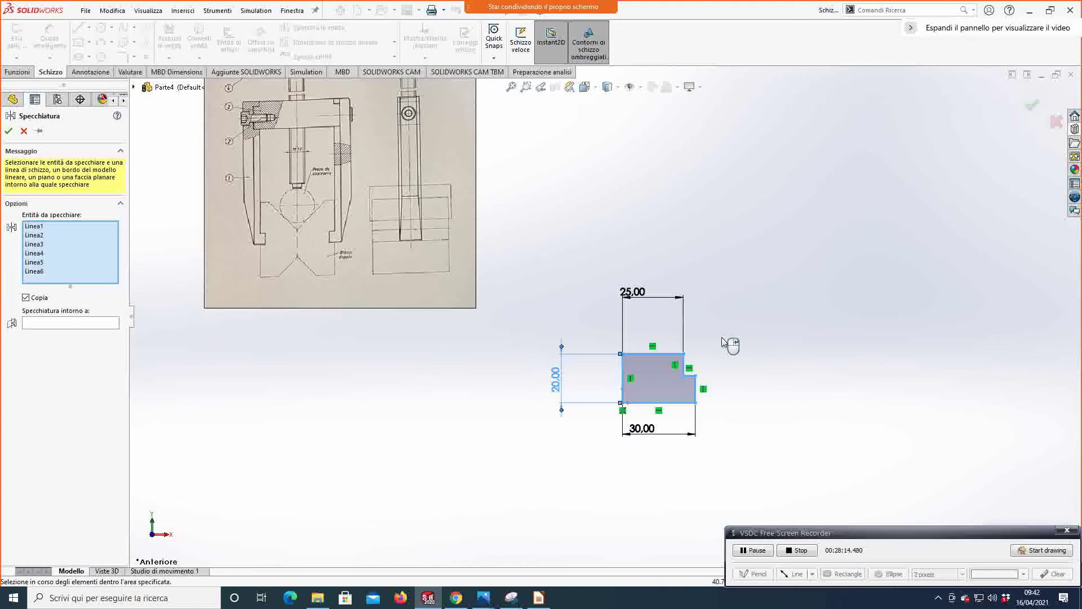
left_click(63, 324)
left_click(624, 388)
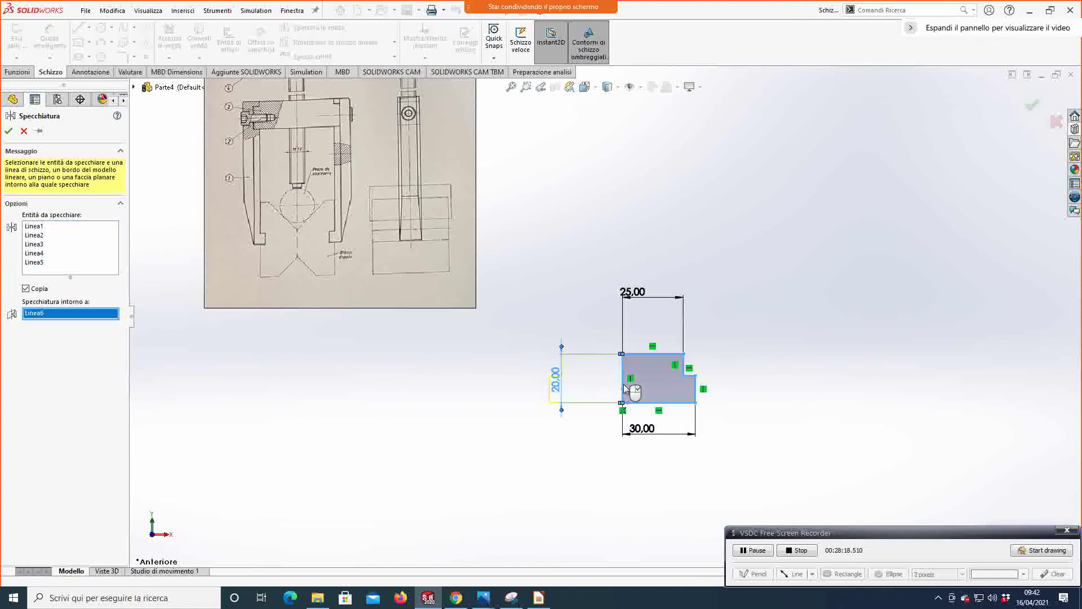
left_click(8, 133)
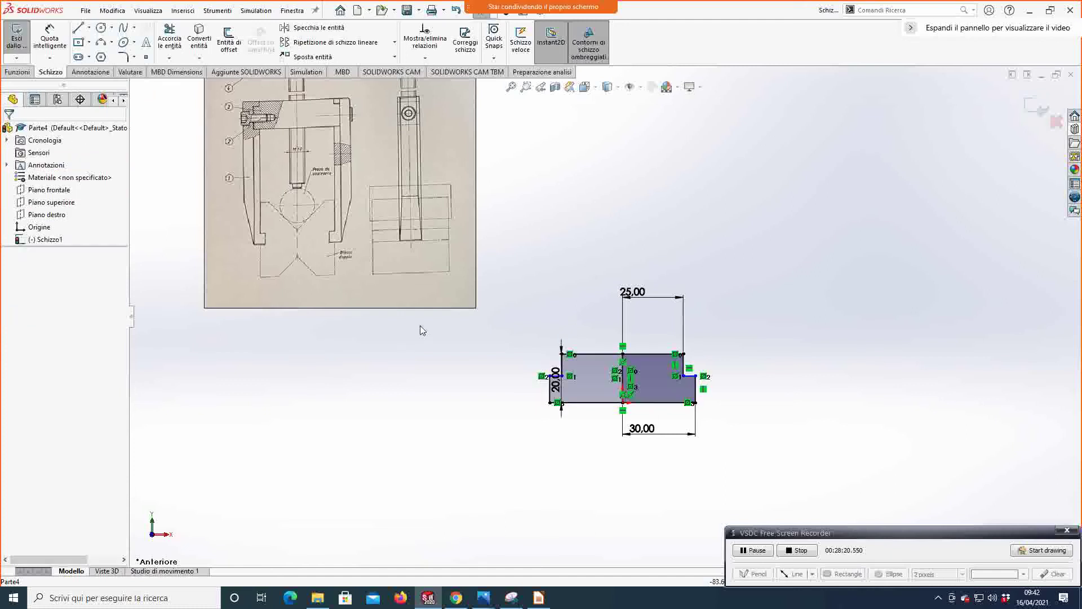
Step: Convert the vertical line at the origin into construction geometry
scroll(628, 393, "down", 3)
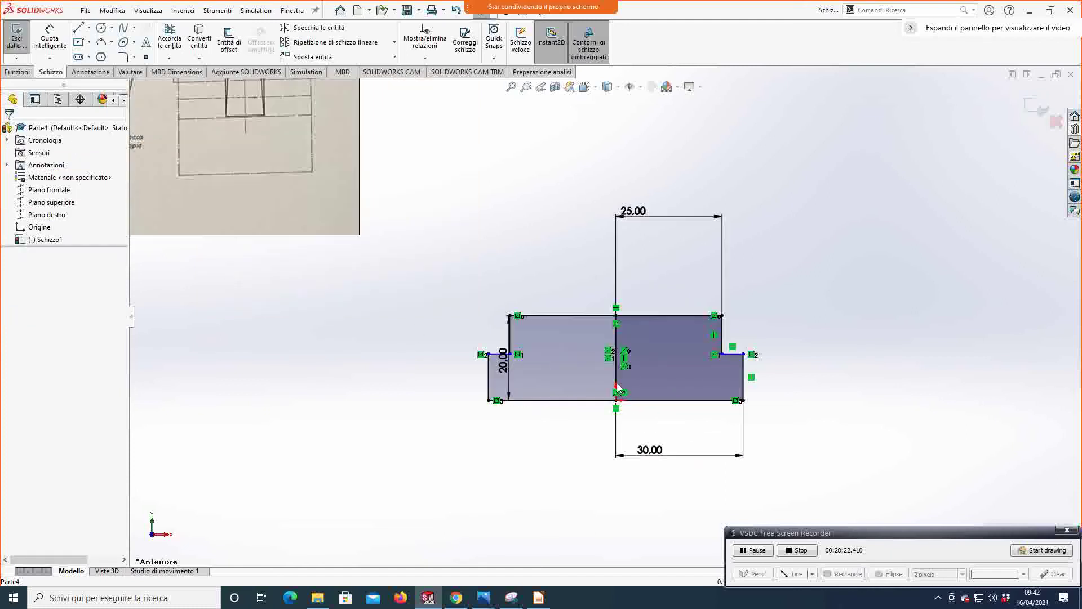
left_click(616, 377)
left_click(26, 310)
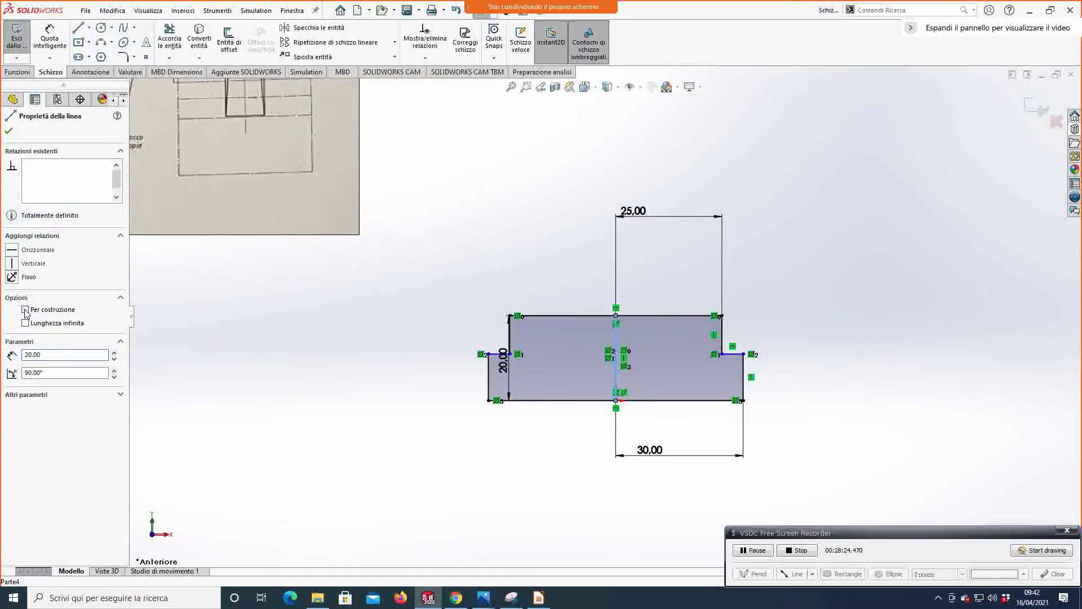
left_click(8, 132)
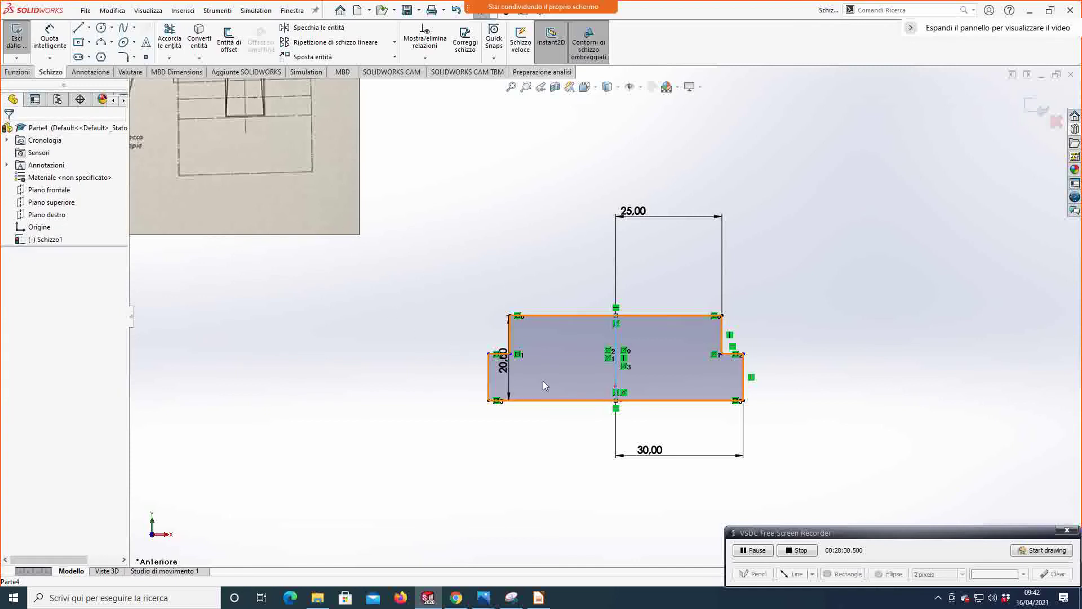
Step: Dimension the short vertical step edge on the mirrored half of the profile to 4 mm
left_click(49, 43)
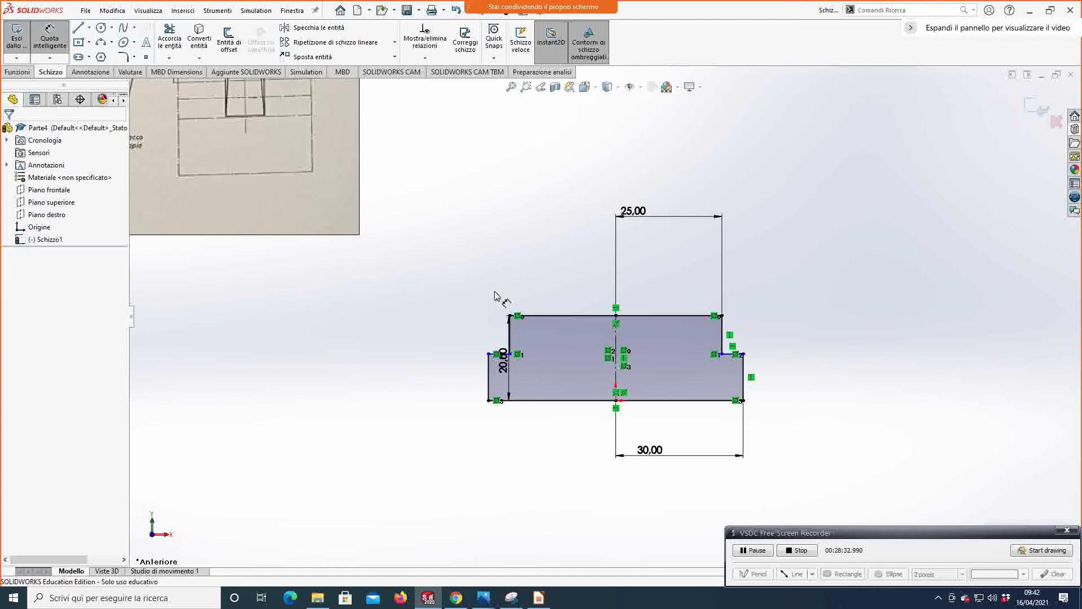
left_click(510, 343)
left_click(537, 342)
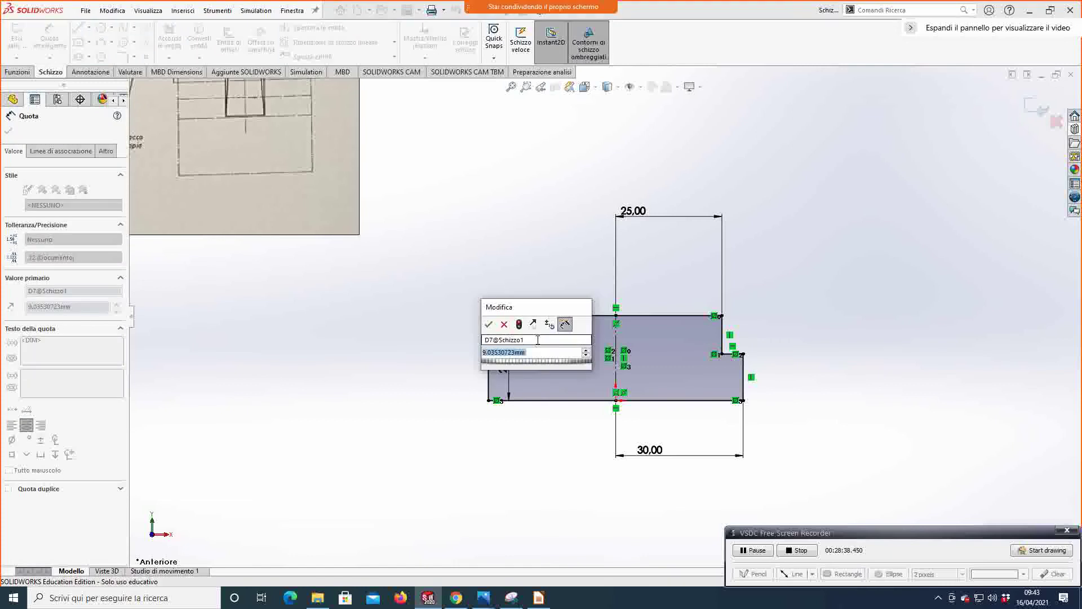
scroll(340, 220, "down", 2)
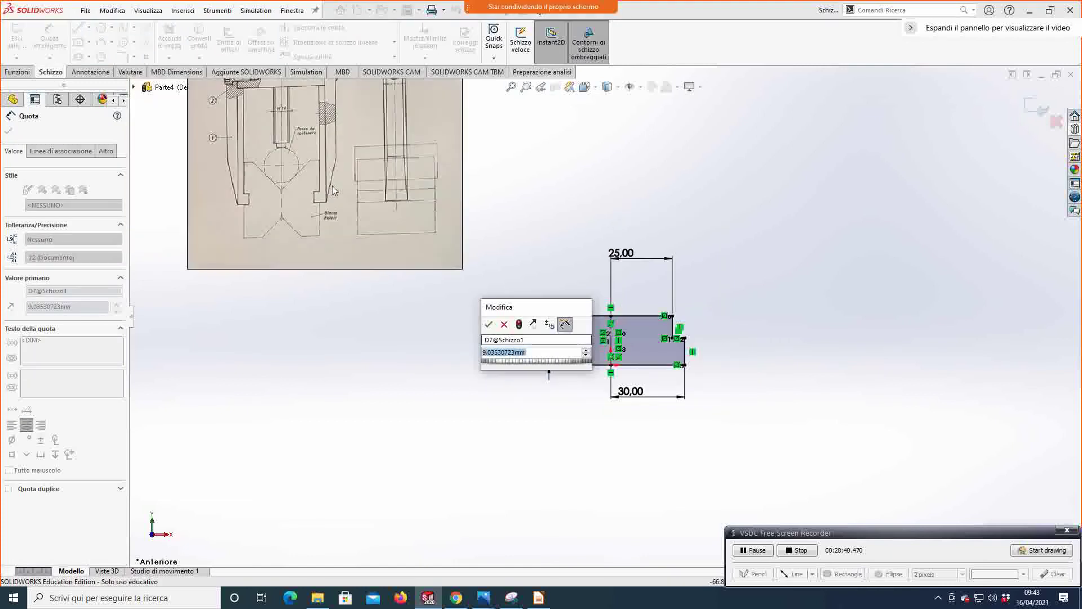
type("4")
key("Return")
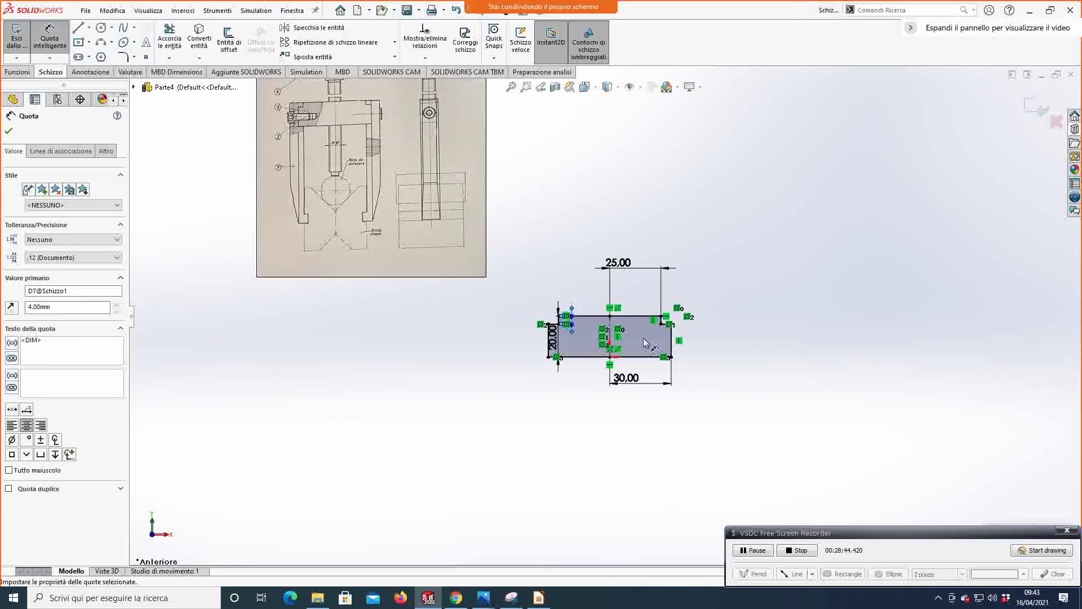
scroll(646, 342, "down", 2)
key("Escape")
Step: Add a collinear relation between the two short horizontal step edges at opposite ends of the profile
left_click(509, 318)
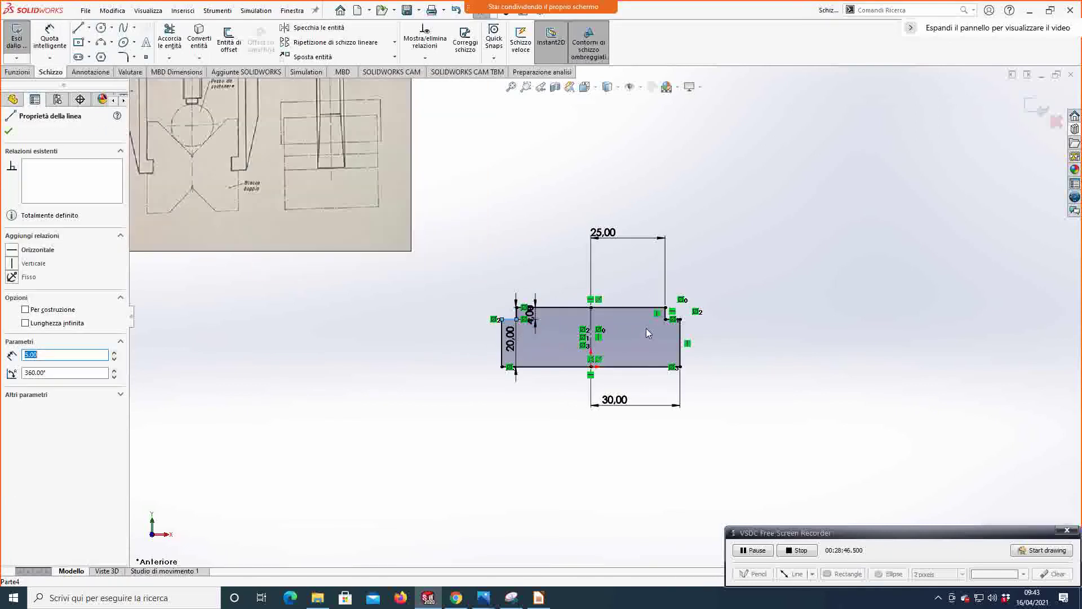
scroll(646, 336, "down", 5)
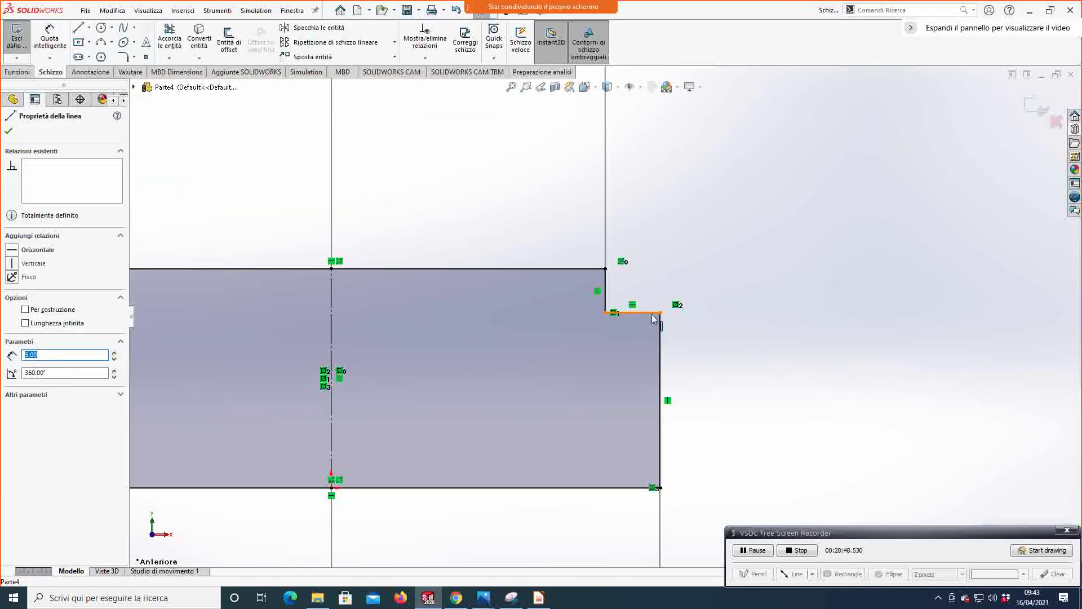
left_click(640, 312, "ctrl")
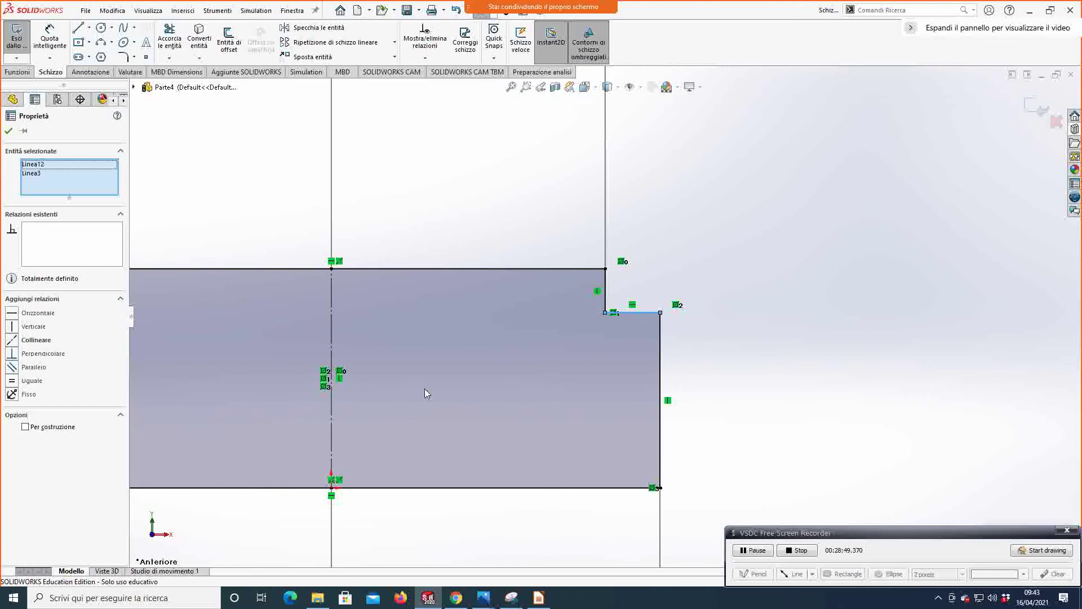
left_click(12, 341)
left_click(9, 131)
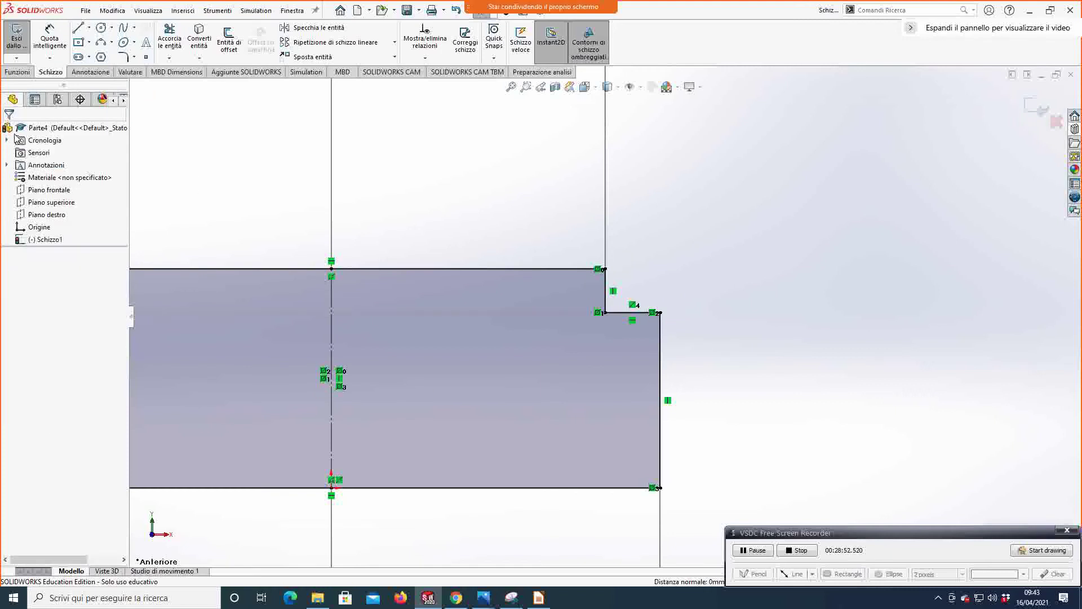
Step: Exit the sketch and extrude both halves of the stepped profile with a blind depth of 10 mm
key("f")
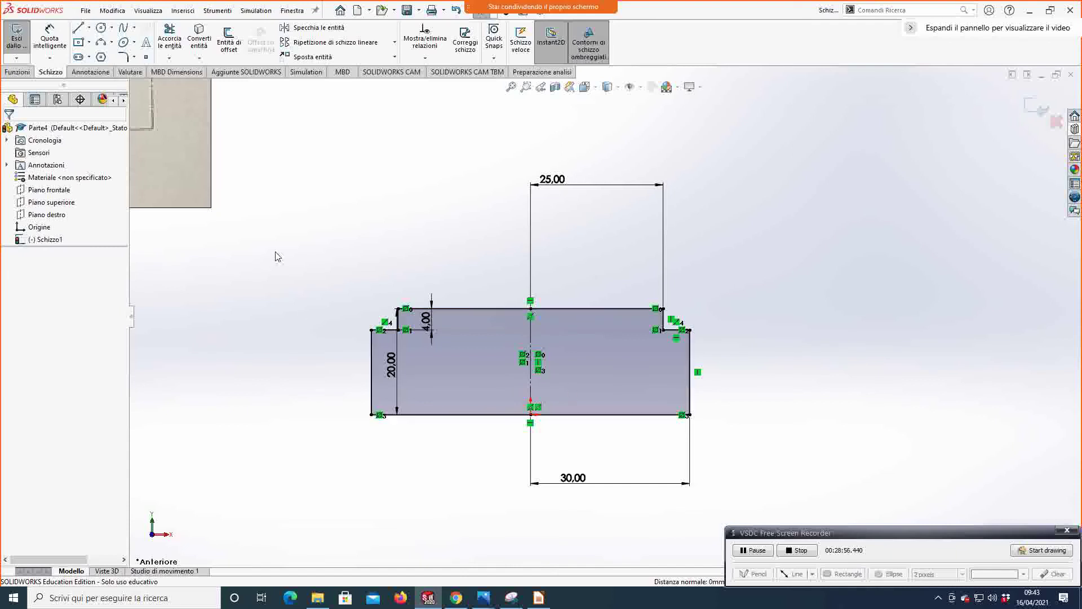
key("z")
key("z")
scroll(422, 141, "down", 4)
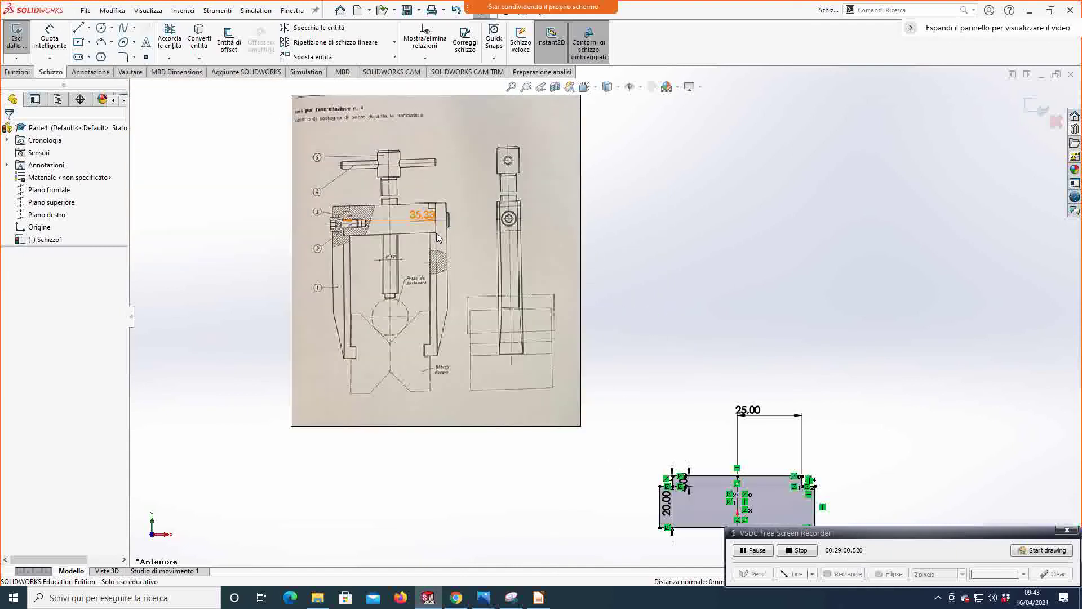
key("z")
scroll(676, 384, "down", 5)
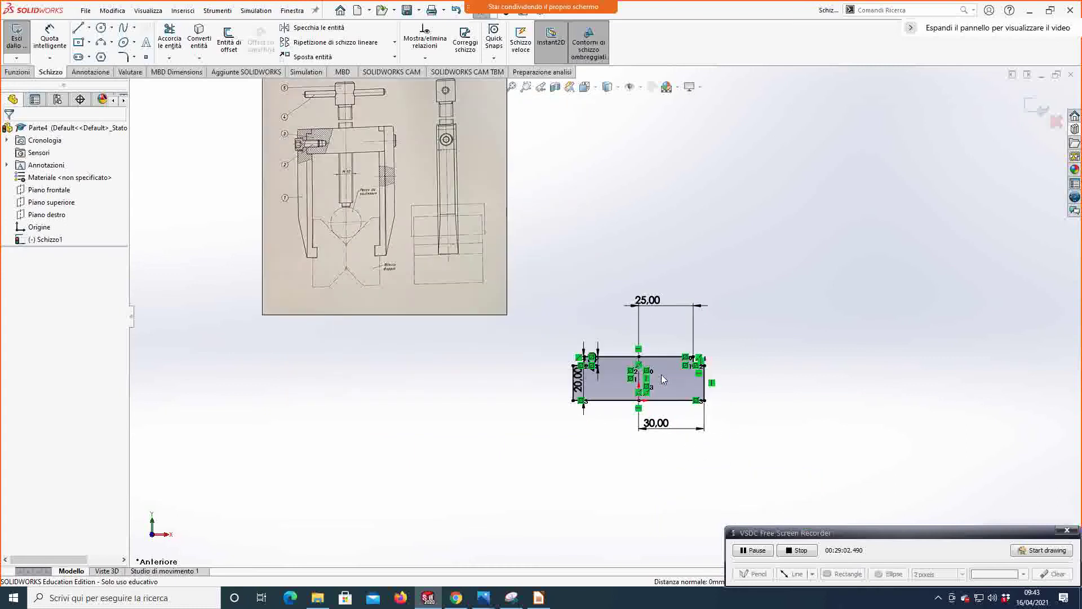
scroll(661, 367, "down", 1)
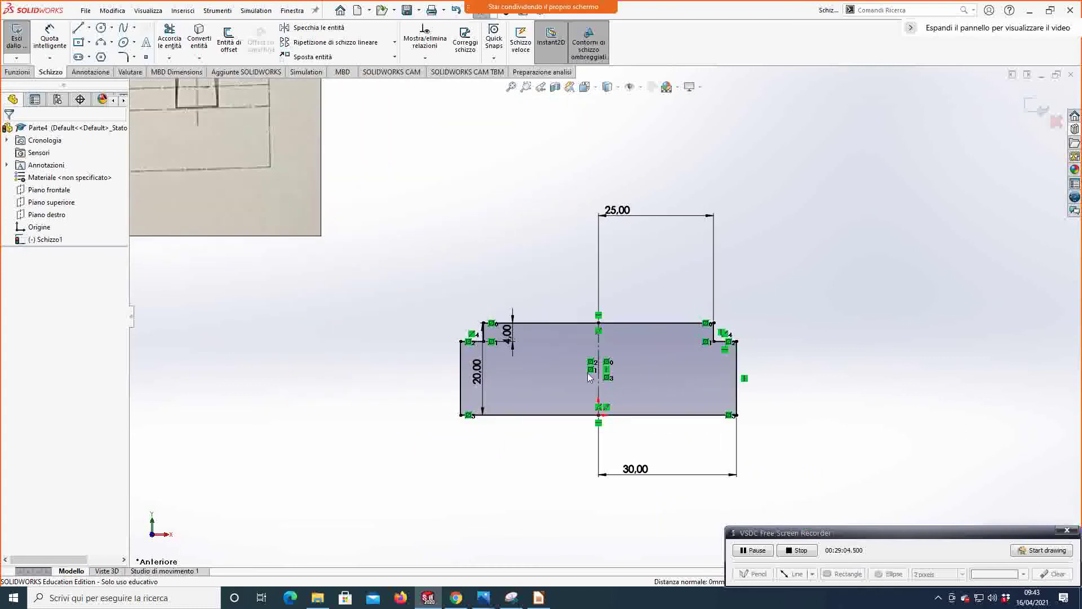
left_click(17, 45)
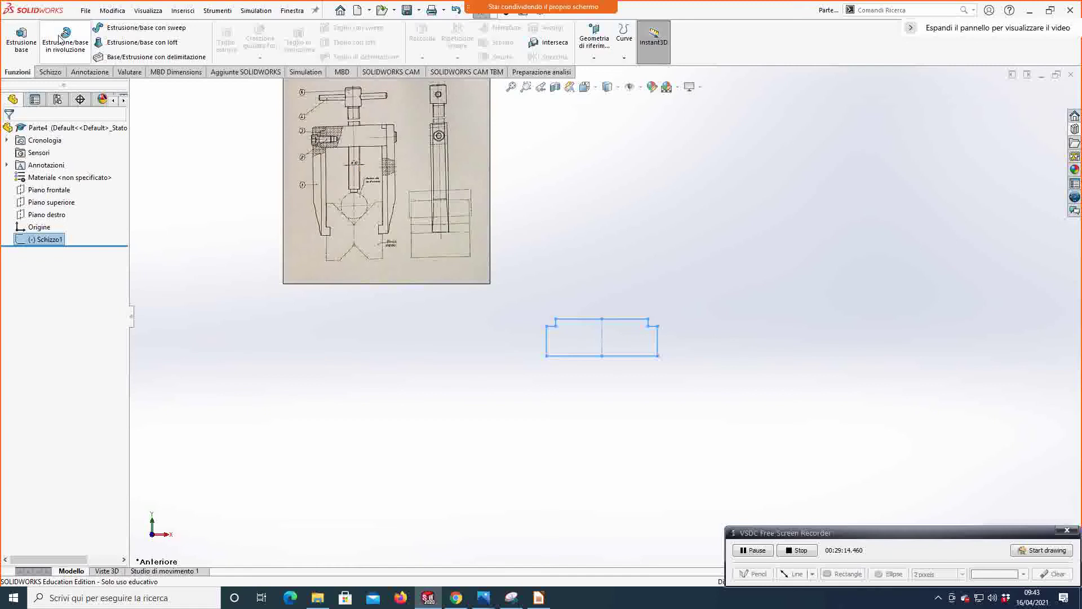
left_click(35, 42)
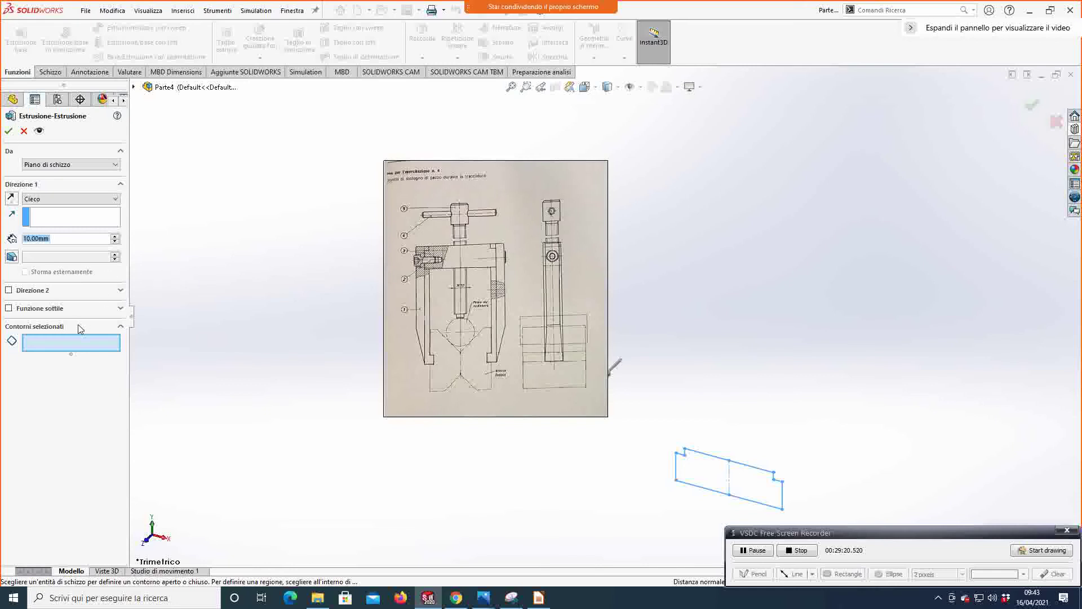
left_click(712, 474)
left_click(759, 486)
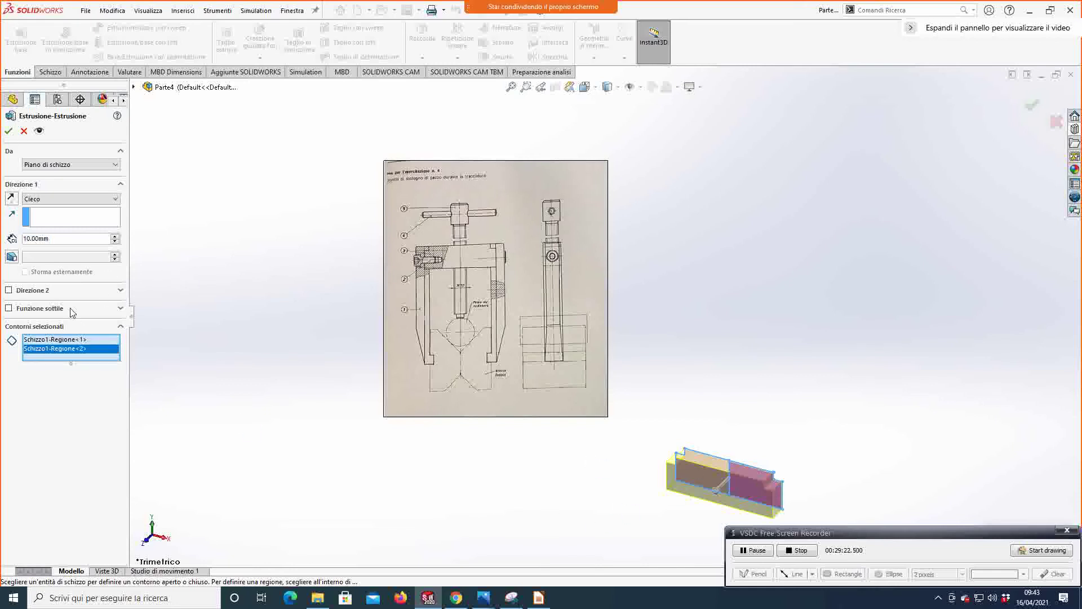
left_click(9, 133)
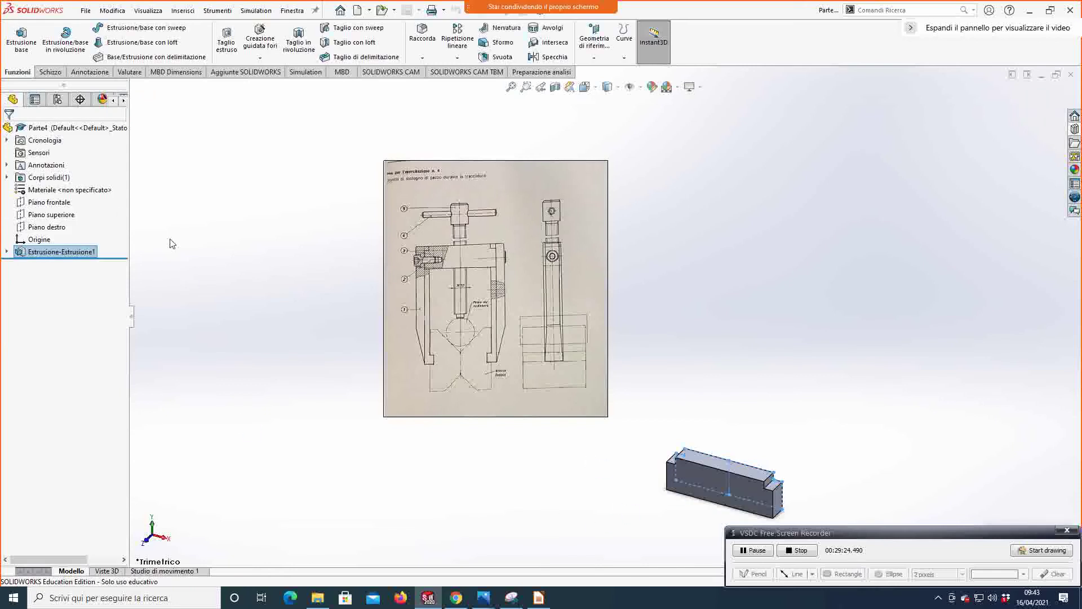
Step: Save the part under the name TESTA in the esercitazione 6 folder
left_click(86, 10)
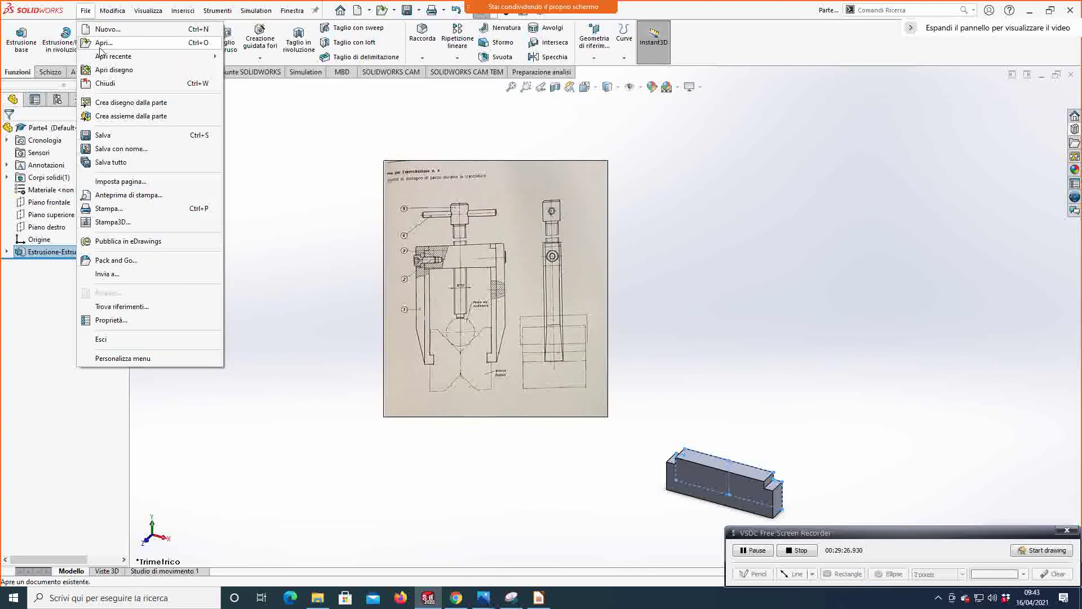
left_click(99, 149)
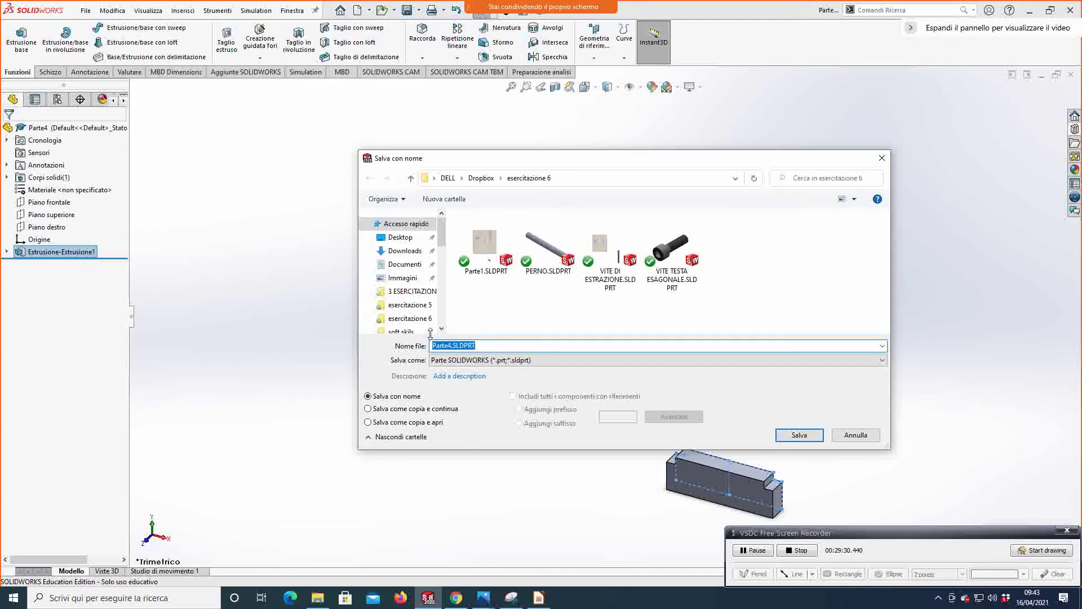
type("TESTA")
left_click(799, 435)
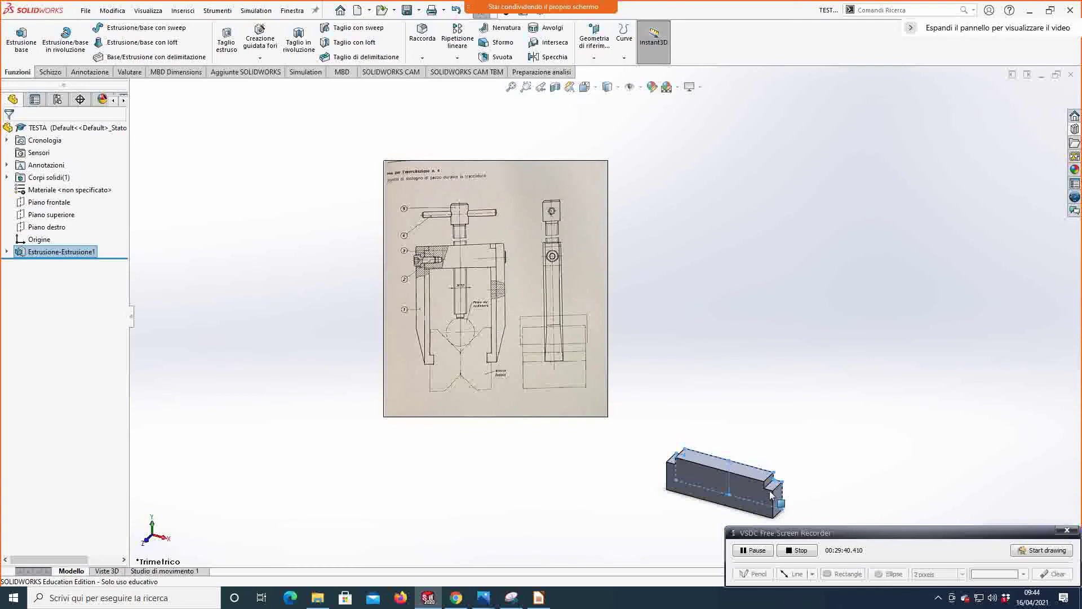
Step: Start a sketch on the small end face below the step and convert the face's edges into sketch lines
scroll(712, 485, "up", 5)
scroll(712, 485, "down", 4)
scroll(592, 271, "up", 1)
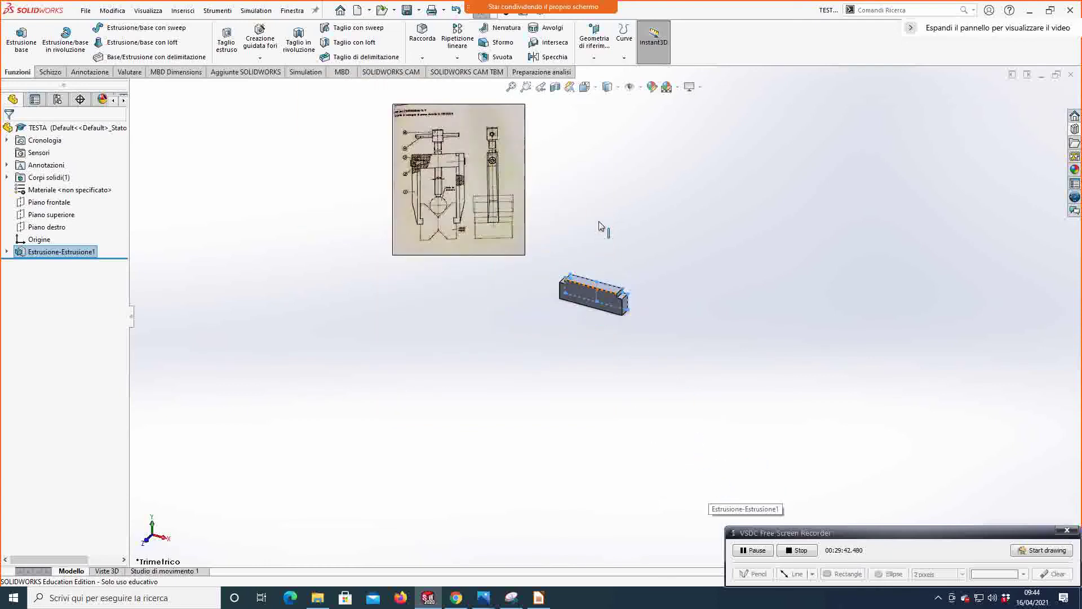
scroll(588, 258, "down", 2)
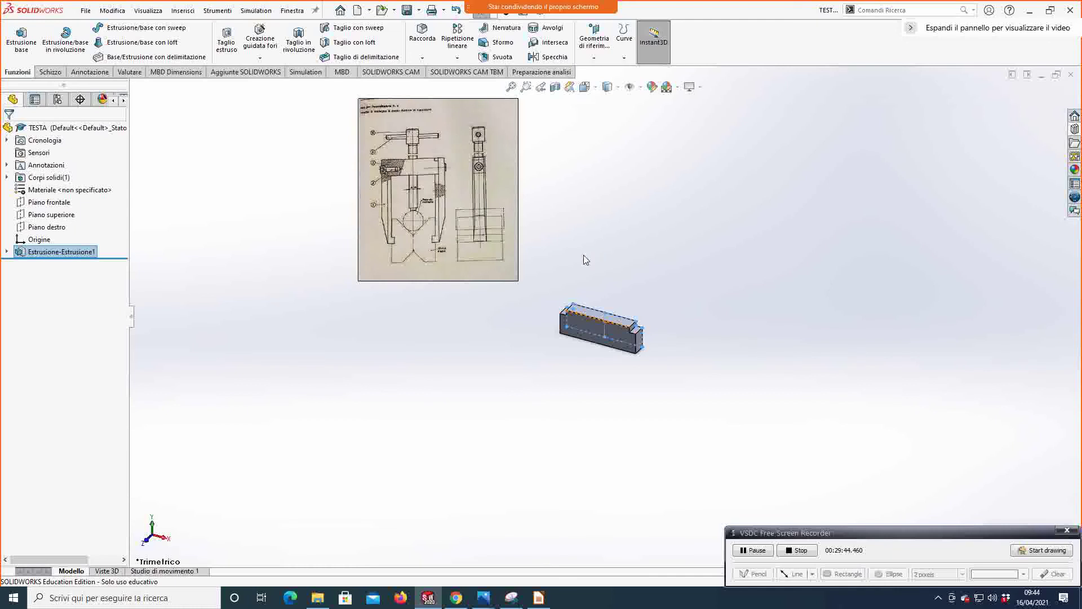
scroll(417, 206, "down", 3)
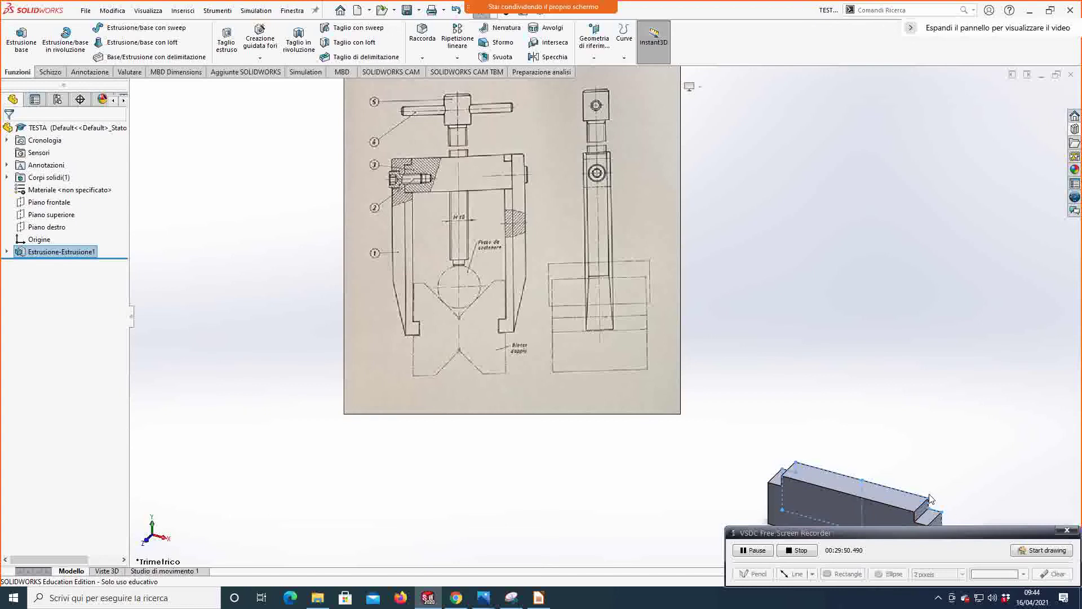
scroll(867, 462, "up", 2)
scroll(857, 463, "down", 2)
middle_click_drag(857, 464, 810, 436)
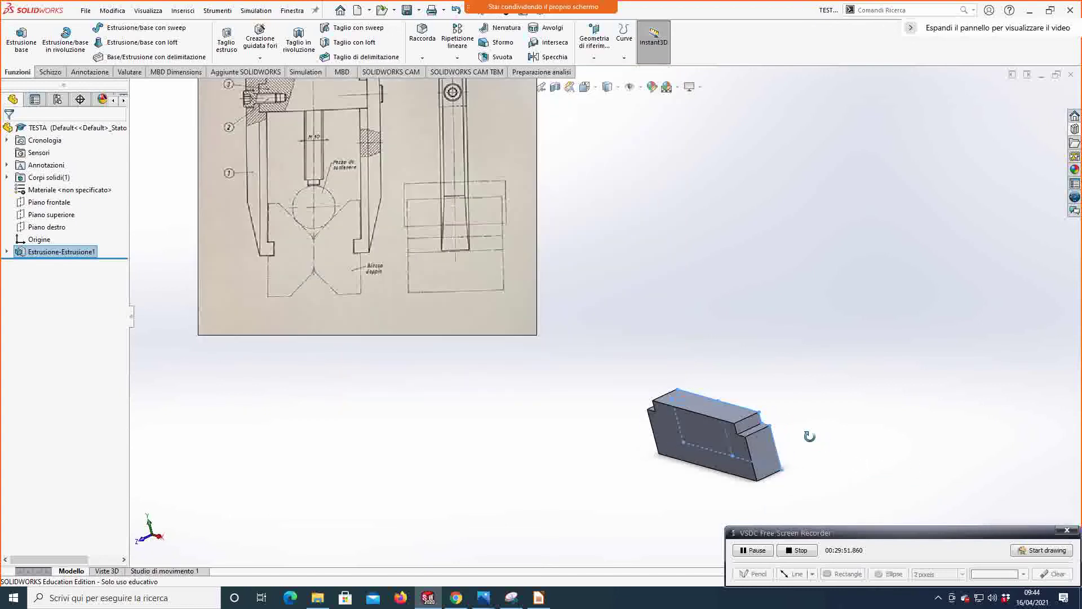
right_click(760, 446)
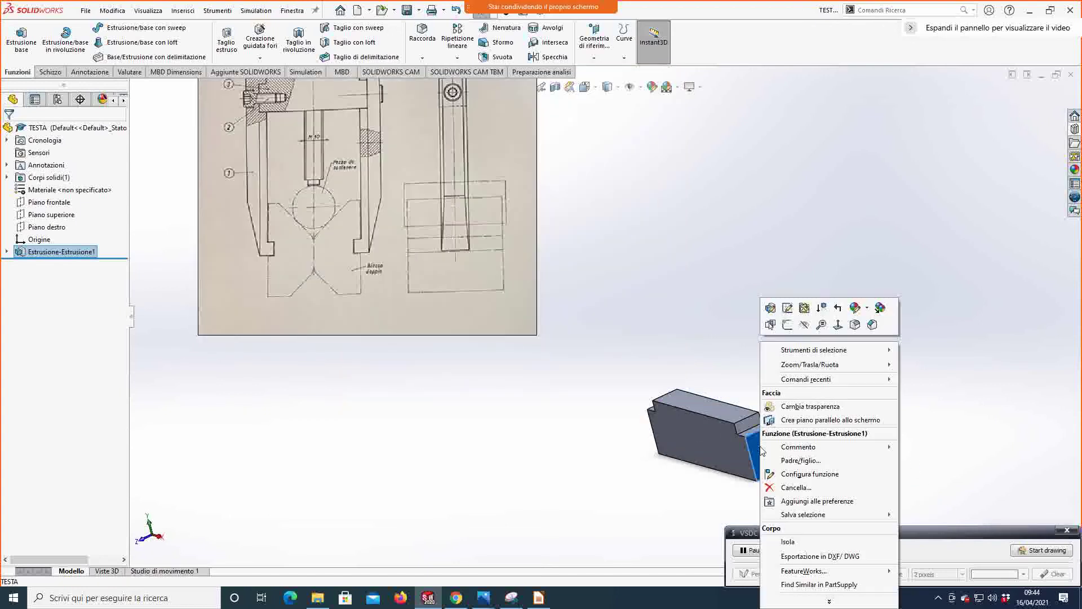
left_click(788, 326)
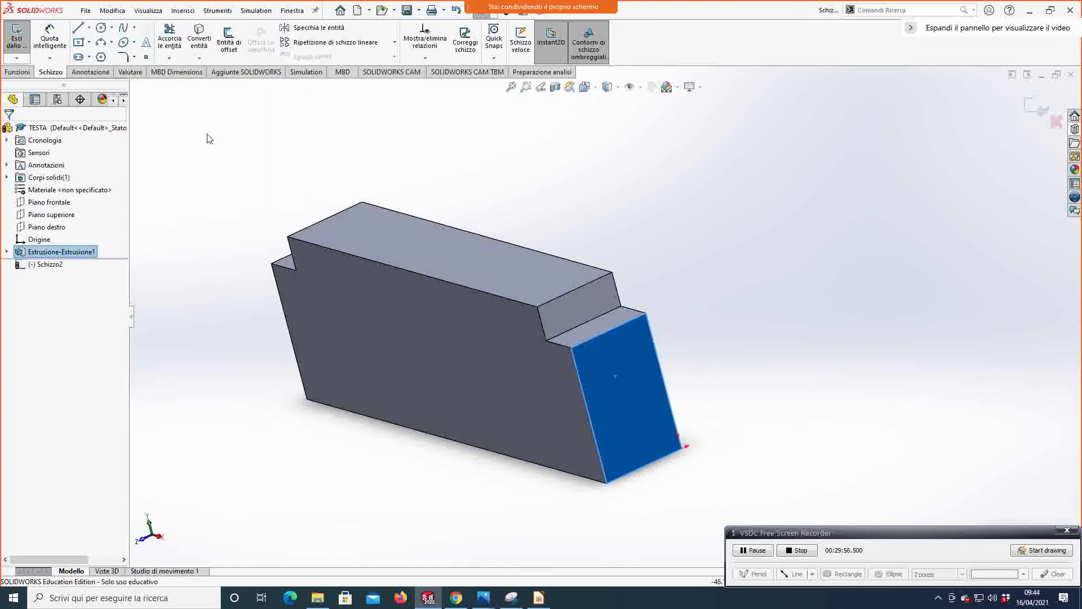
left_click(194, 42)
Step: Draw a horizontal centerline 10 mm long across the end face, joining its two vertical edges near mid-height
left_click(89, 29)
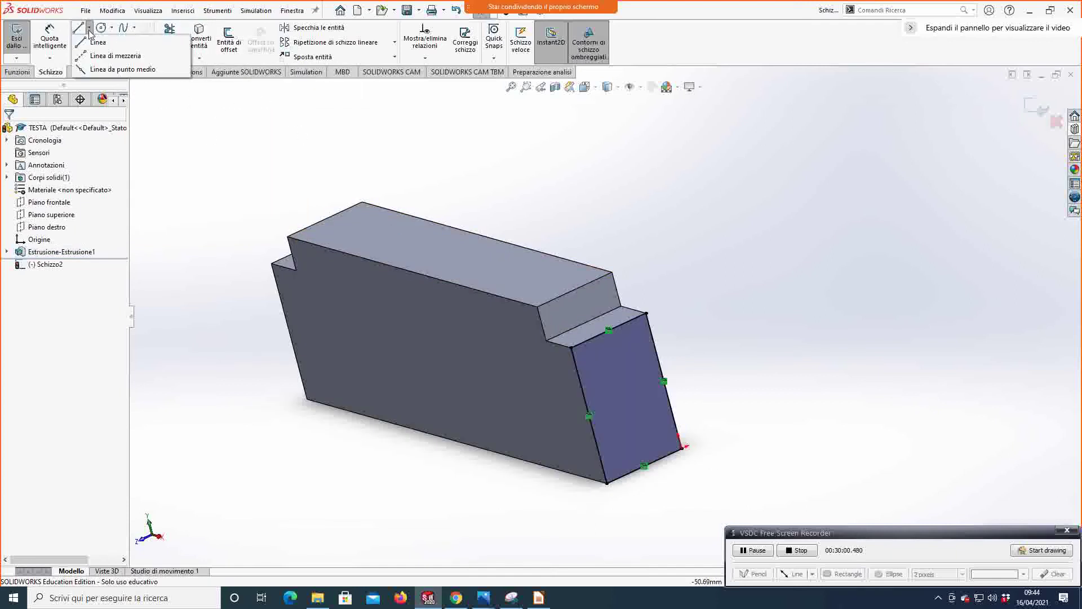
left_click(115, 55)
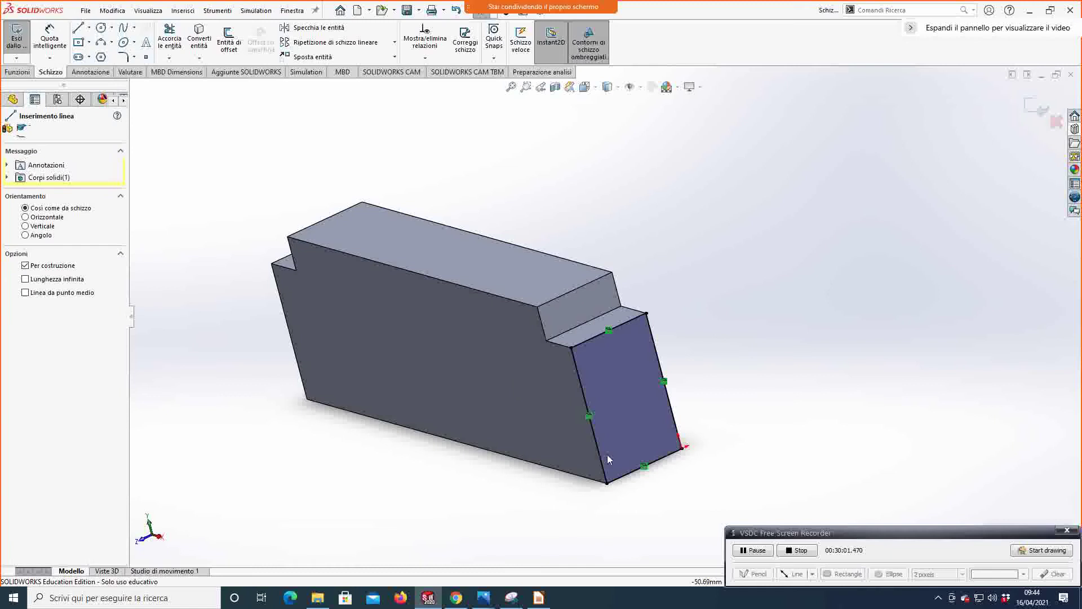
left_click(589, 415)
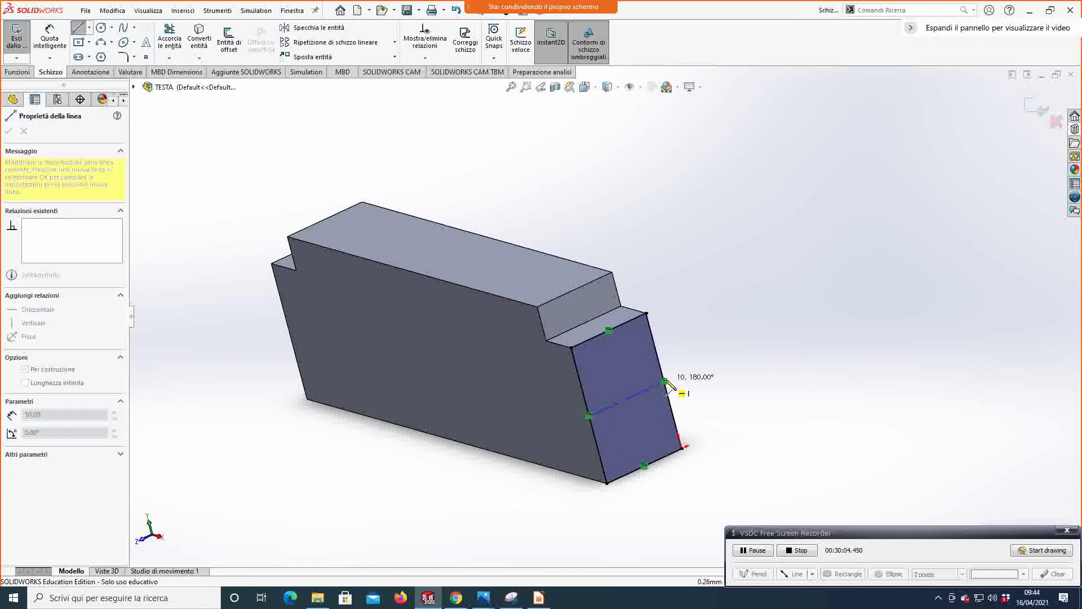
left_click(665, 382)
scroll(676, 367, "up", 3)
scroll(597, 449, "down", 2)
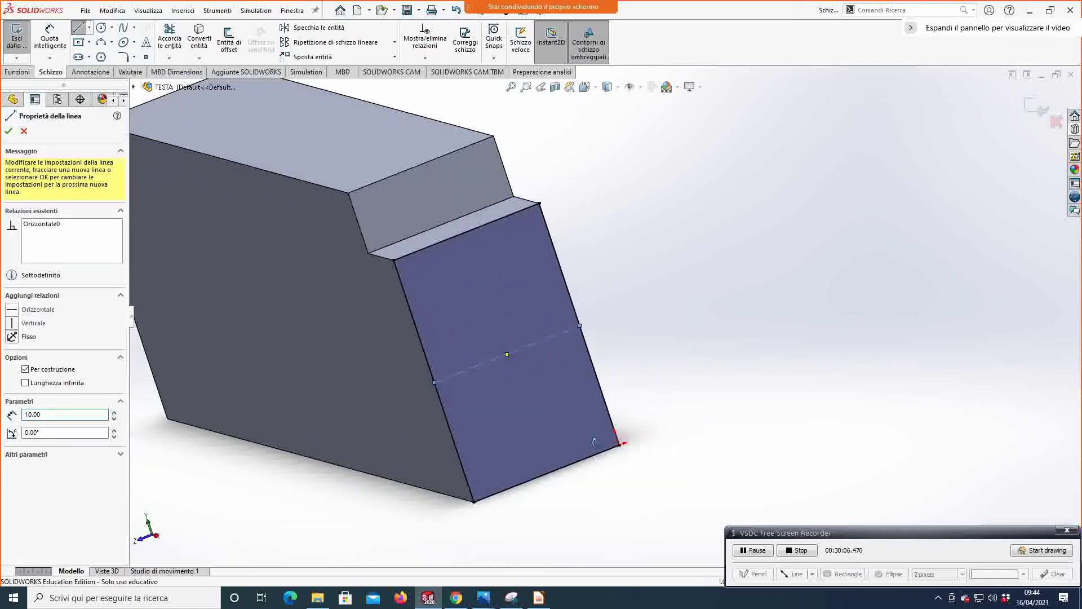
key("Escape")
key("Escape")
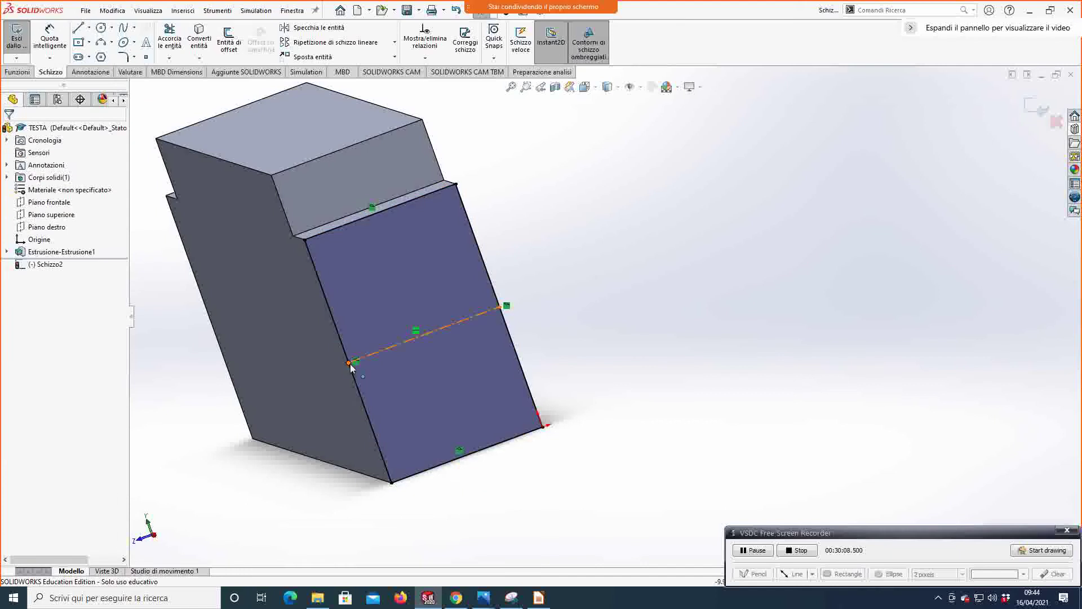
Step: Constrain the centerline's front endpoint to the midpoint of the end face's front vertical edge
left_click(350, 364)
left_click(359, 392, "ctrl")
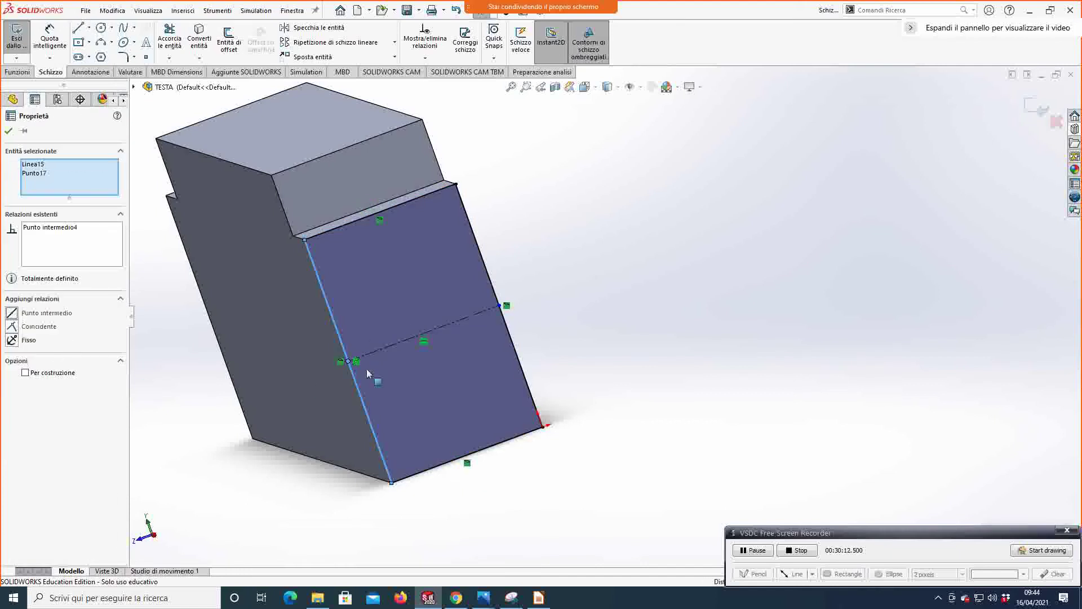
left_click(544, 392)
left_click(448, 323)
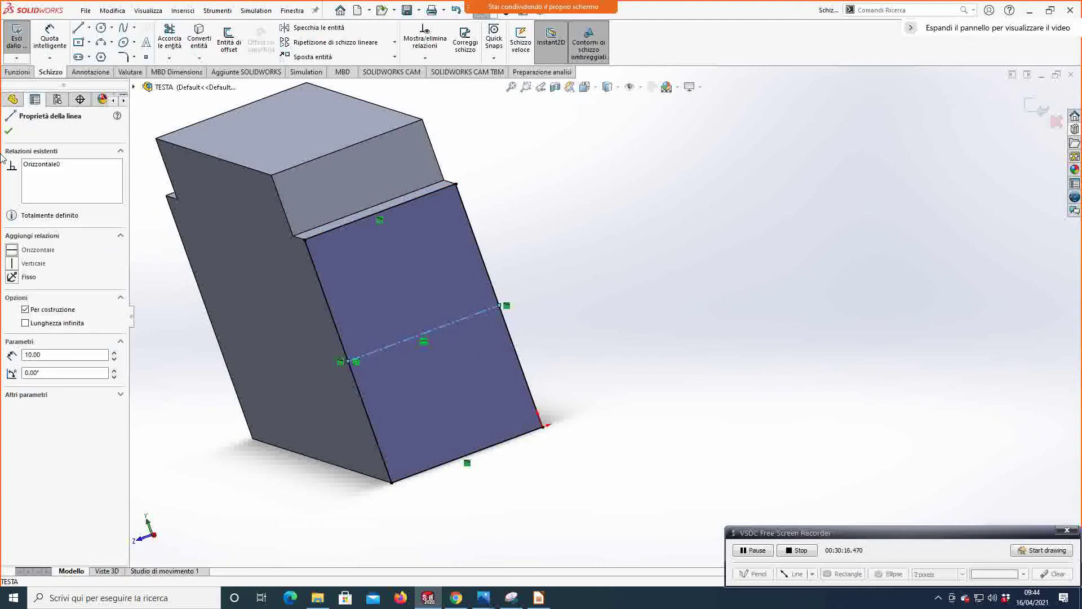
Step: Add a sketch point at the midpoint of the end face's centerline and exit the sketch
left_click(8, 131)
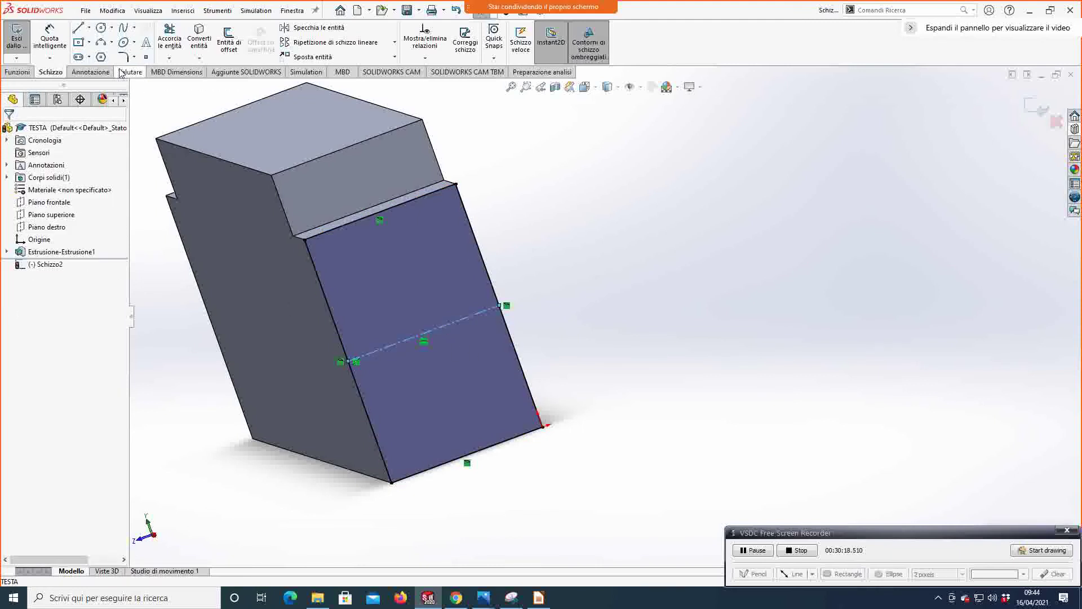
left_click(146, 57)
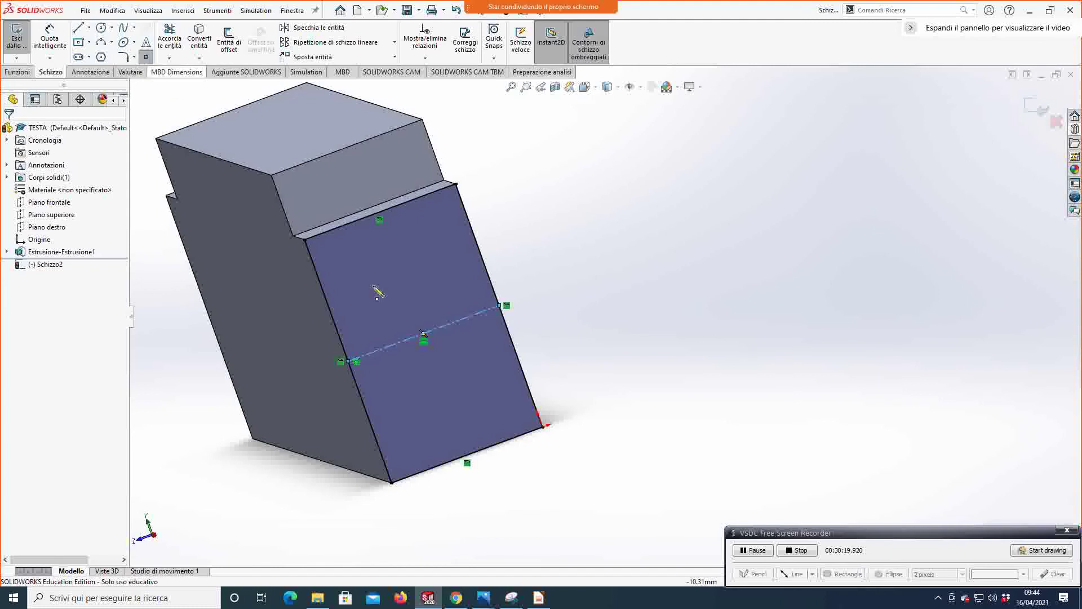
left_click(424, 333)
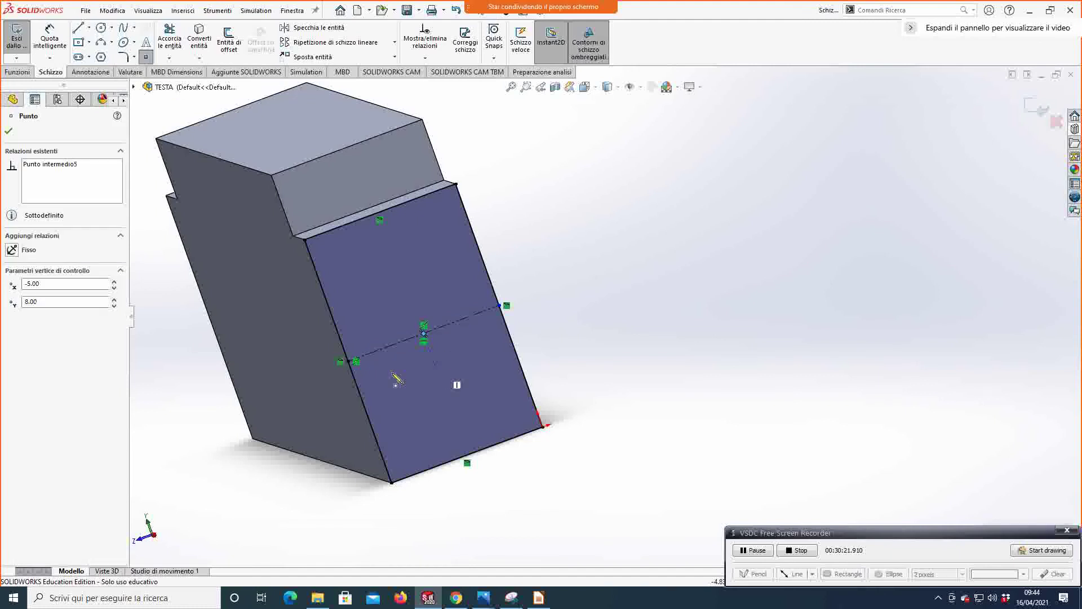
left_click(8, 131)
left_click(17, 39)
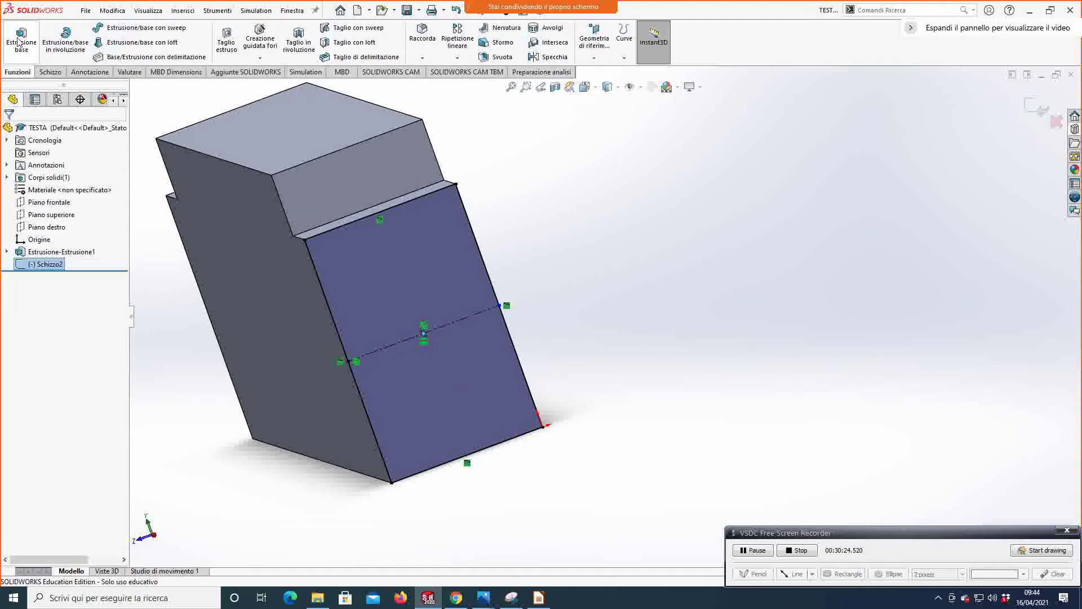
right_click(33, 264)
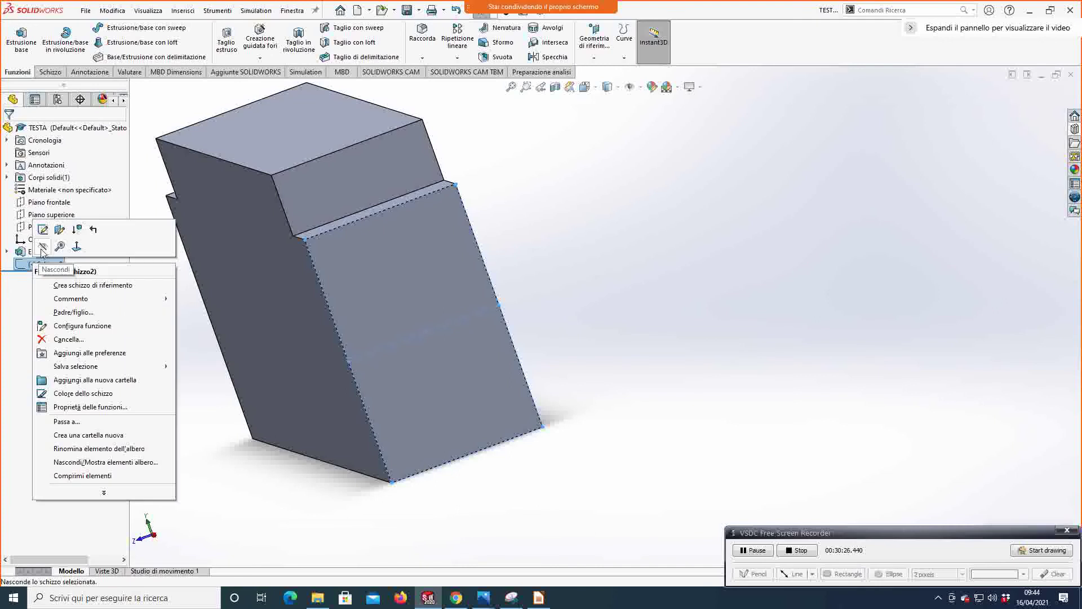
left_click(42, 248)
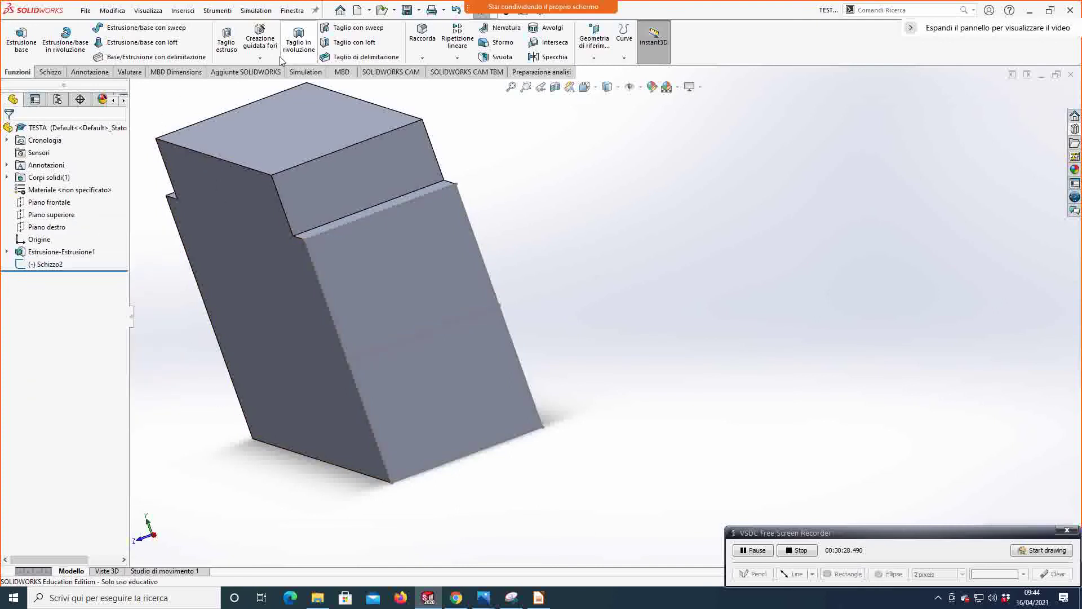
Step: Configure an ISO tap-drill hole of size M8, blind, with a depth of 15 mm measured to the shoulder
left_click(260, 57)
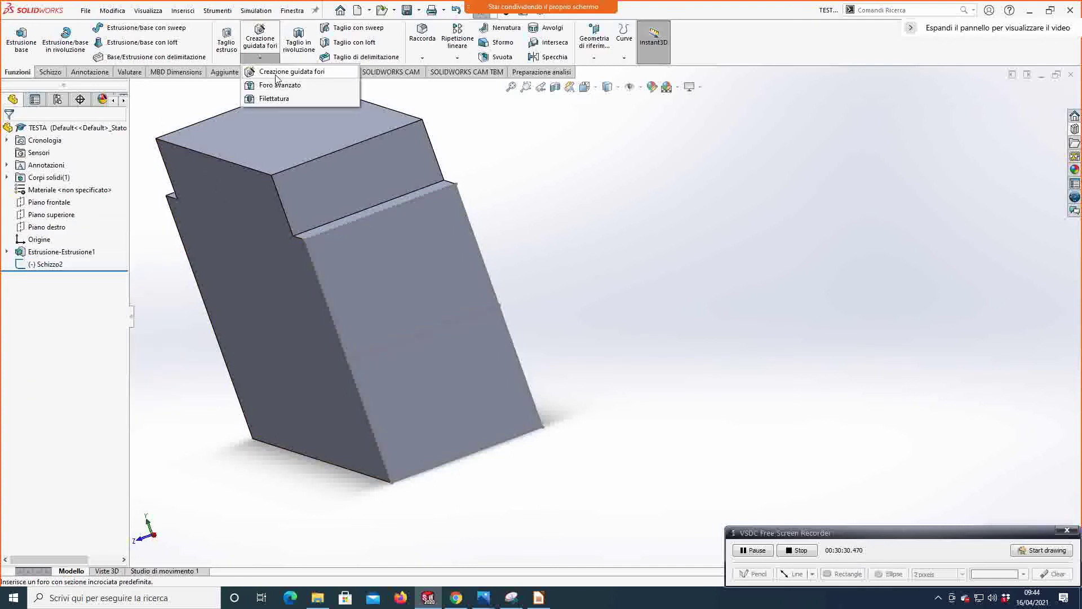
left_click(276, 74)
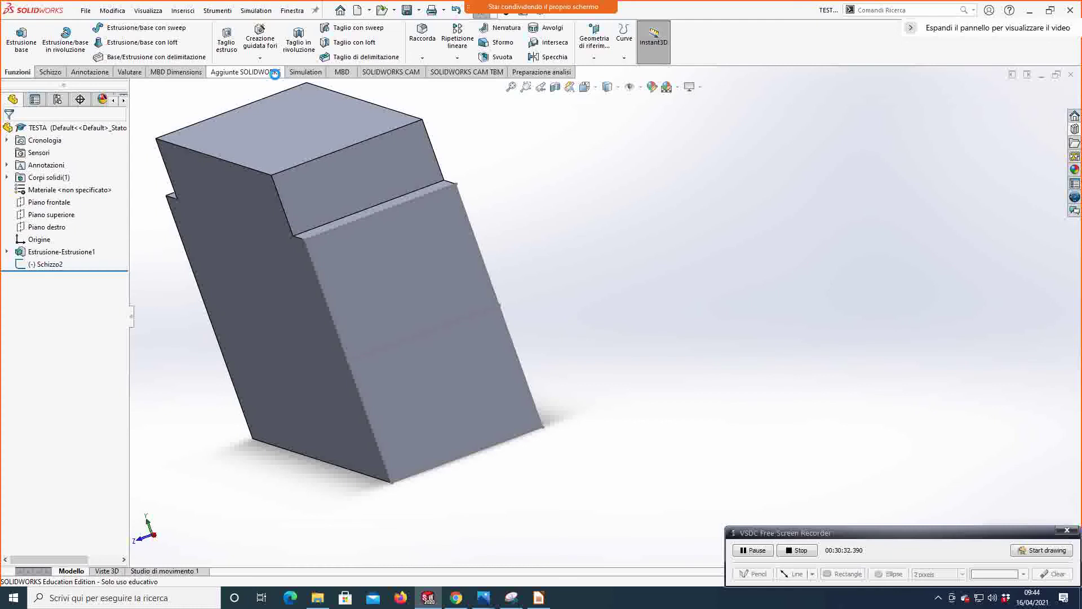
left_click(83, 248)
scroll(50, 315, "down", 2)
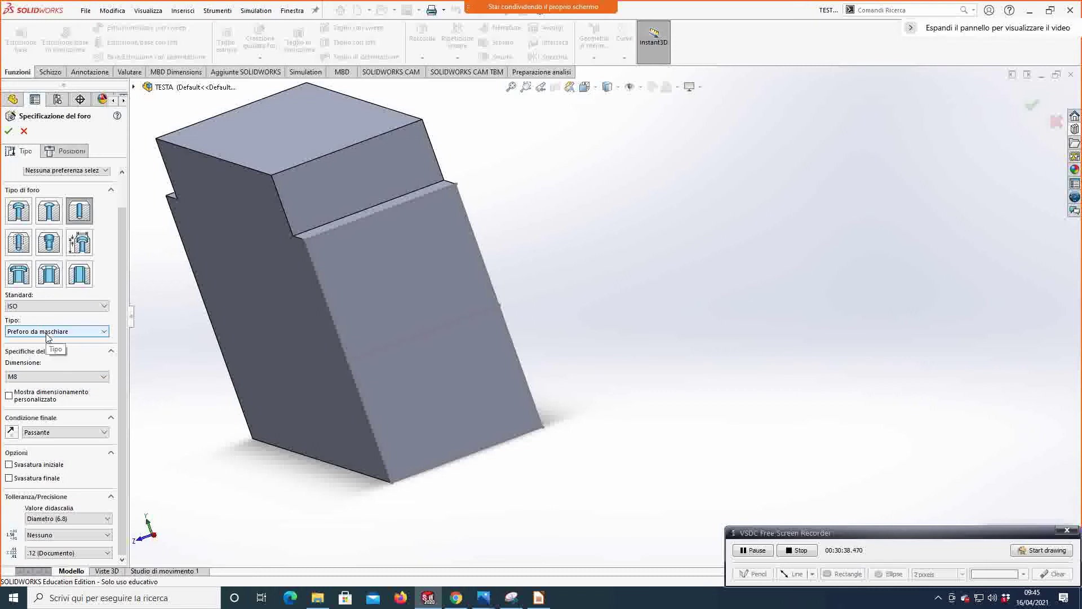
left_click(48, 432)
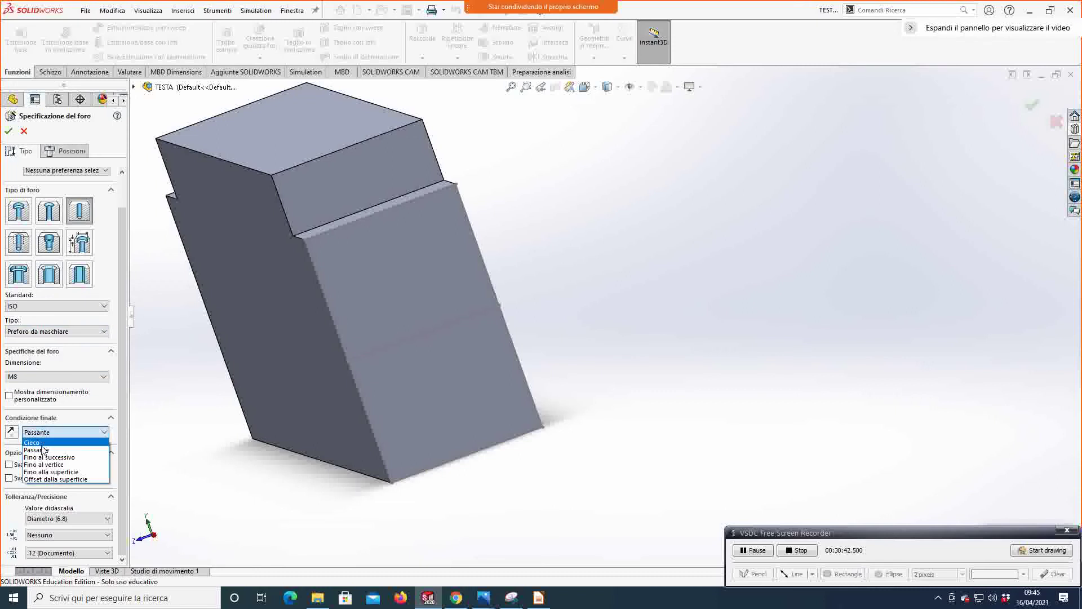
left_click(42, 443)
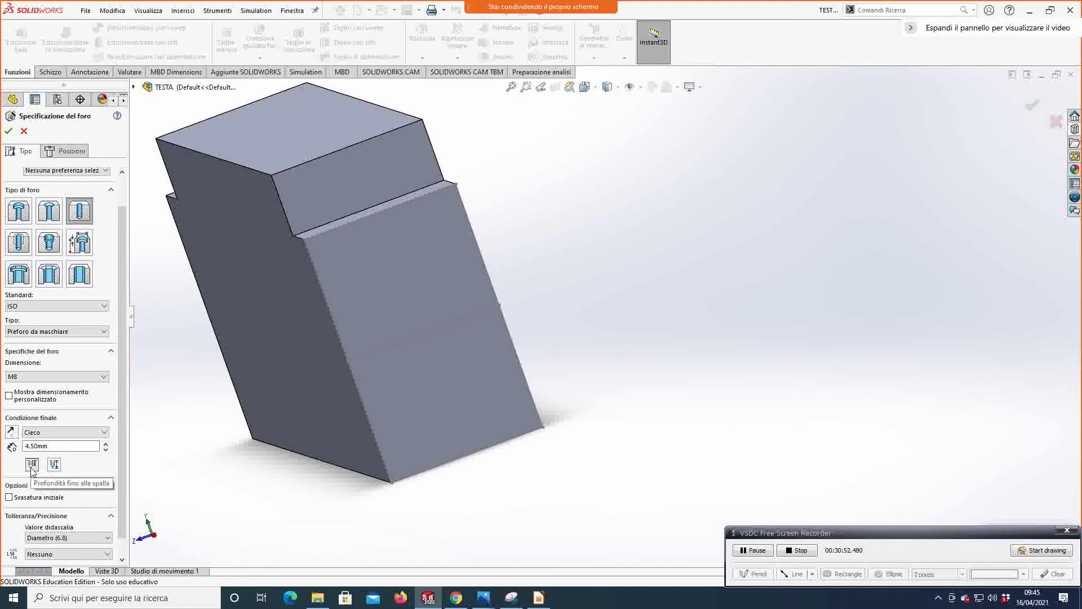
left_click(32, 466)
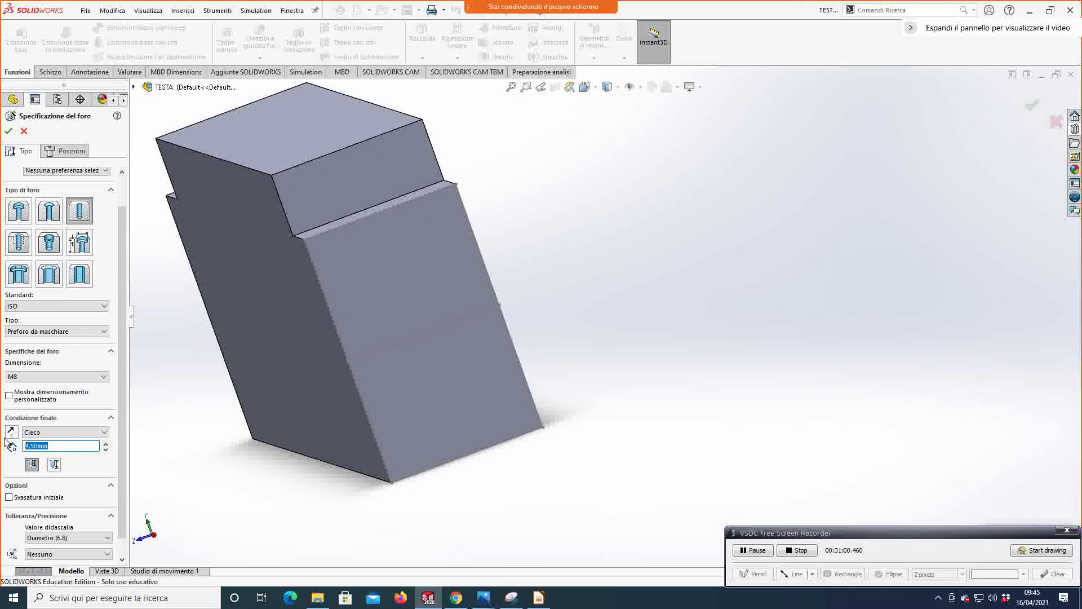
type("1")
Step: Position the M8 hole on the end face at the centerline's midpoint and create it
left_click(8, 133)
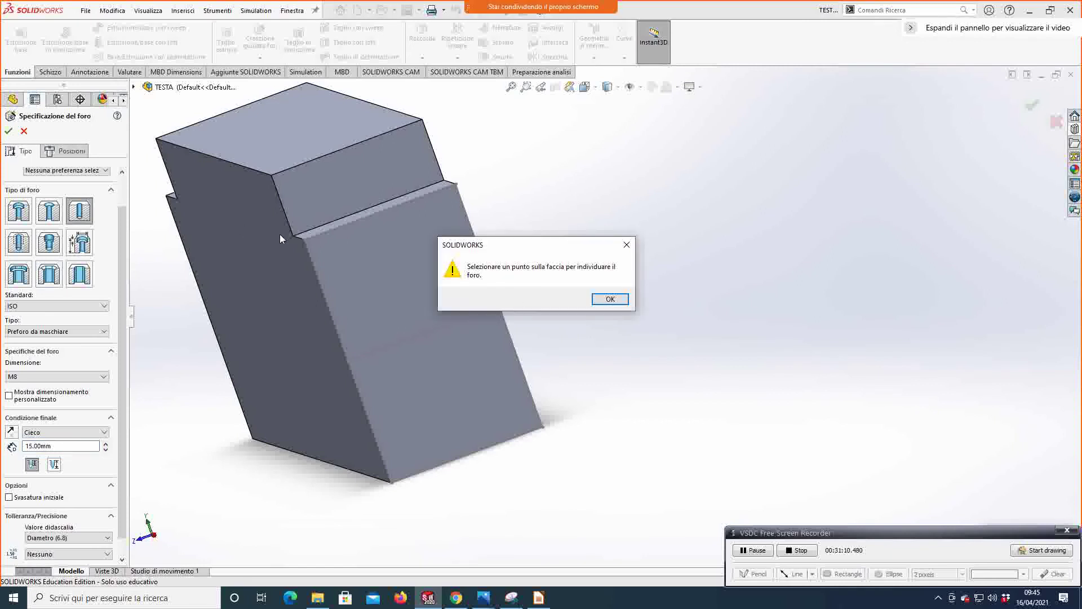
left_click(609, 299)
left_click(371, 322)
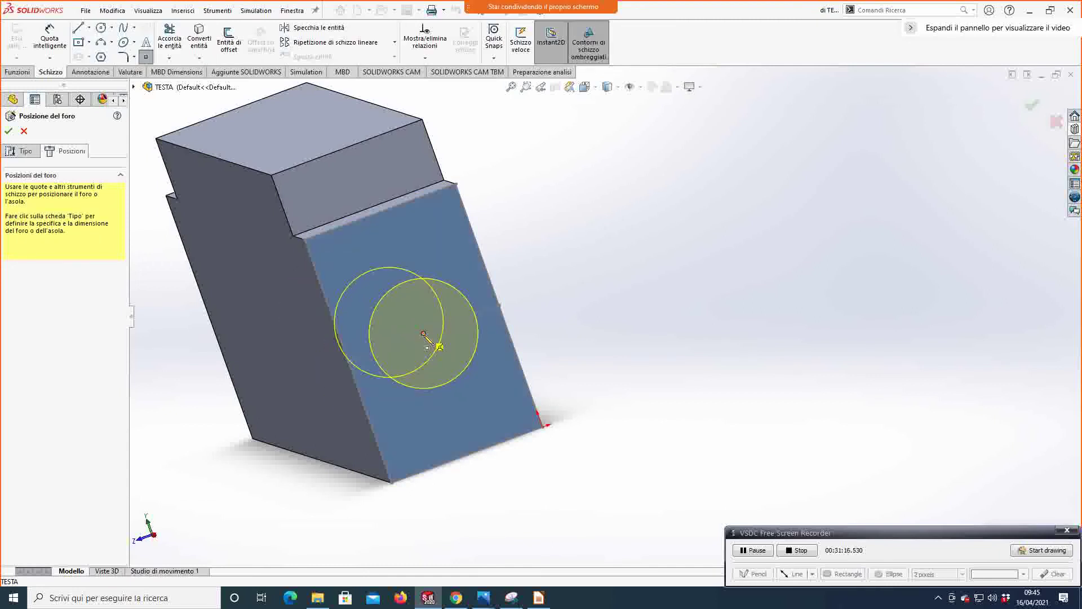
left_click(424, 334)
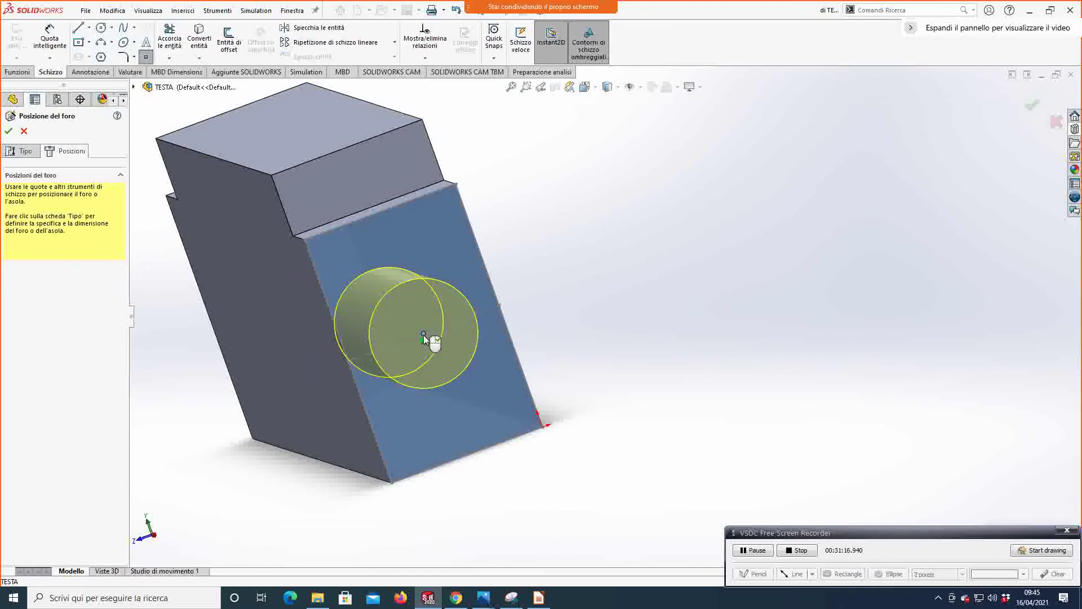
left_click(9, 133)
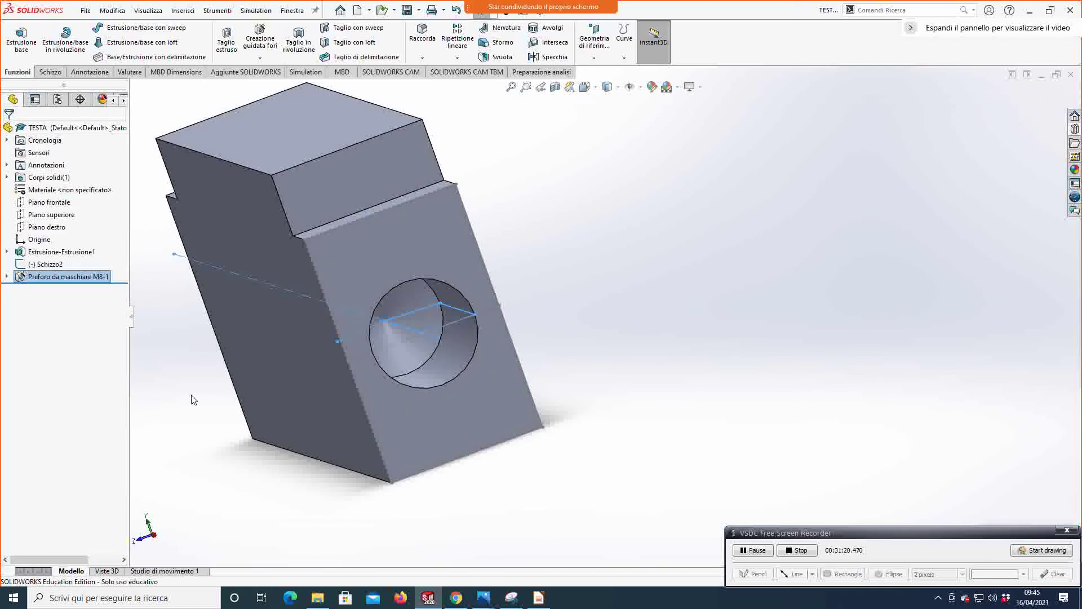
scroll(192, 401, "down", 2)
middle_click_drag(267, 393, 298, 369)
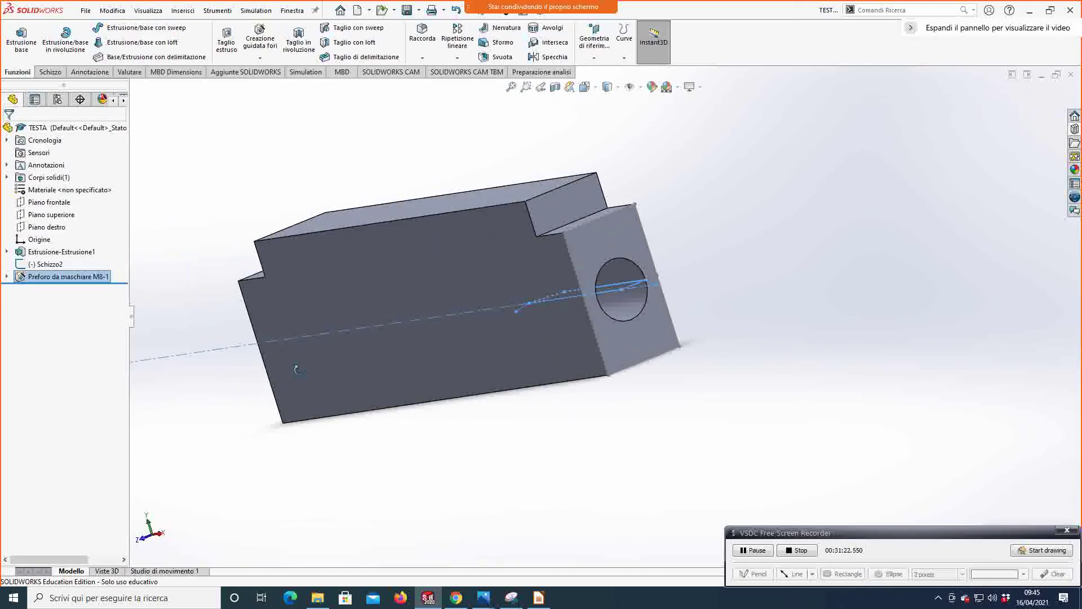
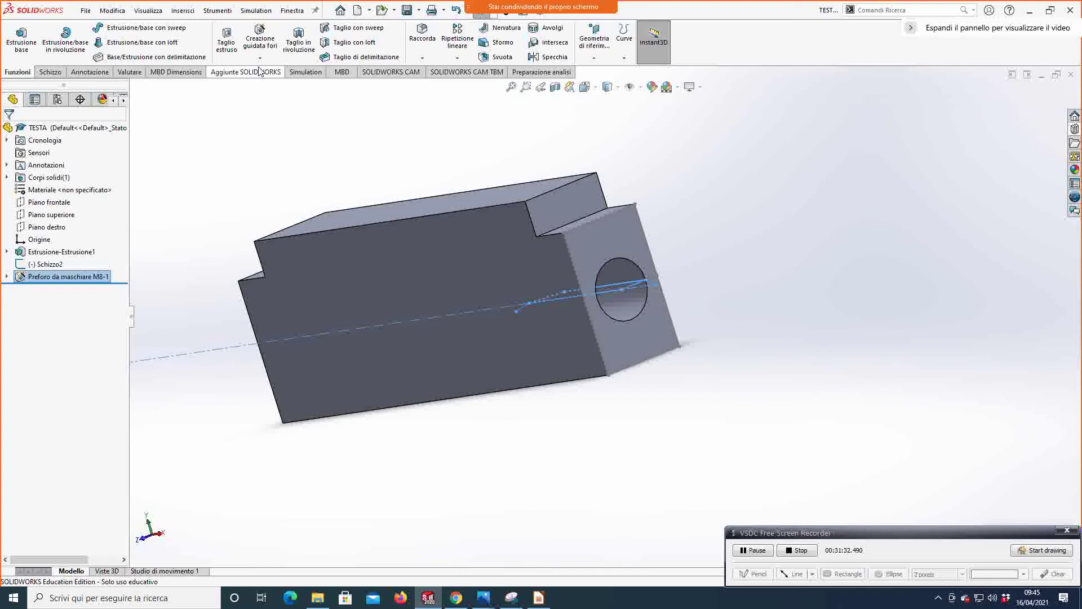
left_click(446, 59)
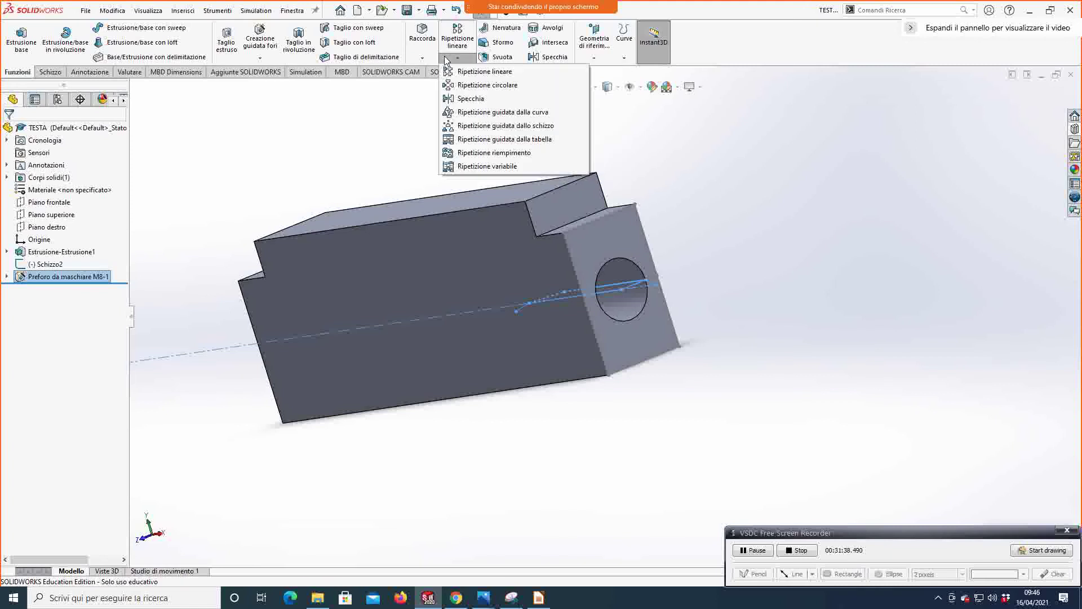
left_click(470, 98)
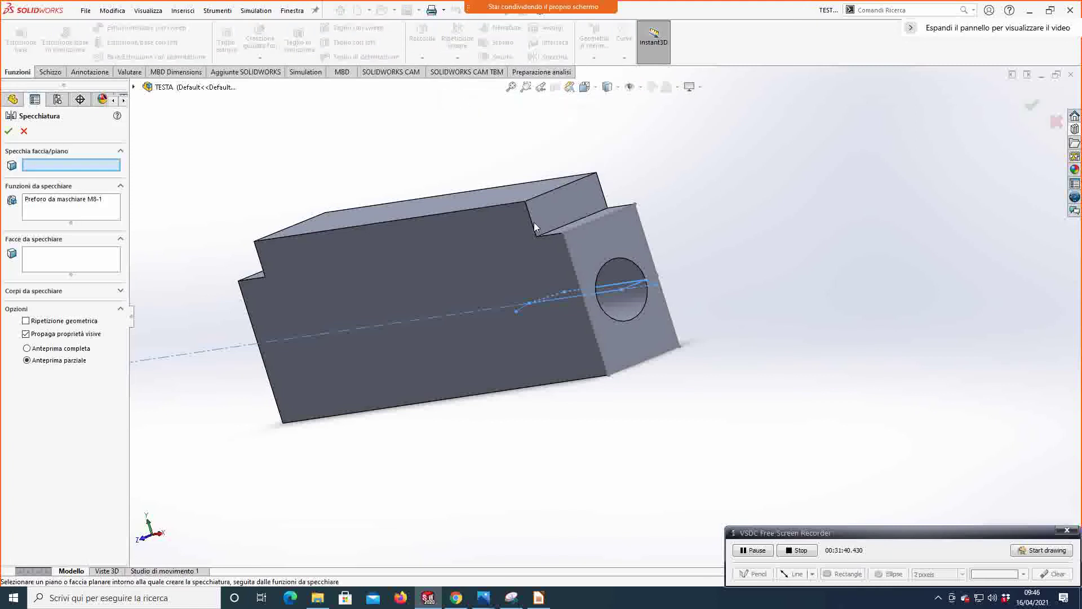
key("Escape")
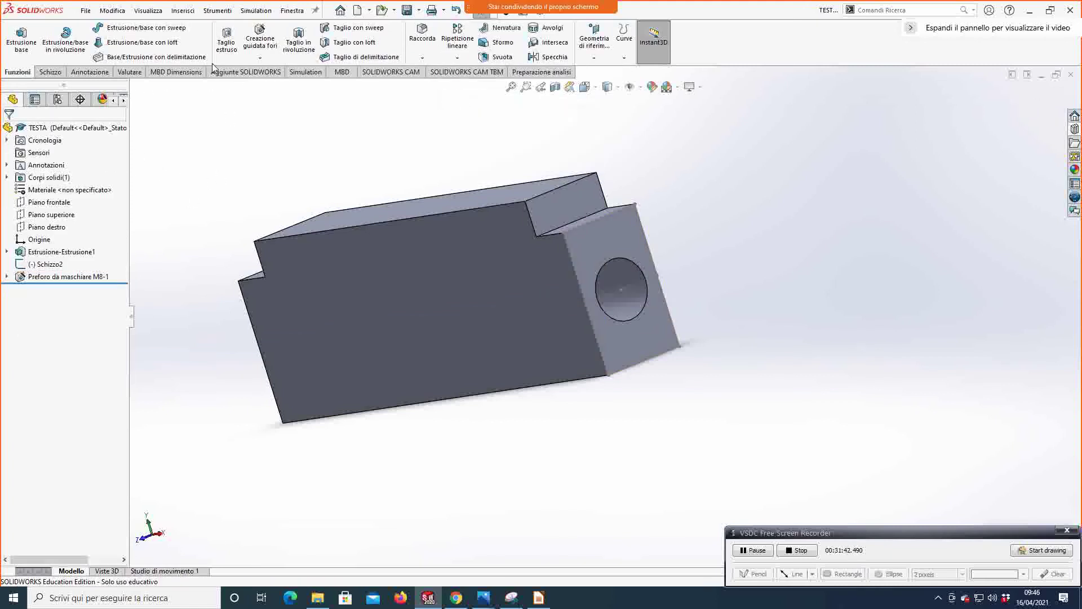
Step: Create a reference plane midway between the two opposite end faces of the crossbar
left_click(595, 59)
left_click(602, 71)
left_click(590, 235)
middle_click_drag(360, 418, 417, 415)
left_click(11, 319)
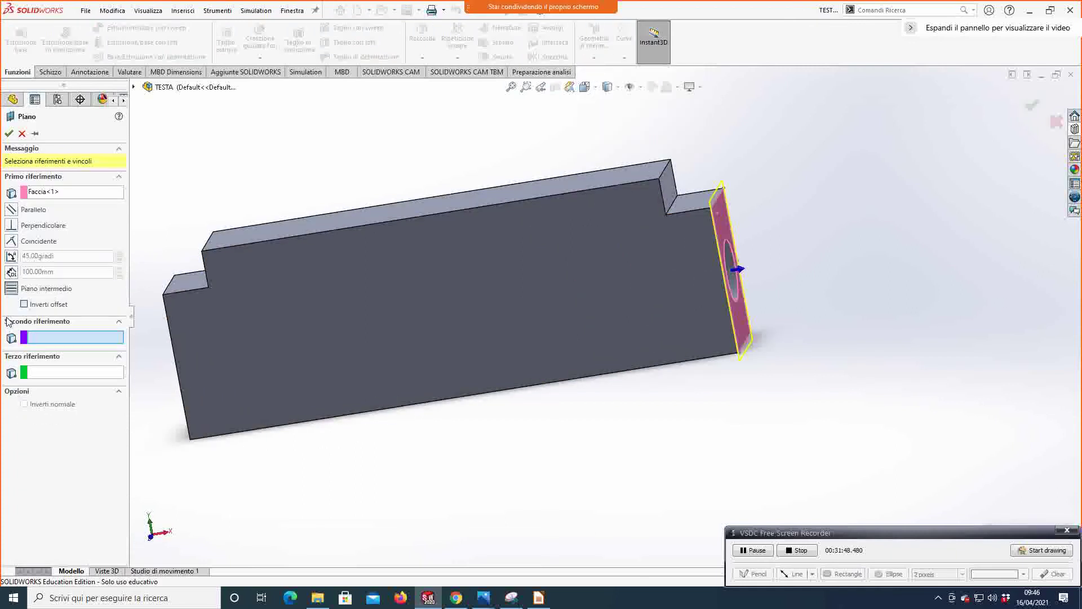
middle_click_drag(200, 446, 335, 377)
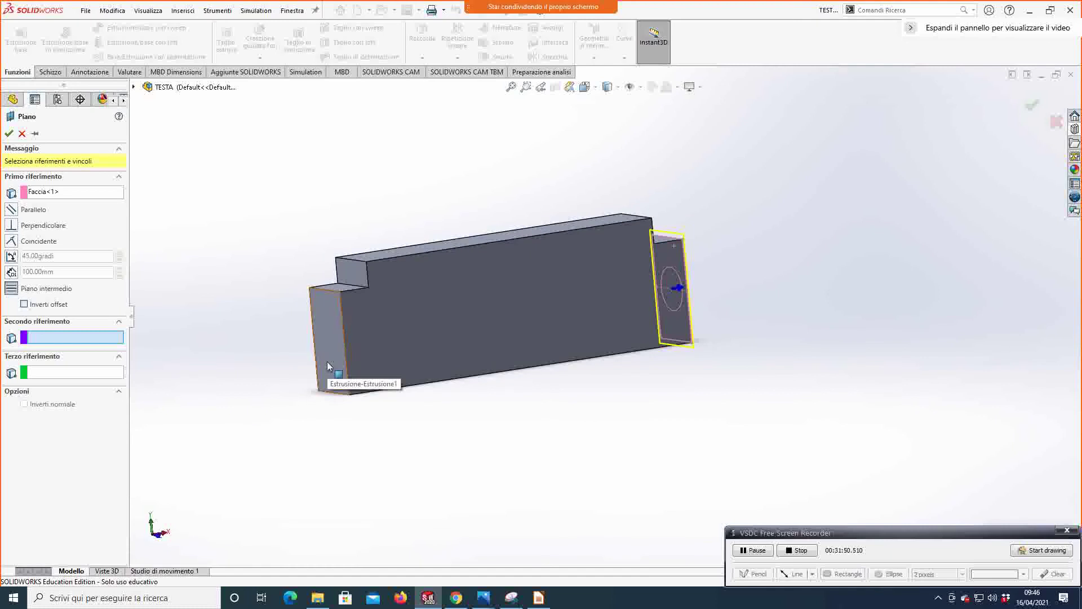
left_click(327, 364)
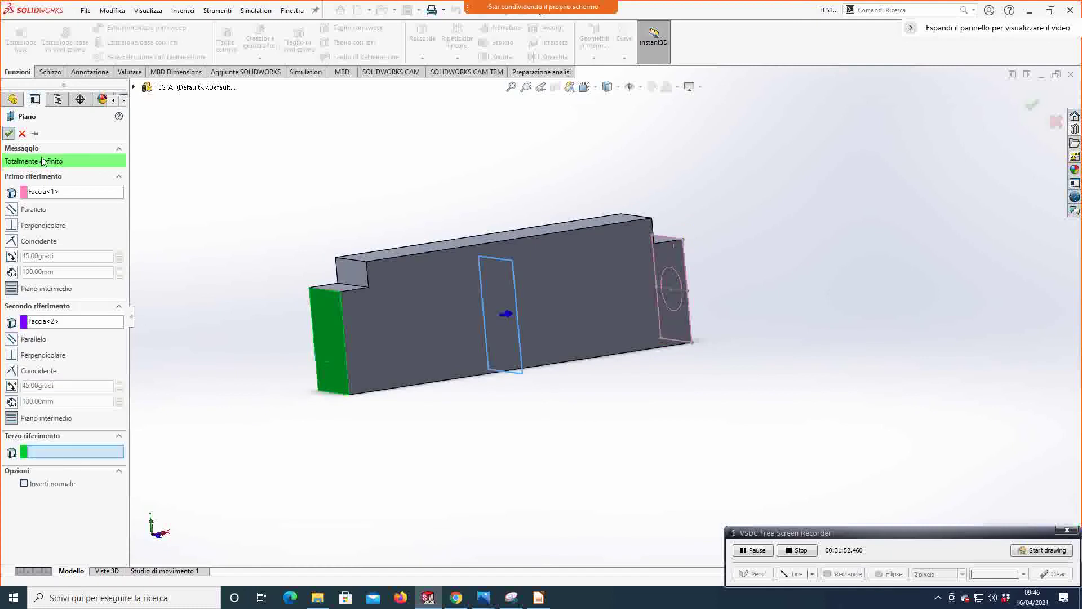
left_click(9, 133)
Step: Mirror the M8 tap-drill hole about the new mid-plane onto the opposite end face
middle_click_drag(735, 442, 705, 442)
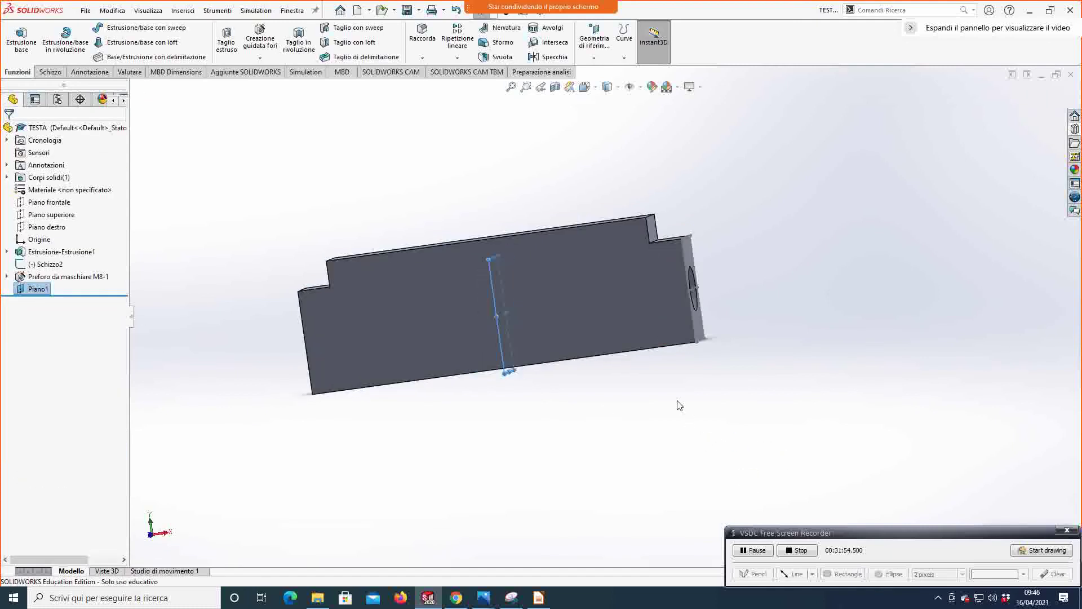
middle_click_drag(679, 406, 652, 404)
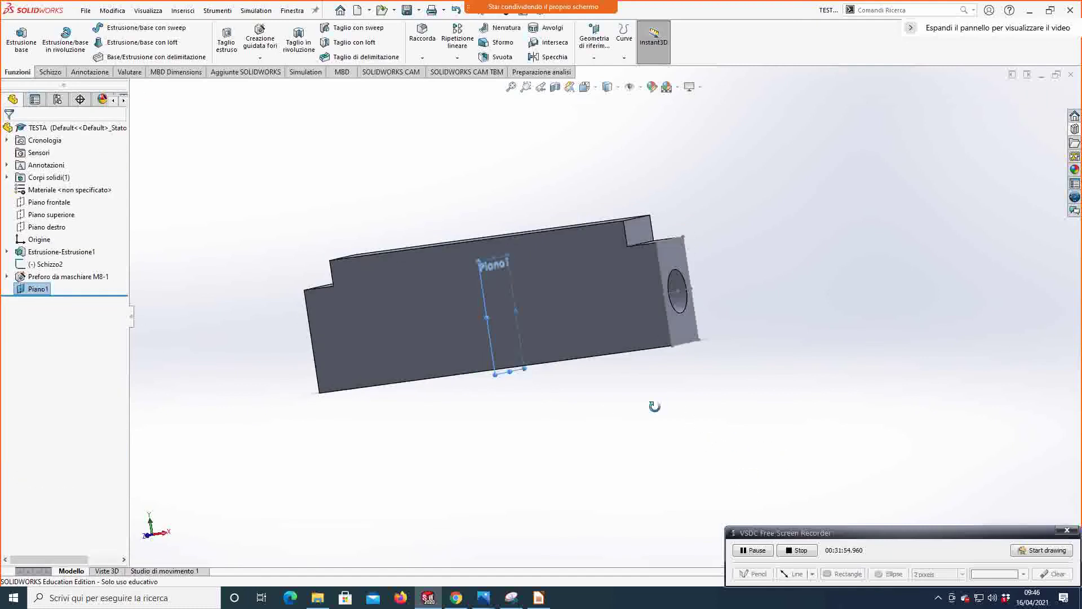
left_click(457, 57)
left_click(458, 101)
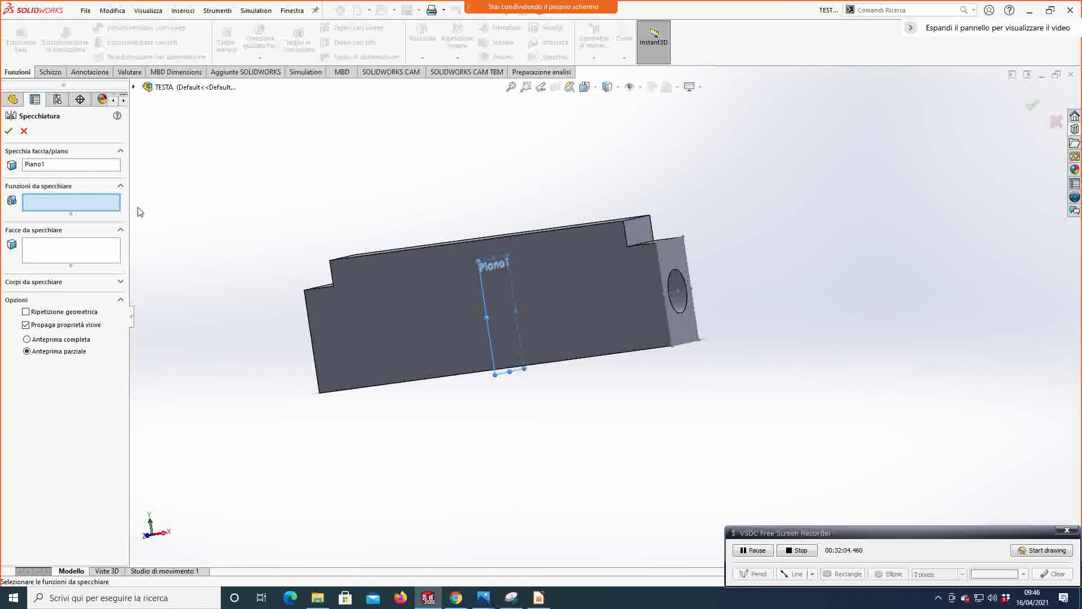
left_click(678, 280)
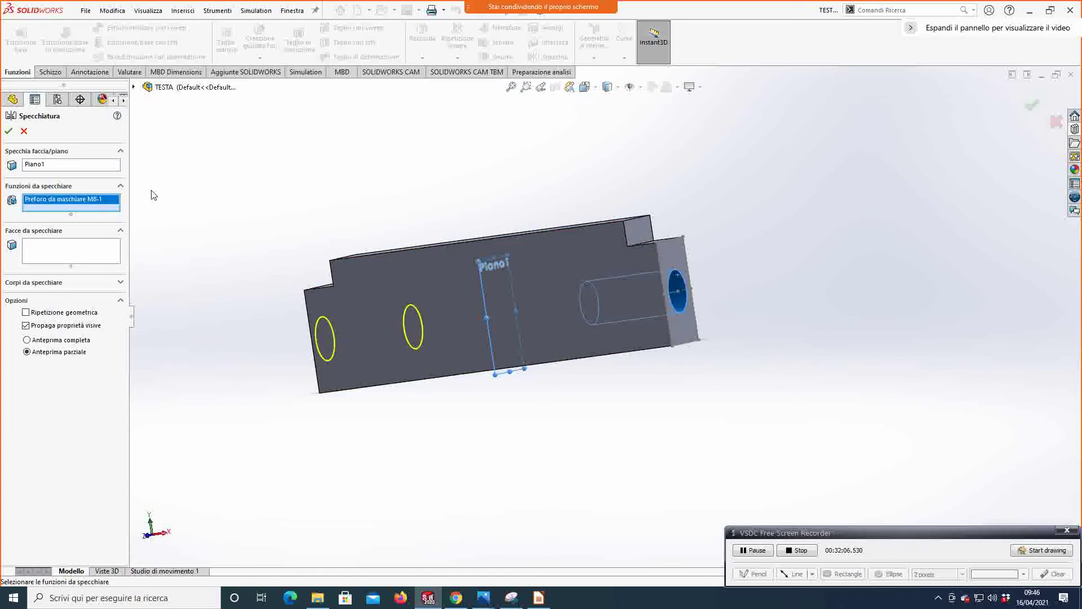
left_click(10, 131)
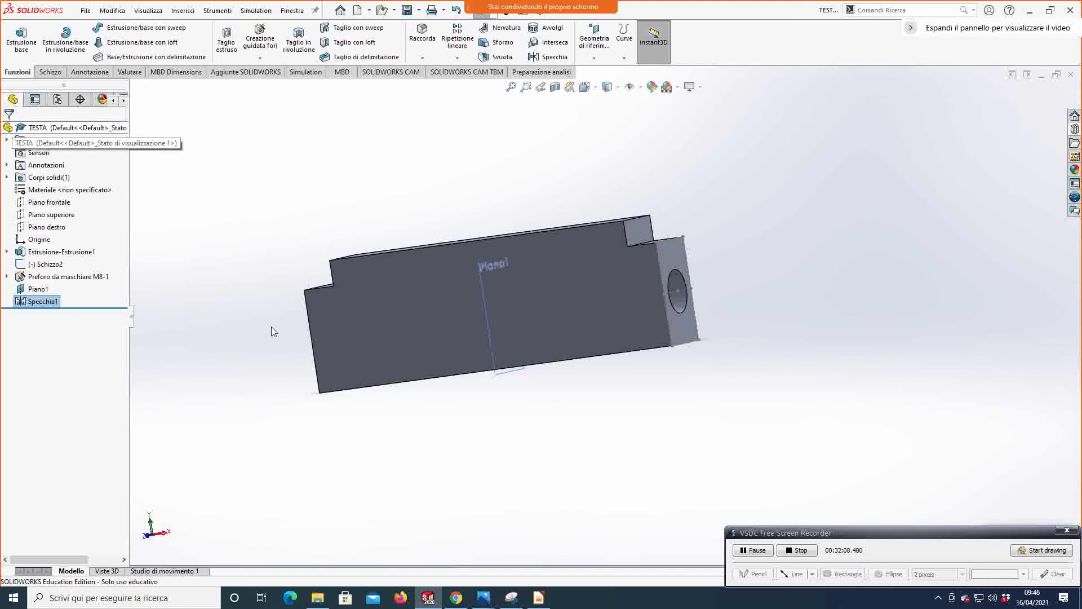
Step: Check the part's annotation display properties, including the cosmetic thread options, and accept them as they are
scroll(279, 319, "up", 3)
middle_click_drag(278, 319, 342, 310)
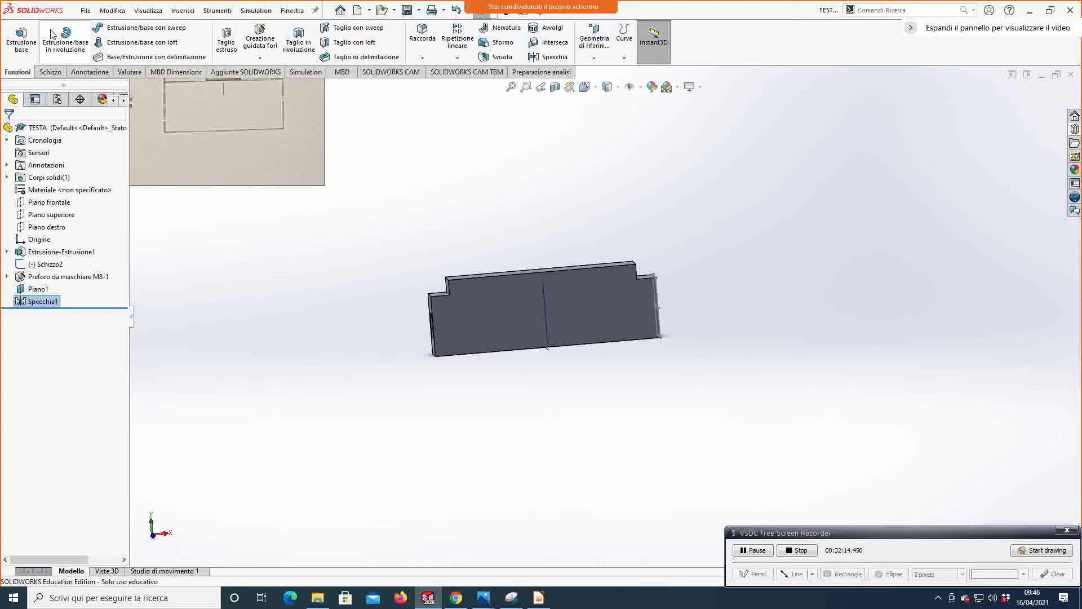
right_click(34, 168)
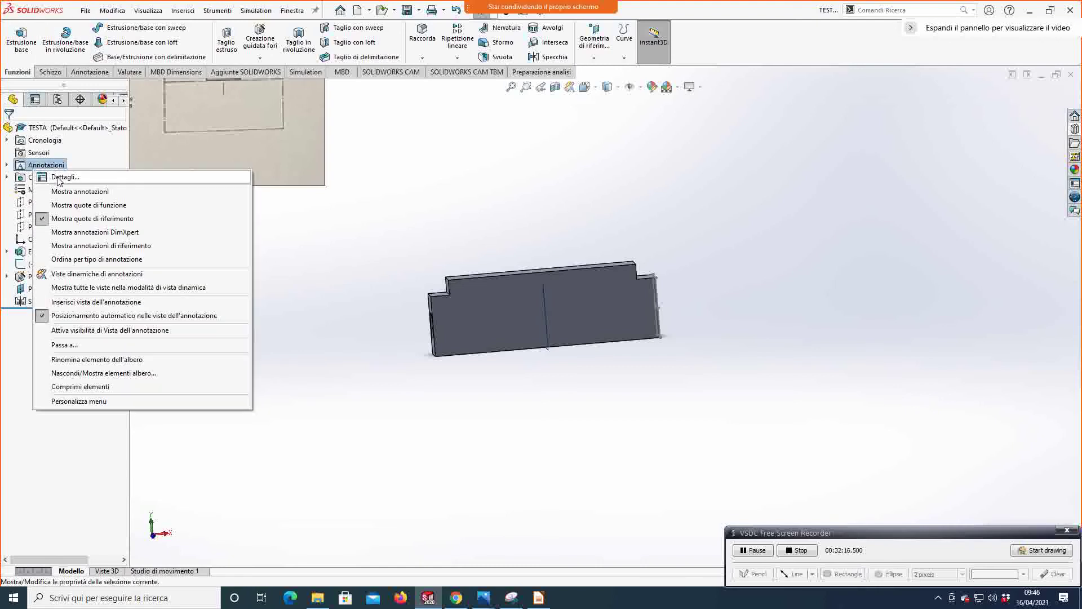
left_click(59, 177)
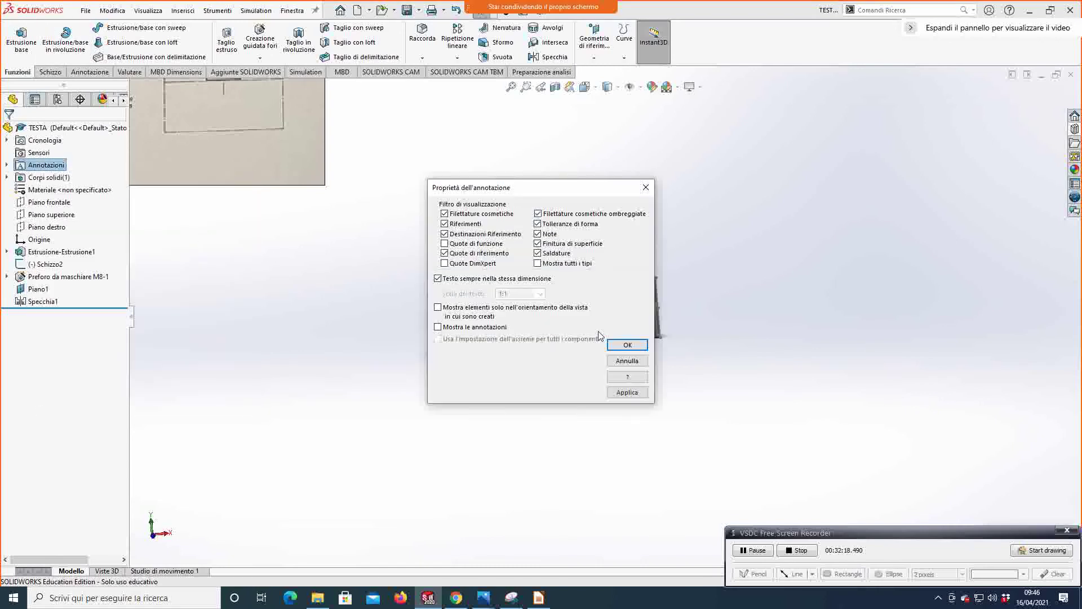
left_click(619, 346)
scroll(742, 325, "down", 2)
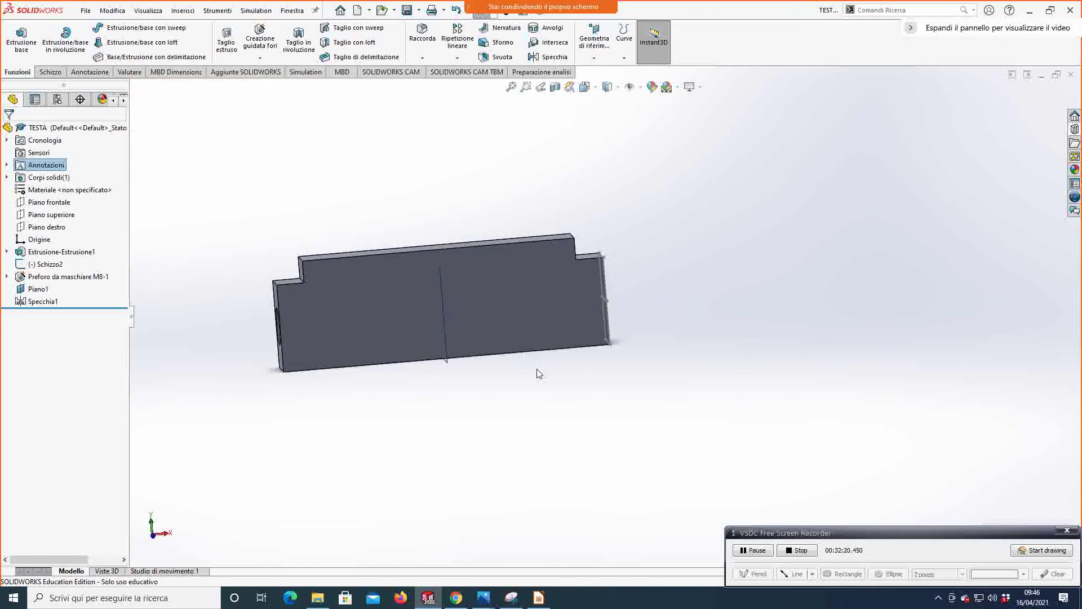
middle_click_drag(557, 359, 624, 358)
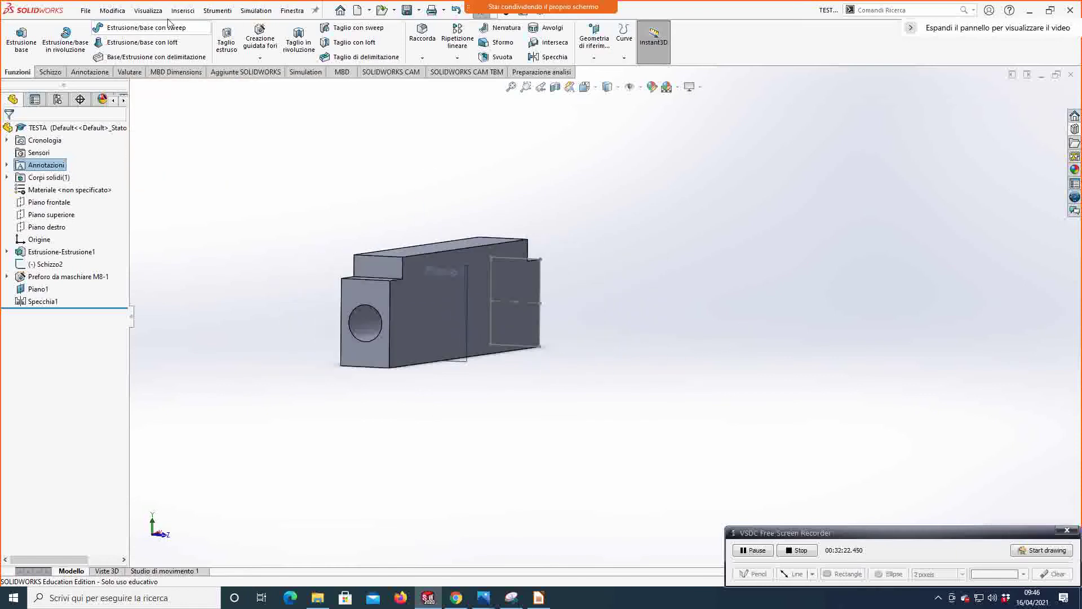
left_click(182, 10)
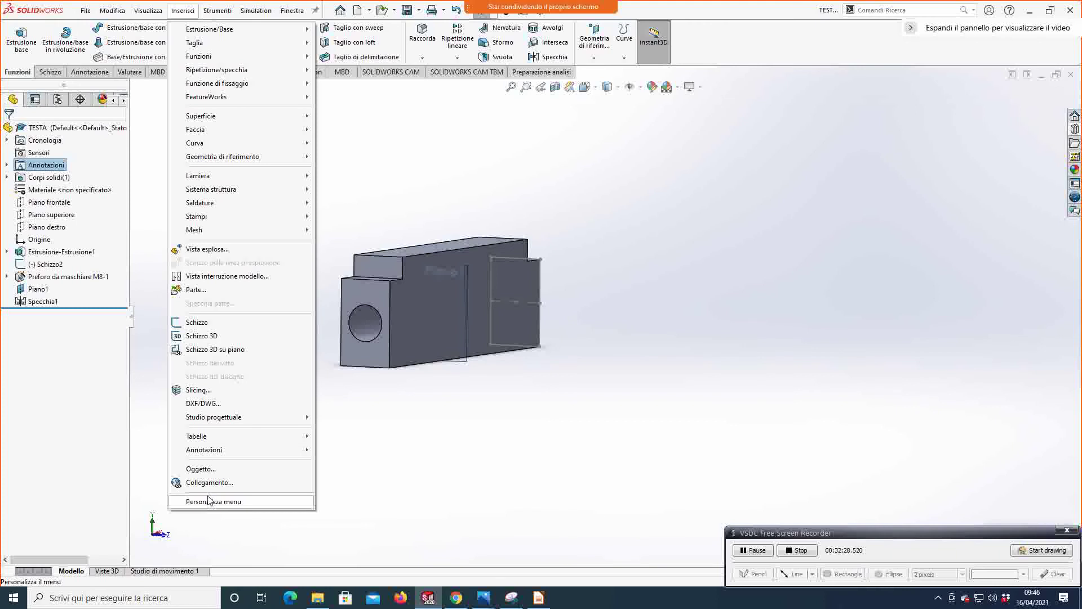
mouse_move(217, 450)
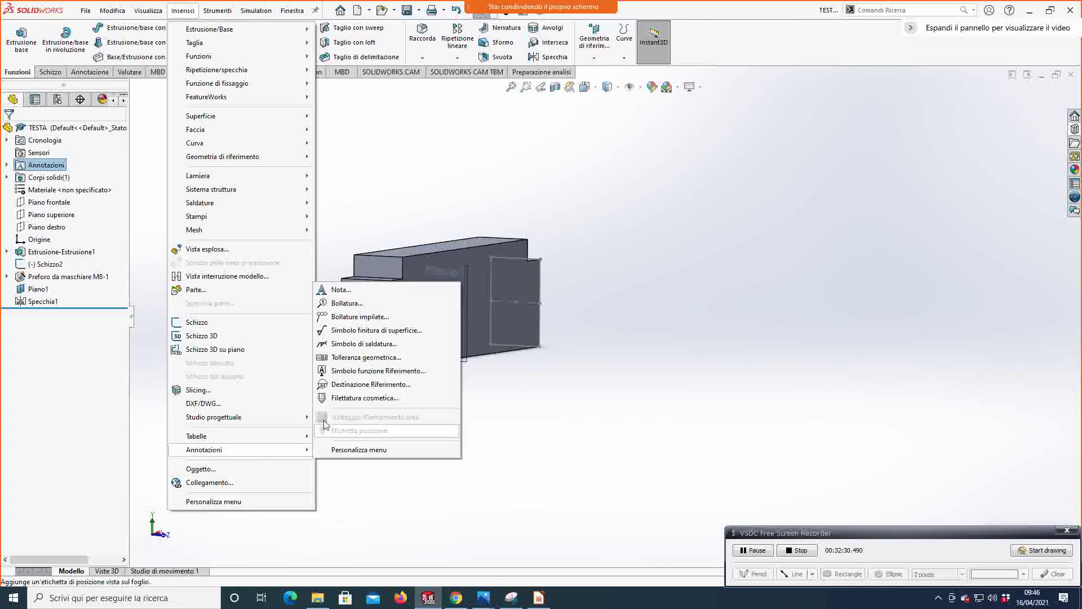
left_click(350, 398)
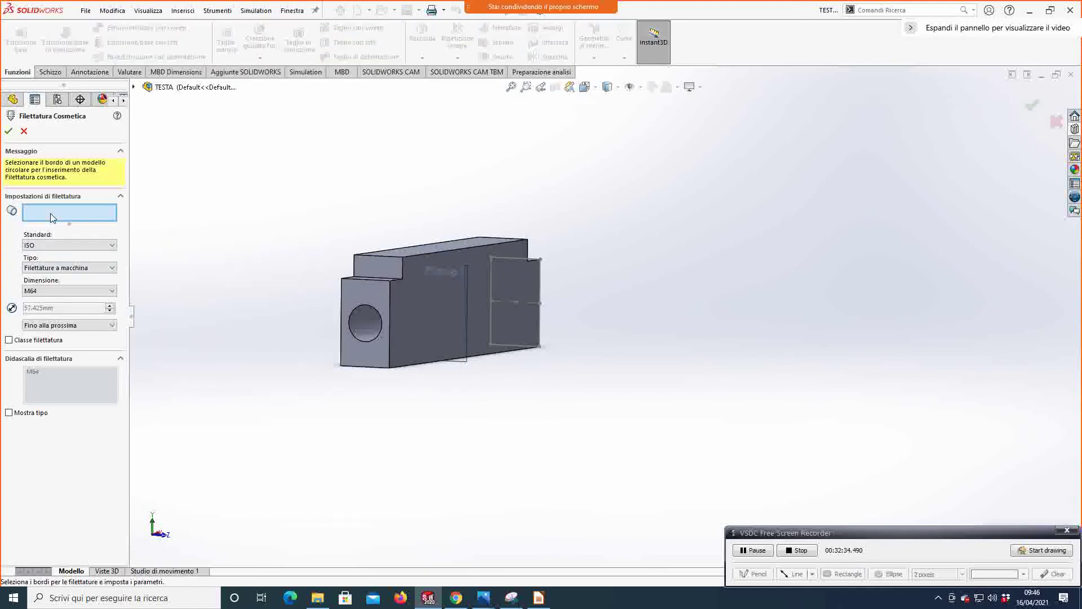
left_click(359, 315)
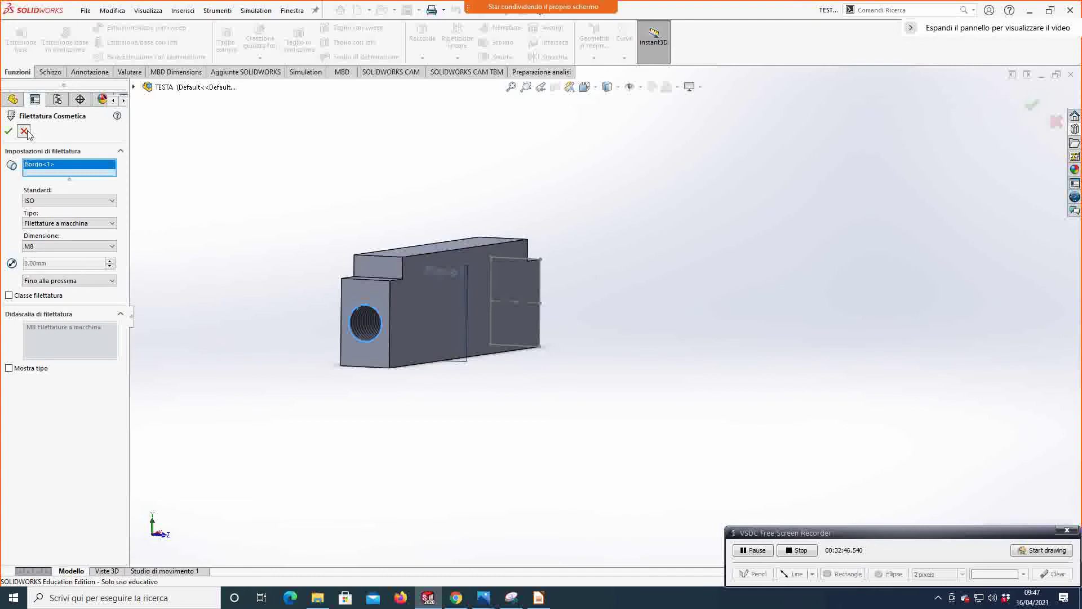
left_click(9, 131)
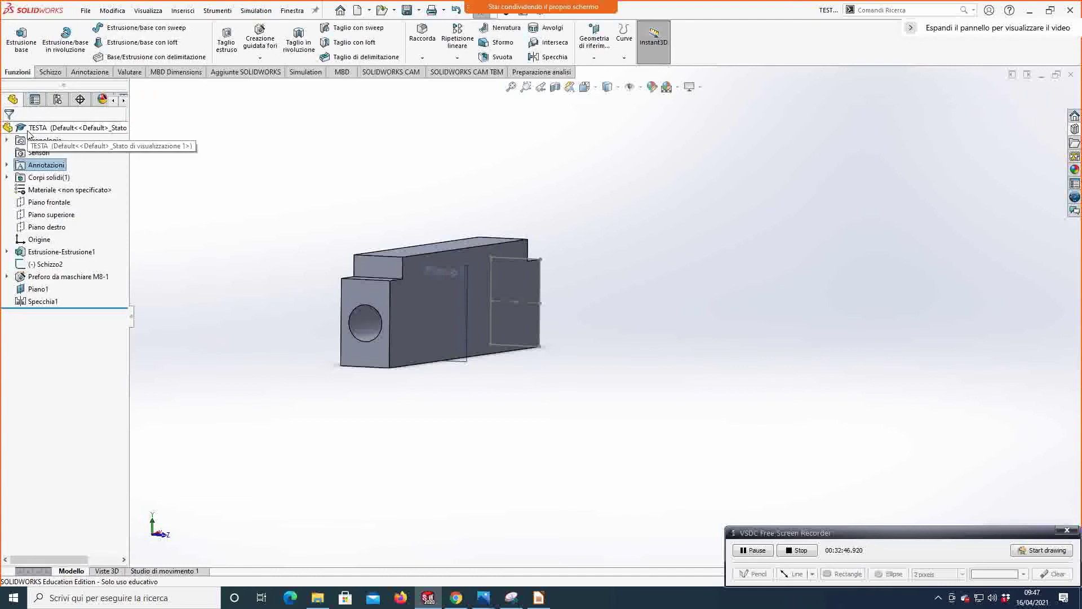
Step: Edit the tap-drill hole on the crossbar's end face and change its size to M6
left_click(43, 277)
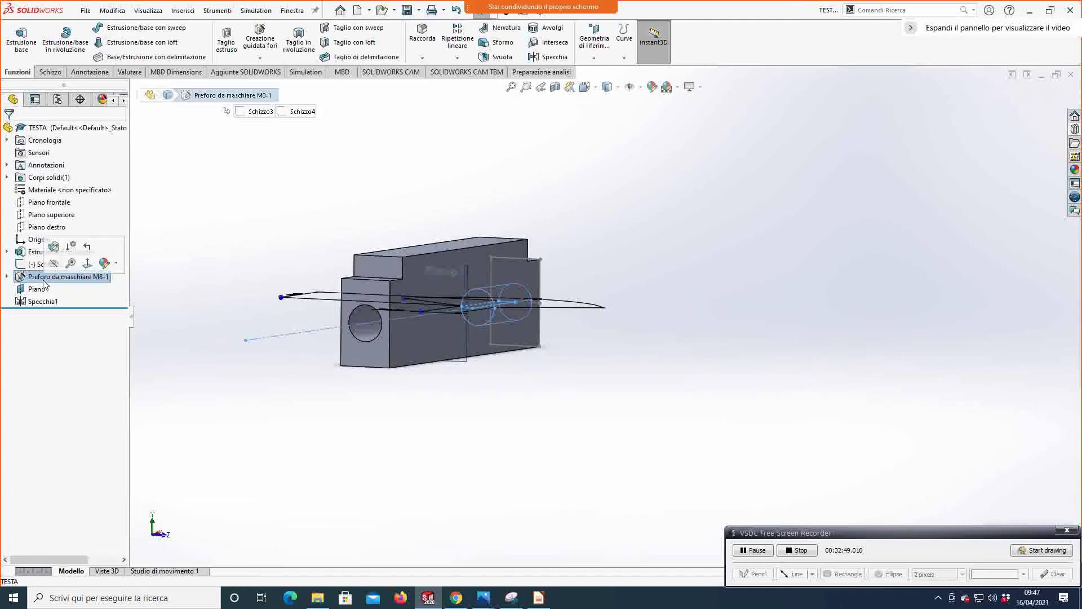
left_click(54, 248)
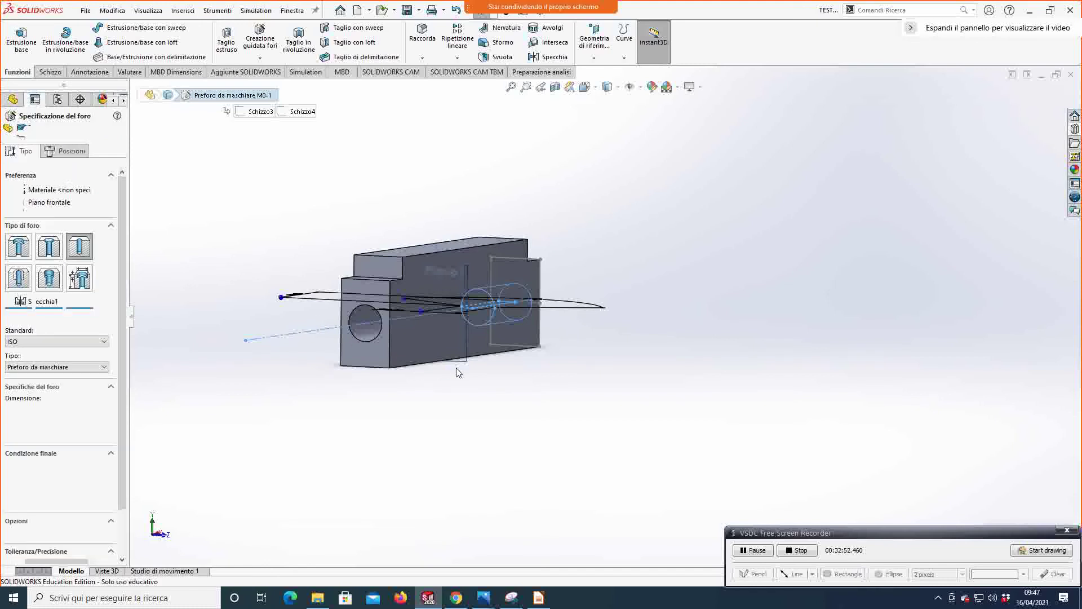
middle_click_drag(579, 371, 112, 420)
left_click(36, 411)
scroll(80, 427, "up", 3)
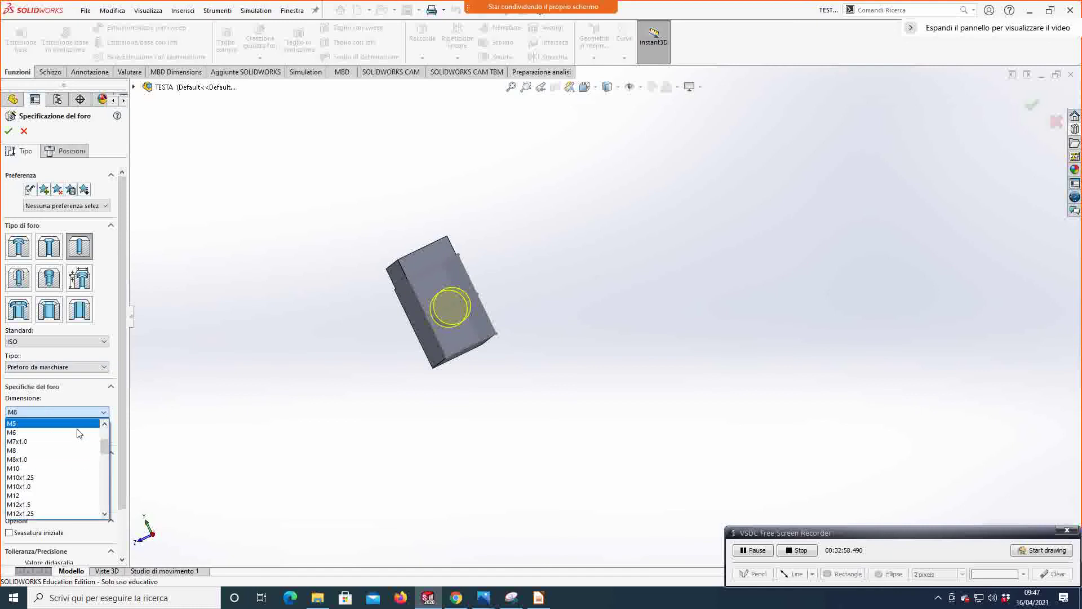
left_click(79, 433)
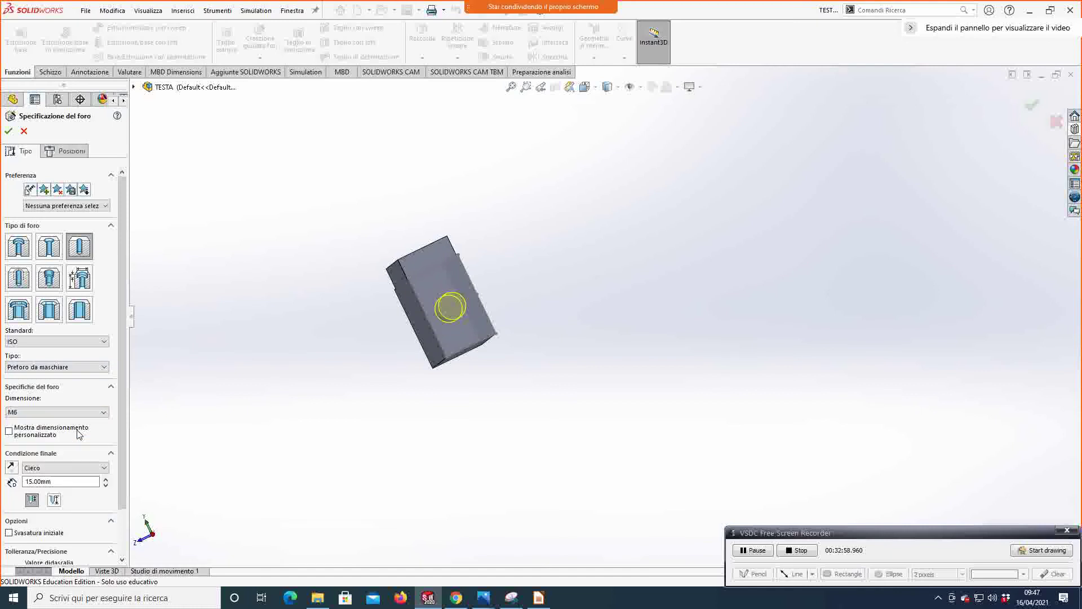
left_click(9, 131)
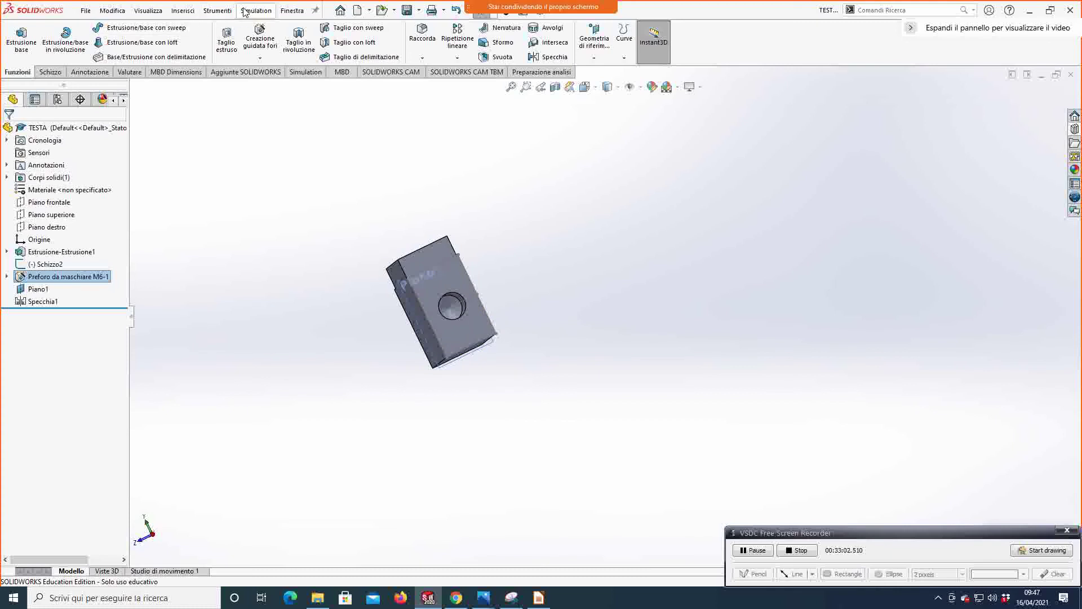
Step: Start a cosmetic thread on the circular edge of the original M6 tap-drill hole
left_click(183, 10)
mouse_move(218, 451)
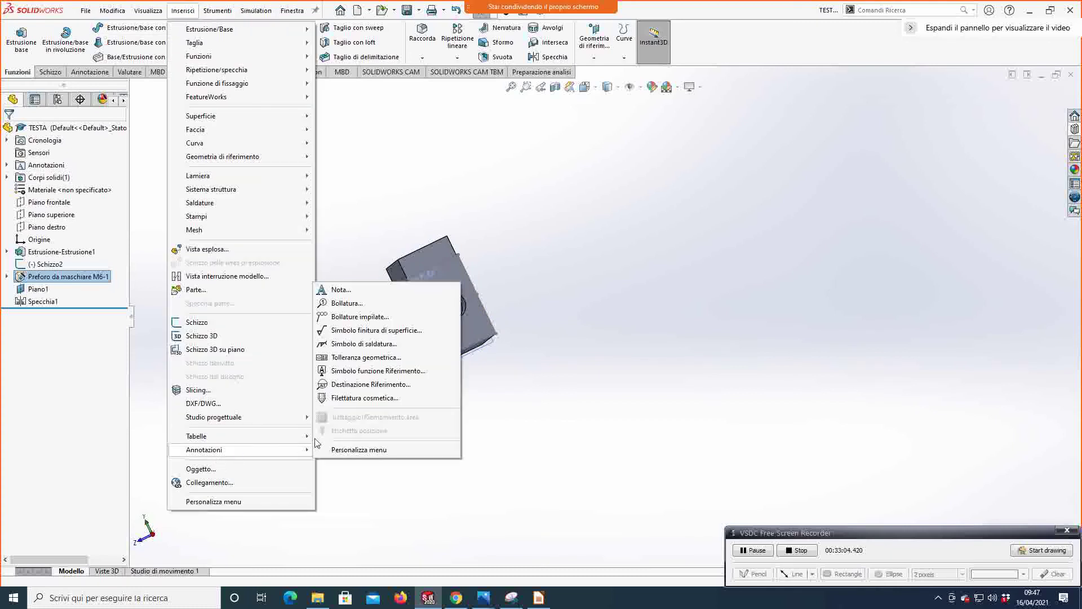
left_click(338, 399)
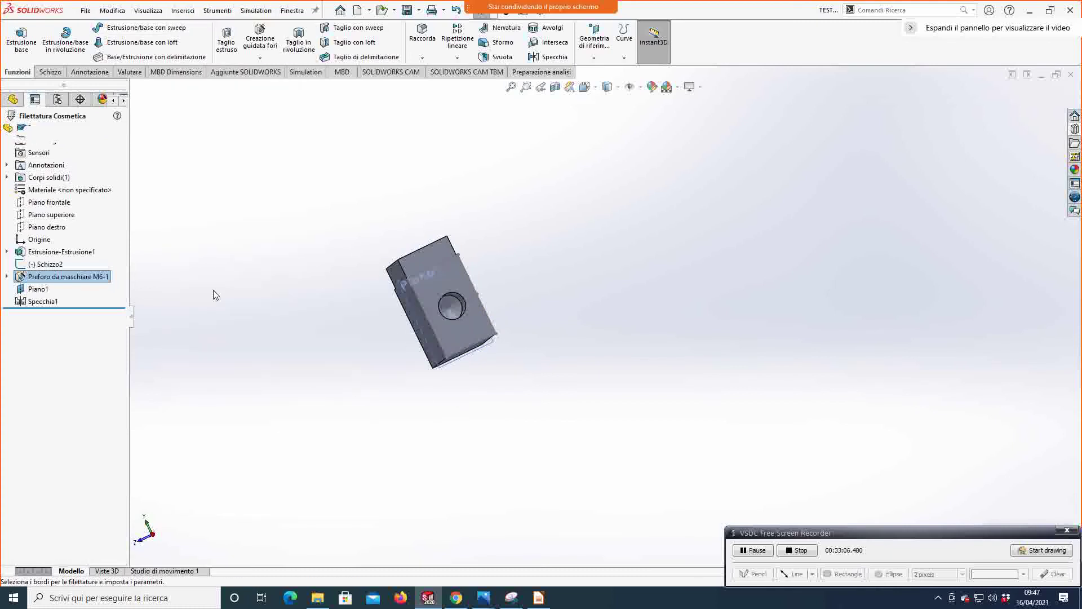
left_click(52, 292)
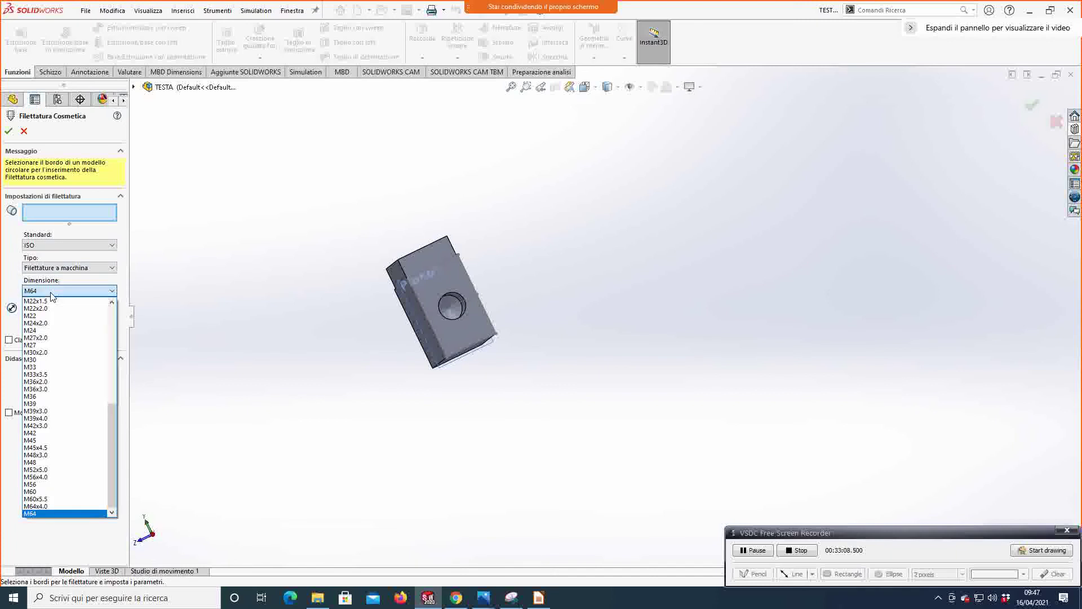
left_click(53, 216)
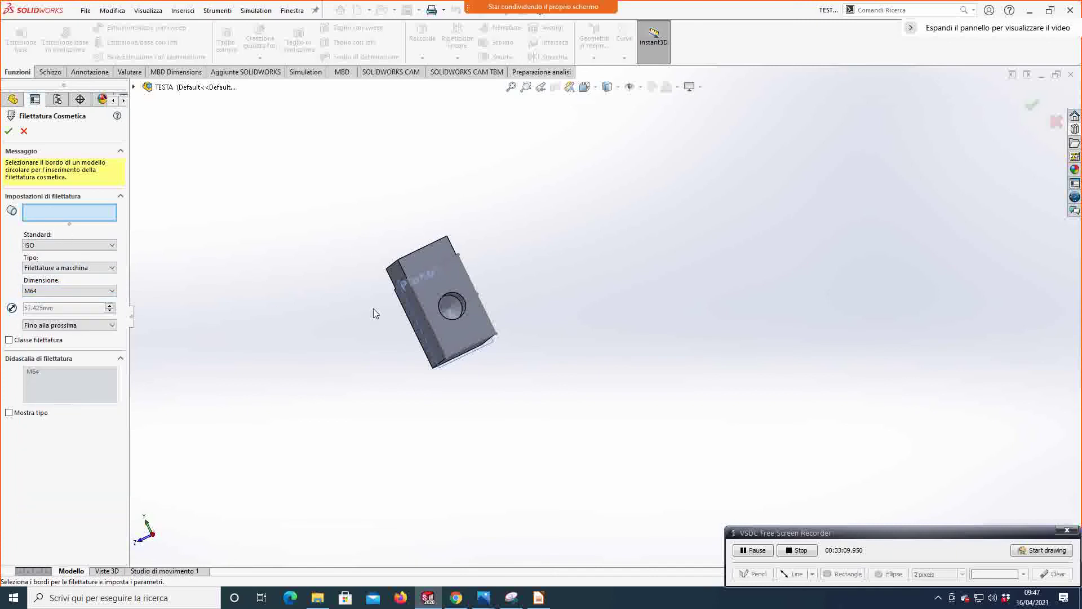
left_click(446, 298)
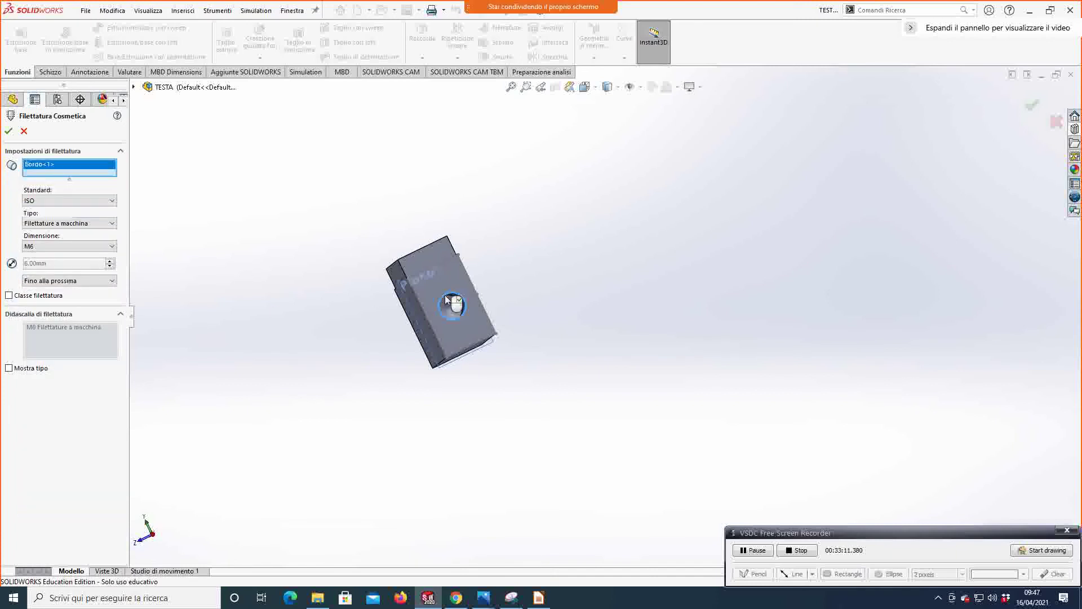
Step: Set the cosmetic thread's end condition to Cieco (2 * DIA) and create the thread
left_click(36, 282)
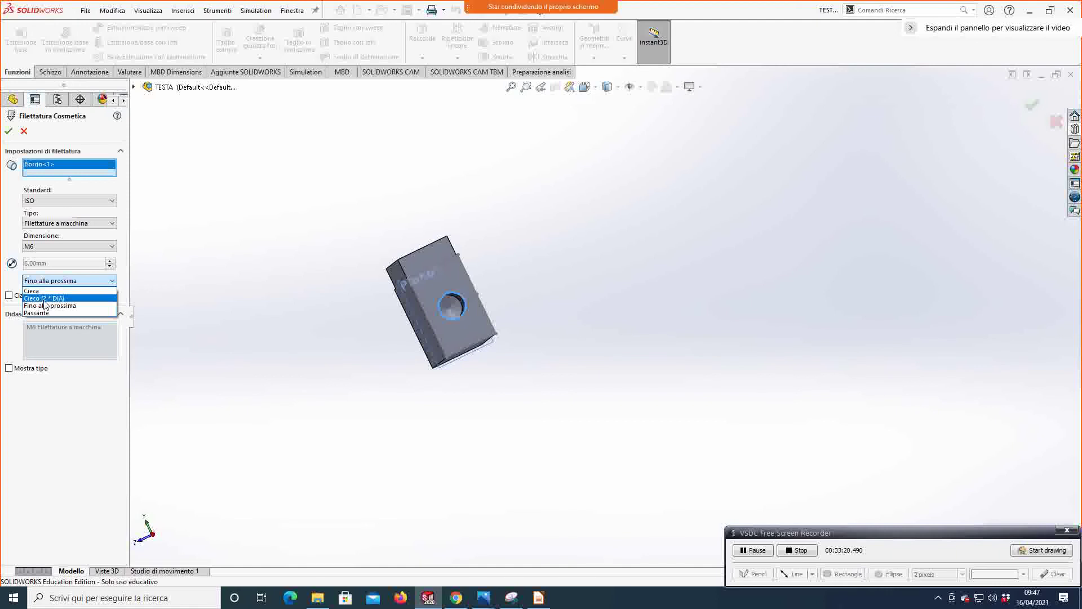
left_click(45, 300)
scroll(373, 385, "down", 2)
middle_click_drag(411, 362, 415, 347)
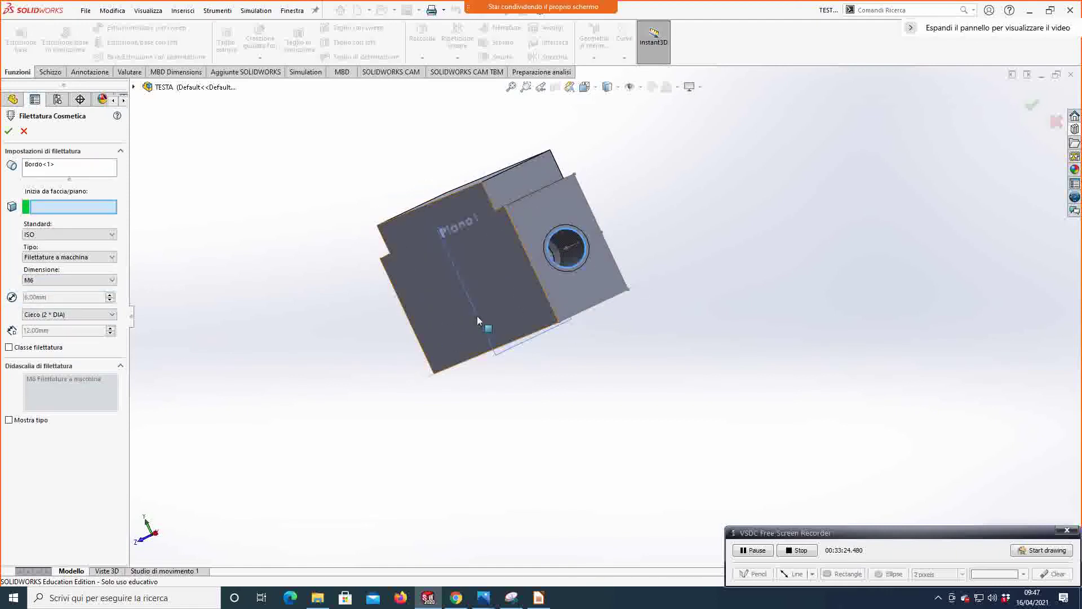
scroll(555, 259, "down", 4)
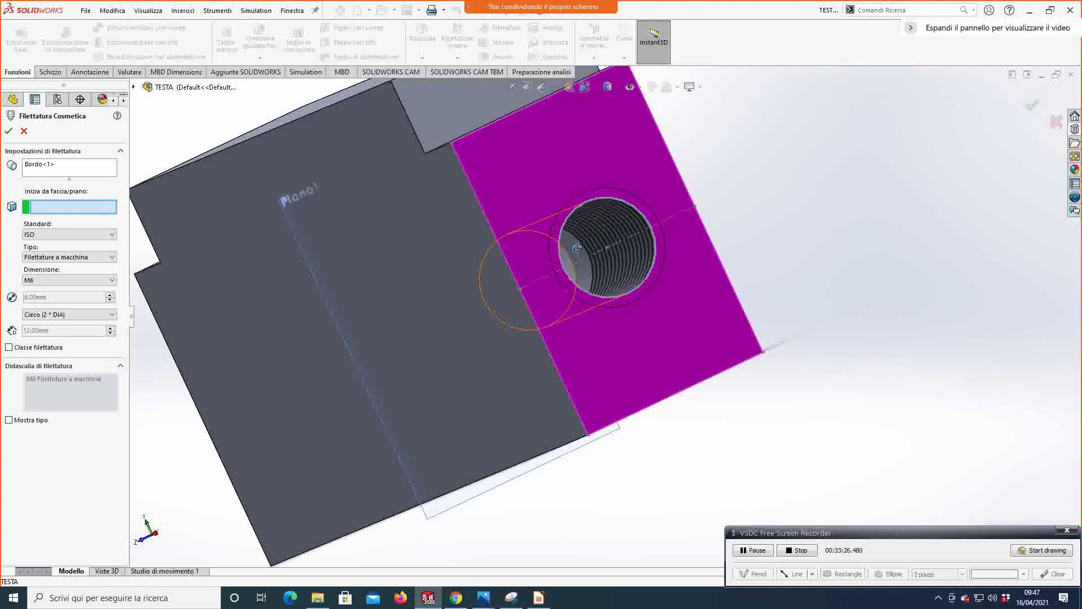
scroll(509, 350, "up", 3)
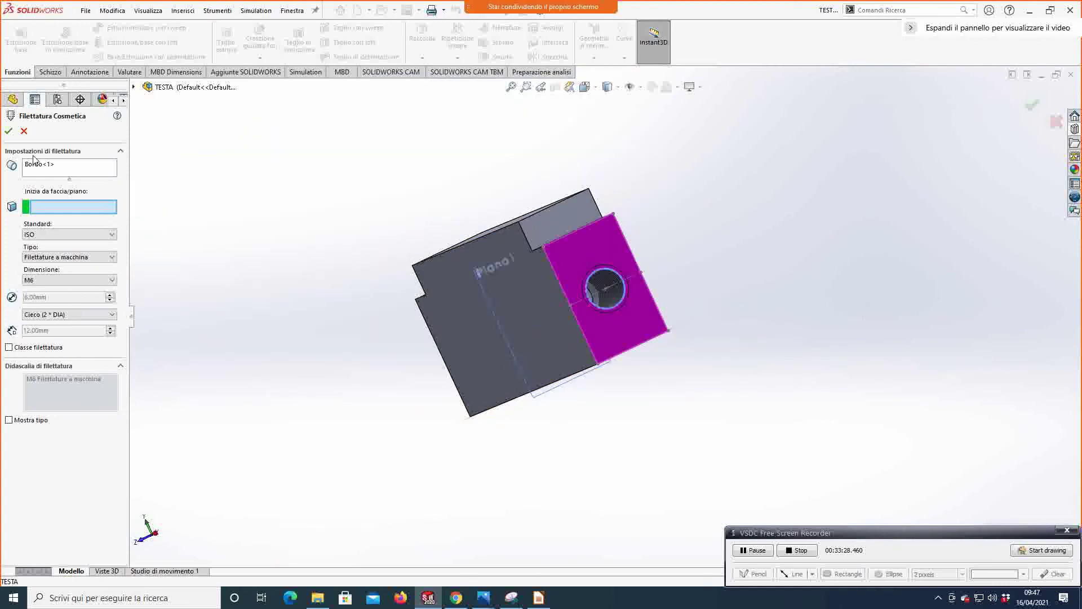
left_click(9, 131)
scroll(369, 378, "up", 2)
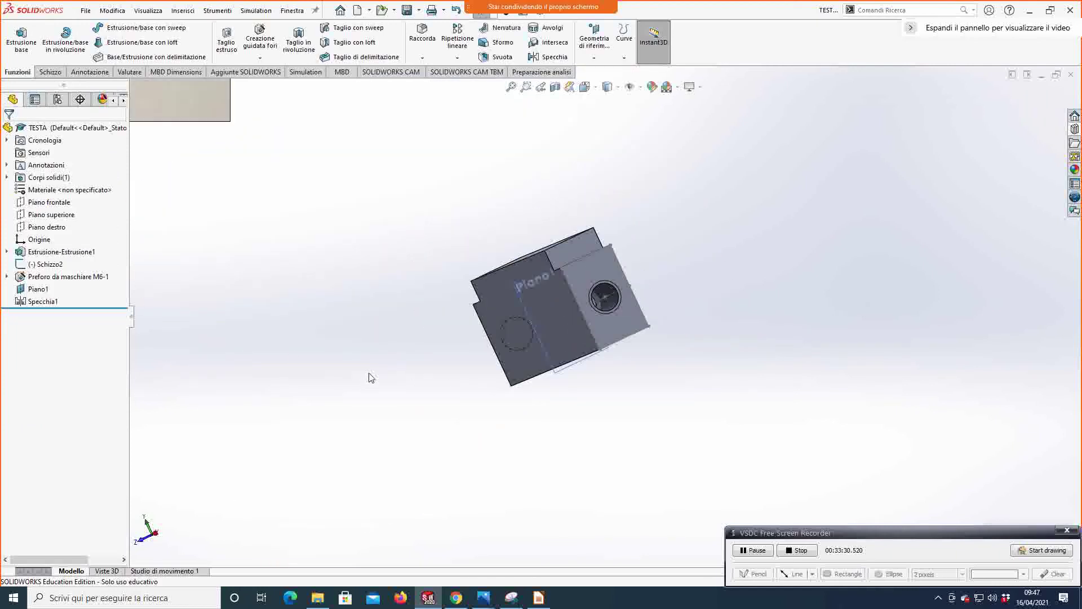
Step: Delete the mirror feature Specchia1 together with its dependent cosmetic thread
left_click(46, 301)
key("Delete")
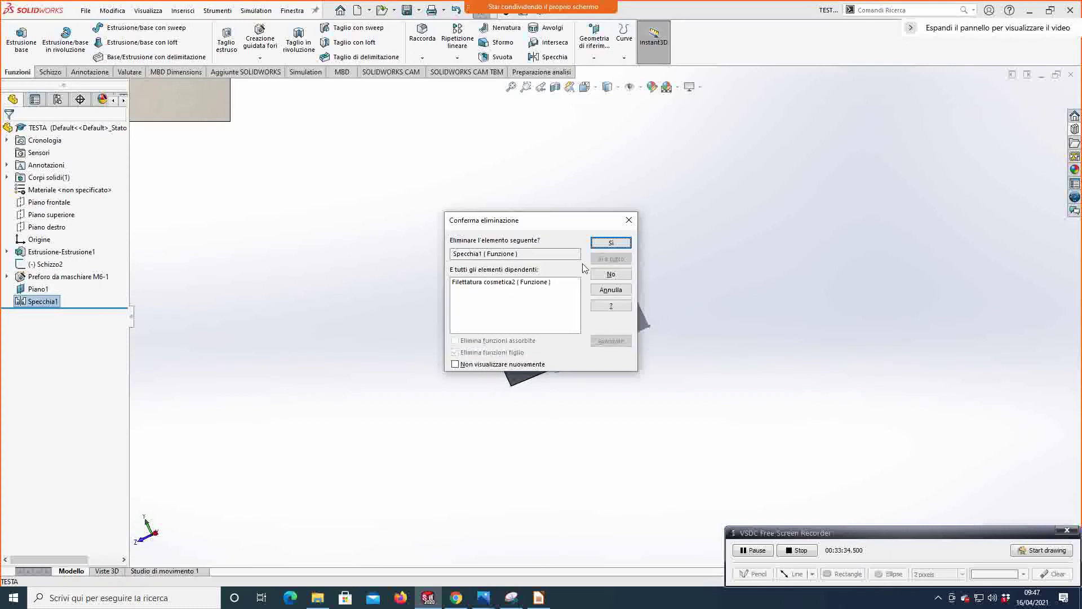
left_click(612, 242)
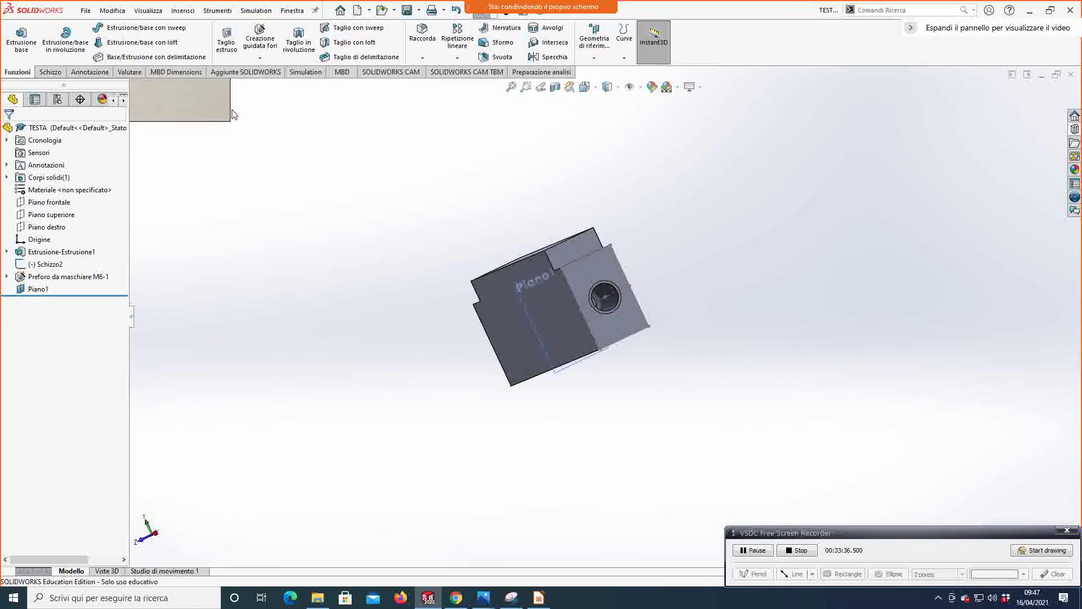
Step: Mirror the threaded M6 tap-drill hole about the mid-plane Piano1 onto the opposite end face
left_click(458, 57)
left_click(471, 99)
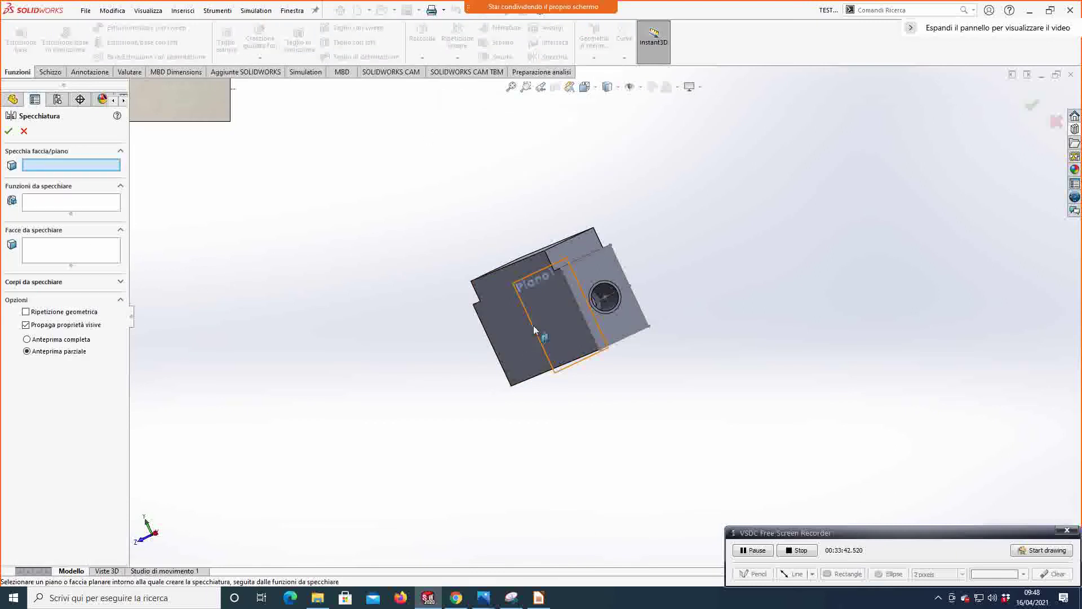
left_click(539, 345)
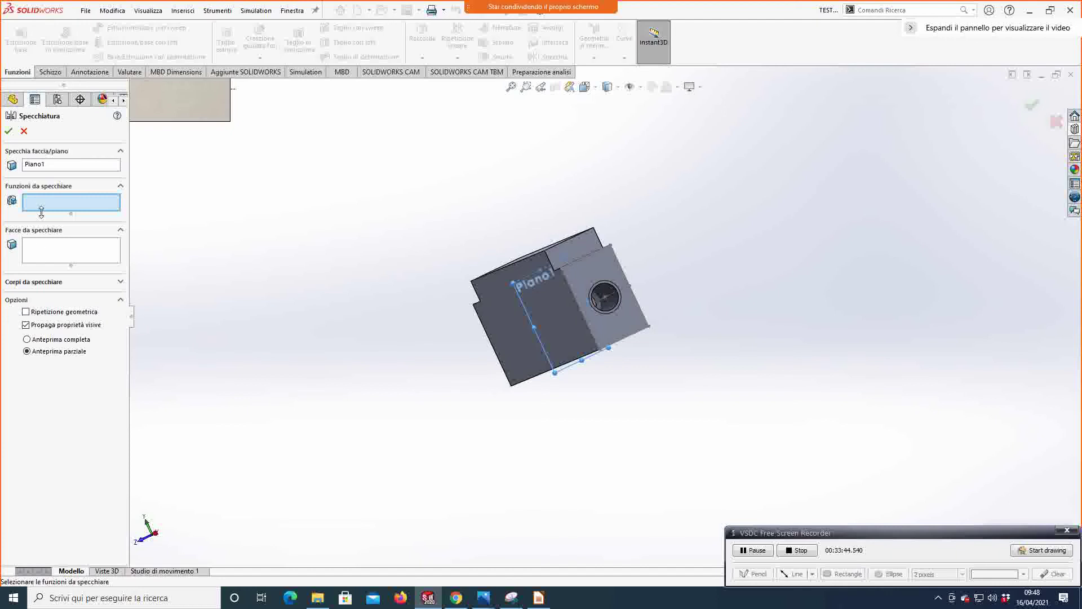
scroll(180, 143, "up", 3)
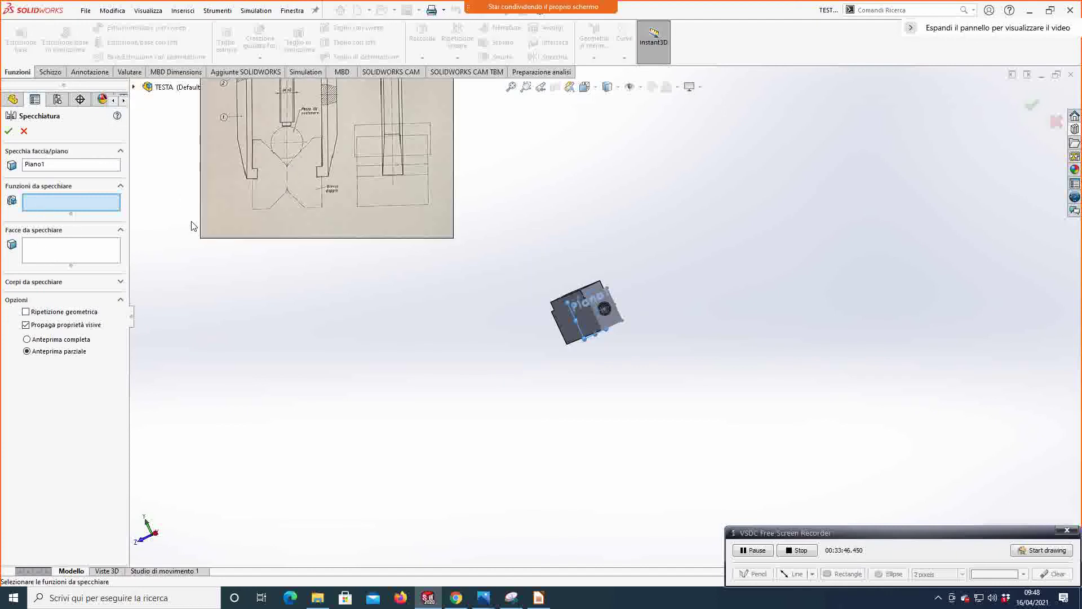
left_click(134, 87)
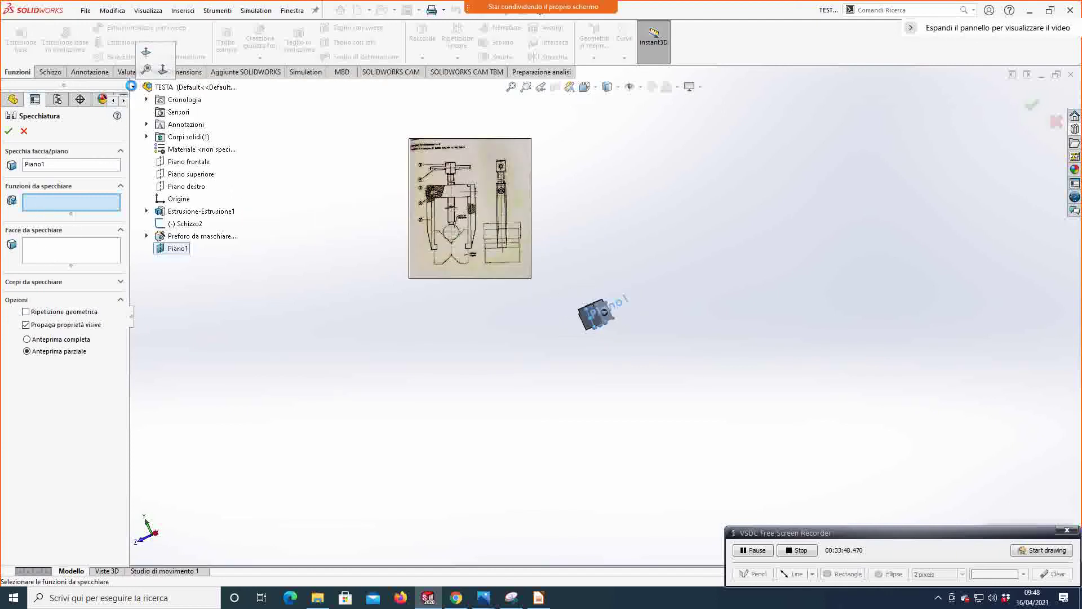
left_click(166, 240)
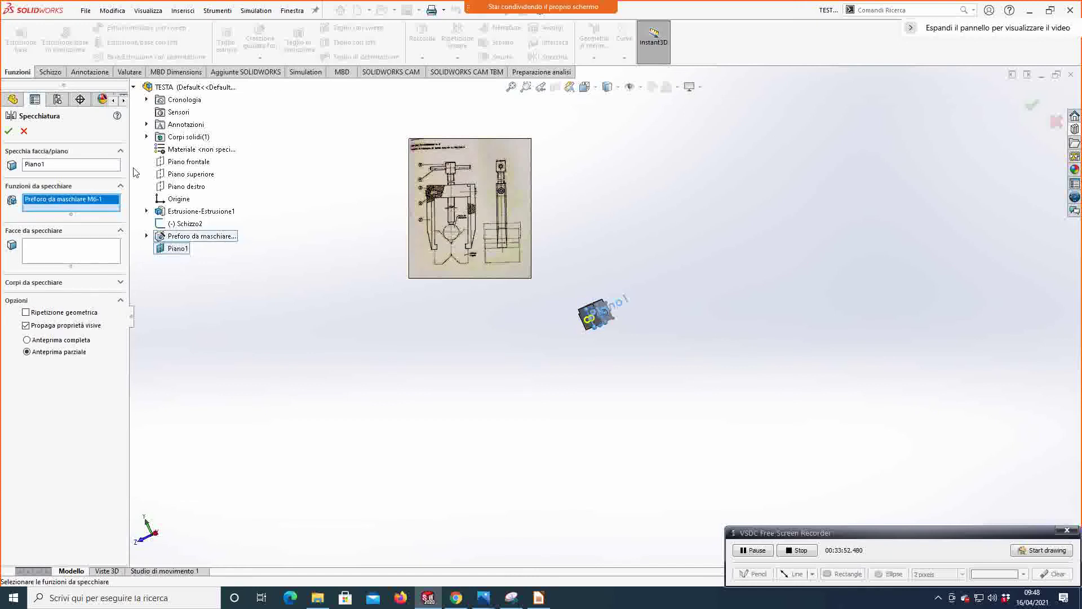
left_click(9, 131)
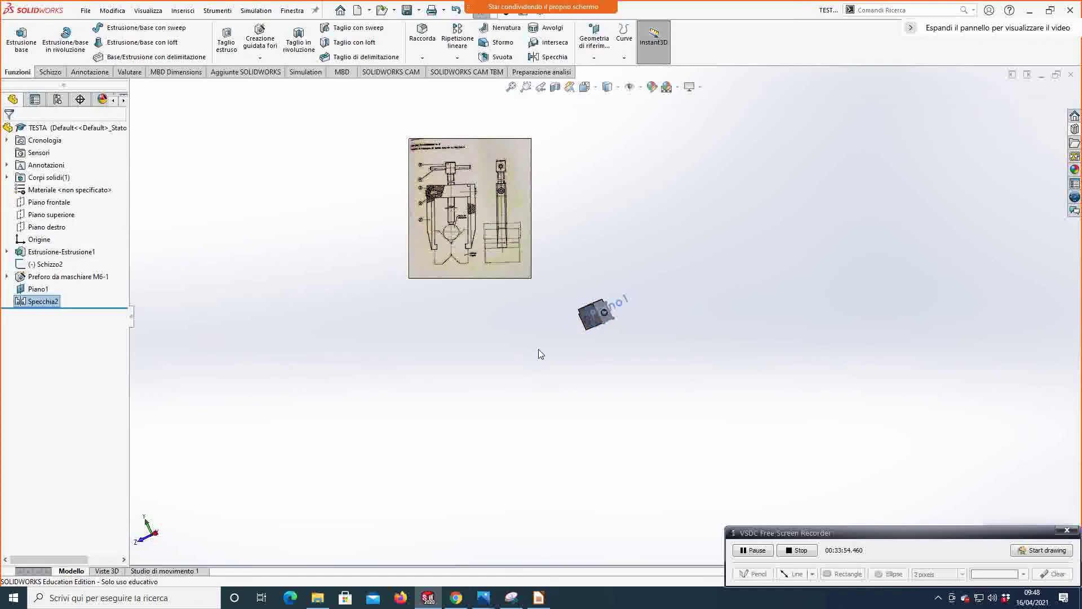
Step: Check the threaded holes on both end faces and save the crossbar part
scroll(543, 352, "down", 3)
middle_click_drag(546, 350, 648, 309)
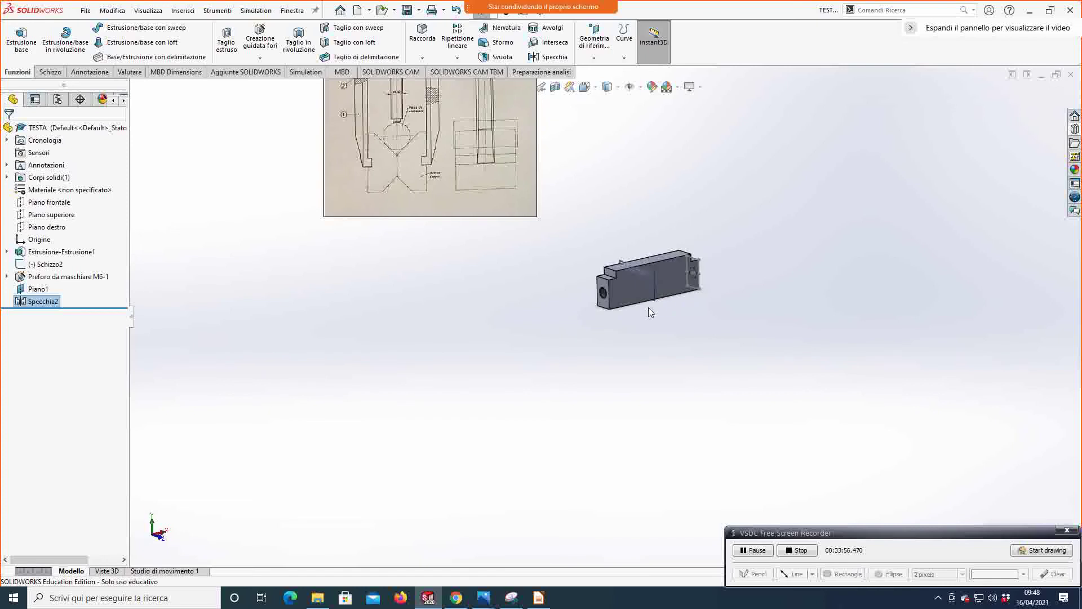
scroll(599, 305, "down", 2)
scroll(599, 304, "down", 2)
scroll(731, 399, "up", 4)
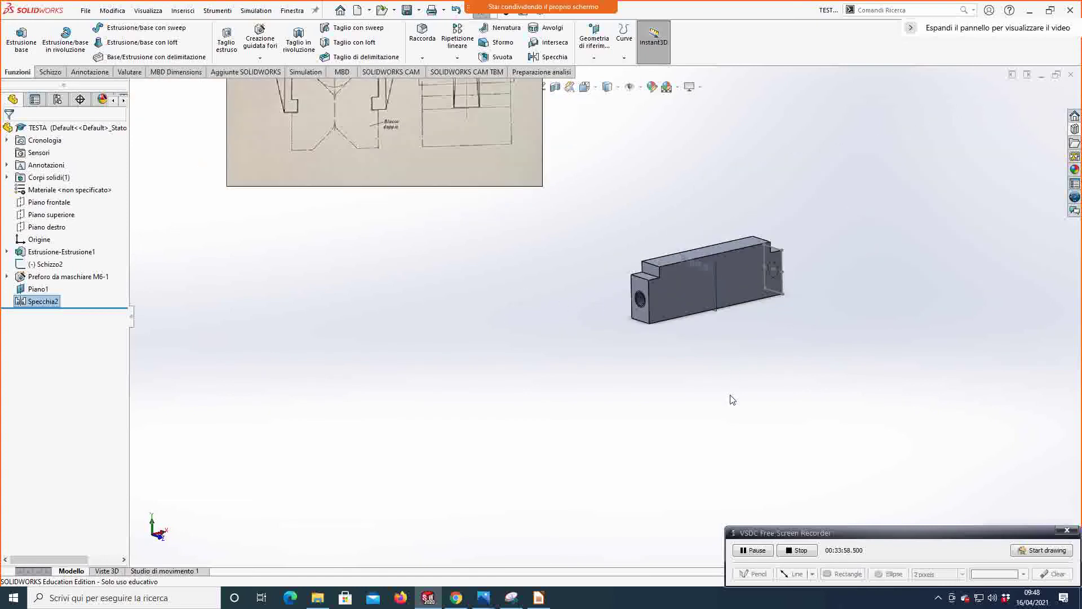
left_click(86, 12)
left_click(110, 135)
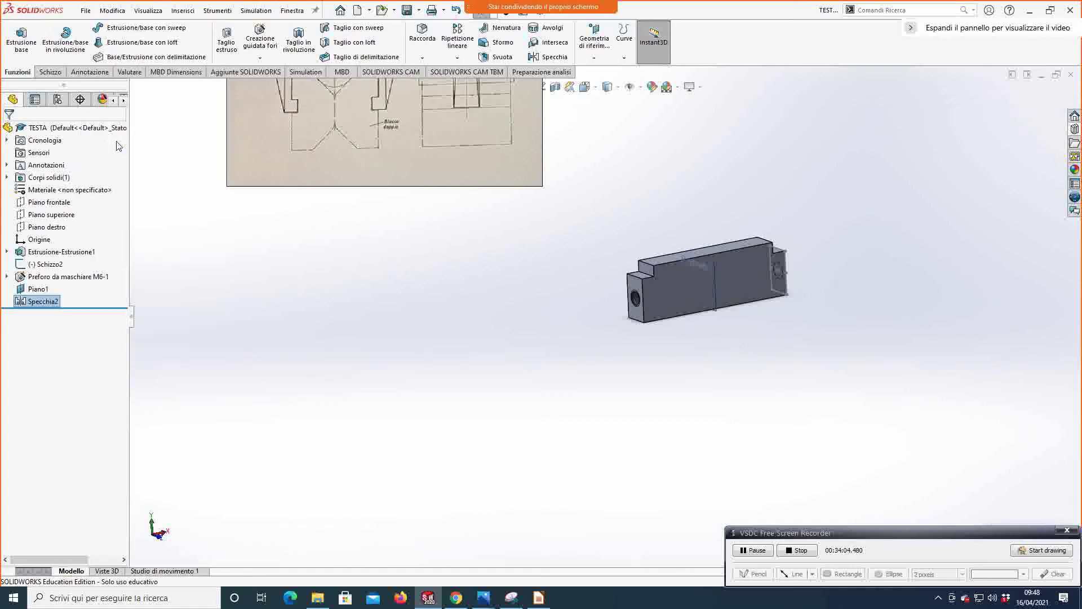
Step: Examine the screw joint between the crossbar and side arm in the reference drawing
scroll(397, 276, "up", 4)
scroll(648, 268, "down", 6)
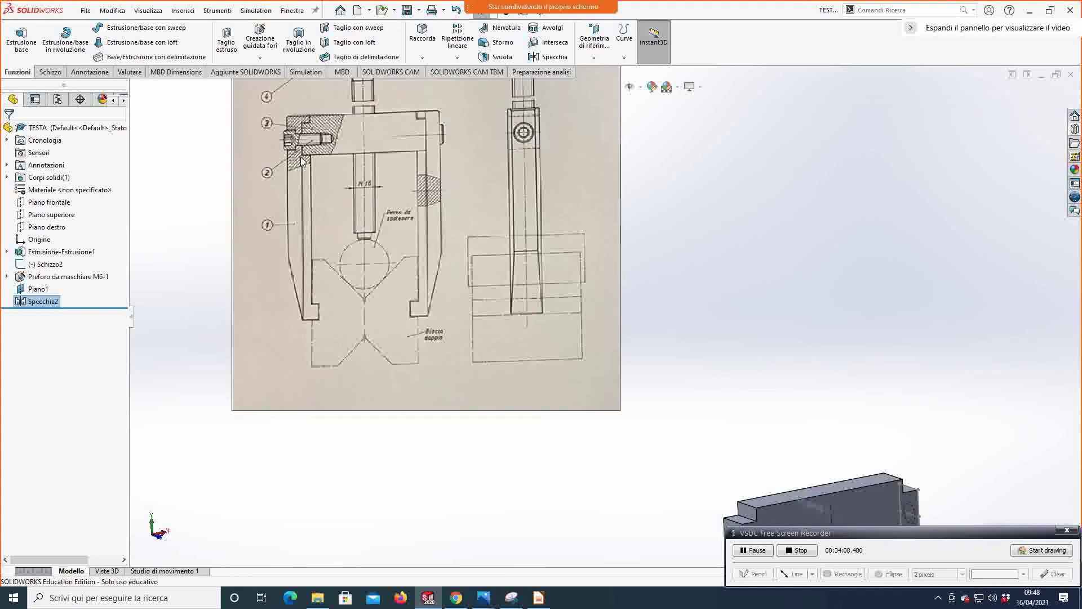
scroll(516, 221, "up", 2)
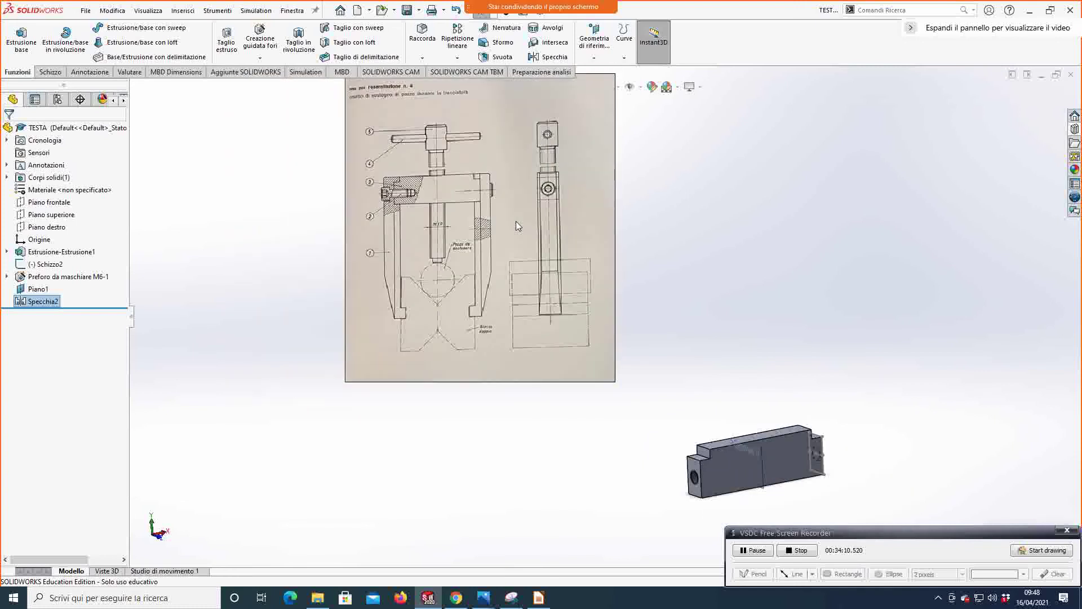
Step: Create a new part document for the clamp's side arm
scroll(516, 221, "down", 1)
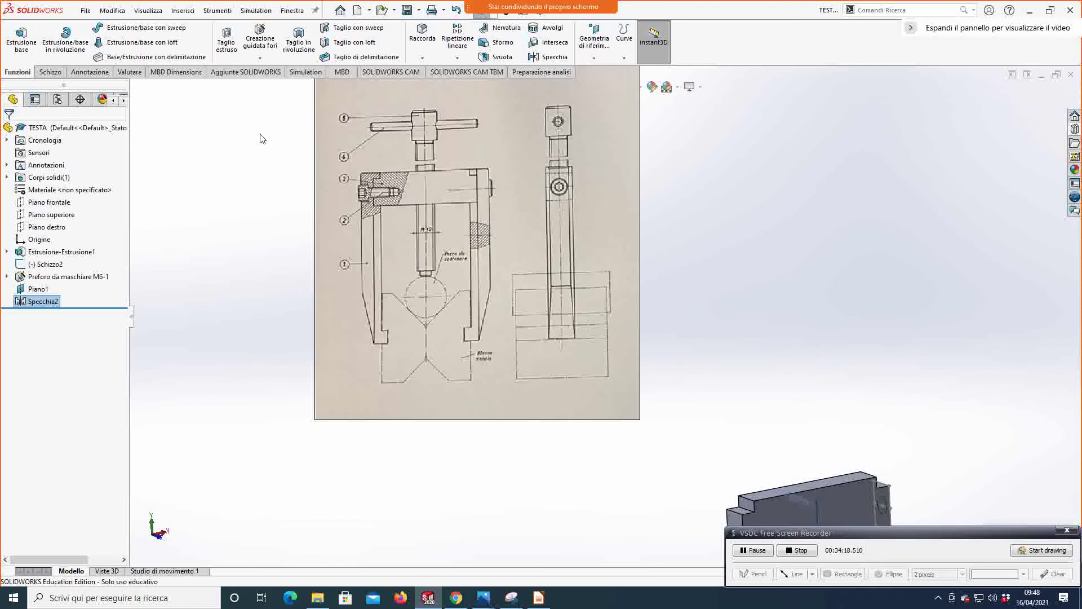
scroll(709, 431, "up", 3)
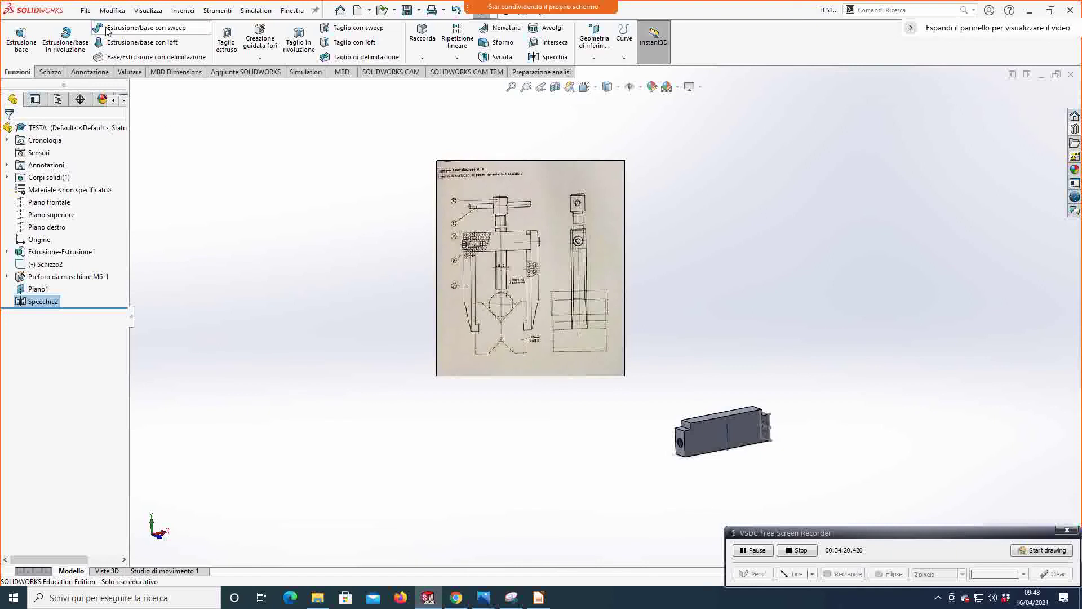
left_click(86, 13)
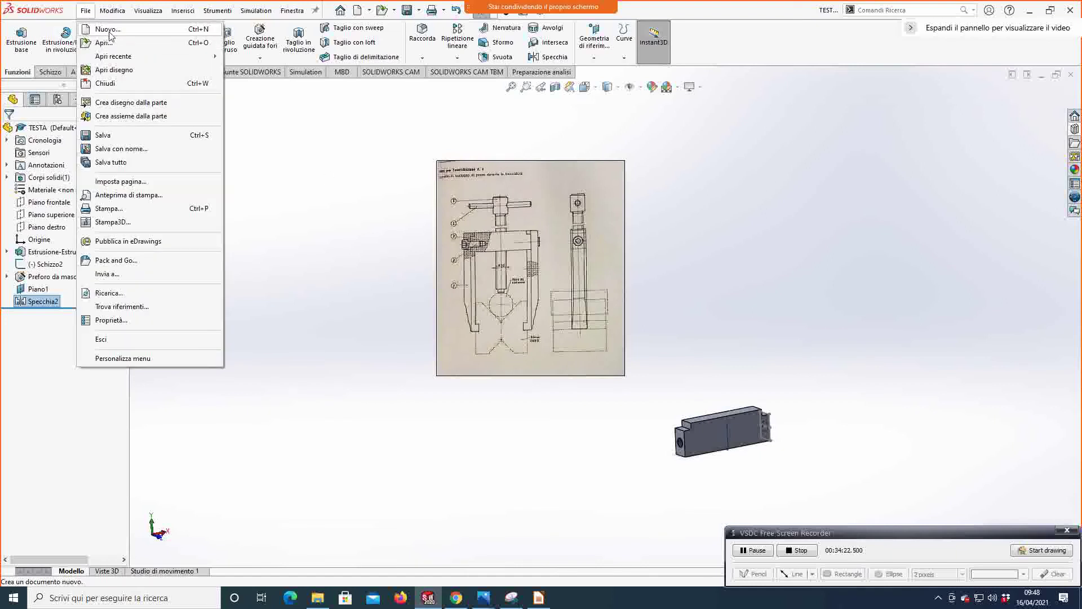
left_click(105, 28)
double_click(269, 244)
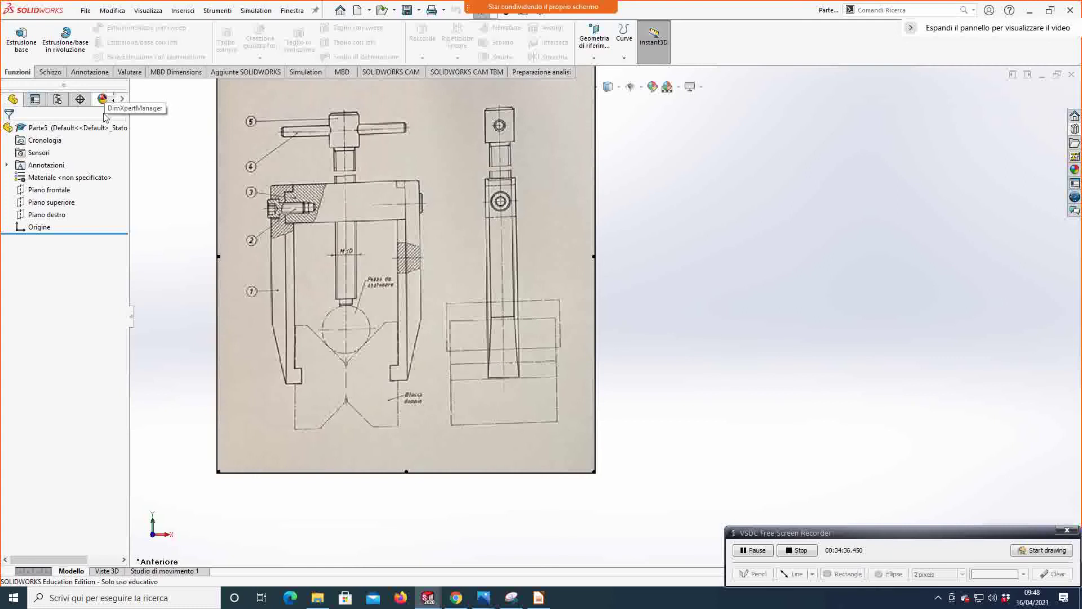
Step: Start a sketch on Piano frontale and move the reference drawing clear of the origin
left_click(38, 191)
left_click(49, 178)
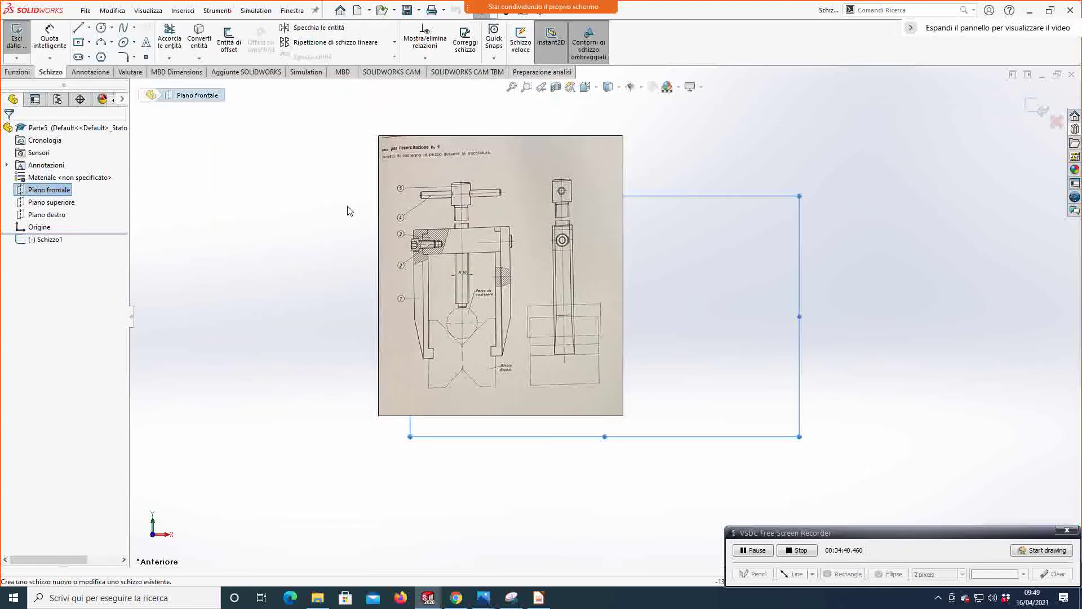
left_click_drag(532, 260, 343, 238)
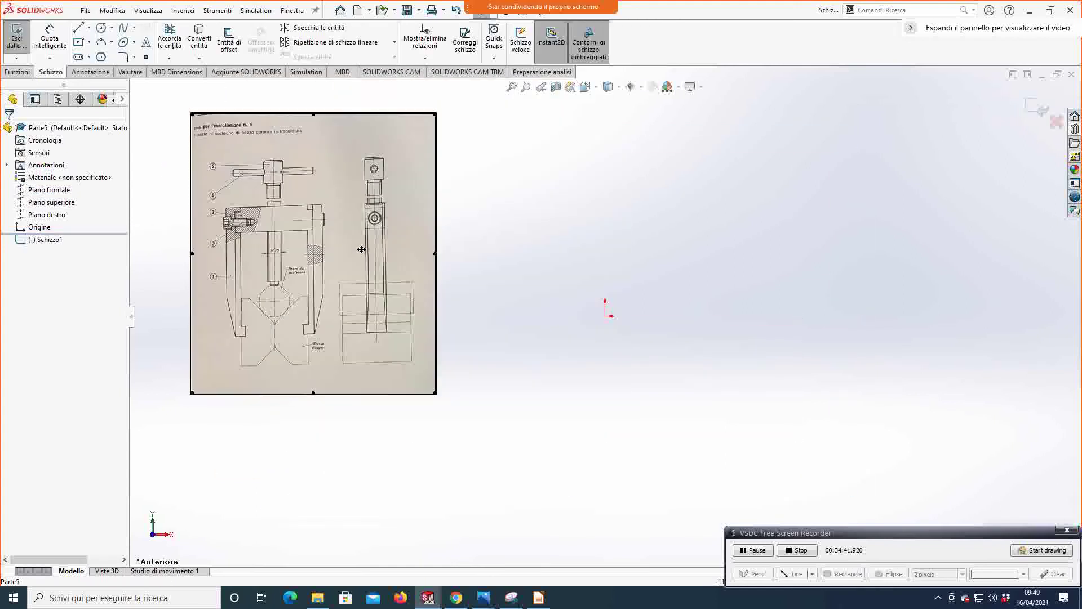
Step: Draw the arm's foot from the origin as connected horizontal and vertical lines, ending with a horizontal line about 11.6 mm long
left_click(101, 28)
left_click(89, 27)
left_click(97, 44)
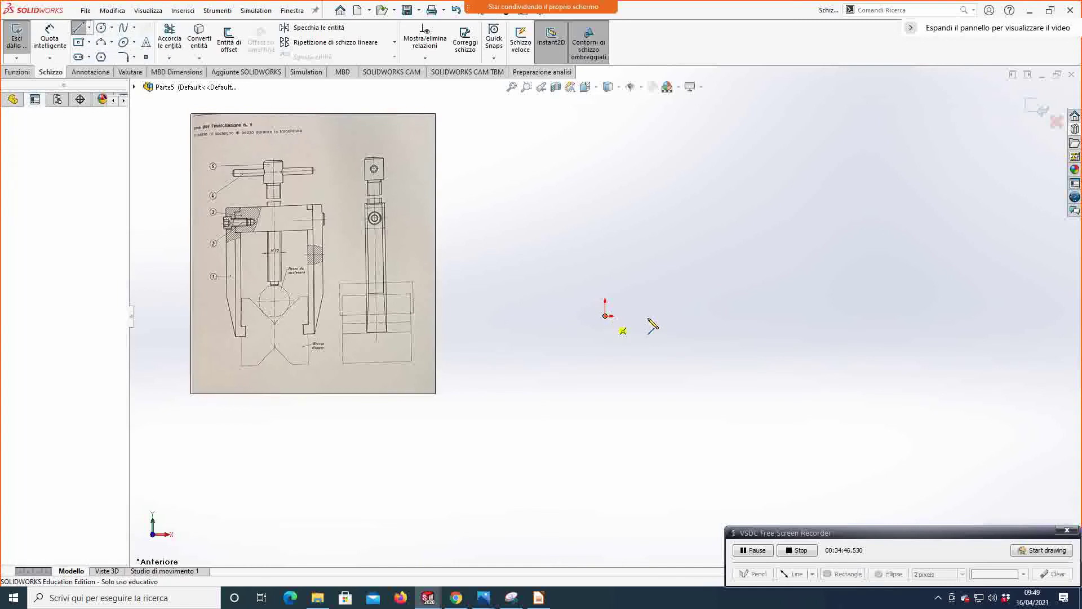
left_click(605, 316)
left_click(656, 316)
left_click(656, 296)
left_click(630, 296)
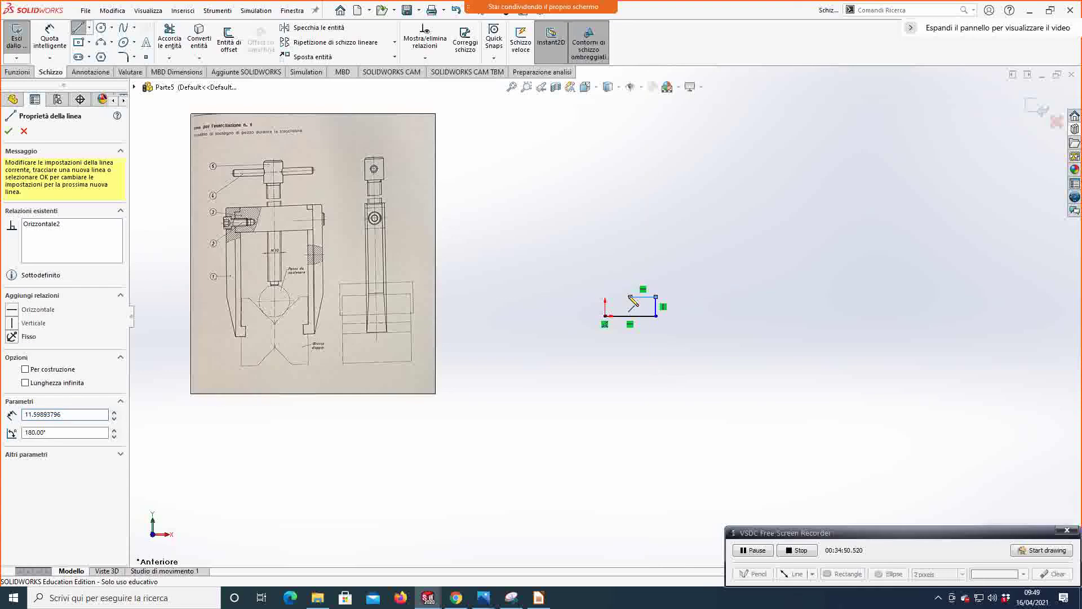
Step: Continue the outline with the long vertical inner edge and the rectangular recess for the crossbar near the arm's upper end
left_click(631, 190)
left_click(593, 190)
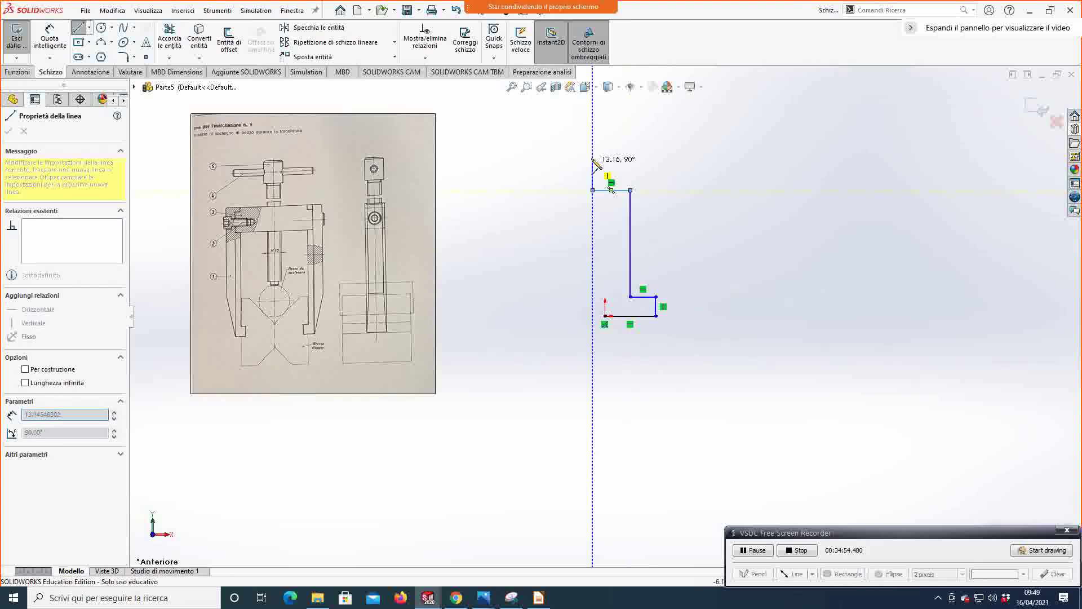
left_click(593, 150)
double_click(612, 150)
left_click(612, 149)
key("Escape")
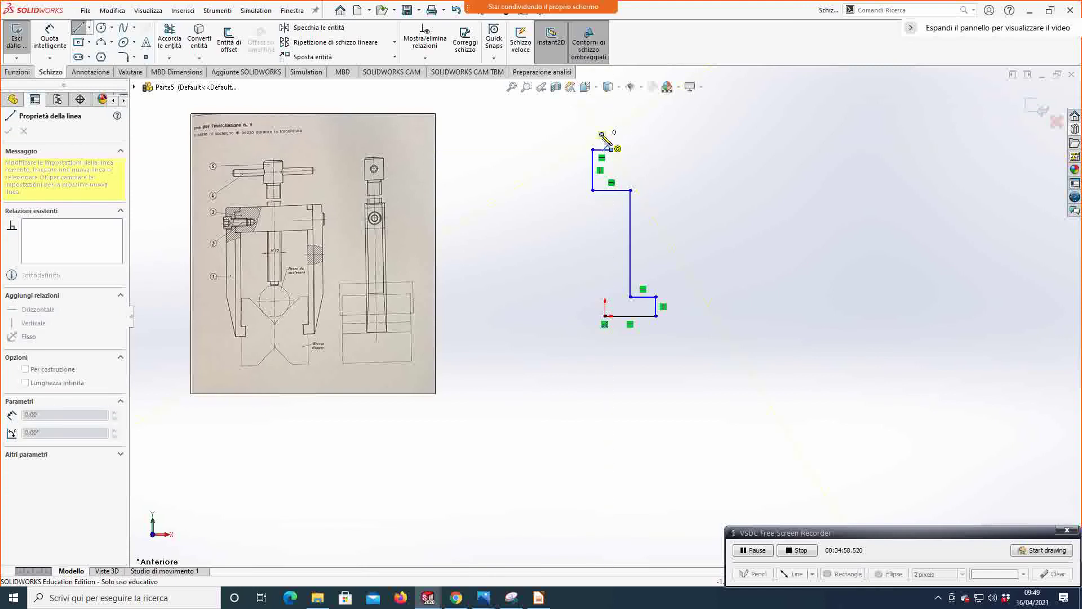
Step: Add a line about 8.2 mm long above the recess and constrain it as vertical
left_click(602, 134)
key("Escape")
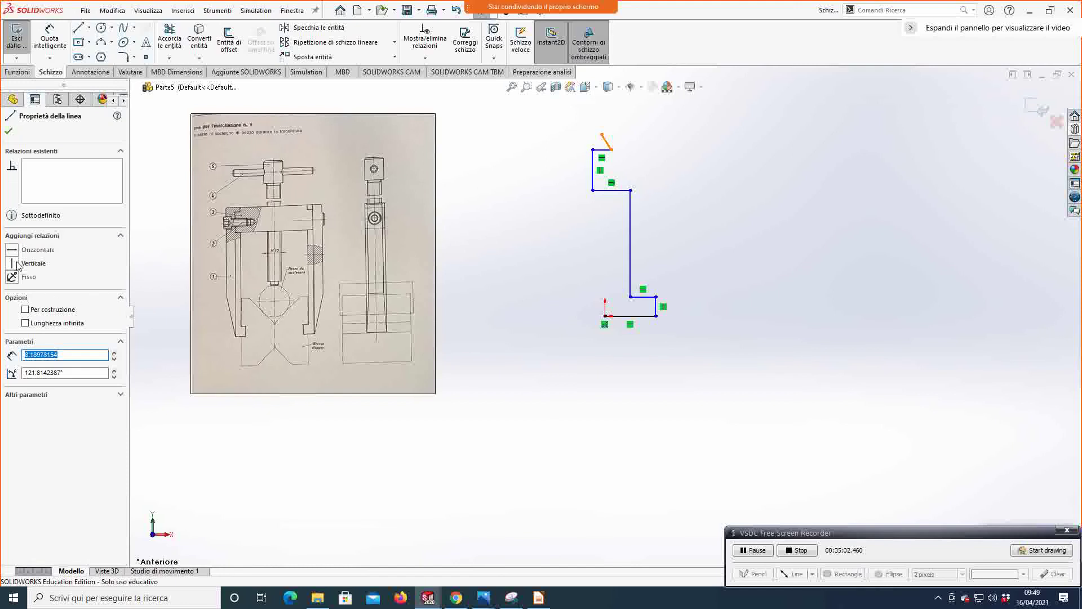
left_click(13, 263)
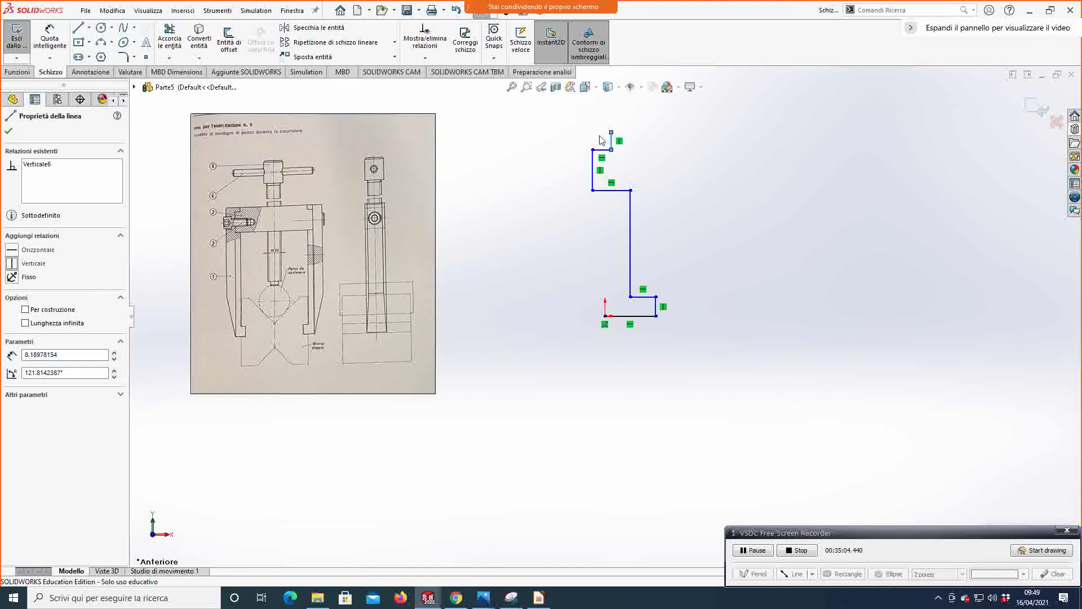
Step: Draw the upper edge about 27.7 mm long and the outer vertical edge about 84 mm long, ending level with the origin
left_click(84, 30)
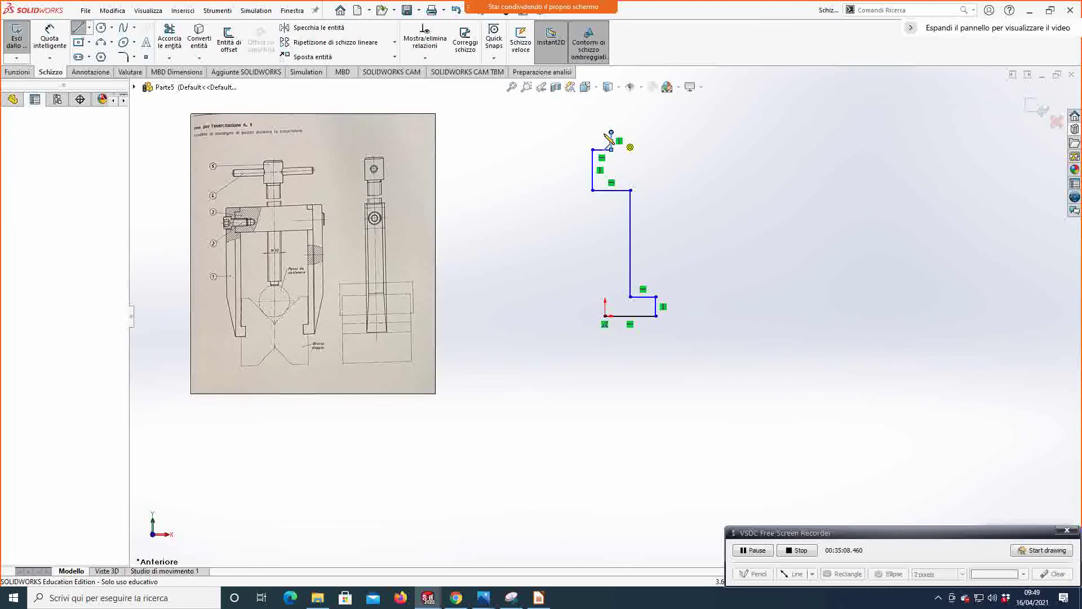
left_click(611, 132)
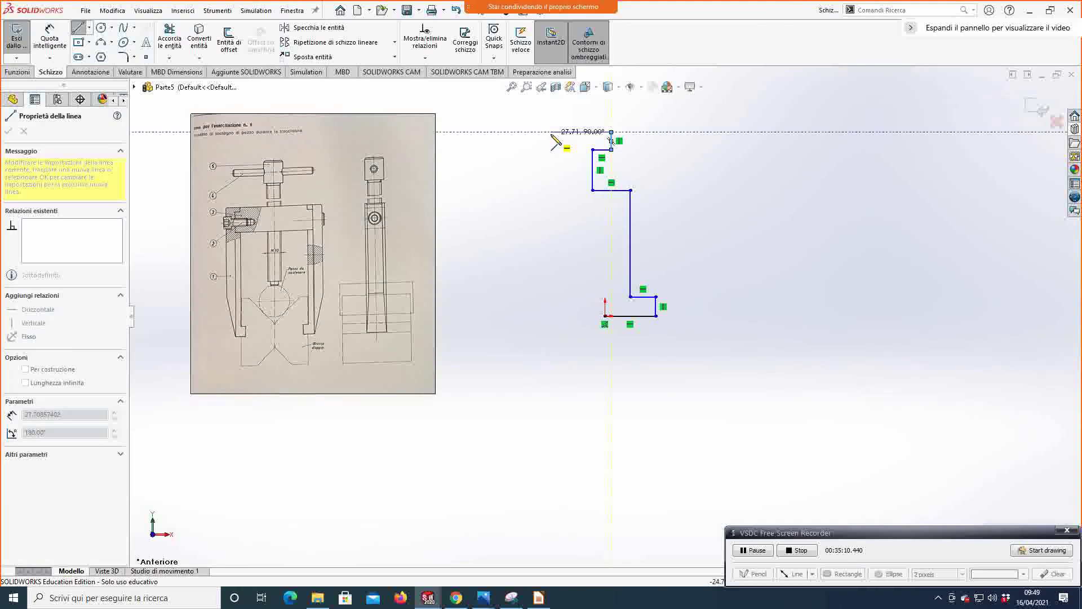
left_click(551, 133)
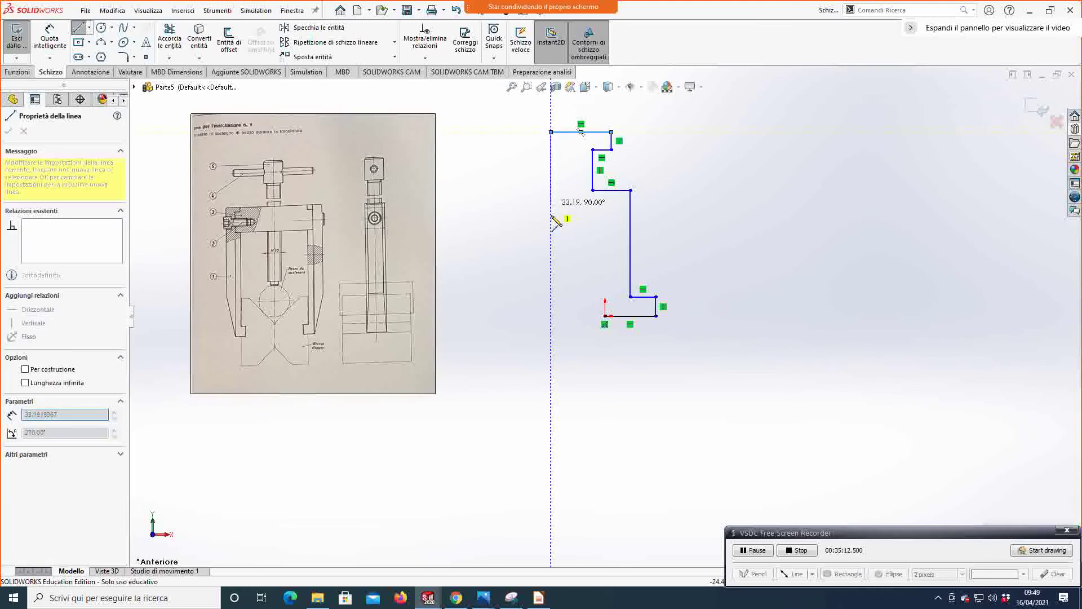
left_click(552, 317)
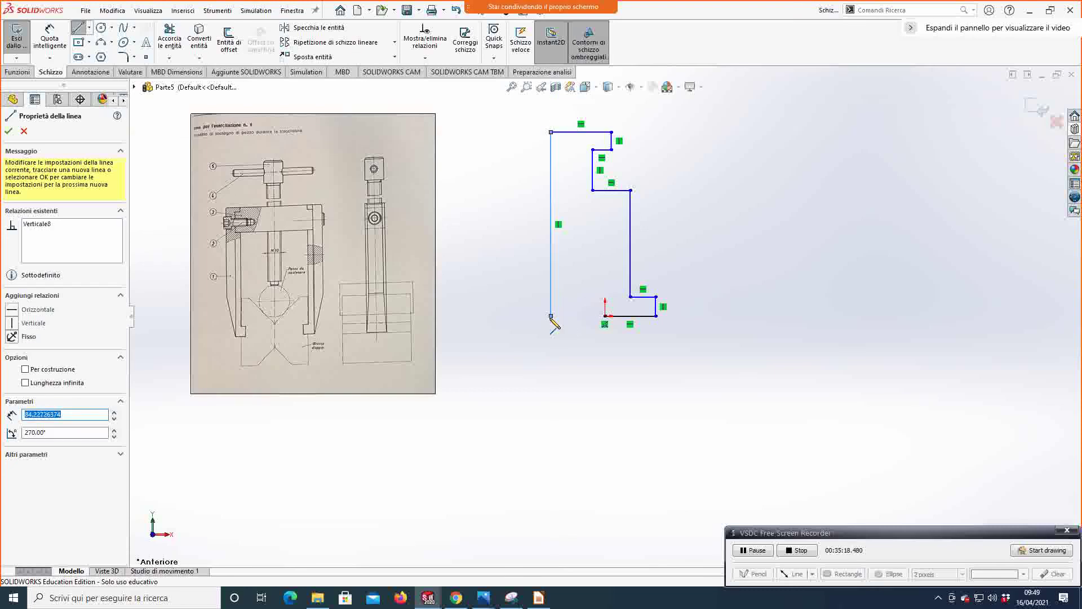
key("Escape")
left_click(551, 317)
left_click(606, 317)
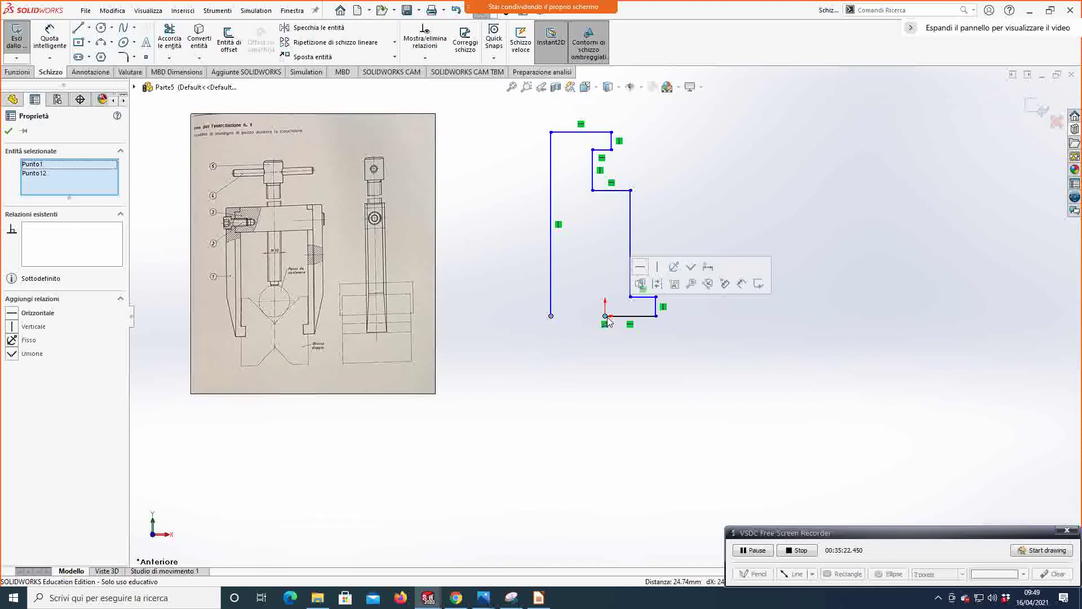
left_click(557, 363)
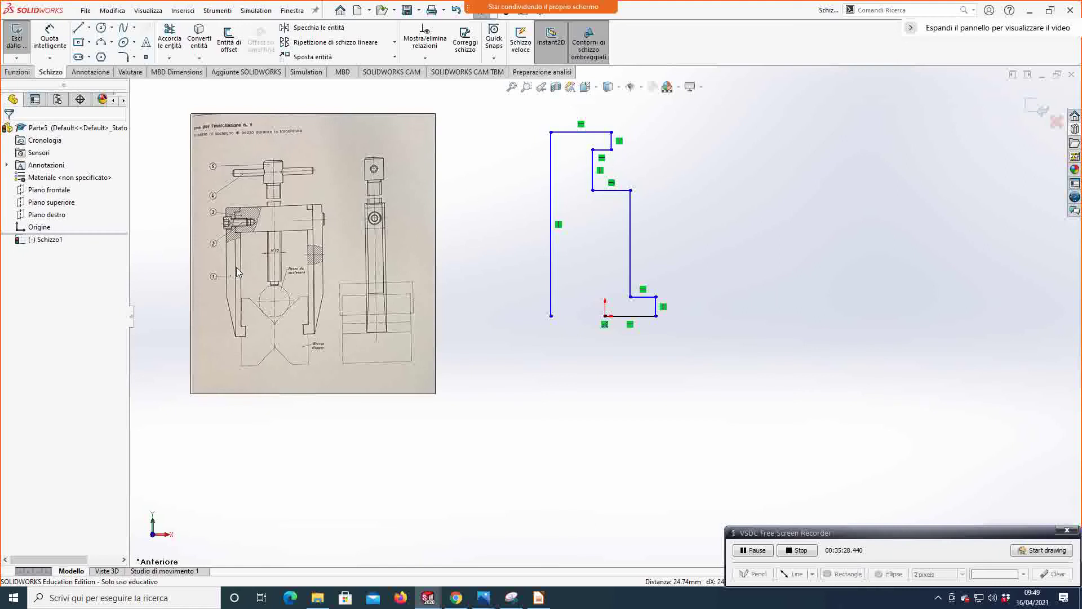
Step: Merge the outer edge's lower endpoint with the base line's endpoint at the origin to close the profile
left_click(552, 316)
left_click(605, 316, "ctrl")
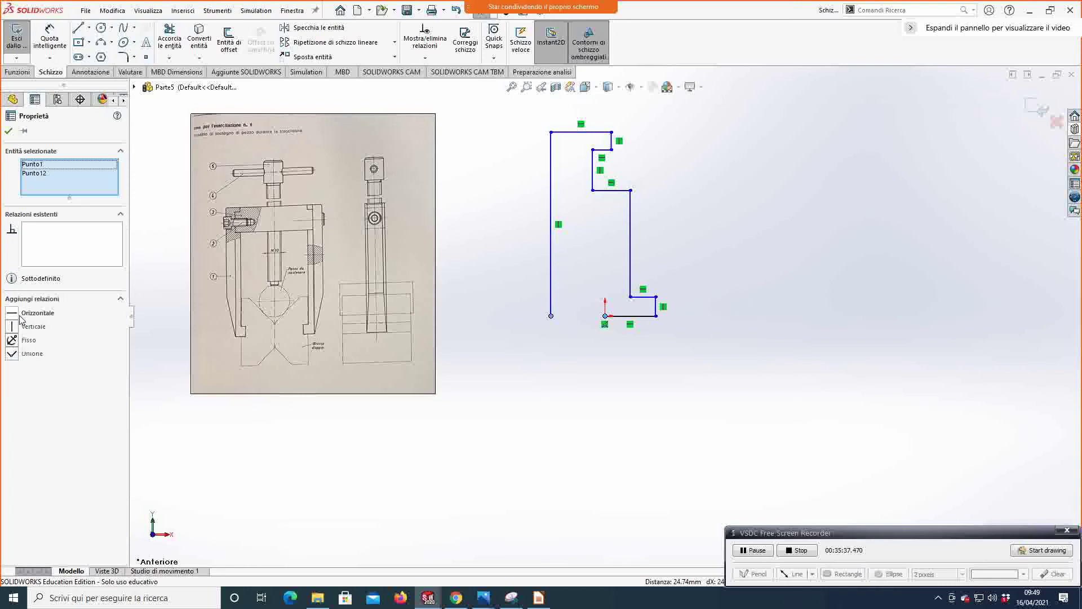
left_click(13, 354)
left_click(314, 462)
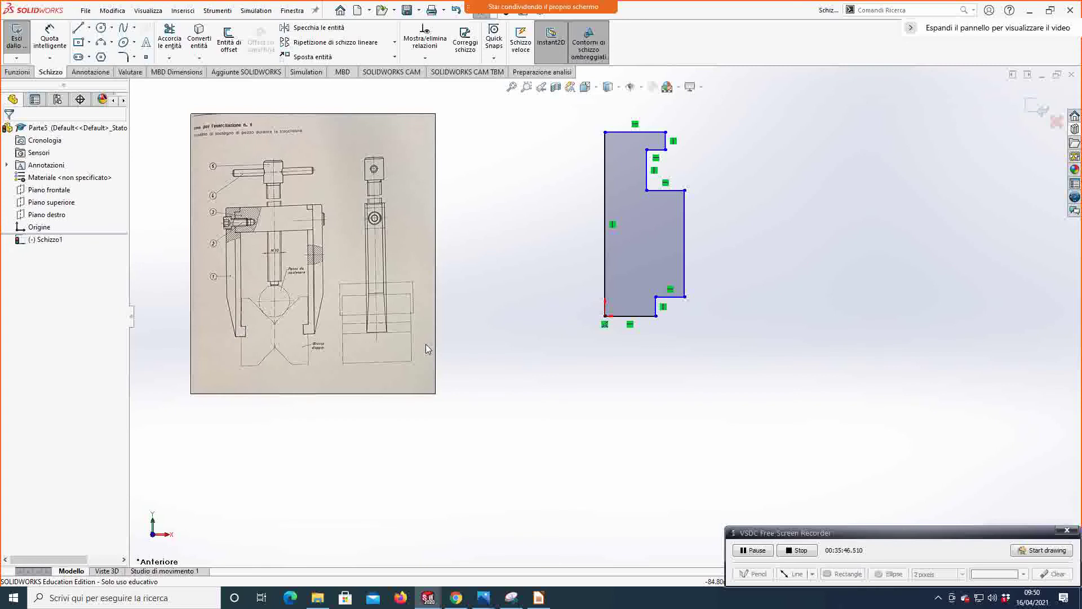
Step: Draw a slanted line about 34 mm long from the base to the outer edge and trim away the corner at the origin
left_click(79, 27)
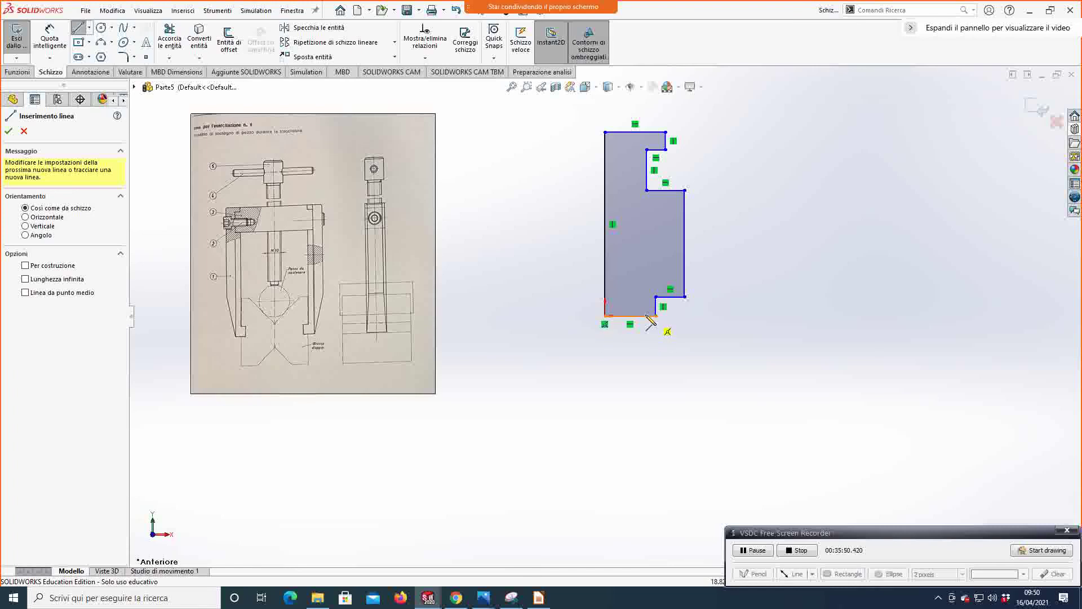
left_click(630, 316)
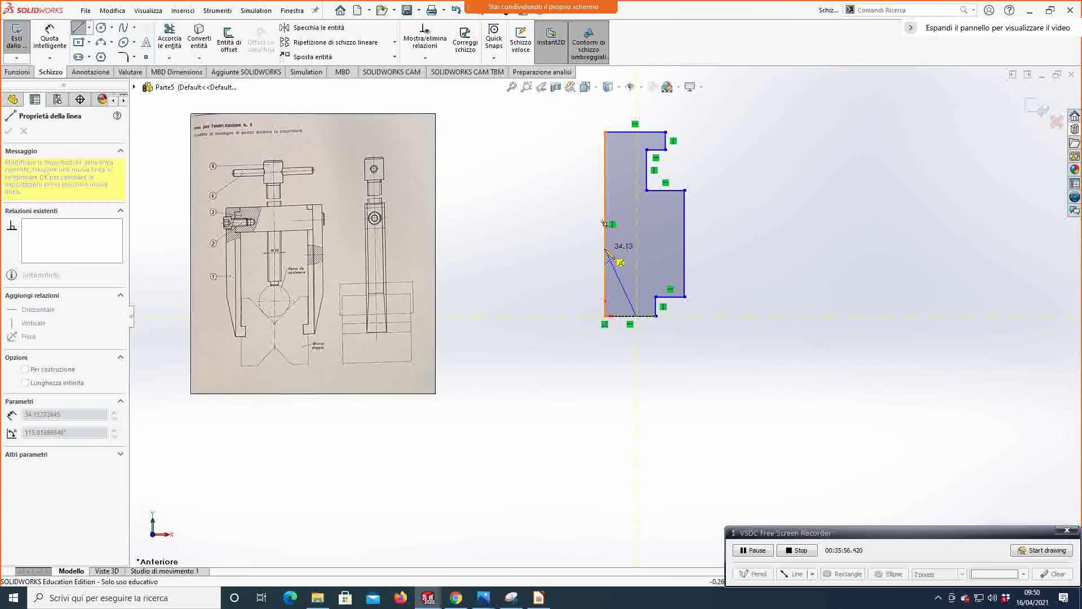
left_click(606, 250)
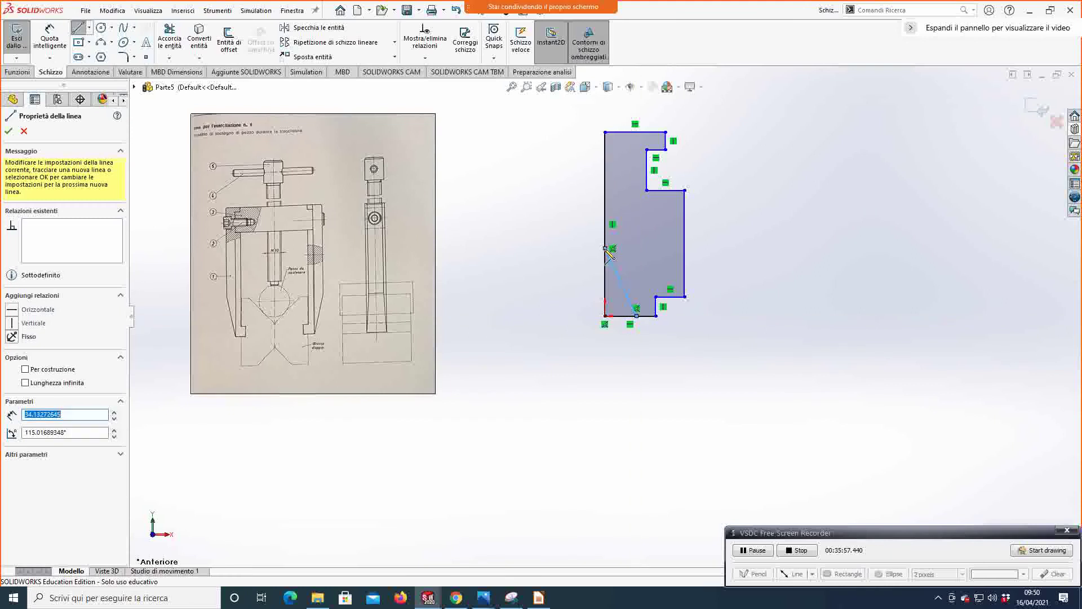
left_click(176, 41)
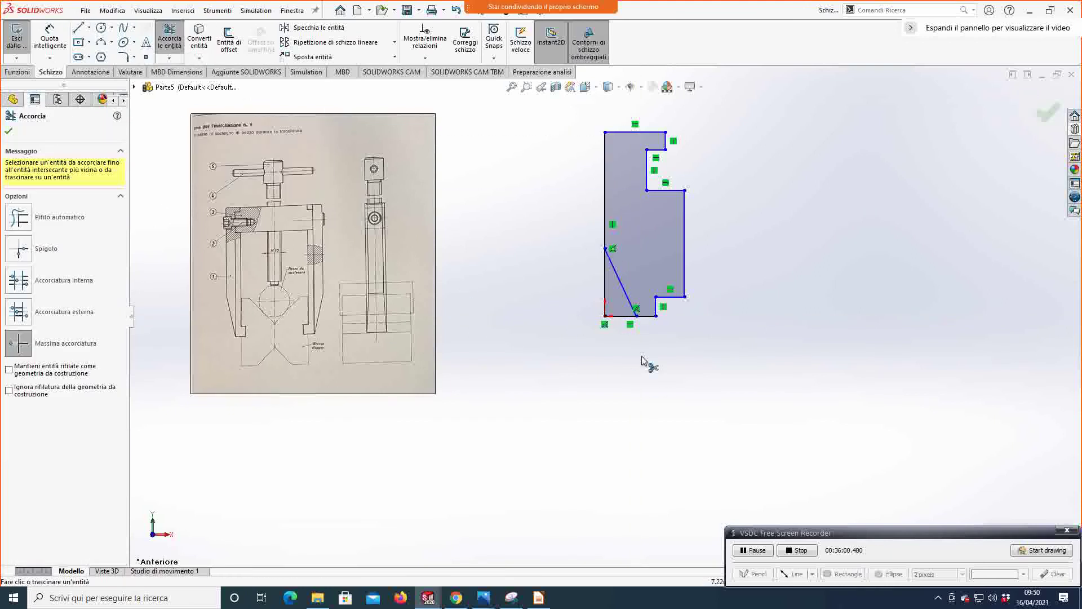
mouse_move(613, 309)
left_mouse_down()
mouse_move(623, 308)
mouse_move(620, 320)
left_mouse_up()
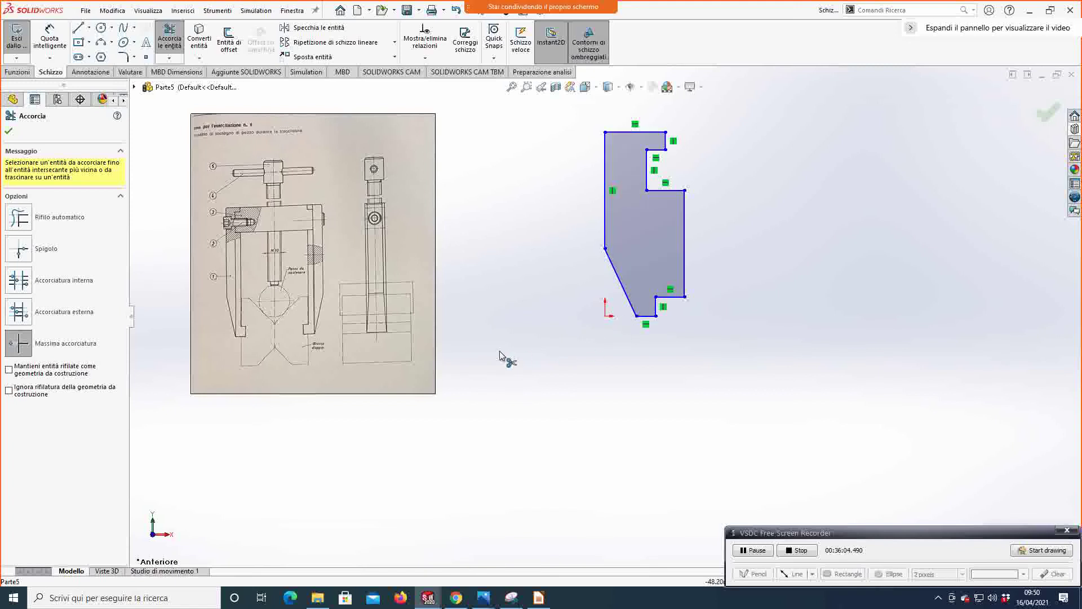
Step: Dimension the horizontal step edge above the foot at -4 mm so that it runs to the opposite side
left_click(50, 39)
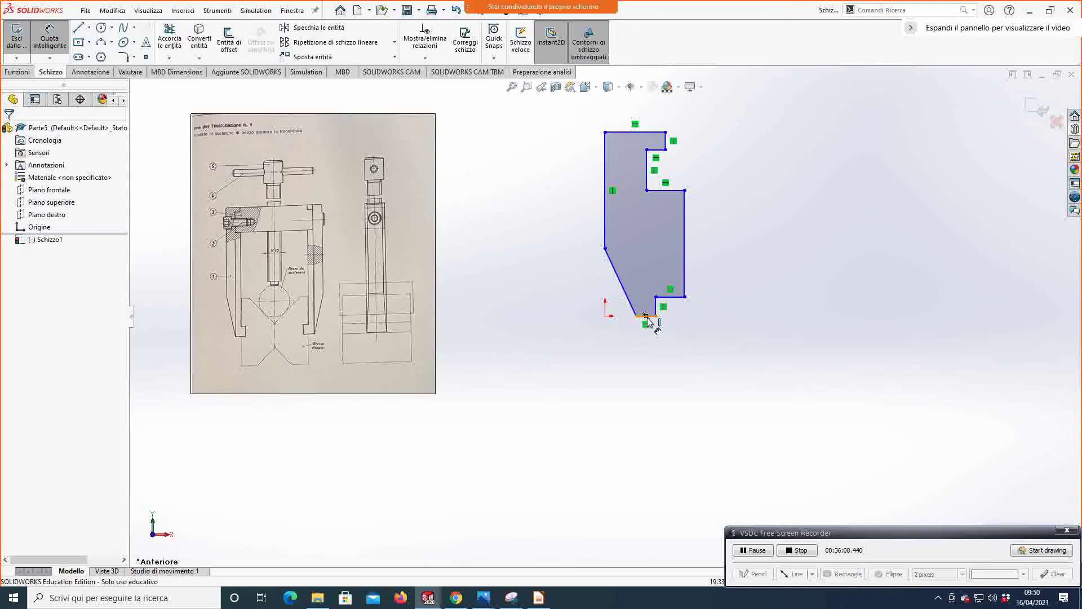
key("Escape")
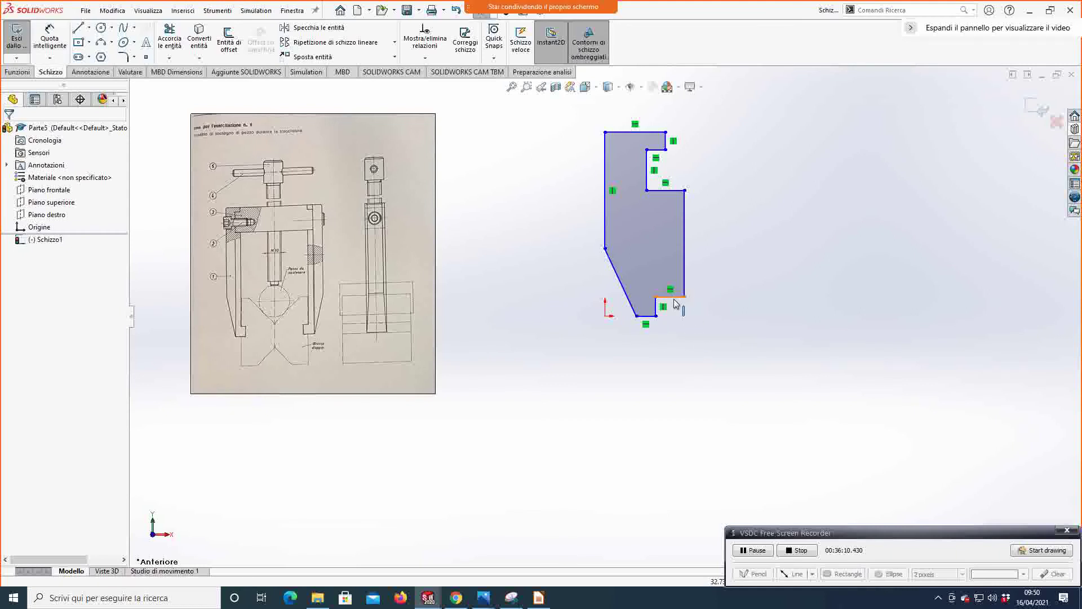
left_click(680, 306)
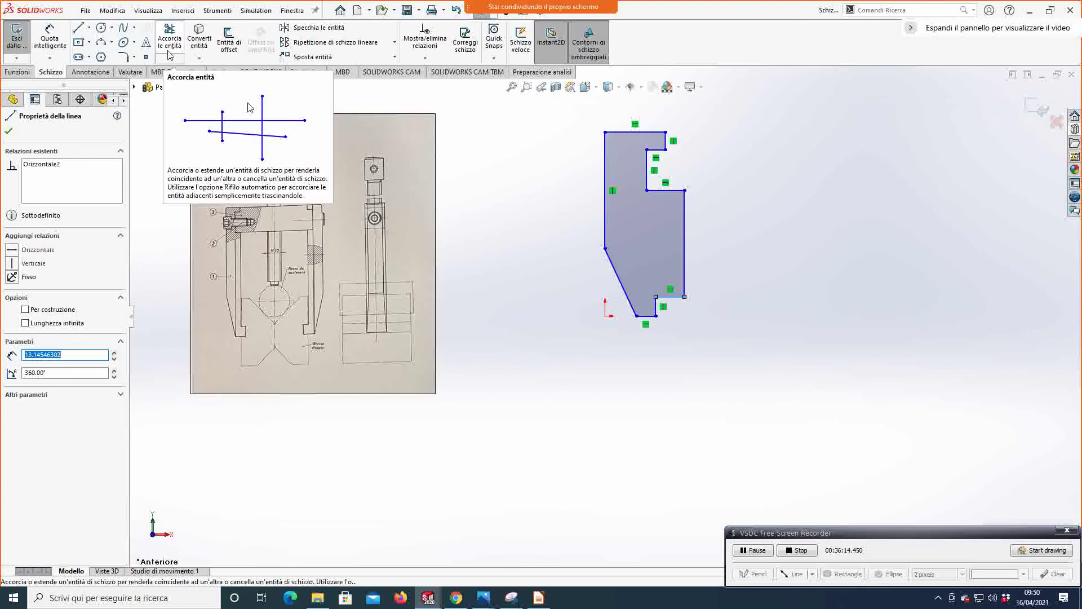
left_click(57, 41)
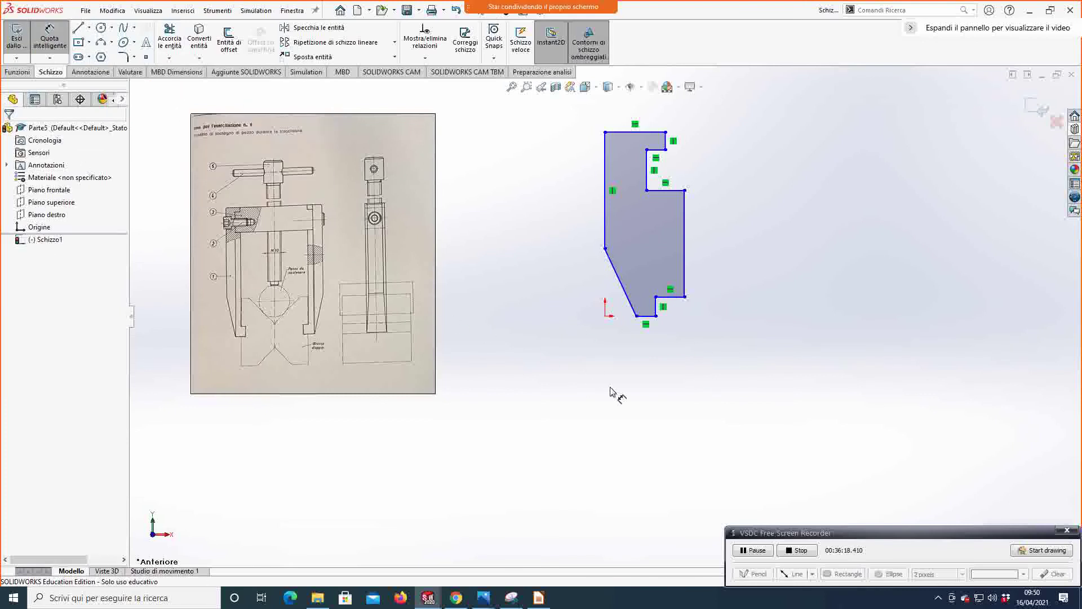
left_click(674, 297)
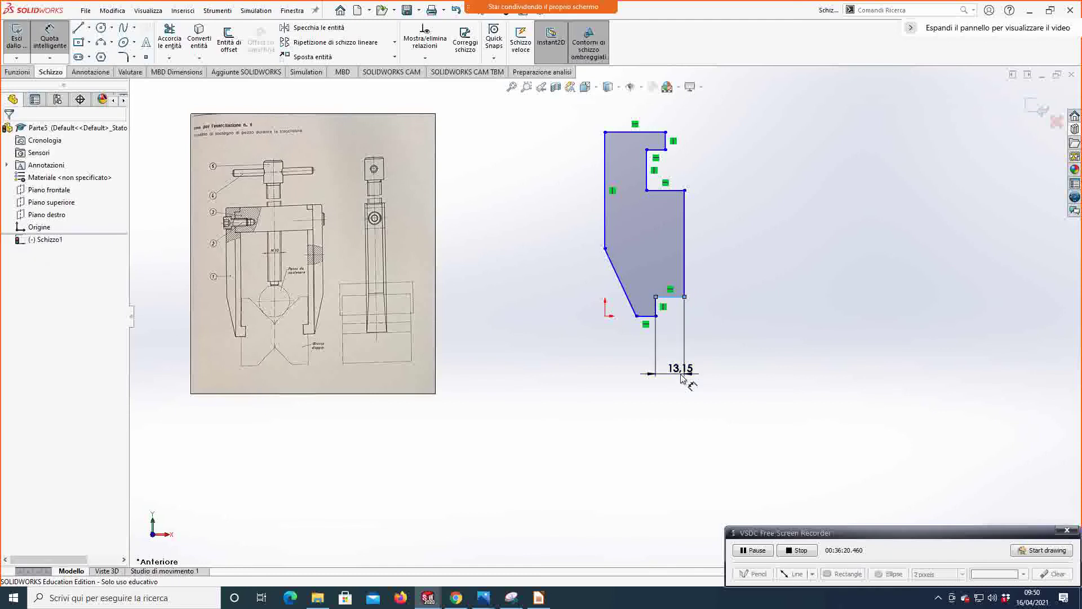
left_click(682, 376)
type("=")
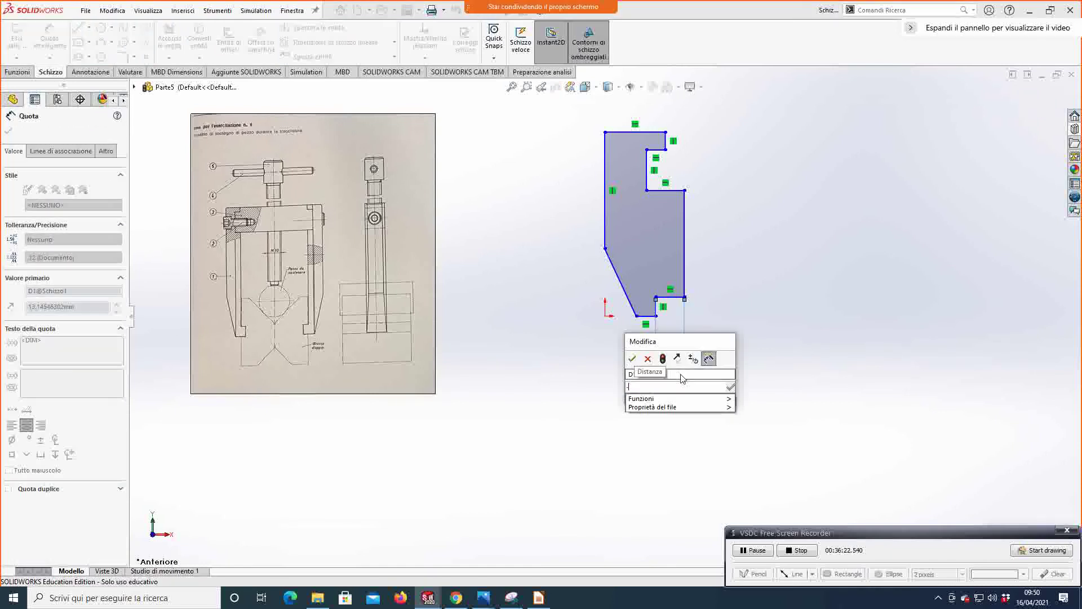
type("4")
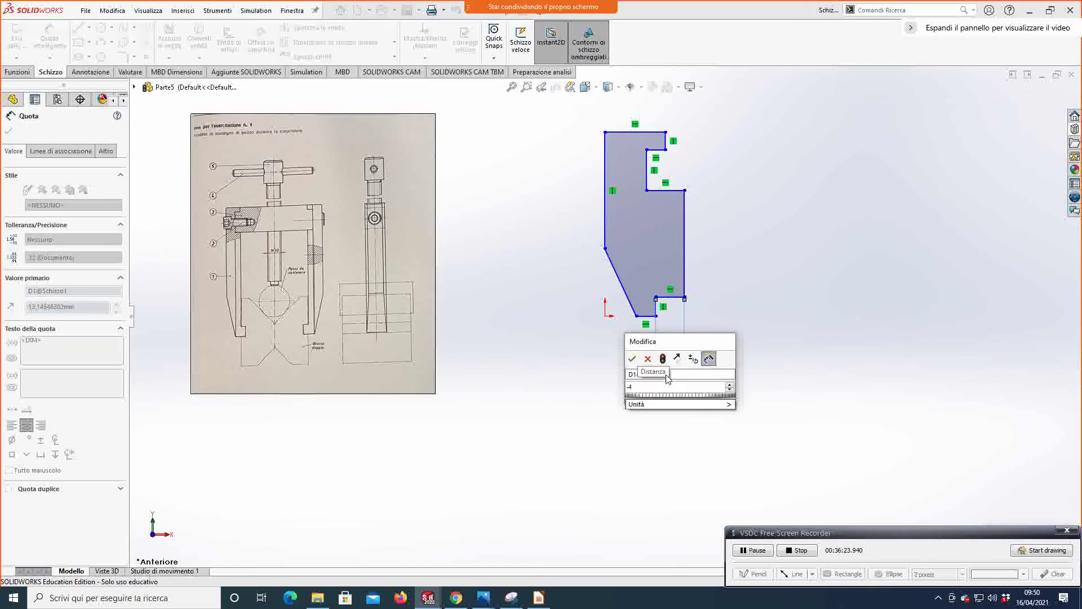
left_click(633, 359)
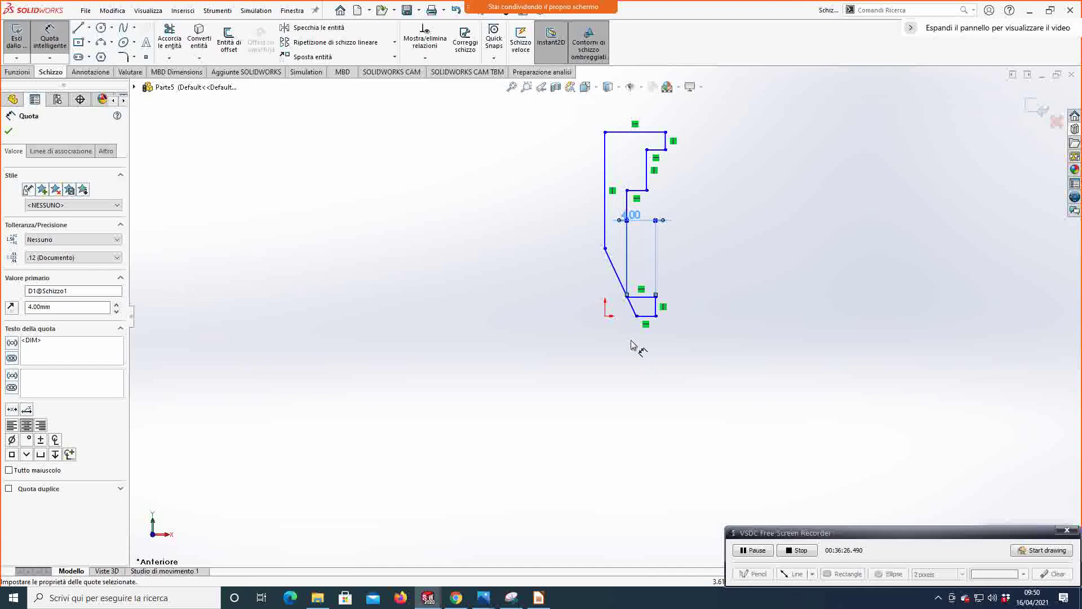
scroll(628, 316, "down", 3)
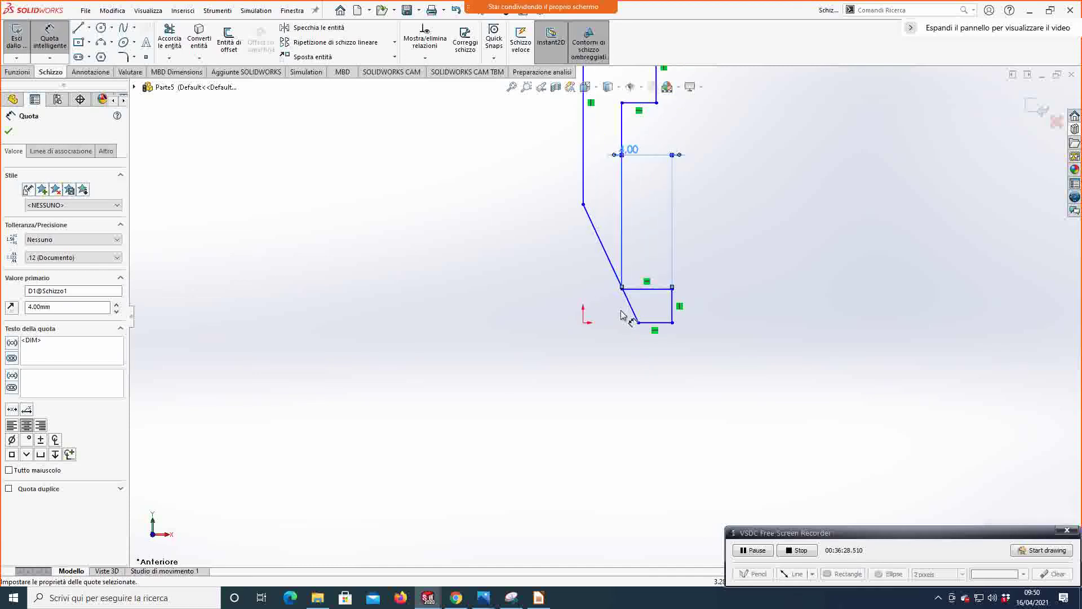
key("Escape")
scroll(639, 308, "up", 1)
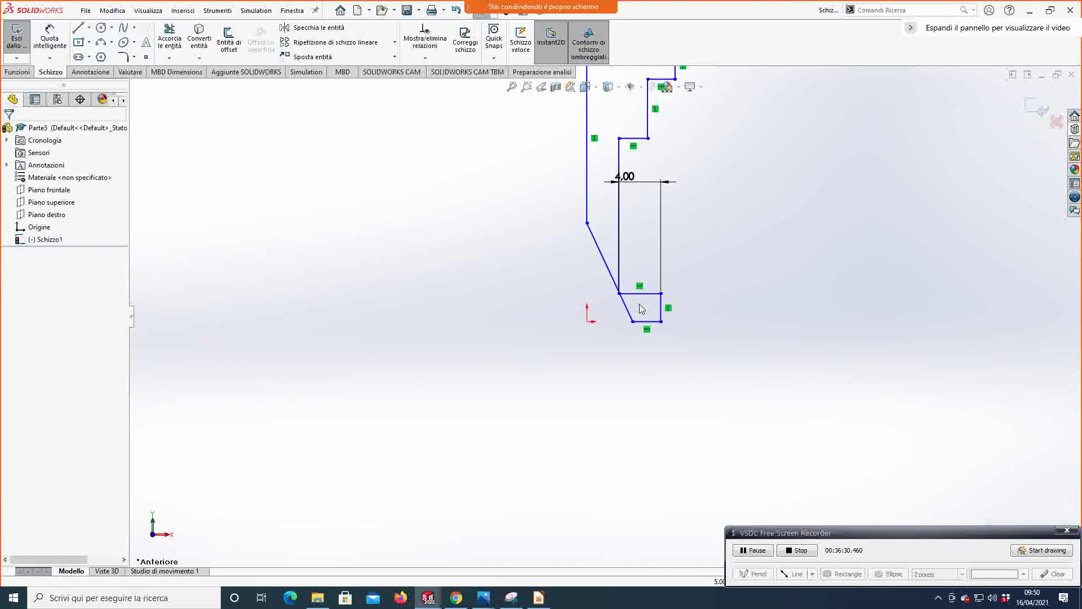
Step: Dimension the bottom edge of the side arm's foot at 8 mm
scroll(641, 310, "up", 1)
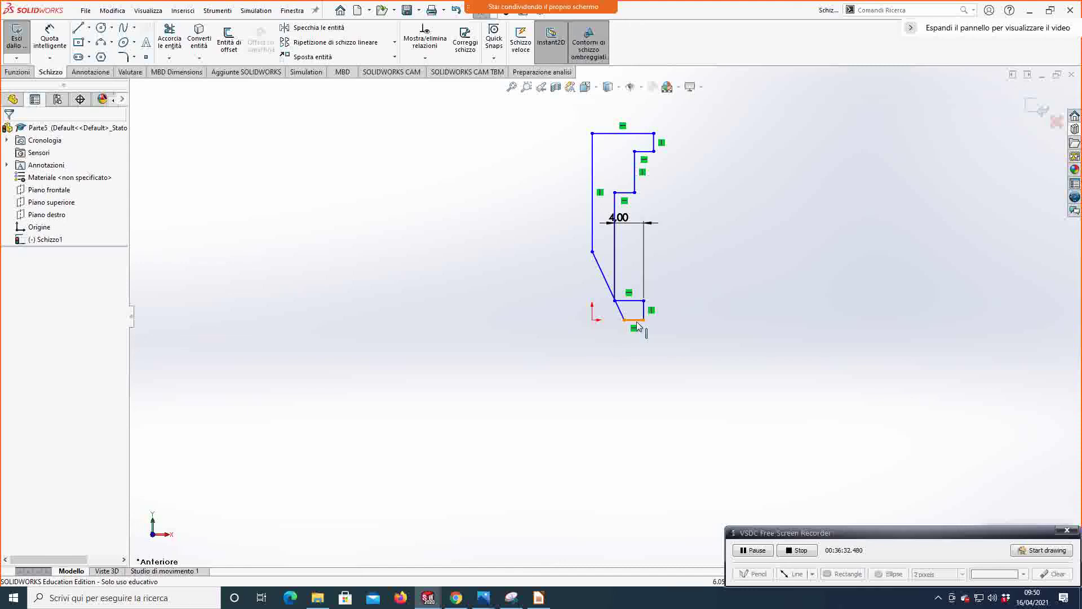
left_click(637, 323)
left_click(40, 37)
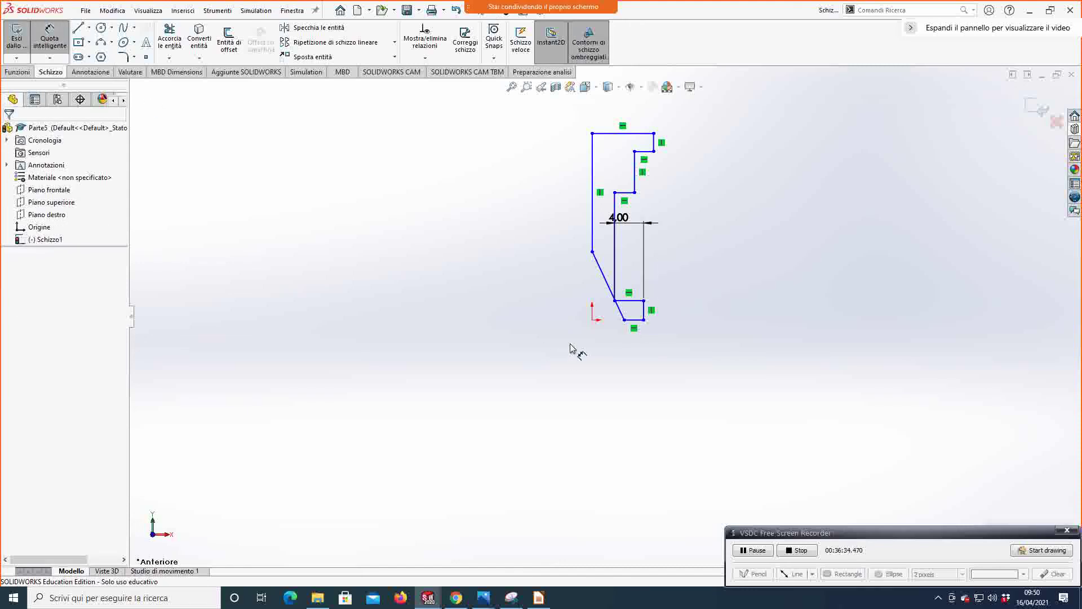
left_click(634, 325)
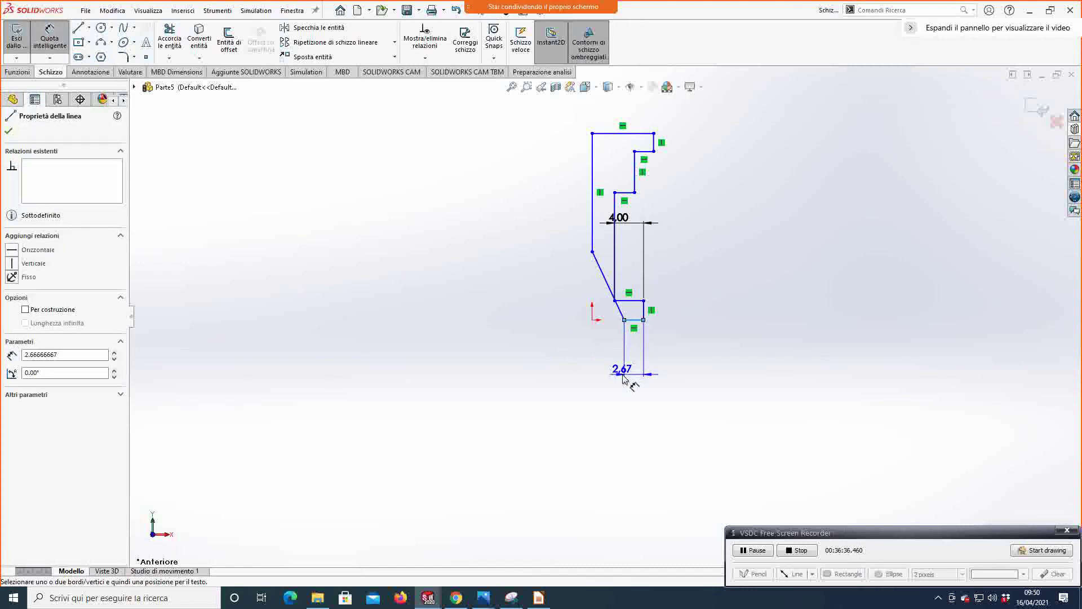
left_click(626, 373)
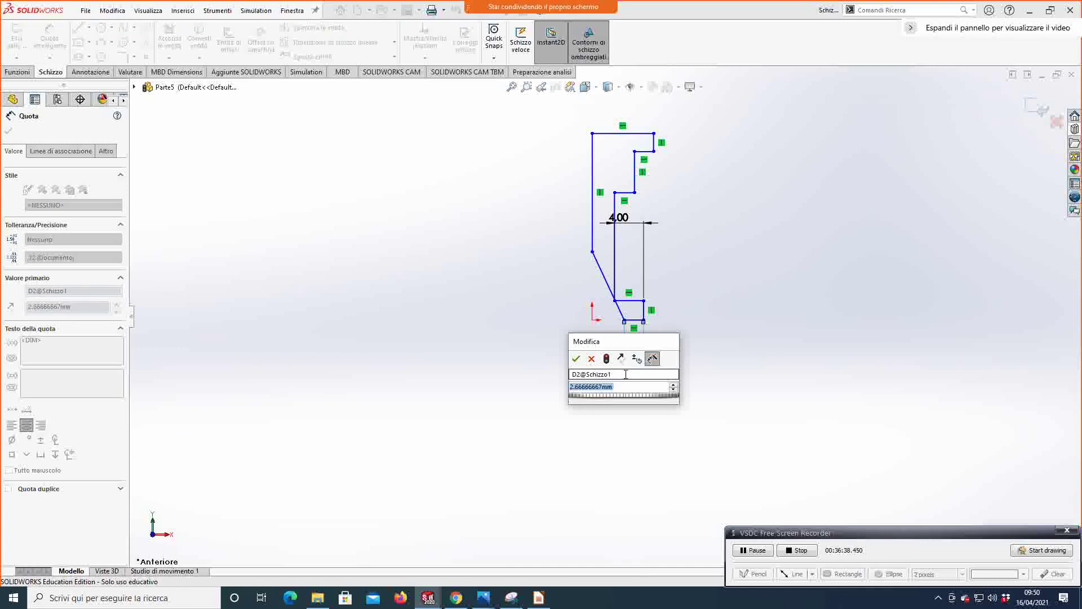
left_click(576, 358)
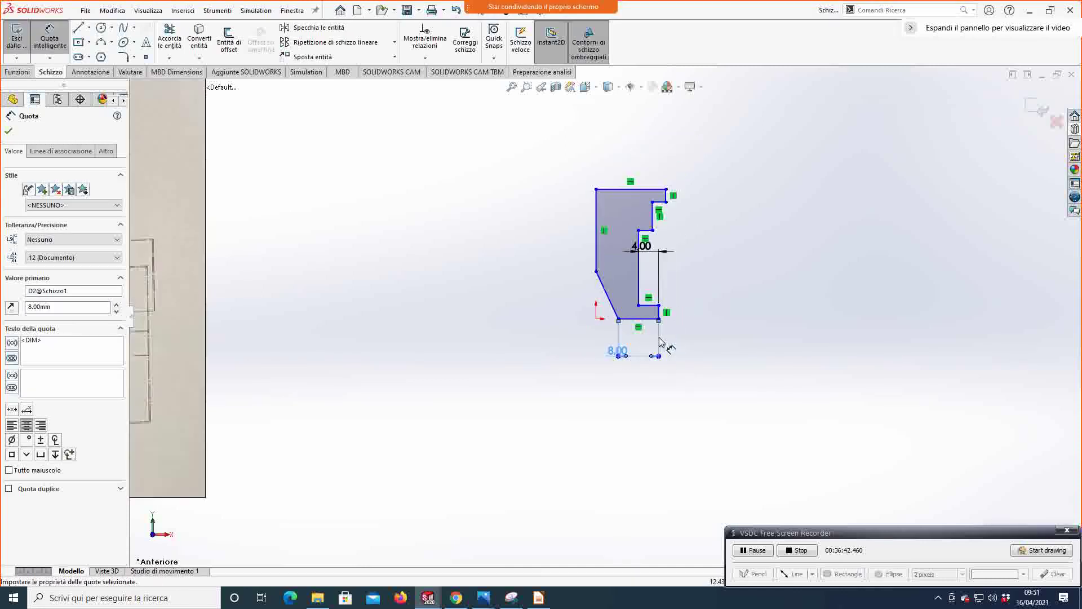
Step: Draw a vertical line about 25.6 mm long from the slanted edge's lower endpoint up to the profile's upper edge
scroll(226, 274, "up", 1)
middle_click_drag(226, 273, 400, 318, "ctrl")
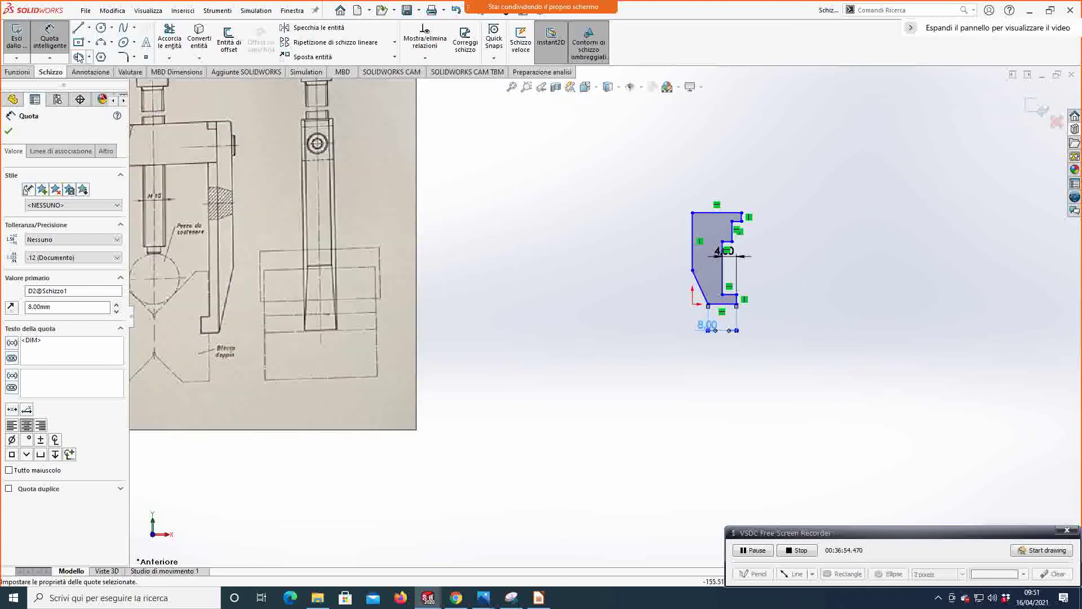
left_click(80, 38)
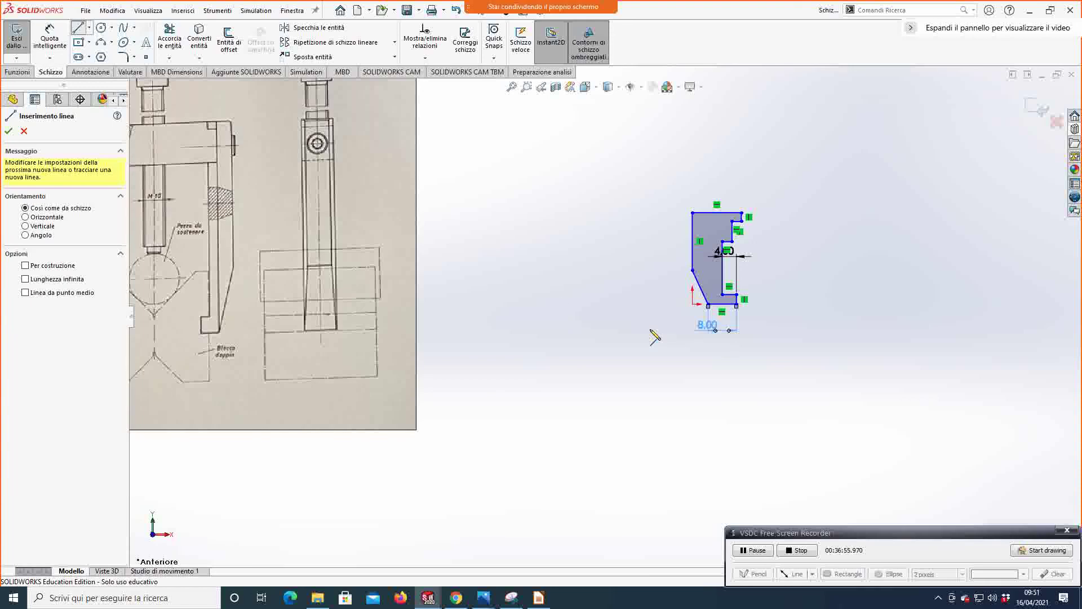
left_click(708, 304)
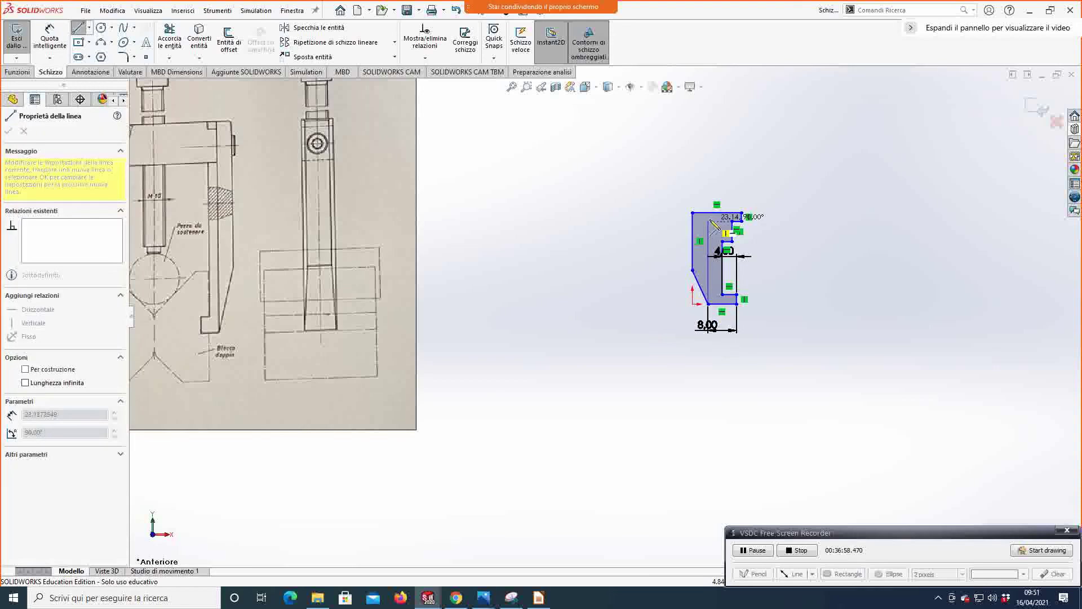
left_click(709, 213)
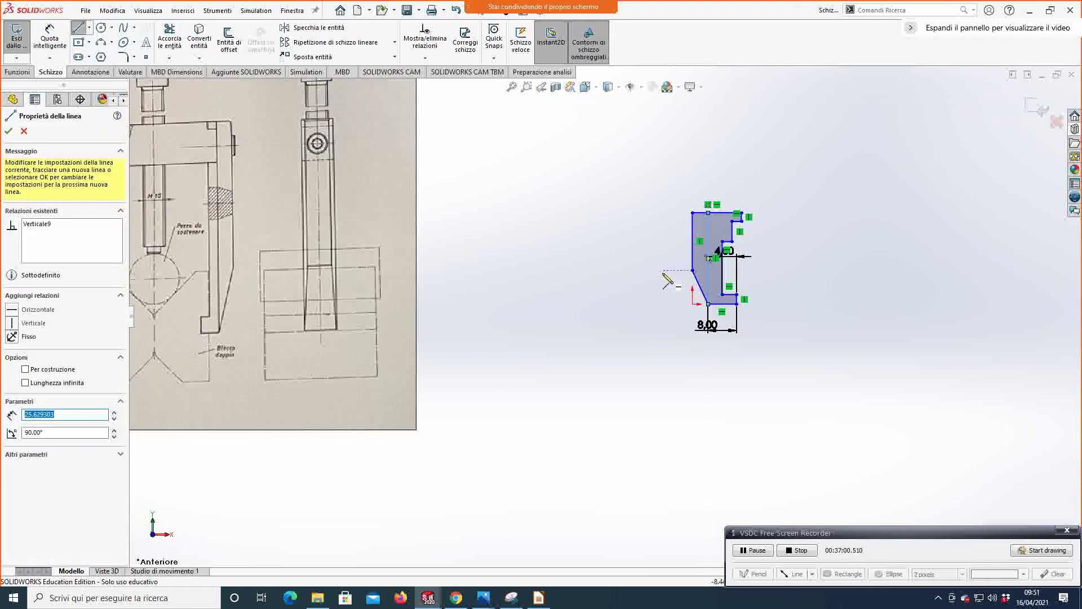
scroll(423, 367, "up", 3)
scroll(408, 316, "down", 1)
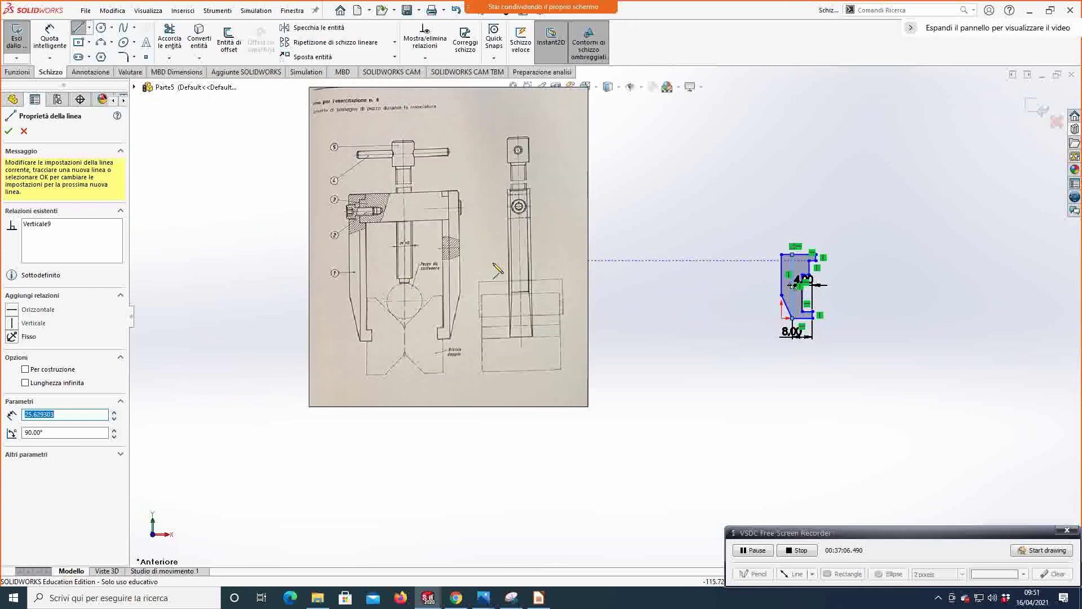
scroll(497, 263, "down", 1)
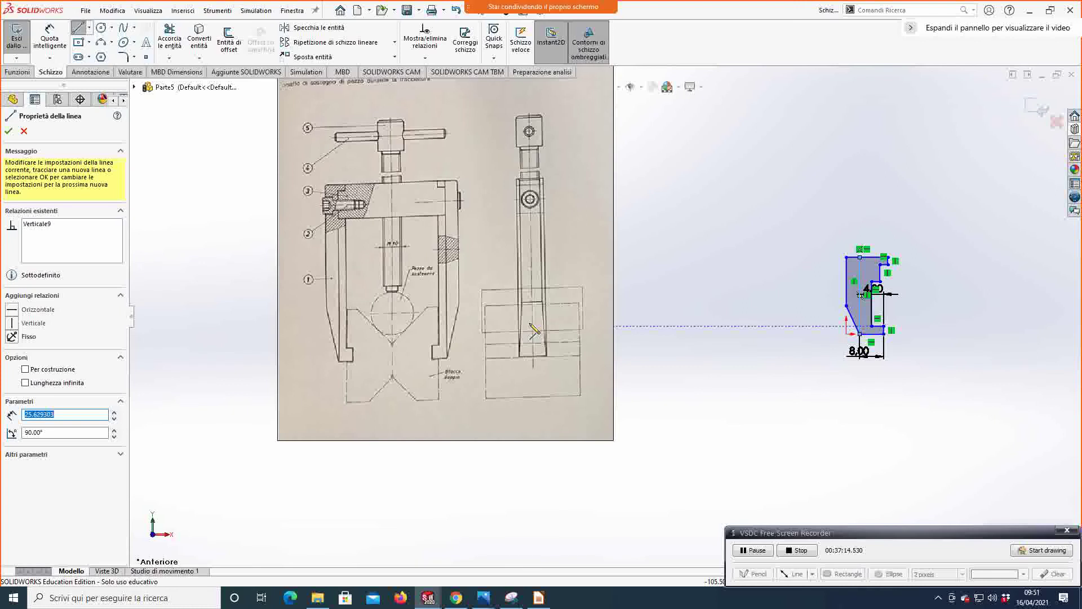
scroll(685, 268, "down", 1)
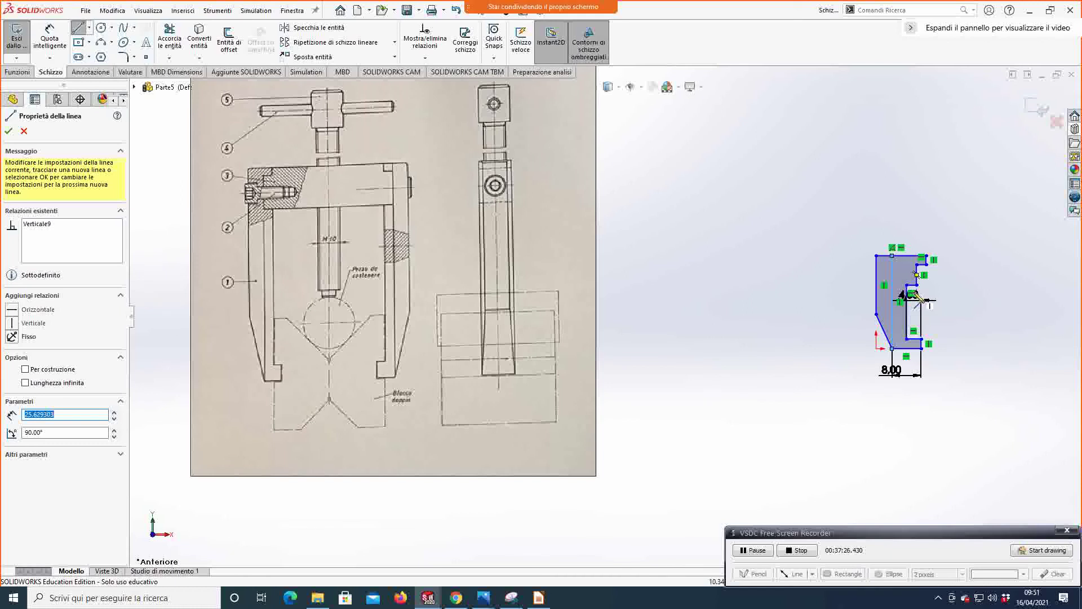
scroll(916, 297, "down", 2)
key("Escape")
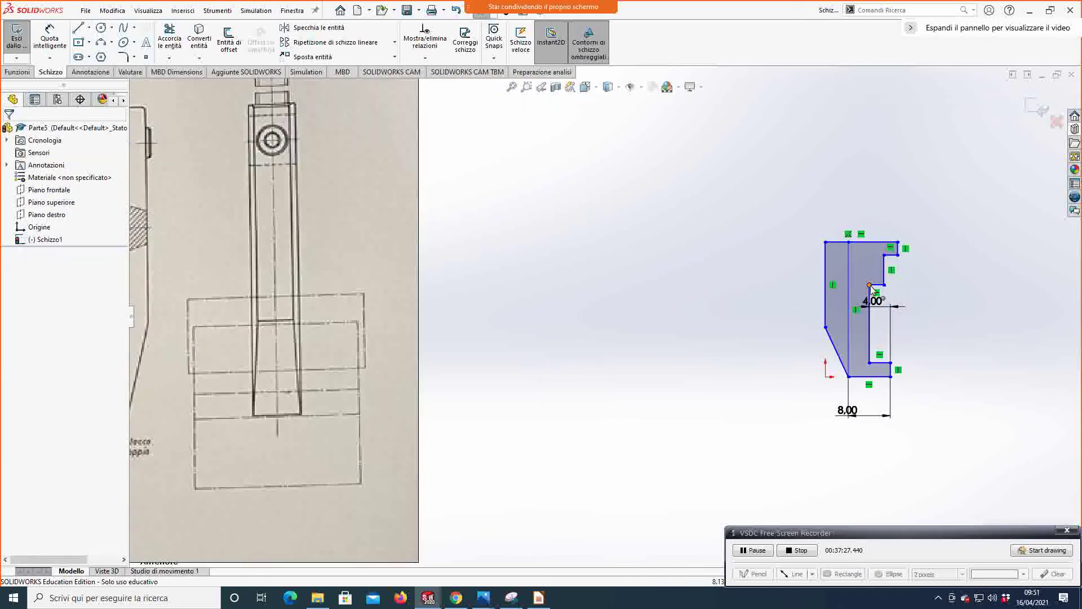
Step: Dimension the horizontal edge below the upper notch at -3 mm so that it runs to the opposite side
left_click(877, 287)
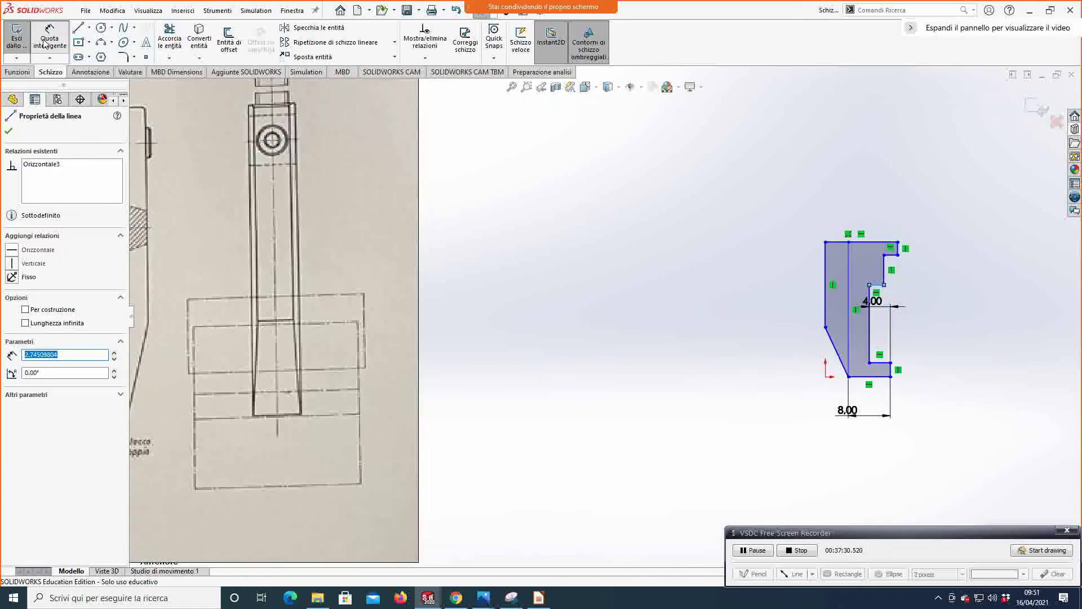
left_click(45, 43)
left_click(877, 285)
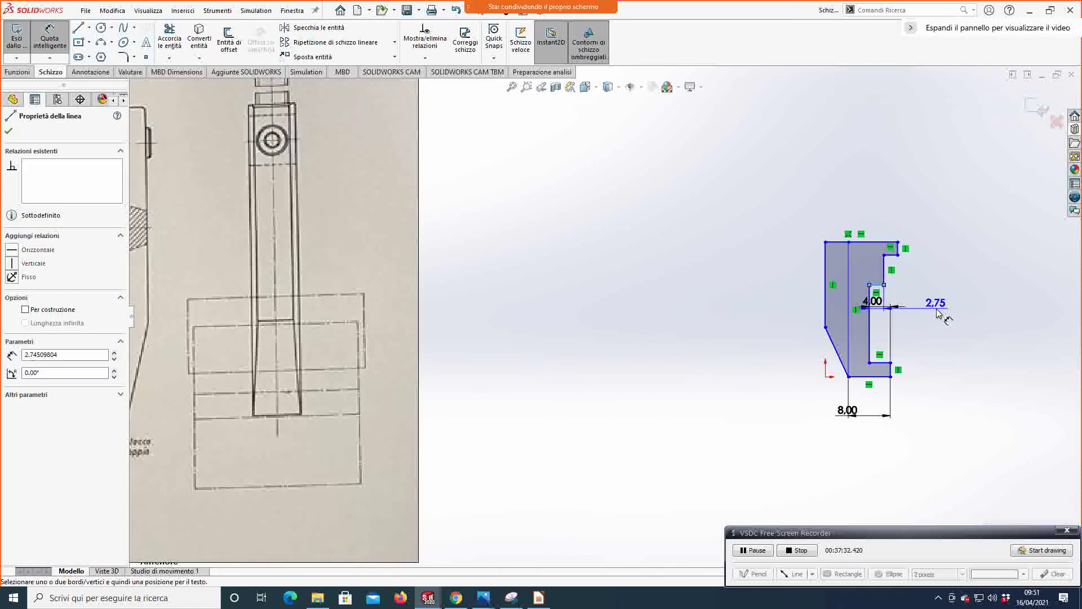
left_click(937, 313)
type("3")
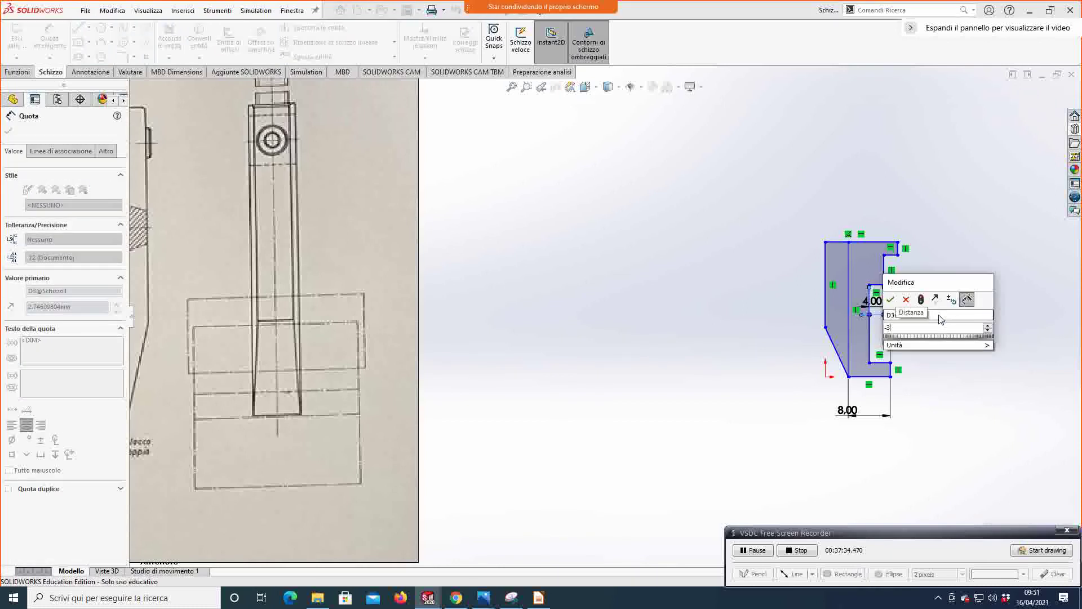
key("Return")
Step: Dimension the vertical edge of the upper notch at 16 mm
scroll(902, 310, "up", 3)
scroll(787, 285, "down", 5)
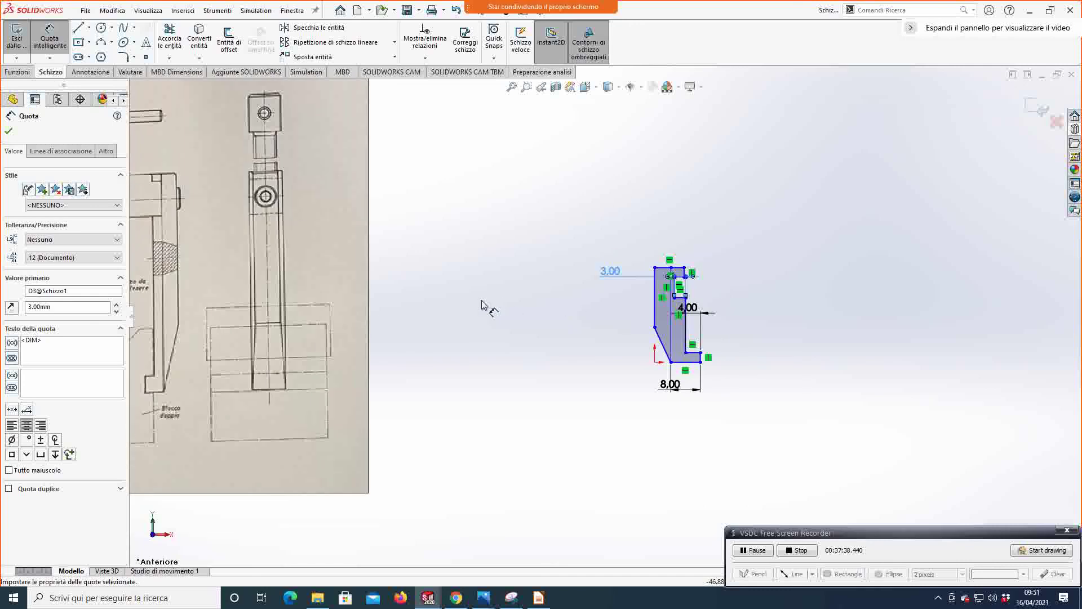
scroll(484, 305, "down", 2)
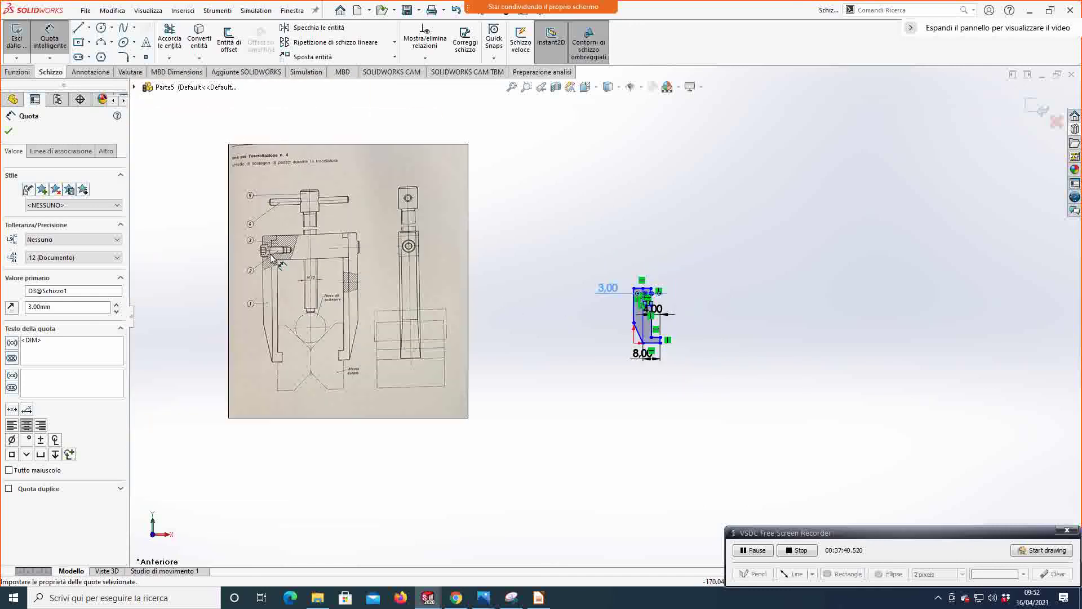
scroll(648, 299, "up", 4)
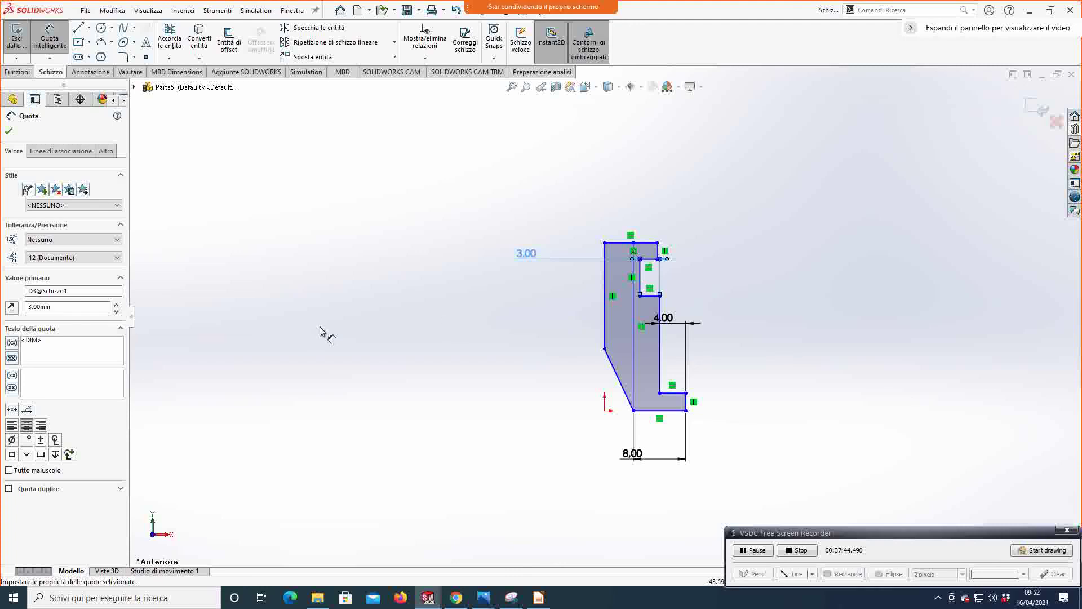
scroll(323, 332, "down", 3)
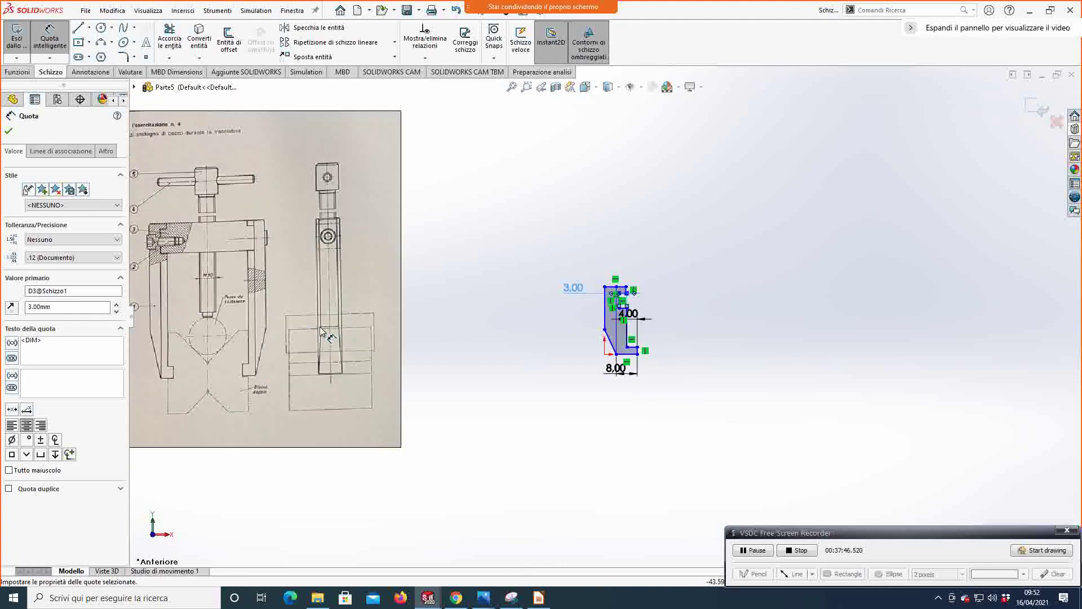
scroll(691, 316, "up", 3)
scroll(692, 316, "up", 1)
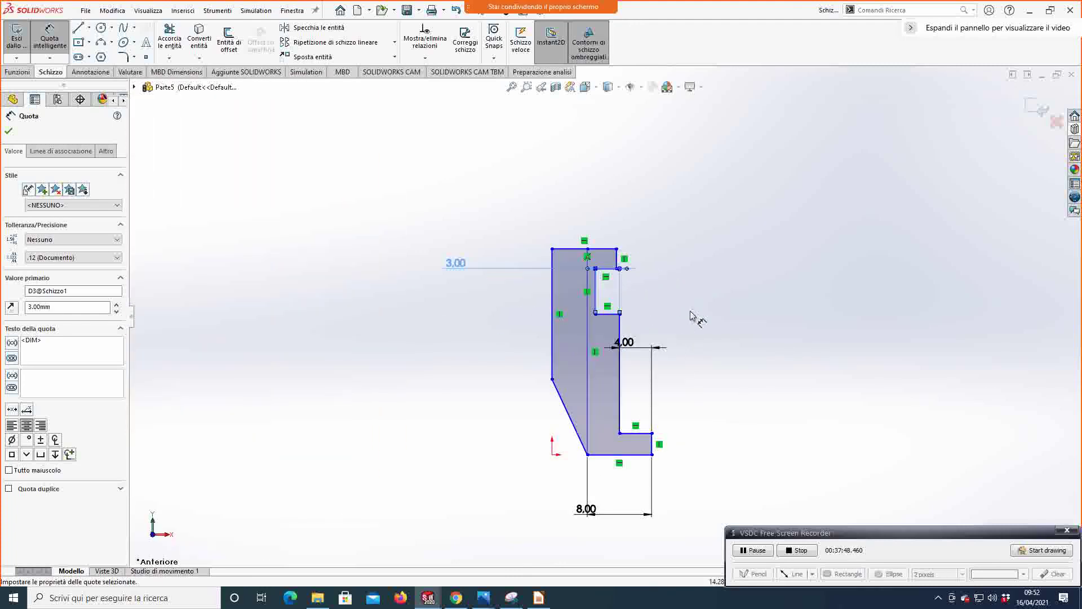
key("Escape")
left_click(50, 44)
left_click(597, 291)
left_click(729, 297)
key("Return")
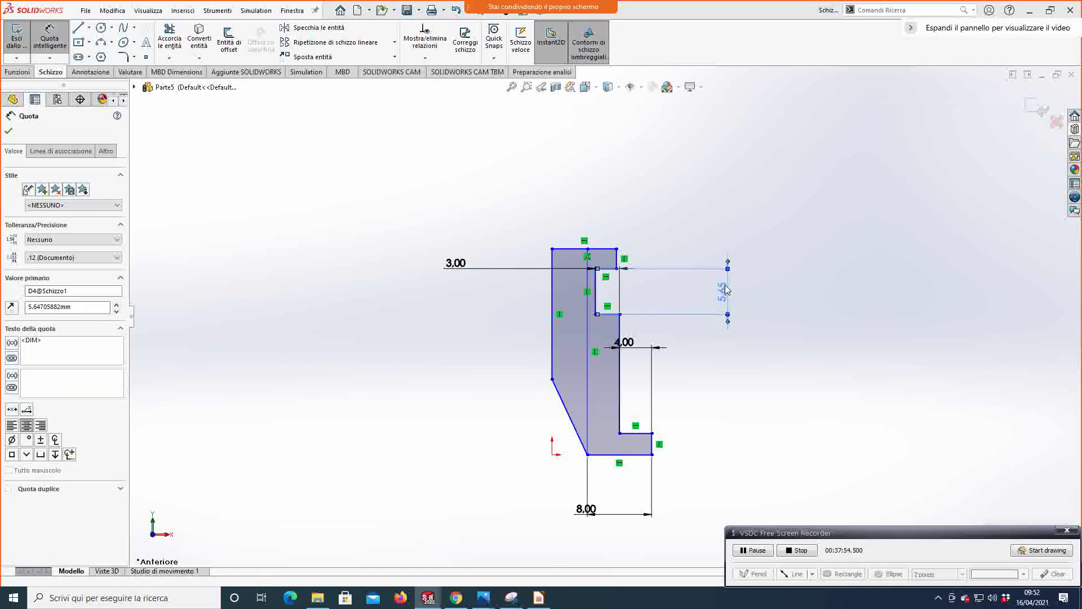
scroll(678, 279, "down", 2)
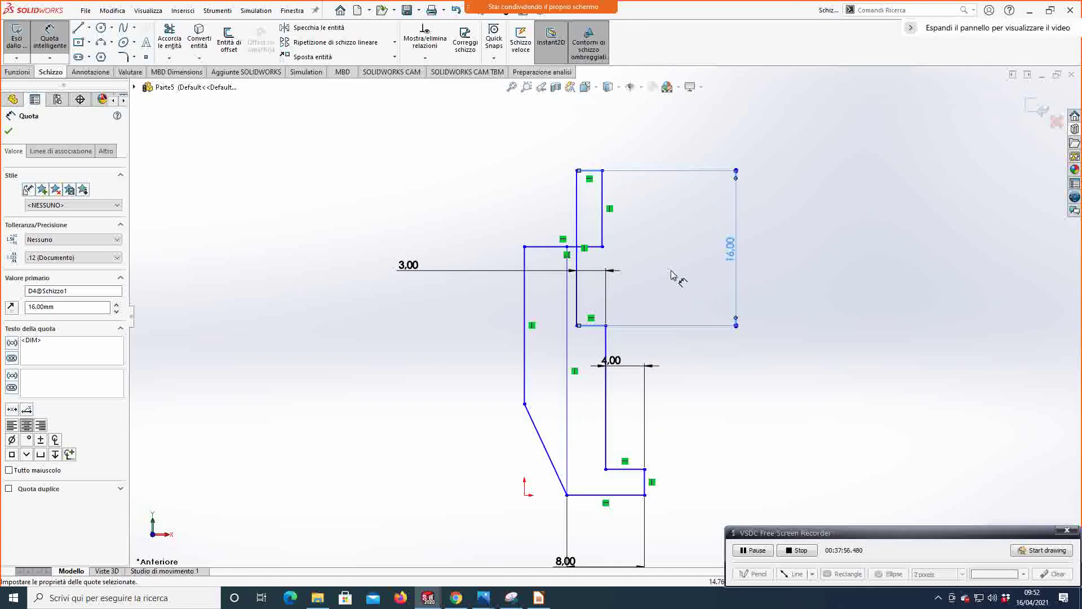
Step: Dimension the vertical end edge of the upper lip at -4 mm so that it extends above the notch
left_click(556, 232)
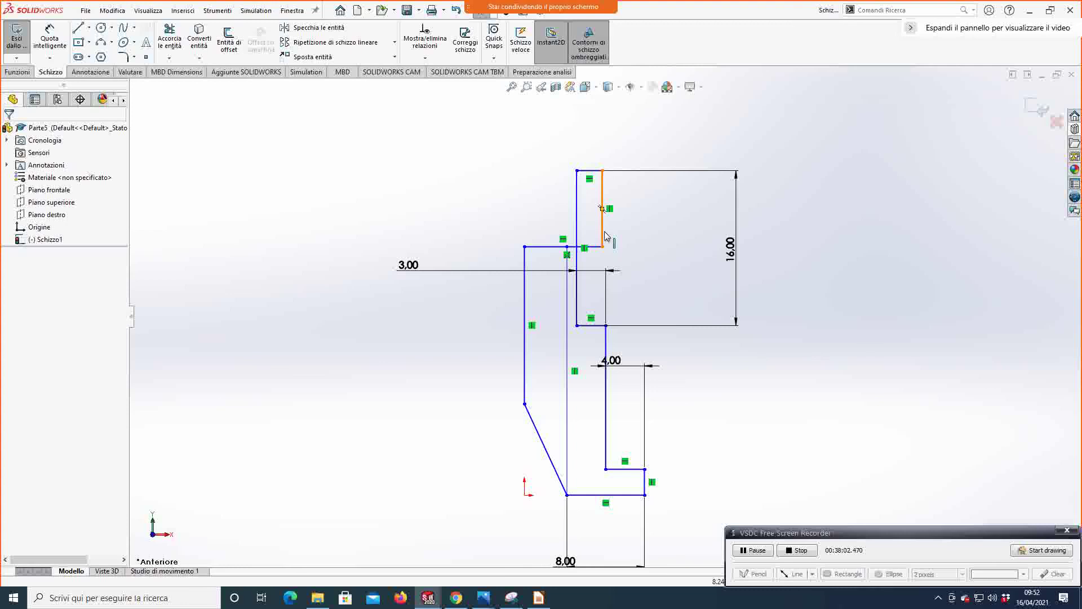
key("d")
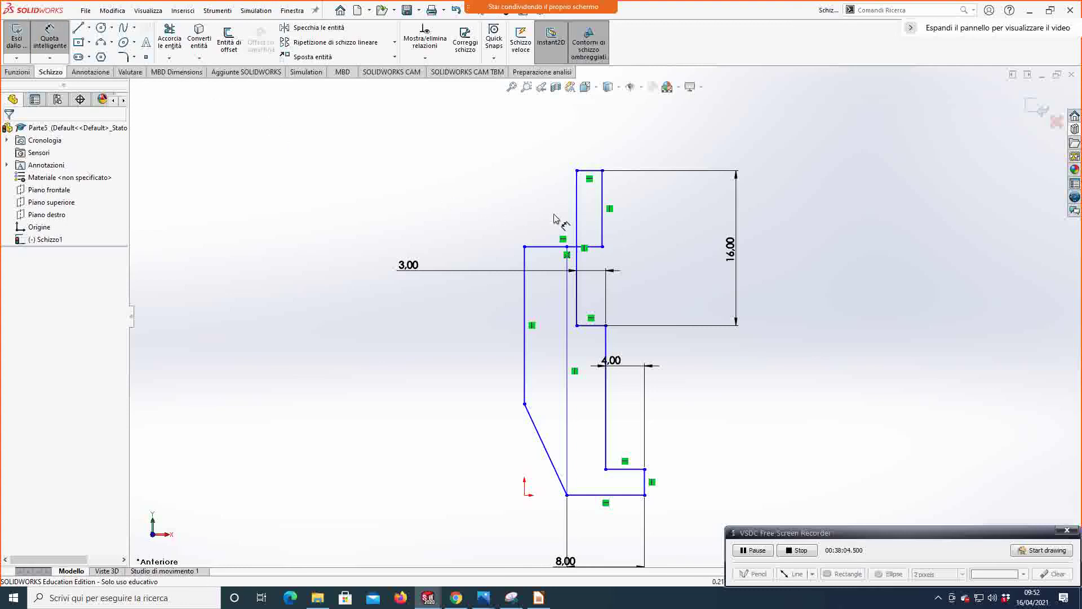
left_click(604, 233)
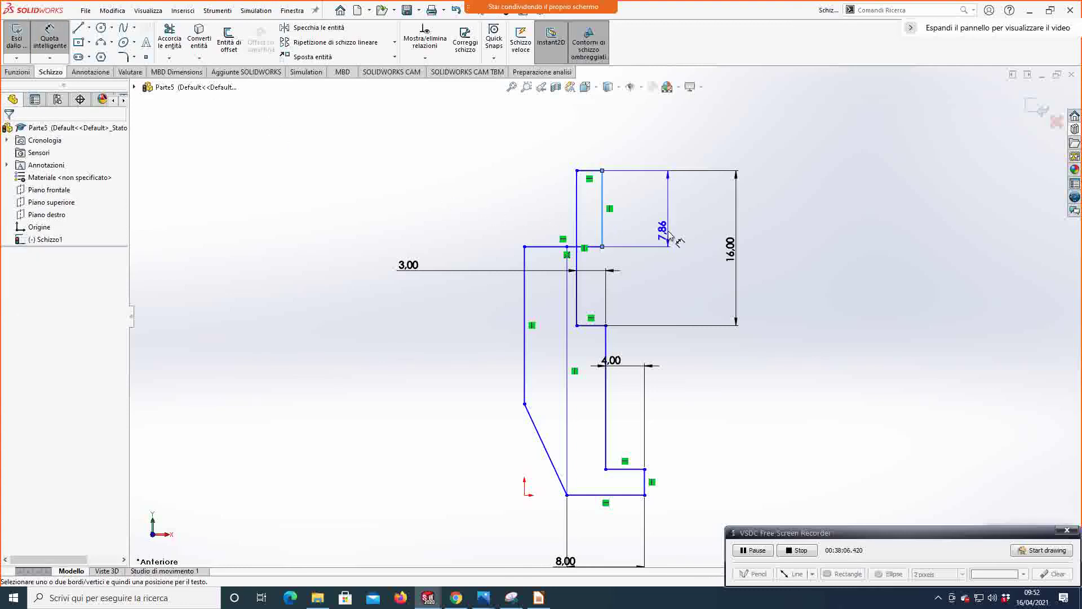
left_click(671, 237)
type("-4")
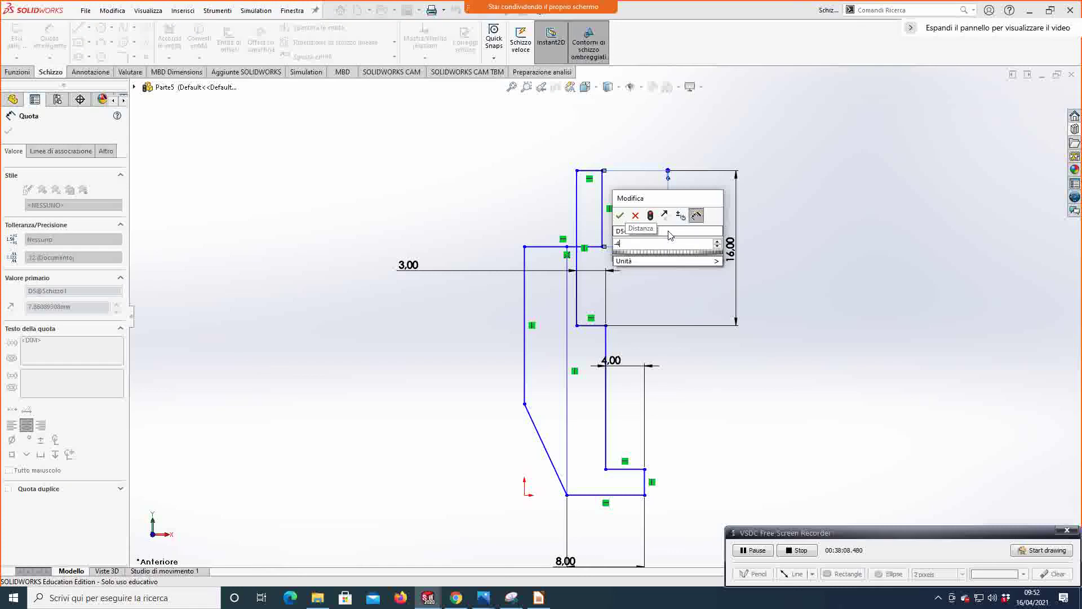
key("Return")
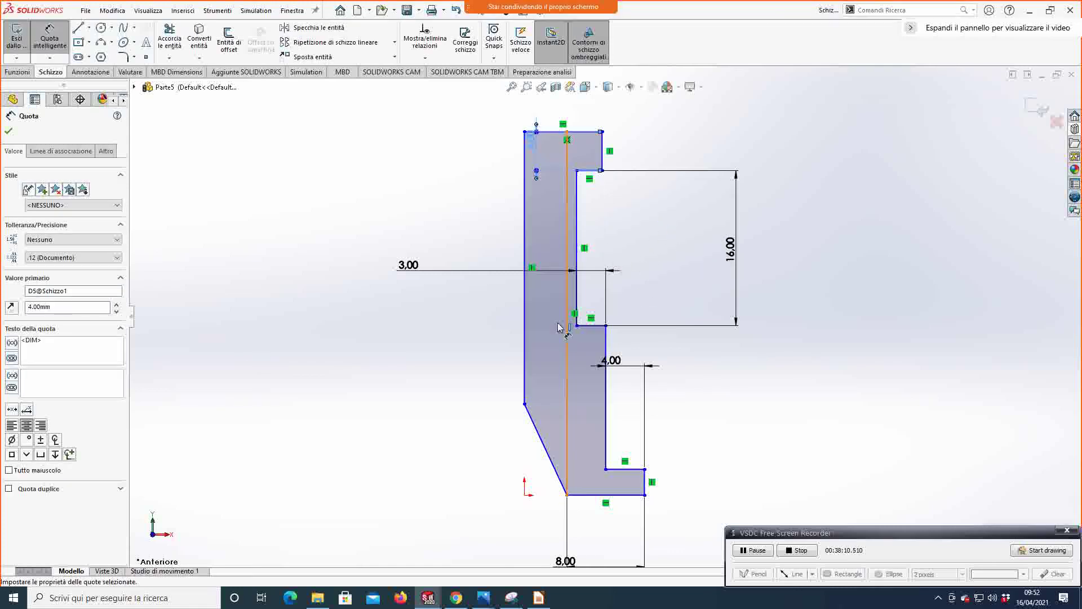
Step: Dimension the side arm's overall height between the foot's bottom edge and the upper edge at 120 mm
key("f")
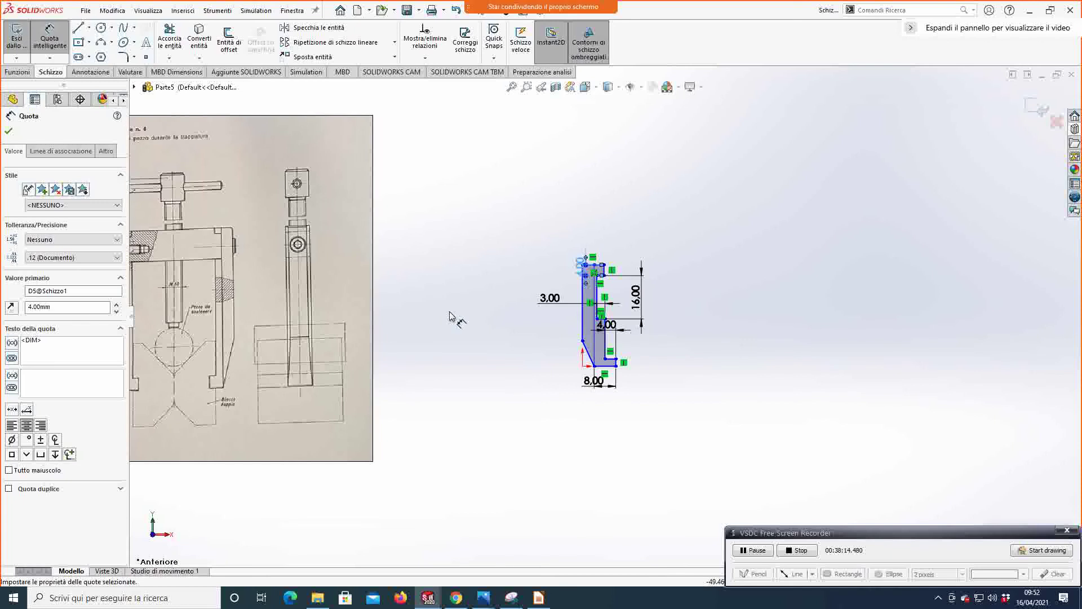
key("z")
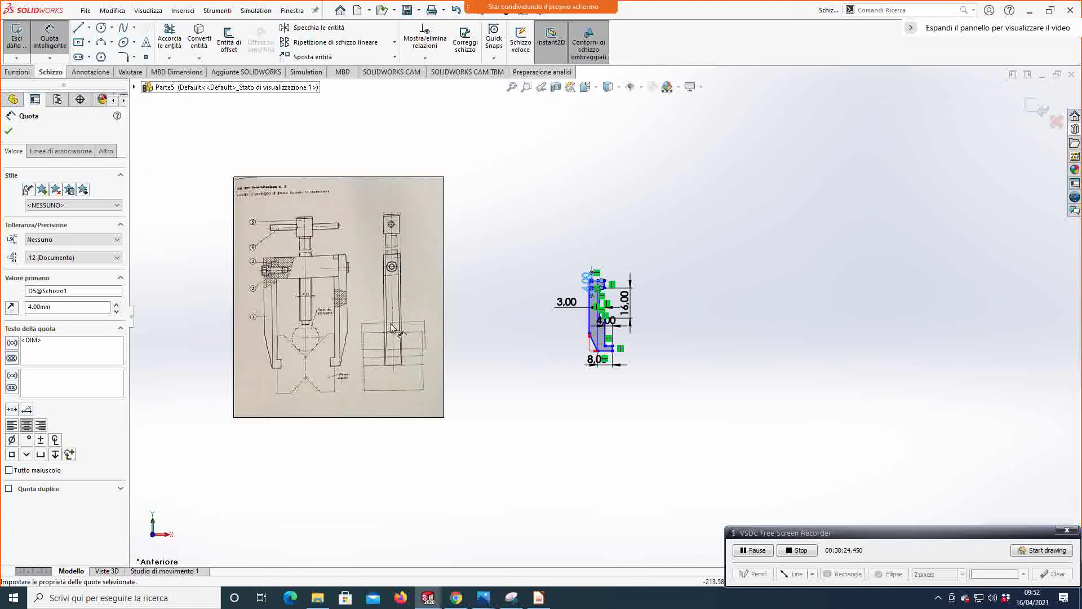
scroll(606, 353, "down", 3)
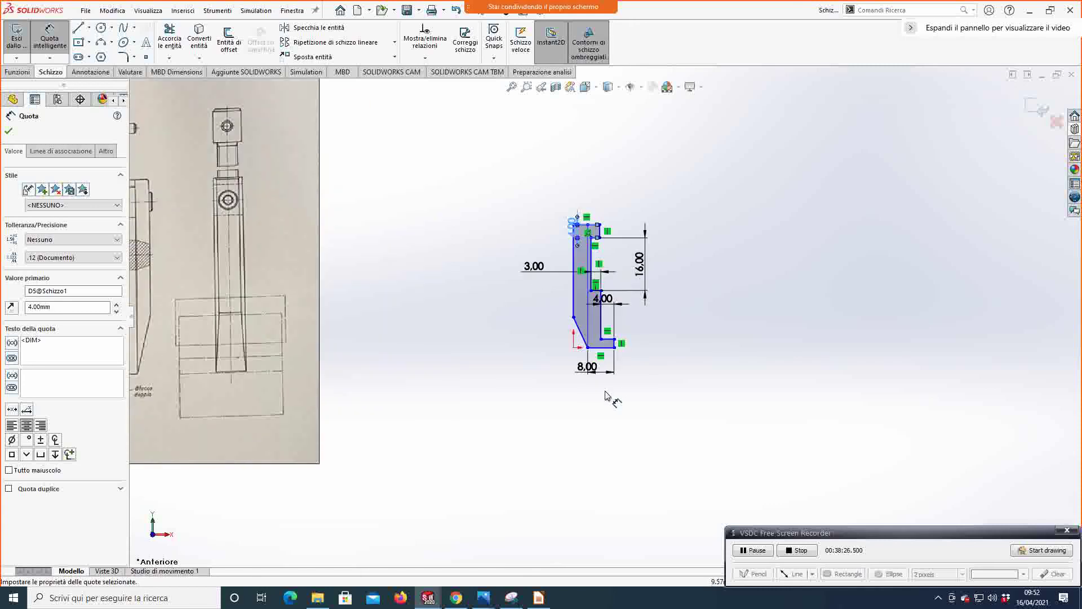
left_click(604, 347)
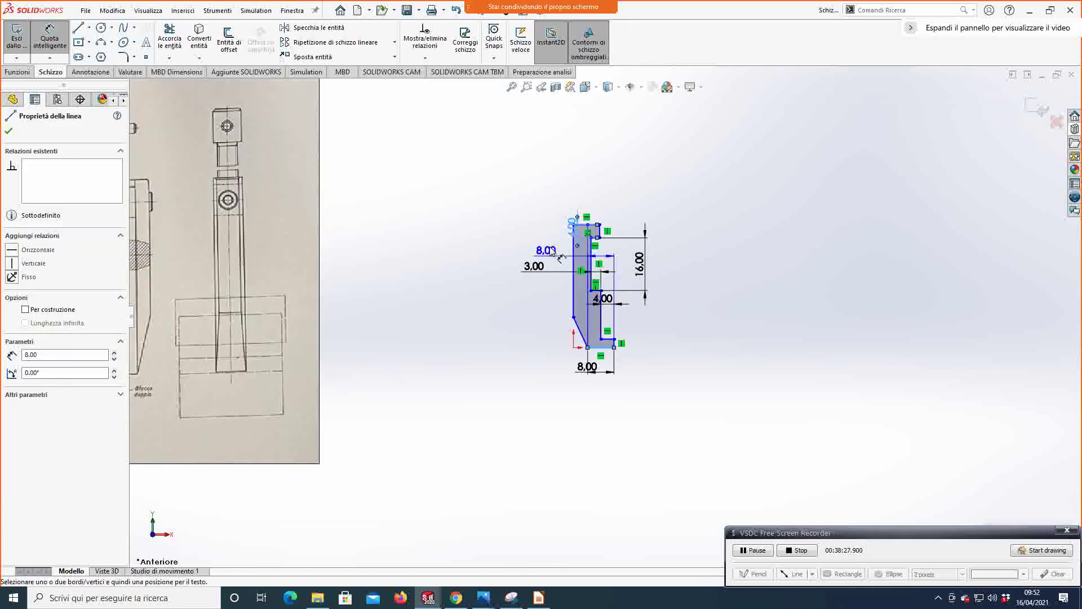
left_click(580, 224)
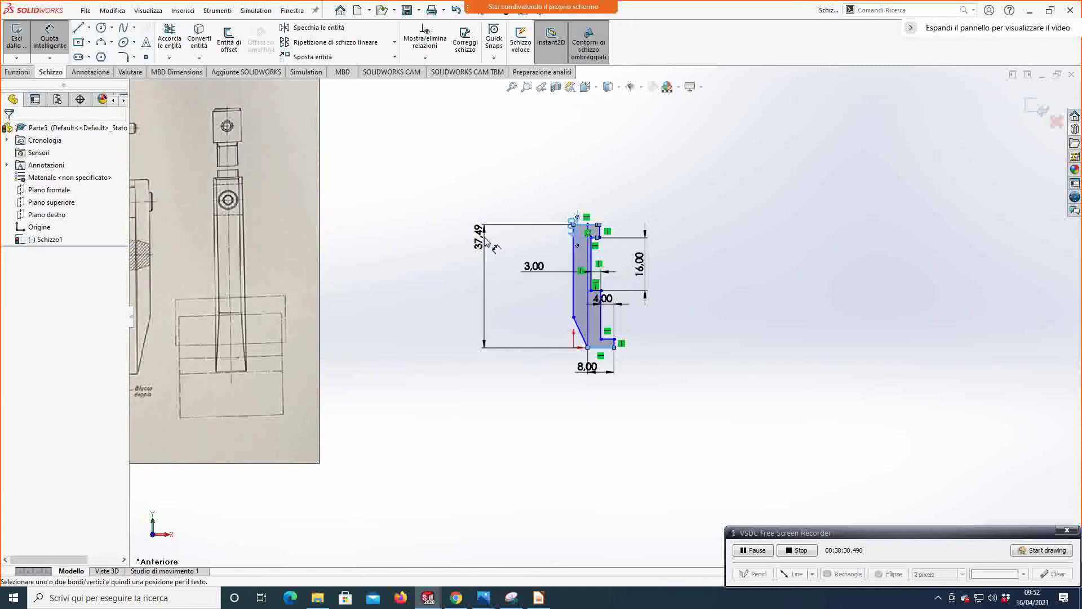
left_click(486, 241)
type("120")
key("Return")
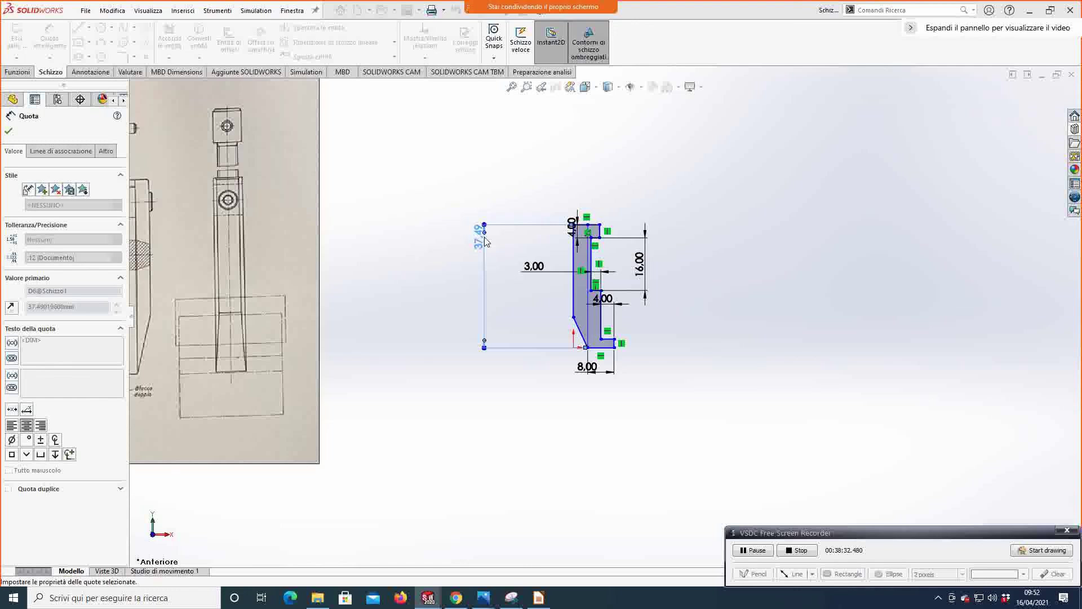
key("f")
scroll(310, 286, "down", 1)
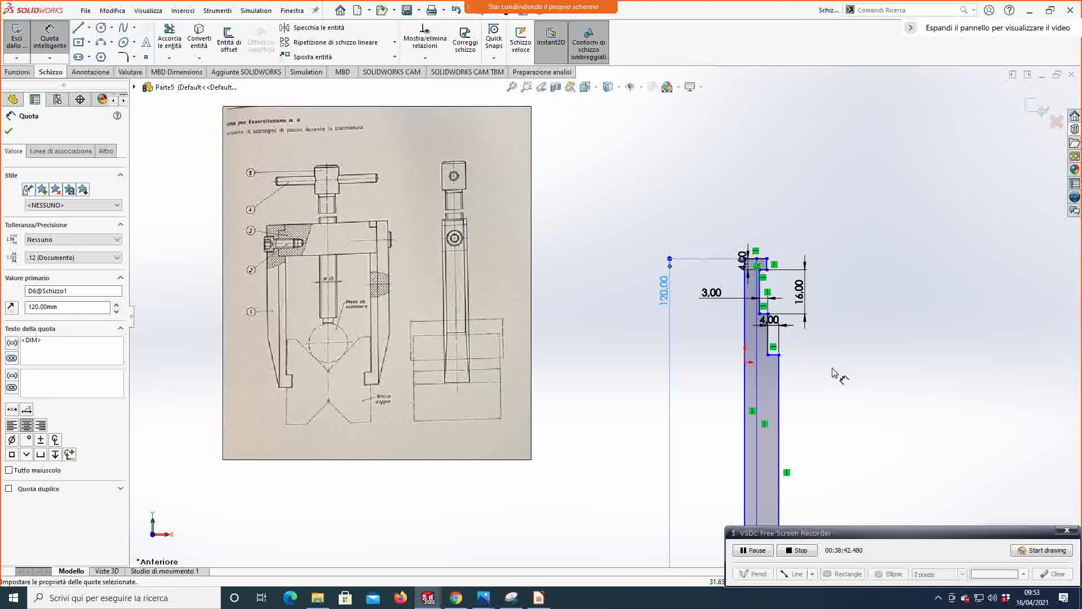
Step: Re-enter 16 mm as the dimension of the upper notch's vertical edge
scroll(835, 373, "down", 1)
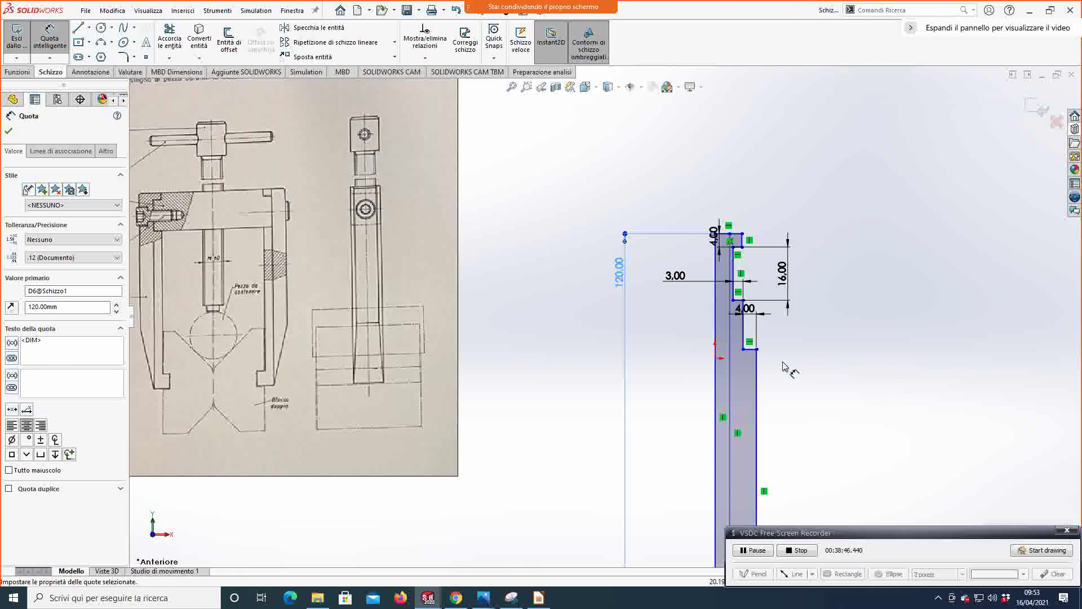
key("Escape")
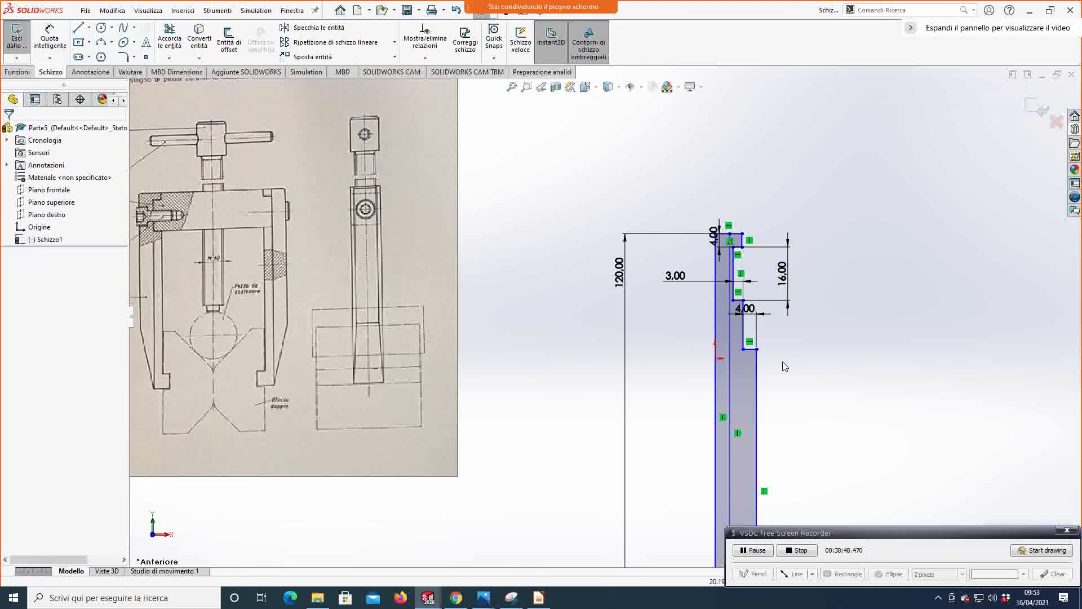
double_click(789, 287)
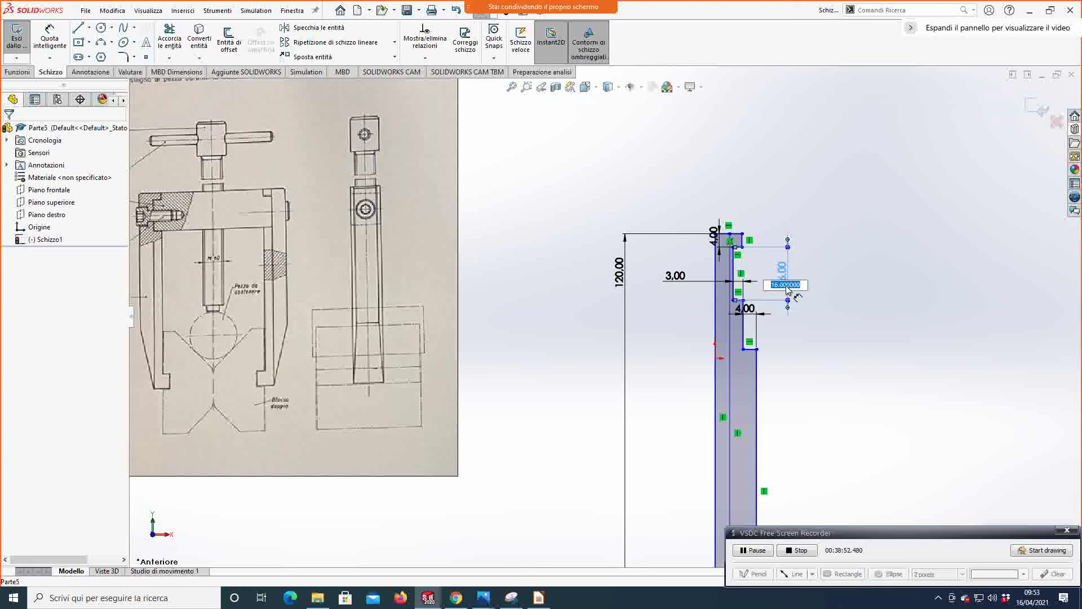
type("16")
key("Return")
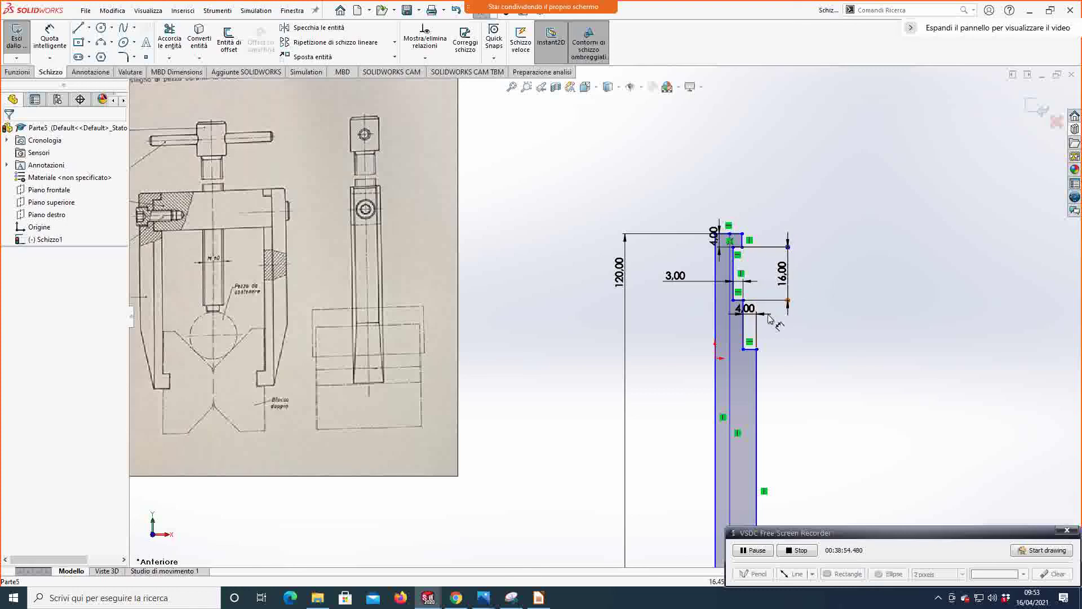
left_click(772, 306)
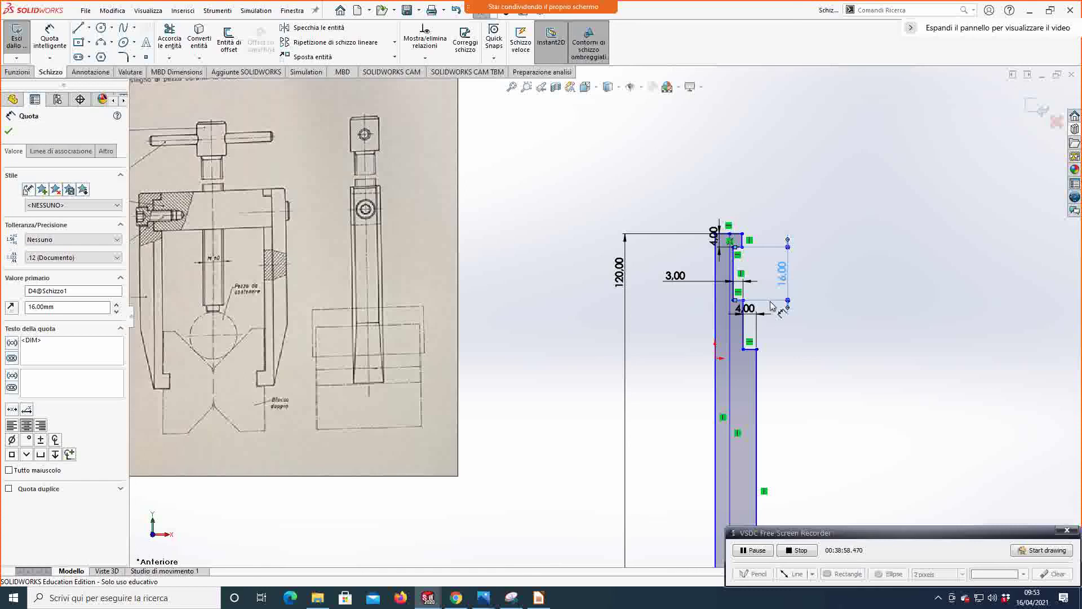
left_click(792, 353)
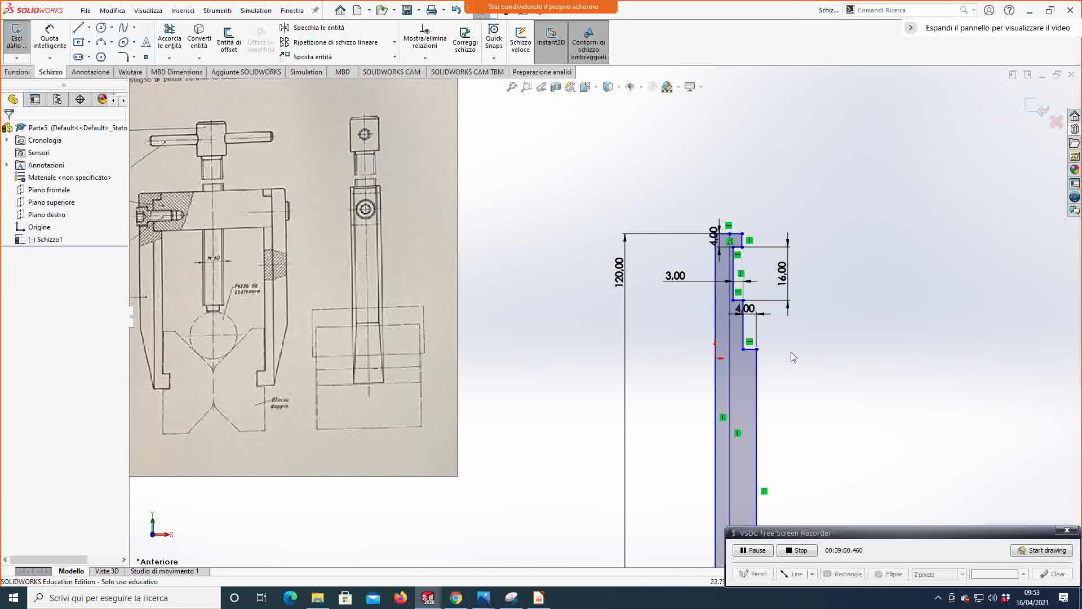
Step: Delete the 4 mm dimension of the shoulder edge below the upper notch
double_click(745, 309)
key("Return")
key("Delete")
left_click(50, 38)
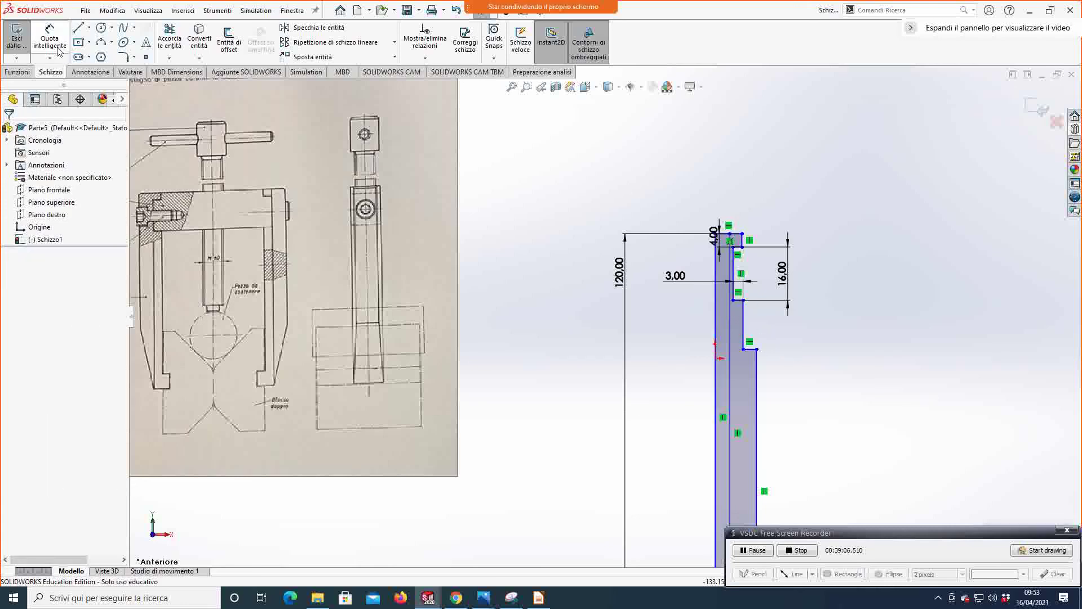
left_click(739, 302)
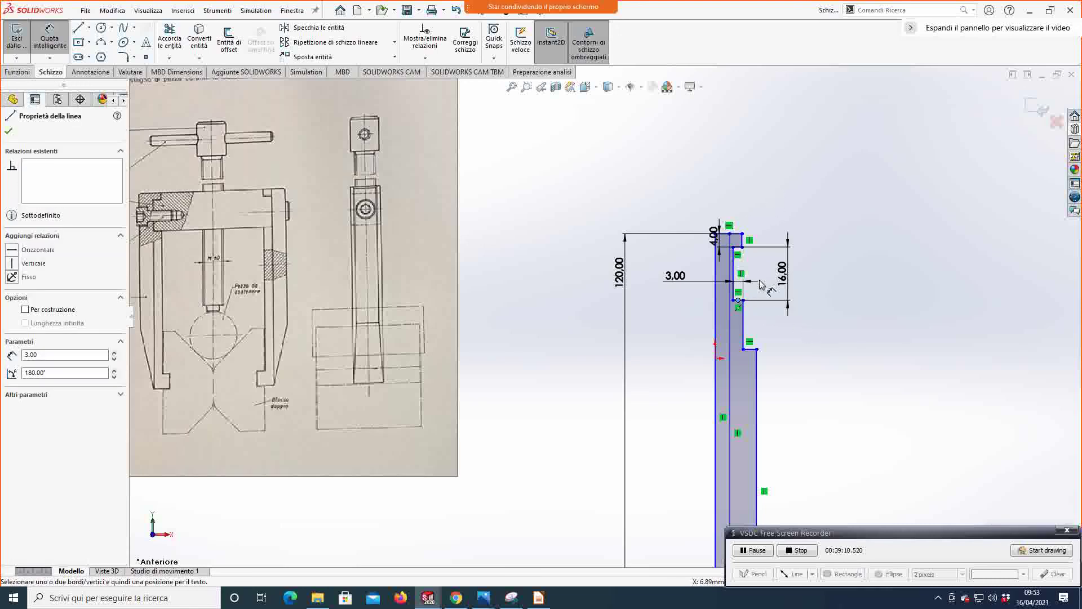
scroll(745, 304, "down", 3)
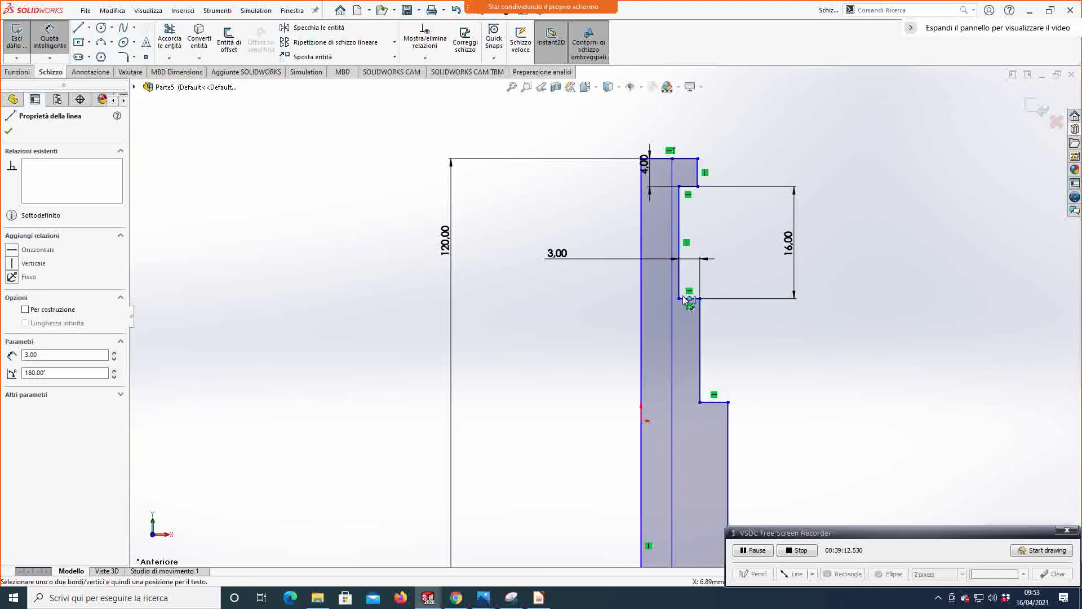
left_click(688, 300)
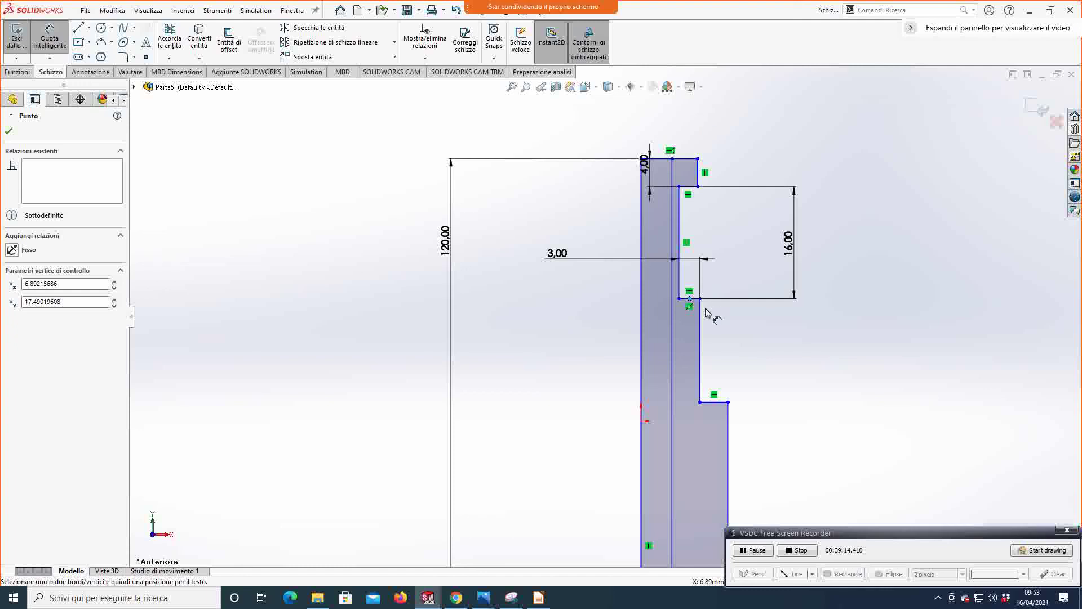
left_click(693, 300)
left_click(689, 298)
key("Escape")
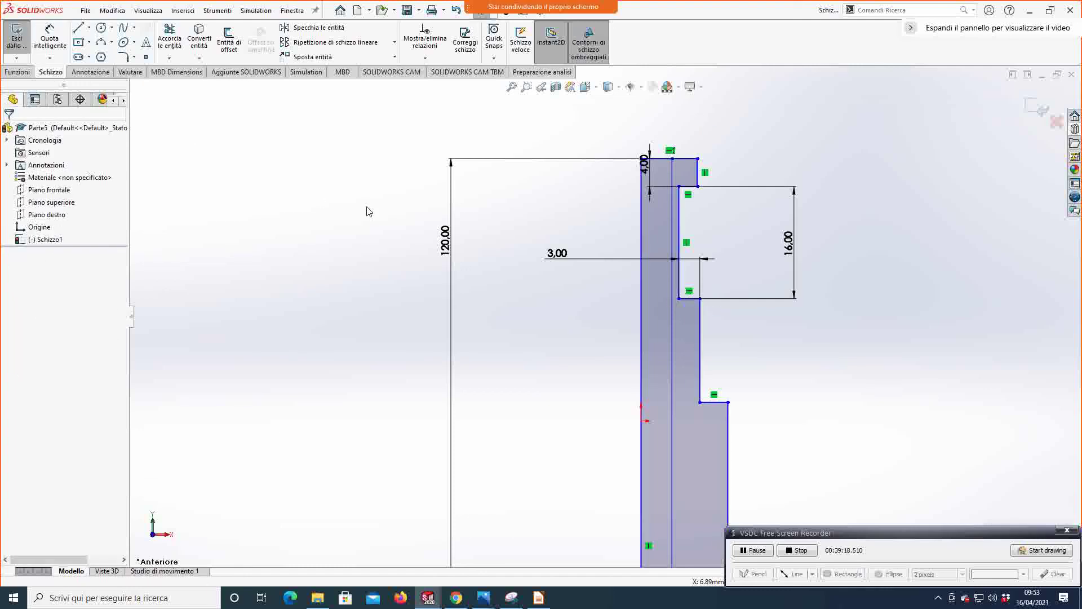
Step: Make the notch's lower edge and the shoulder edge collinear, and remove the vertical edge between them
left_click(716, 403)
left_click(694, 302, "ctrl")
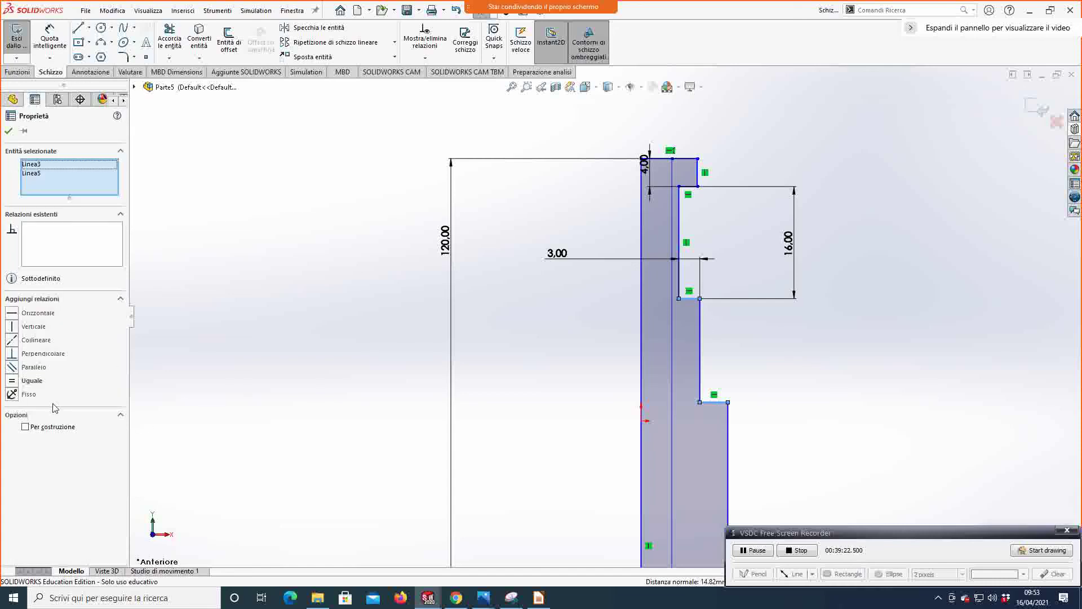
left_click(19, 341)
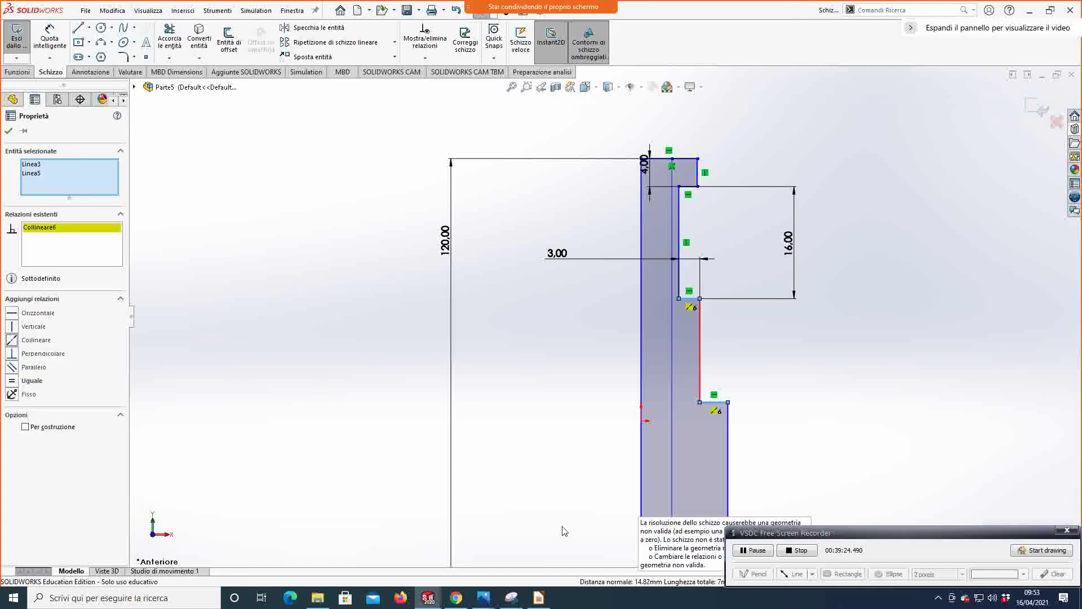
left_click(728, 378)
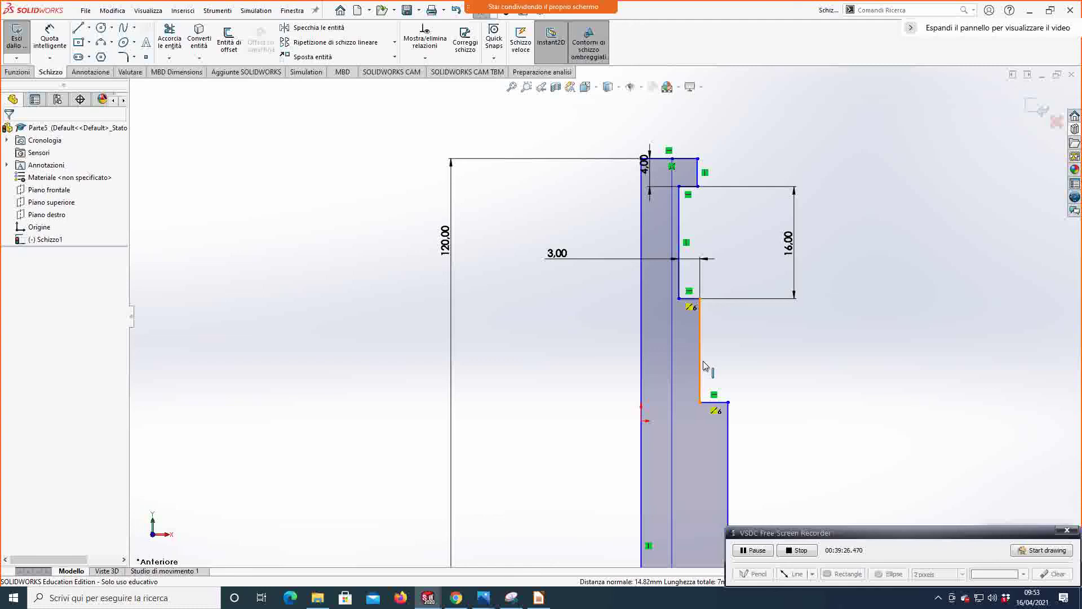
left_click(703, 365)
key("Escape")
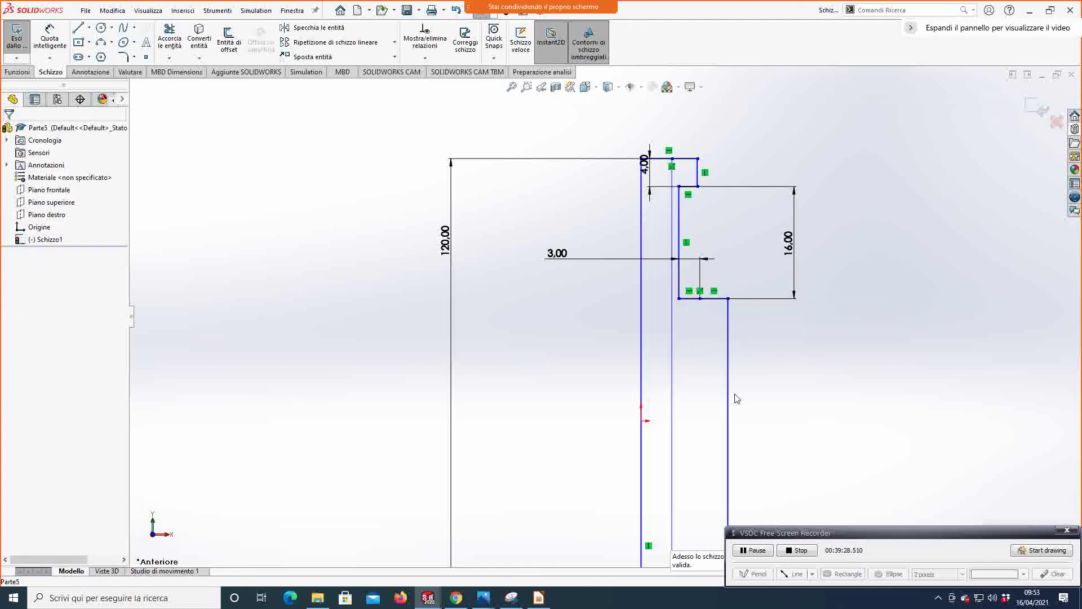
Step: Delete the two short collinear edges at the bottom of the upper notch, including their associated dimension
scroll(734, 398, "up", 3)
scroll(606, 317, "up", 2)
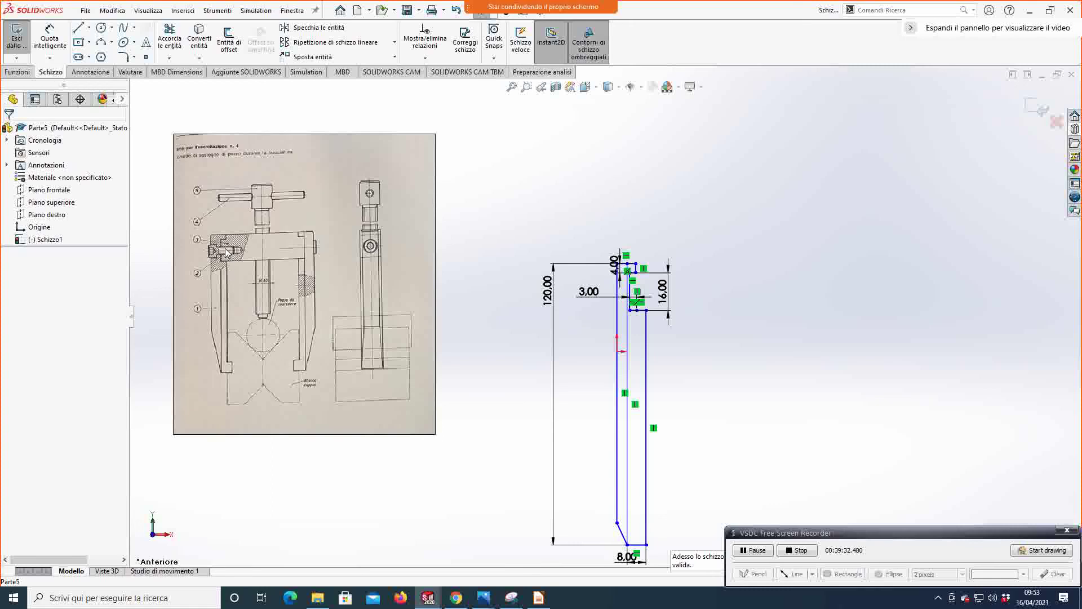
scroll(650, 347, "down", 2)
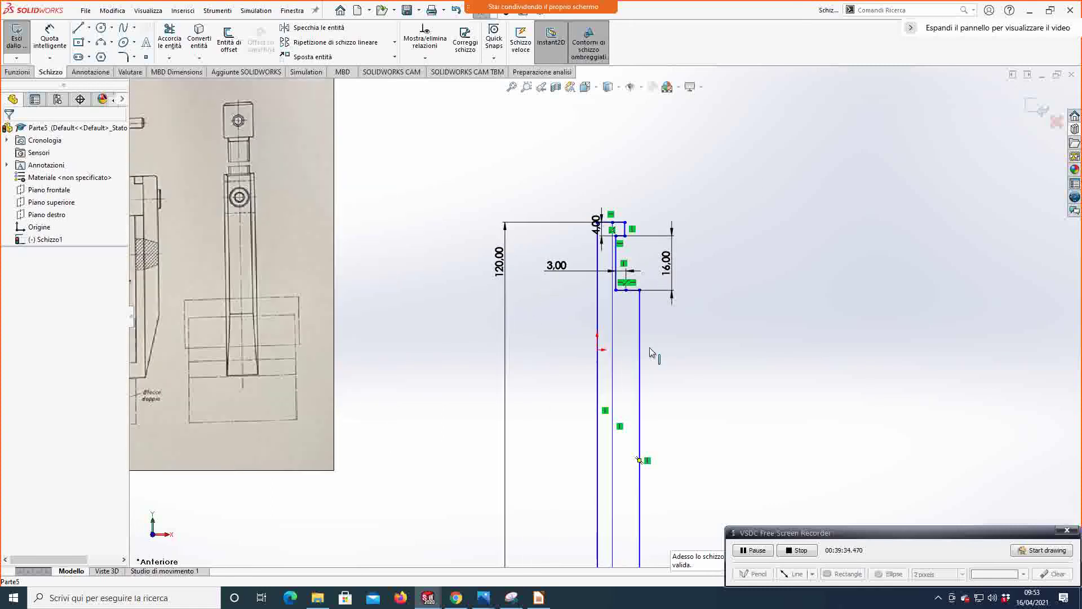
scroll(650, 353, "up", 2)
right_click_drag(649, 352, 617, 293)
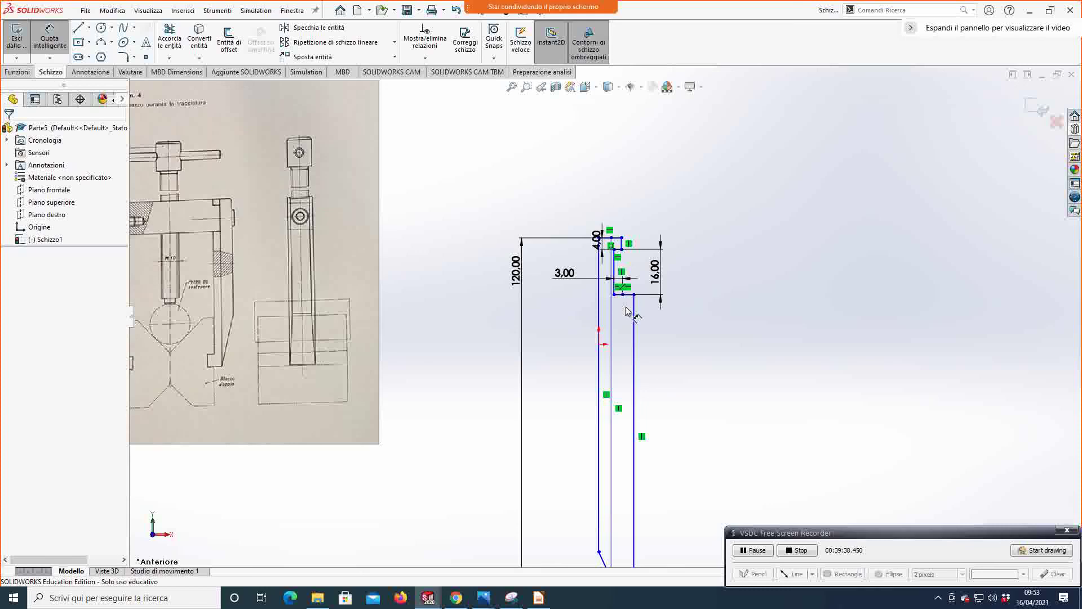
scroll(625, 307, "down", 2)
key("Escape")
left_click(612, 286)
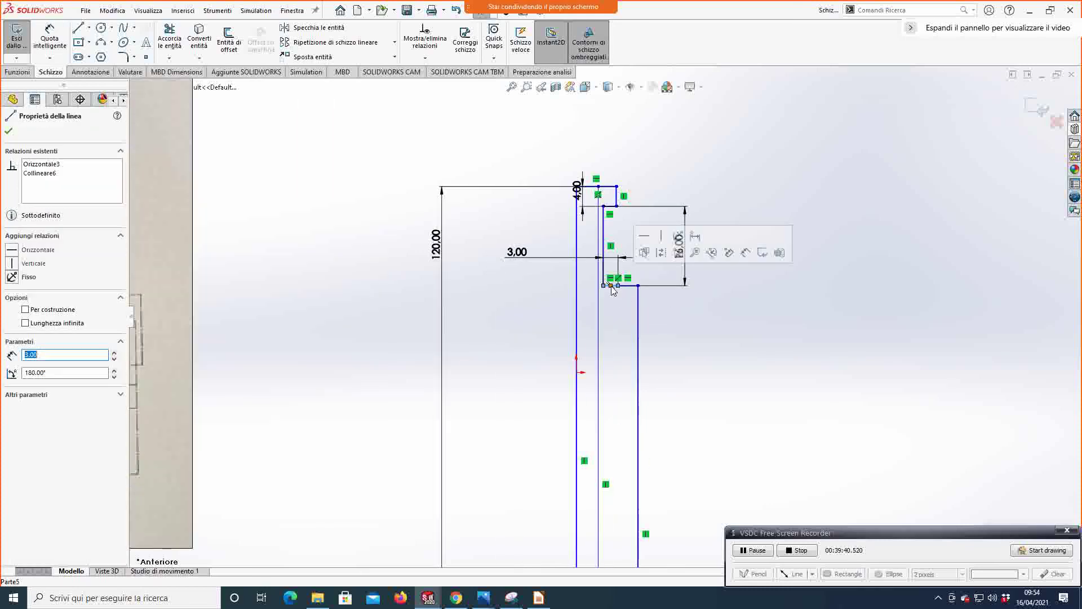
key("Delete")
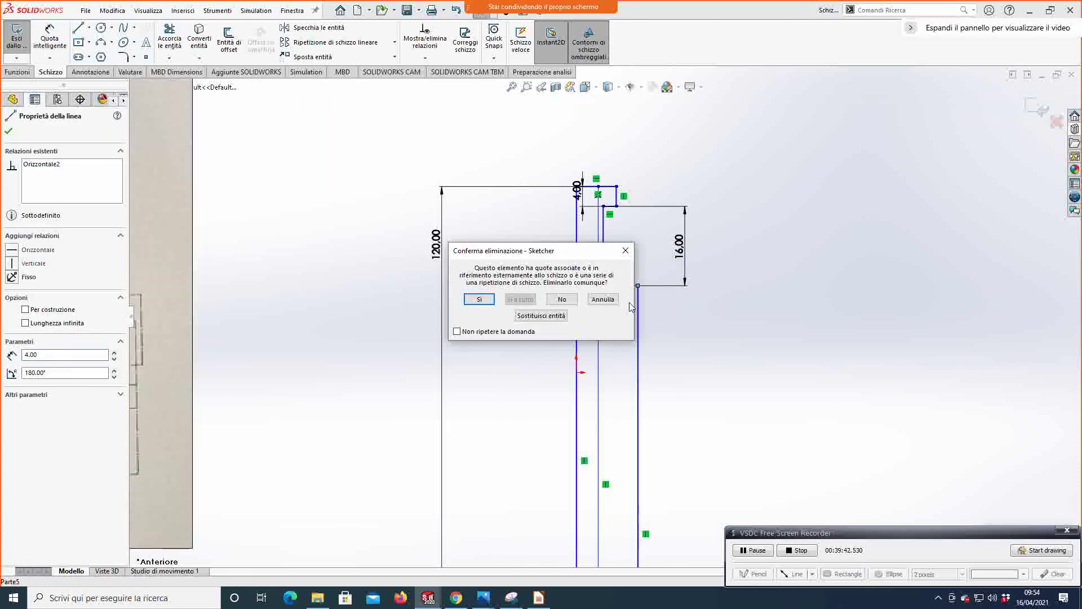
left_click(480, 300)
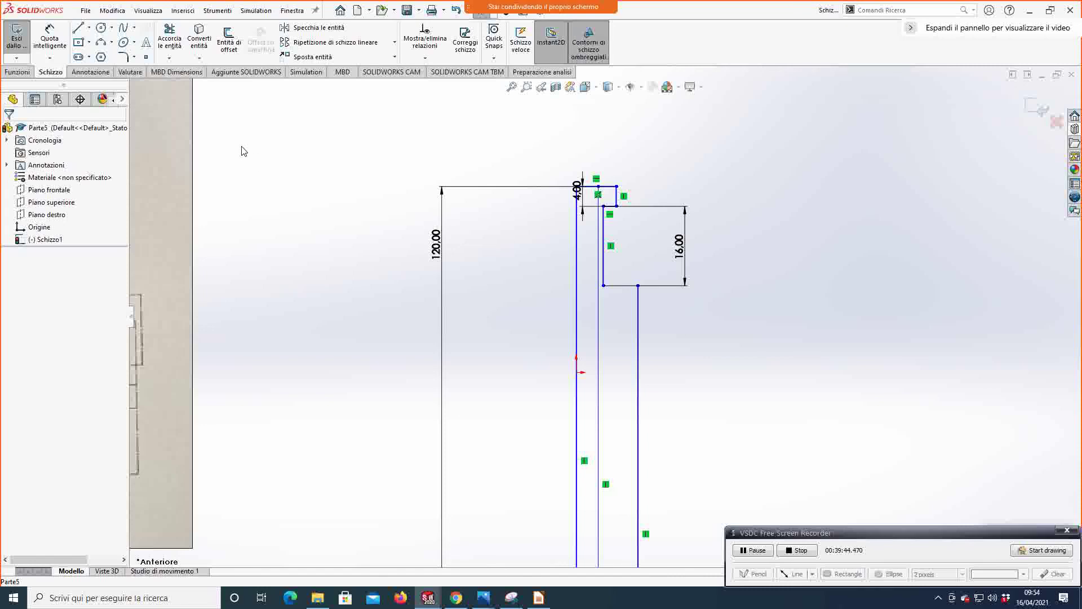
Step: Draw one horizontal line from the lower end of the notch's vertical edge to the upper end of the arm's long edge
left_click(79, 27)
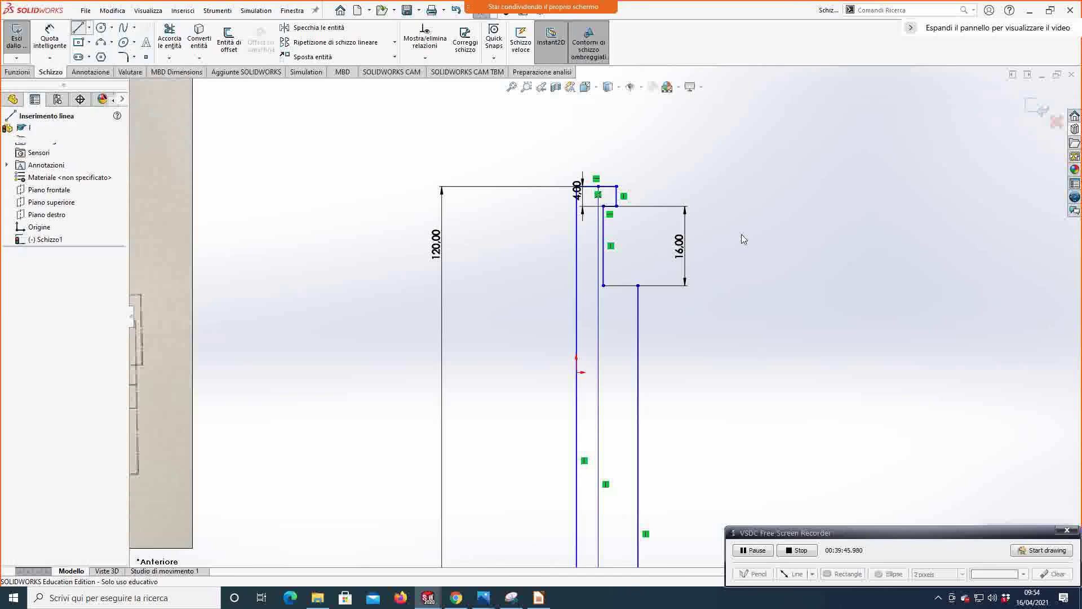
left_click(604, 285)
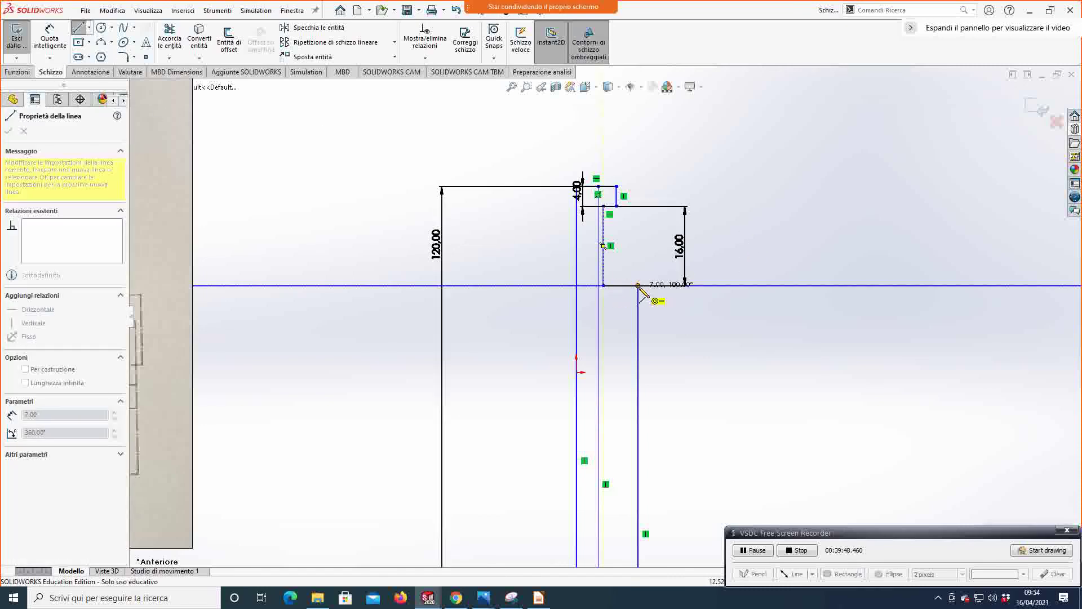
left_click(638, 285)
key("Escape")
Step: Dimension the horizontal edge at the bottom of the upper notch at 6 mm
scroll(671, 381, "up", 2)
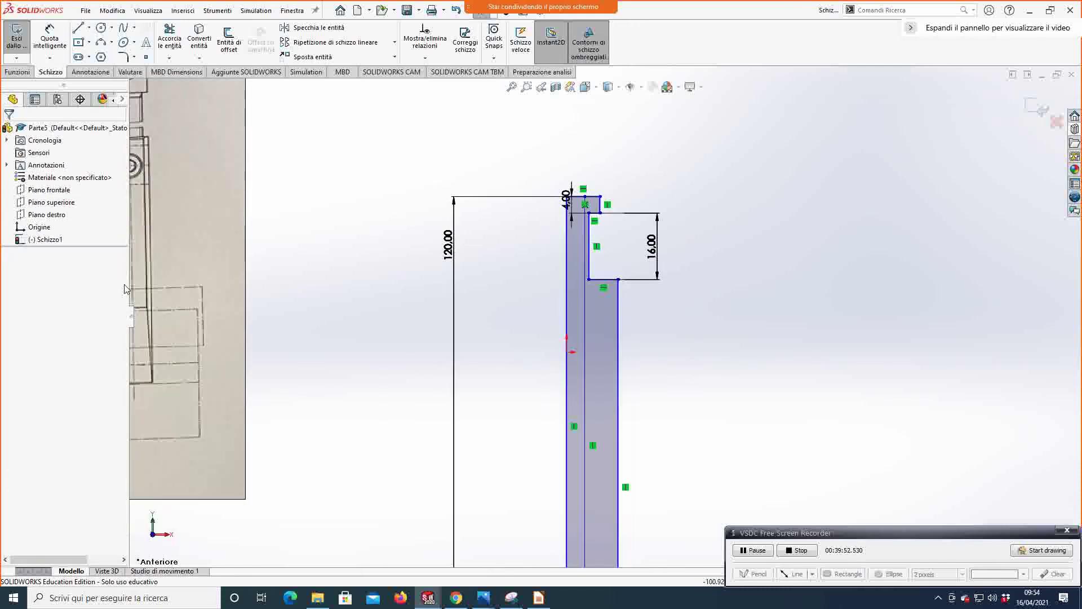
scroll(258, 188, "up", 2)
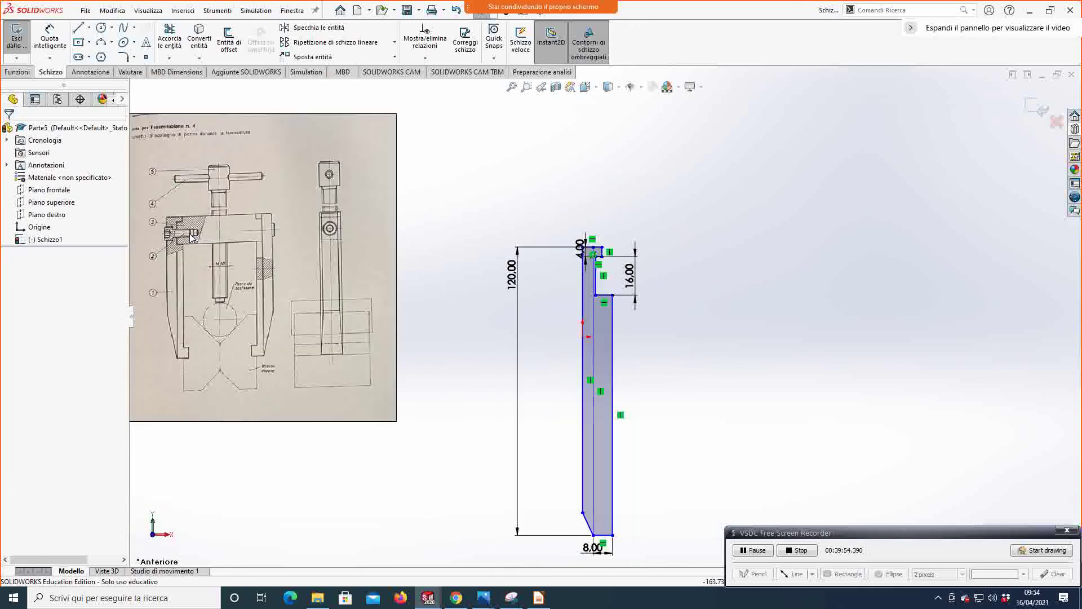
scroll(192, 237, "down", 1)
key("d")
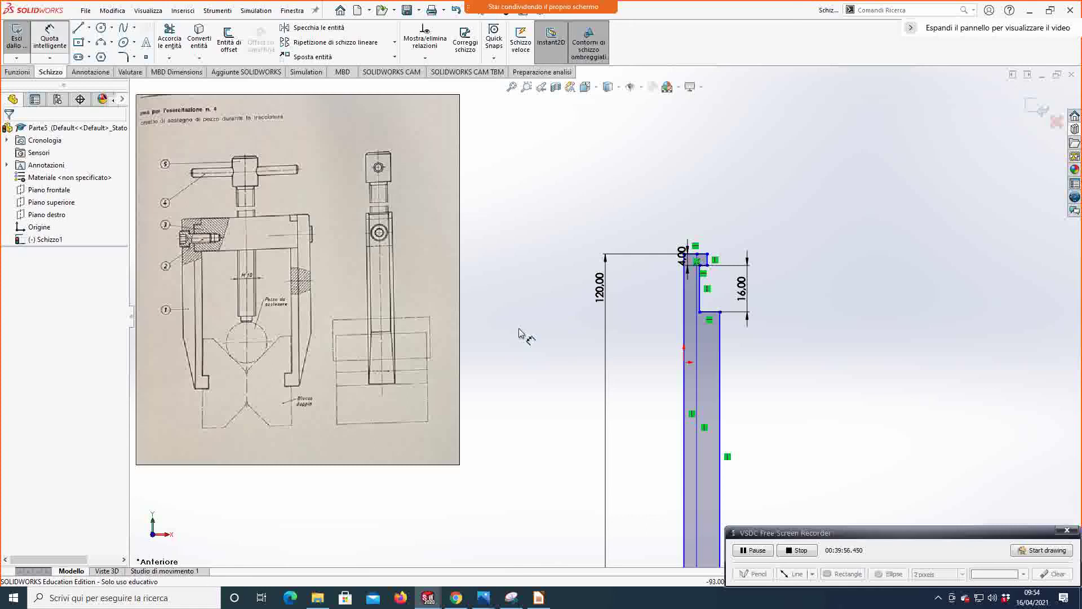
left_click(712, 317)
left_click(707, 217)
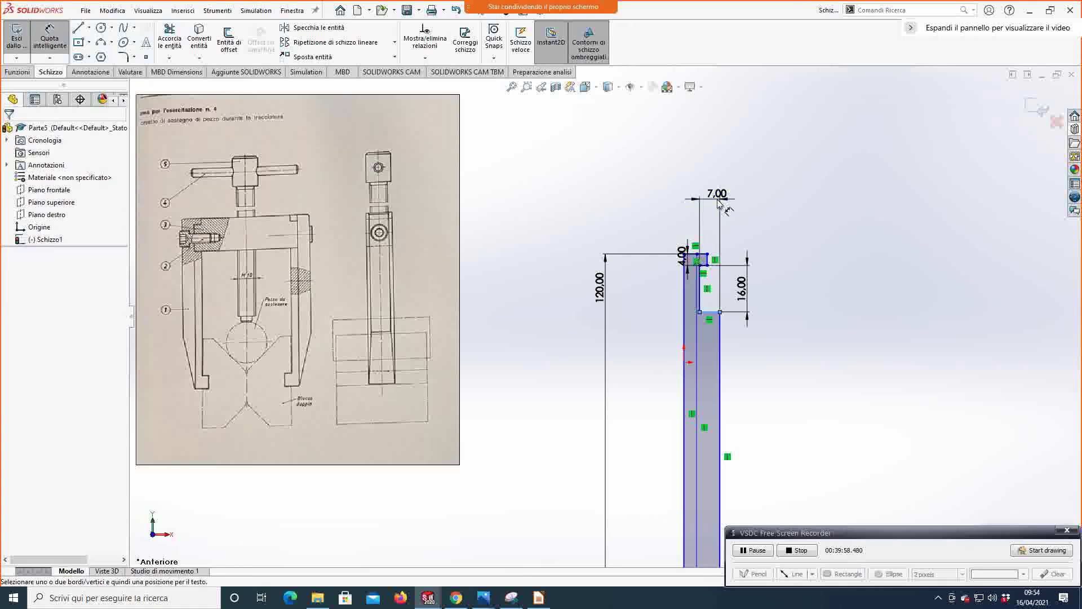
type("6")
key("Return")
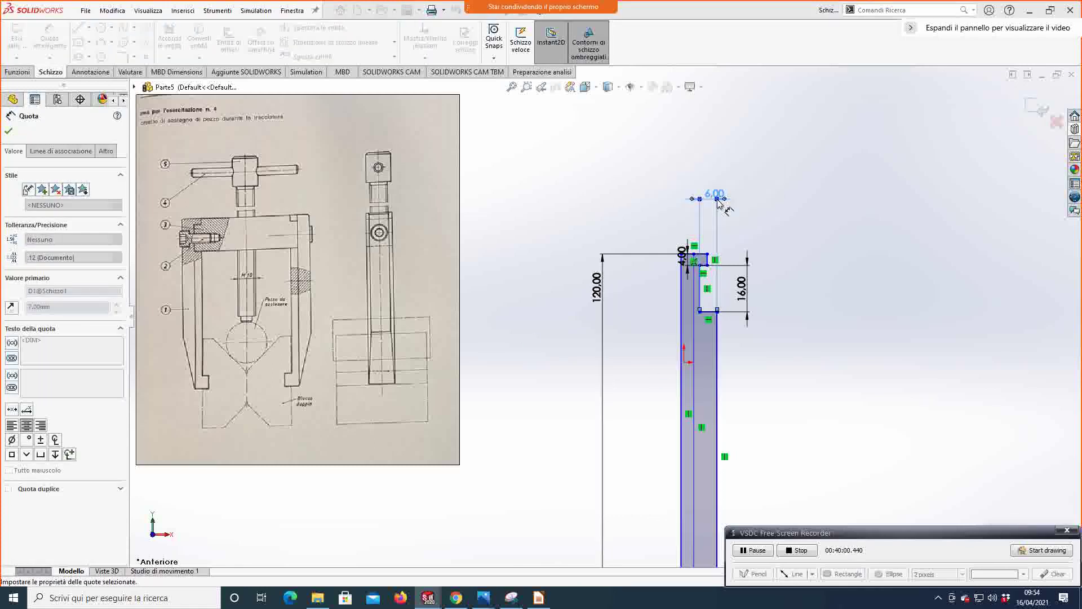
Step: Dimension the horizontal underside edge of the upper lip at 3 mm
scroll(751, 262, "up", 3)
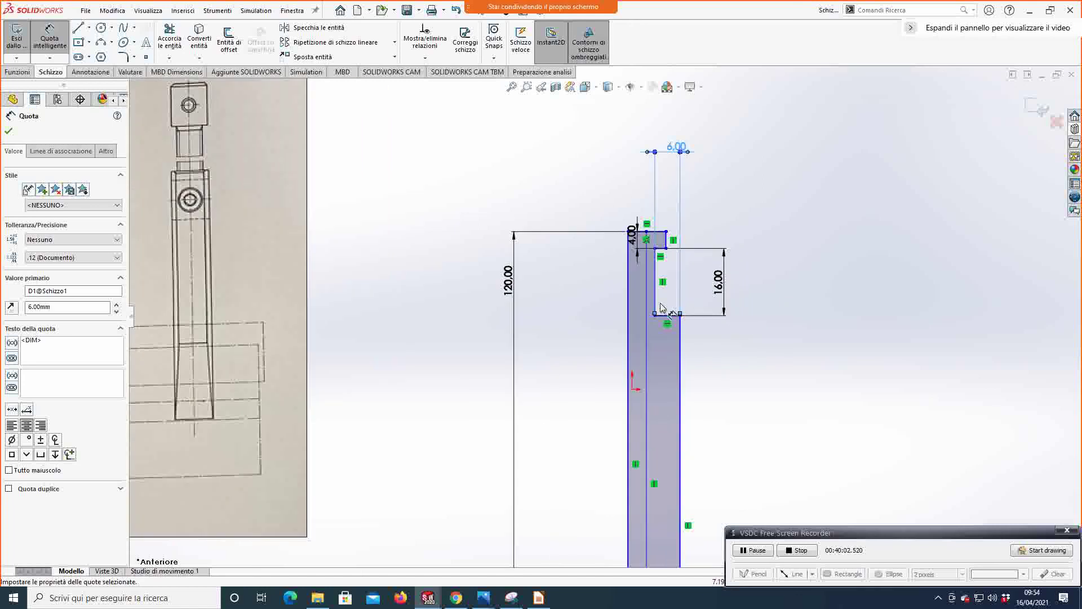
left_click(655, 227)
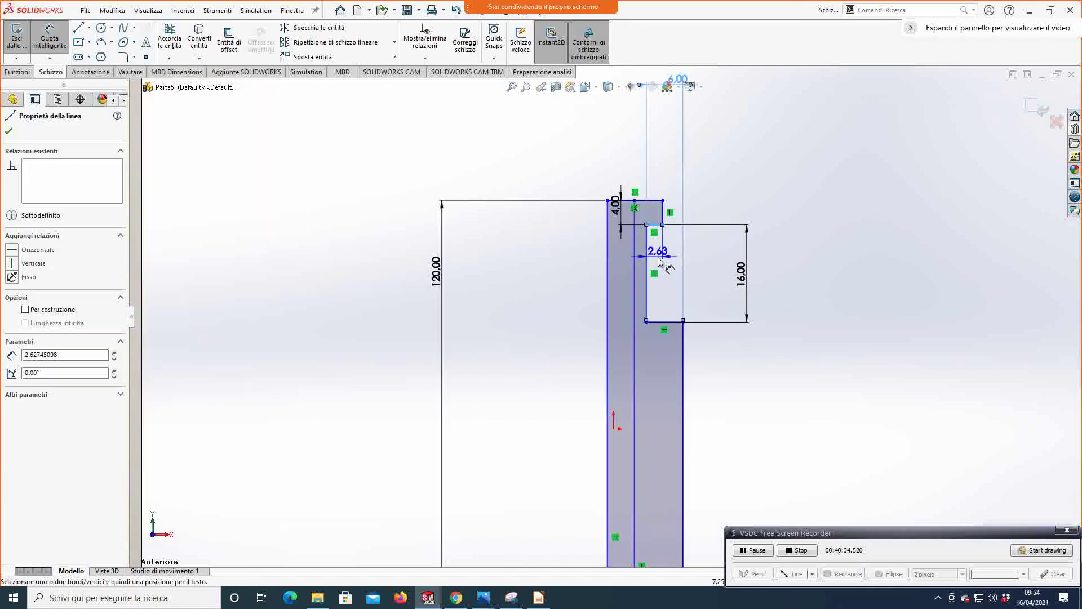
left_click(659, 261)
type("3")
key("Return")
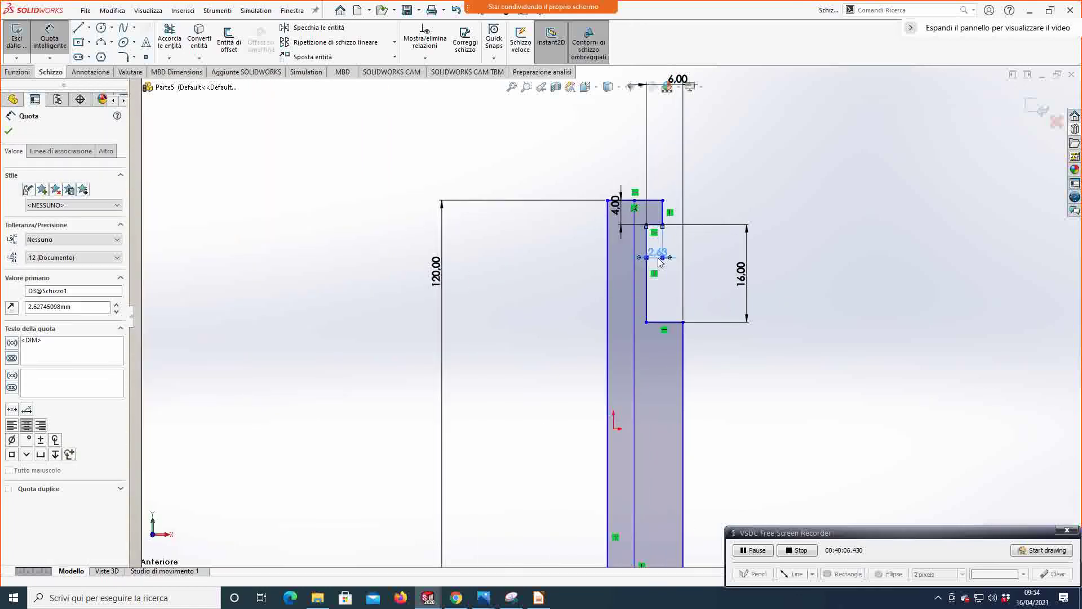
Step: Exit the arm's dimensioned profile sketch
scroll(617, 317, "down", 5)
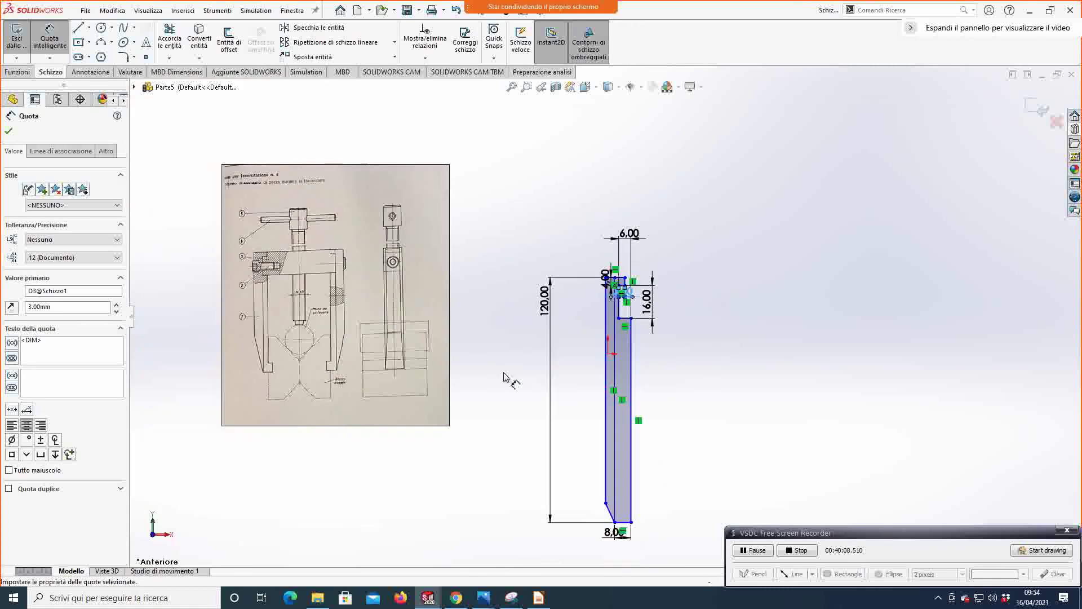
left_click(17, 40)
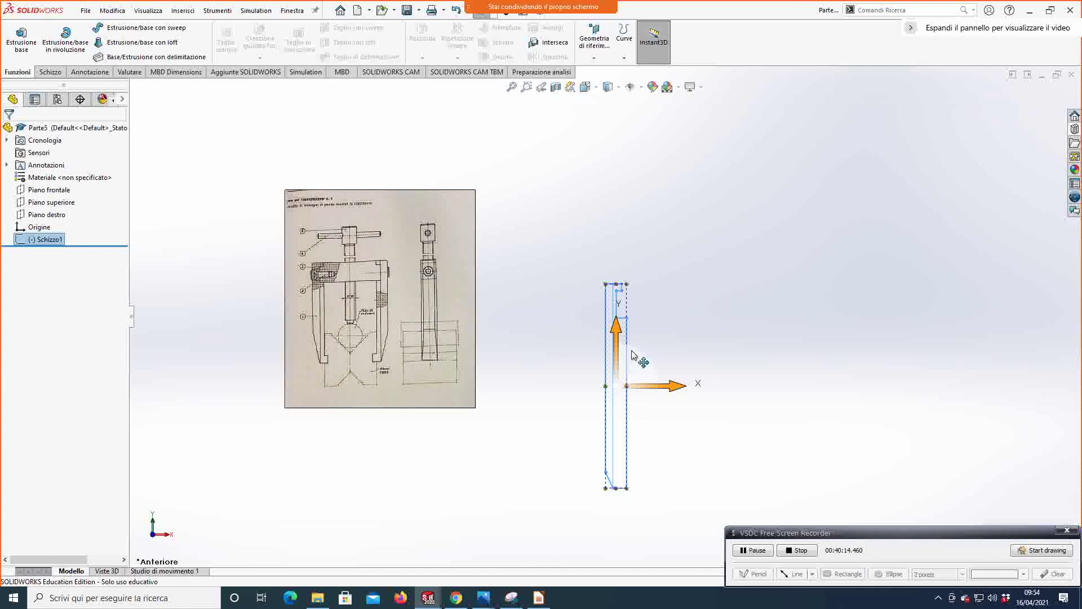
scroll(674, 482, "up", 1)
scroll(645, 494, "down", 1)
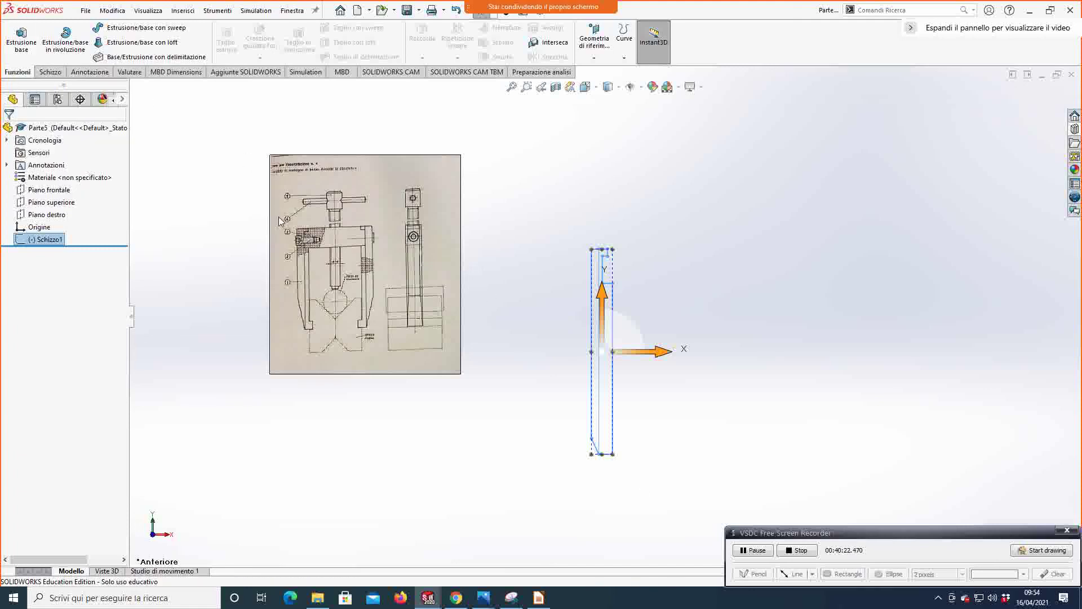
left_click(62, 47)
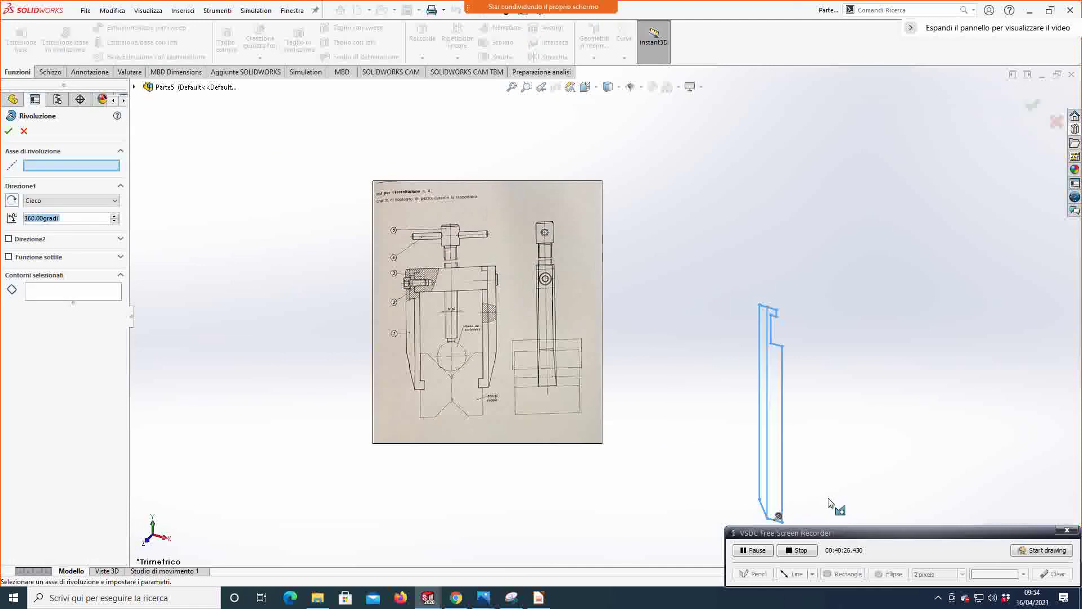
left_click(776, 488)
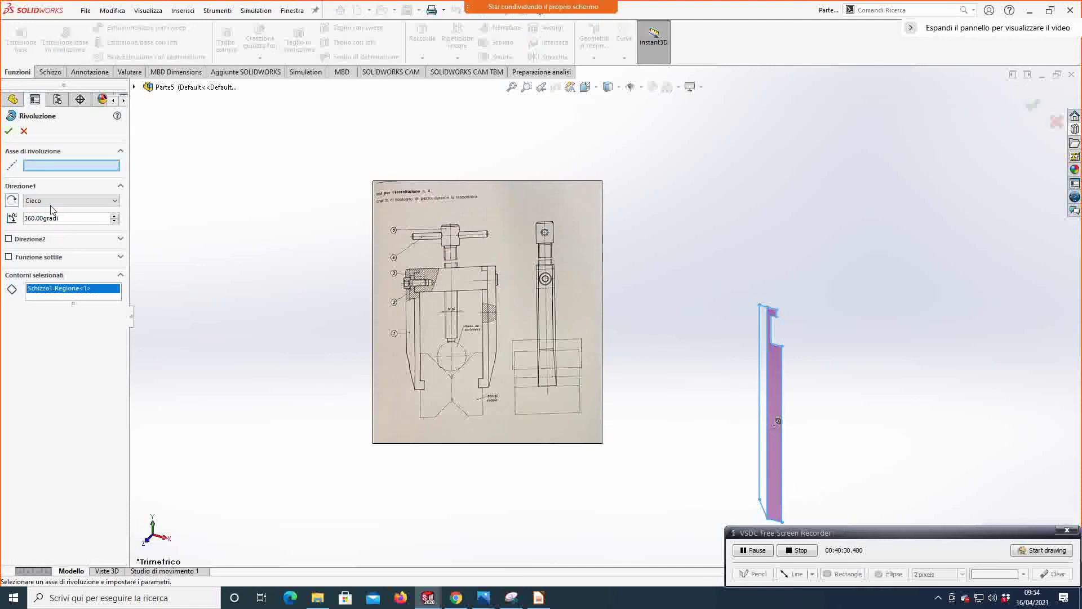
left_click(23, 130)
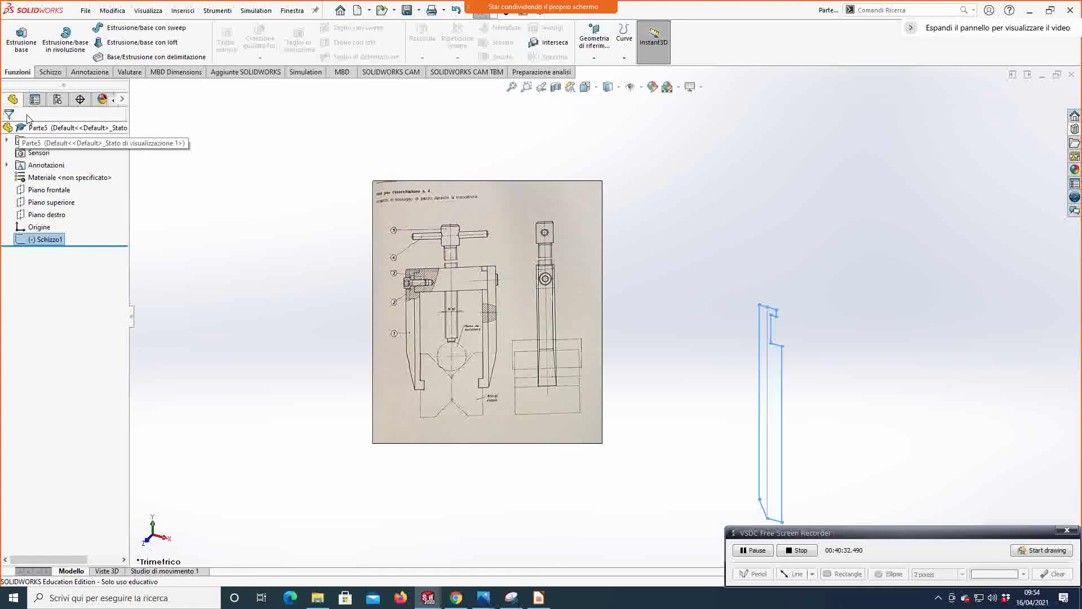
Step: Extrude only the arm profile's notched closed region, blind, to a depth of 10 mm
key("Return")
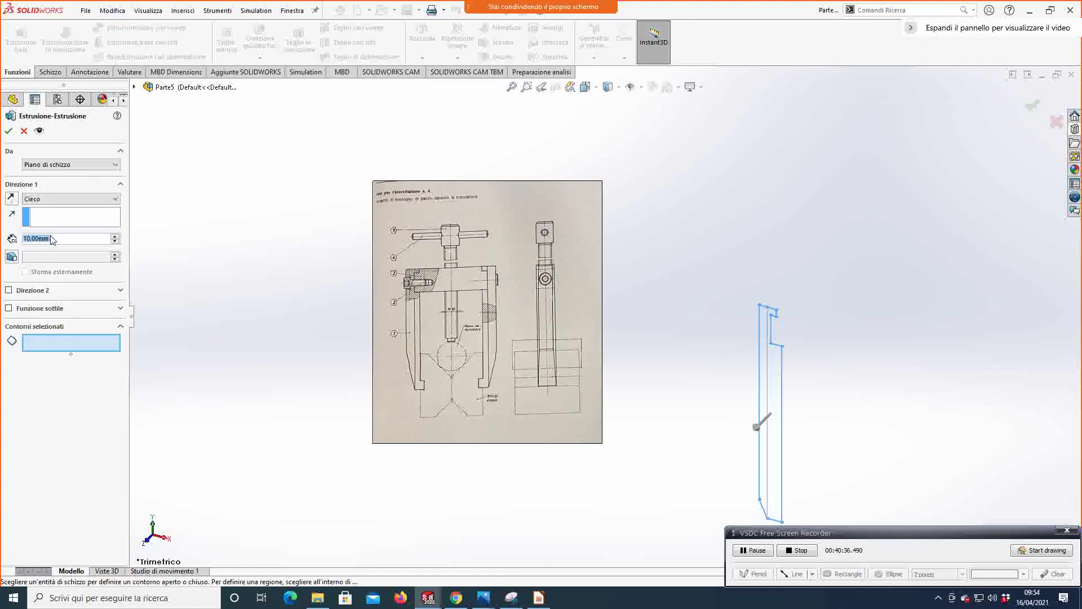
left_click(8, 135)
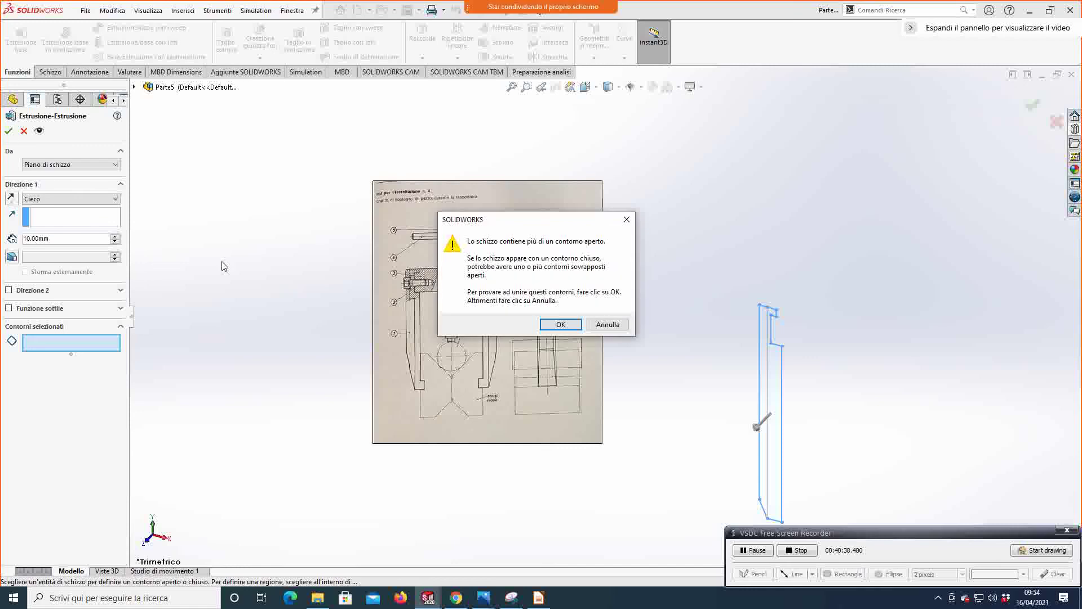
left_click(561, 324)
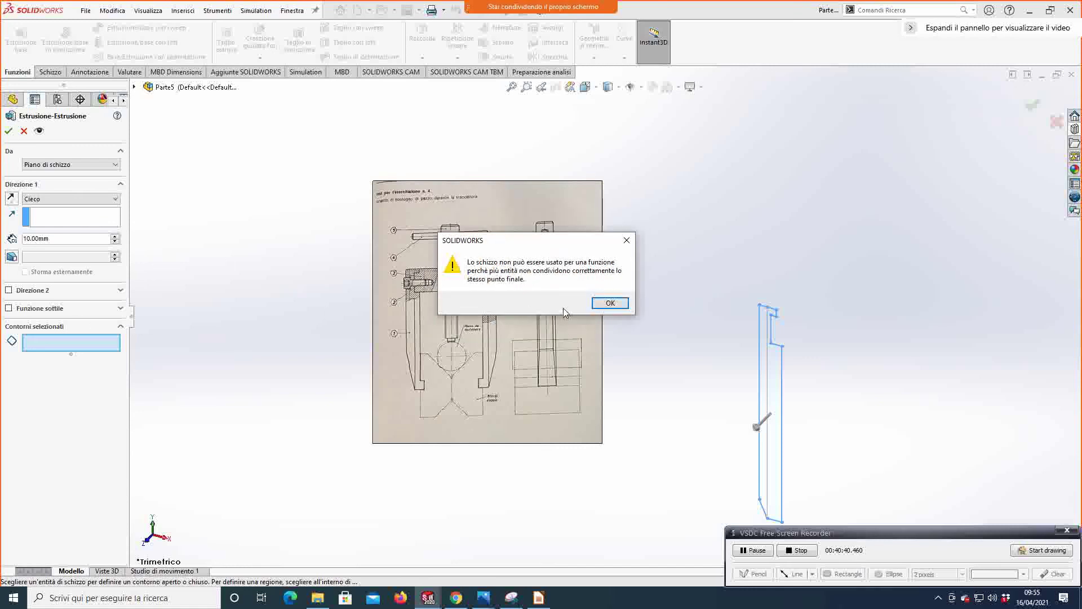
left_click(609, 304)
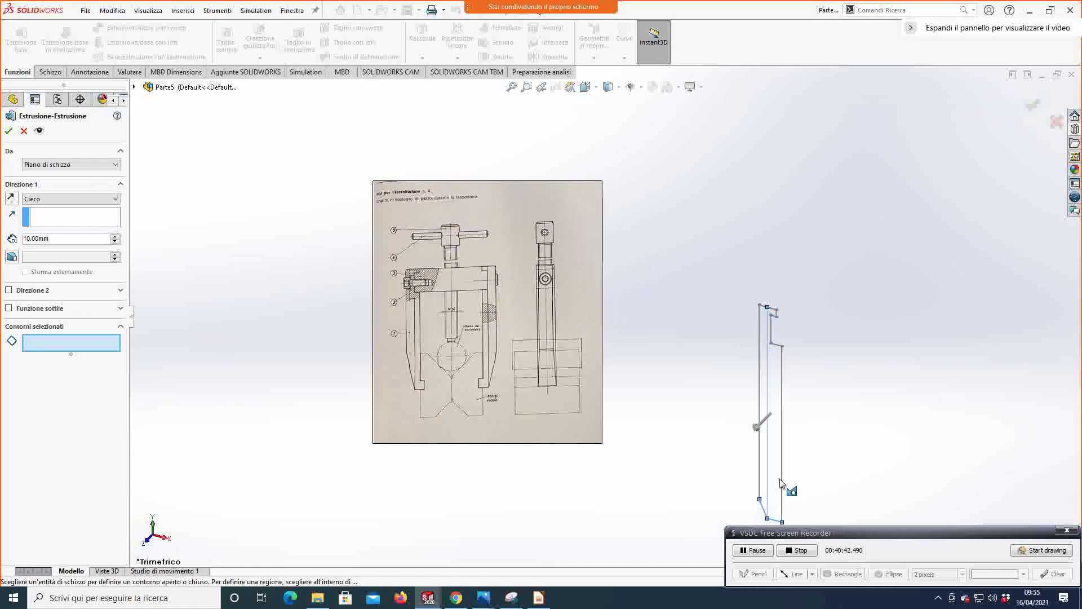
scroll(787, 488, "up", 4)
middle_click_drag(787, 491, 682, 417)
scroll(682, 417, "down", 3)
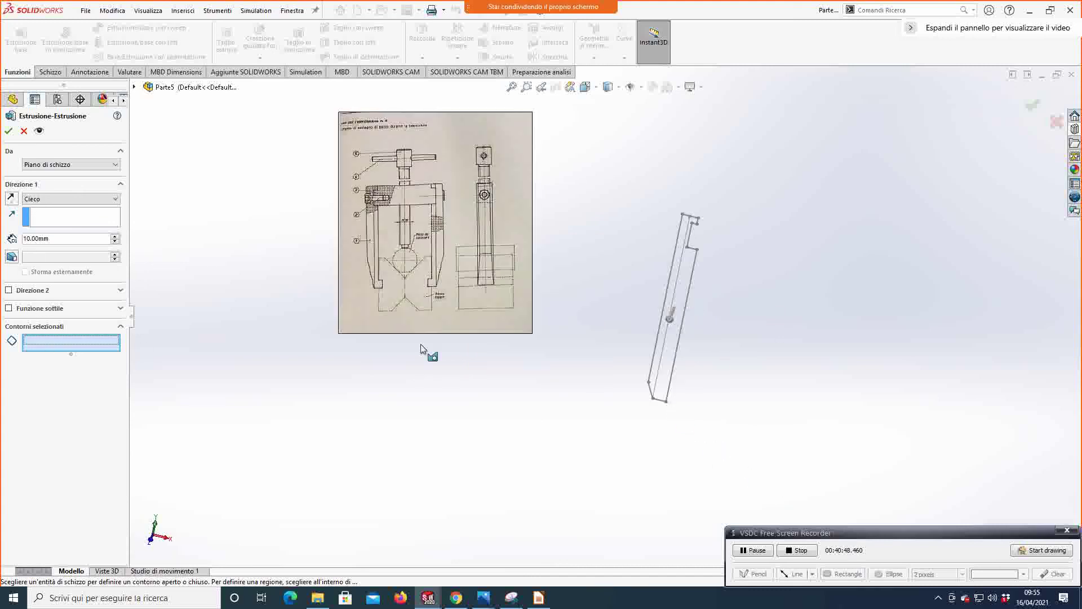
left_click(666, 375)
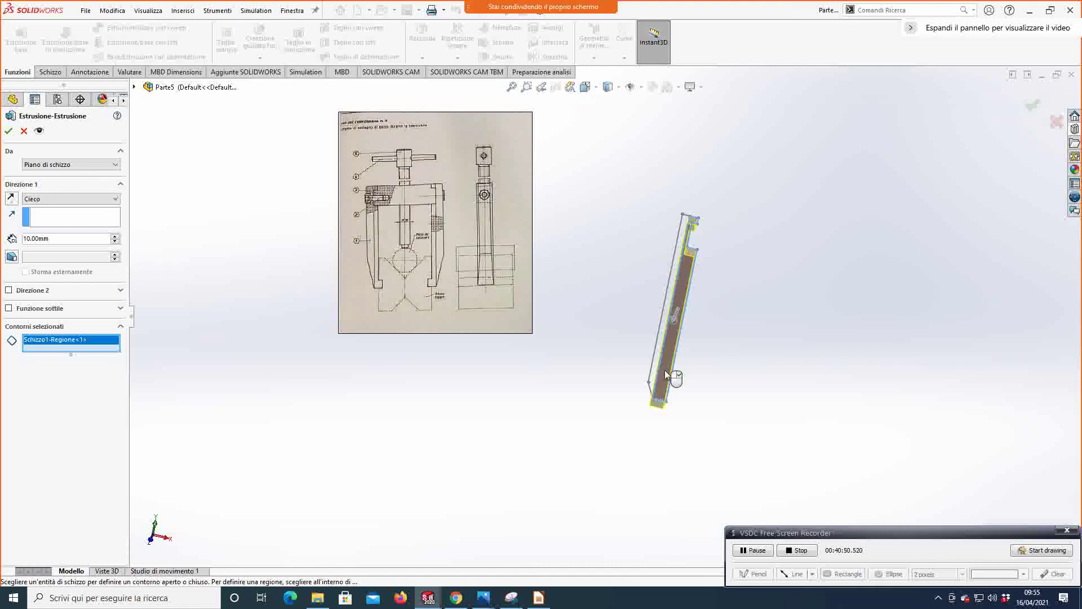
left_click(8, 133)
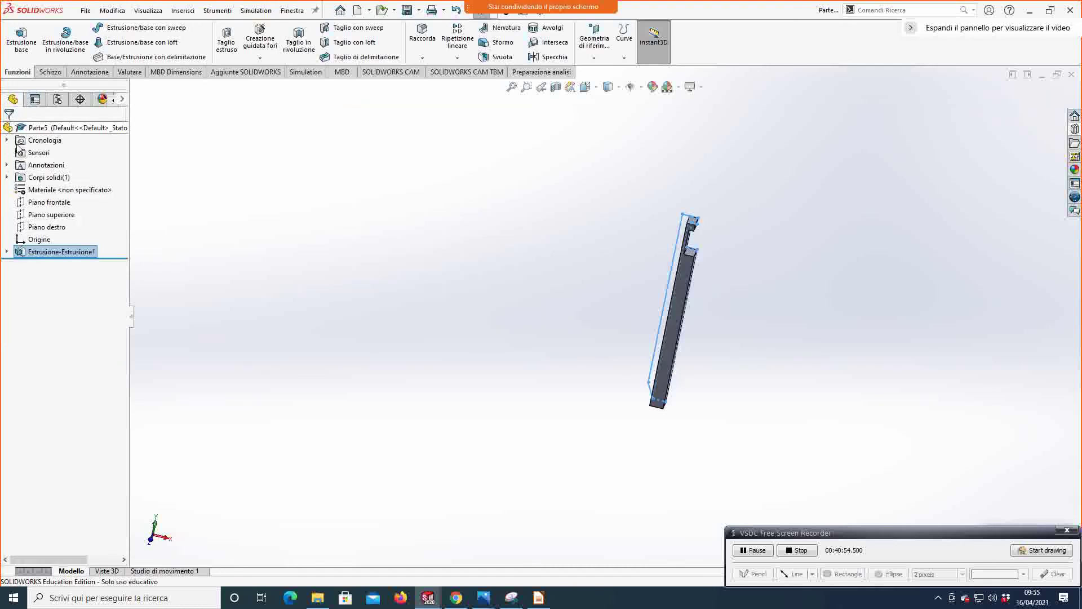
Step: Reopen the extrusion's underlying profile sketch for editing
middle_click_drag(504, 381, 699, 377)
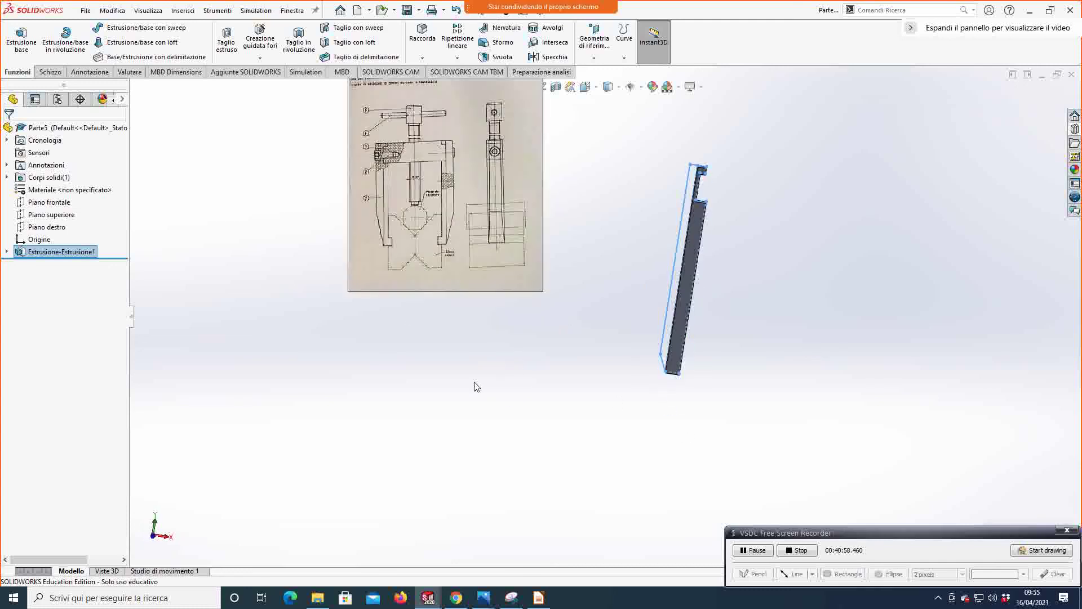
left_click(7, 251)
left_click(56, 264)
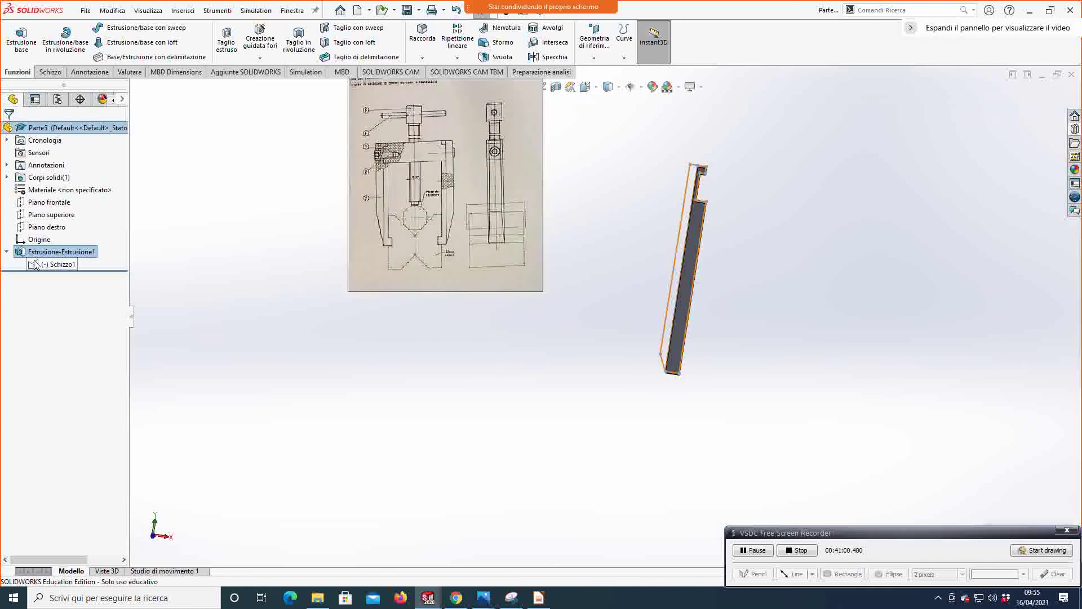
left_click(44, 227)
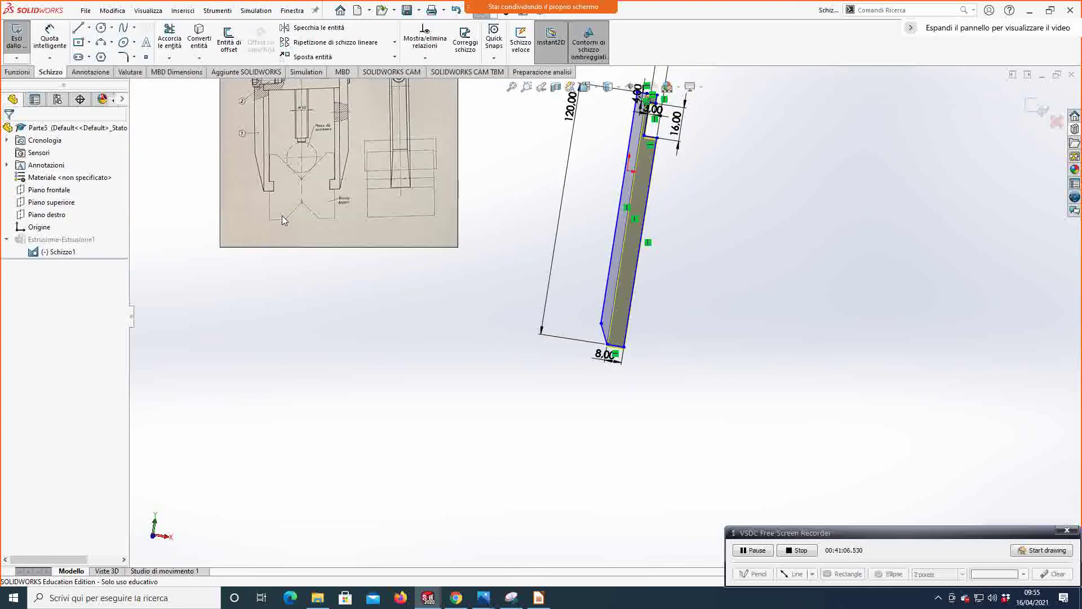
scroll(282, 216, "up", 2)
scroll(405, 256, "down", 4)
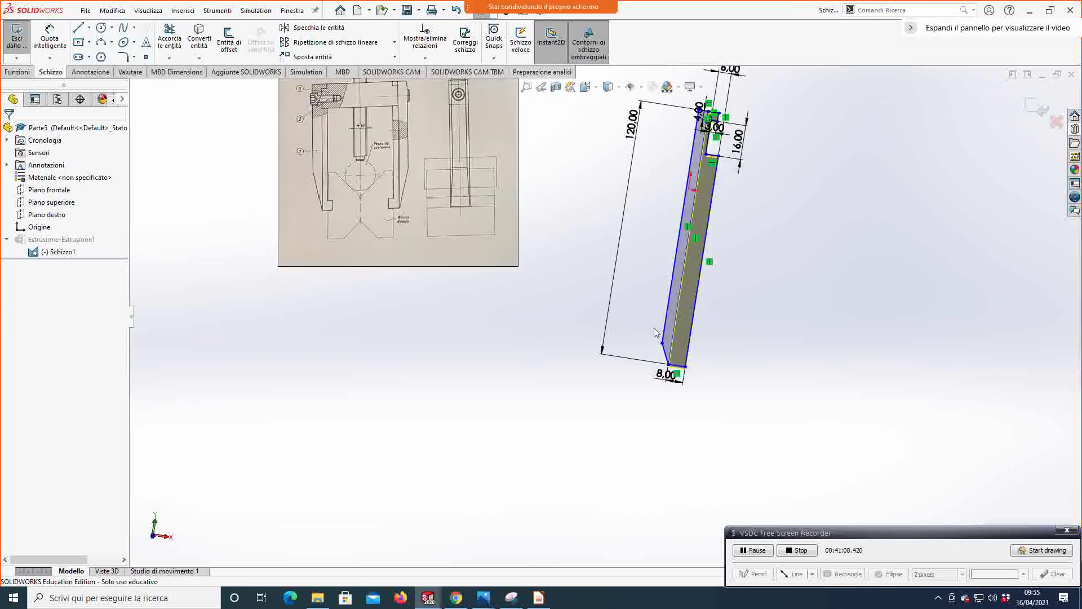
scroll(705, 391, "down", 2)
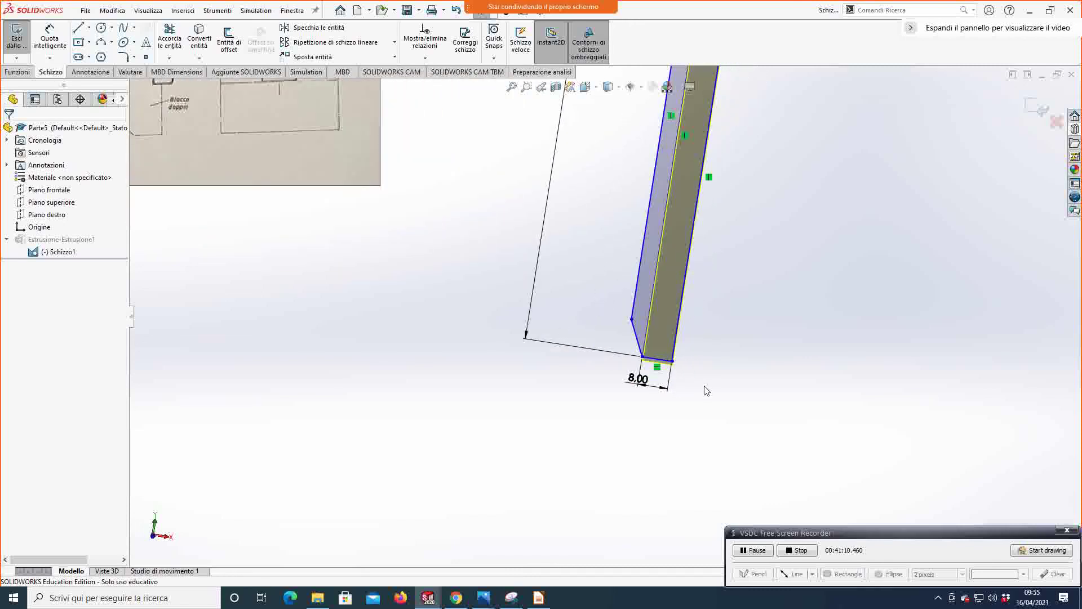
left_click(79, 28)
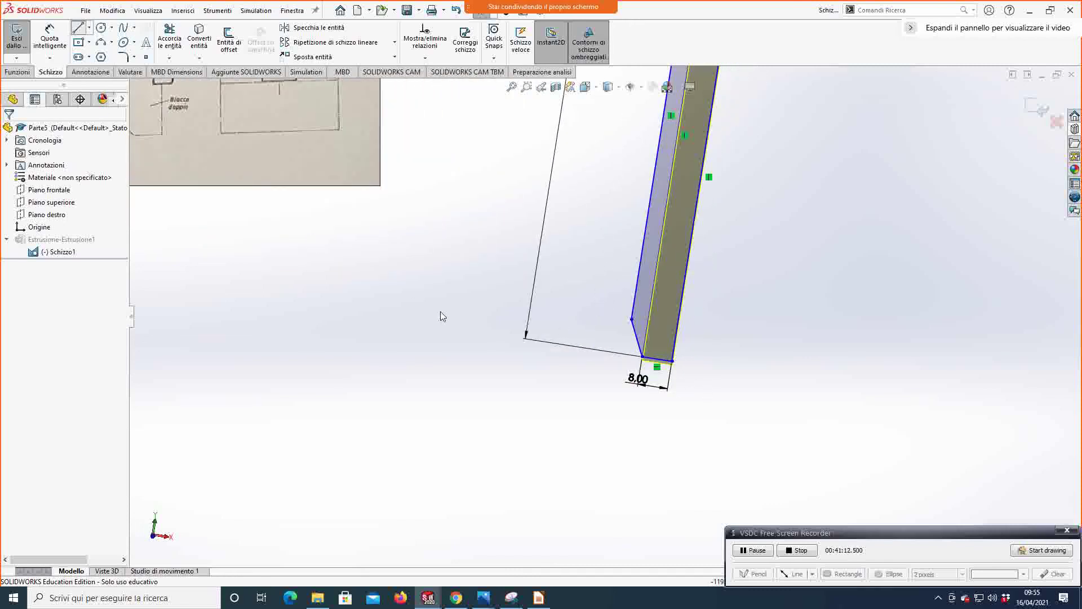
scroll(505, 297, "up", 2)
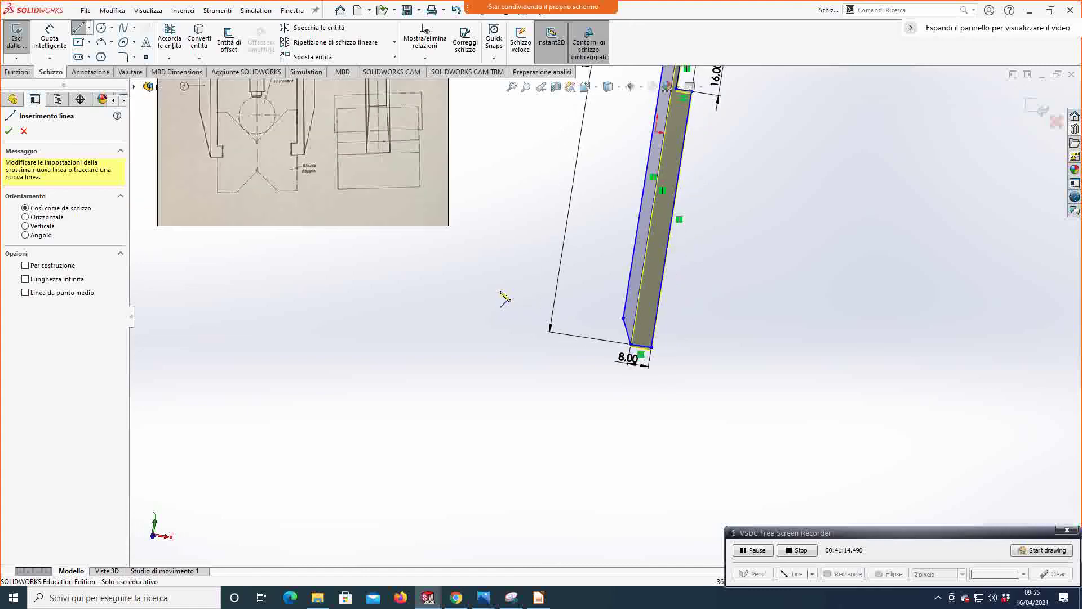
key("Escape")
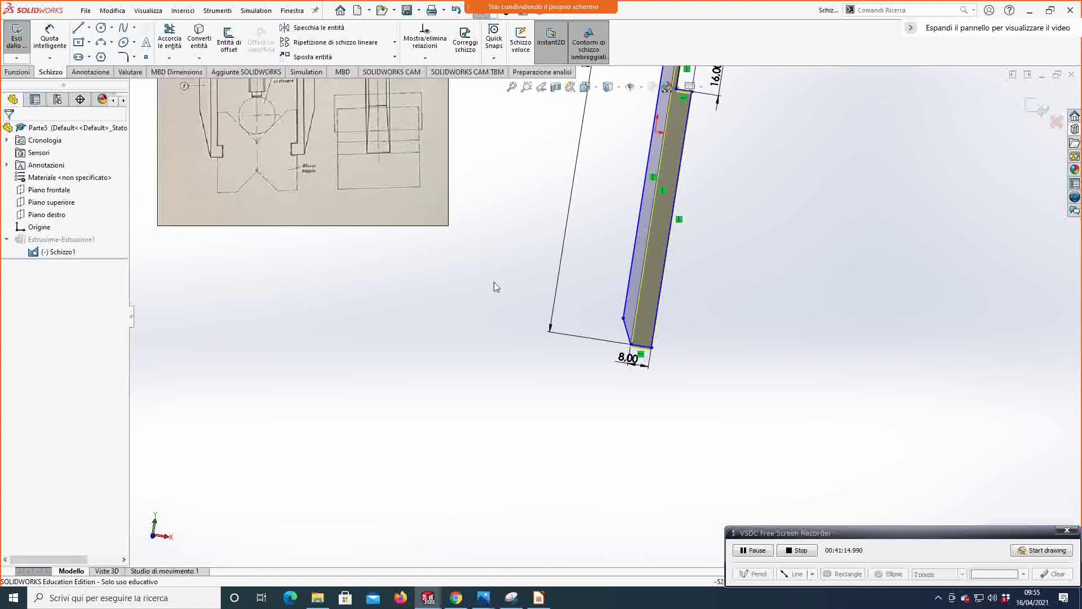
Step: Set the width of the arm's bottom edge to 12 mm
double_click(634, 361)
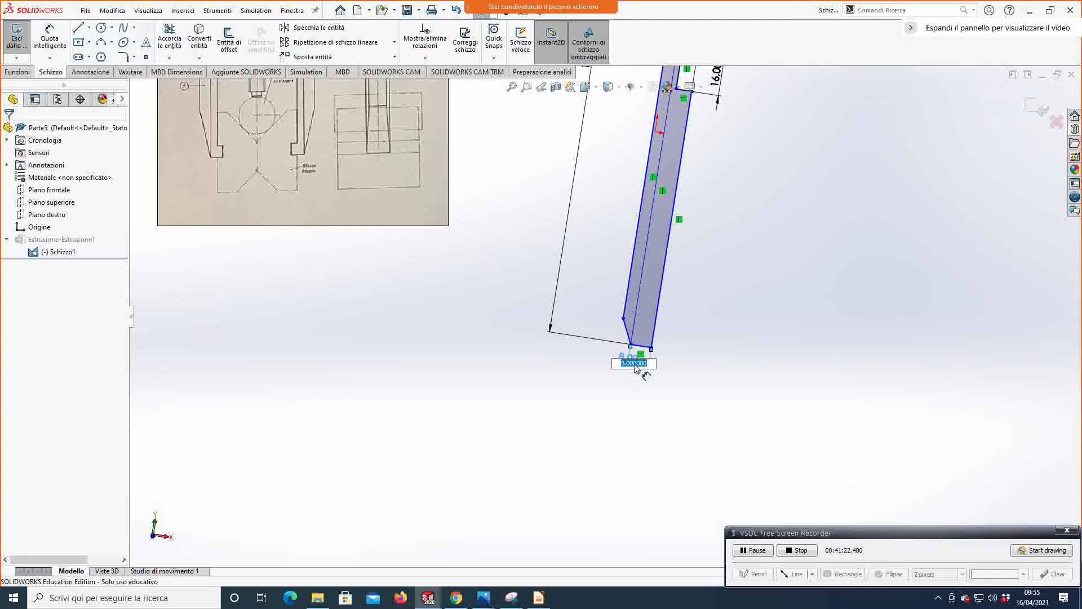
type("12")
key("Return")
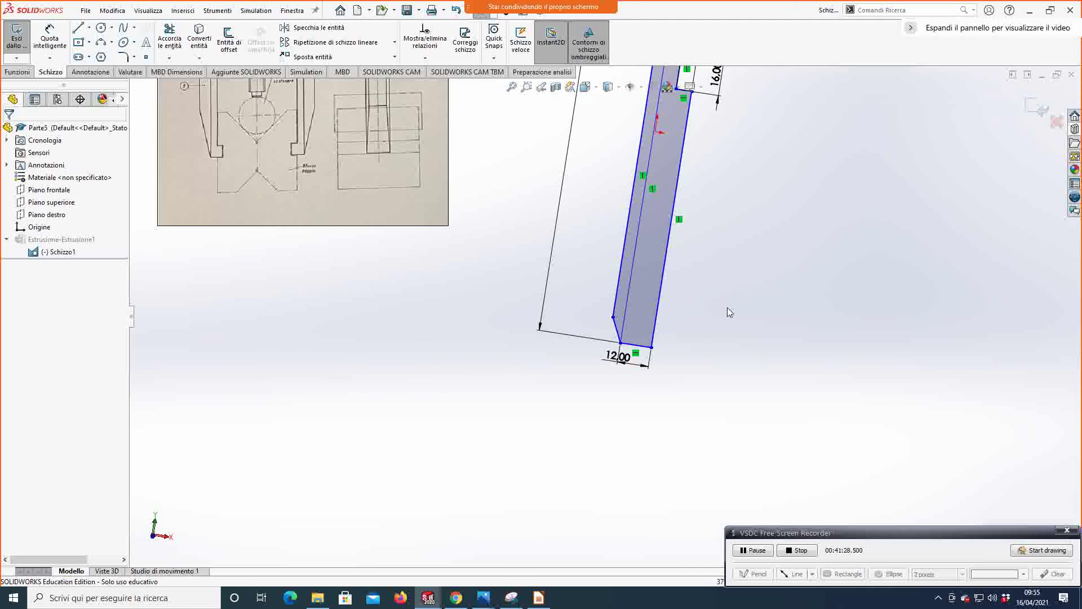
Step: Inspect the upper notch's vertical edge and the arm's long edge on the notch side, comparing the profile with the reference drawing
scroll(725, 309, "up", 3)
scroll(658, 260, "down", 4)
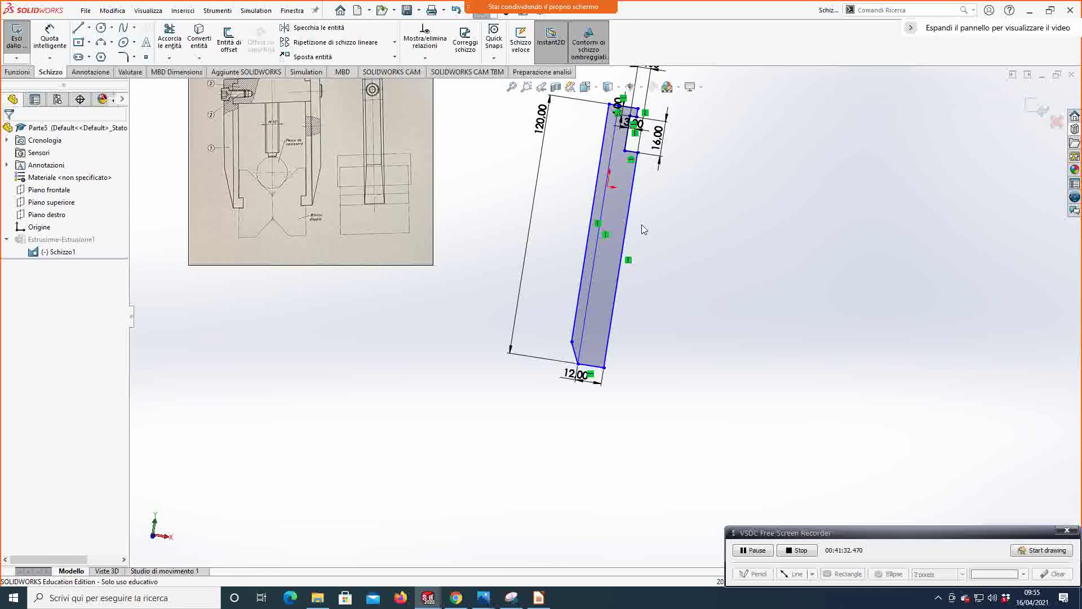
left_click(624, 140)
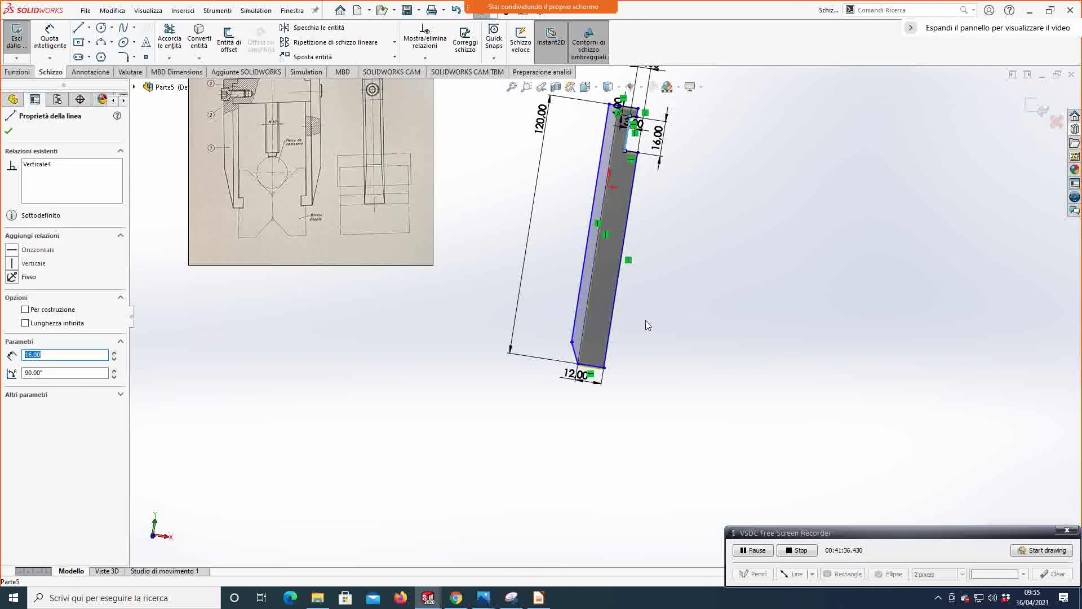
scroll(647, 326, "down", 3)
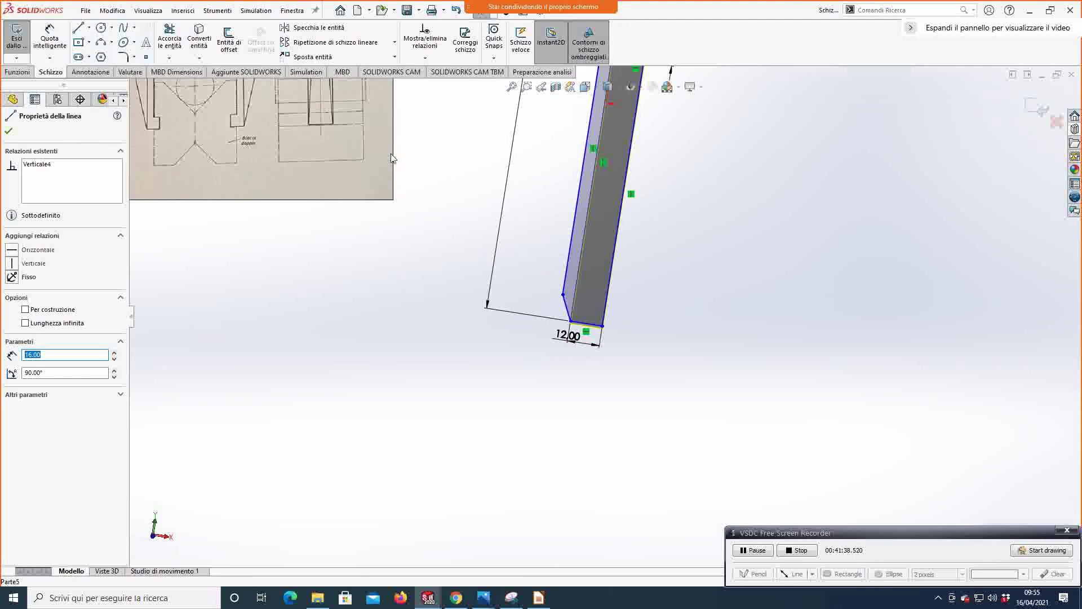
key("Escape")
left_click(614, 270)
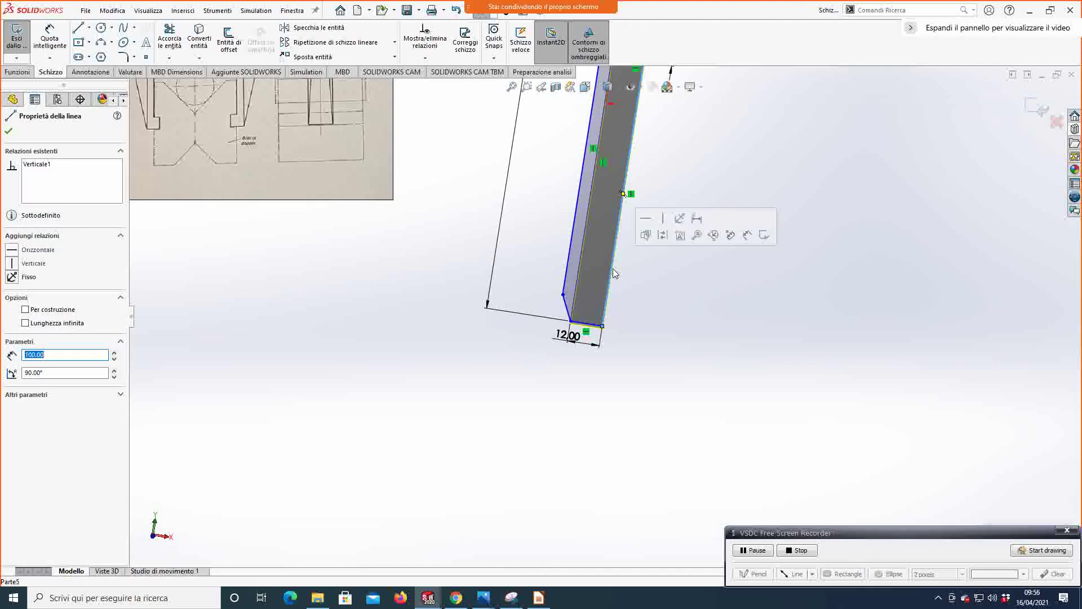
key("Escape")
scroll(609, 297, "up", 2)
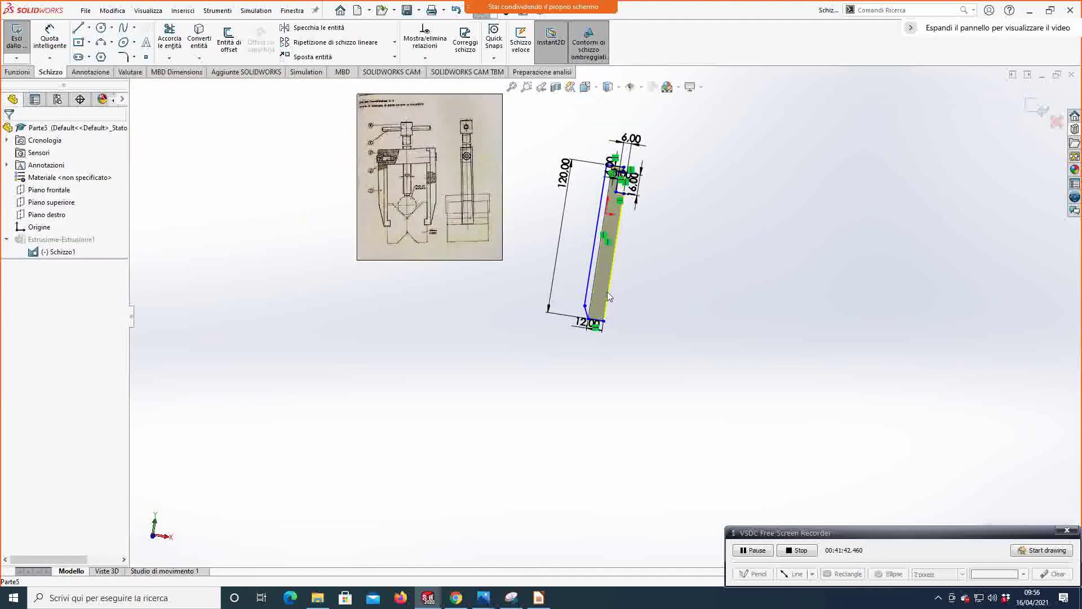
Step: Draw a foot step from the bottom corner on the notch side, then a vertical line about 90.6 mm long up to the notch's bottom edge
left_click(78, 28)
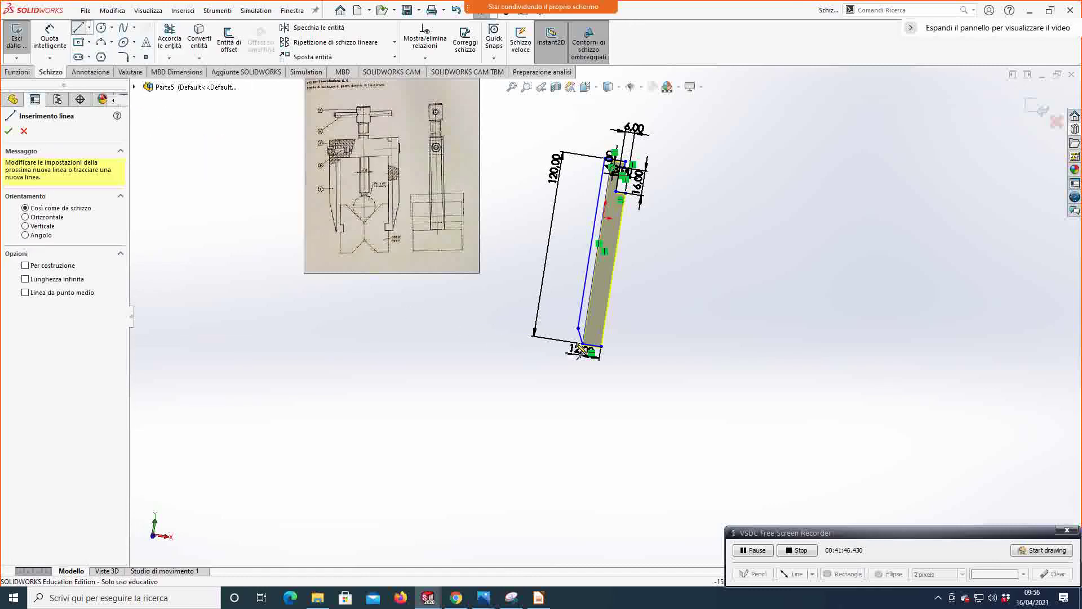
left_click(606, 348)
left_click(607, 336)
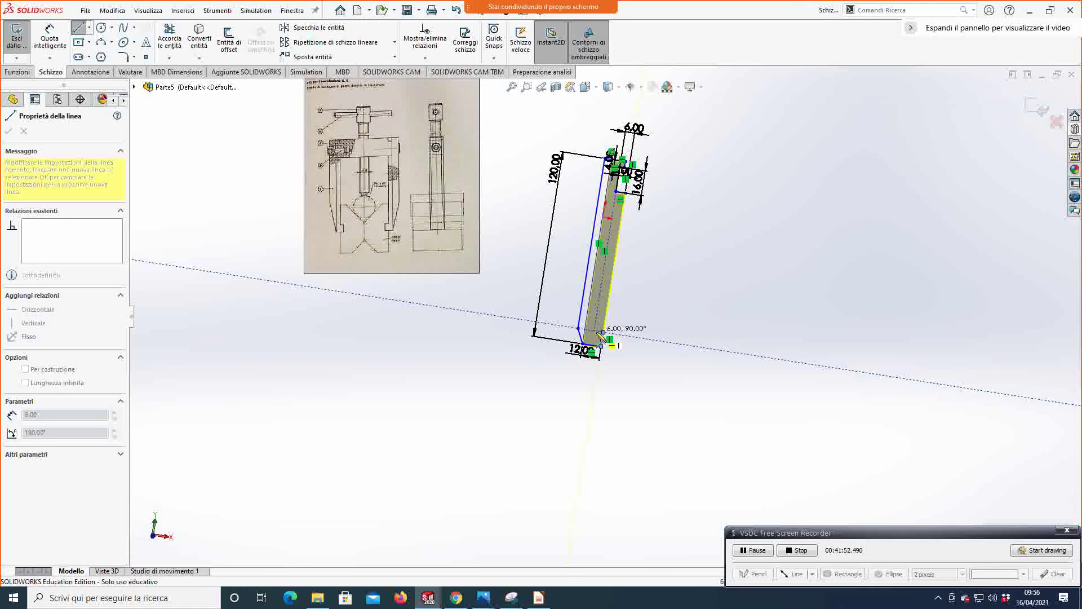
scroll(599, 338, "up", 3)
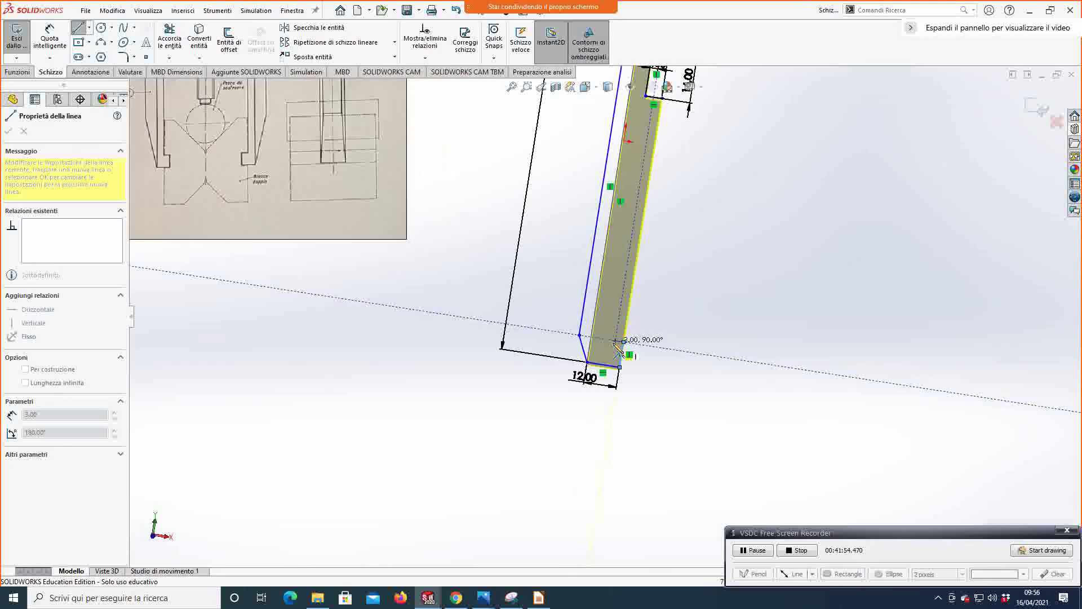
left_click(619, 346)
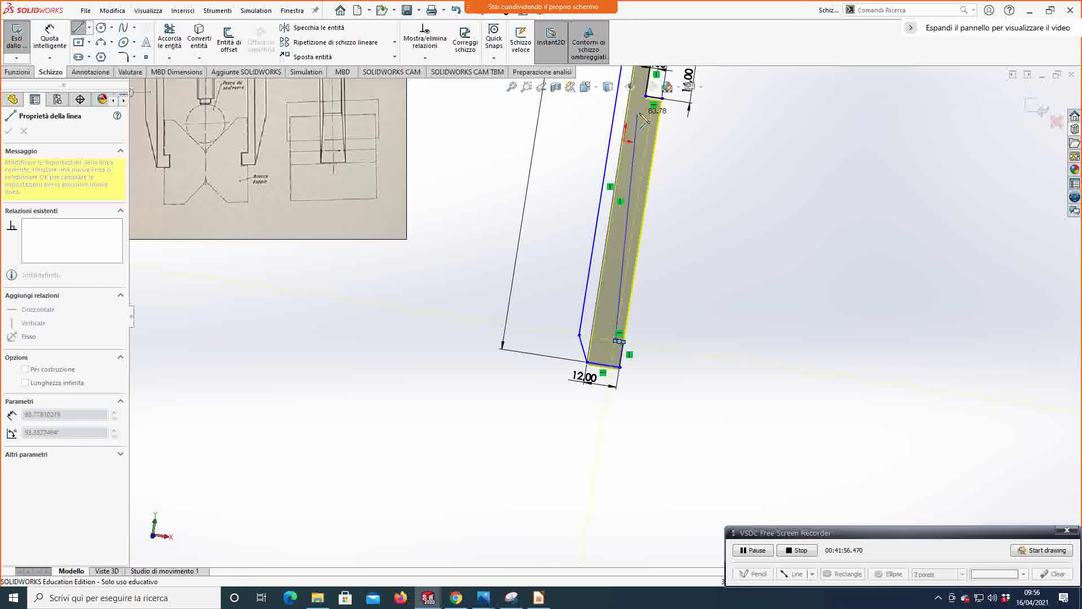
left_click(654, 104)
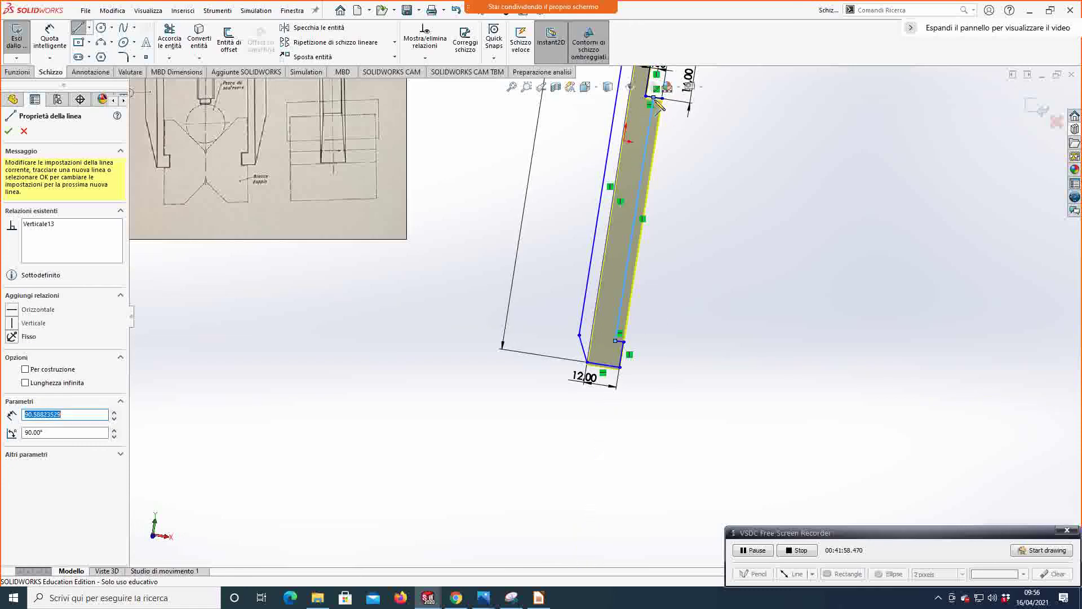
key("Escape")
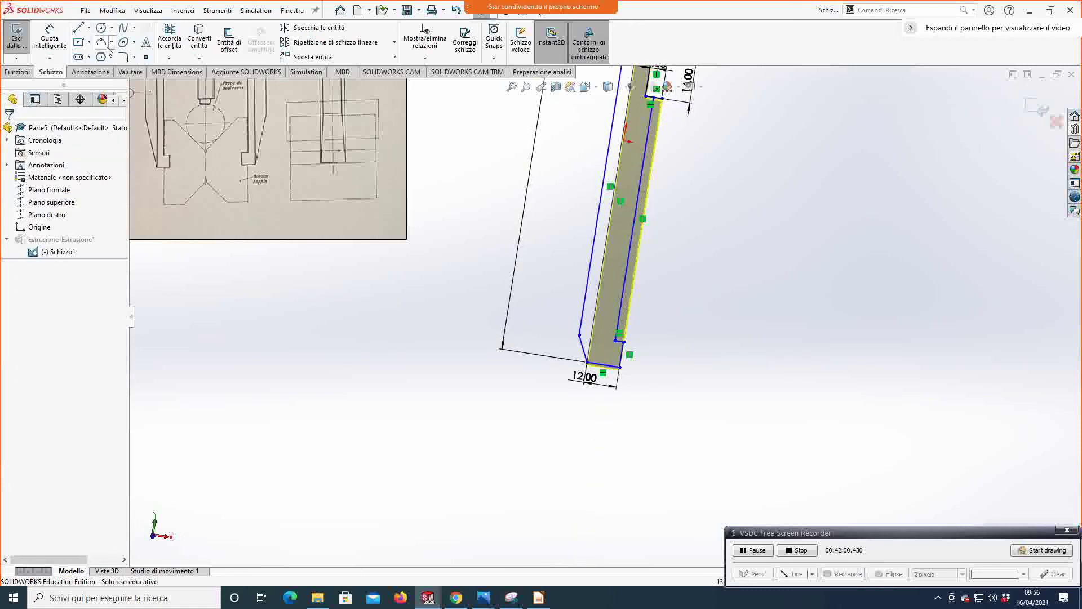
Step: Trim the notch's bottom edge back to the new vertical line, accepting removal of the affected sketch relation
left_click(169, 39)
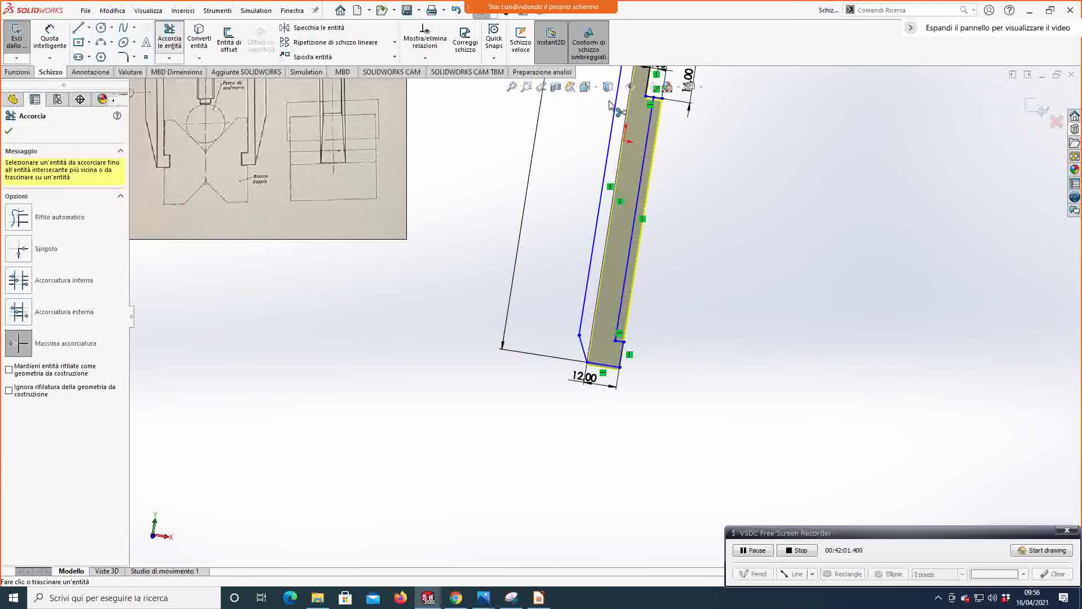
left_click(661, 101)
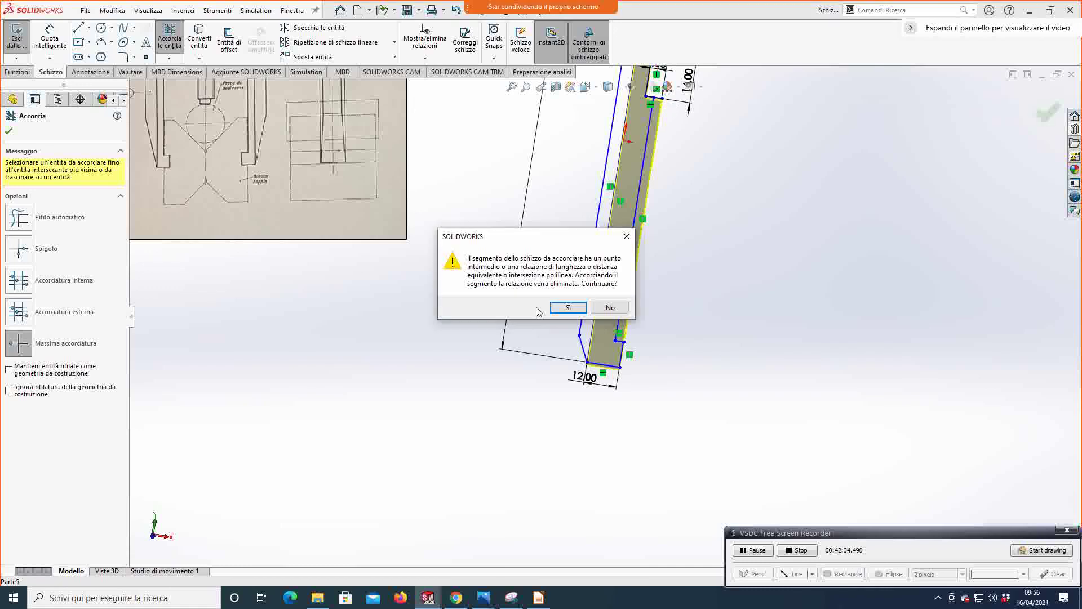
left_click(564, 308)
left_click(564, 307)
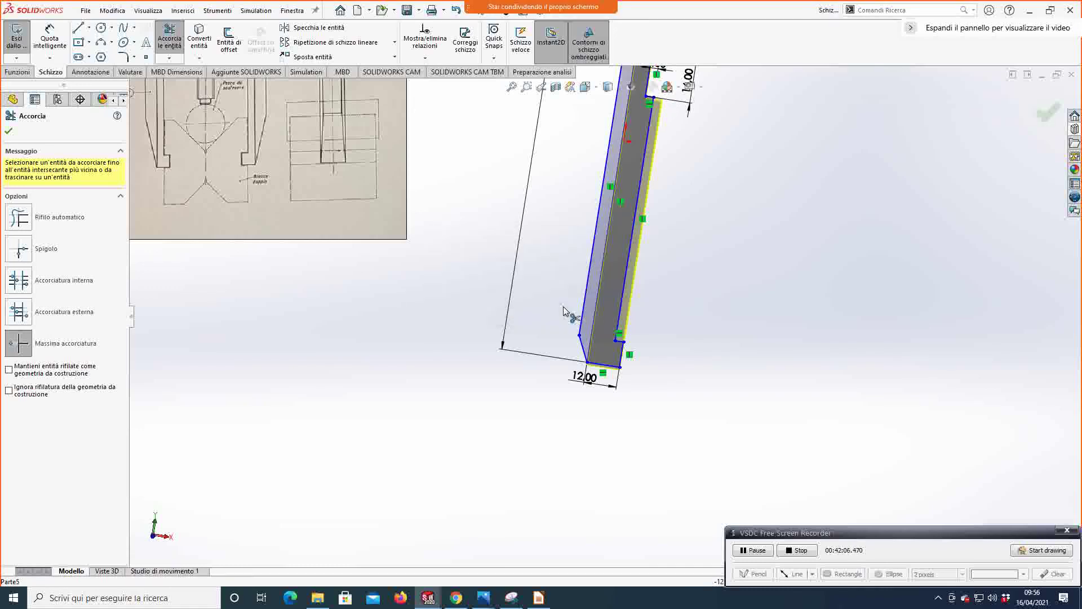
Step: Dimension the foot step's short horizontal edge at 3 mm
scroll(682, 225, "up", 2)
scroll(693, 196, "down", 4)
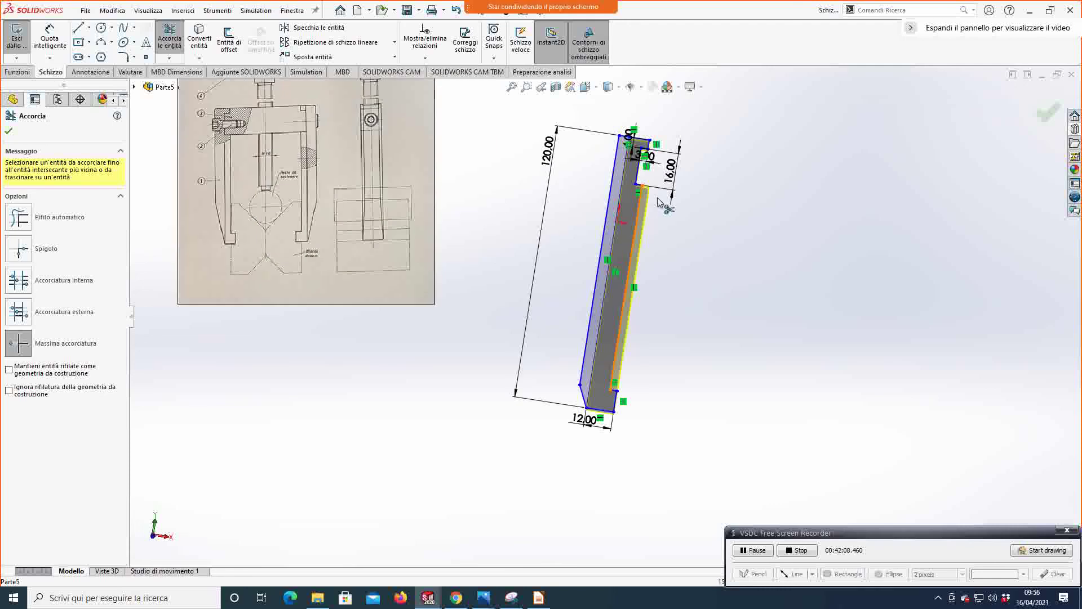
scroll(627, 287, "up", 3)
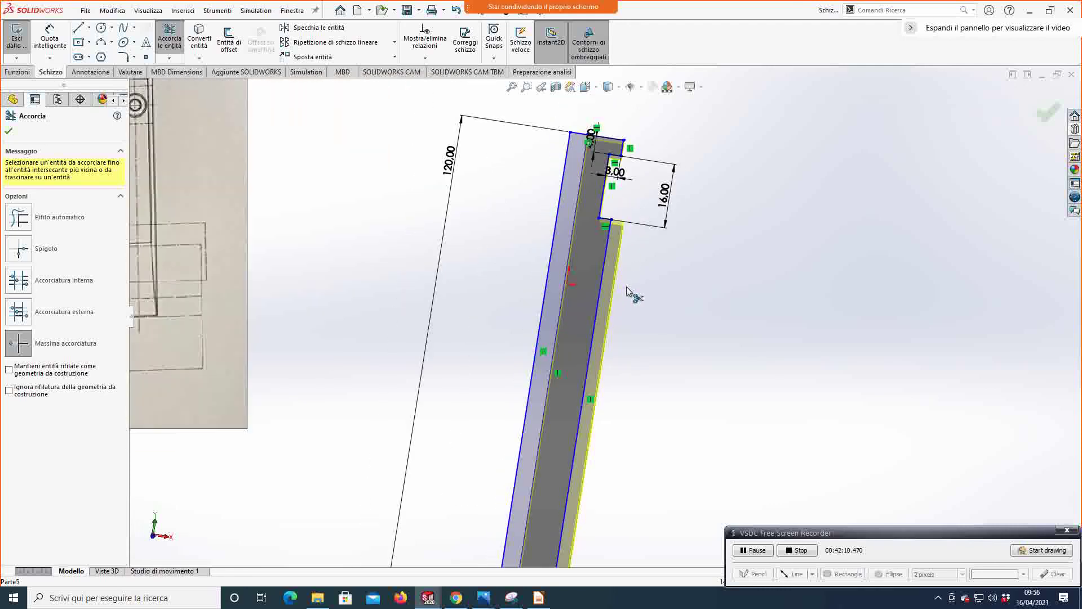
scroll(606, 492, "down", 3)
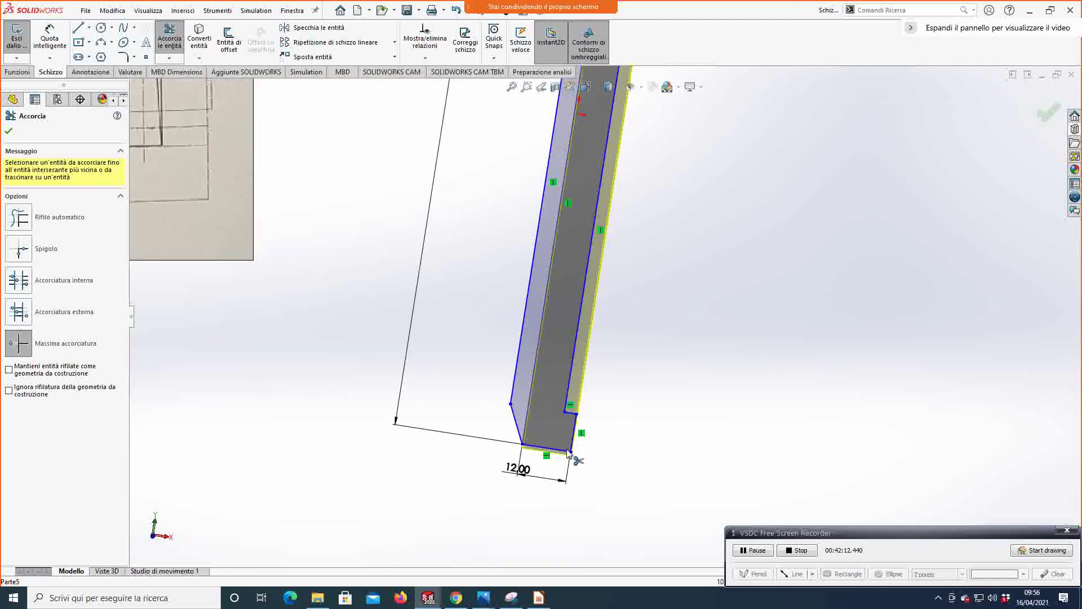
left_click(51, 42)
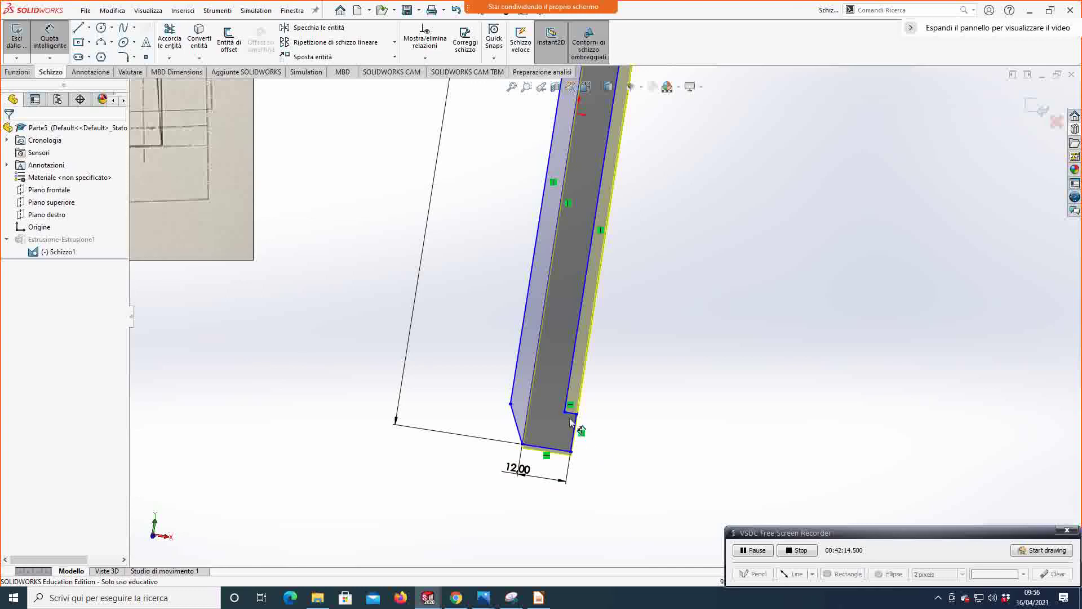
left_click(570, 412)
left_click(594, 378)
left_click(569, 354)
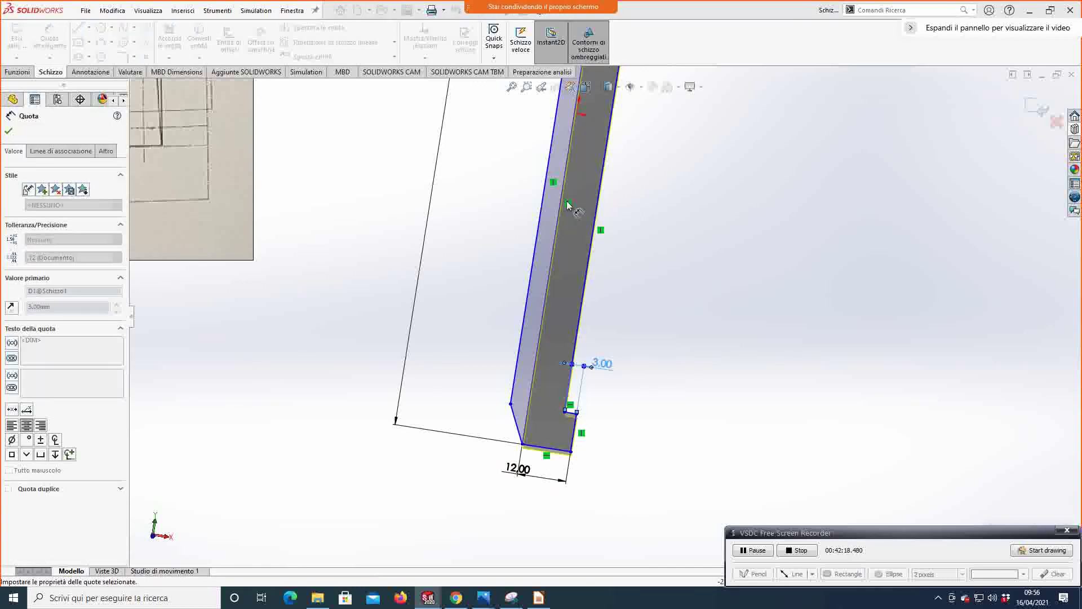
Step: Set the width of the arm's bottom edge to 14 mm
scroll(592, 166, "up", 3)
scroll(597, 249, "down", 5)
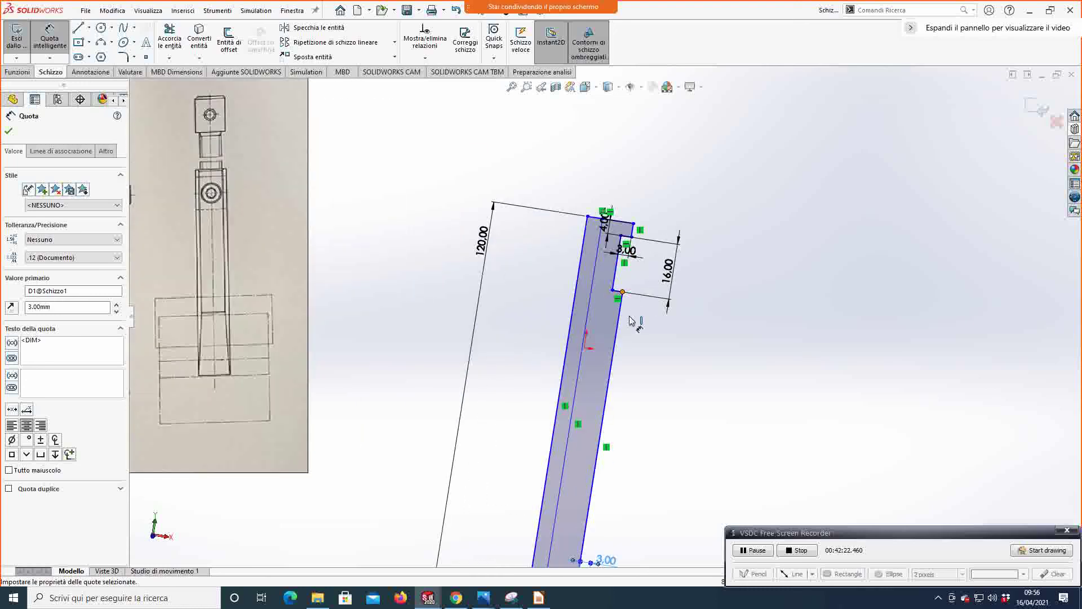
scroll(688, 394, "up", 2)
middle_click_drag(623, 507, 623, 418, "ctrl")
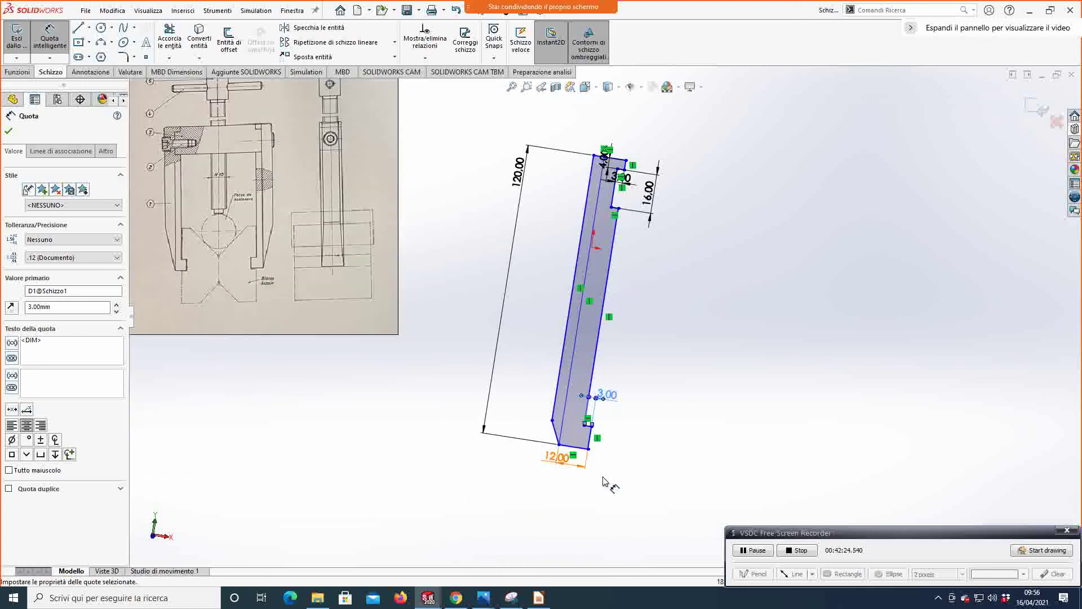
left_click(557, 457)
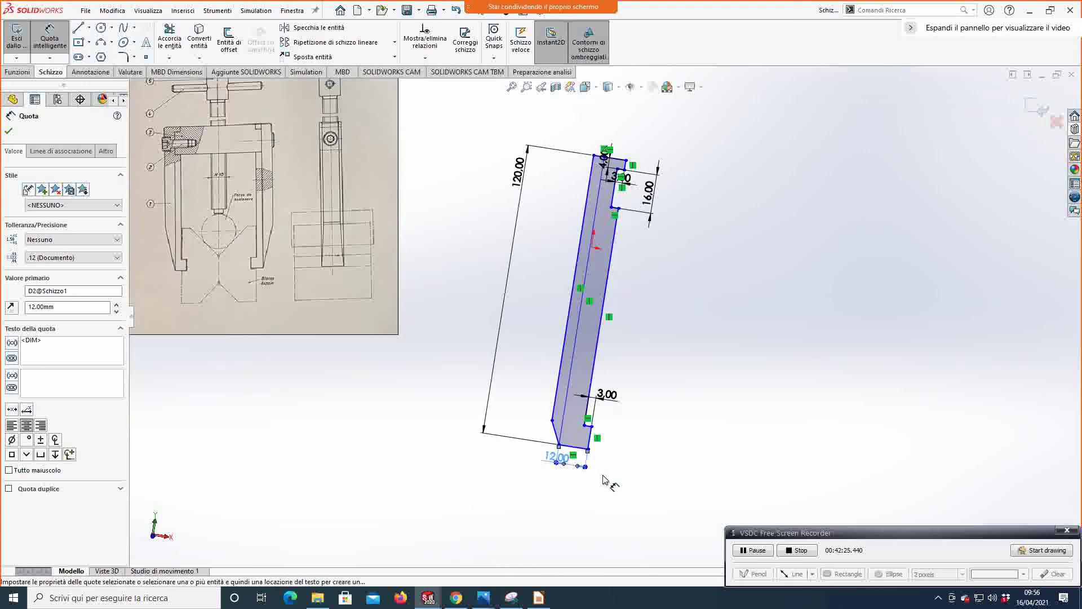
double_click(567, 464)
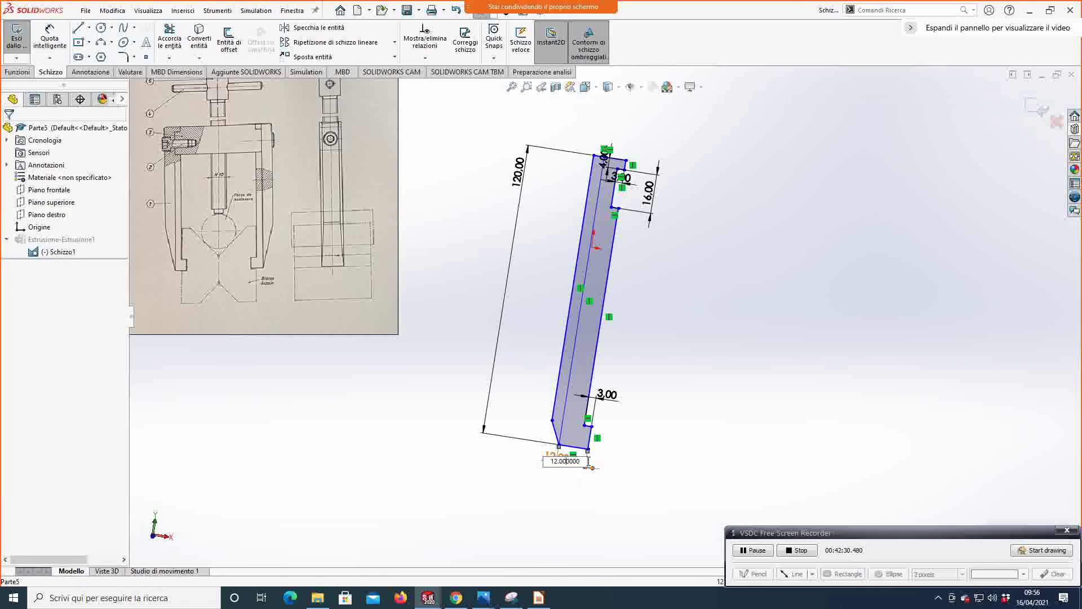
left_click_drag(585, 461, 517, 465)
type("14")
key("Return")
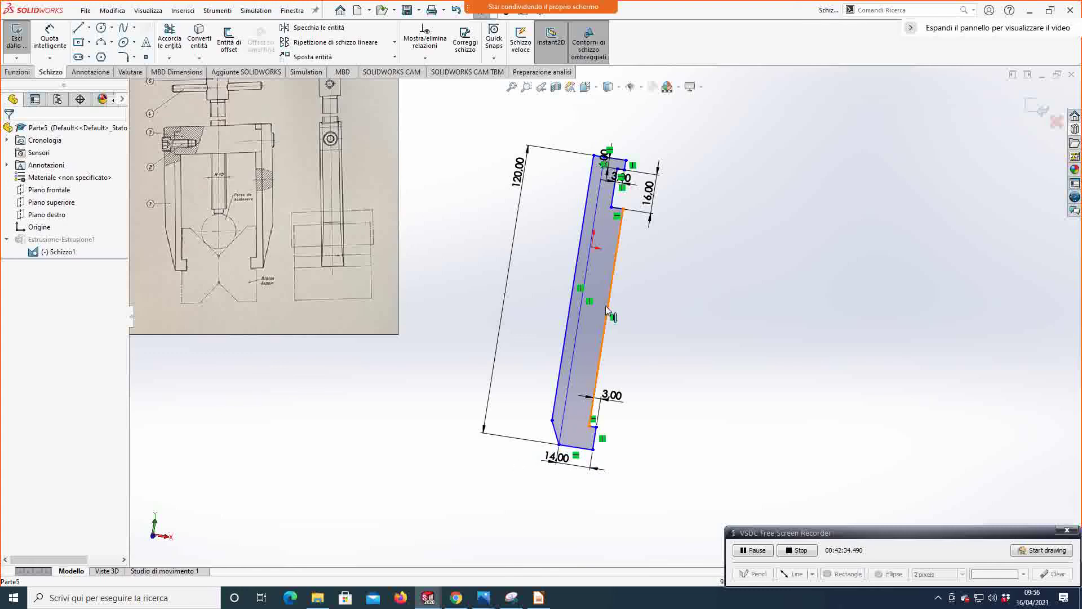
Step: Set the foot step's horizontal depth to 5 mm and exit the sketch to rebuild the arm
middle_click_drag(652, 279, 642, 288, "ctrl")
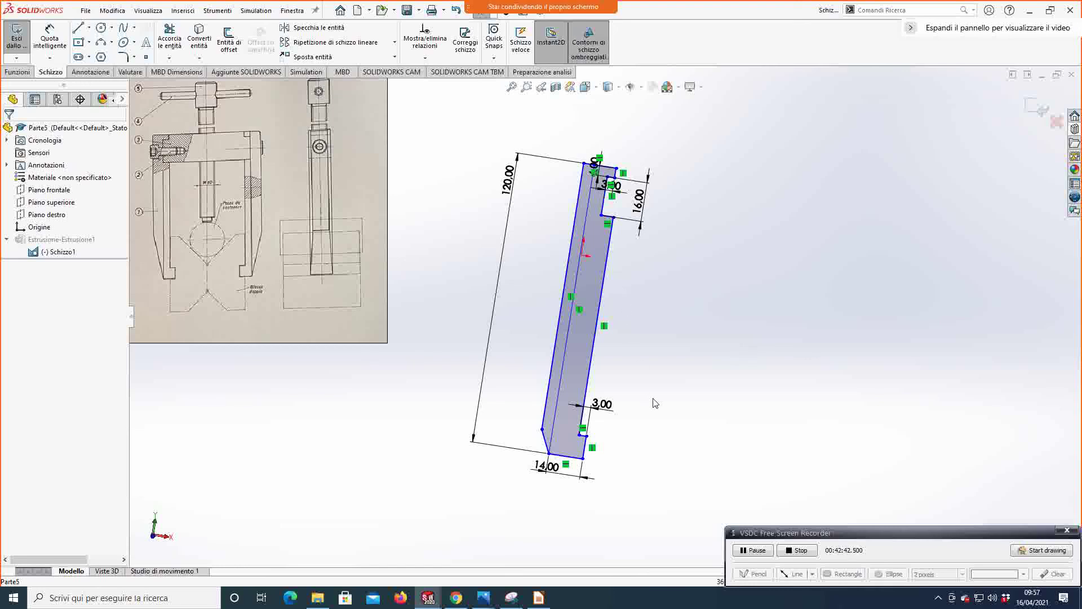
double_click(601, 405)
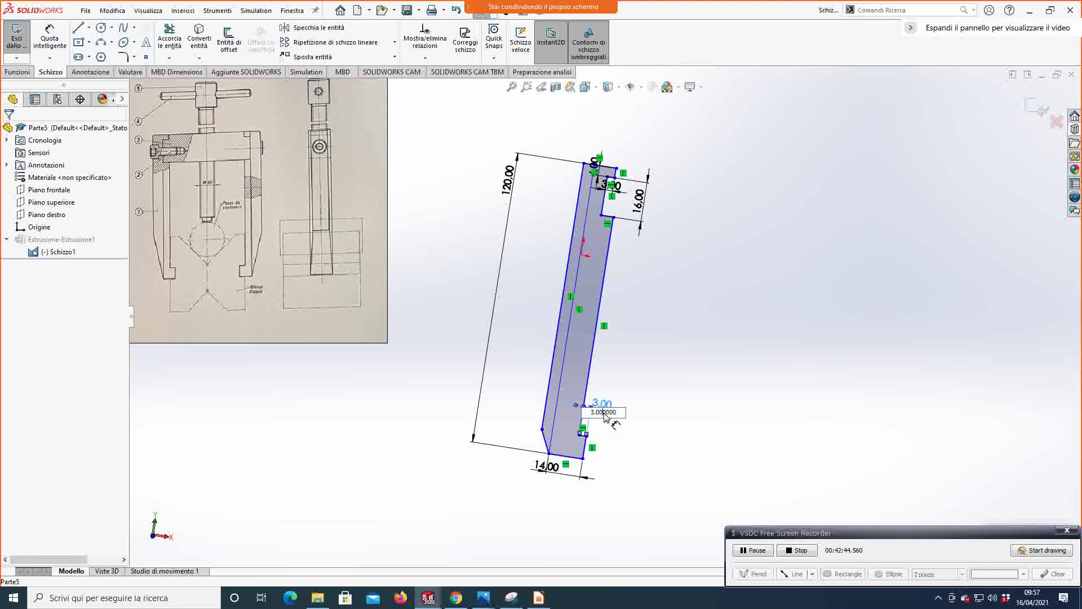
type("5")
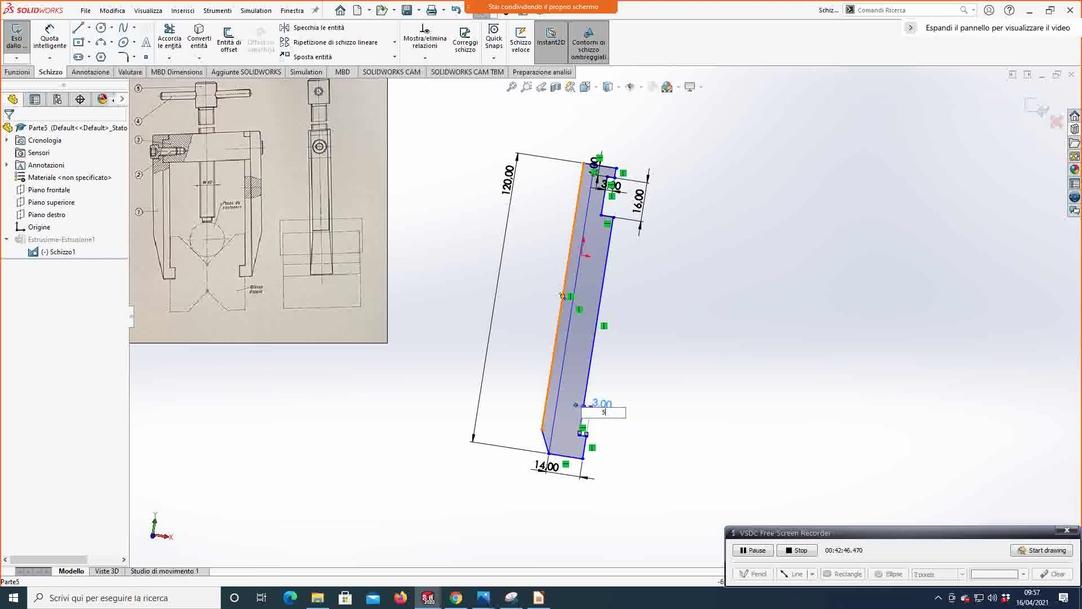
key("Return")
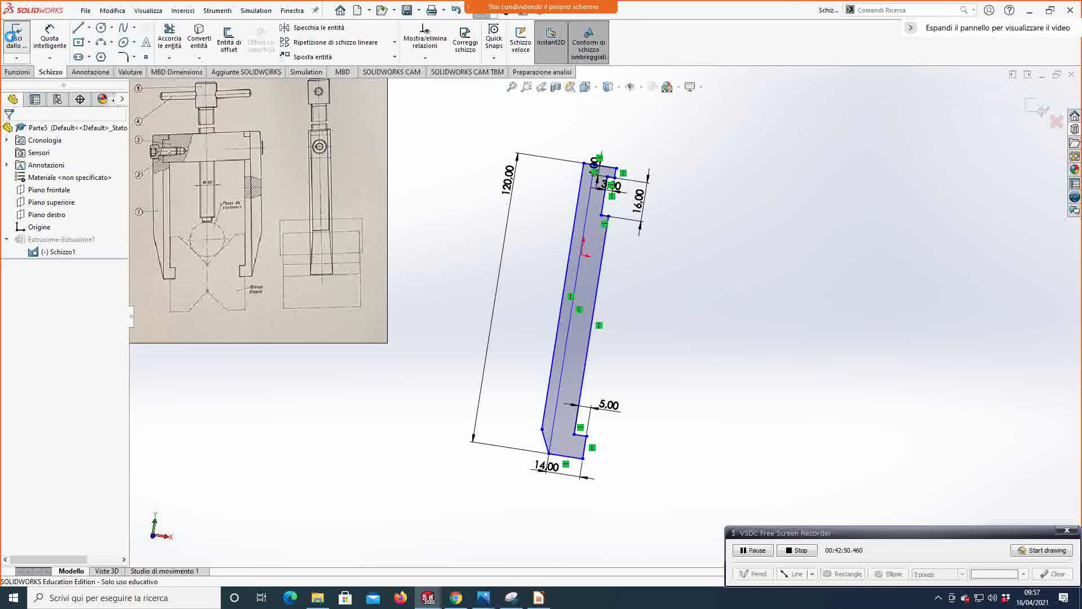
left_click(11, 42)
middle_click_drag(513, 315, 542, 326)
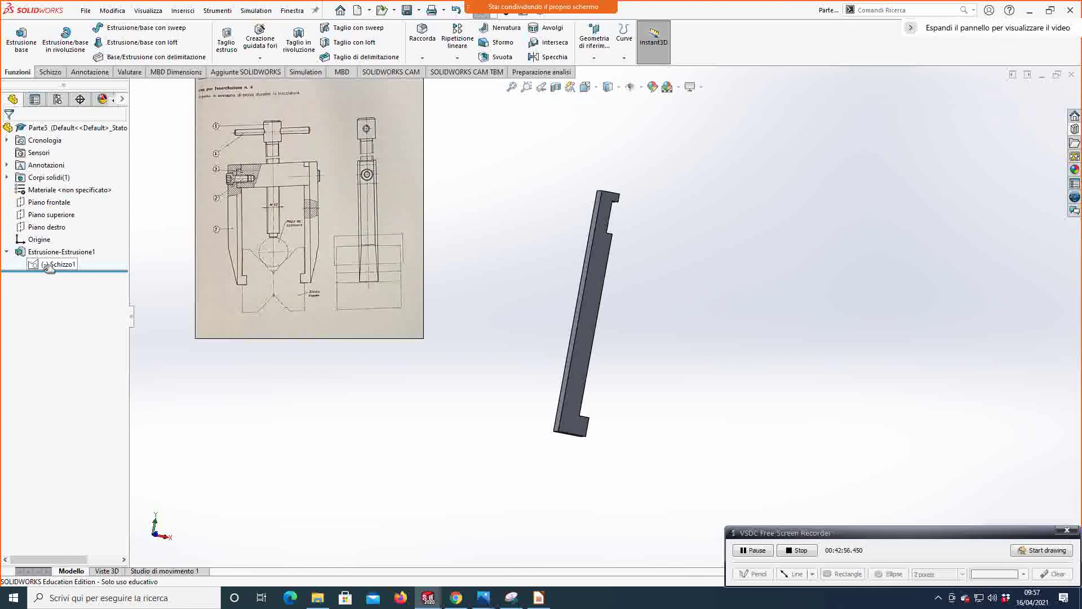
Step: Try to extrude the strip region beside the arm's long outer edge 10 mm from the existing profile sketch
left_click(21, 42)
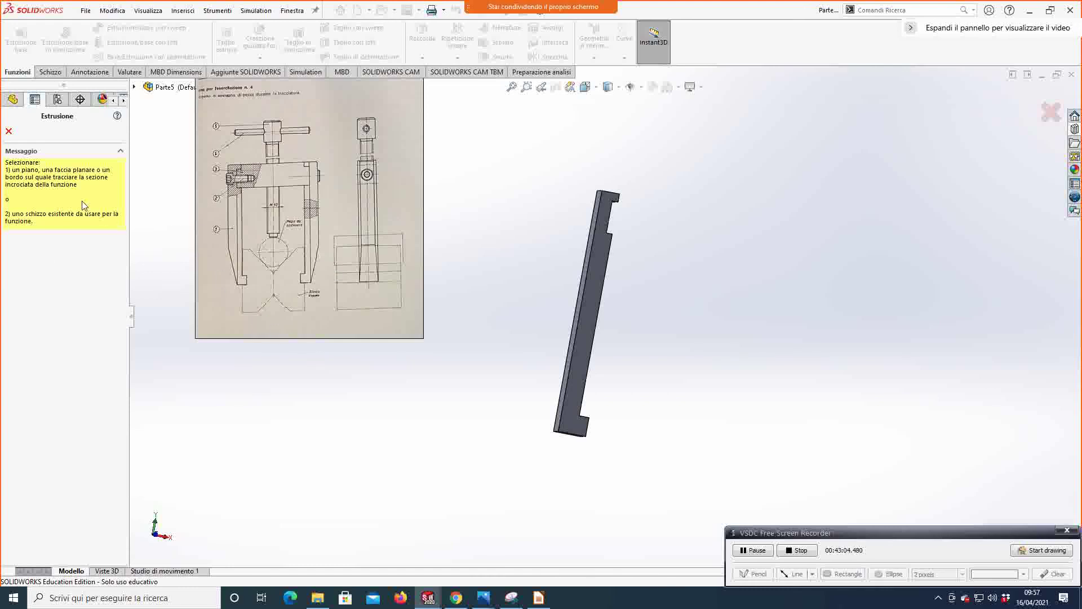
left_click(134, 87)
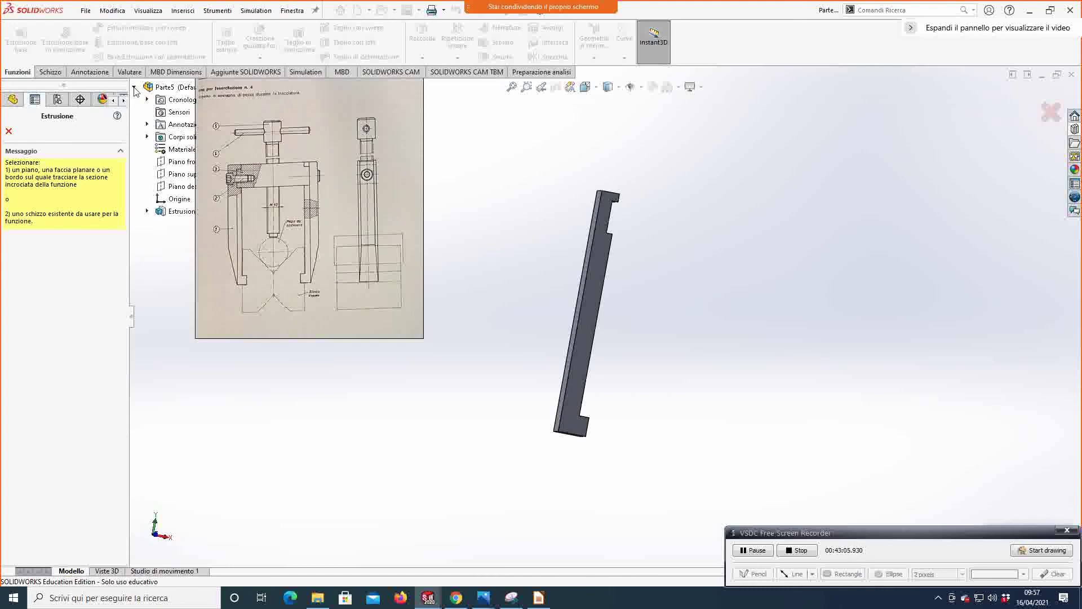
left_click(175, 213)
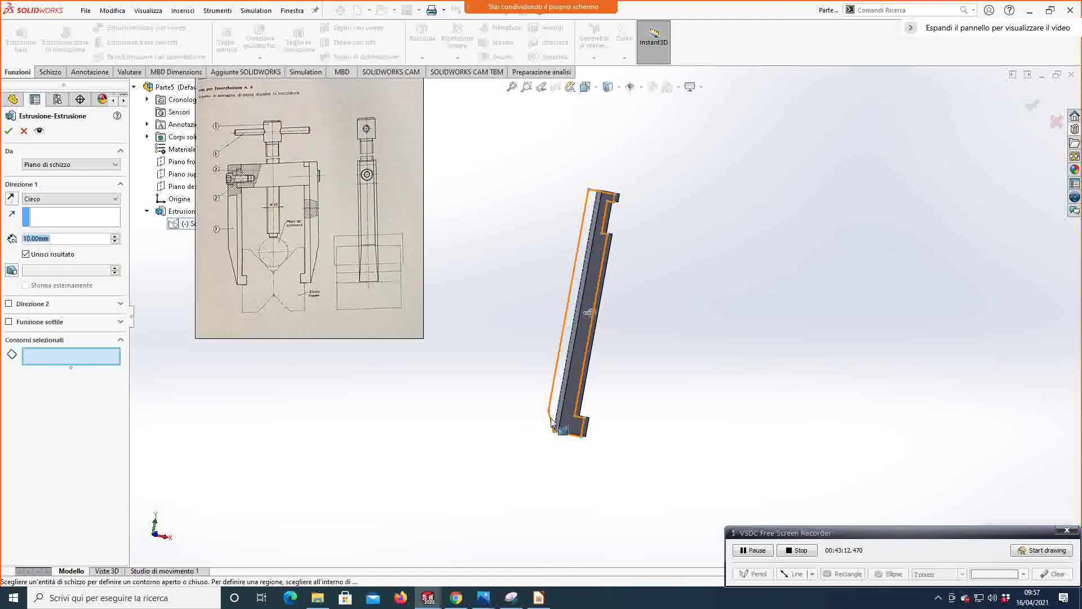
left_click(79, 360)
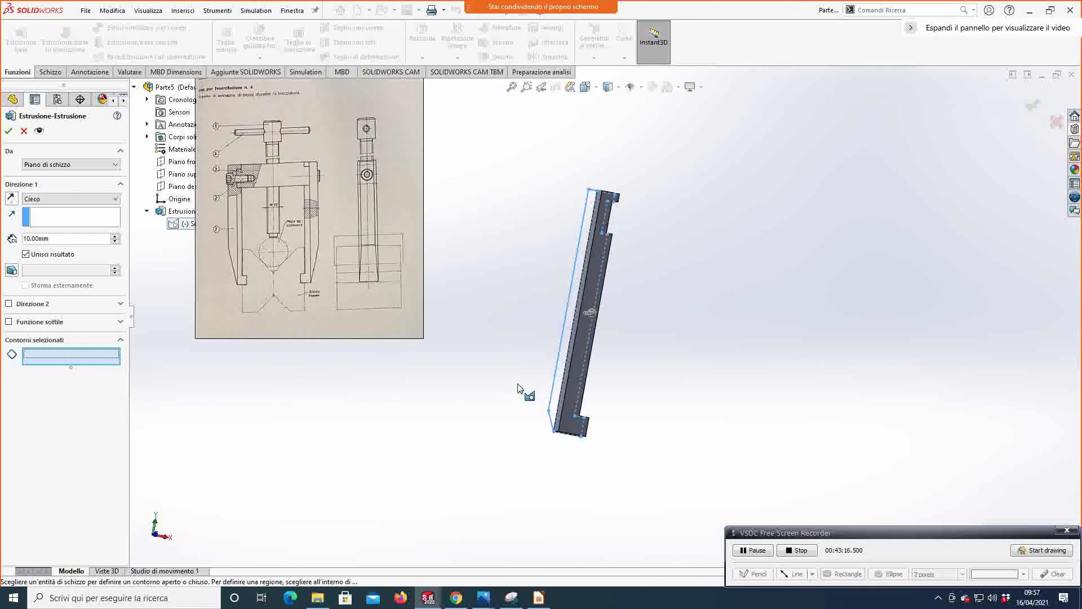
left_click(556, 395)
middle_click_drag(481, 430, 1, 309)
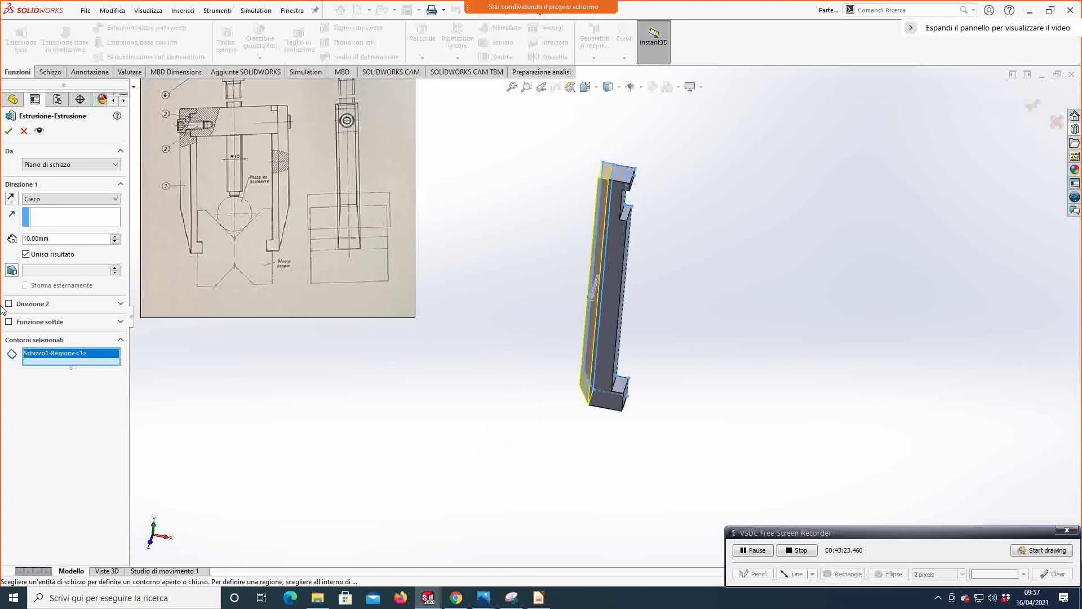
Step: Try an 11-degree draft on the strip region's extrusion
left_click(11, 270)
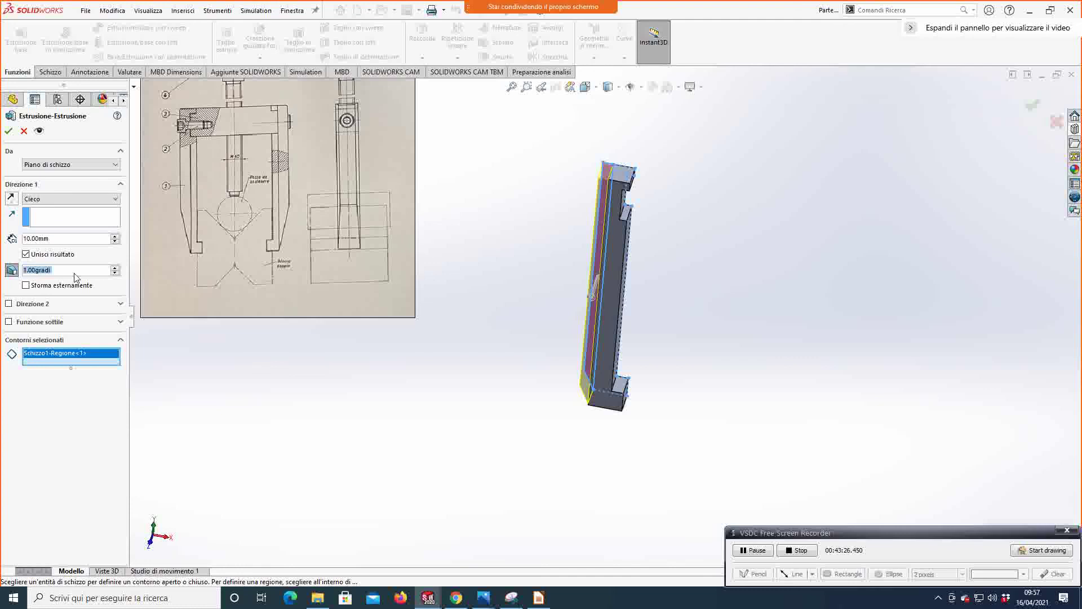
left_click(115, 270)
left_click(114, 270)
left_click(114, 270)
left_click(115, 270)
left_click(114, 270)
middle_click_drag(507, 402, 542, 447)
middle_click_drag(535, 459, 458, 387)
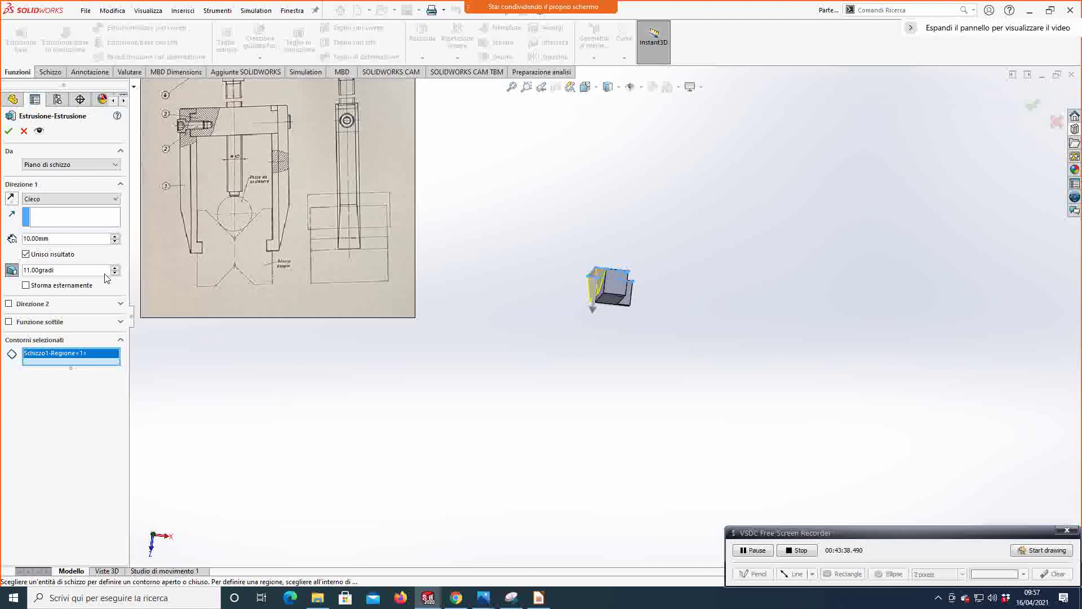
left_click(24, 132)
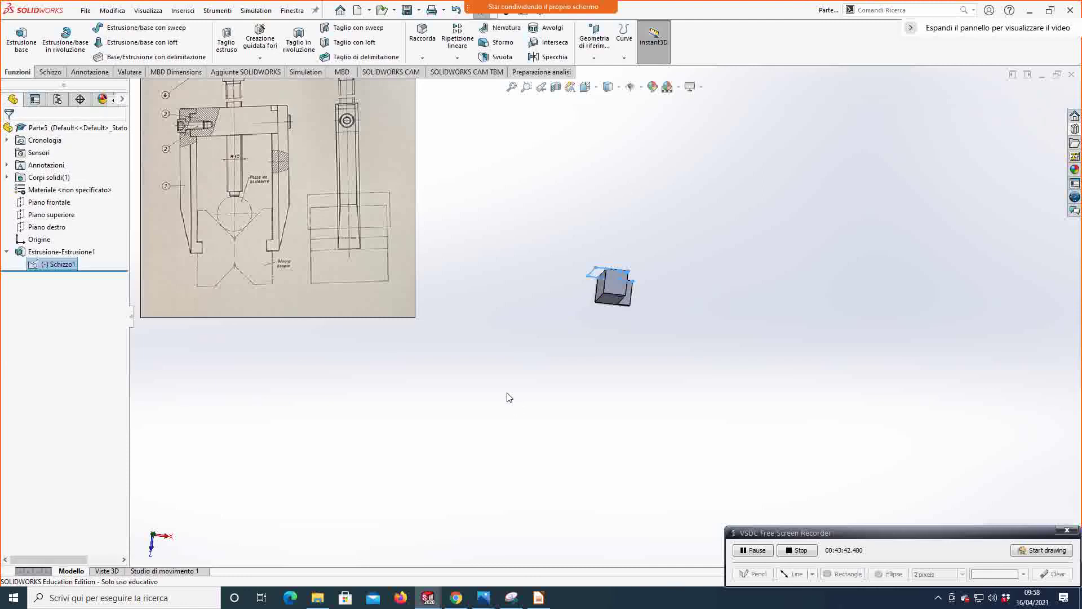
Step: Reopen the arm's profile sketch and examine its outline and outer strip against the reference drawing
right_click(53, 264)
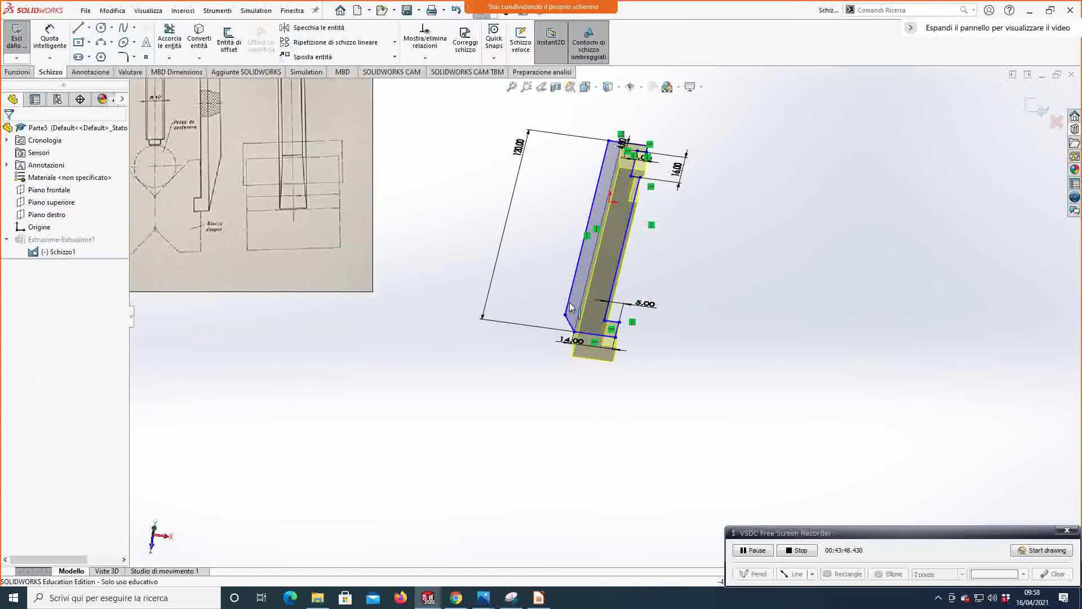
middle_click_drag(464, 381, 471, 204)
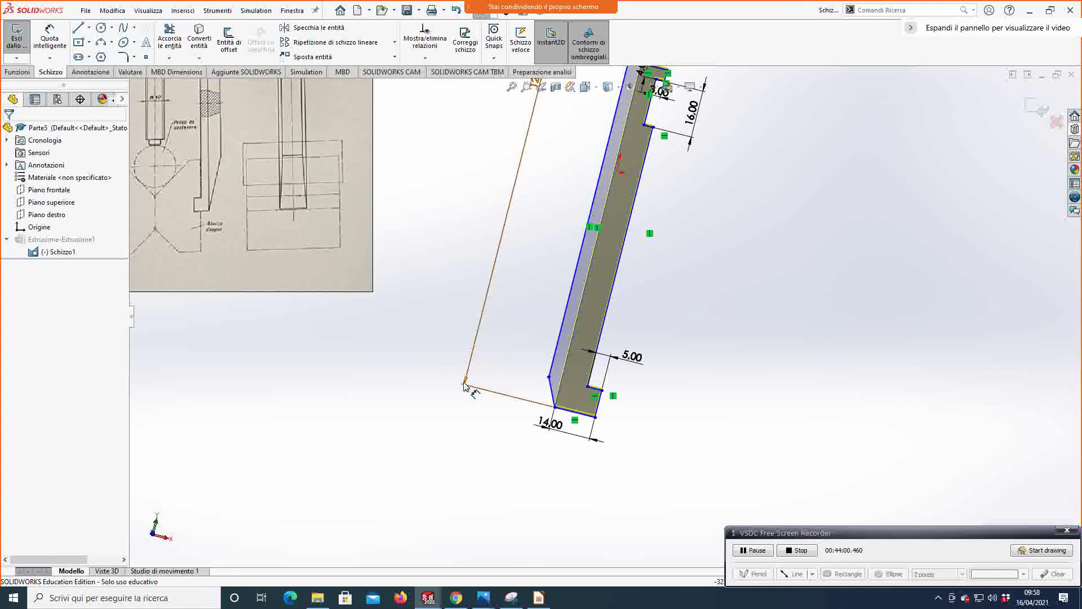
scroll(473, 385, "up", 2)
scroll(463, 386, "down", 1)
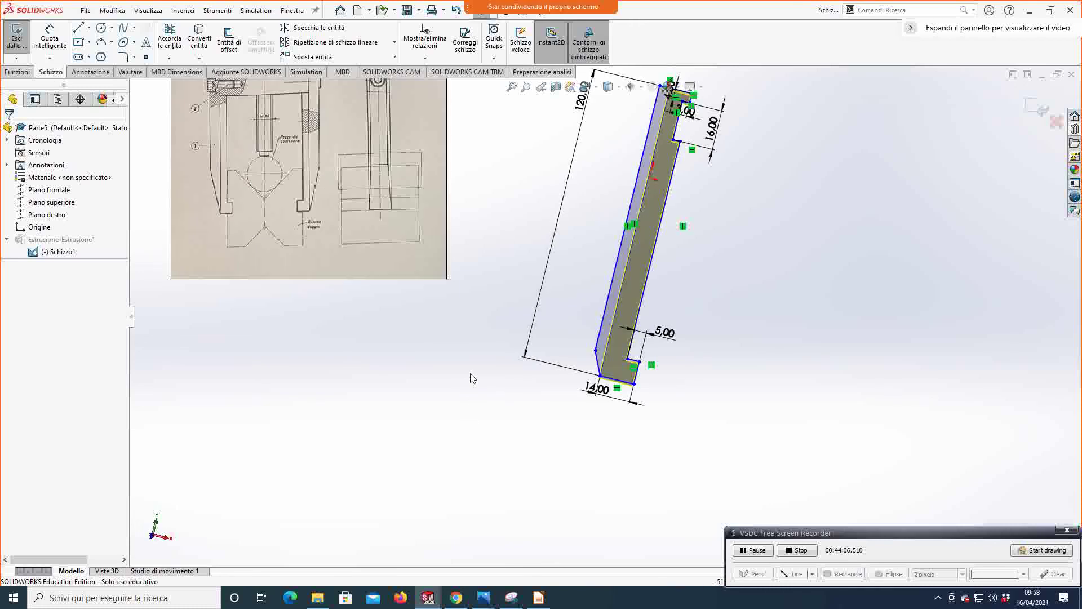
mouse_move(484, 387)
middle_mouse_down()
mouse_move(395, 309)
mouse_move(498, 341)
middle_mouse_up()
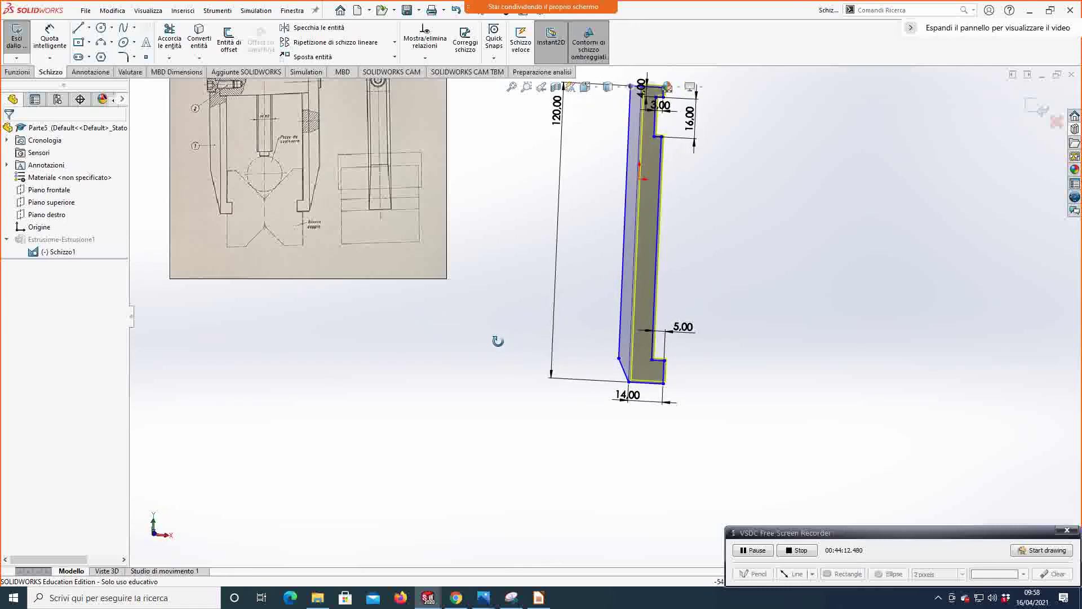
mouse_move(499, 341)
middle_mouse_down()
mouse_move(486, 429)
mouse_move(484, 411)
middle_mouse_up()
key("ctrl+8")
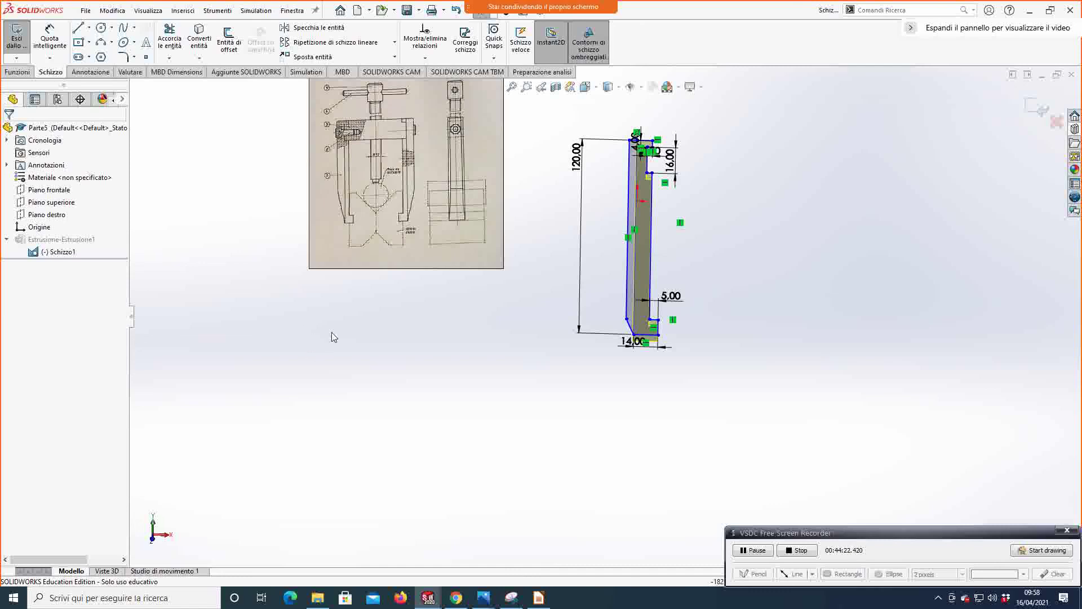
scroll(643, 454, "down", 3)
scroll(625, 429, "up", 1)
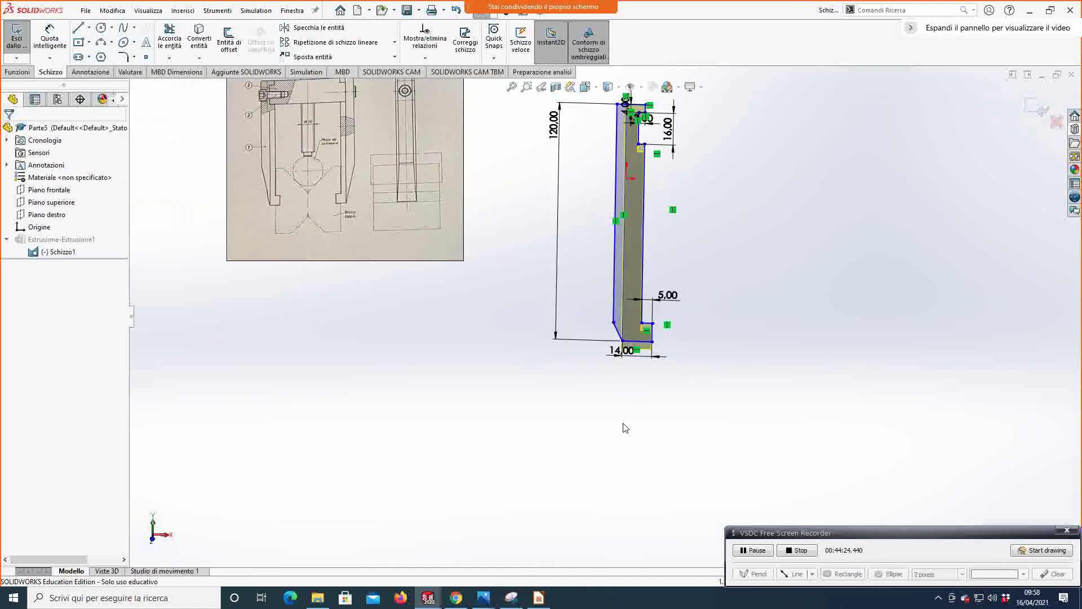
scroll(602, 400, "up", 2)
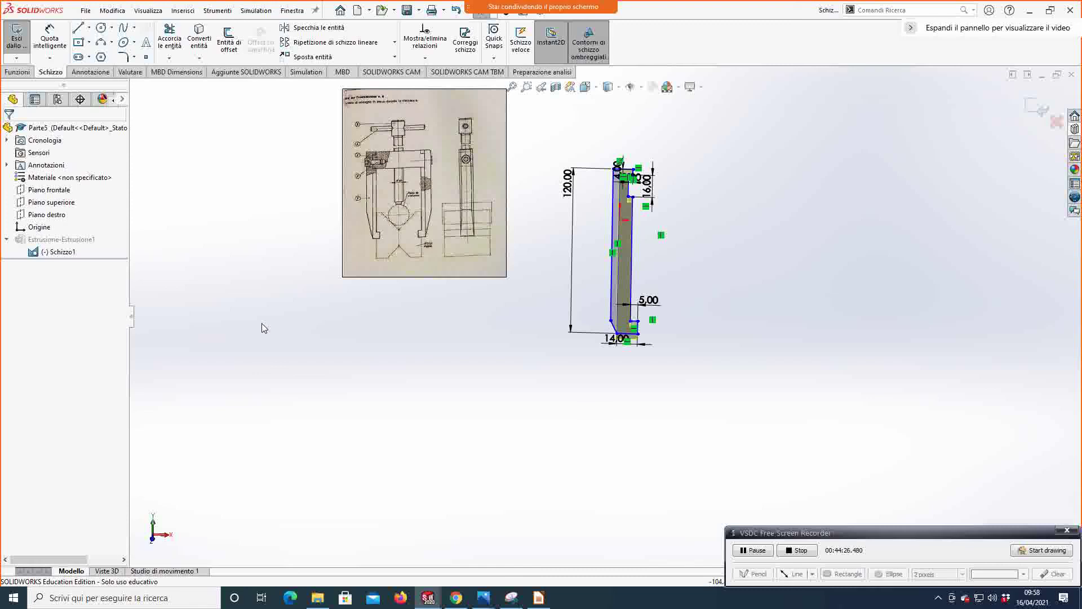
Step: Exit the sketch and extrude the strip region beside the arm's long outer edge 10 mm from the existing profile sketch
left_click(22, 51)
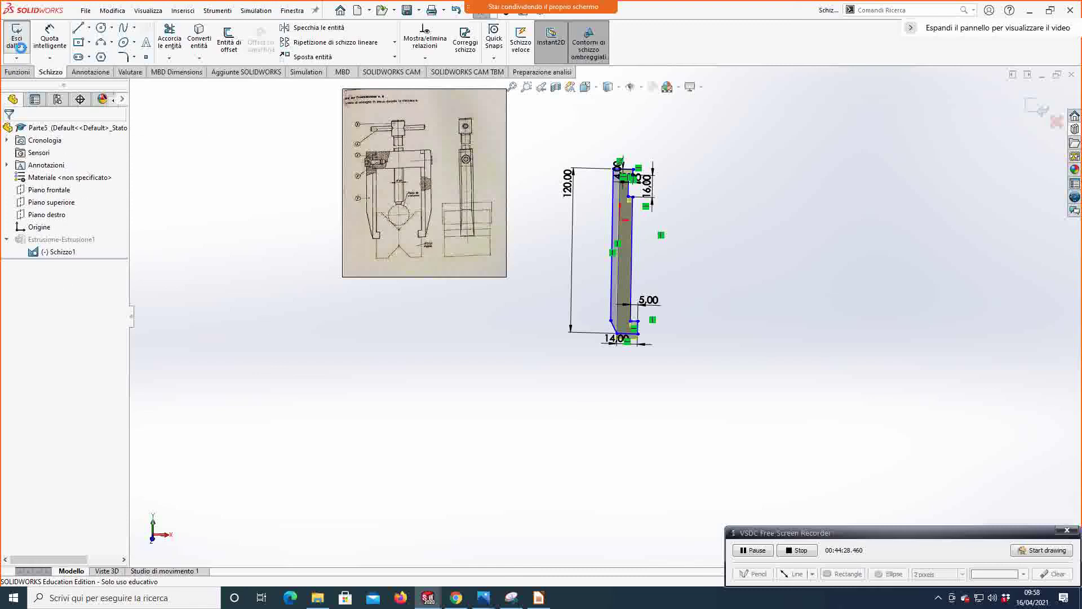
left_click(15, 48)
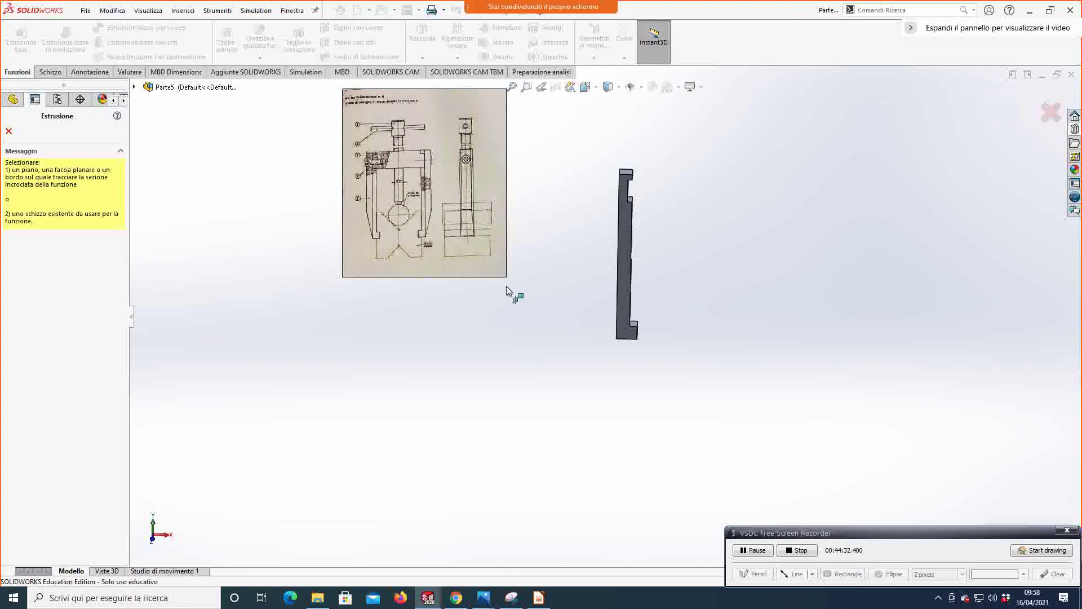
scroll(507, 288, "down", 2)
left_click(135, 88)
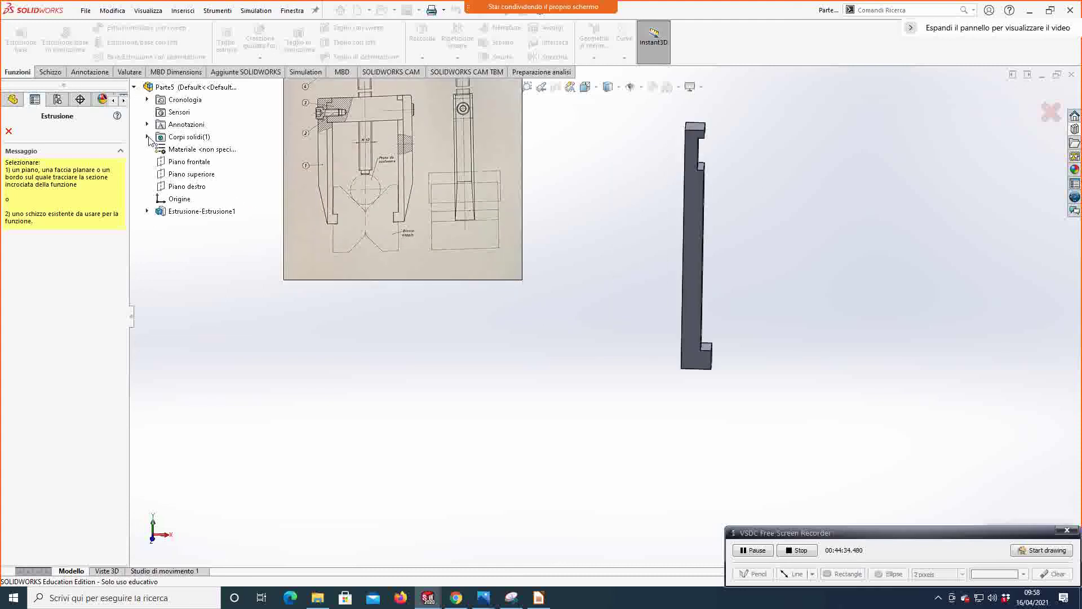
left_click(147, 212)
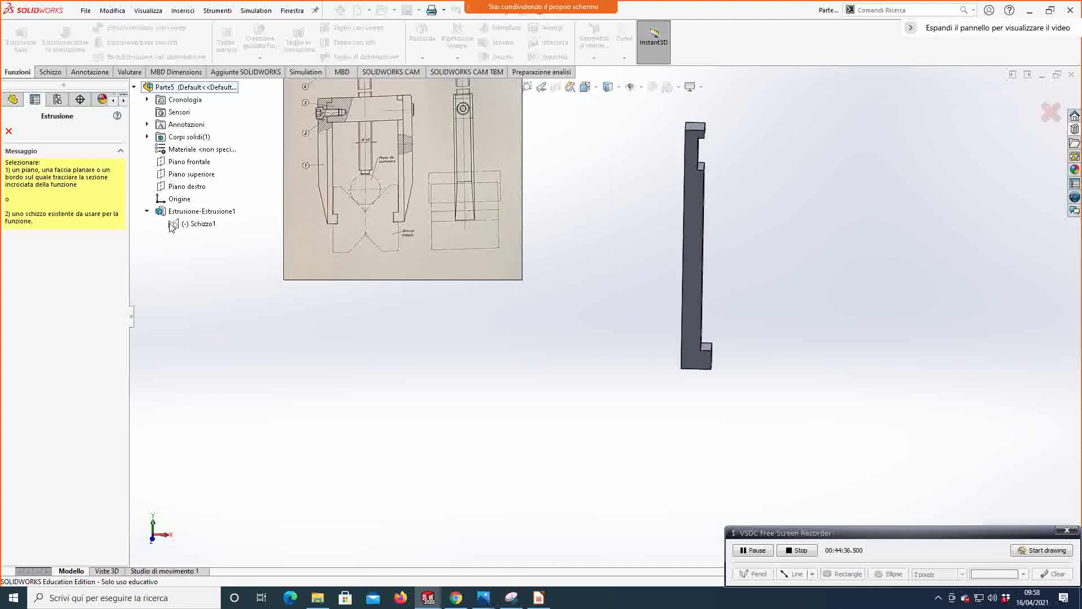
left_click(194, 227)
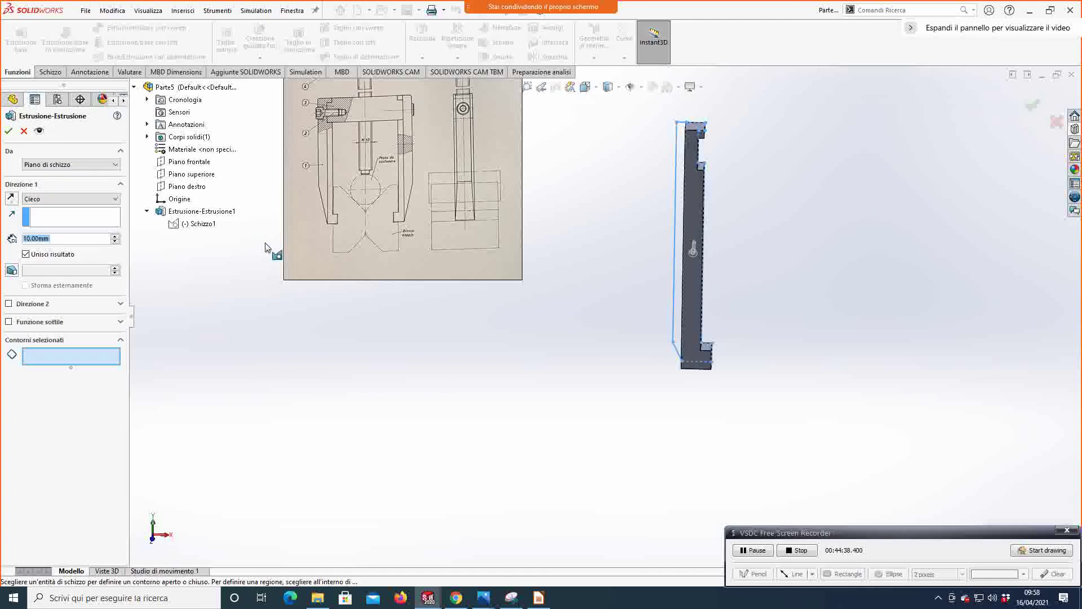
left_click(678, 319)
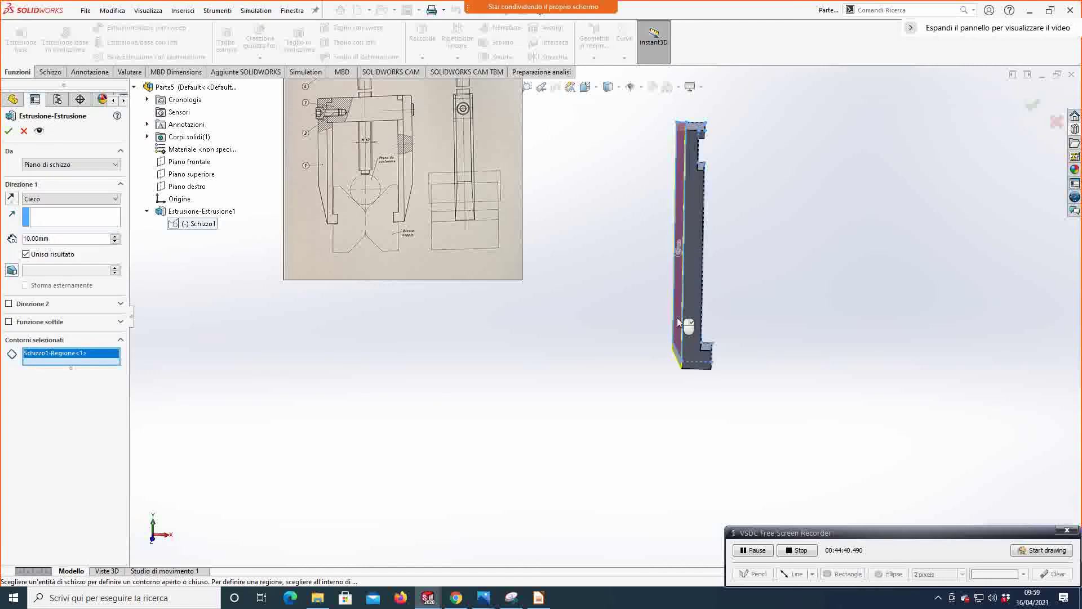
left_click(9, 131)
Step: Start a face-face chamfer between the arm's profile-shaped side face and its long outer face
middle_click_drag(525, 402, 566, 357)
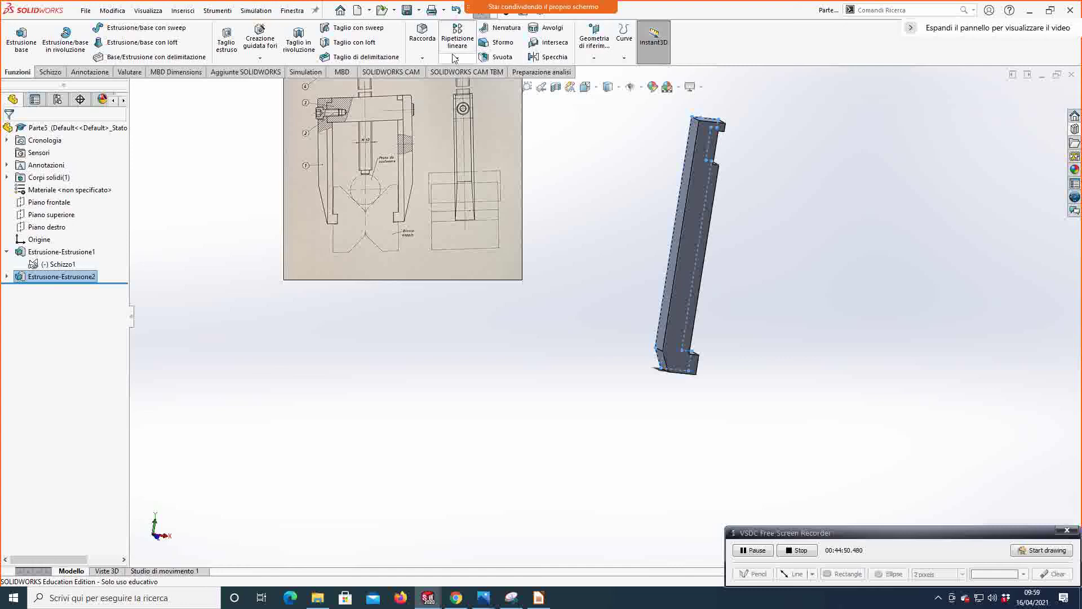
left_click(422, 58)
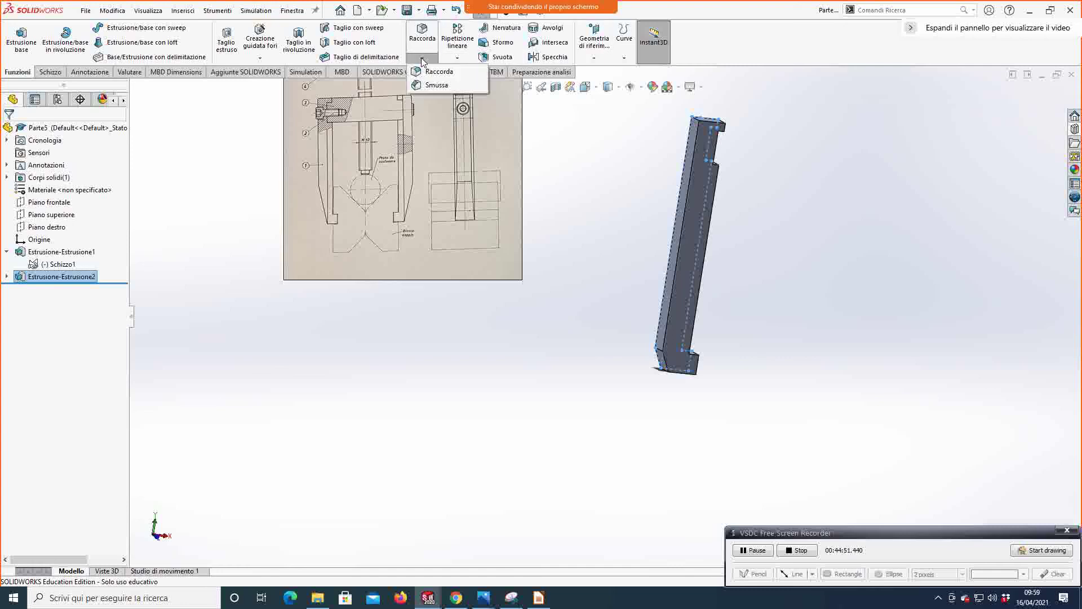
left_click(430, 87)
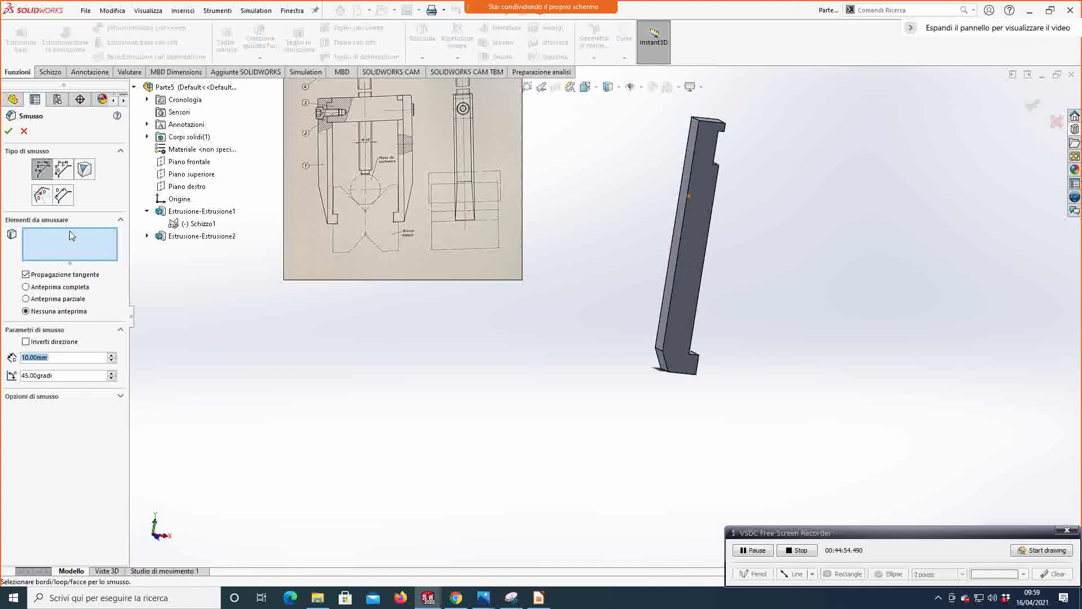
left_click(63, 169)
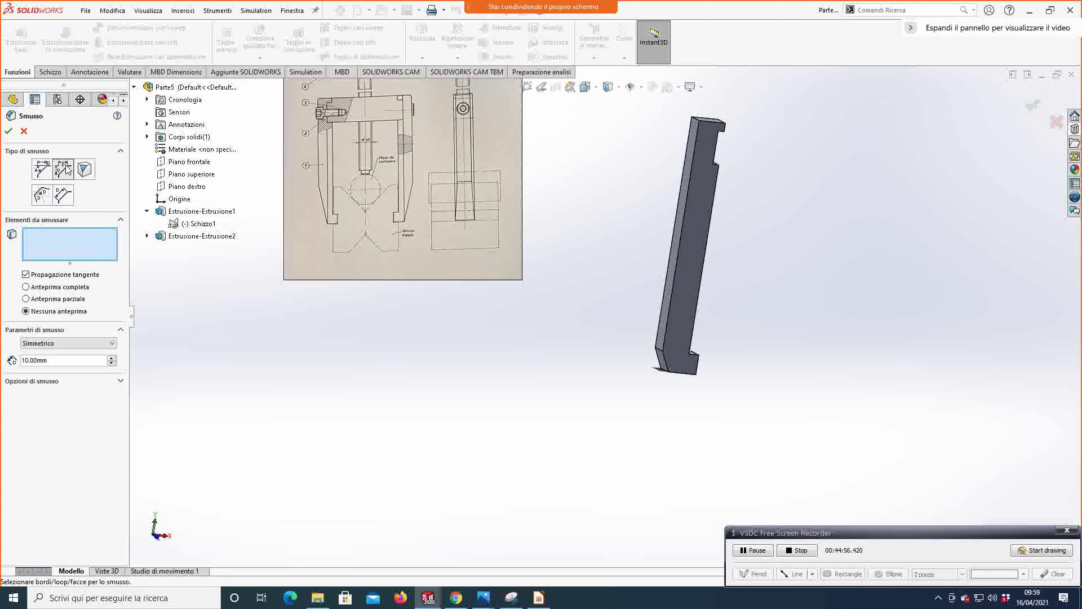
left_click(63, 194)
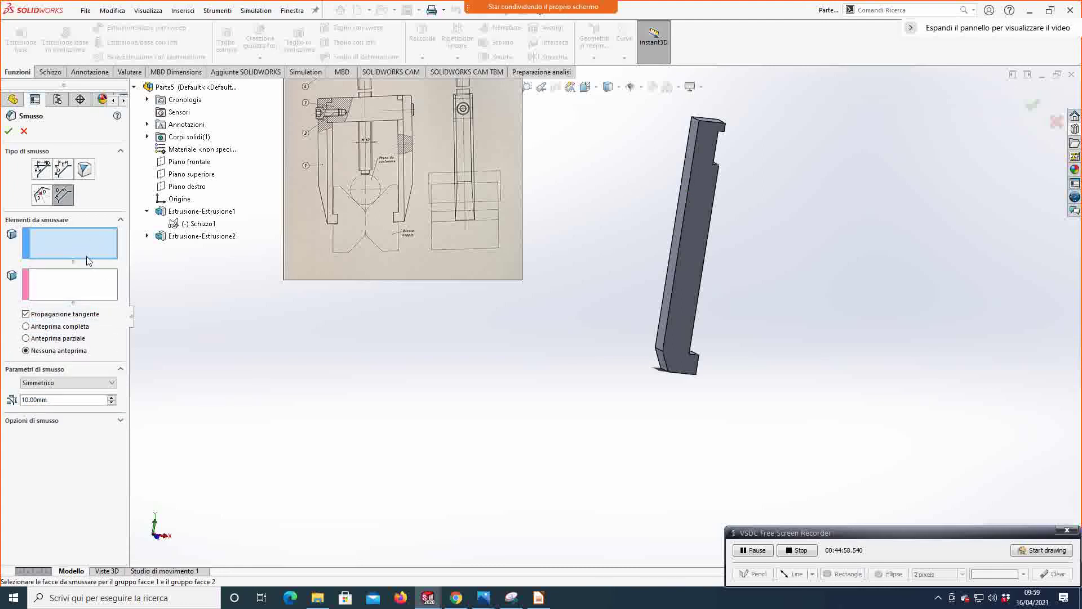
left_click(692, 297)
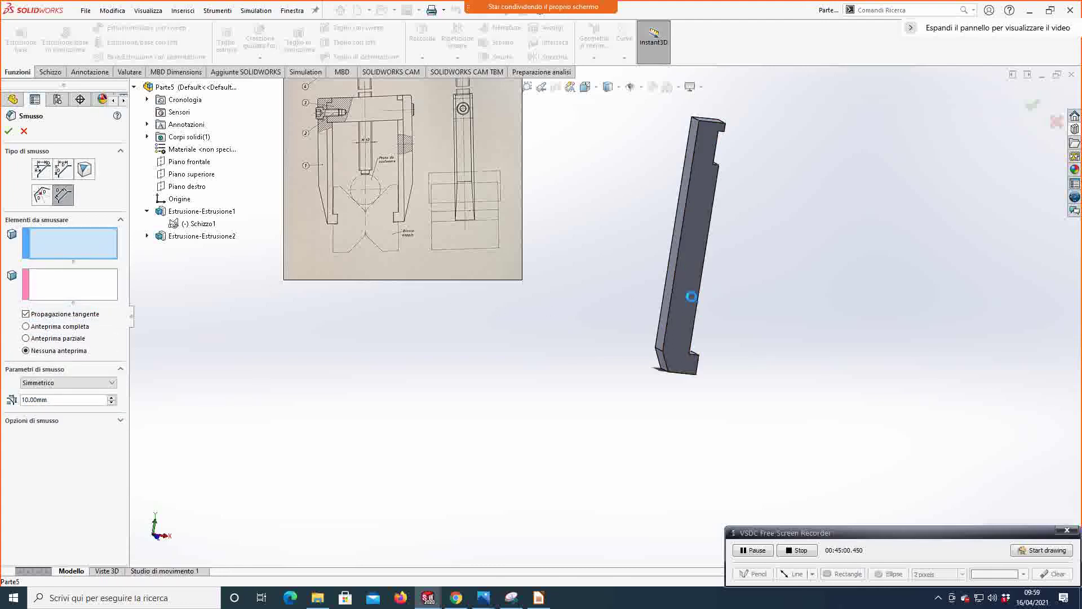
left_click(59, 286)
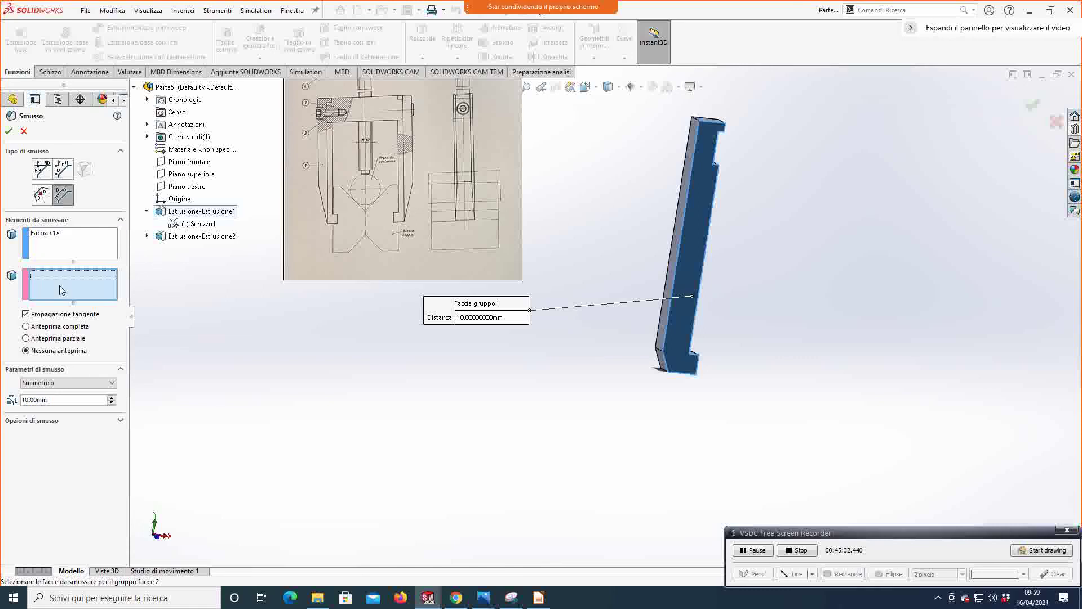
middle_click_drag(467, 451, 513, 446)
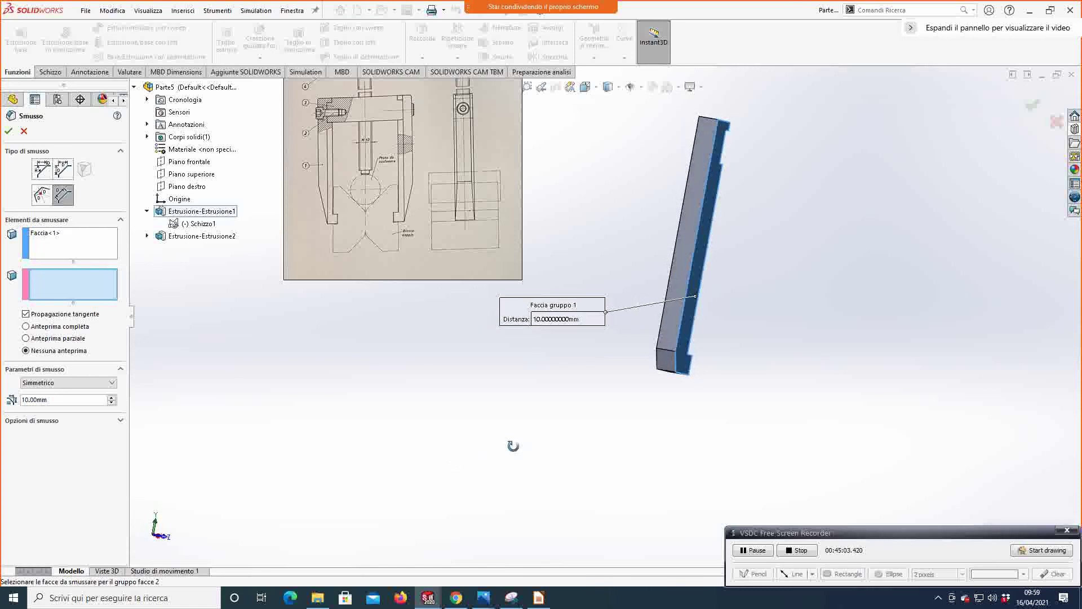
left_click(660, 331)
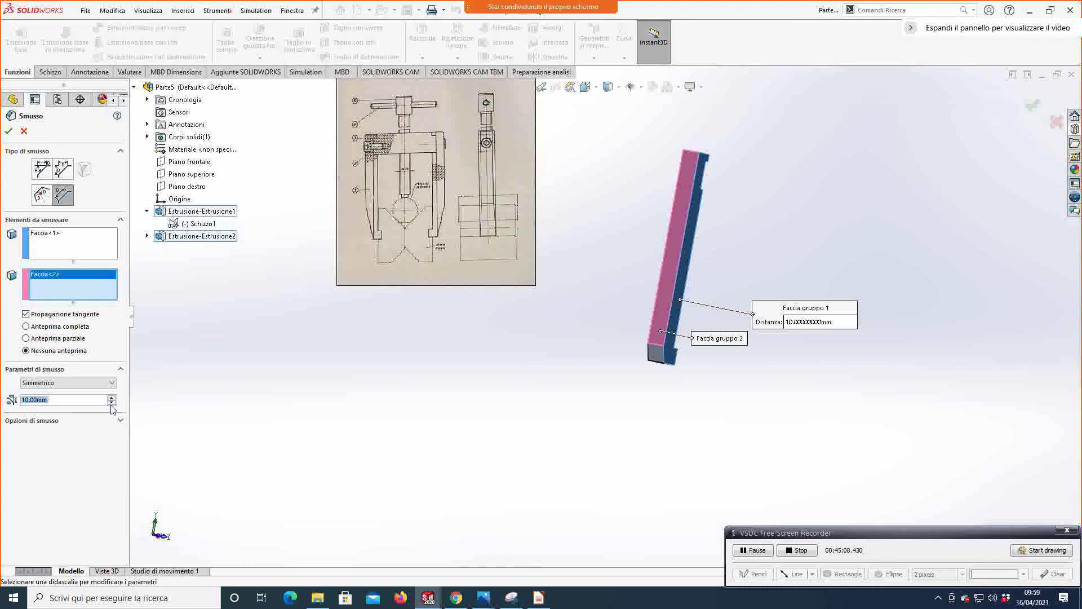
Step: Set the symmetric chamfer distance to 5 mm and create the chamfer
left_click(73, 402)
double_click(42, 405)
double_click(52, 398)
type("5")
key("Return")
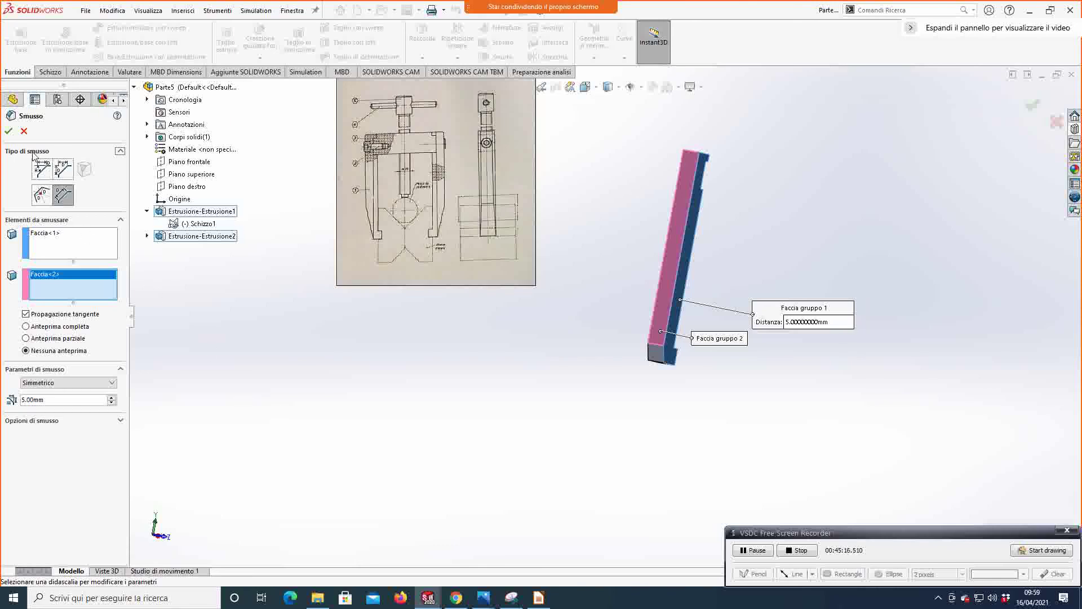
left_click(9, 131)
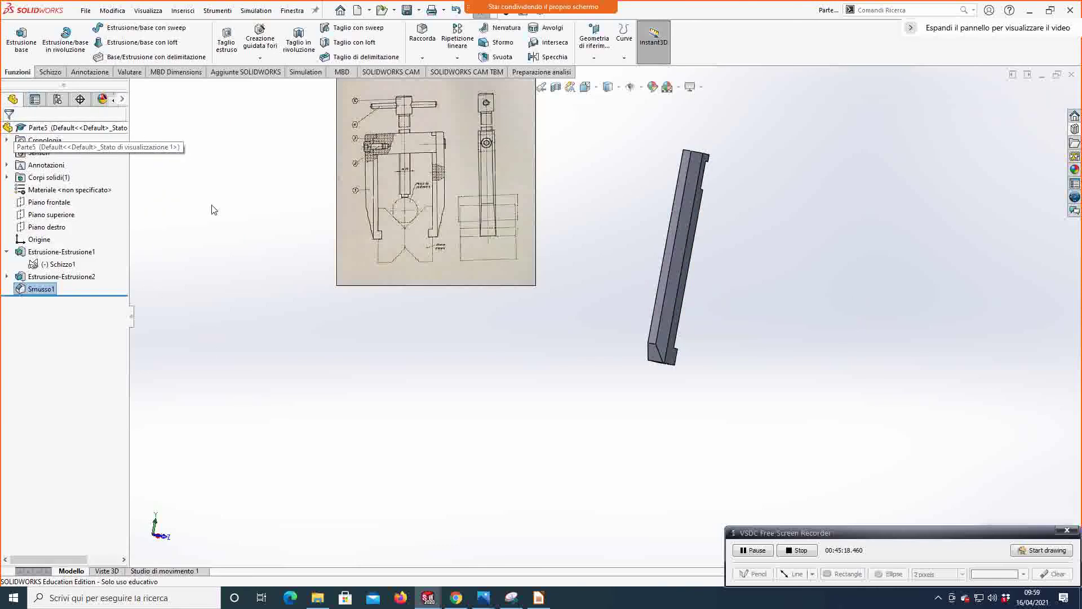
Step: Edit the chamfer on the arm's long outer edge and set its offset distance to 2 mm
middle_click_drag(609, 302, 565, 386)
left_click(20, 288)
right_click(20, 288)
left_click(37, 255)
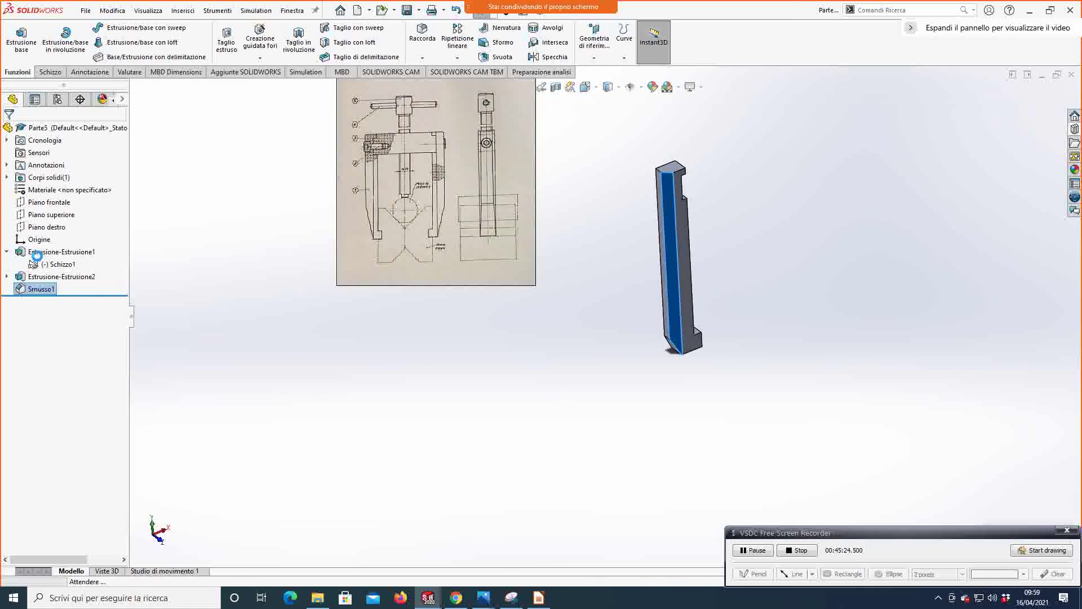
left_click(64, 373)
type("2")
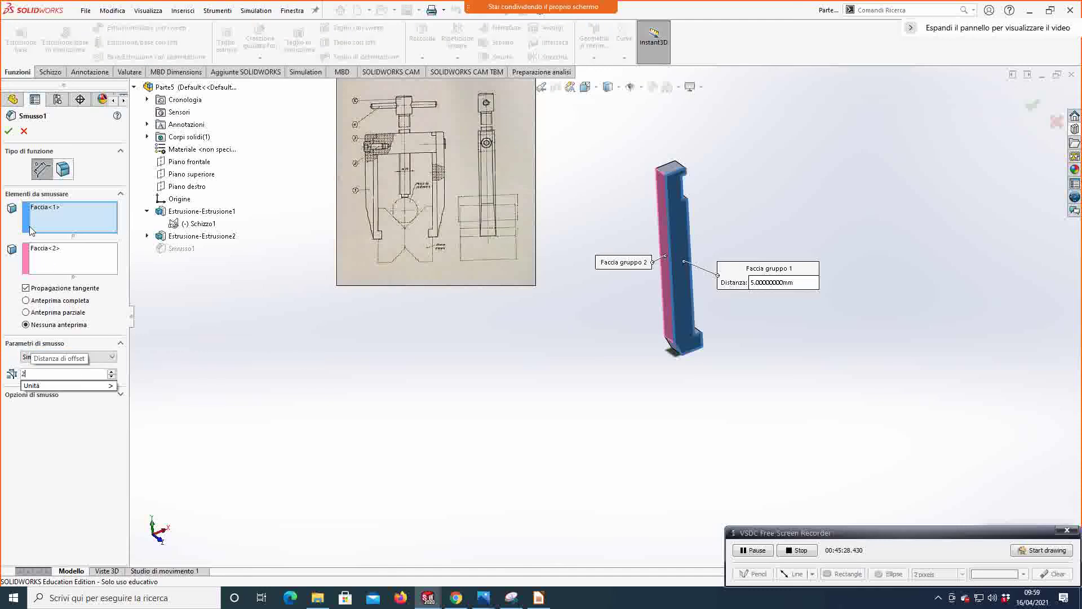
left_click(9, 133)
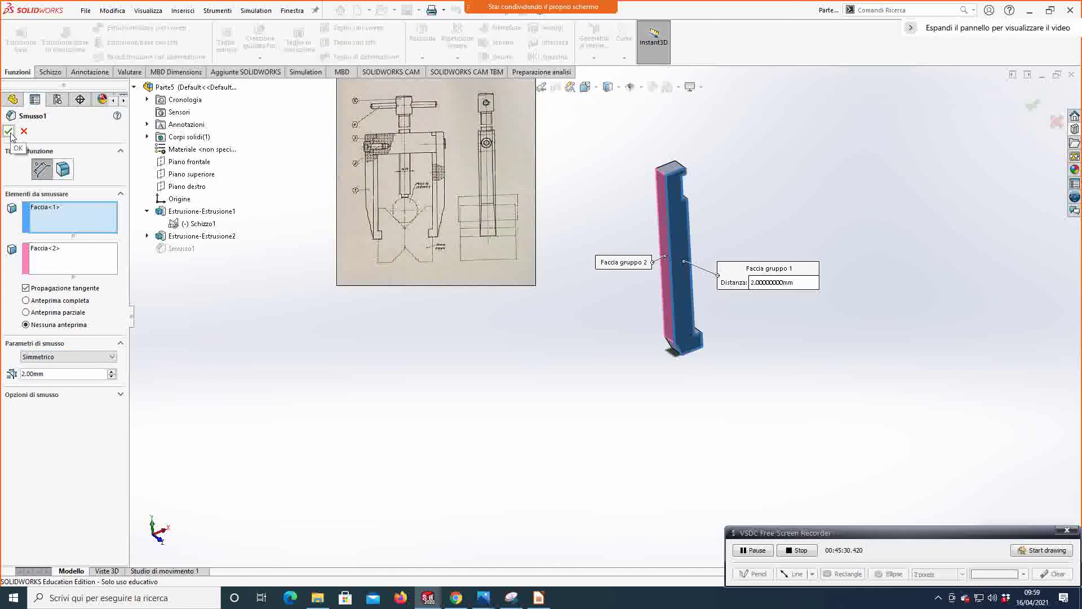
left_click(9, 133)
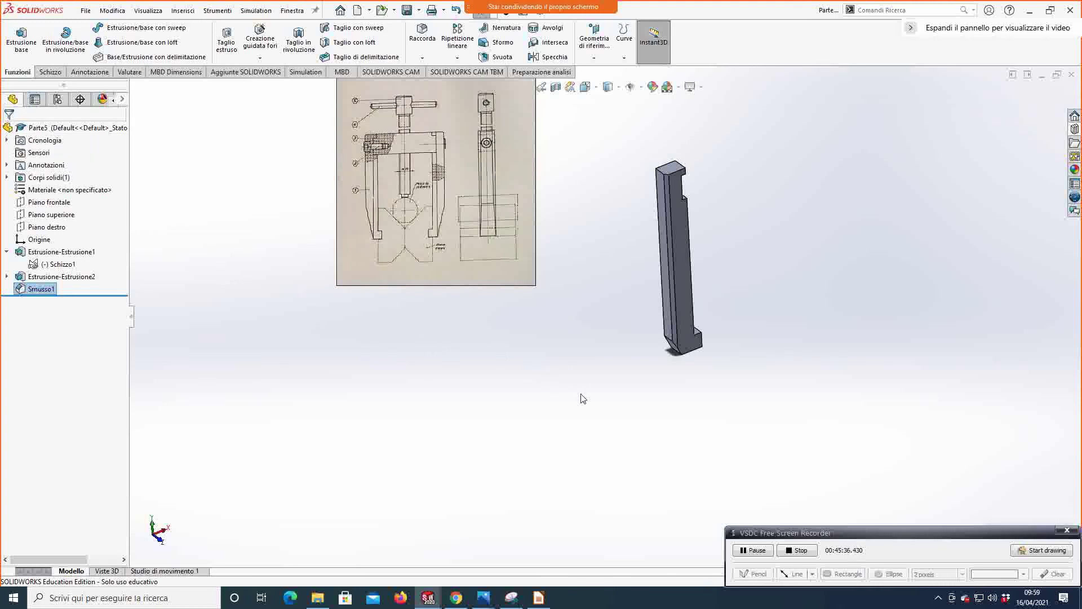
middle_click_drag(601, 399, 587, 338)
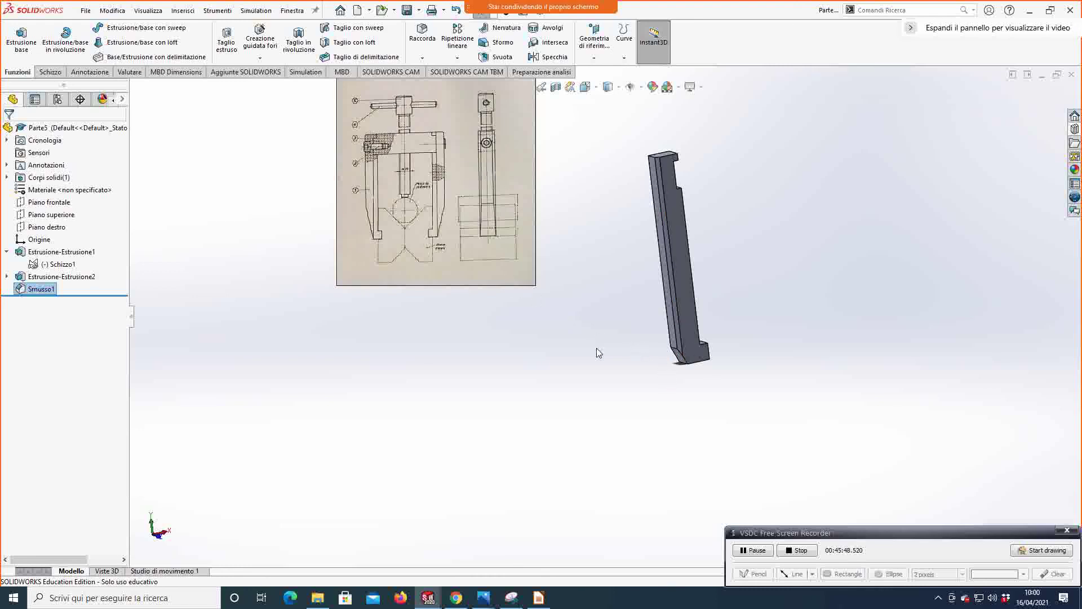
middle_click_drag(571, 371, 702, 374)
left_click(40, 289)
left_click(40, 289)
key("Return")
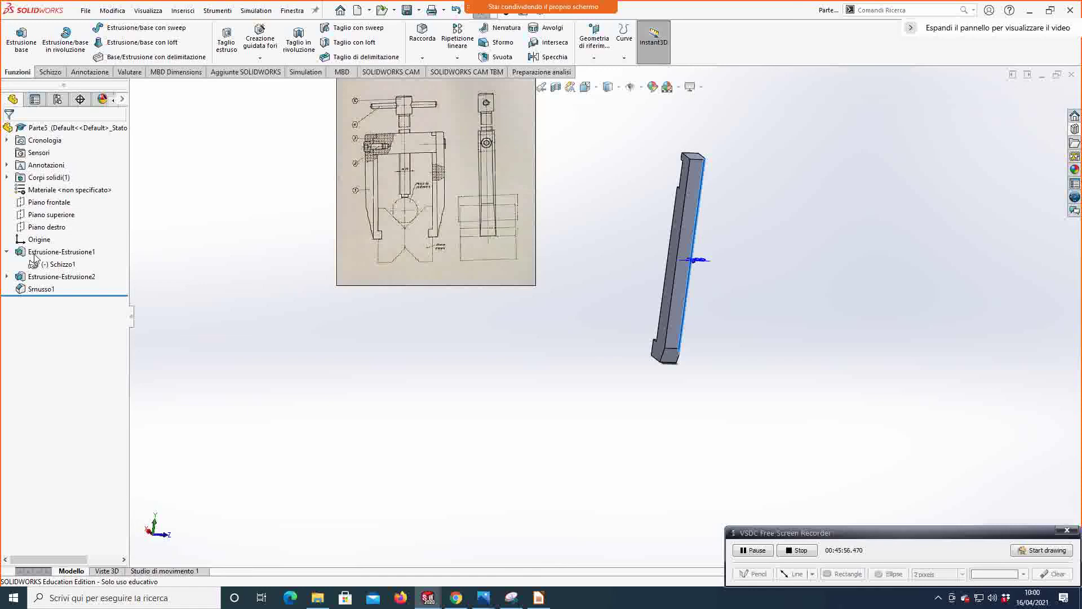
left_click(42, 208)
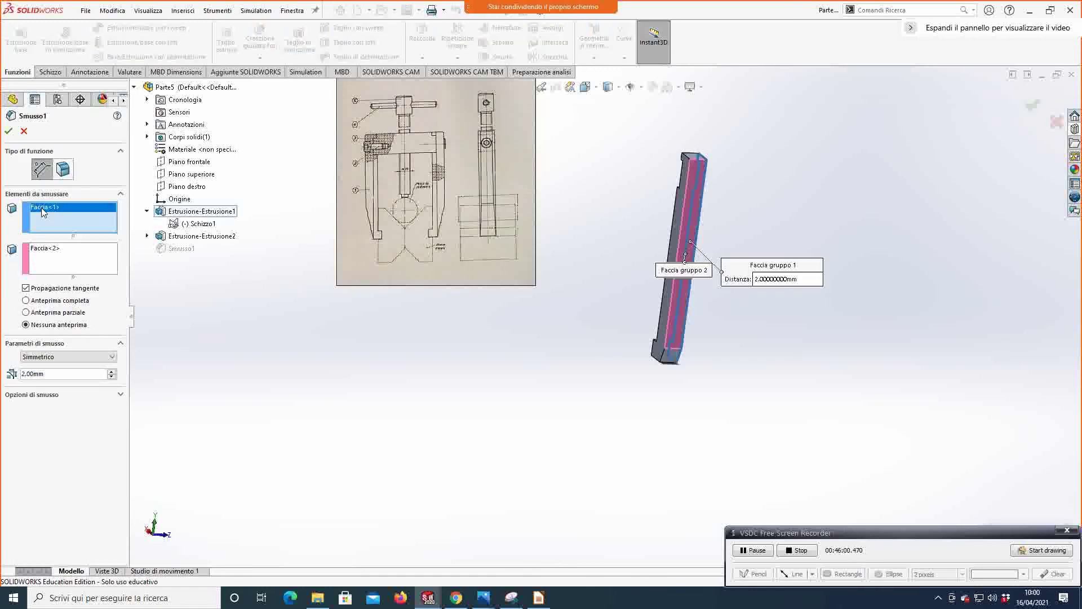
key("Delete")
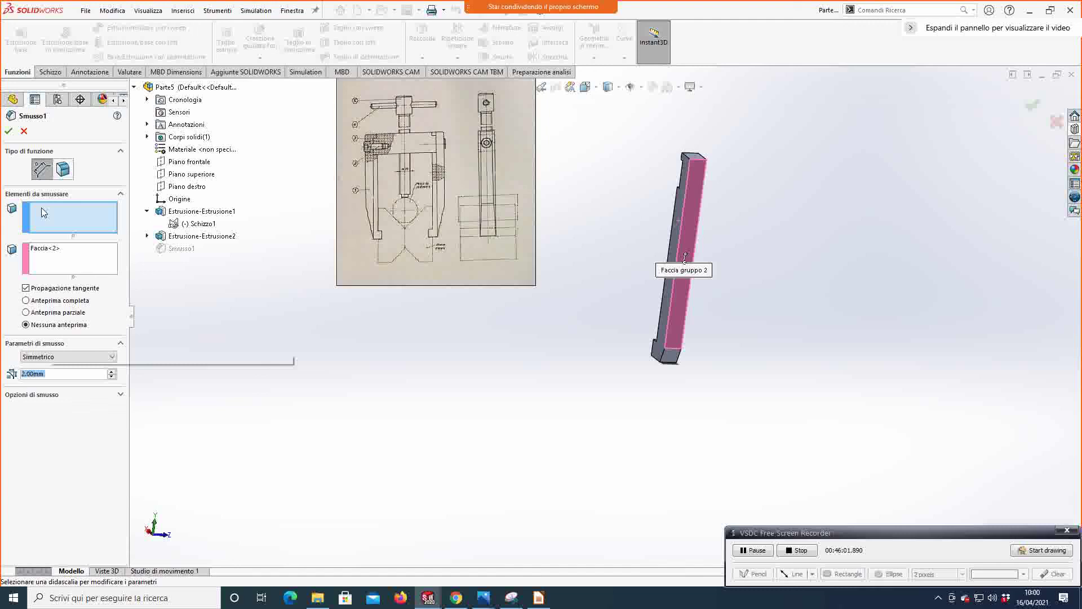
left_click(50, 255)
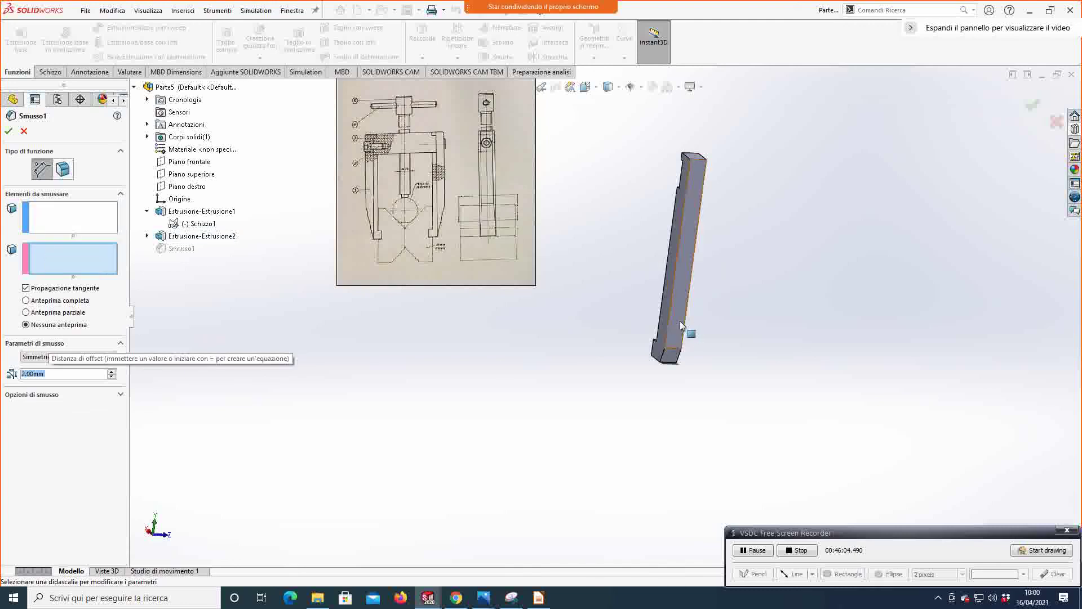
left_click(680, 320)
left_click(51, 247)
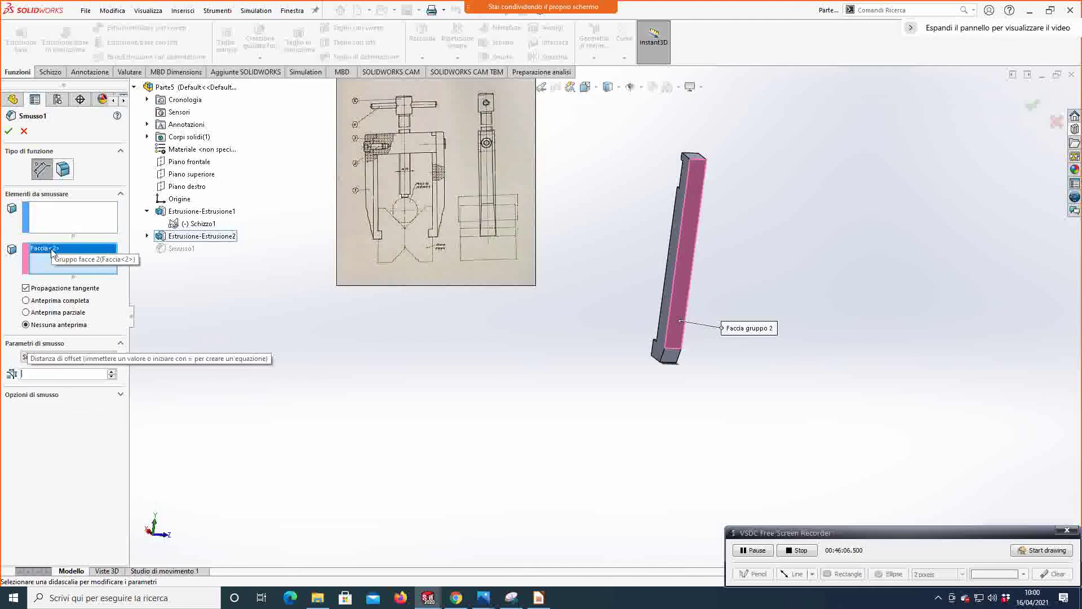
key("Delete")
key("Delete")
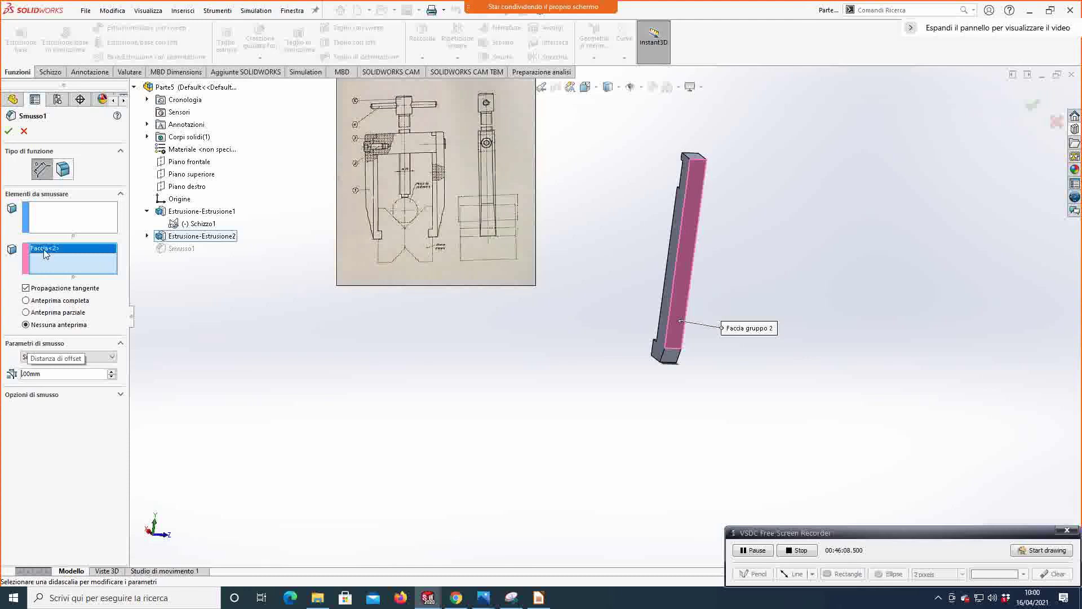
key("Delete")
key("Delete")
type("2.")
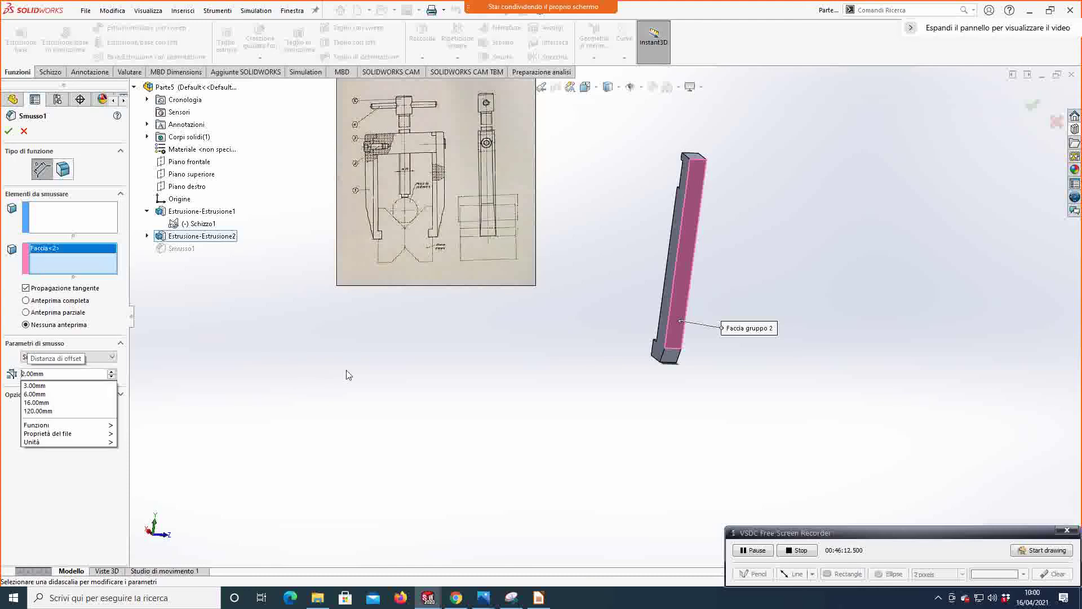
key("Return")
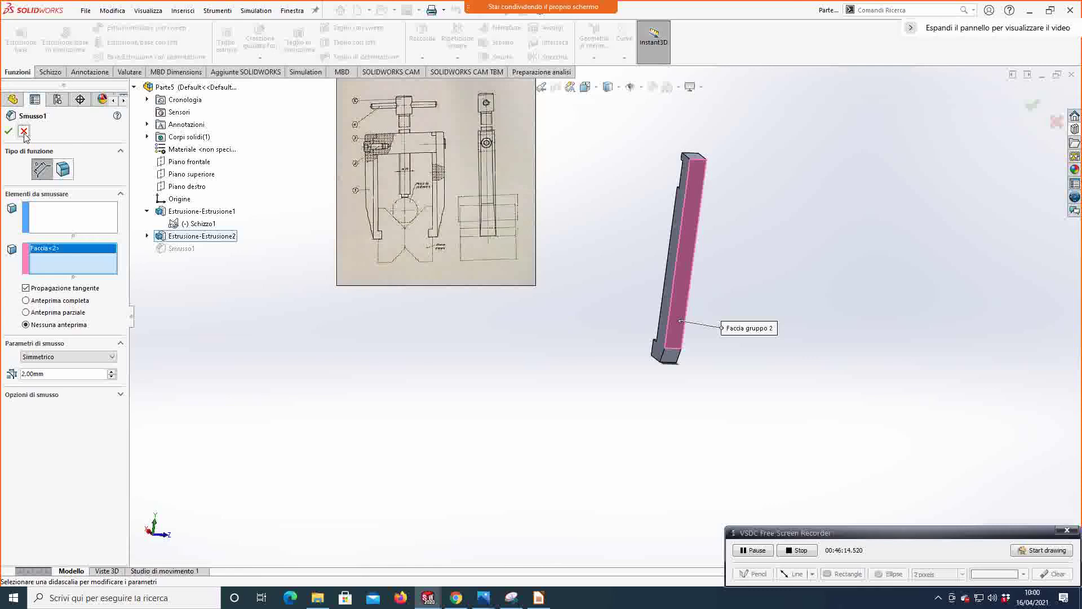
key("Return")
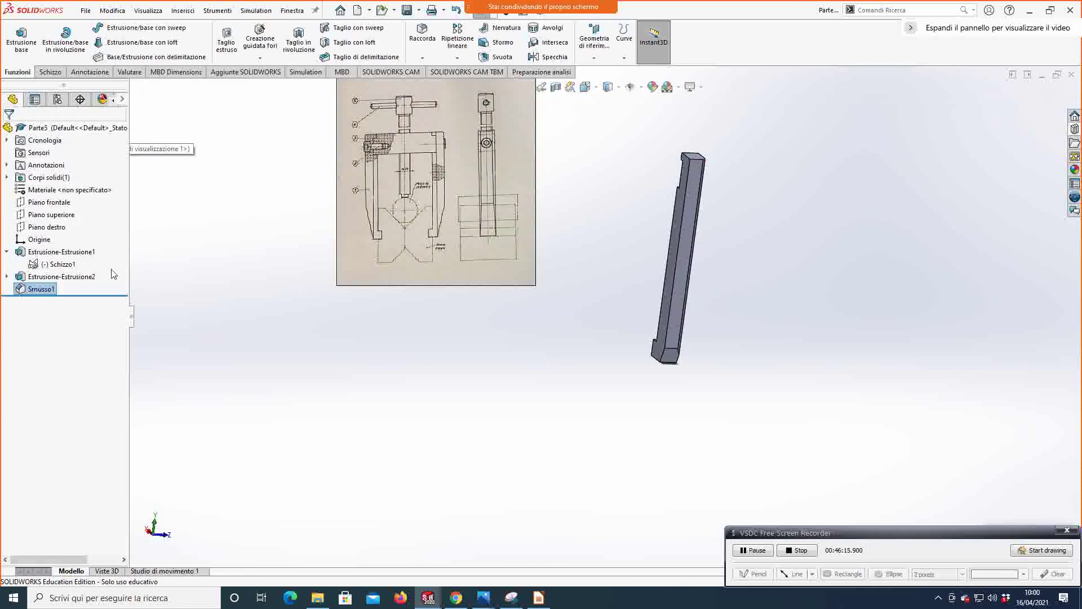
Step: Reopen the chamfer on the arm's long outer edge for editing and clear the faces from both of its face groups
right_click(48, 288)
left_click(57, 250)
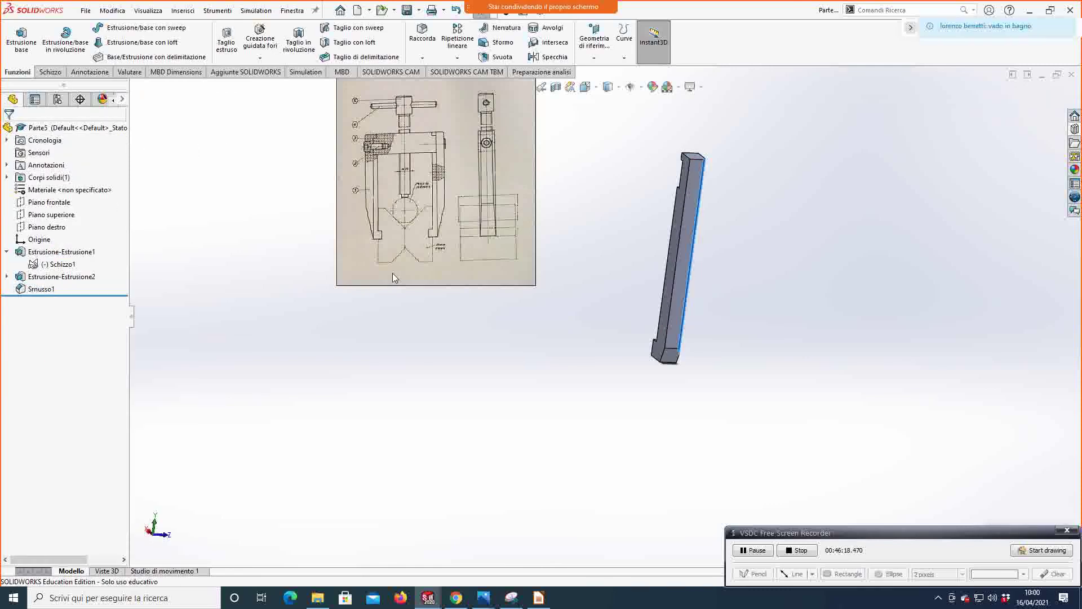
left_click(38, 209)
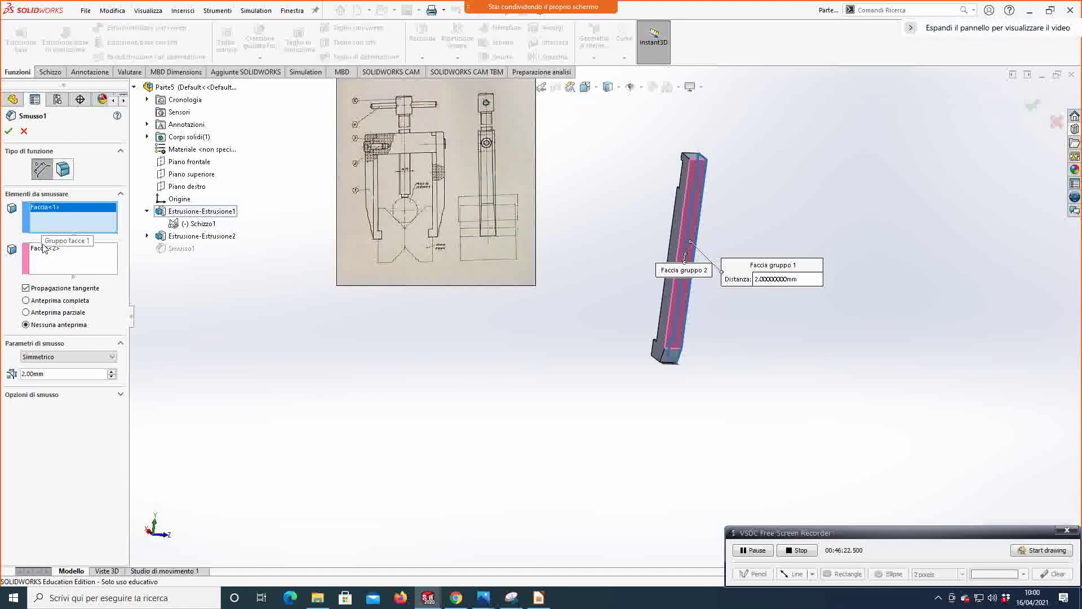
left_click(42, 247)
key("Delete")
left_click(40, 208)
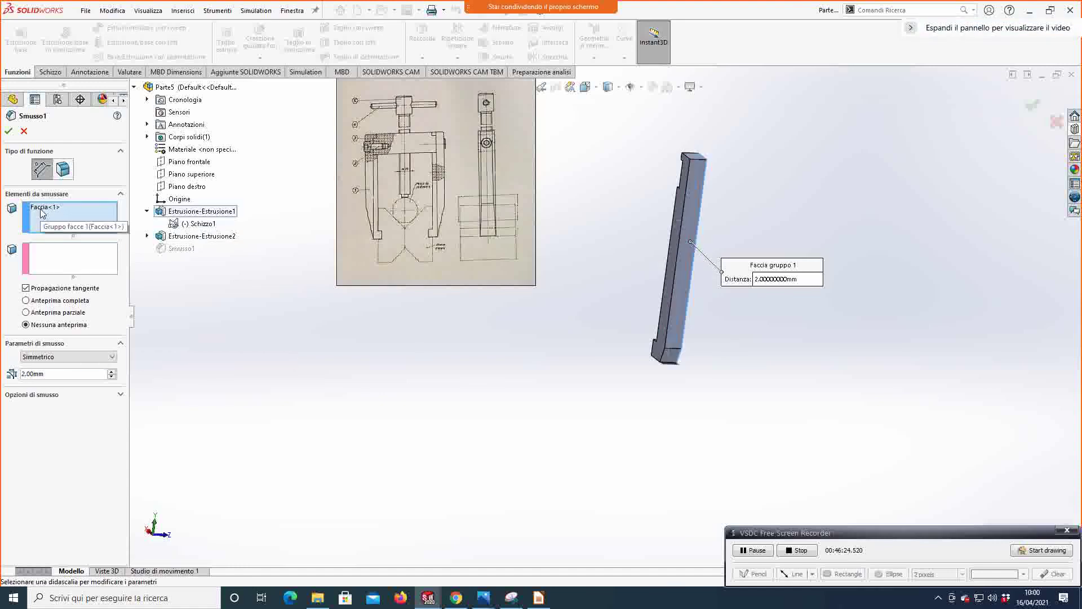
key("Delete")
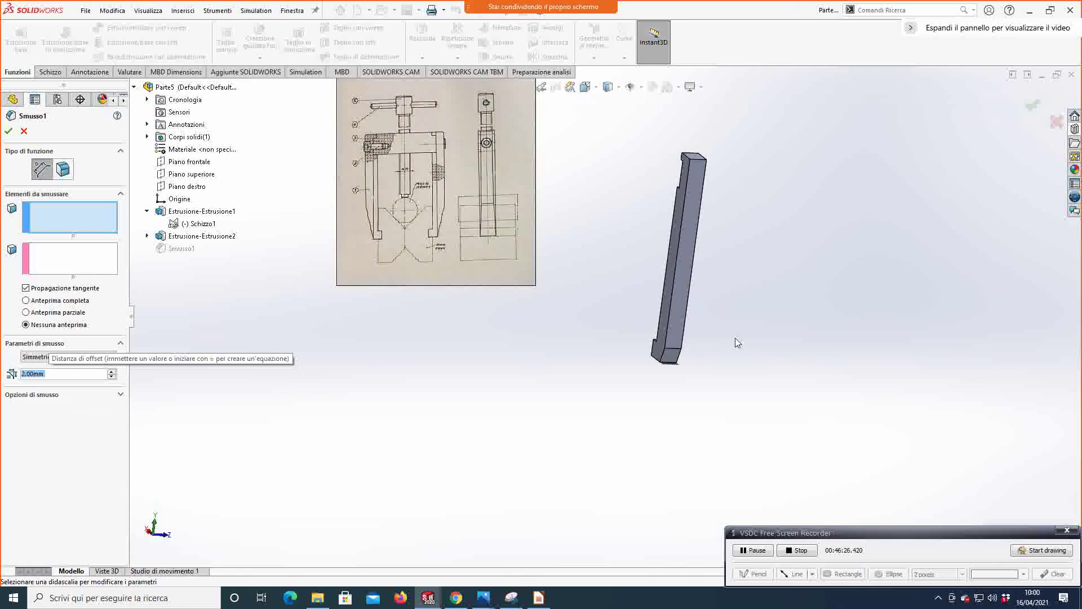
Step: Redefine the chamfer with the arm's long outer face as the first face group and both profile-shaped side faces as the second
left_click(682, 320)
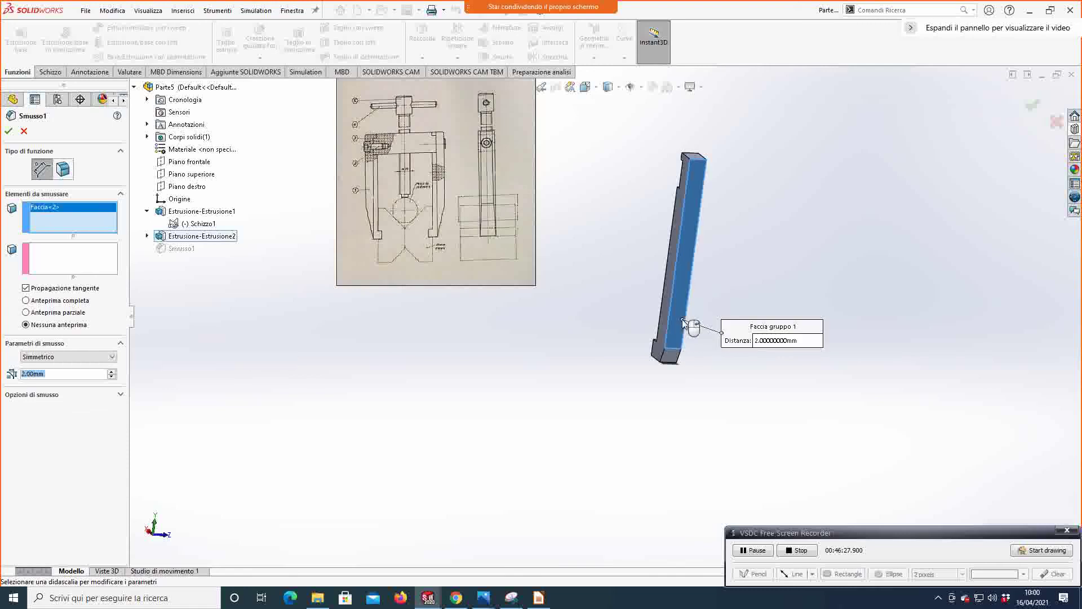
left_click(56, 258)
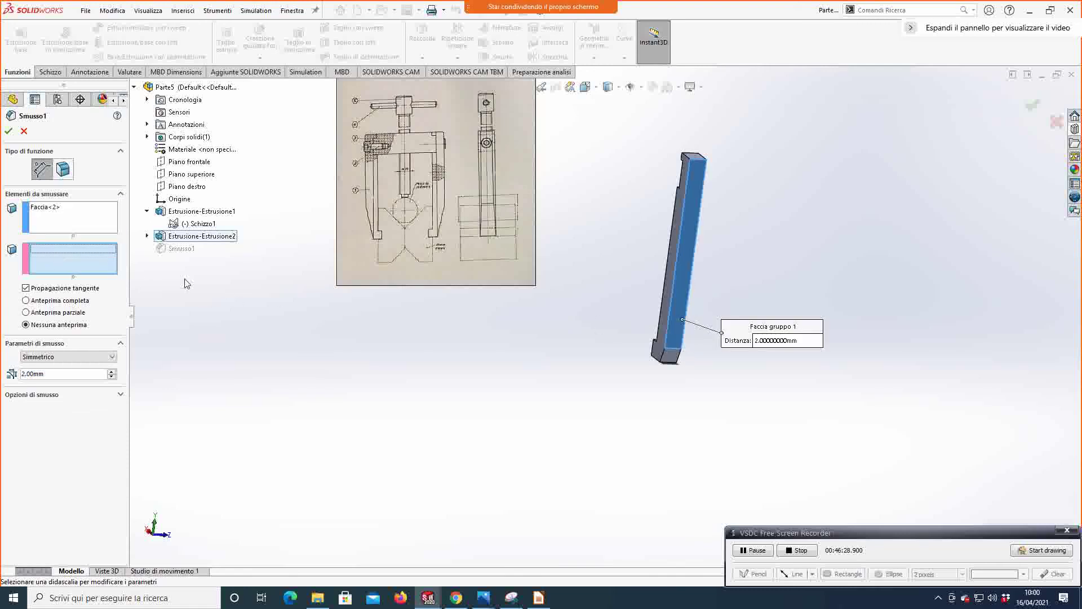
left_click(660, 336)
mouse_move(658, 344)
middle_mouse_down()
mouse_move(640, 370)
mouse_move(685, 270)
middle_mouse_up()
left_click(689, 269)
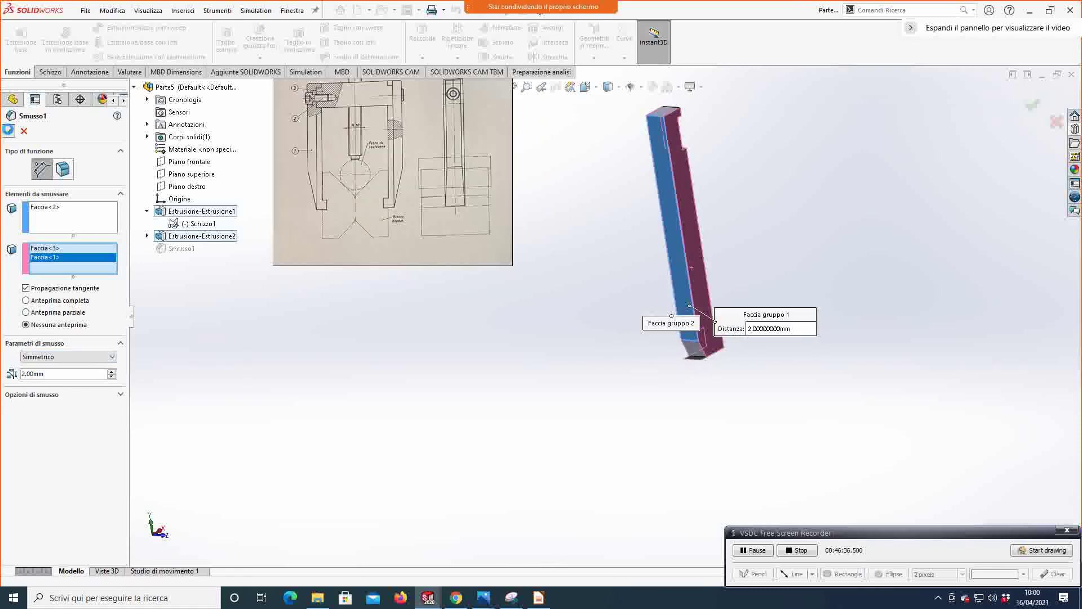
left_click(8, 130)
Step: Create a reference plane midway between the arm's two profile-shaped side faces
middle_click_drag(500, 387, 463, 378)
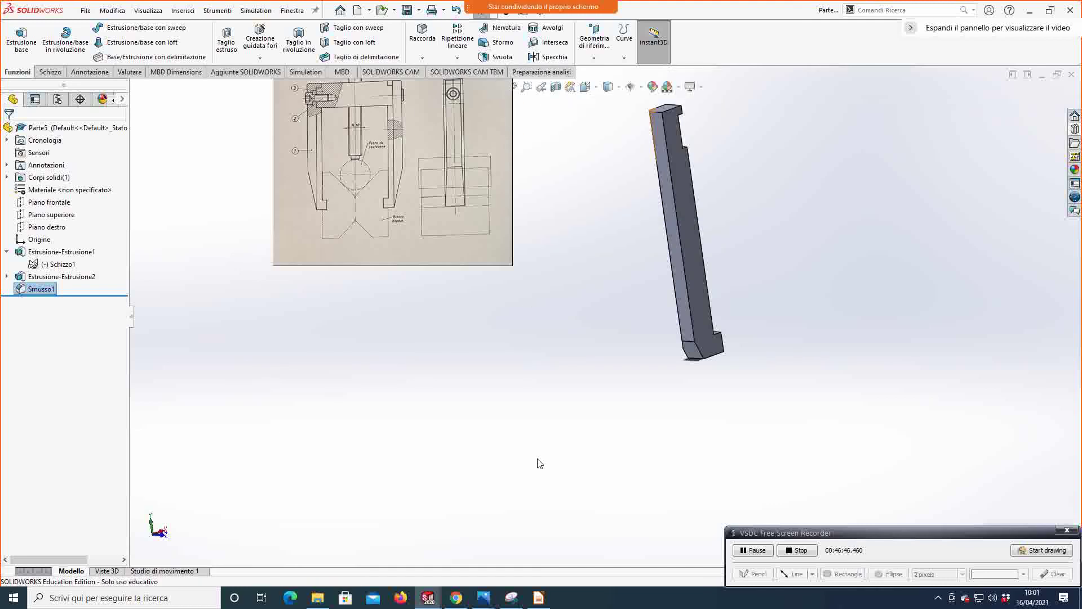
scroll(591, 389, "up", 3)
scroll(592, 367, "down", 2)
middle_click_drag(598, 366, 676, 367)
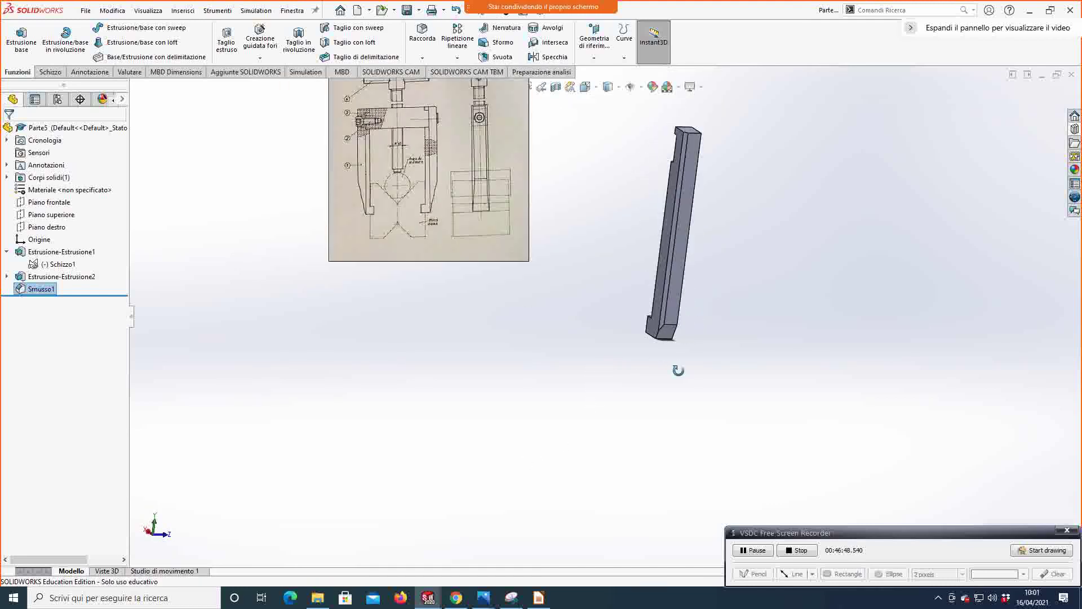
left_click(595, 50)
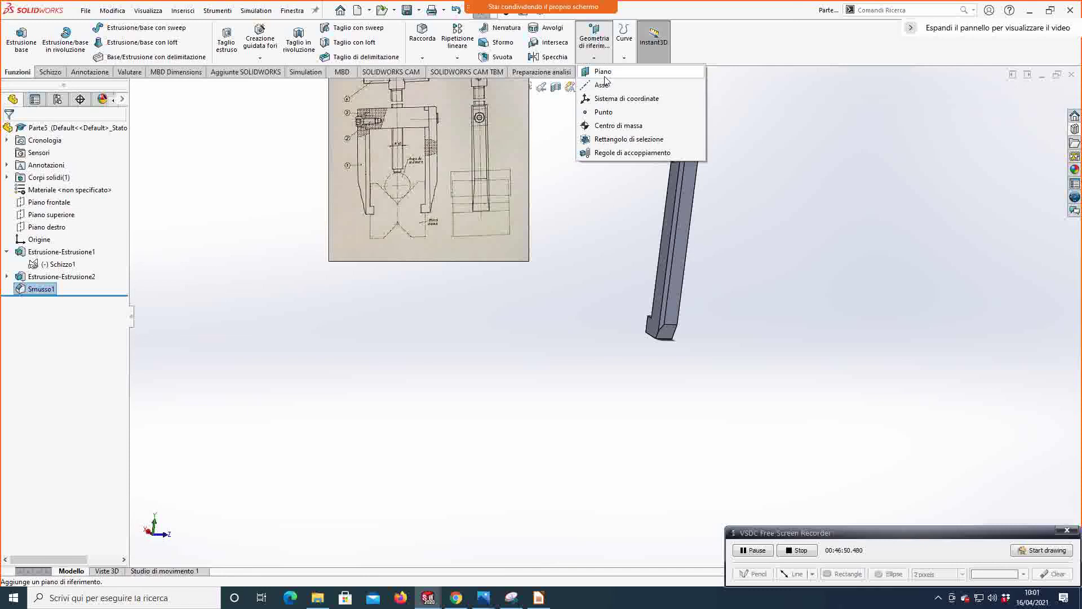
left_click(603, 71)
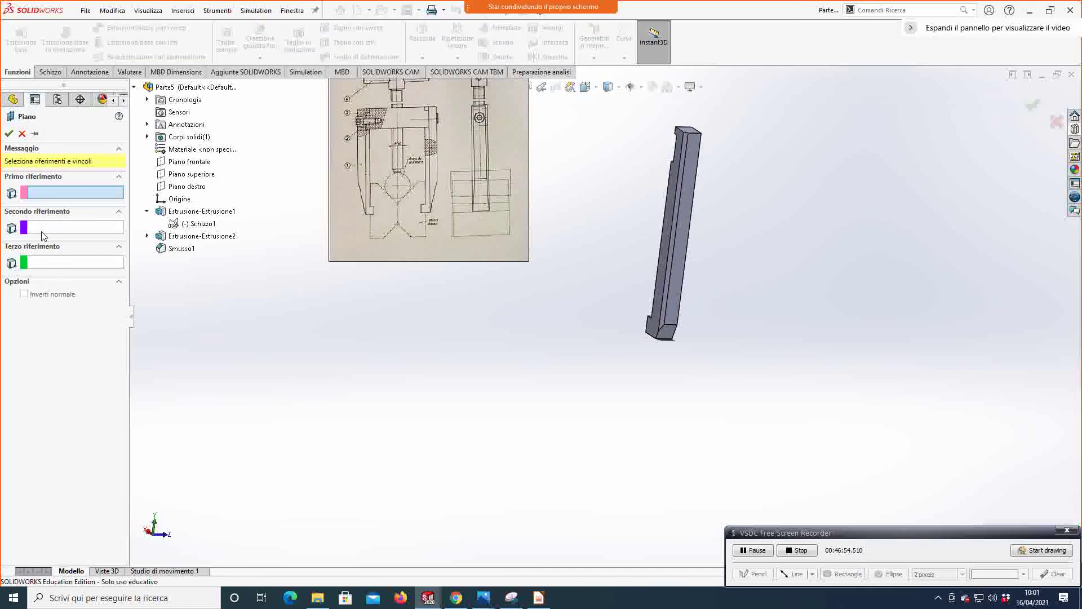
left_click(658, 309)
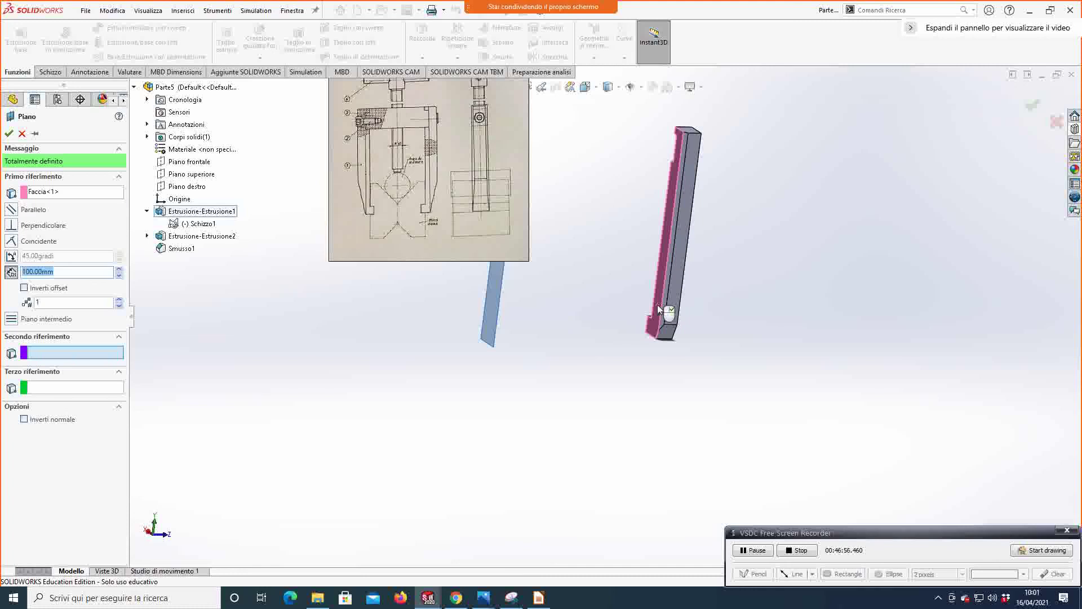
left_click(11, 319)
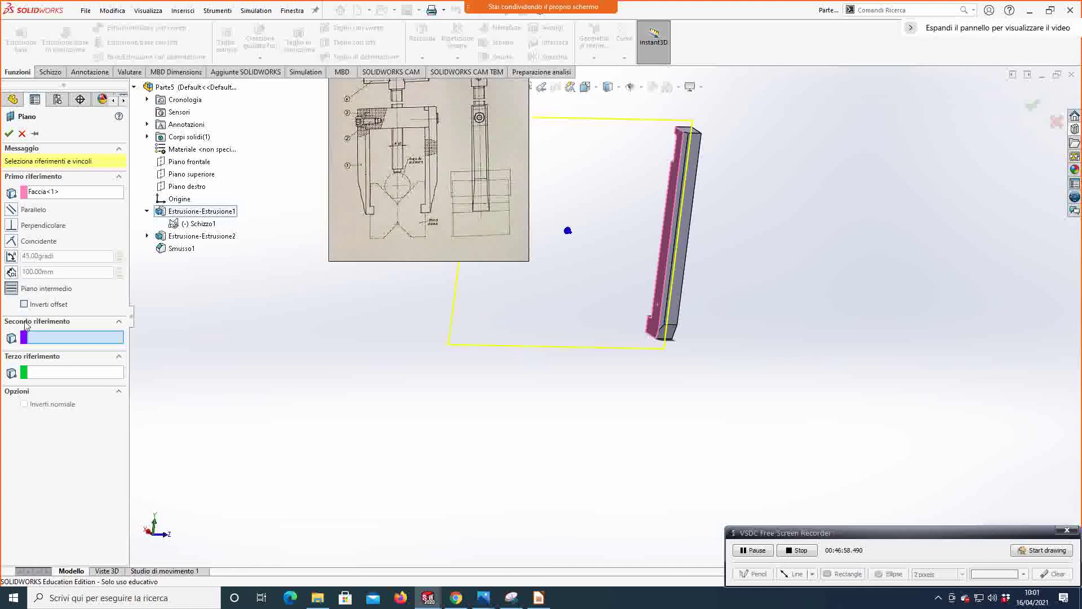
mouse_move(532, 334)
middle_mouse_down()
mouse_move(486, 336)
mouse_move(531, 350)
middle_mouse_up()
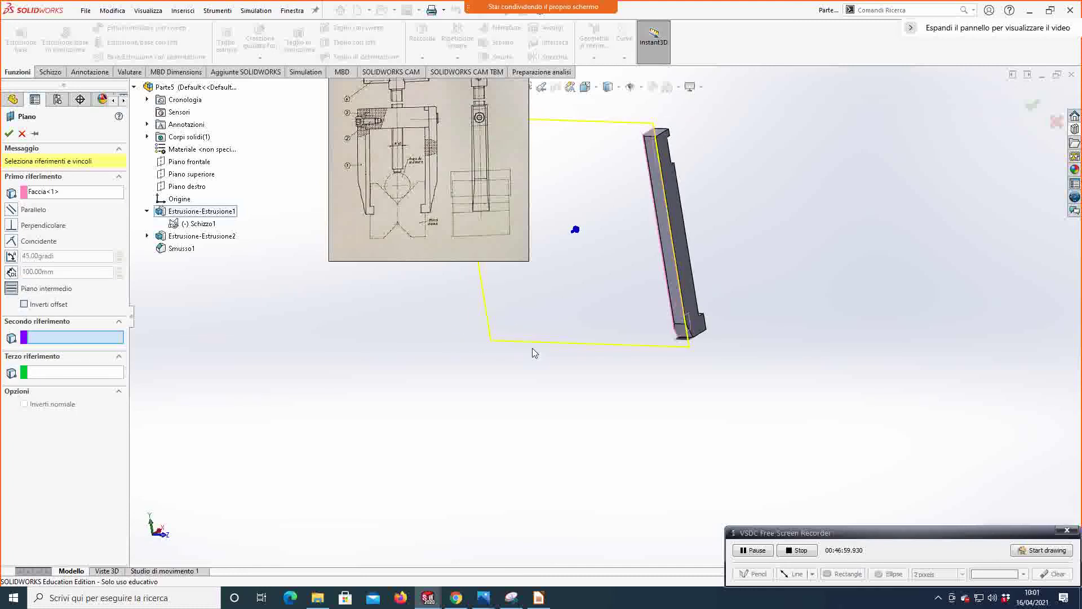
left_click(685, 269)
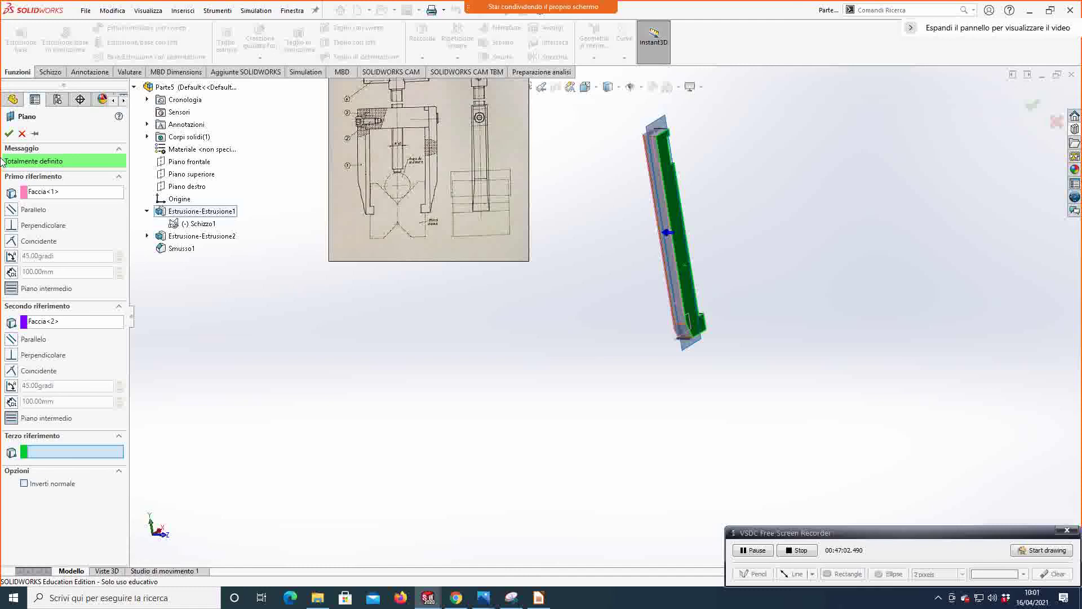
left_click(8, 133)
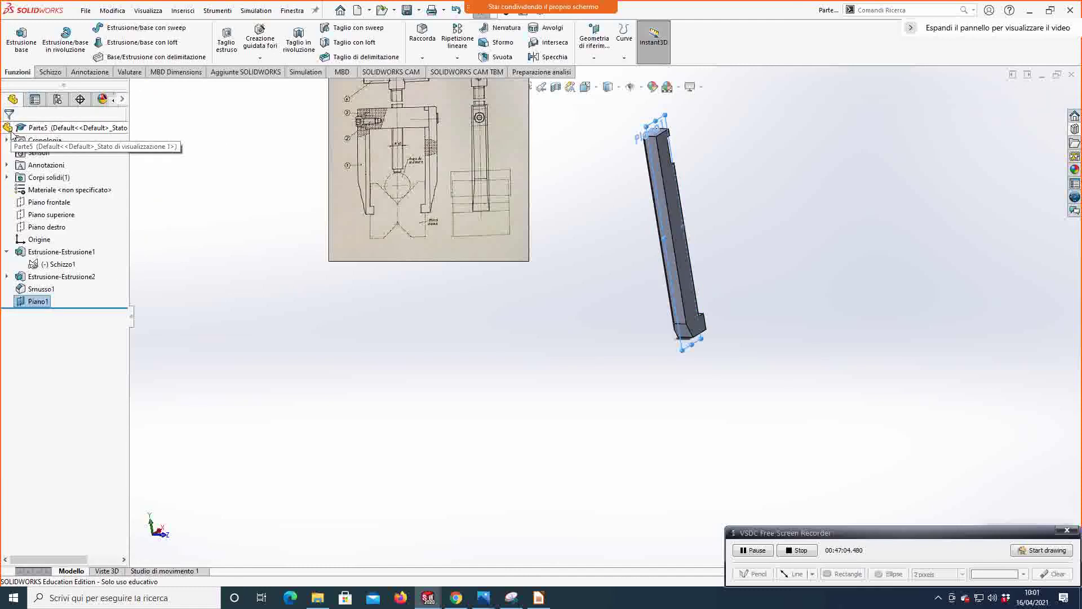
Step: Try to mirror the chamfer about the arm's mid-plane onto the opposite long outer edge
left_click(457, 58)
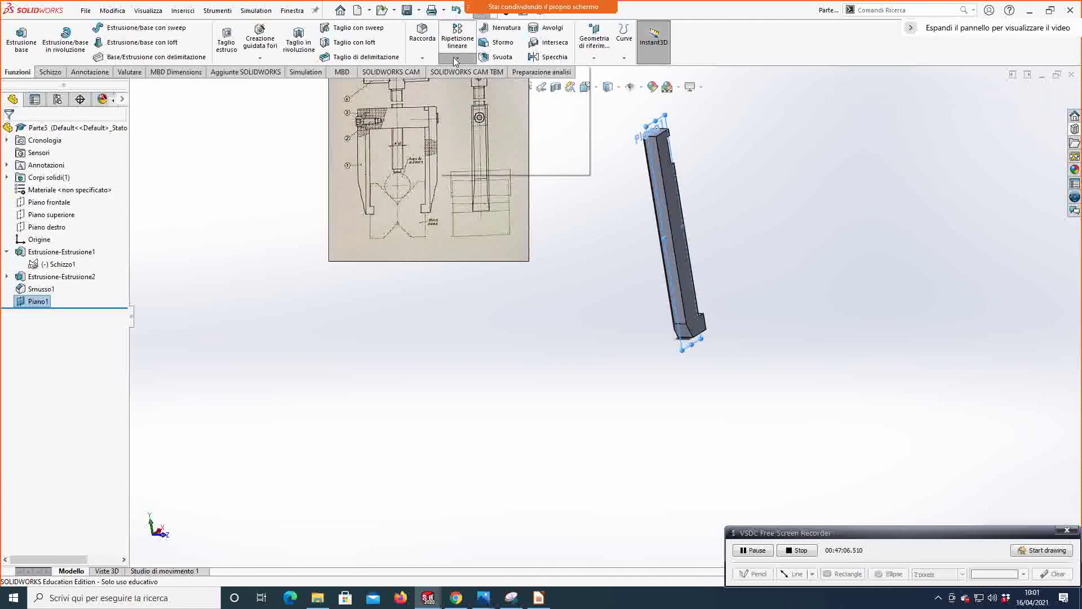
left_click(470, 99)
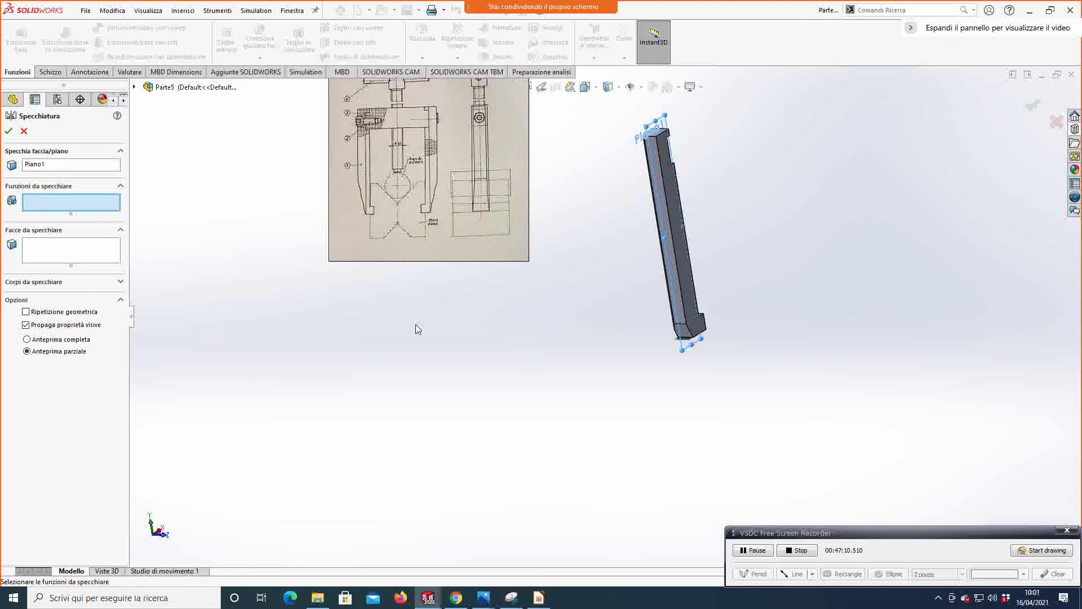
left_click(43, 260)
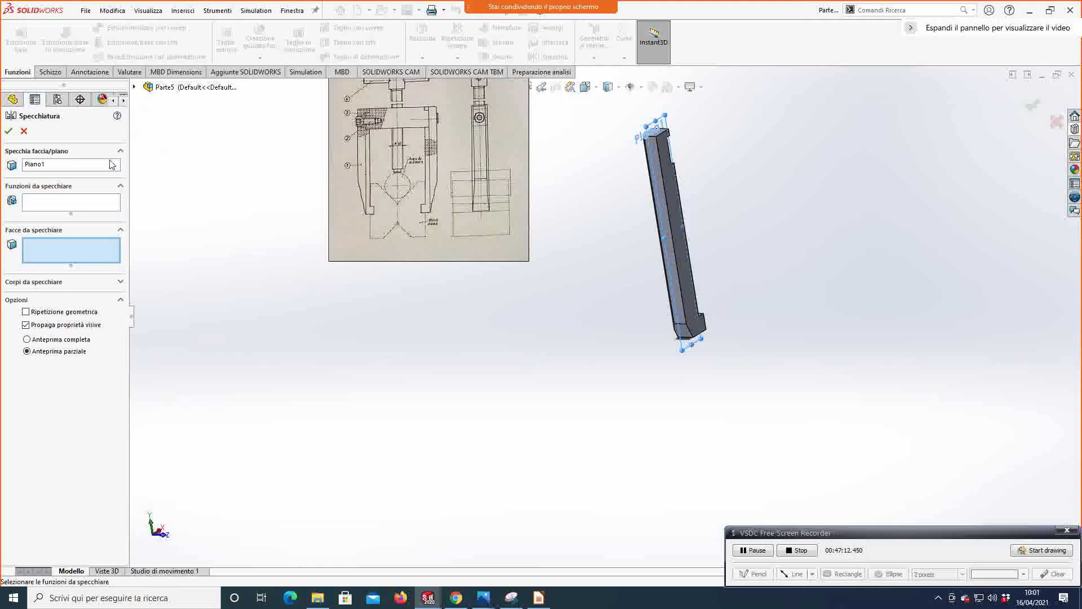
left_click(135, 88)
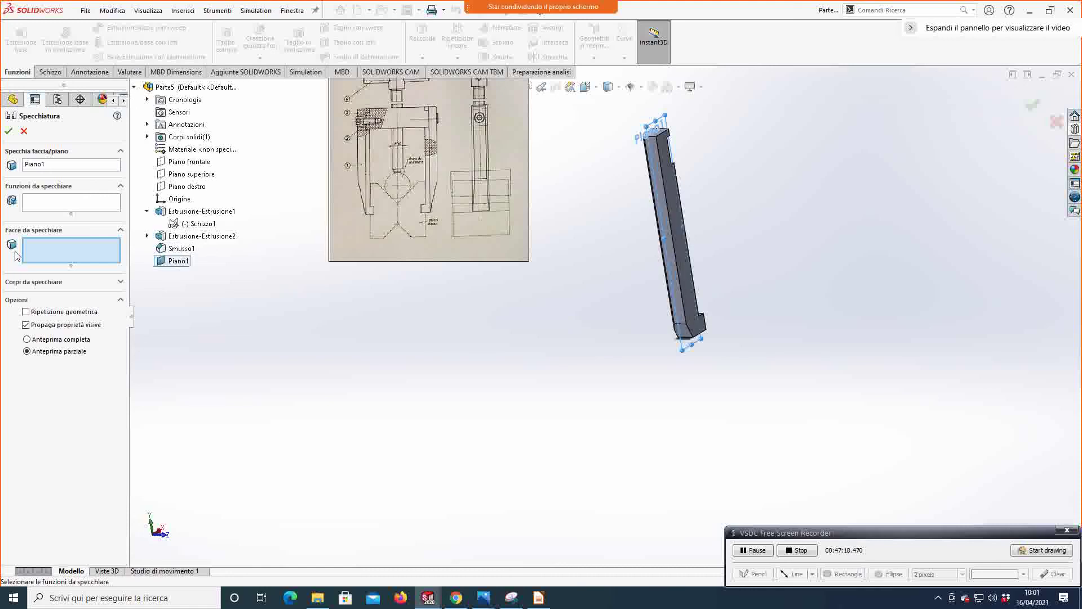
left_click(47, 204)
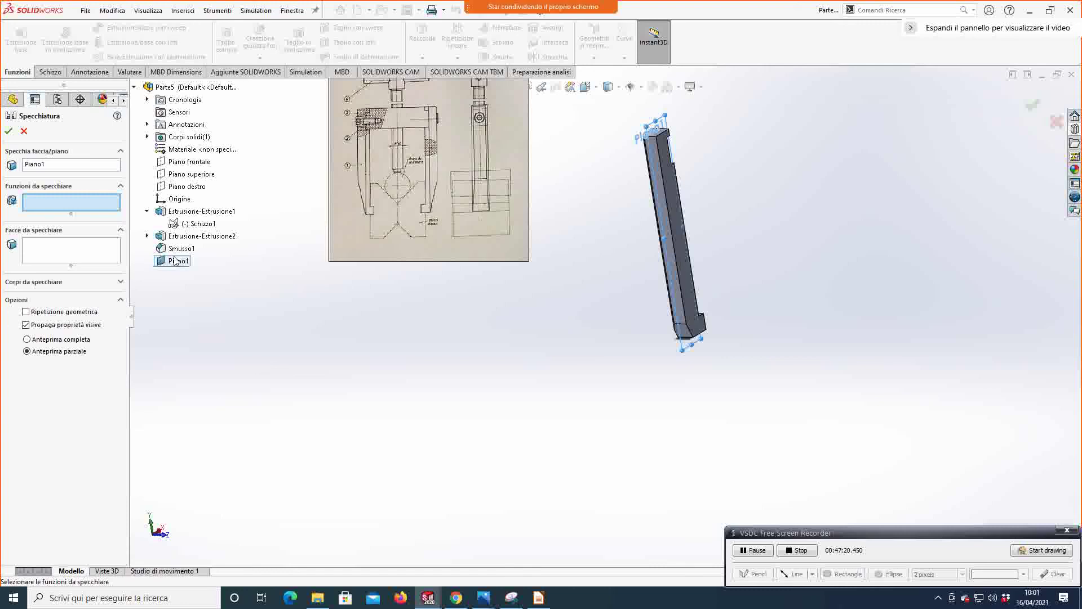
left_click(179, 251)
left_click(9, 130)
middle_click_drag(560, 371, 580, 349)
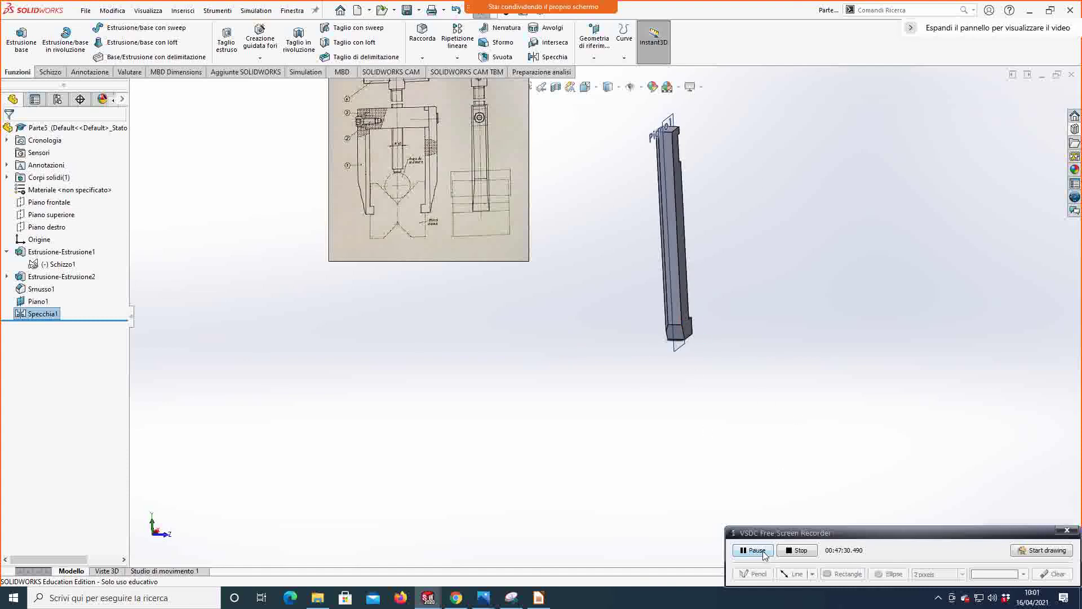
Step: Reopen the mirror feature and check its mirror plane and mirrored chamfer against the arm's geometry
right_click(47, 315)
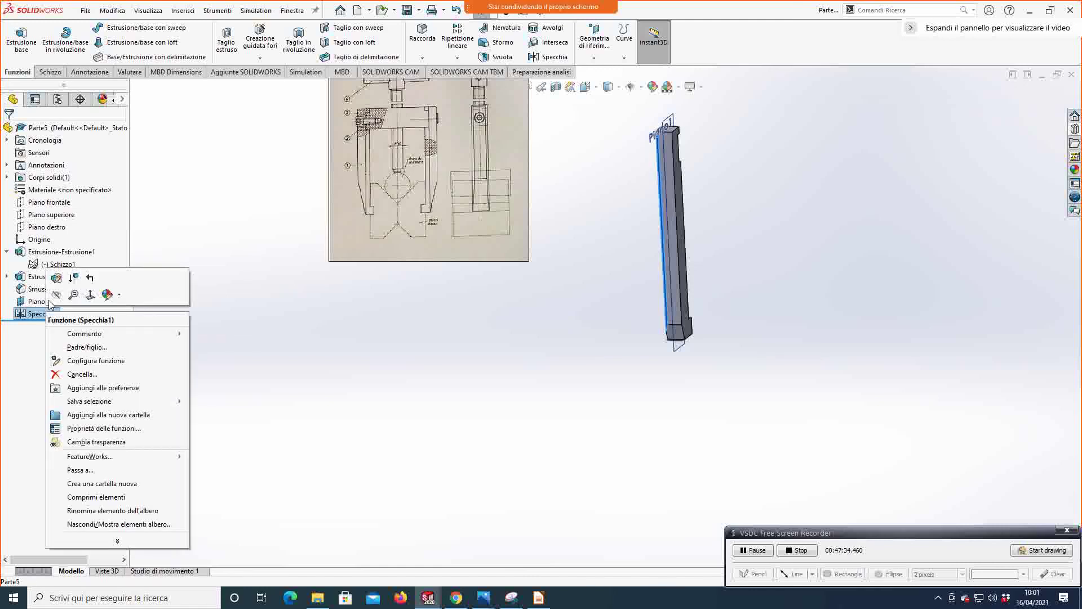
left_click(55, 287)
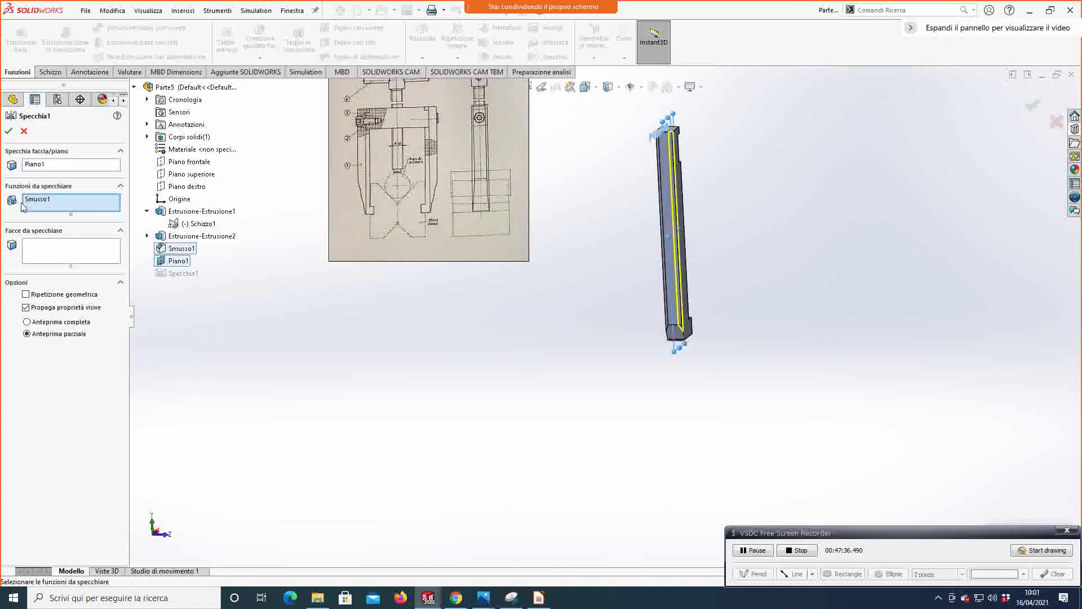
left_click(58, 166)
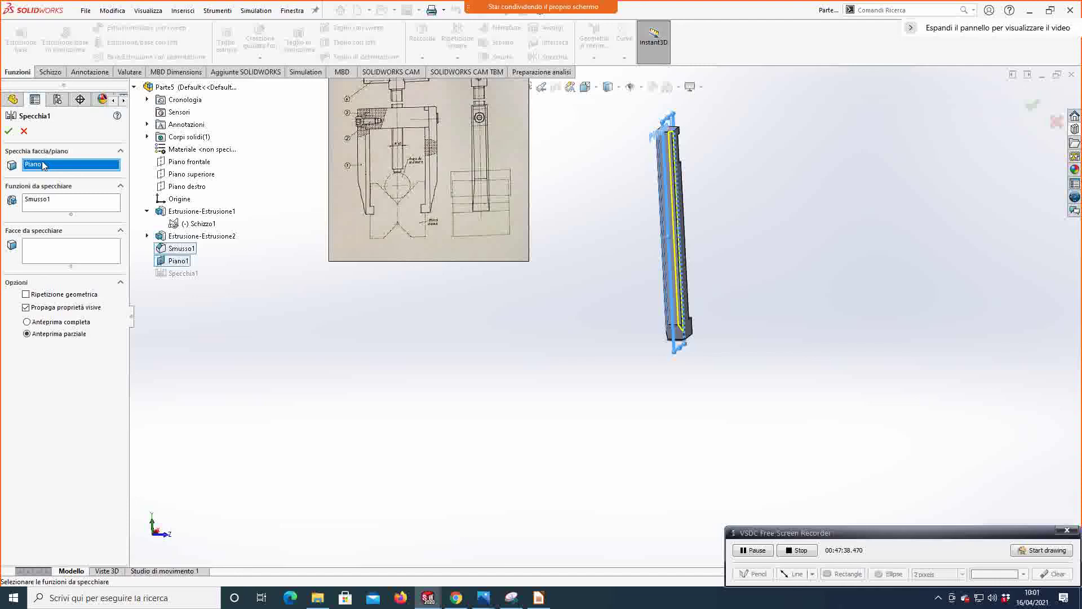
scroll(613, 327, "up", 4)
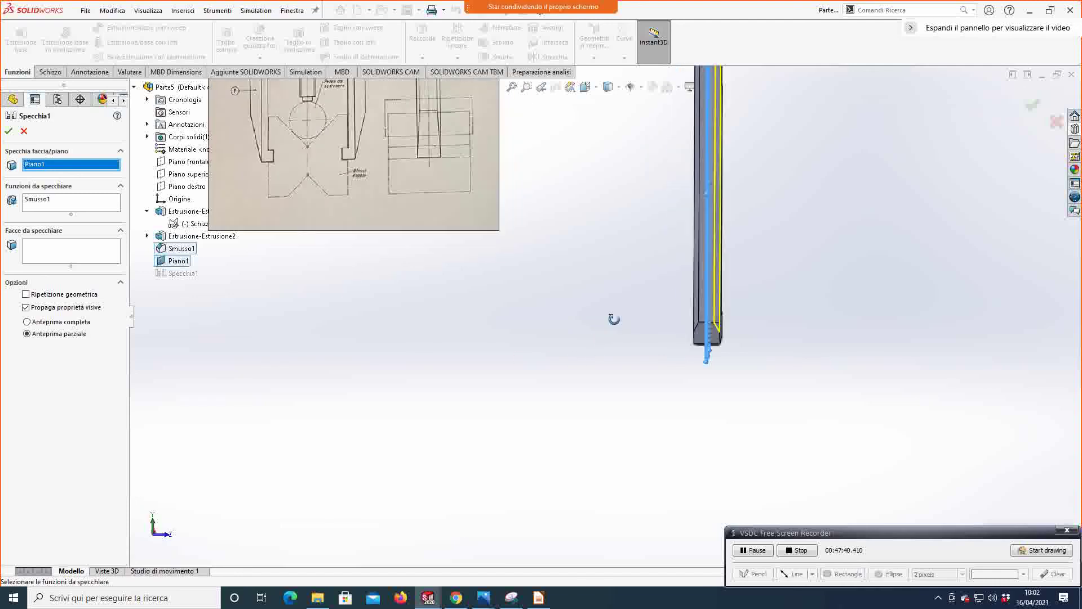
middle_click_drag(636, 318, 615, 441)
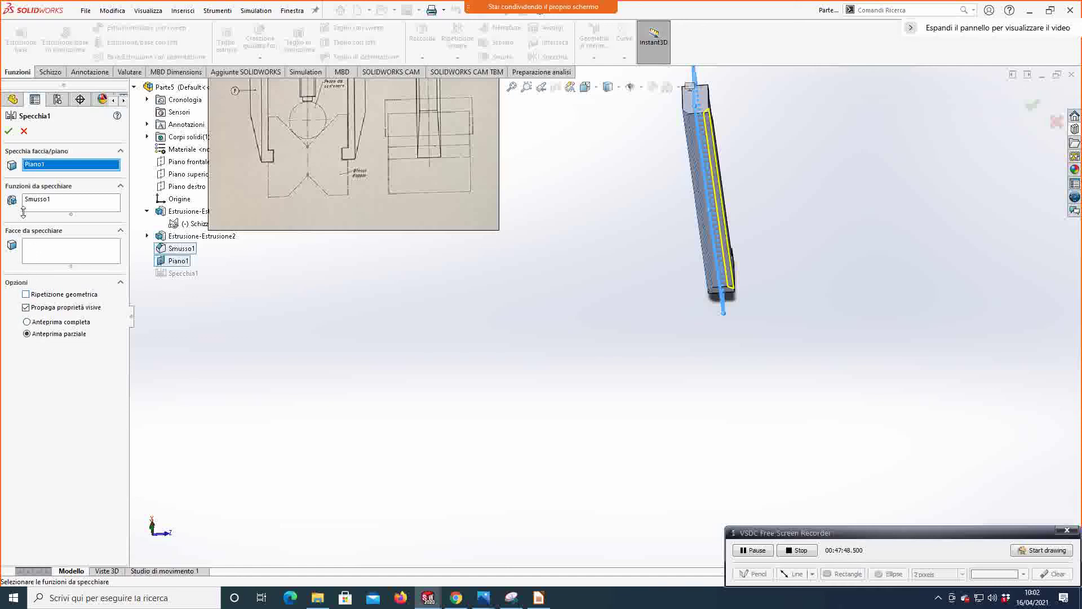
left_click(9, 131)
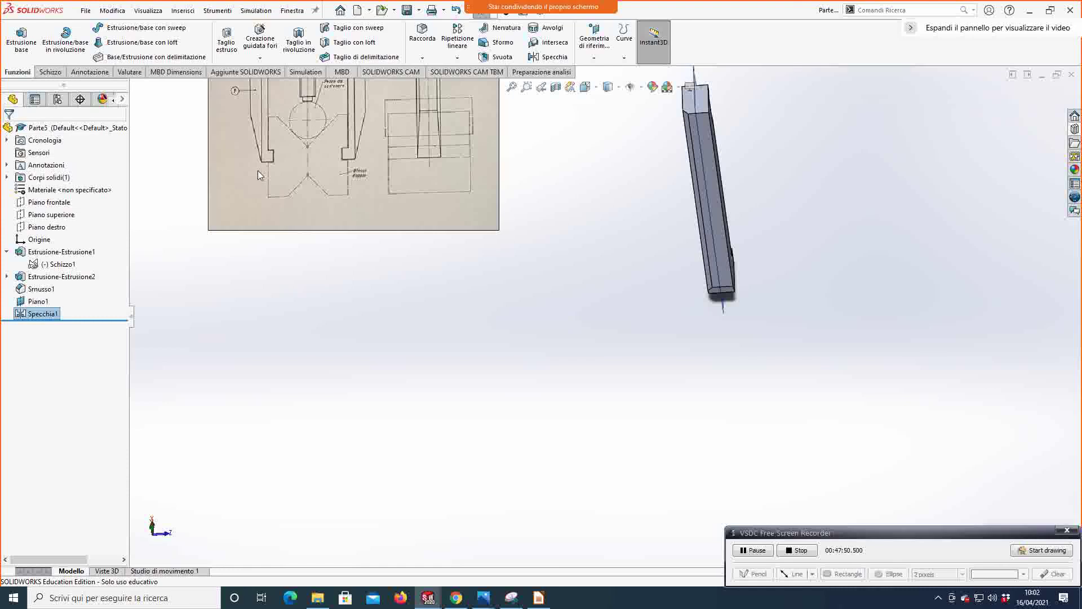
Step: Delete the mirror feature of the chamfer
left_click(39, 314)
left_click(20, 316)
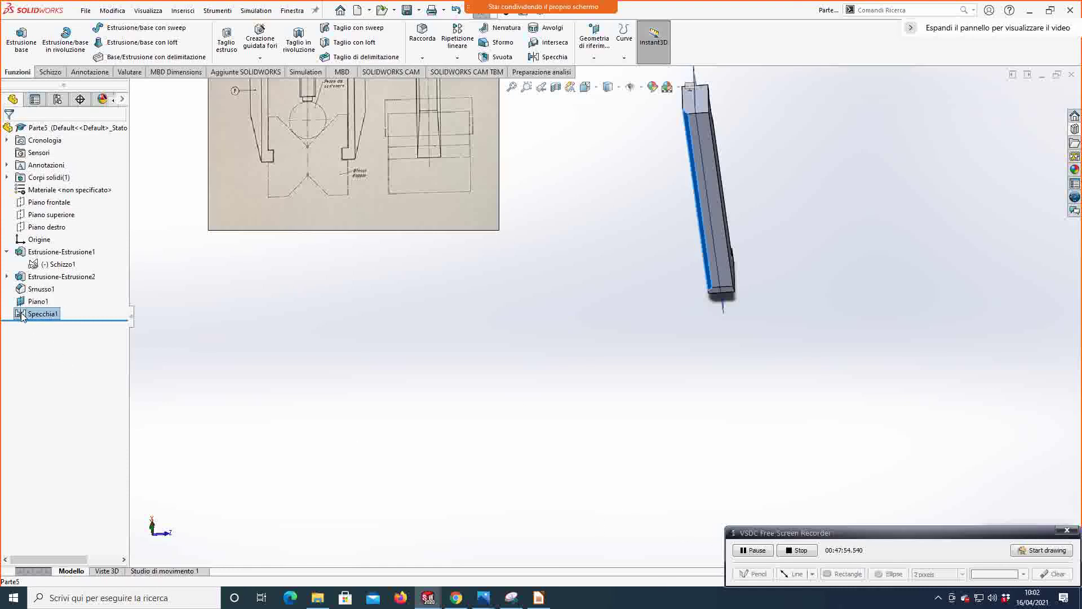
key("Delete")
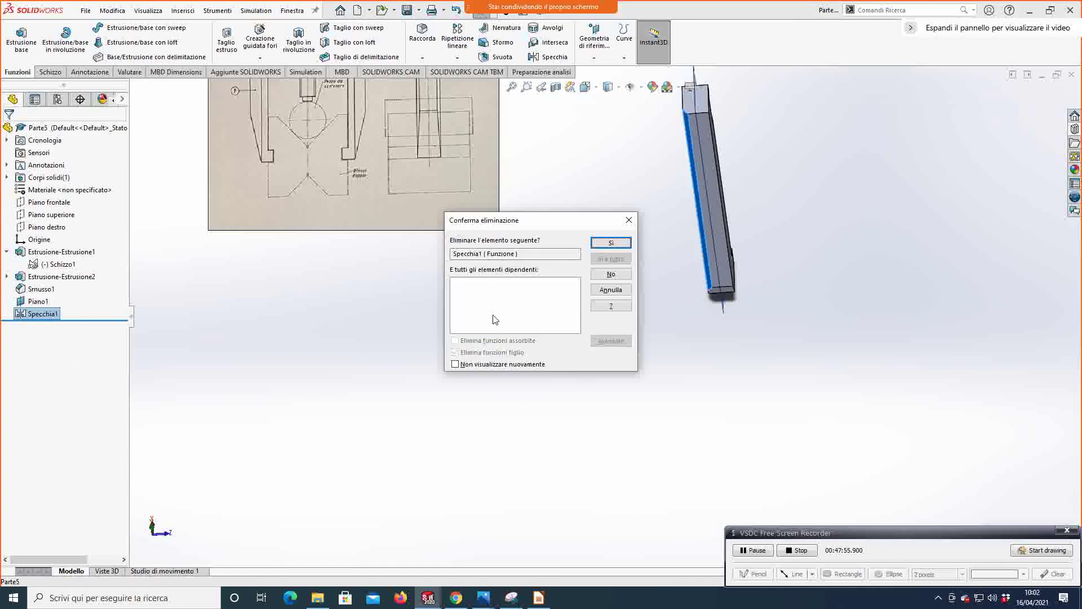
left_click(602, 245)
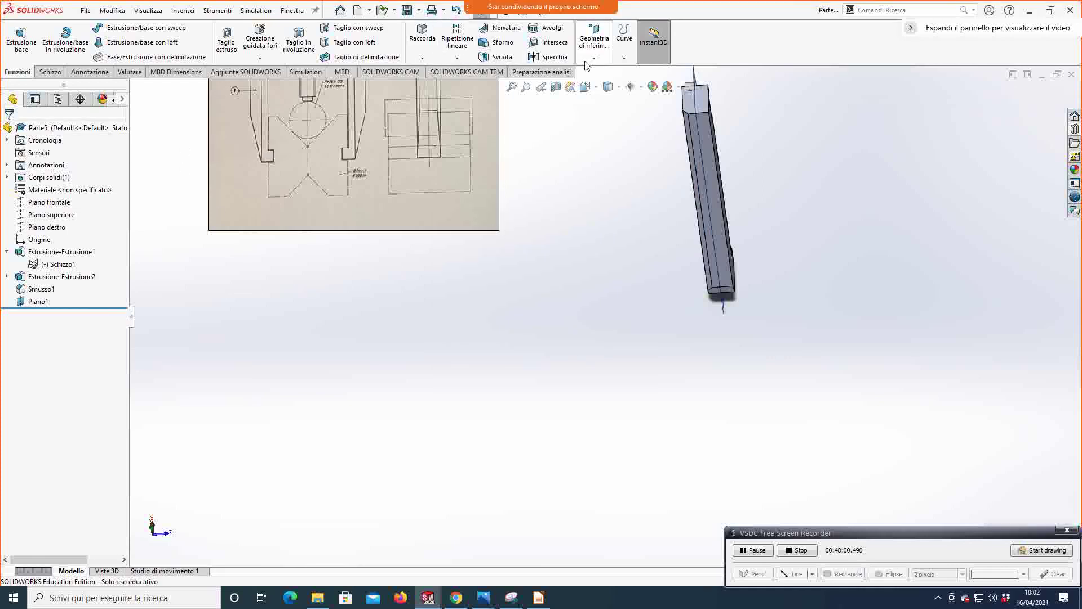
Step: Chamfer the arm's remaining long outer edge with a symmetric 2 mm face-face chamfer between the outer face and the adjoining profile-shaped side face
left_click(418, 59)
left_click(437, 85)
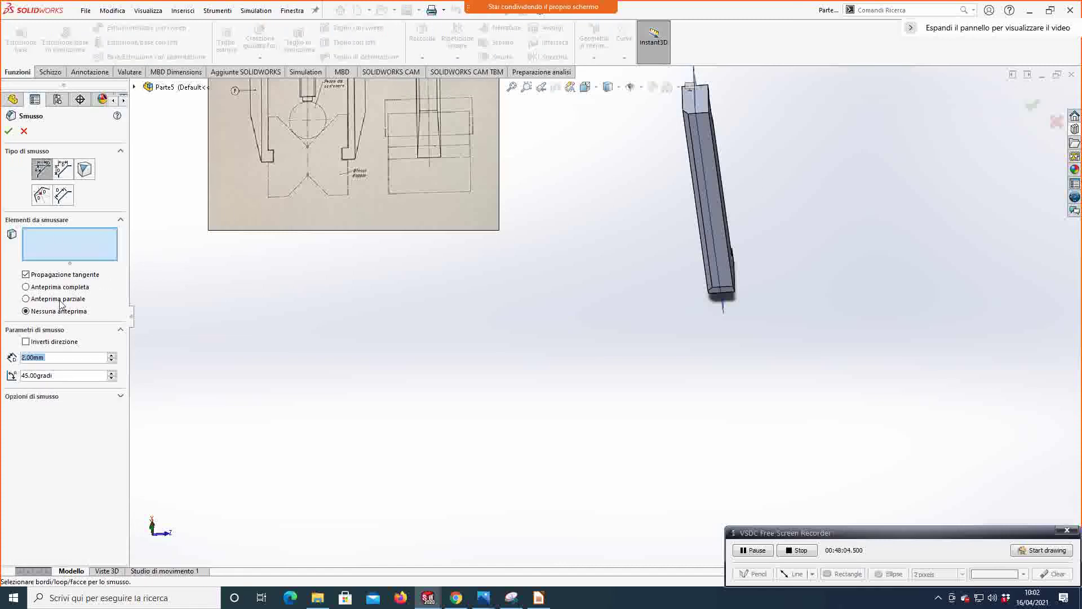
left_click(63, 169)
left_click(42, 195)
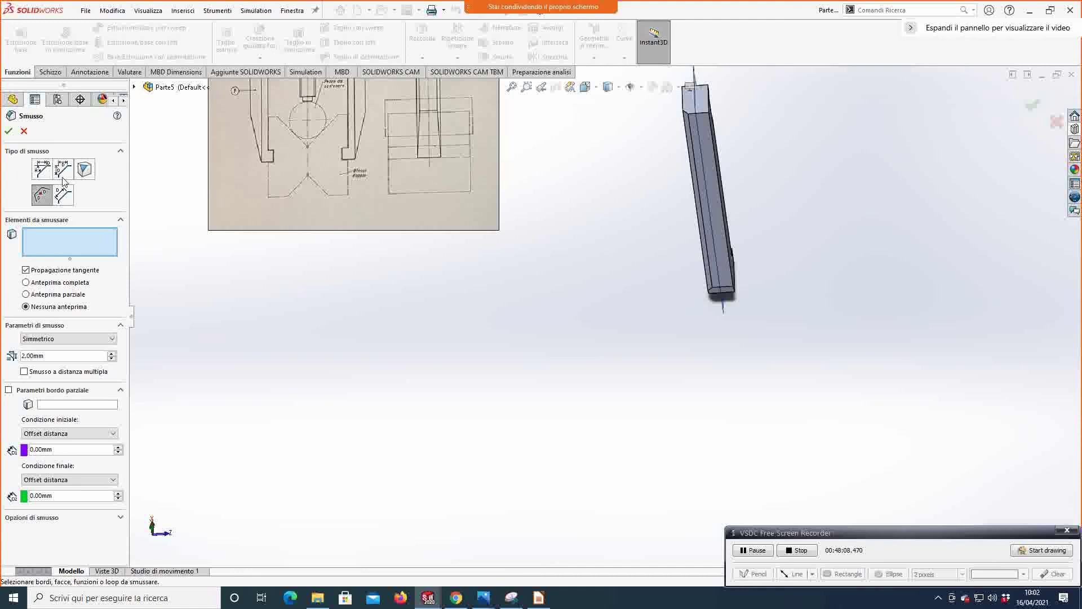
left_click(64, 176)
left_click(83, 172)
left_click(63, 194)
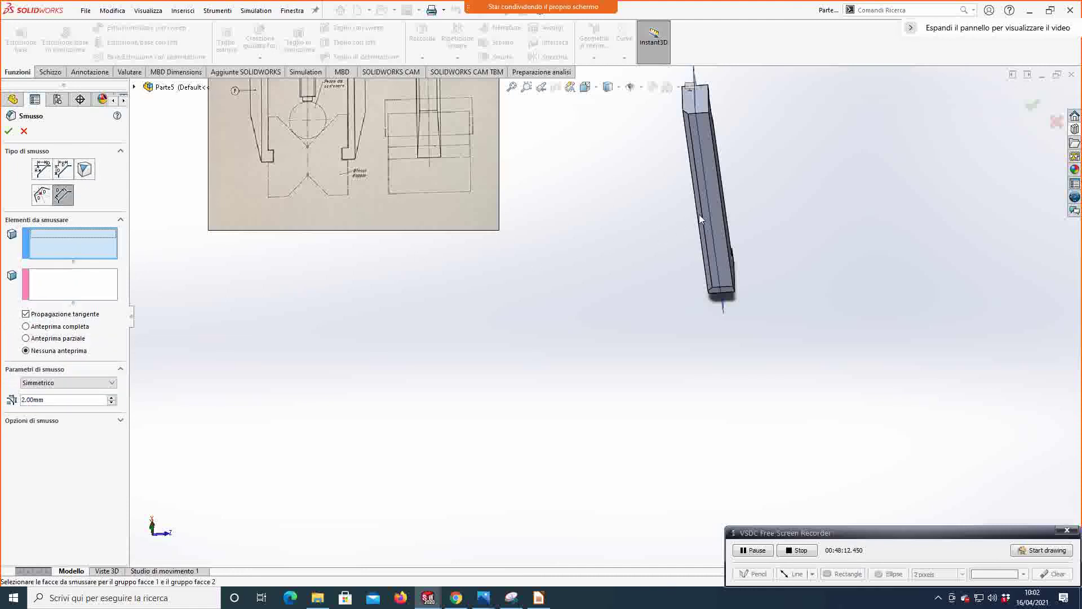
left_click(715, 205)
middle_click_drag(854, 289, 812, 296)
left_click(715, 184)
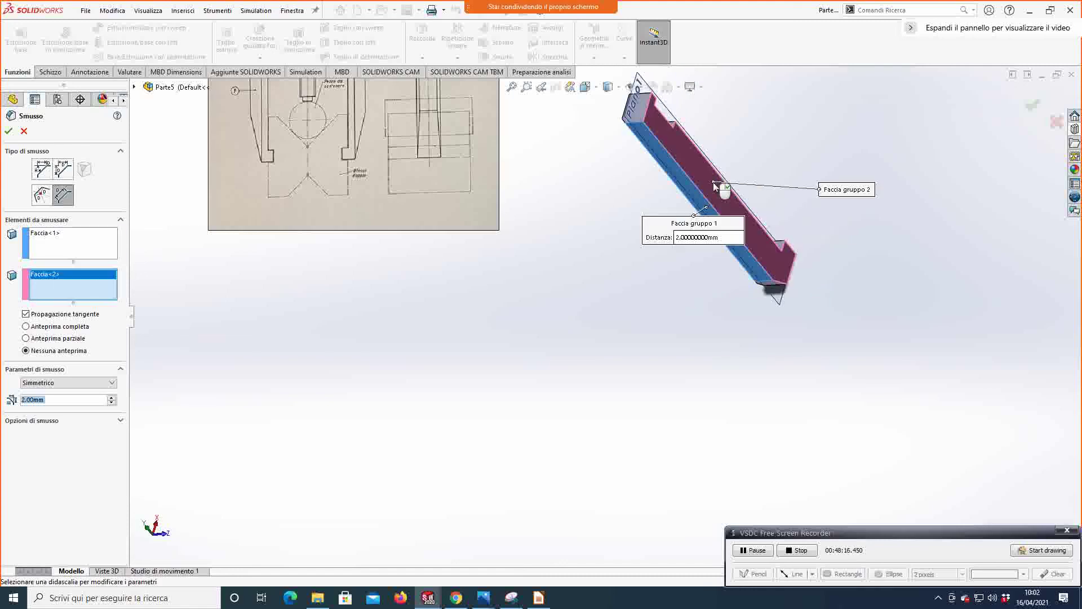
left_click(7, 130)
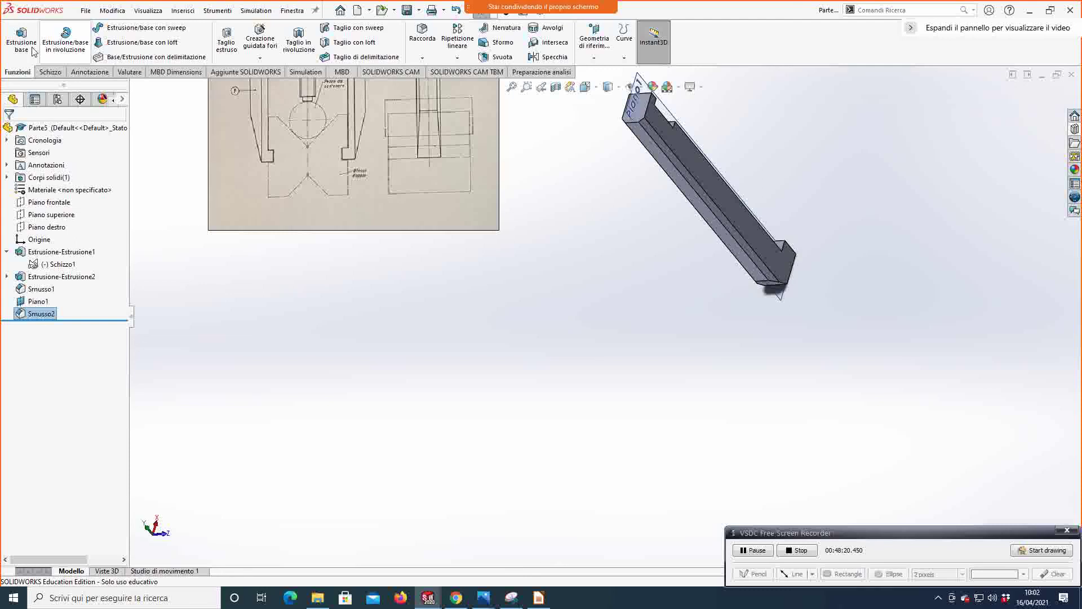
Step: Save the arm part as PIEDE in the esercitazione 6 folder, as a SOLIDWORKS part
key("ctrl+1")
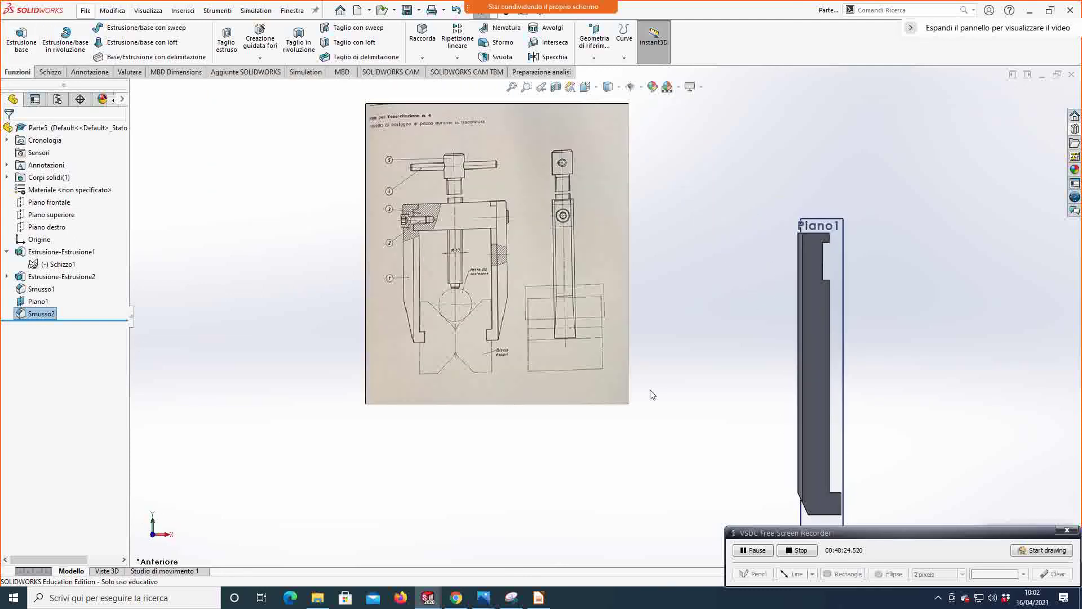
middle_click_drag(784, 424, 861, 469)
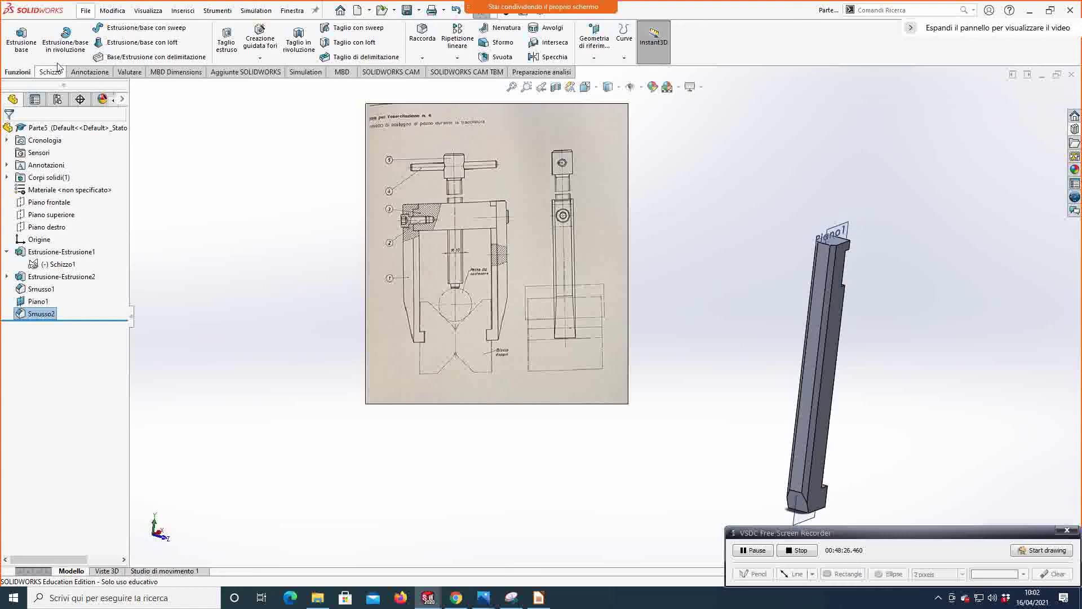
left_click(85, 11)
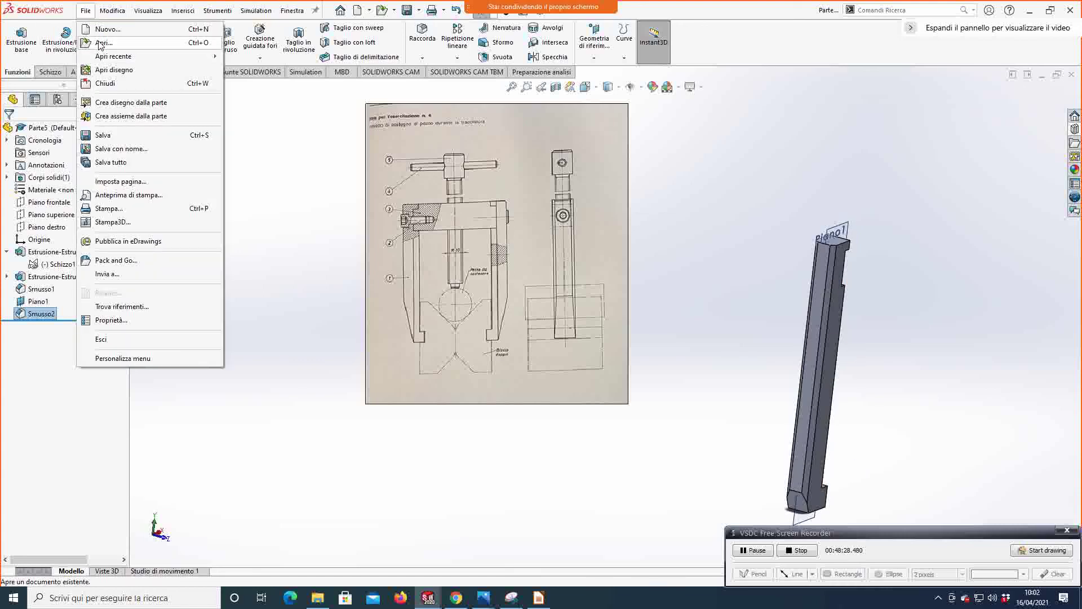
left_click(102, 150)
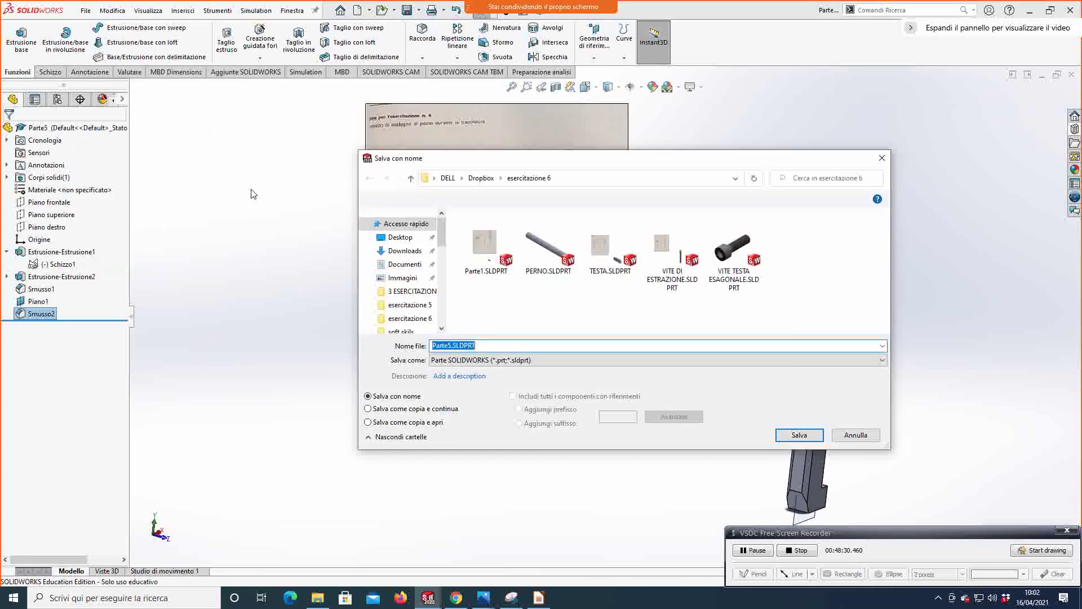
type("PIEDE")
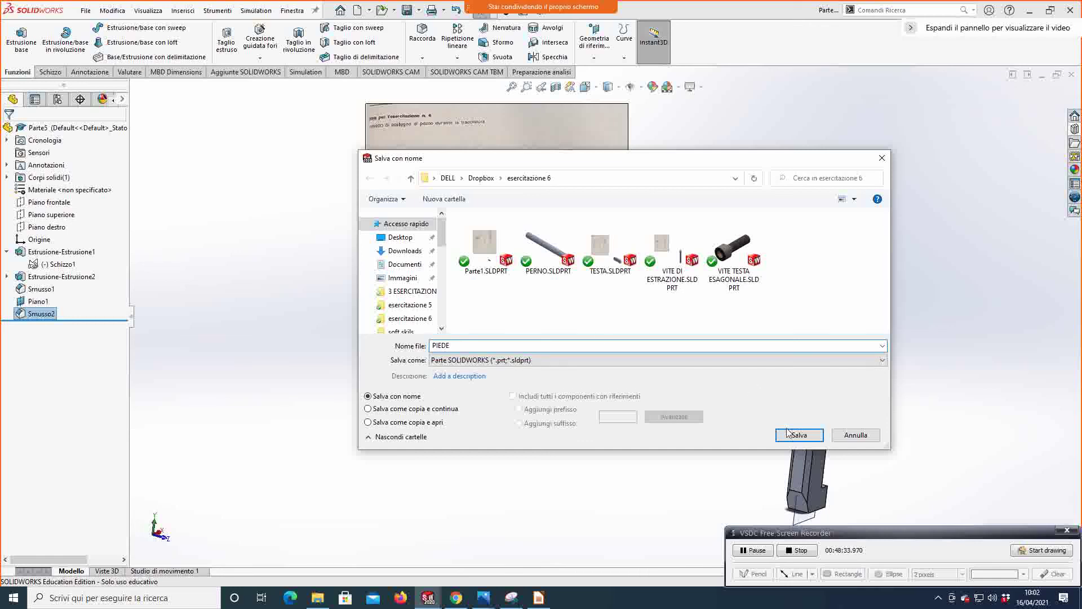
left_click(795, 435)
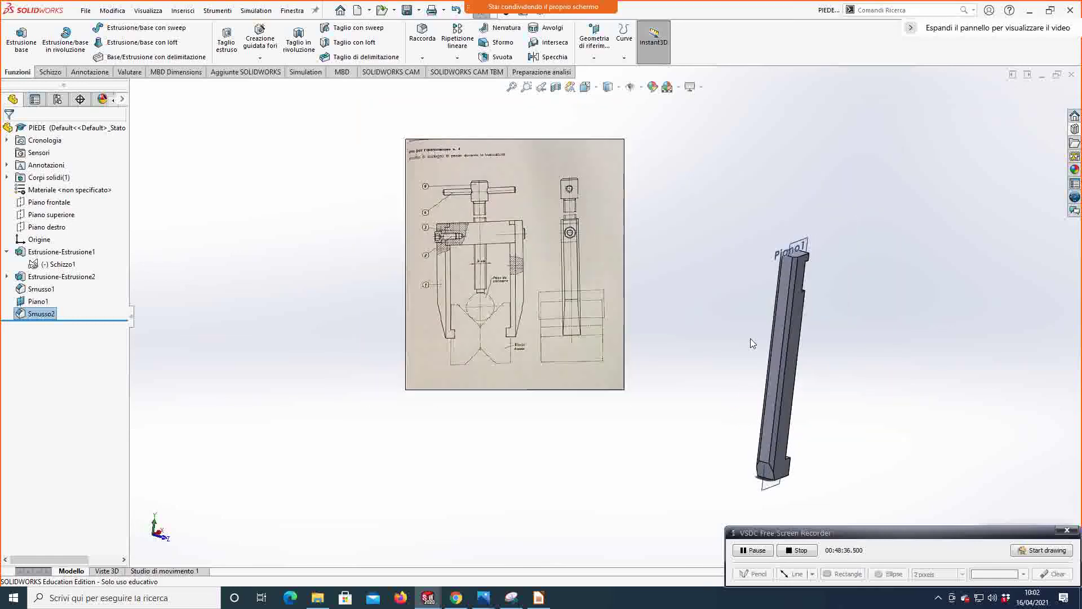
left_click(770, 551)
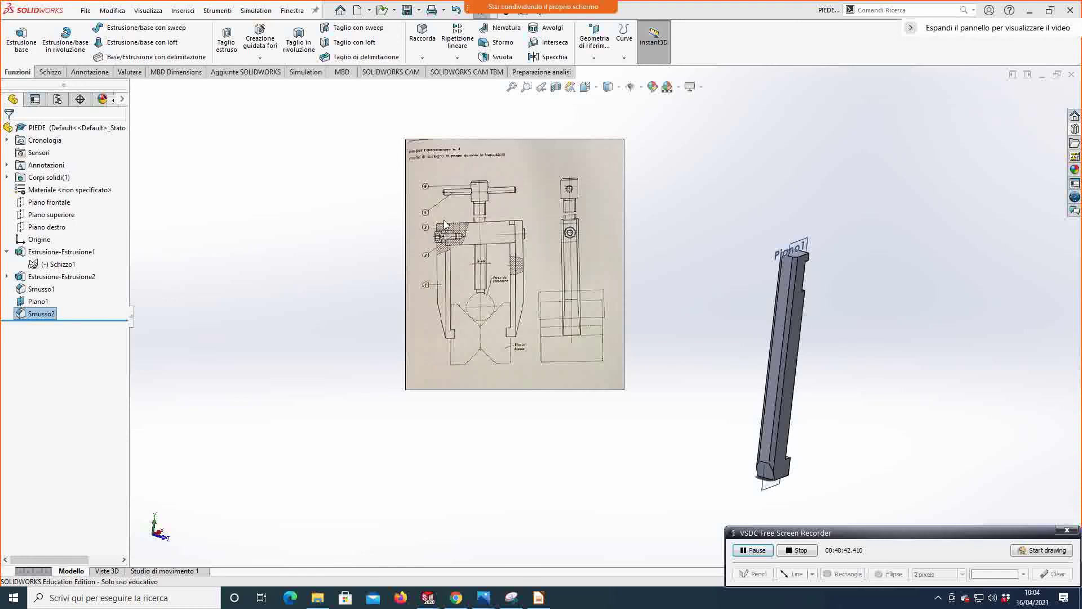
scroll(846, 352, "down", 1)
mouse_move(798, 366)
middle_mouse_down()
mouse_move(820, 363)
mouse_move(789, 350)
mouse_move(799, 352)
middle_mouse_up()
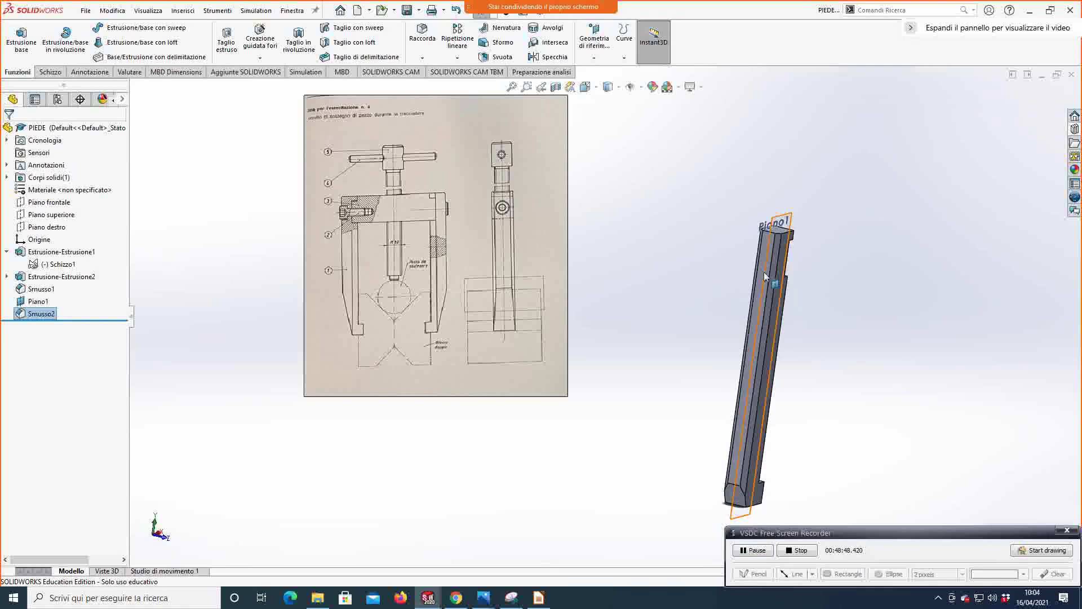
scroll(759, 279, "down", 1)
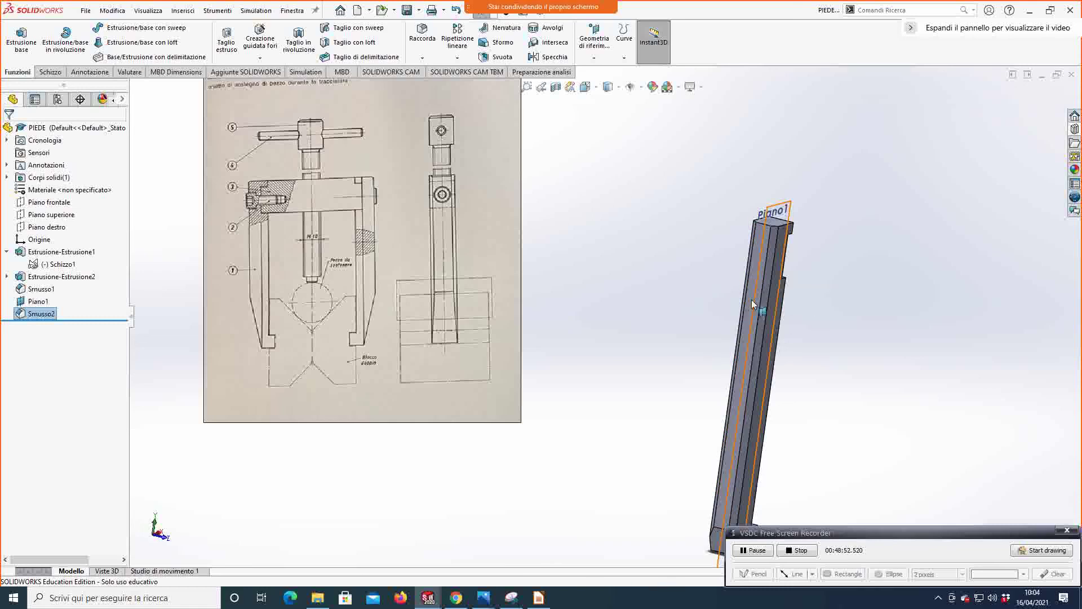
right_click(752, 299)
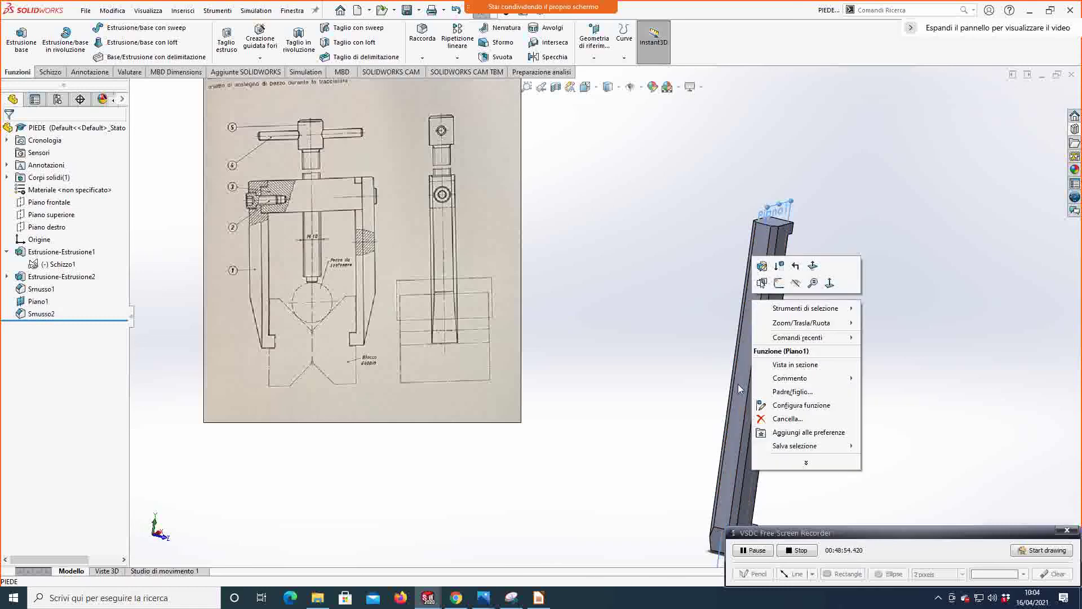
key("Escape")
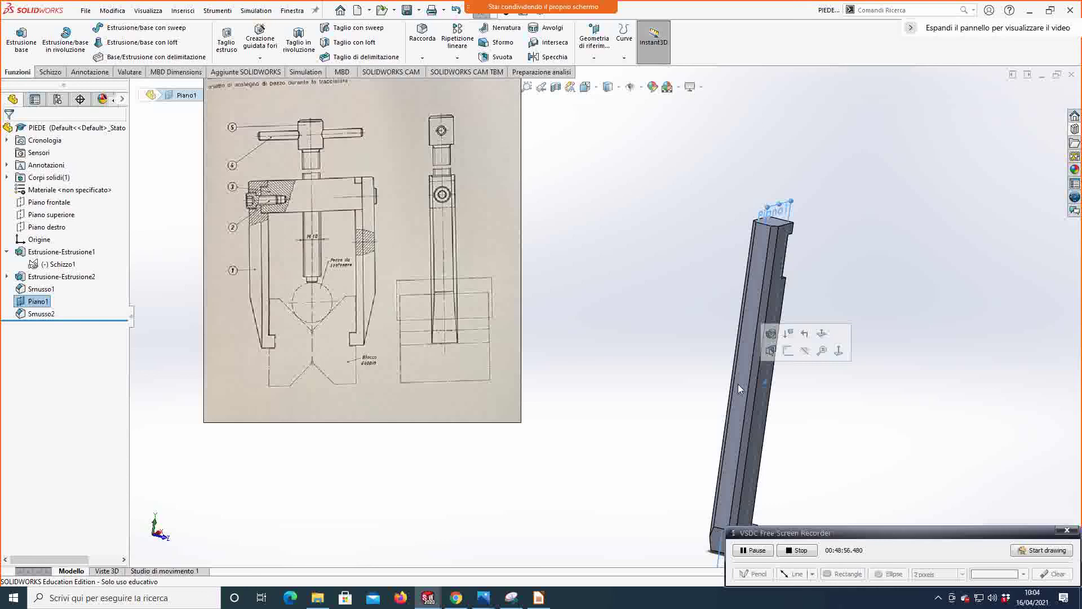